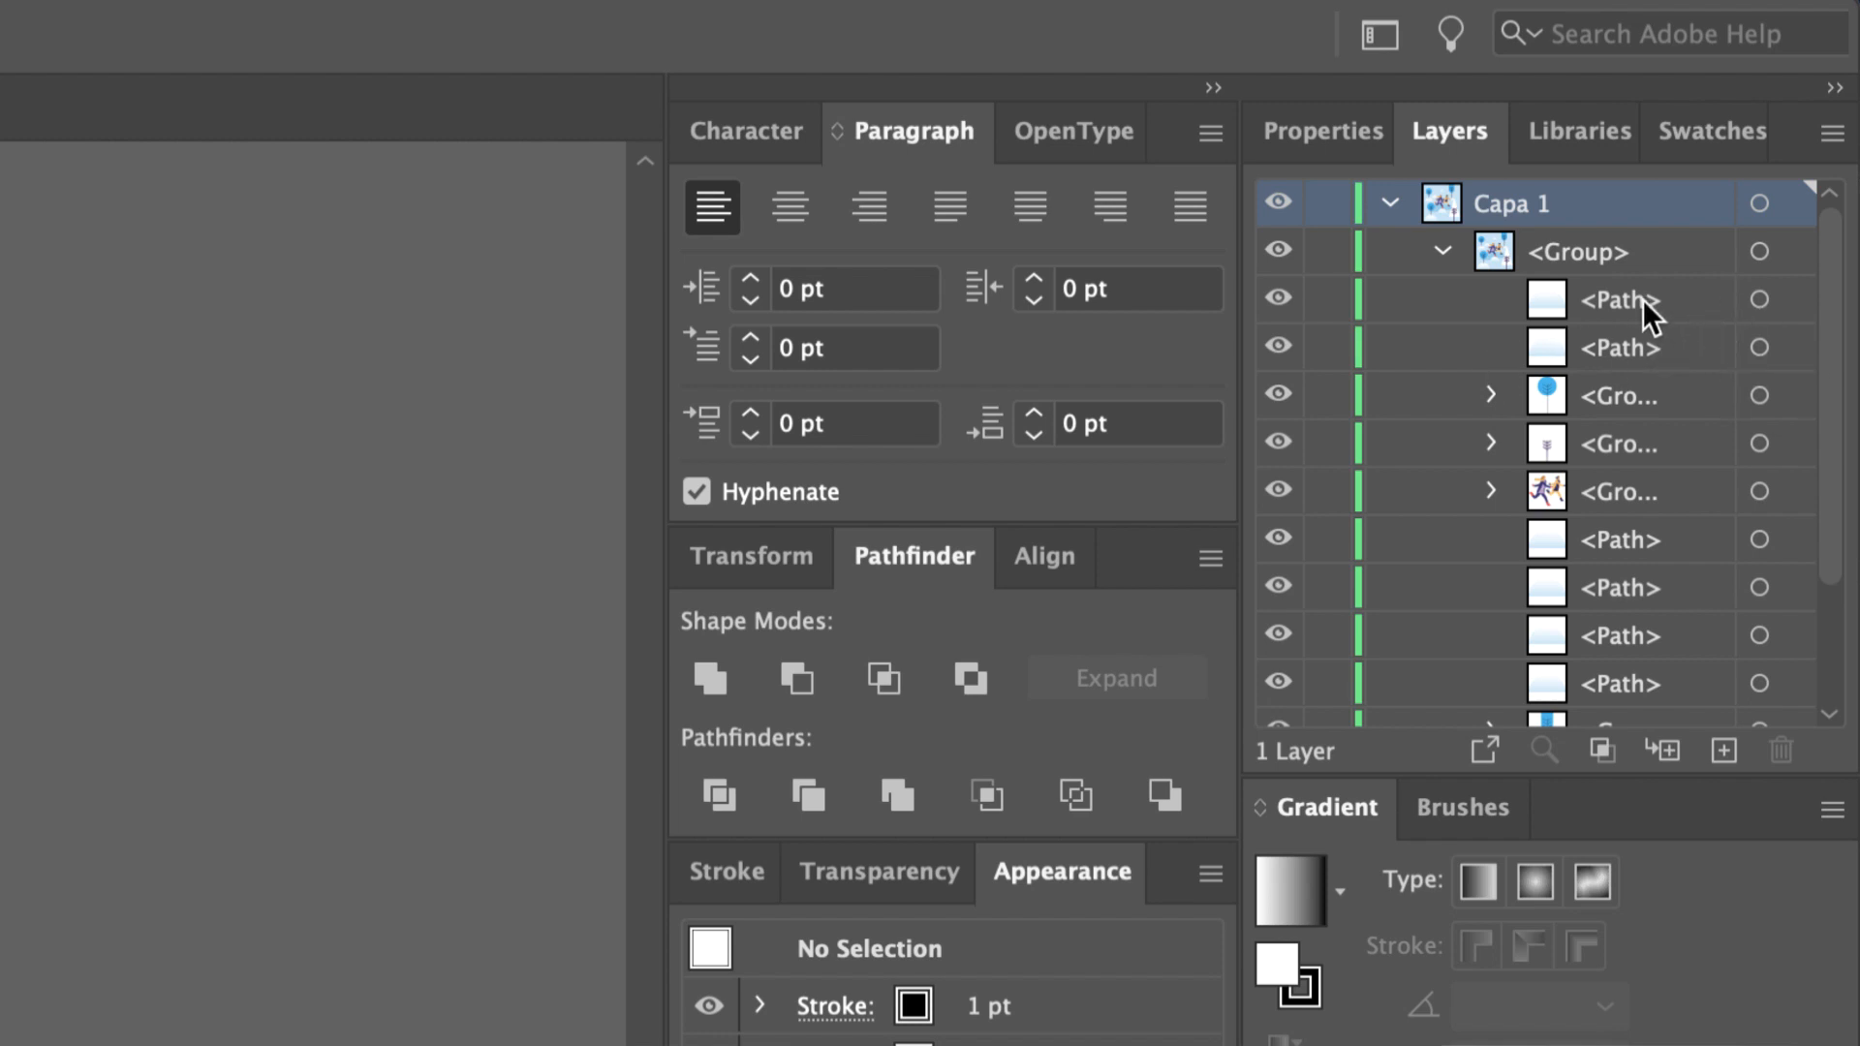
- Collect the topmost path of the group in a new layer and move that layer out above Capa 1
{"action": "left_click", "coordinate": [1614, 296]}
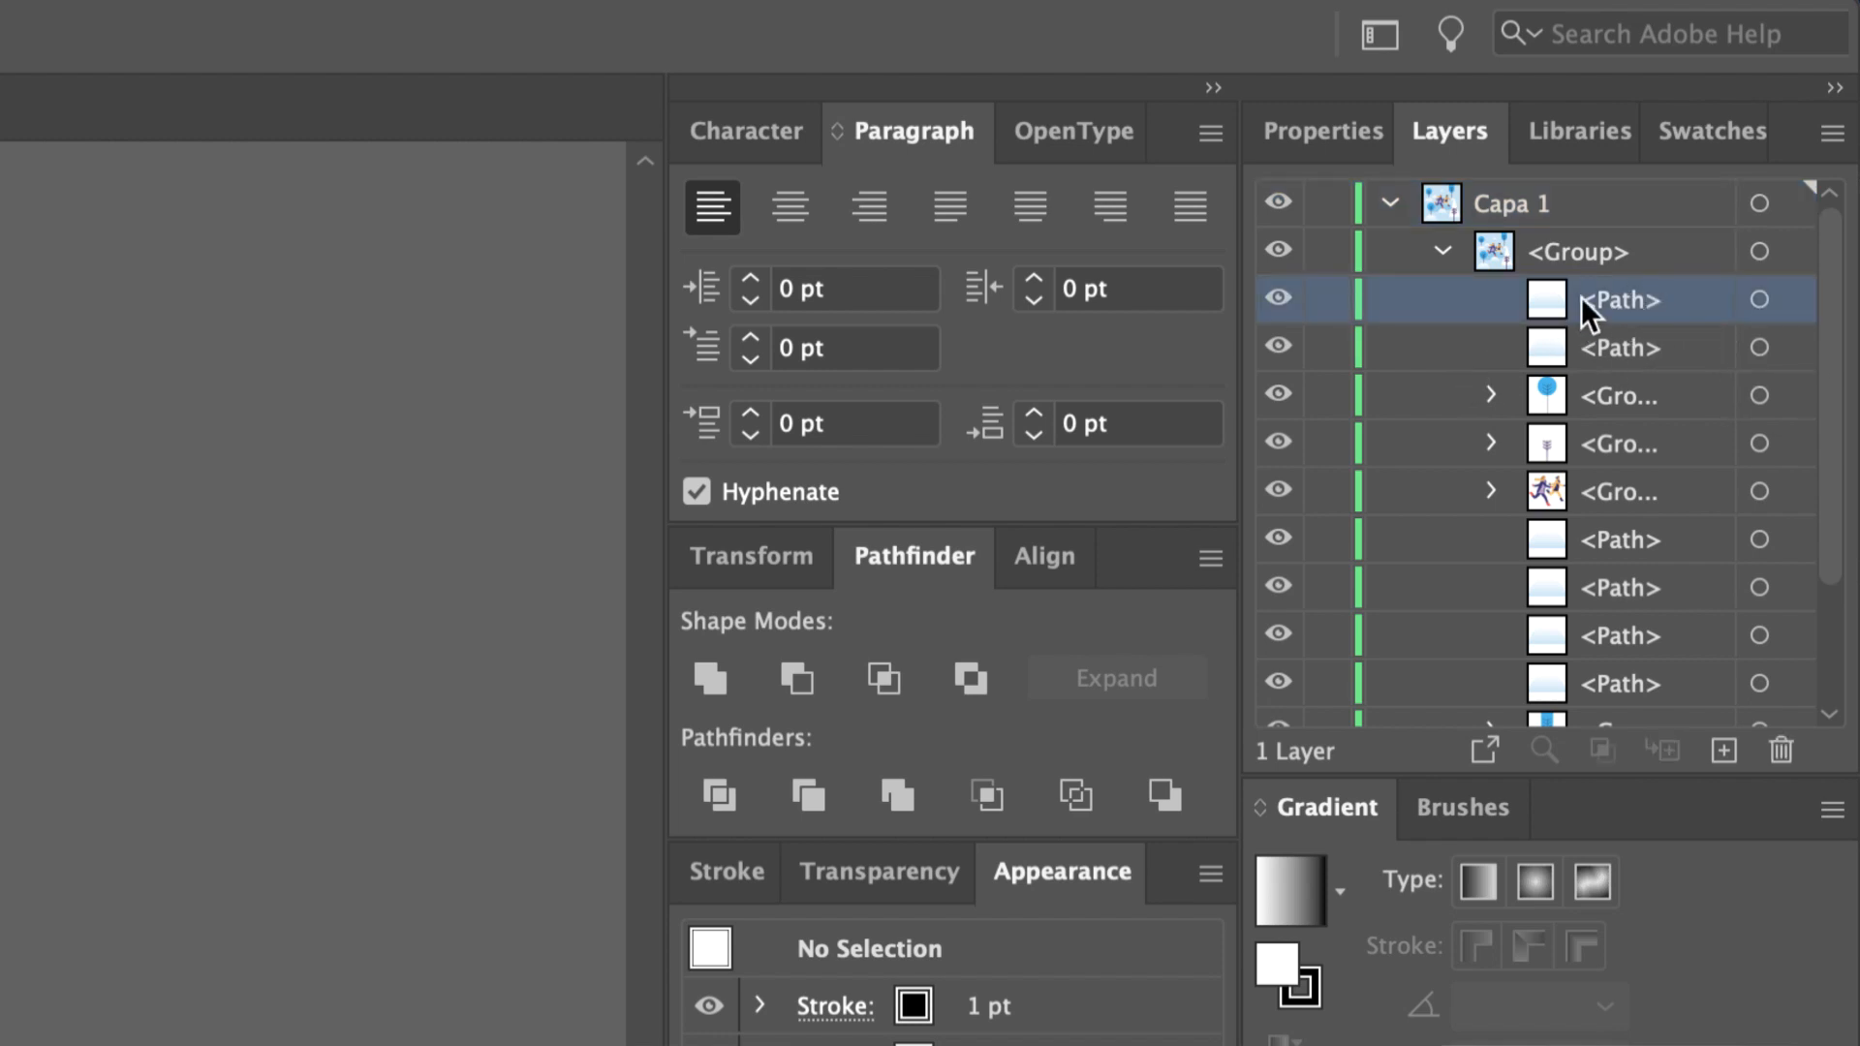
{"action": "left_click", "coordinate": [1830, 135]}
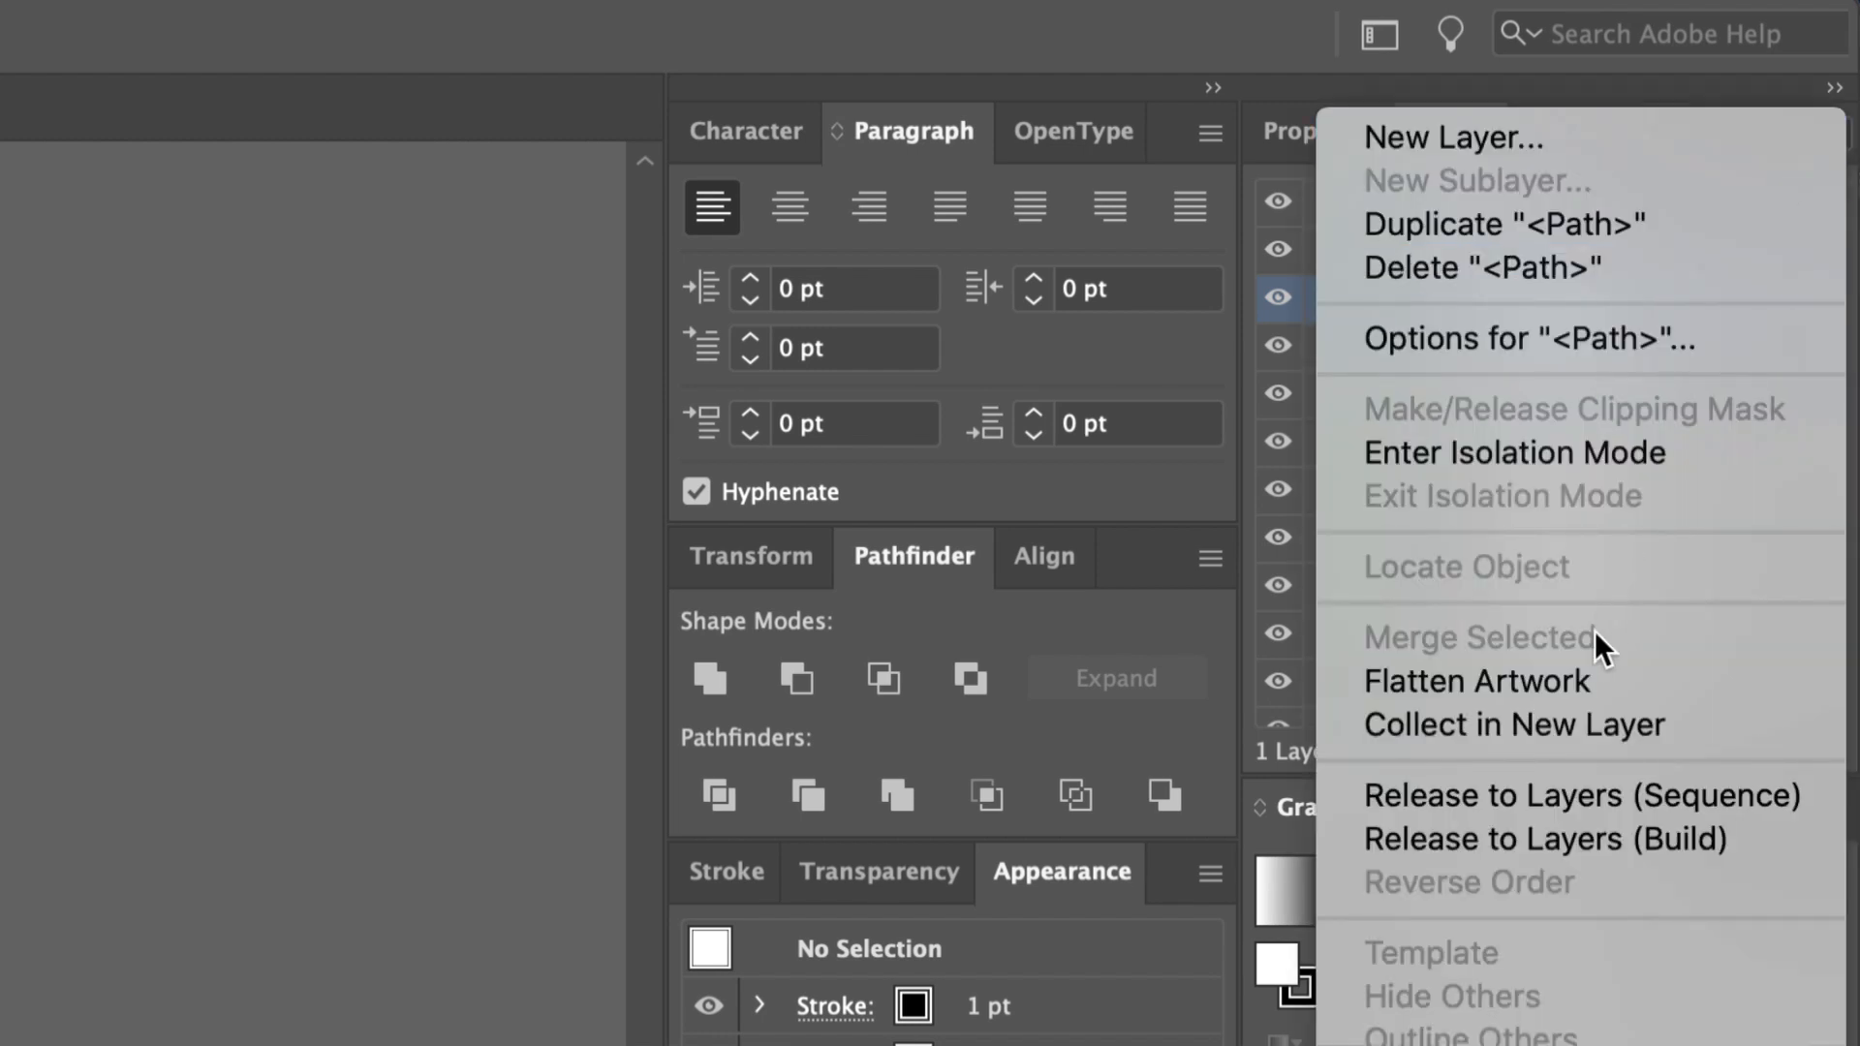
{"action": "left_click", "coordinate": [1550, 716]}
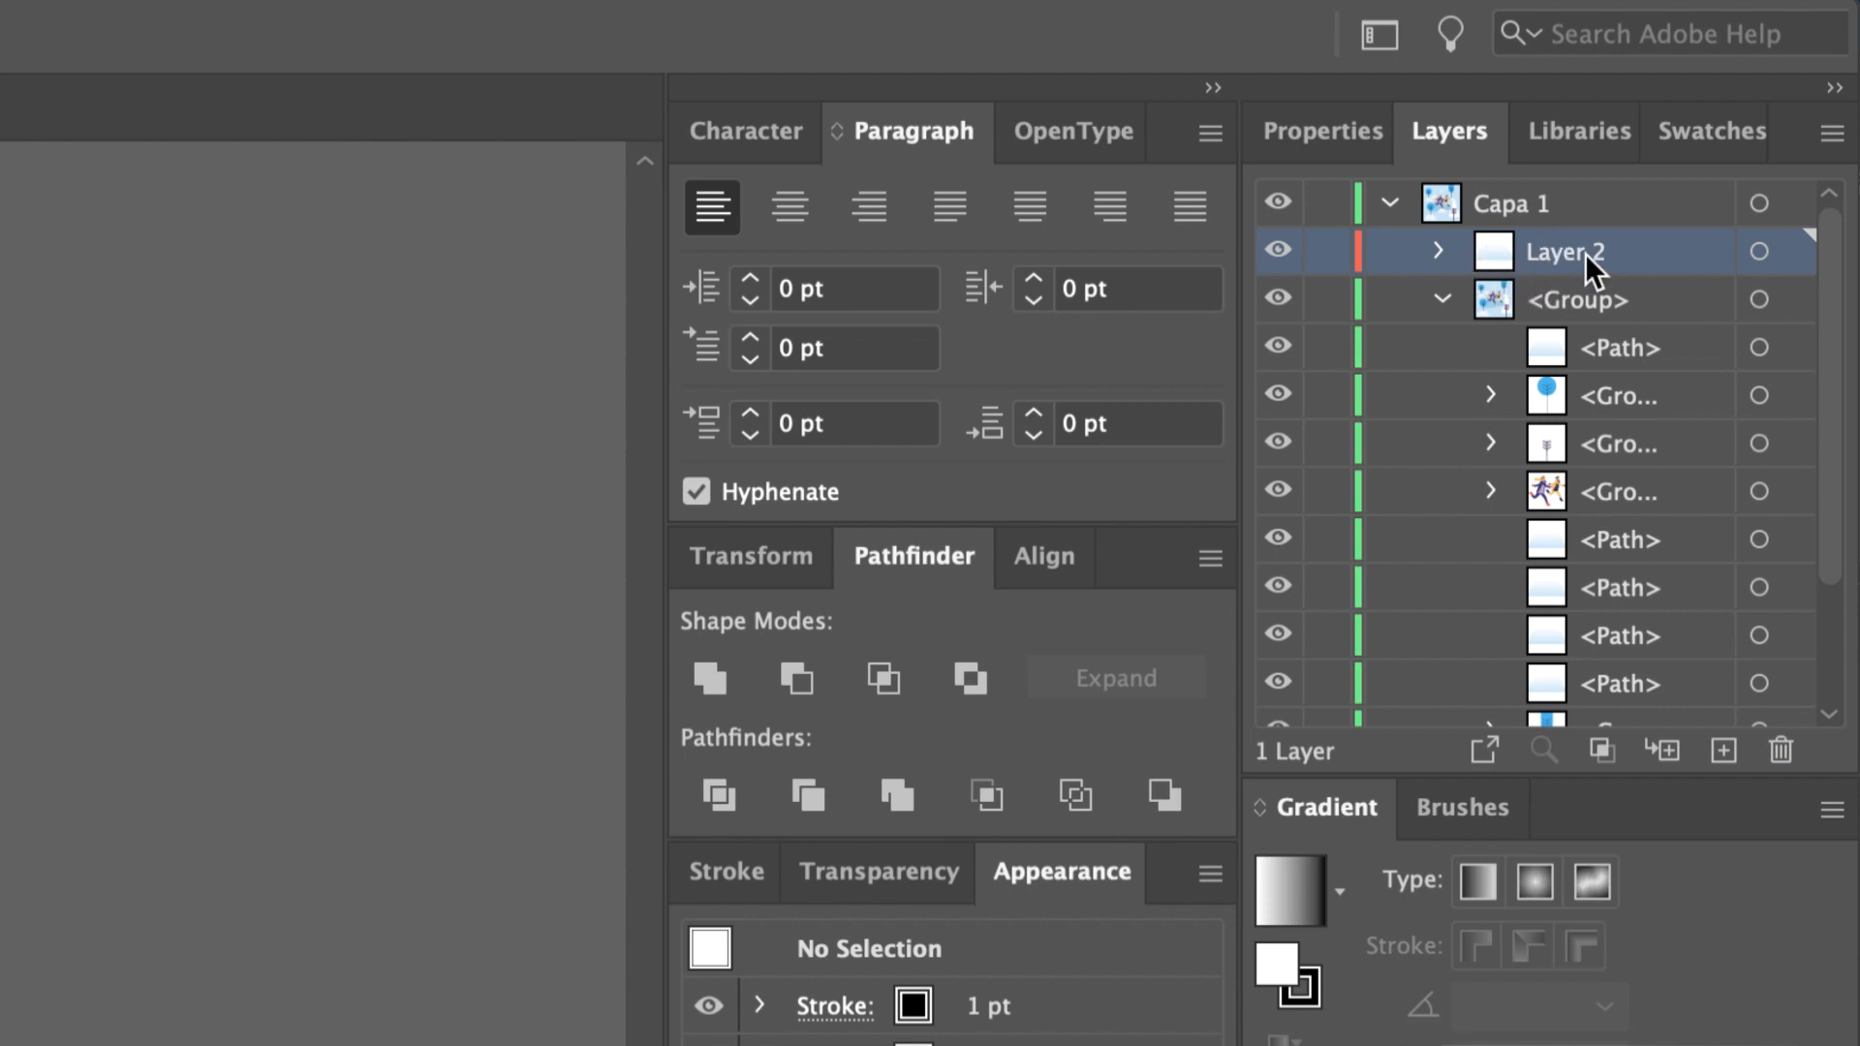
{"action": "left_click_drag", "start_coordinate": [1585, 253], "coordinate": [1540, 184]}
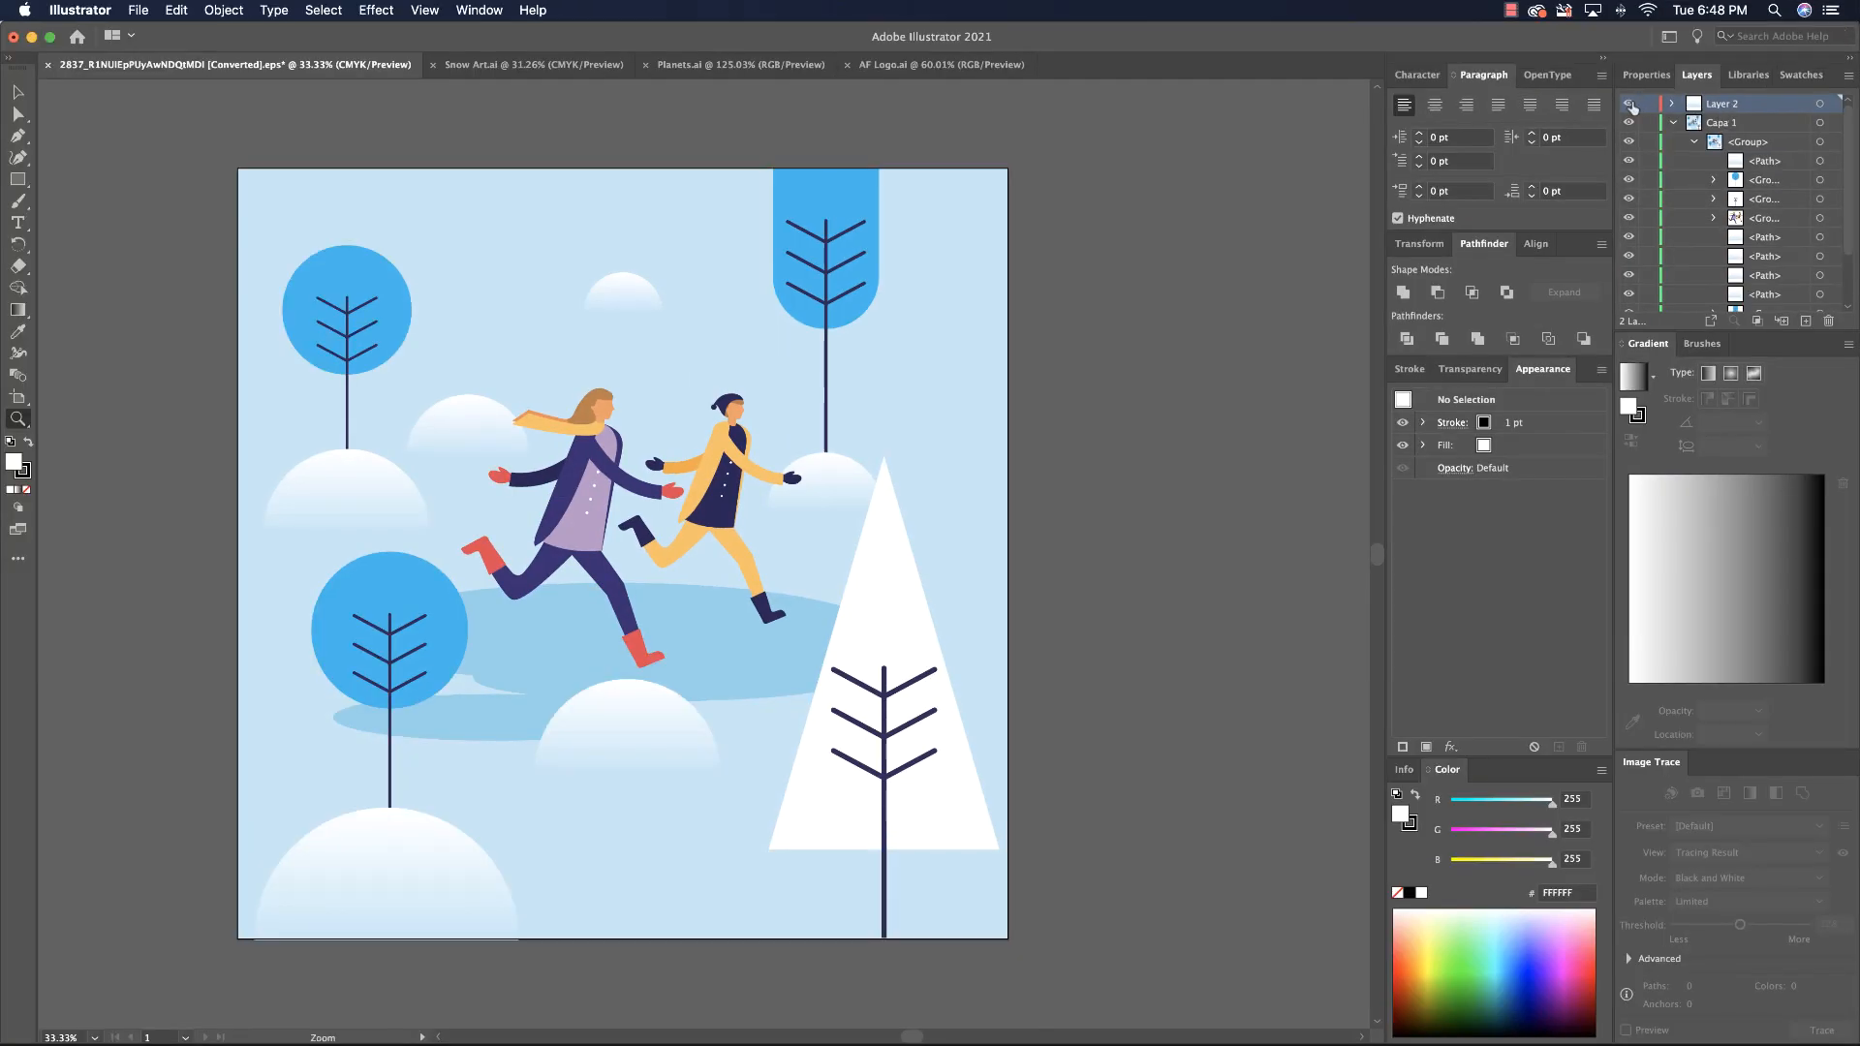
- Toggle the new layer's visibility to identify its artwork, and rename the layer Cloud
{"action": "left_click", "coordinate": [1631, 104]}
{"action": "left_click", "coordinate": [1631, 104]}
{"action": "left_click", "coordinate": [1631, 103]}
{"action": "left_click", "coordinate": [1631, 103]}
{"action": "double_click", "coordinate": [1721, 103]}
{"action": "type", "text": "Cloud"}
{"action": "key", "text": "Return"}
- Examine how the layers are separated and named in Snow Art.ai and Planets.ai, and view AF Logo.ai
{"action": "left_click", "coordinate": [519, 70]}
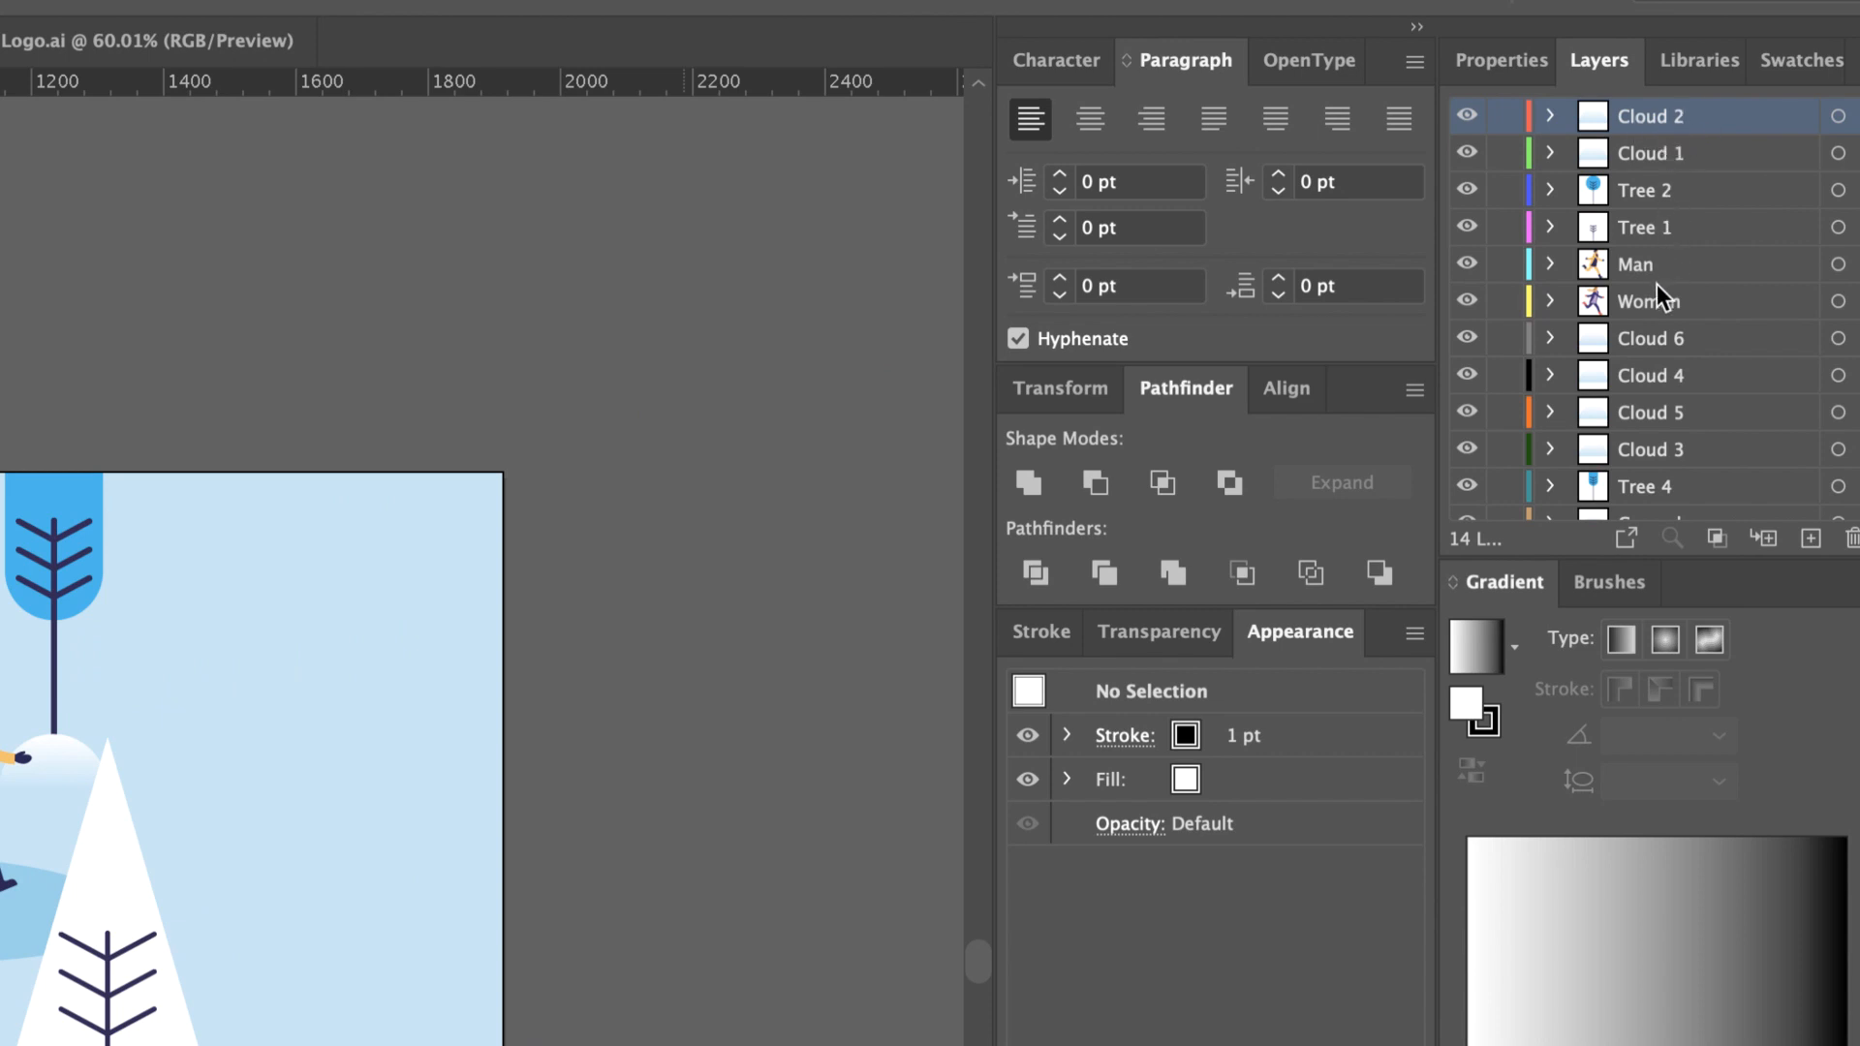
{"action": "scroll", "coordinate": [1670, 369], "scroll_direction": "down", "scroll_amount": 3}
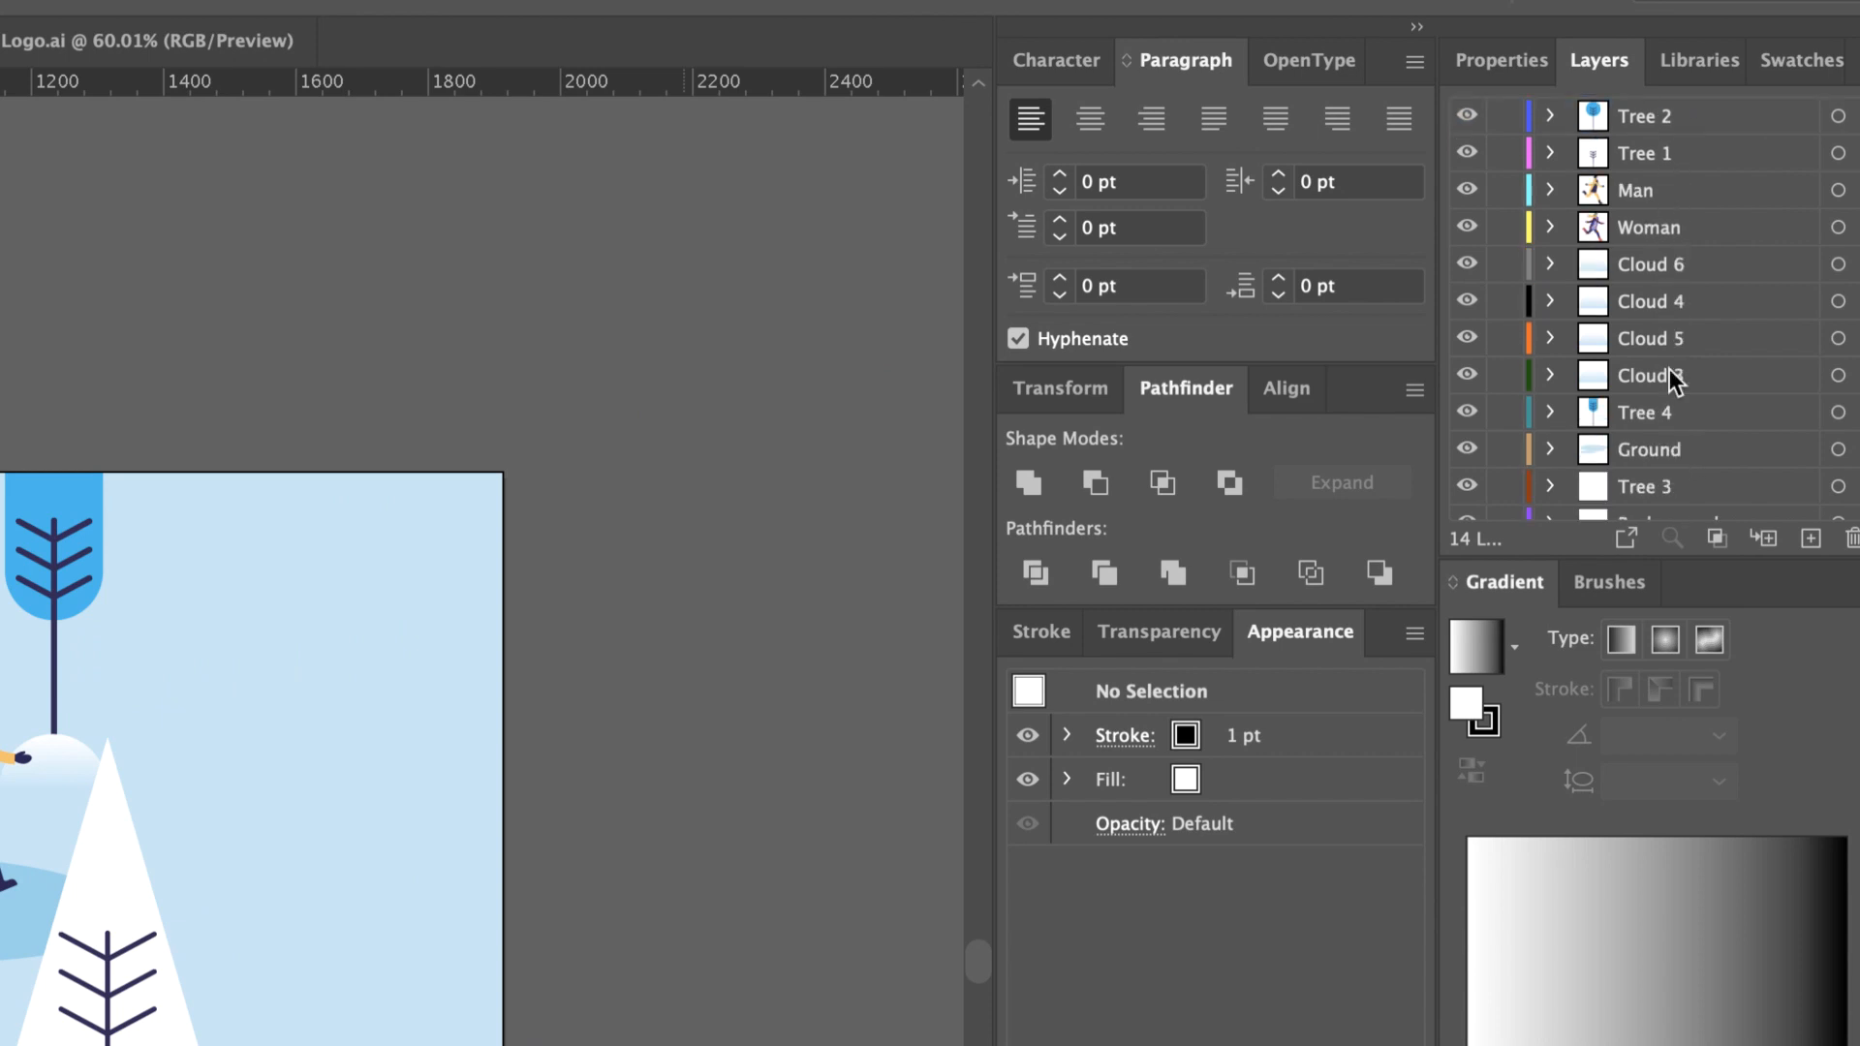
{"action": "scroll", "coordinate": [1670, 369], "scroll_direction": "up", "scroll_amount": 3}
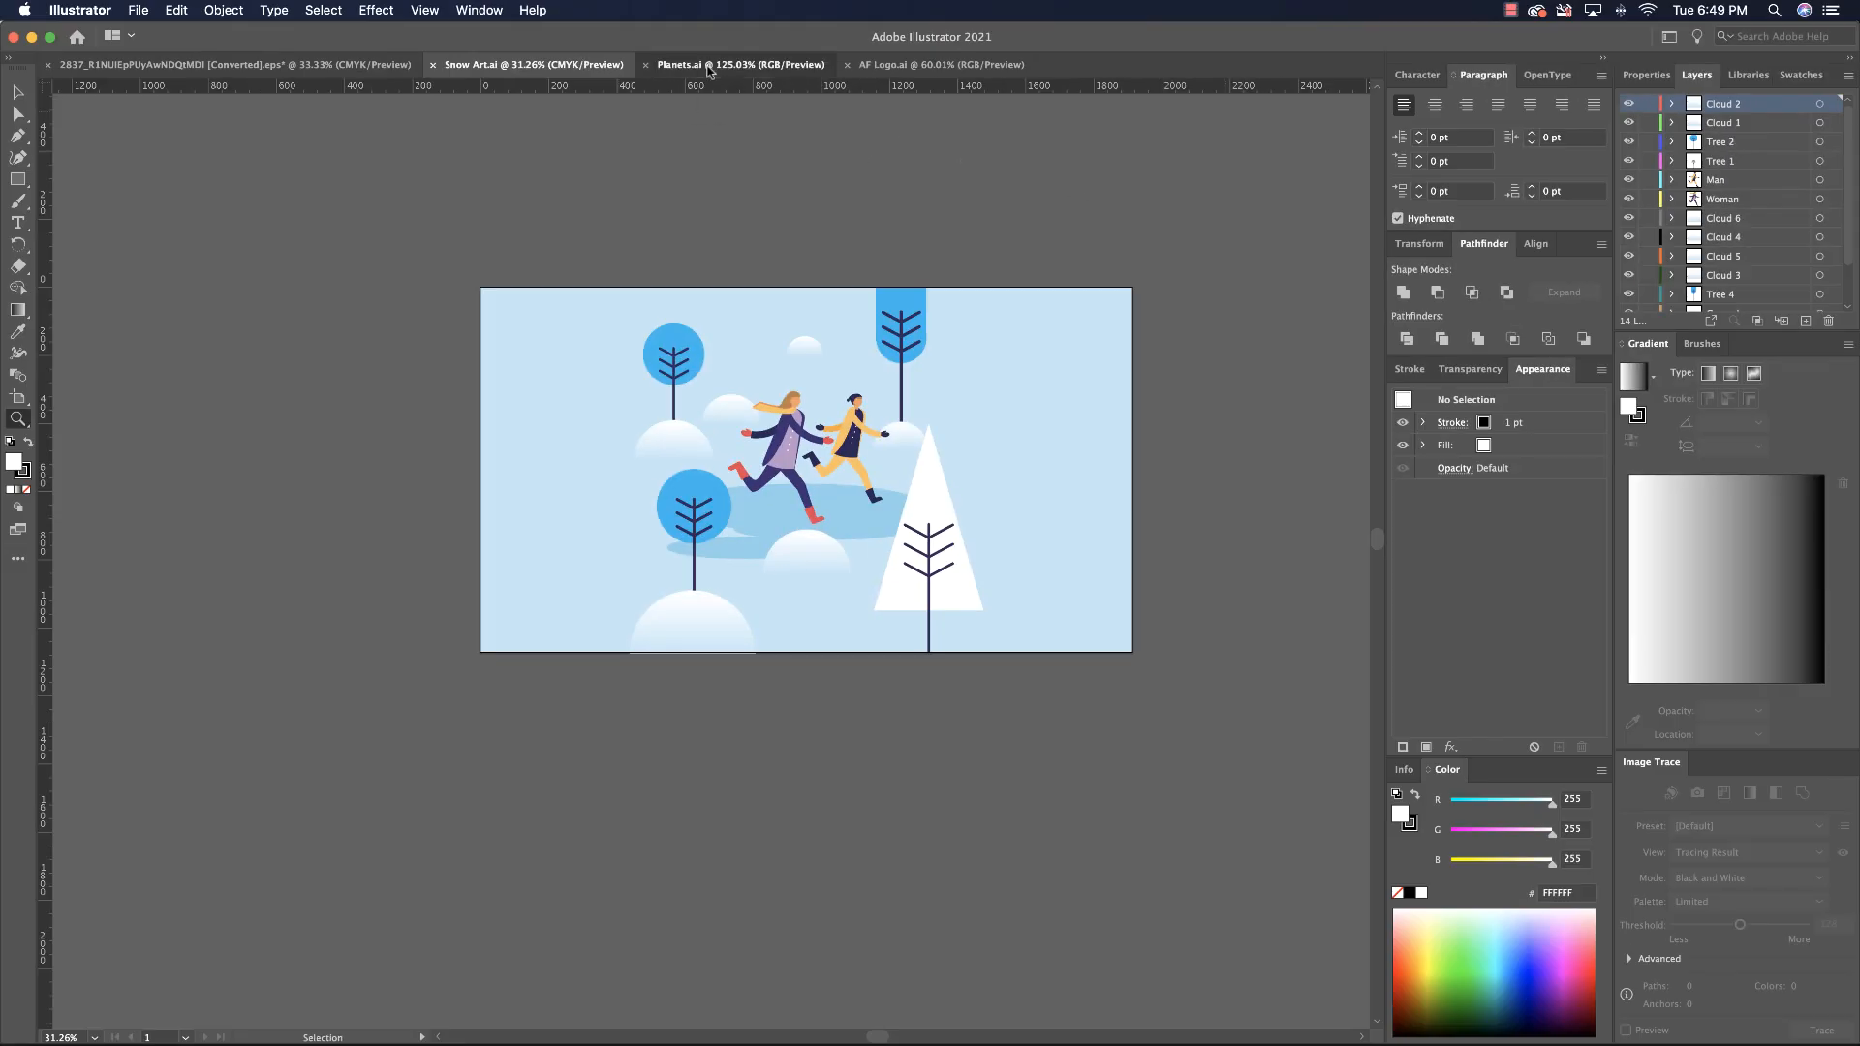
{"action": "left_click", "coordinate": [721, 65]}
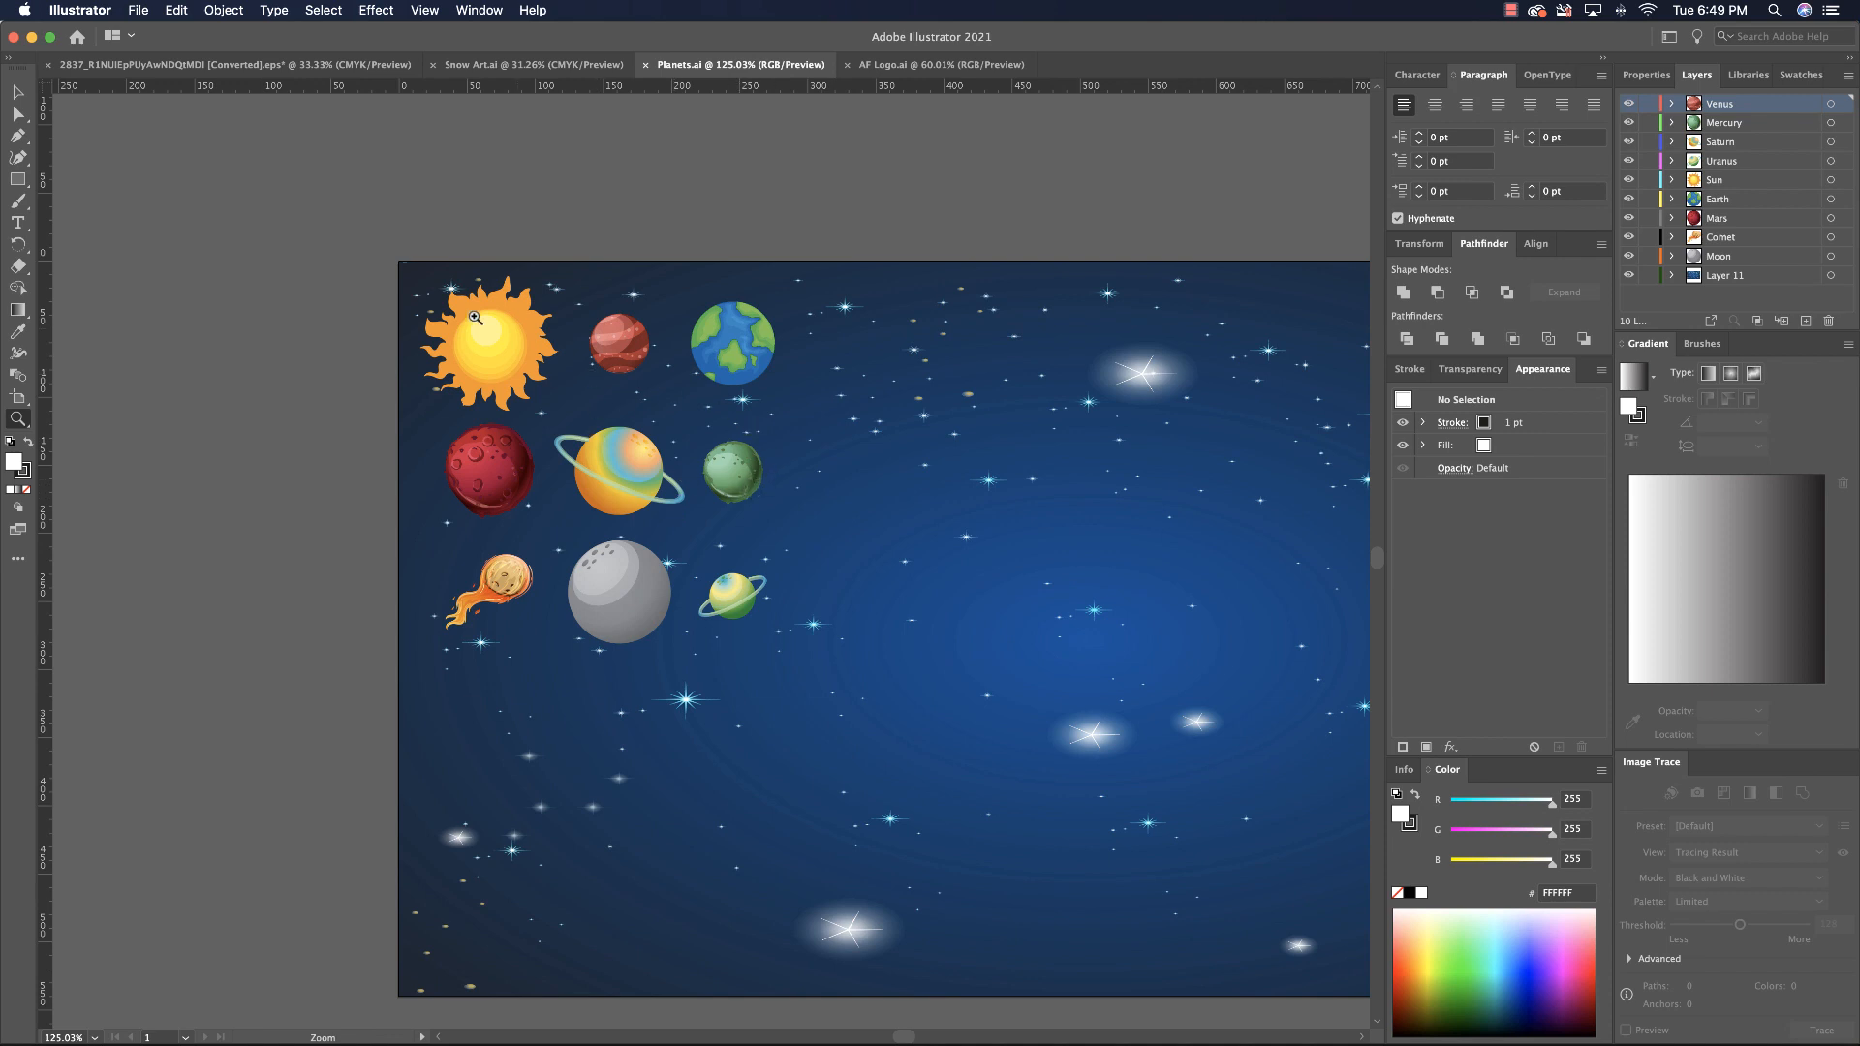
{"action": "left_click", "coordinate": [942, 65]}
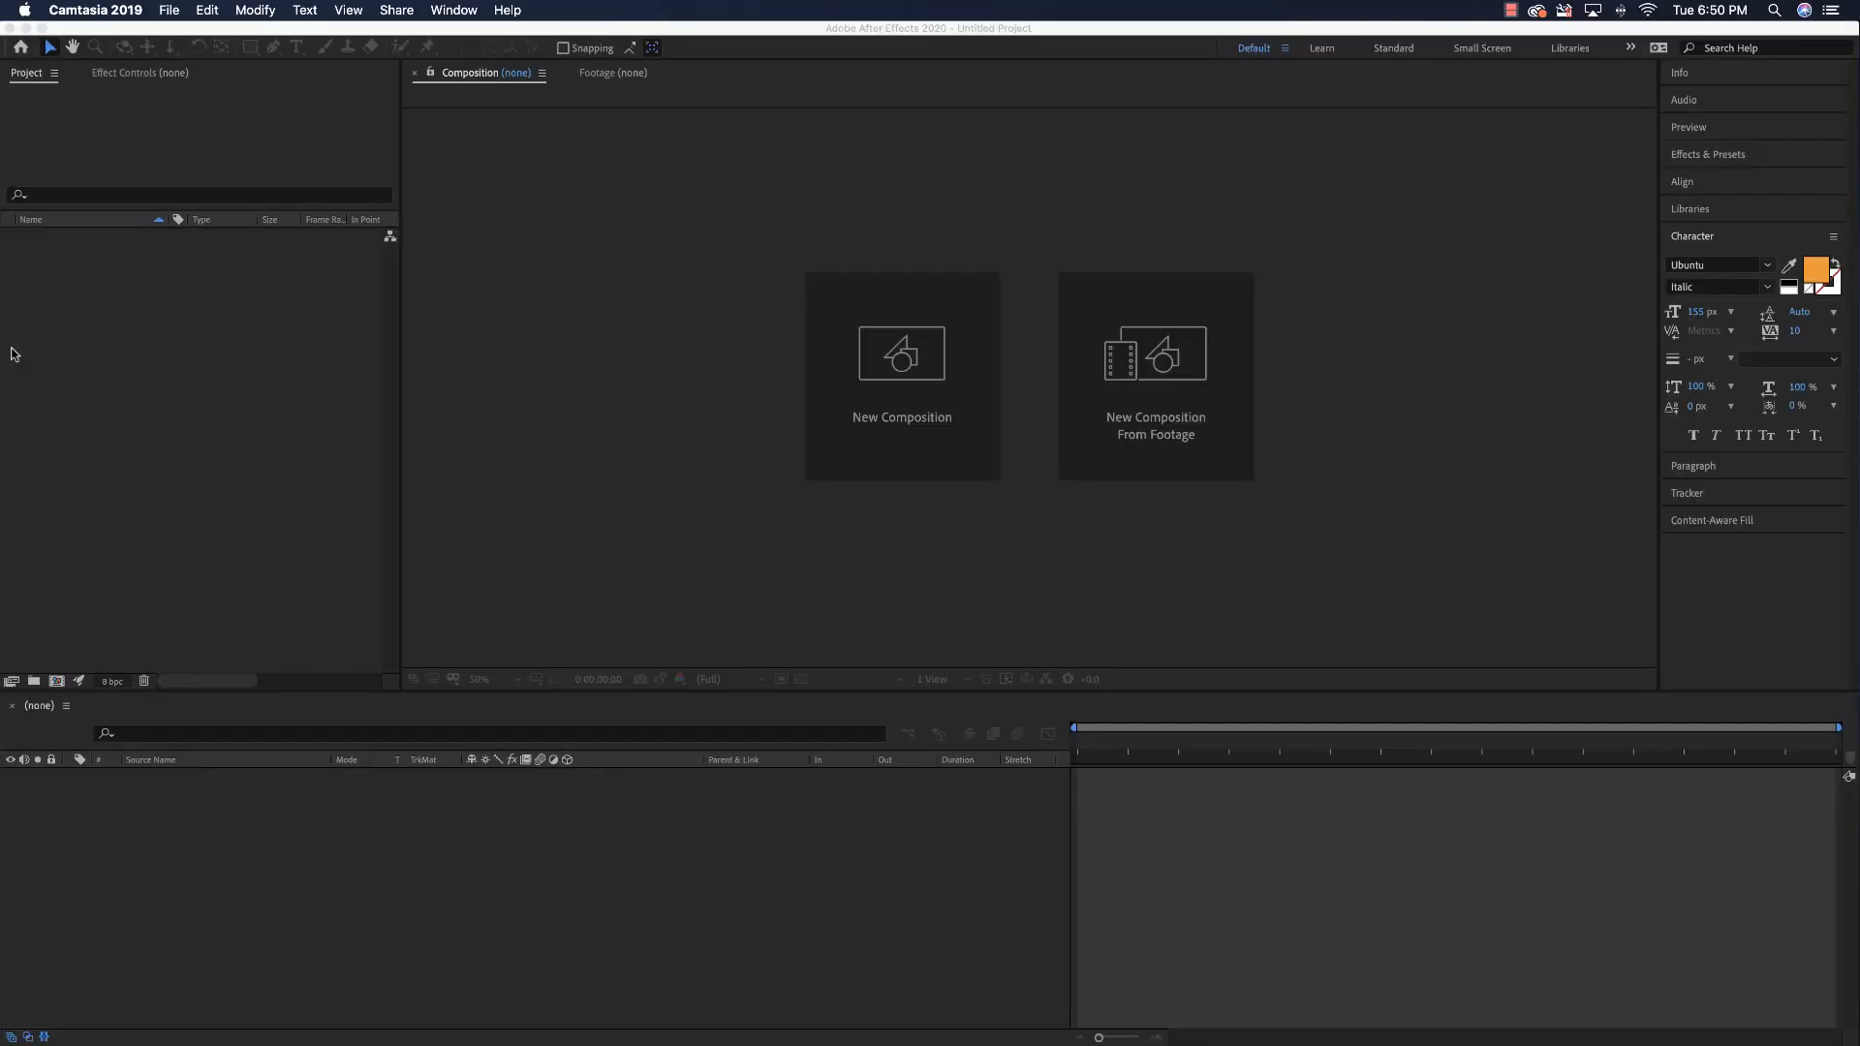
- Switch to After Effects and import Old City Centre.jpg from the After Effects 8 folder as footage
{"action": "left_click", "coordinate": [40, 348]}
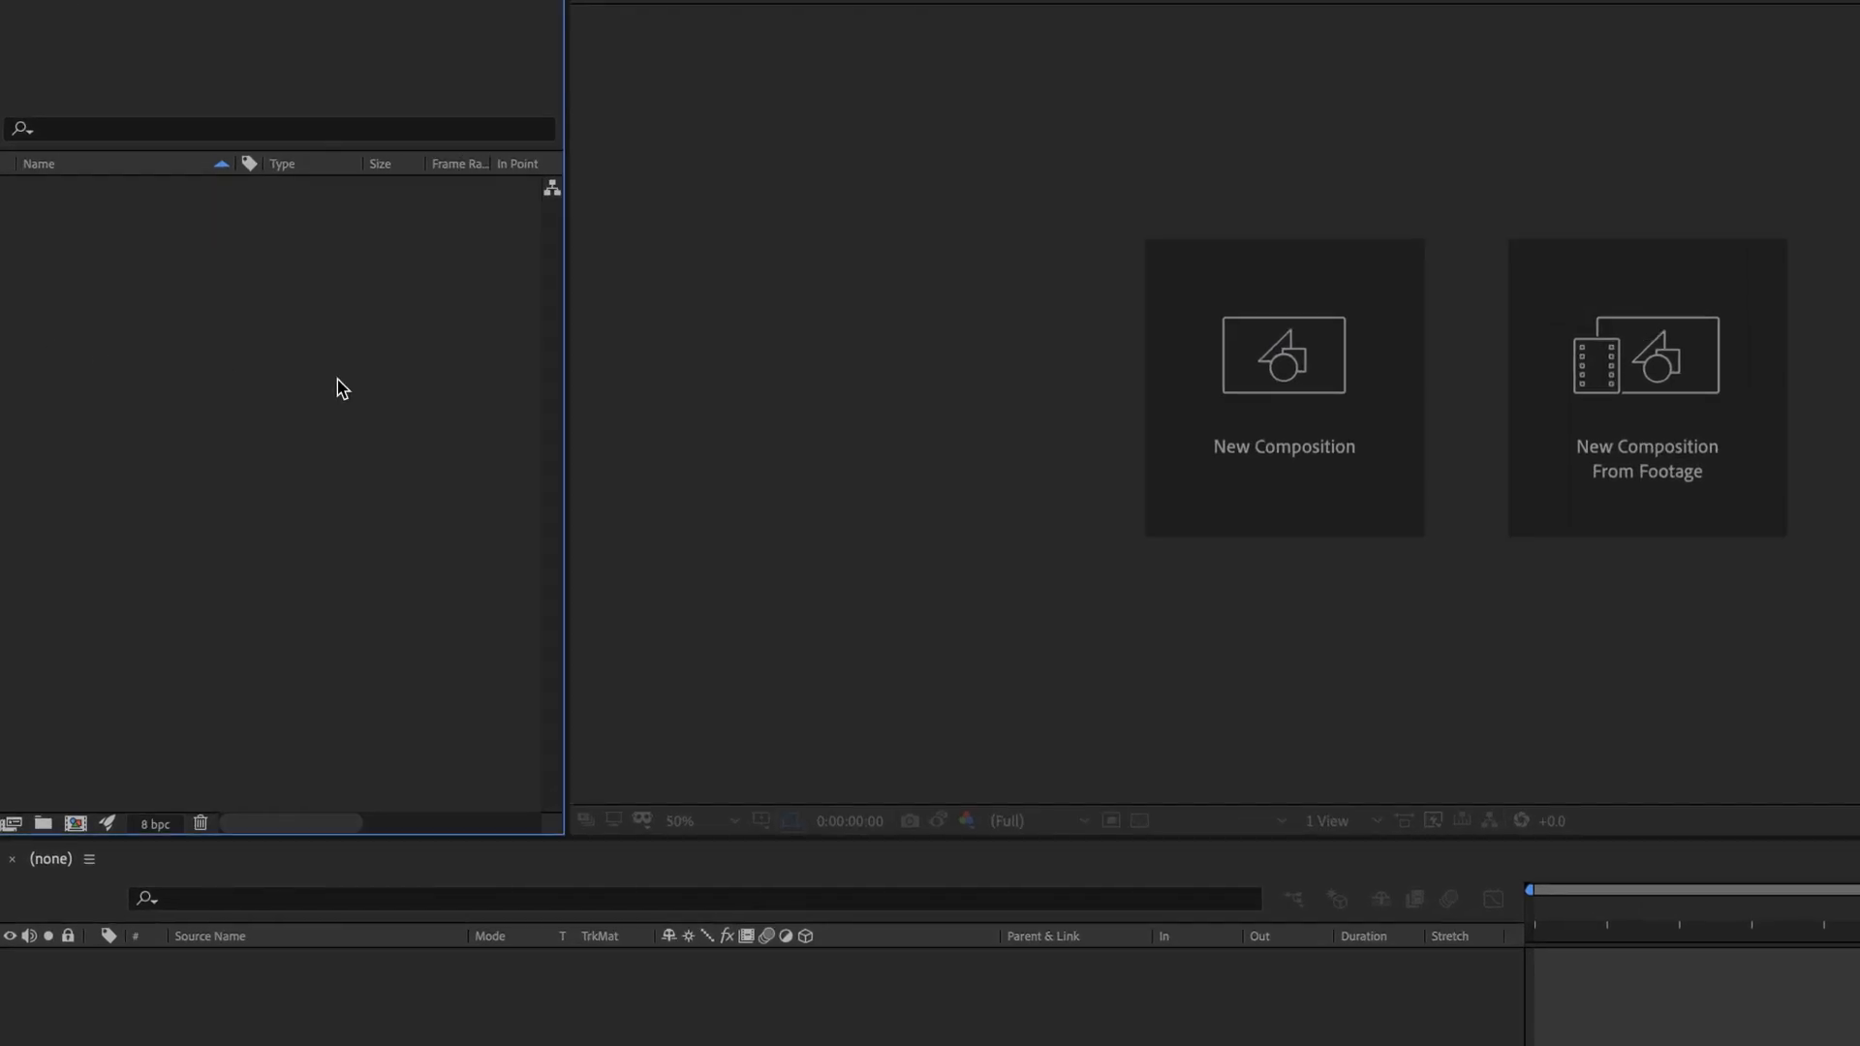
{"action": "right_click", "coordinate": [234, 377]}
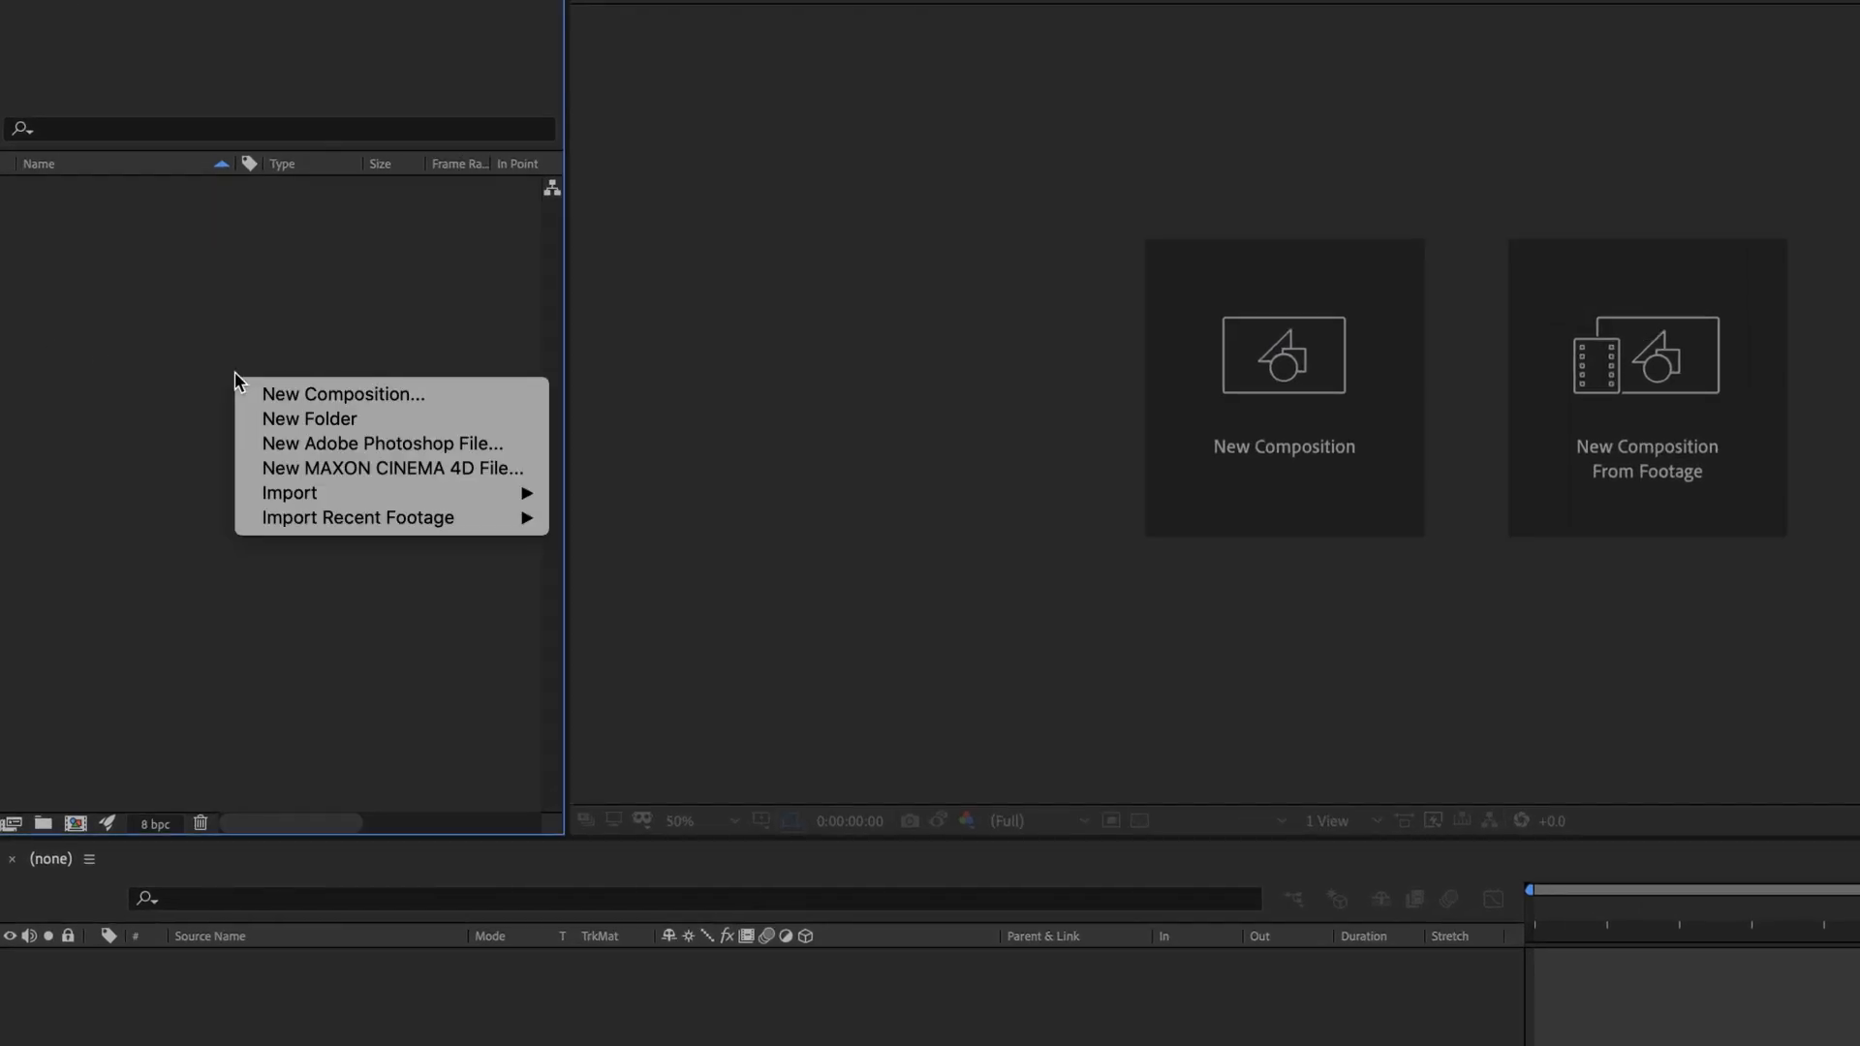
{"action": "mouse_move", "coordinate": [347, 497]}
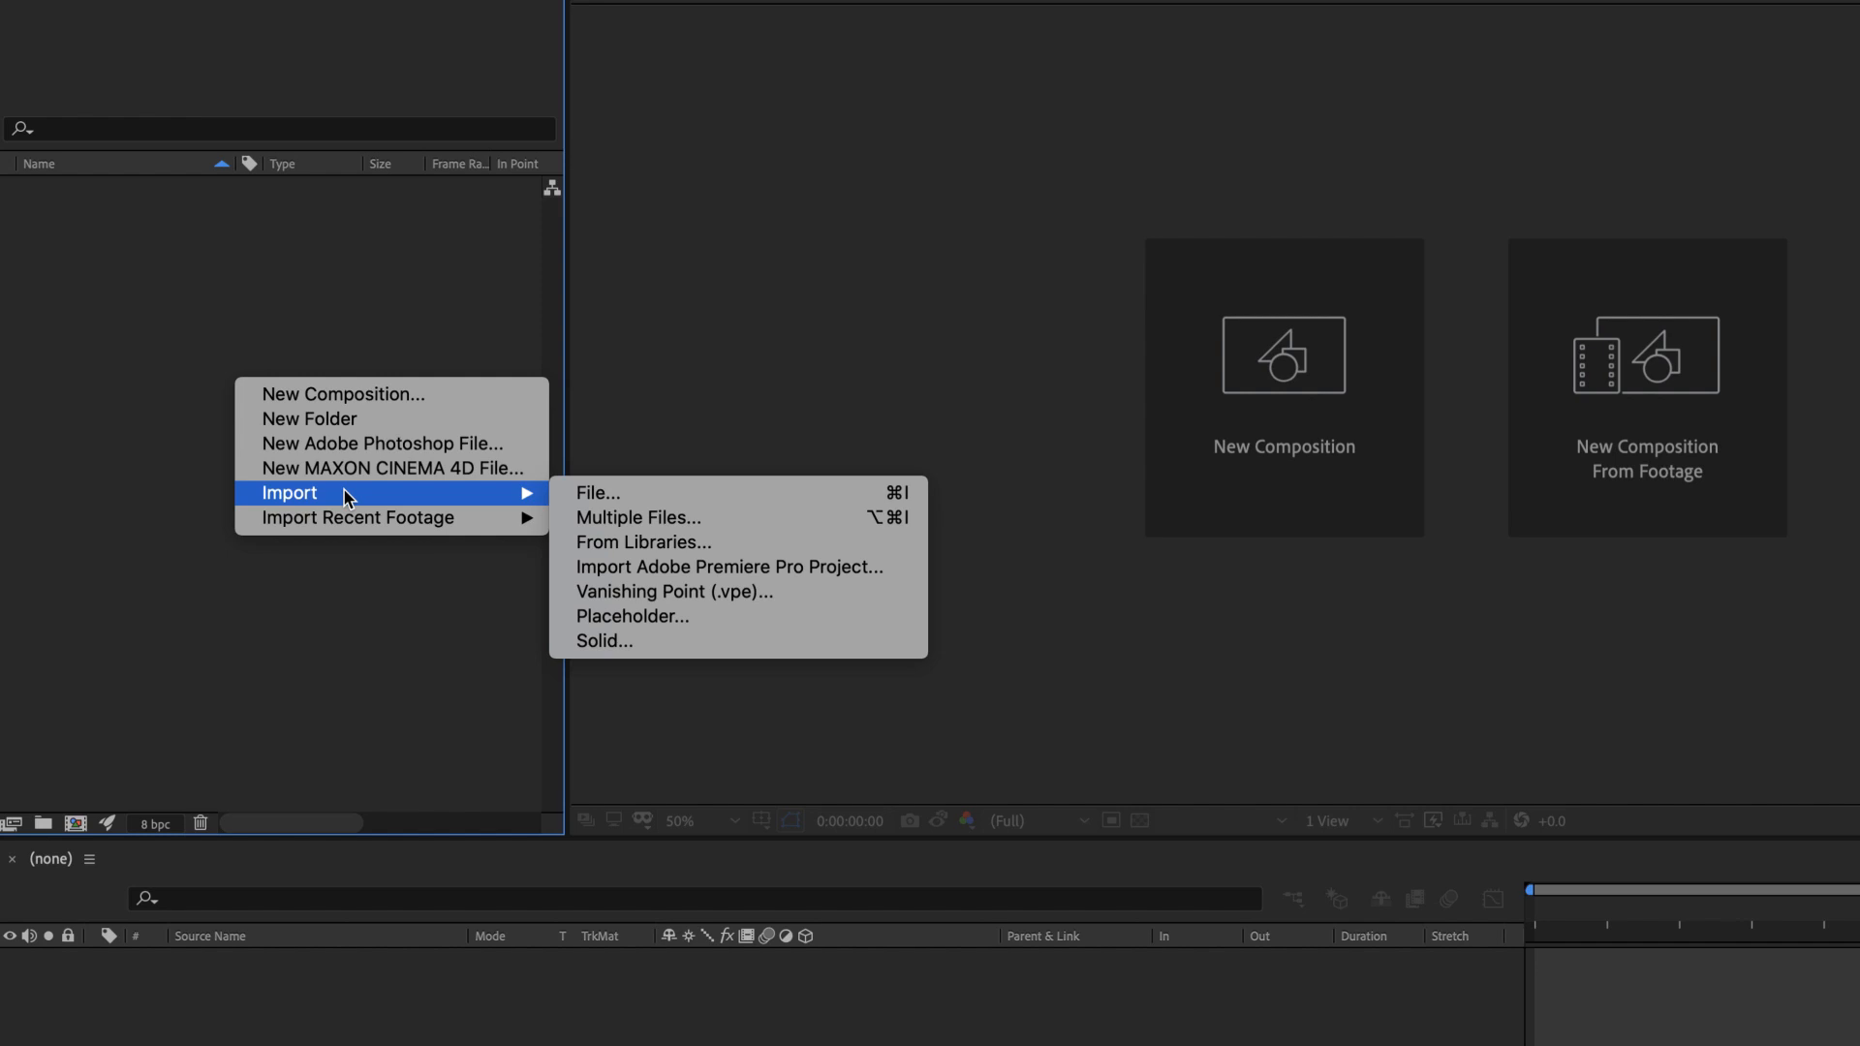
{"action": "left_click", "coordinate": [655, 504]}
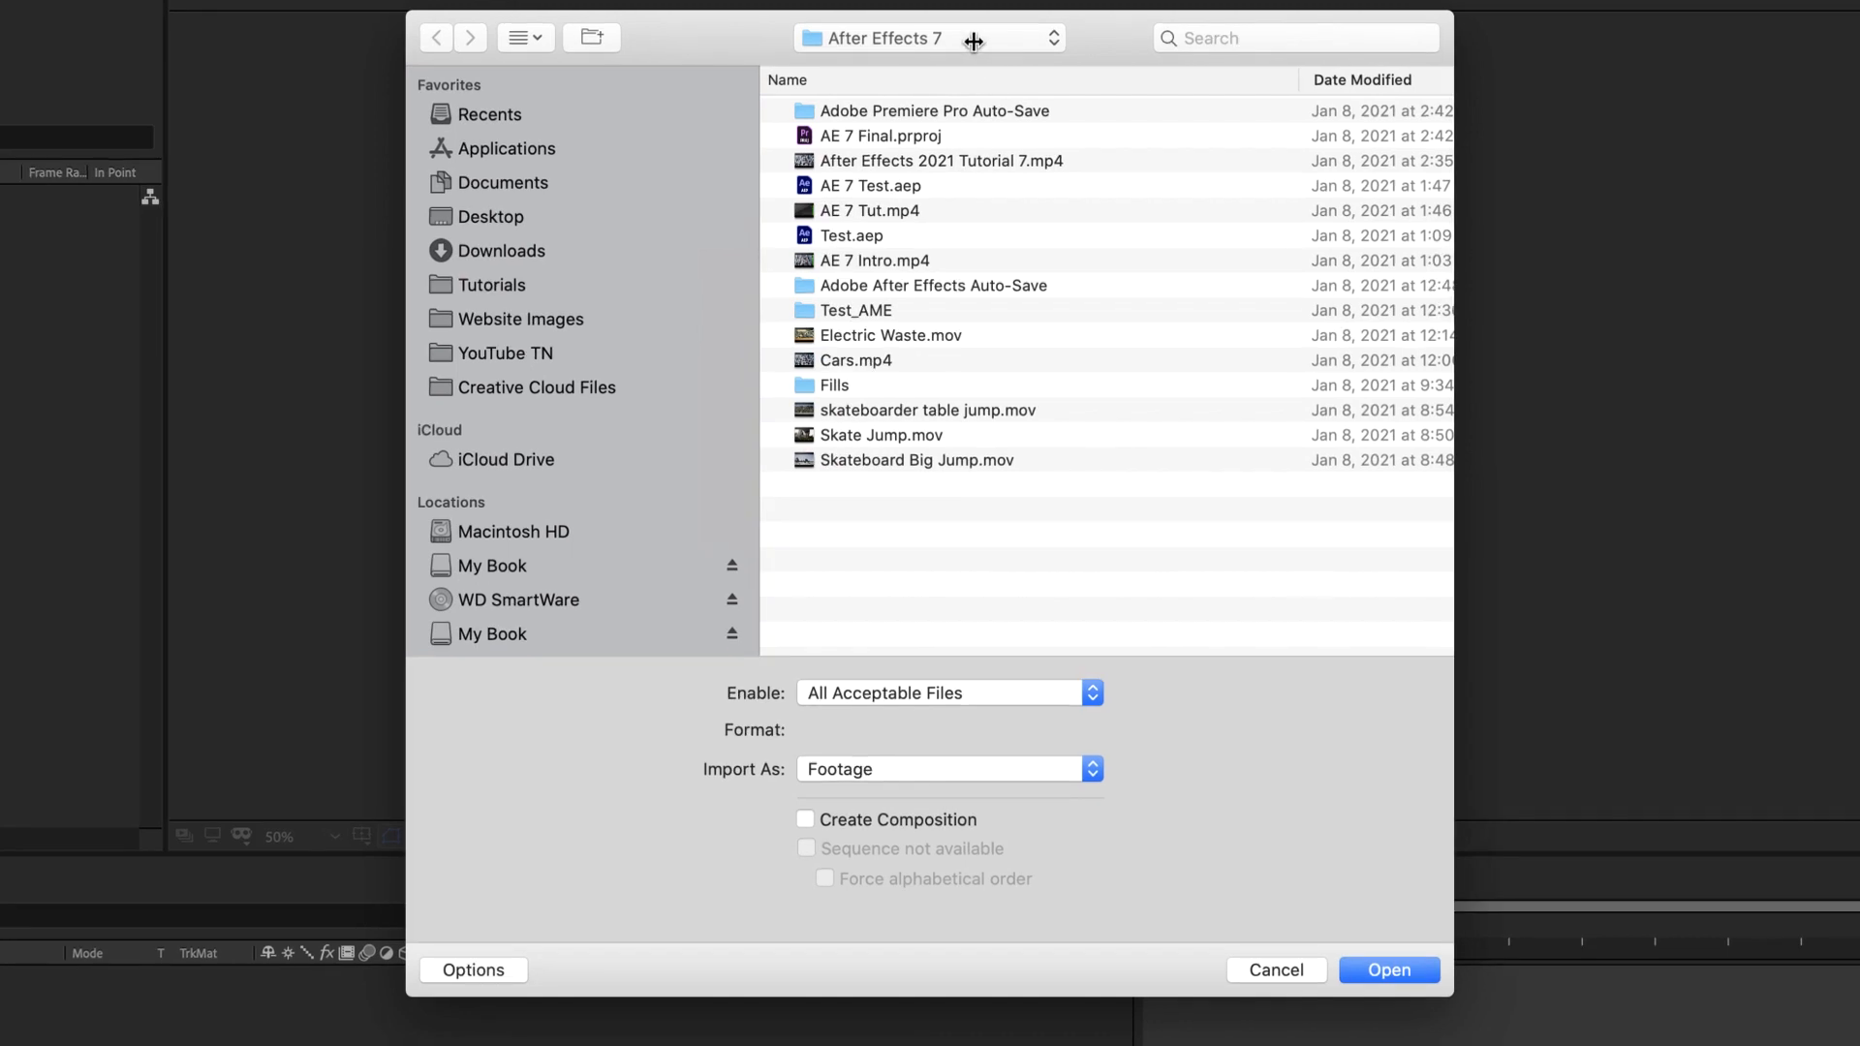
{"action": "left_click", "coordinate": [973, 40]}
{"action": "left_click", "coordinate": [945, 62]}
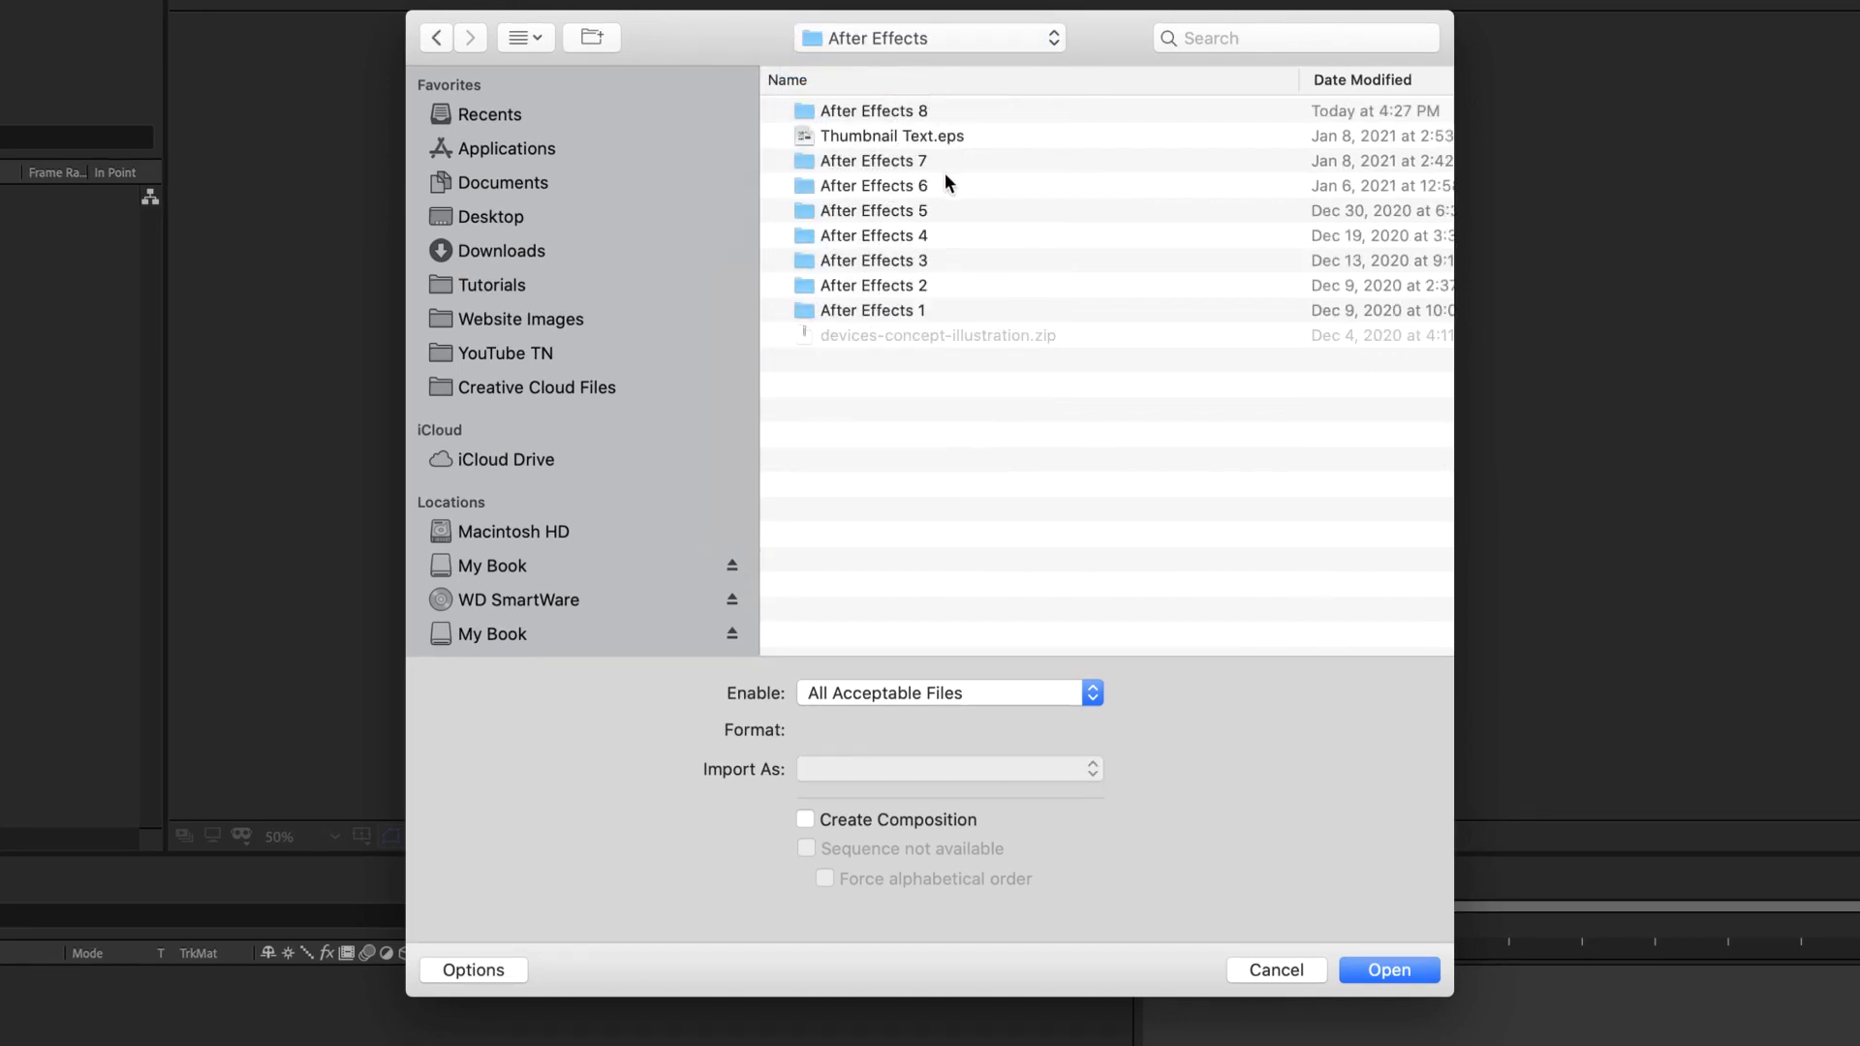
{"action": "double_click", "coordinate": [952, 109]}
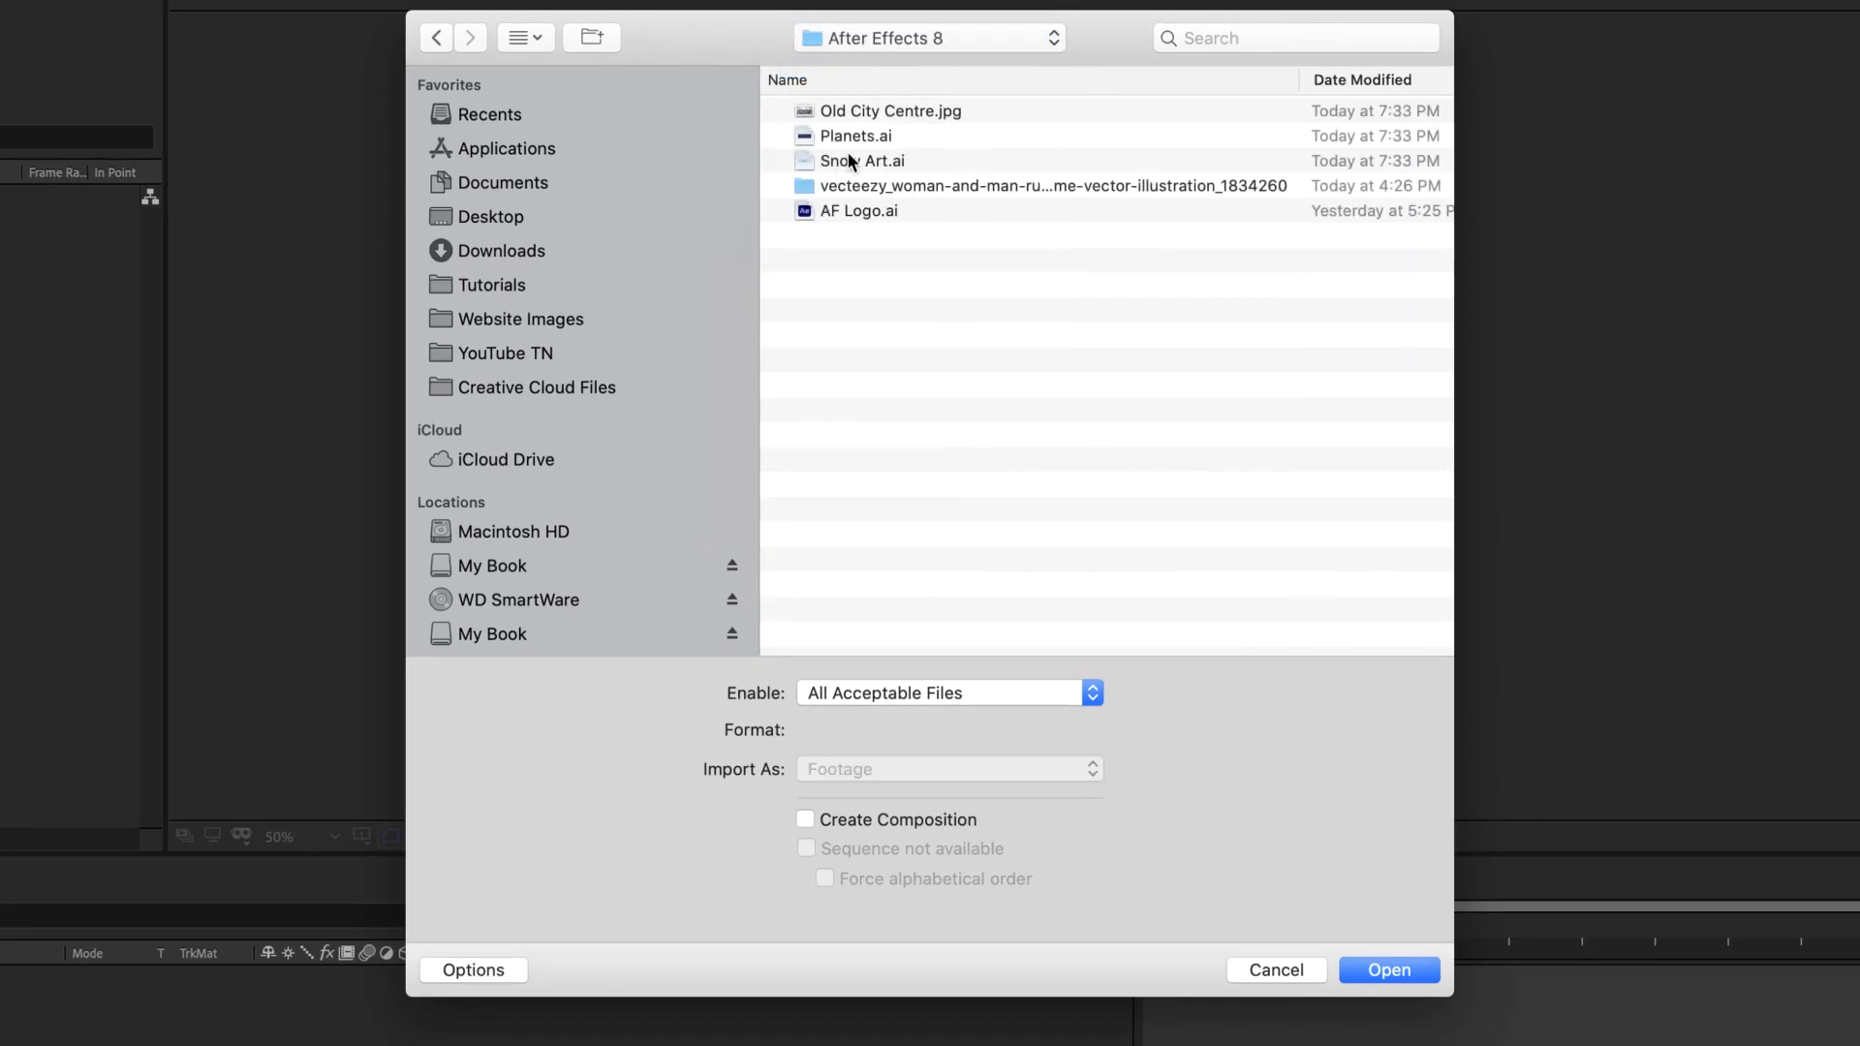
{"action": "left_click", "coordinate": [905, 113]}
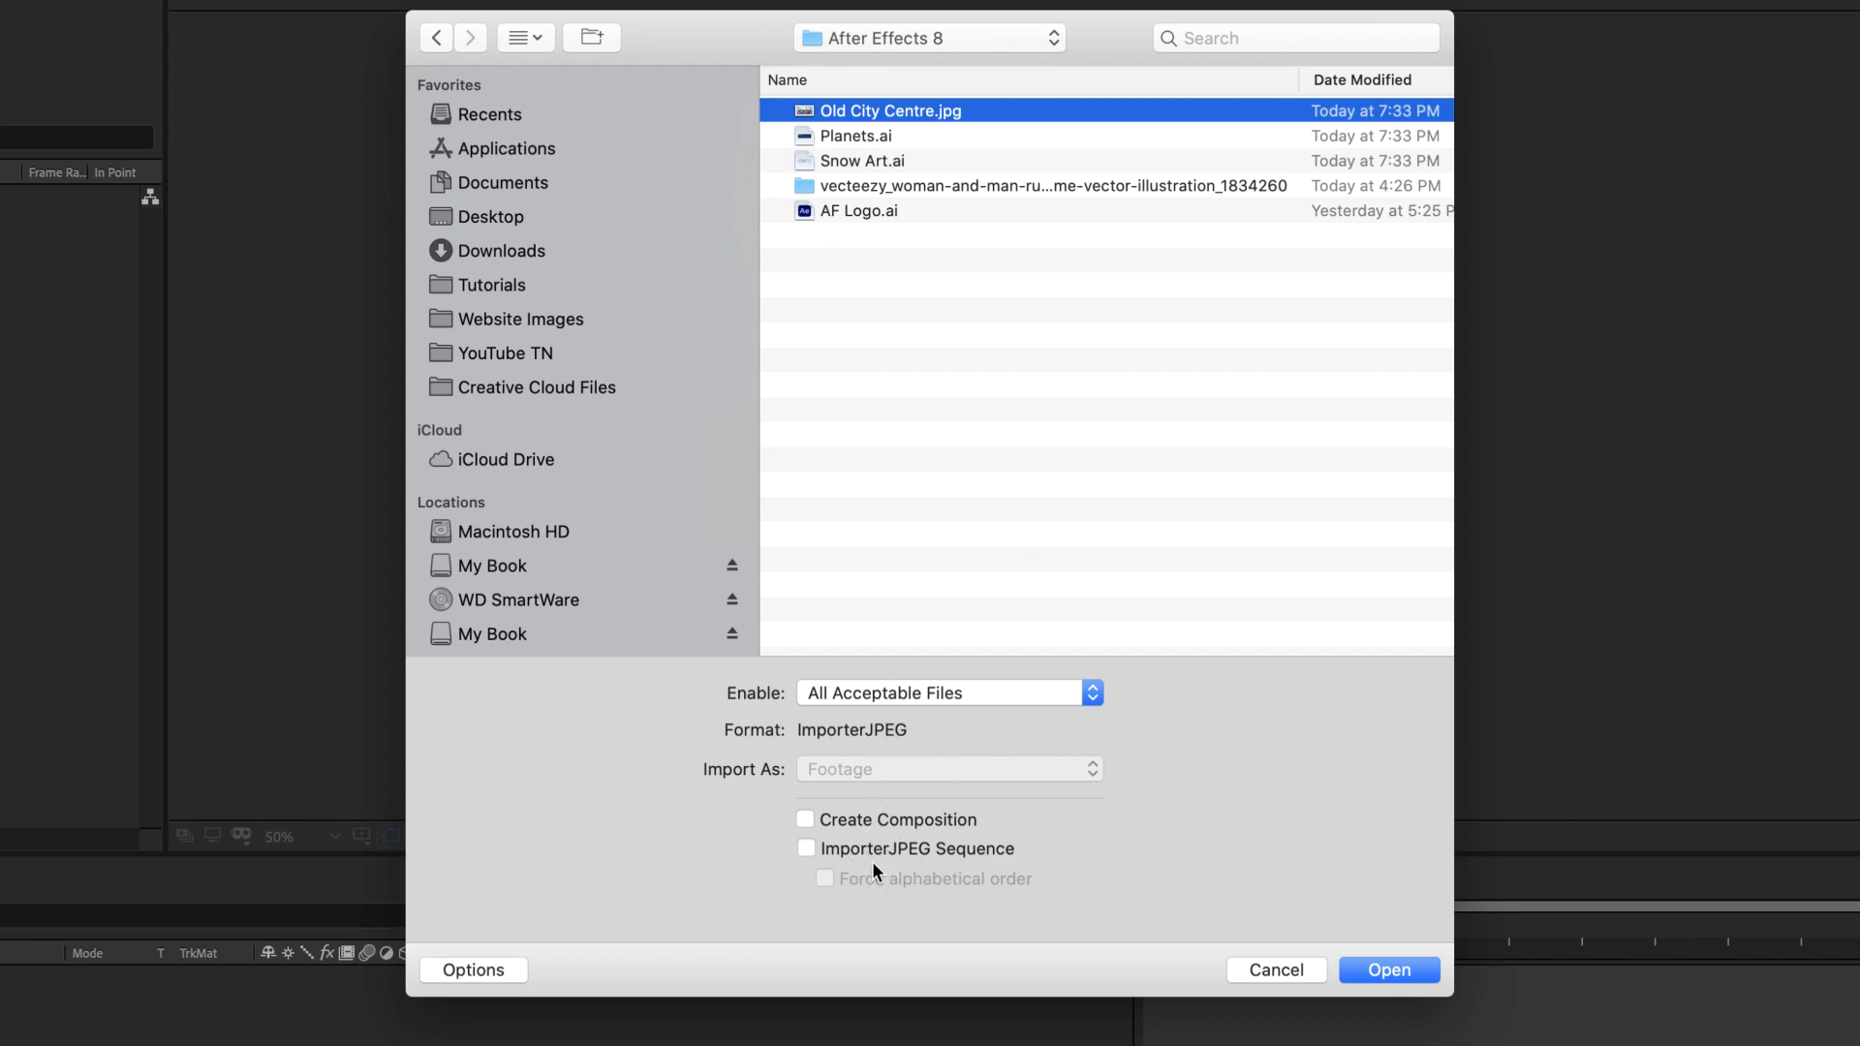
{"action": "left_click", "coordinate": [1389, 970]}
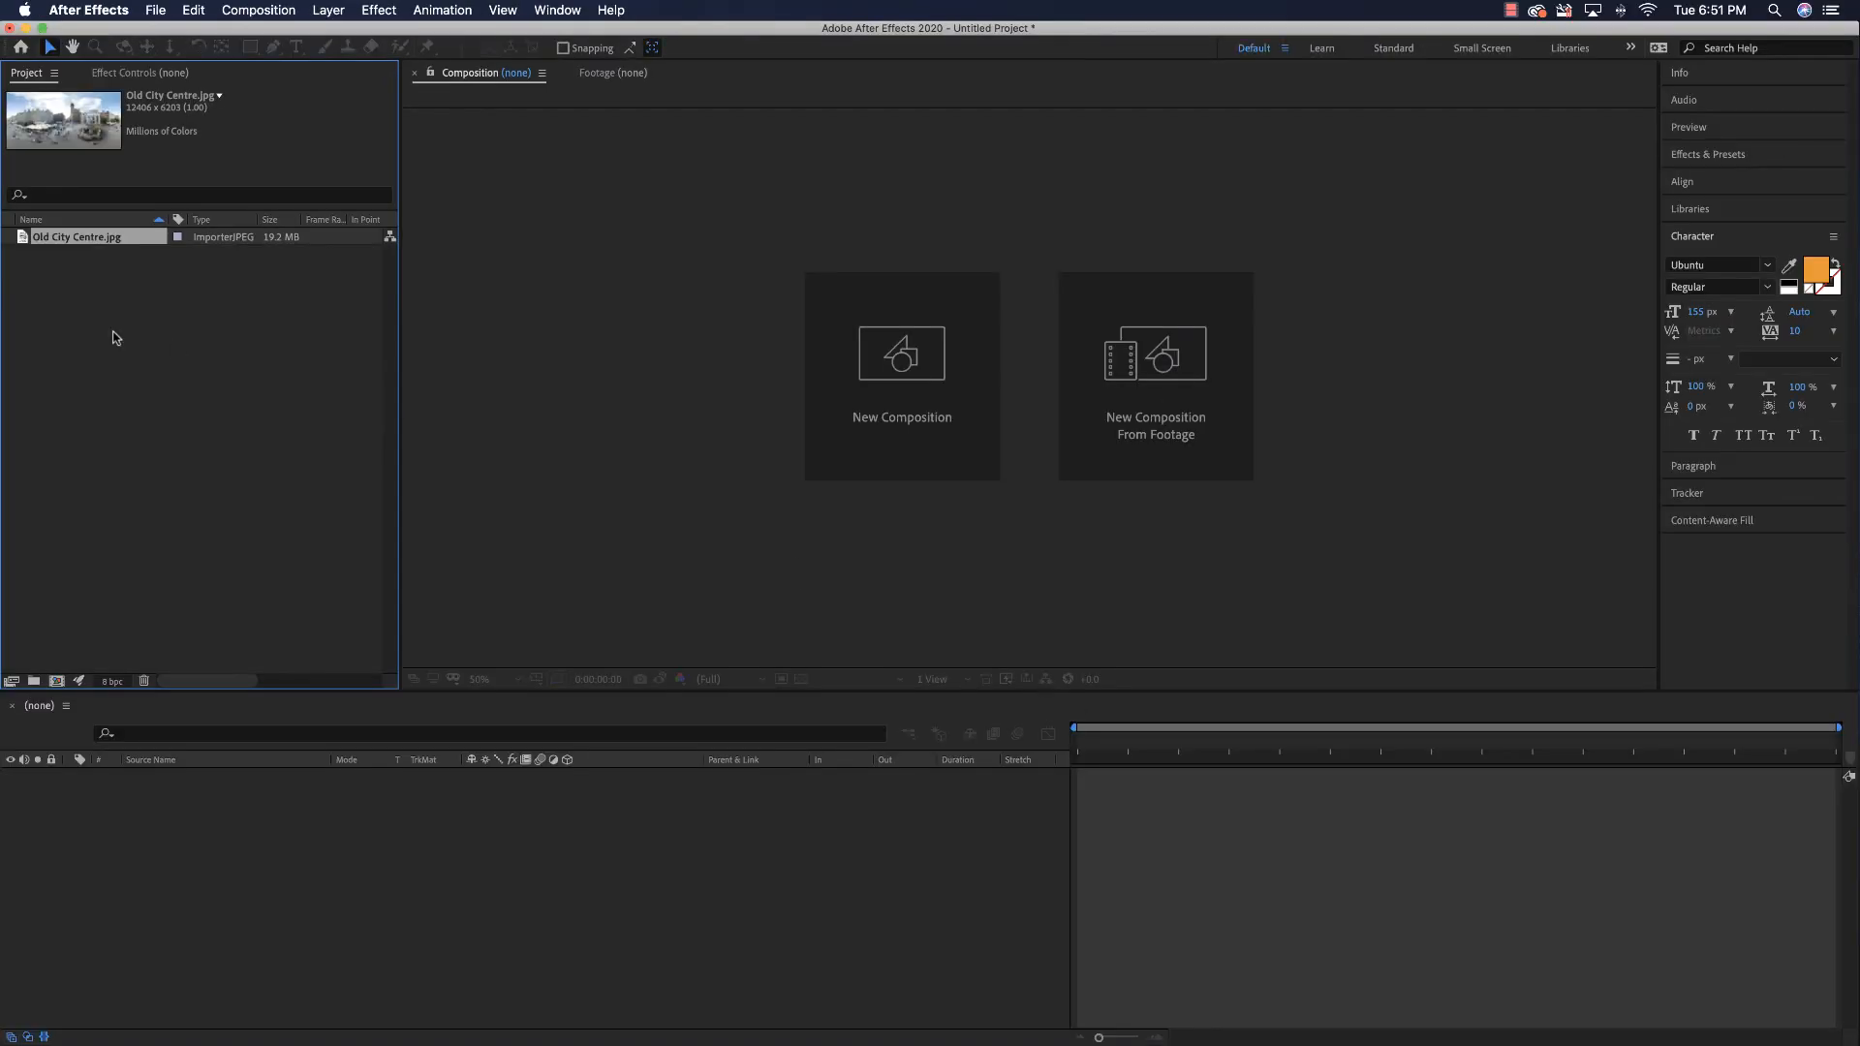
- Import Planets.ai and Snow Art.ai together as Composition - Retain Layer Sizes, and check the contents of the Planets Layers folder
{"action": "right_click", "coordinate": [122, 325]}
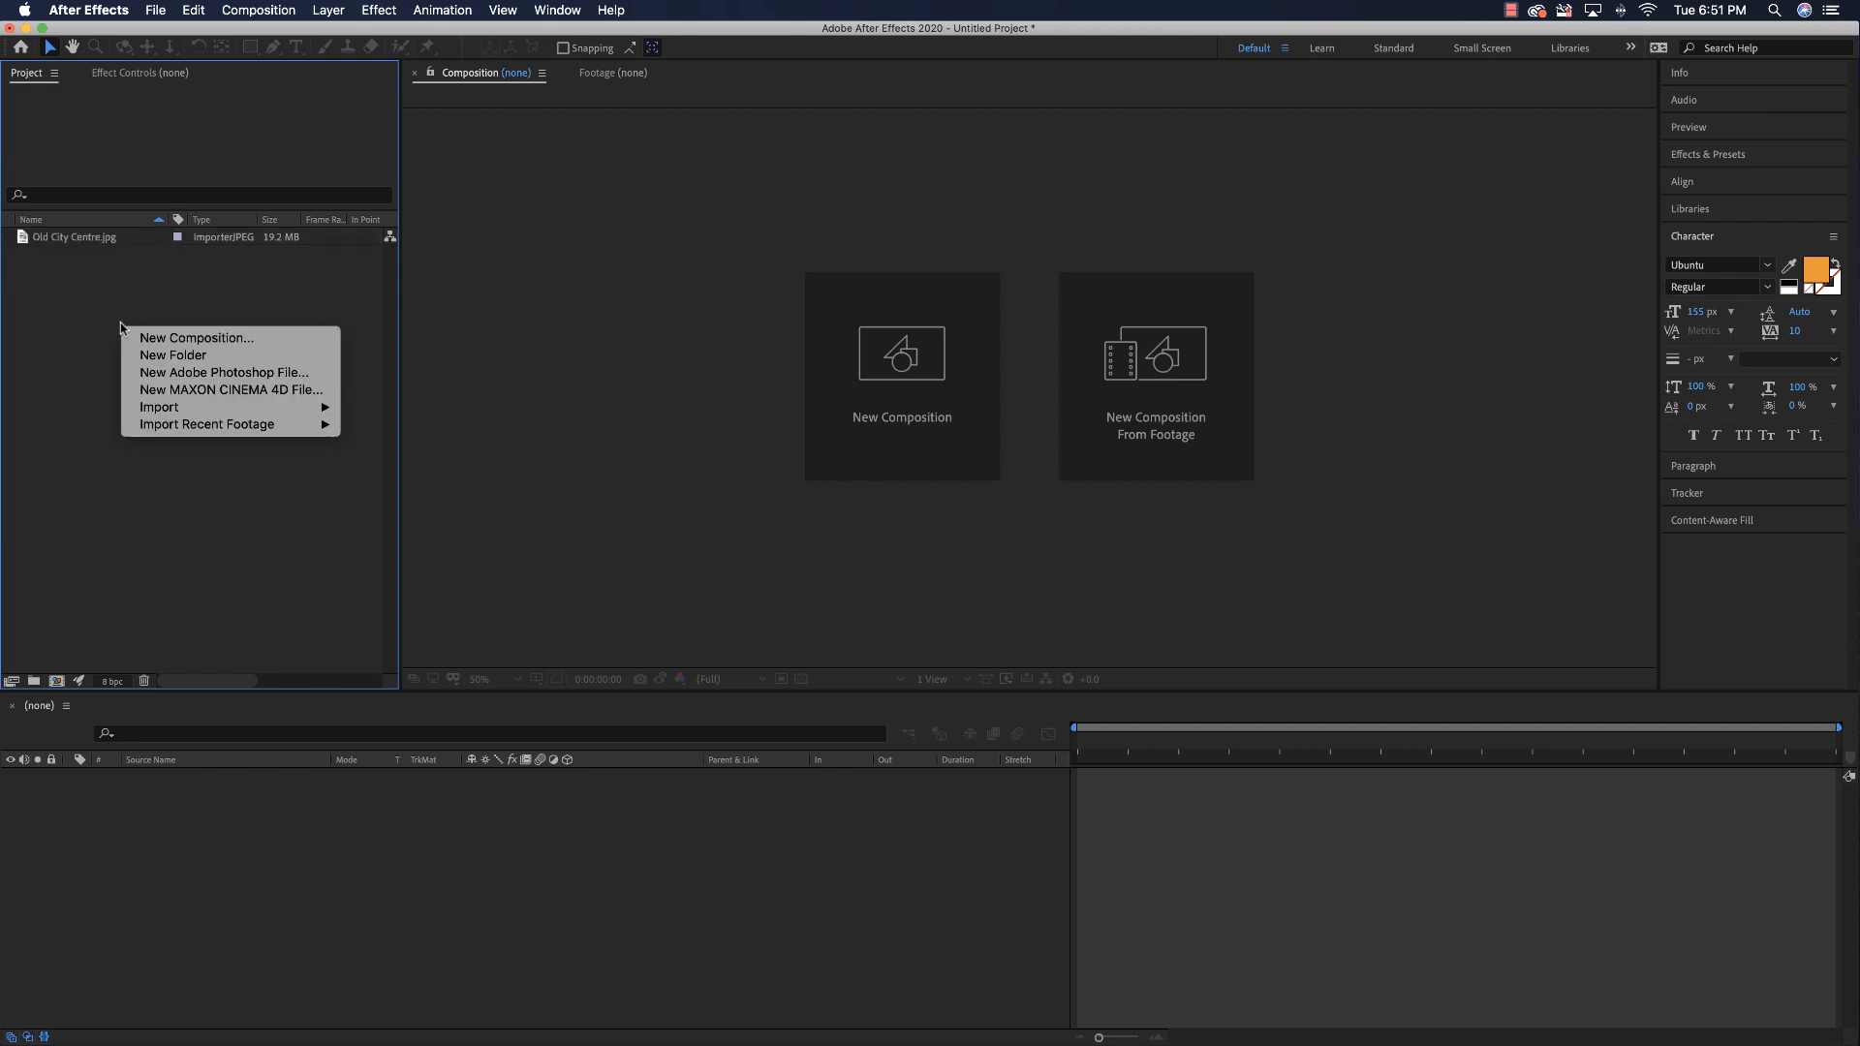
{"action": "mouse_move", "coordinate": [233, 407]}
{"action": "left_click", "coordinate": [376, 407]}
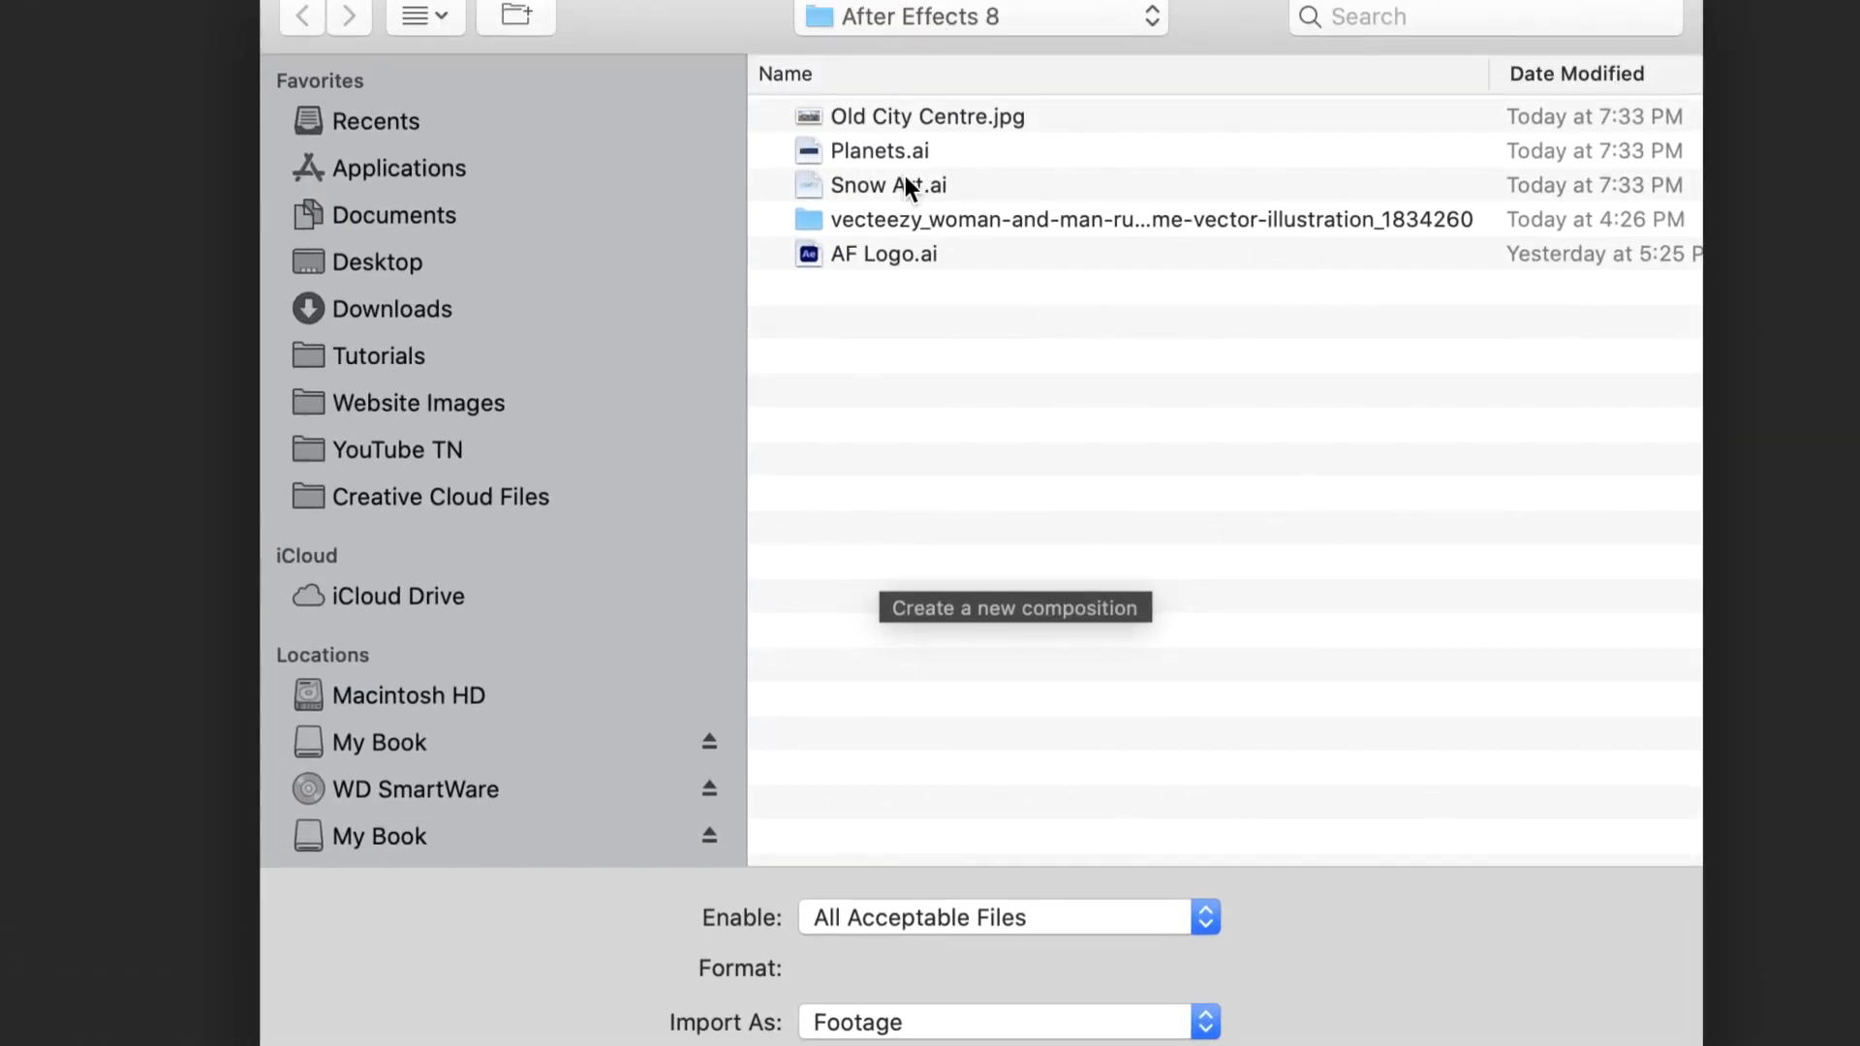
{"action": "left_click", "coordinate": [895, 155]}
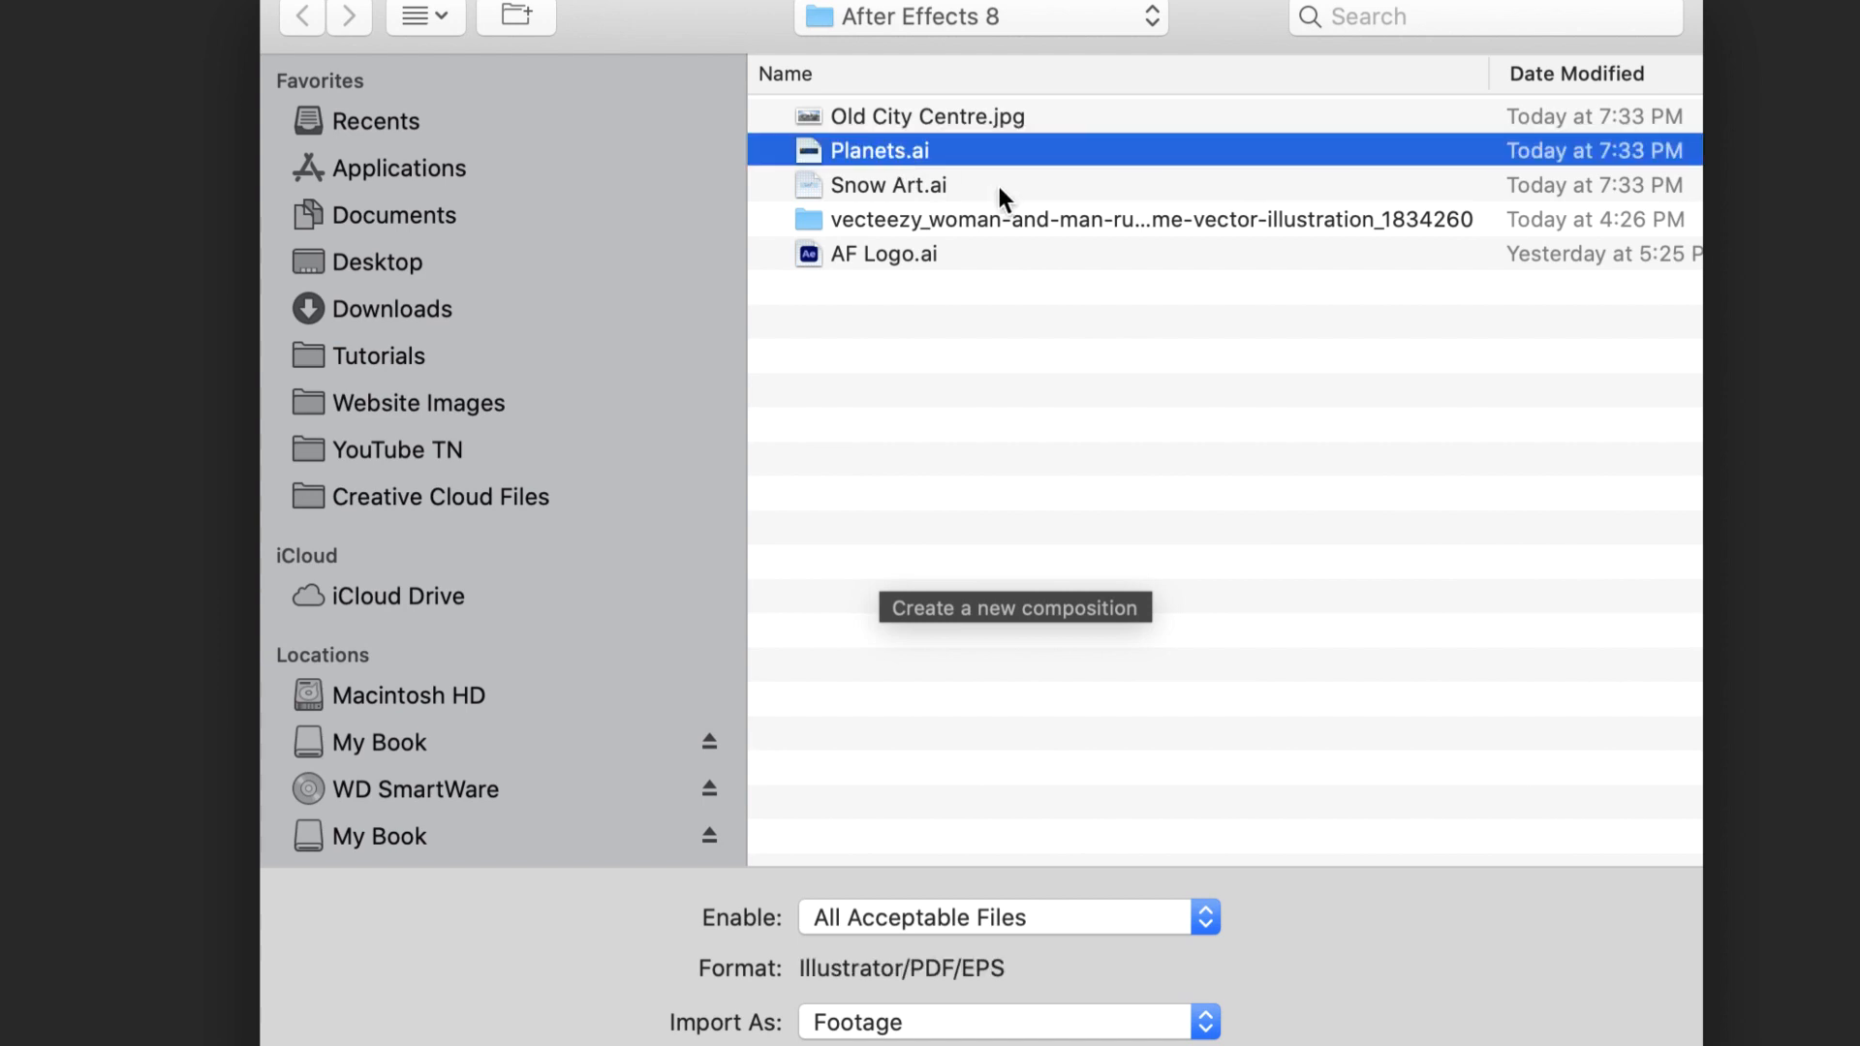
{"action": "left_click", "coordinate": [892, 184], "text": "shift"}
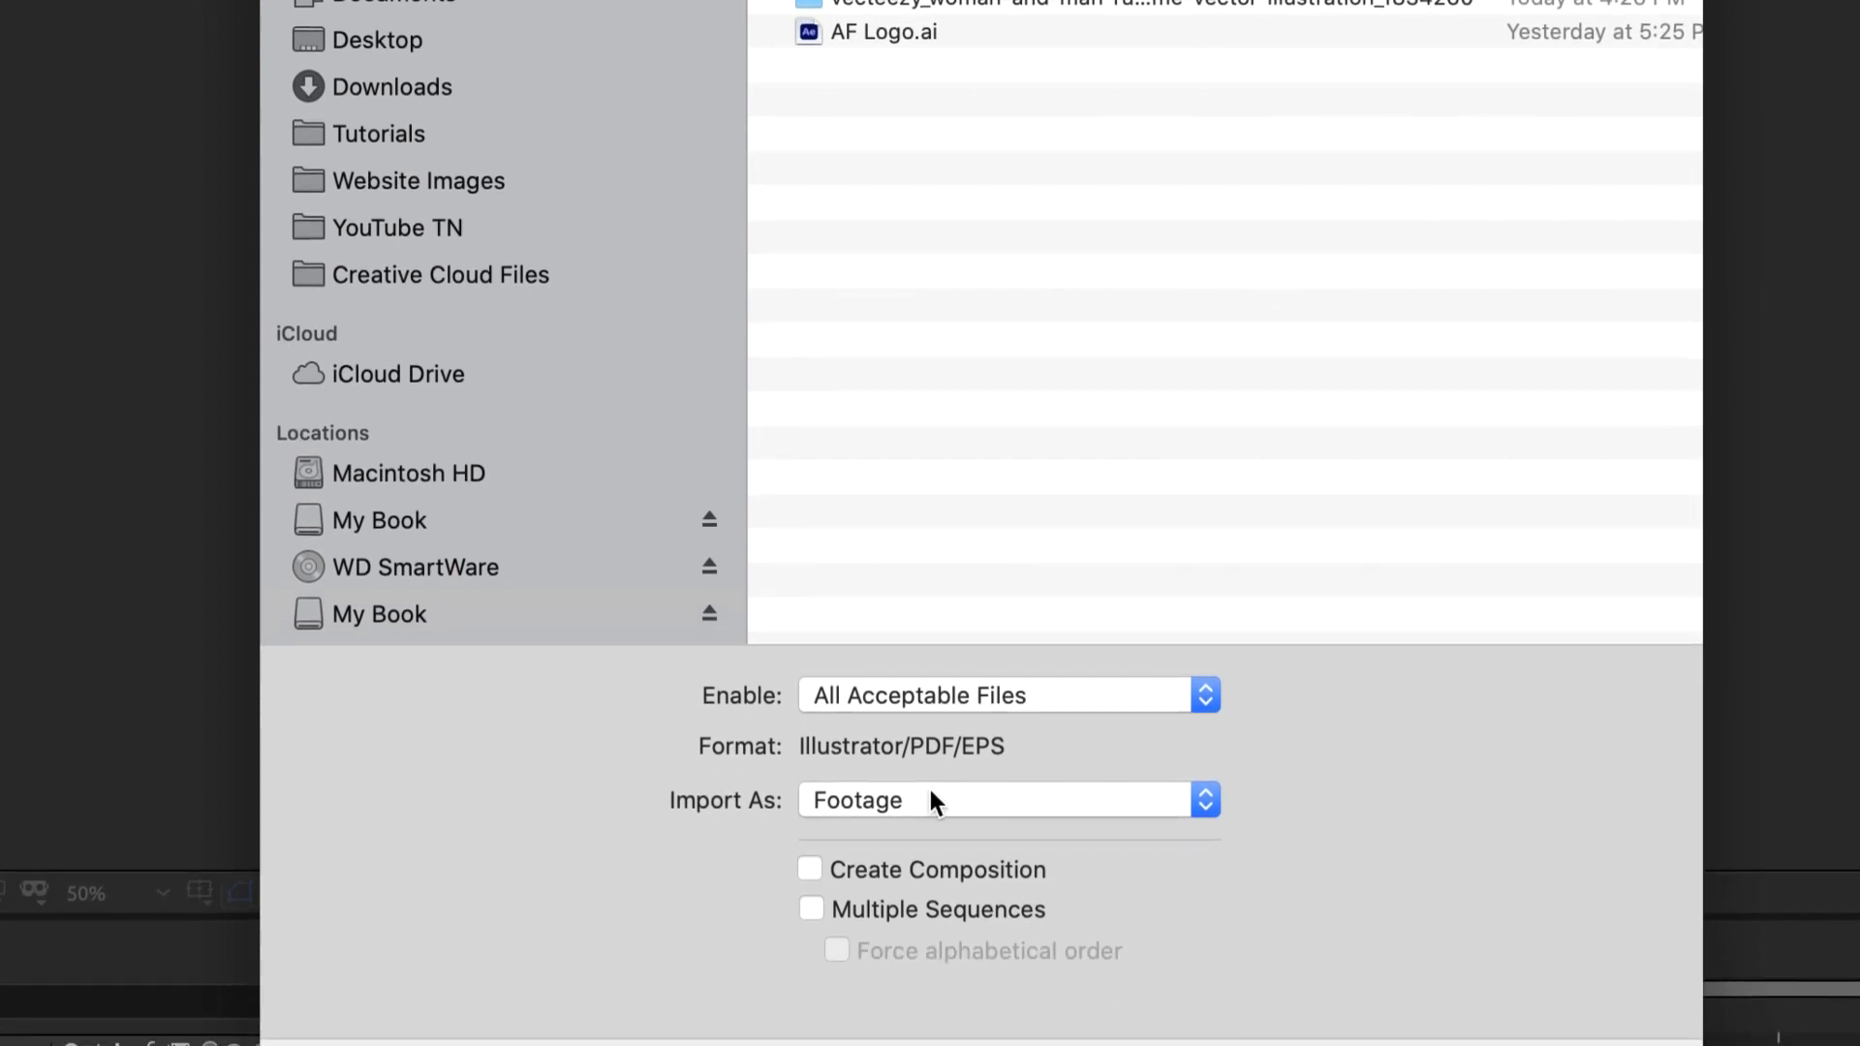
{"action": "left_click", "coordinate": [928, 801]}
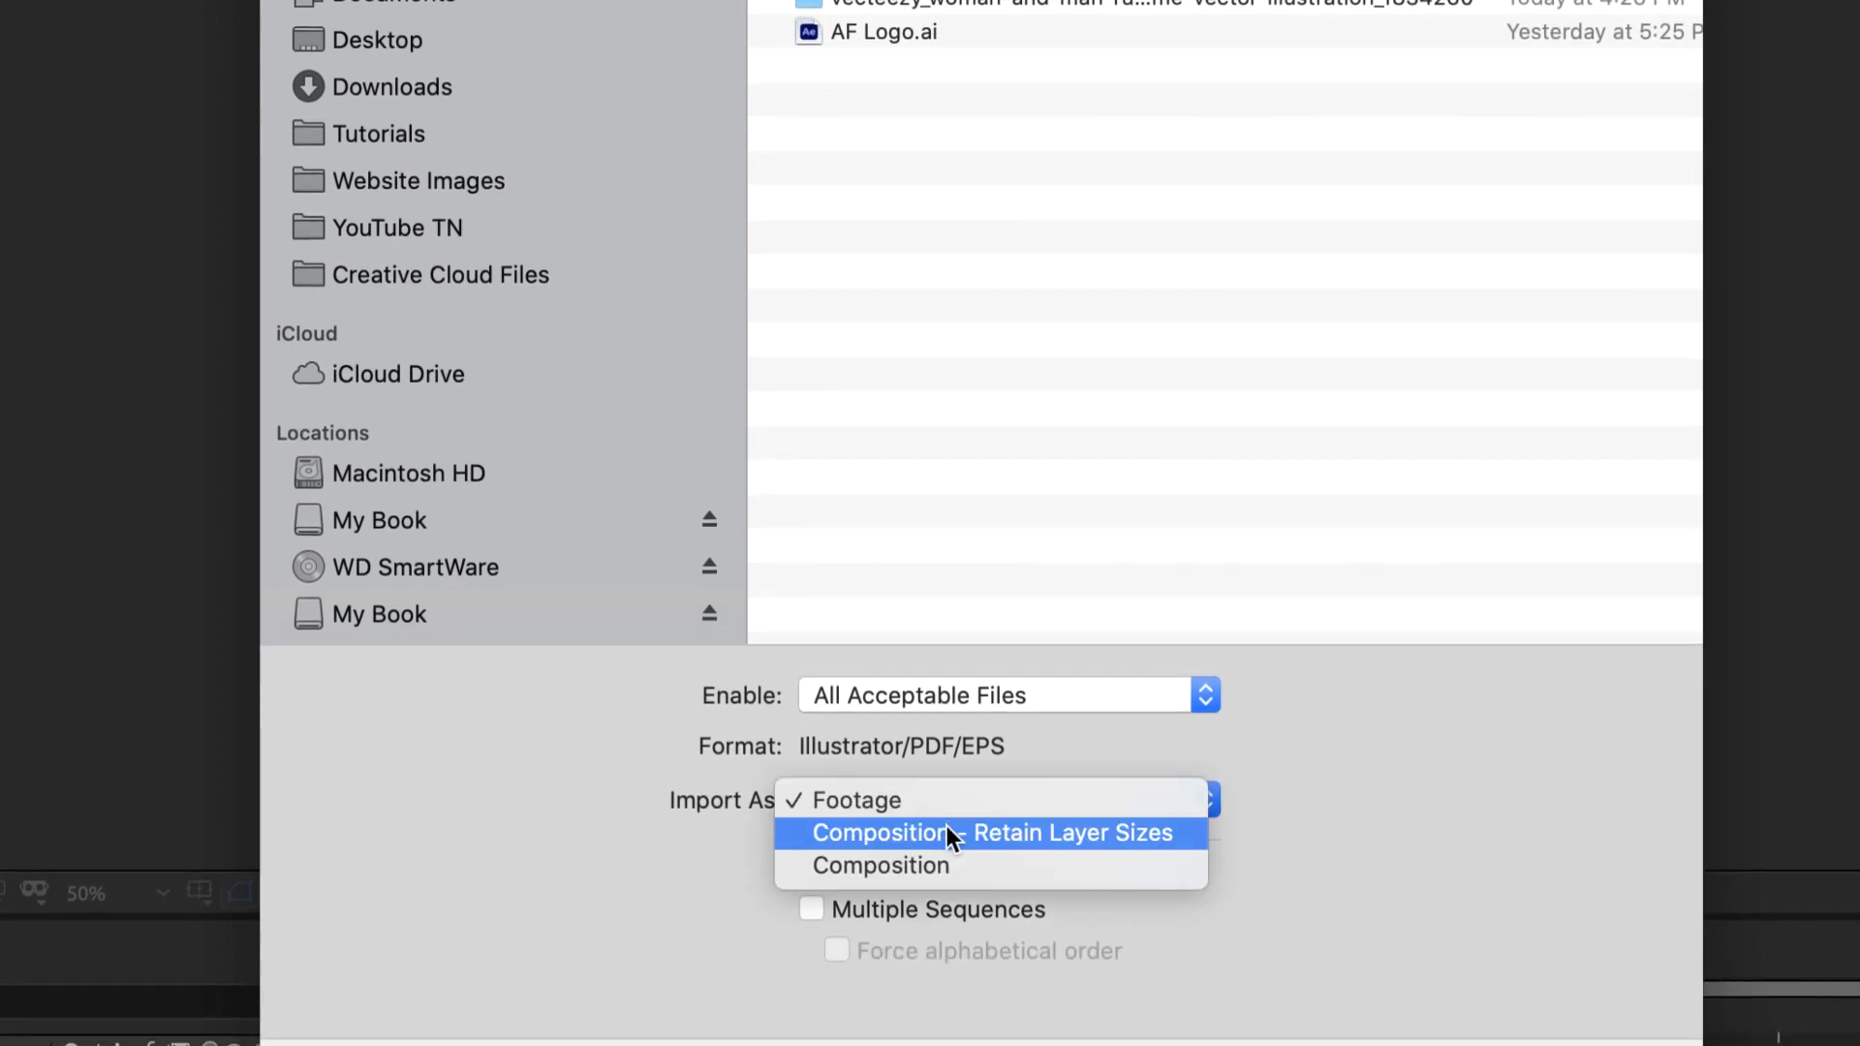
{"action": "left_click", "coordinate": [1027, 834]}
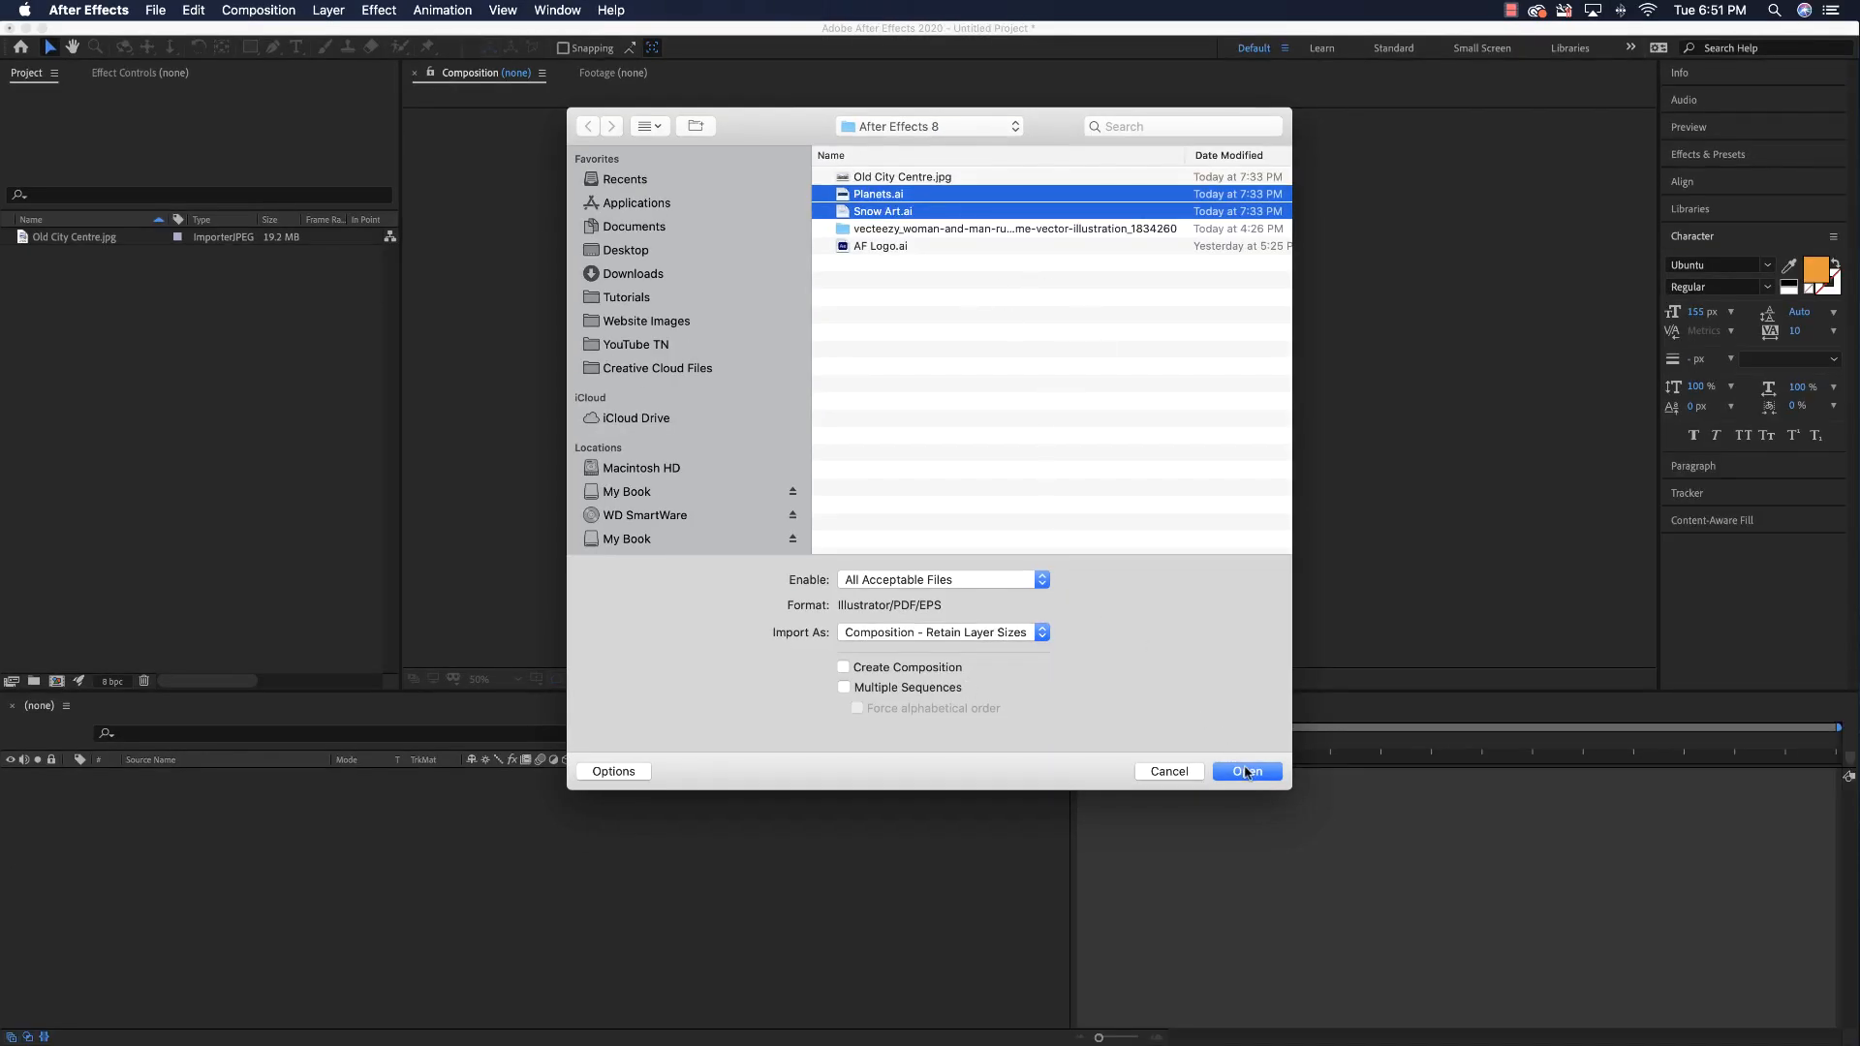
{"action": "left_click", "coordinate": [1247, 772]}
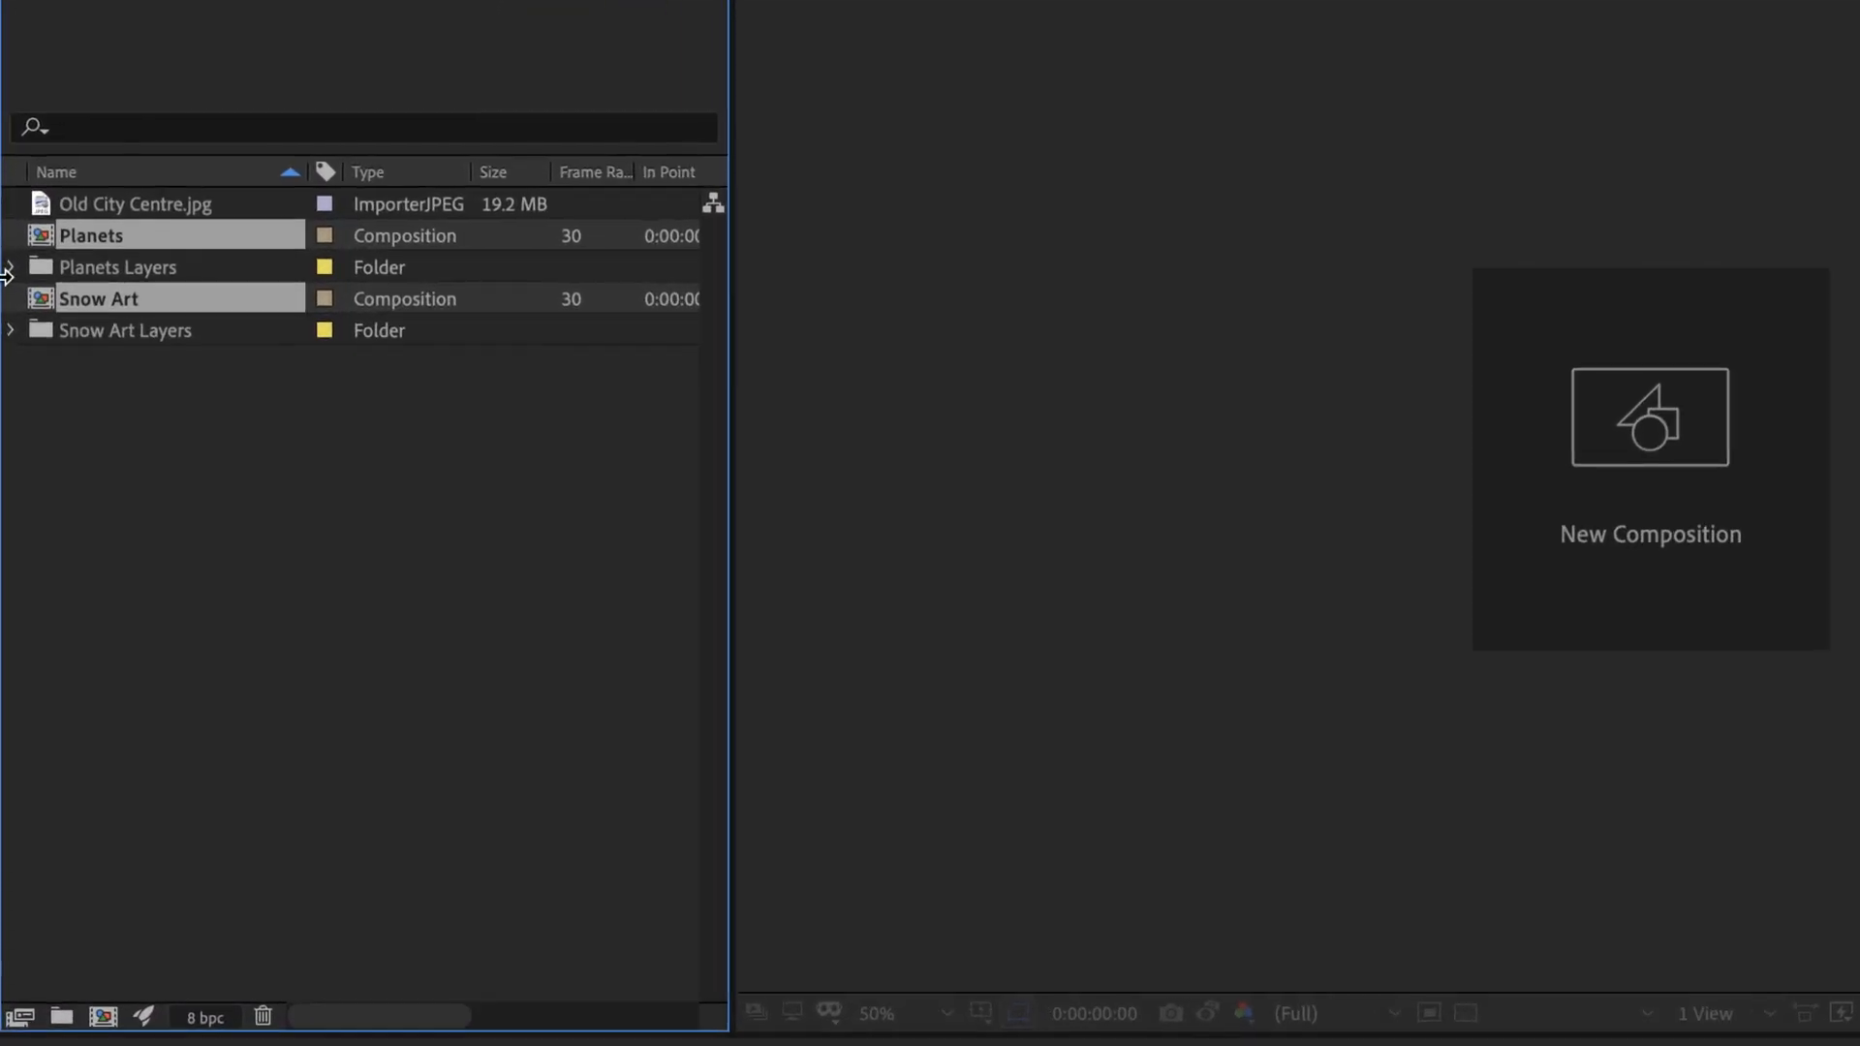
{"action": "left_click", "coordinate": [8, 268]}
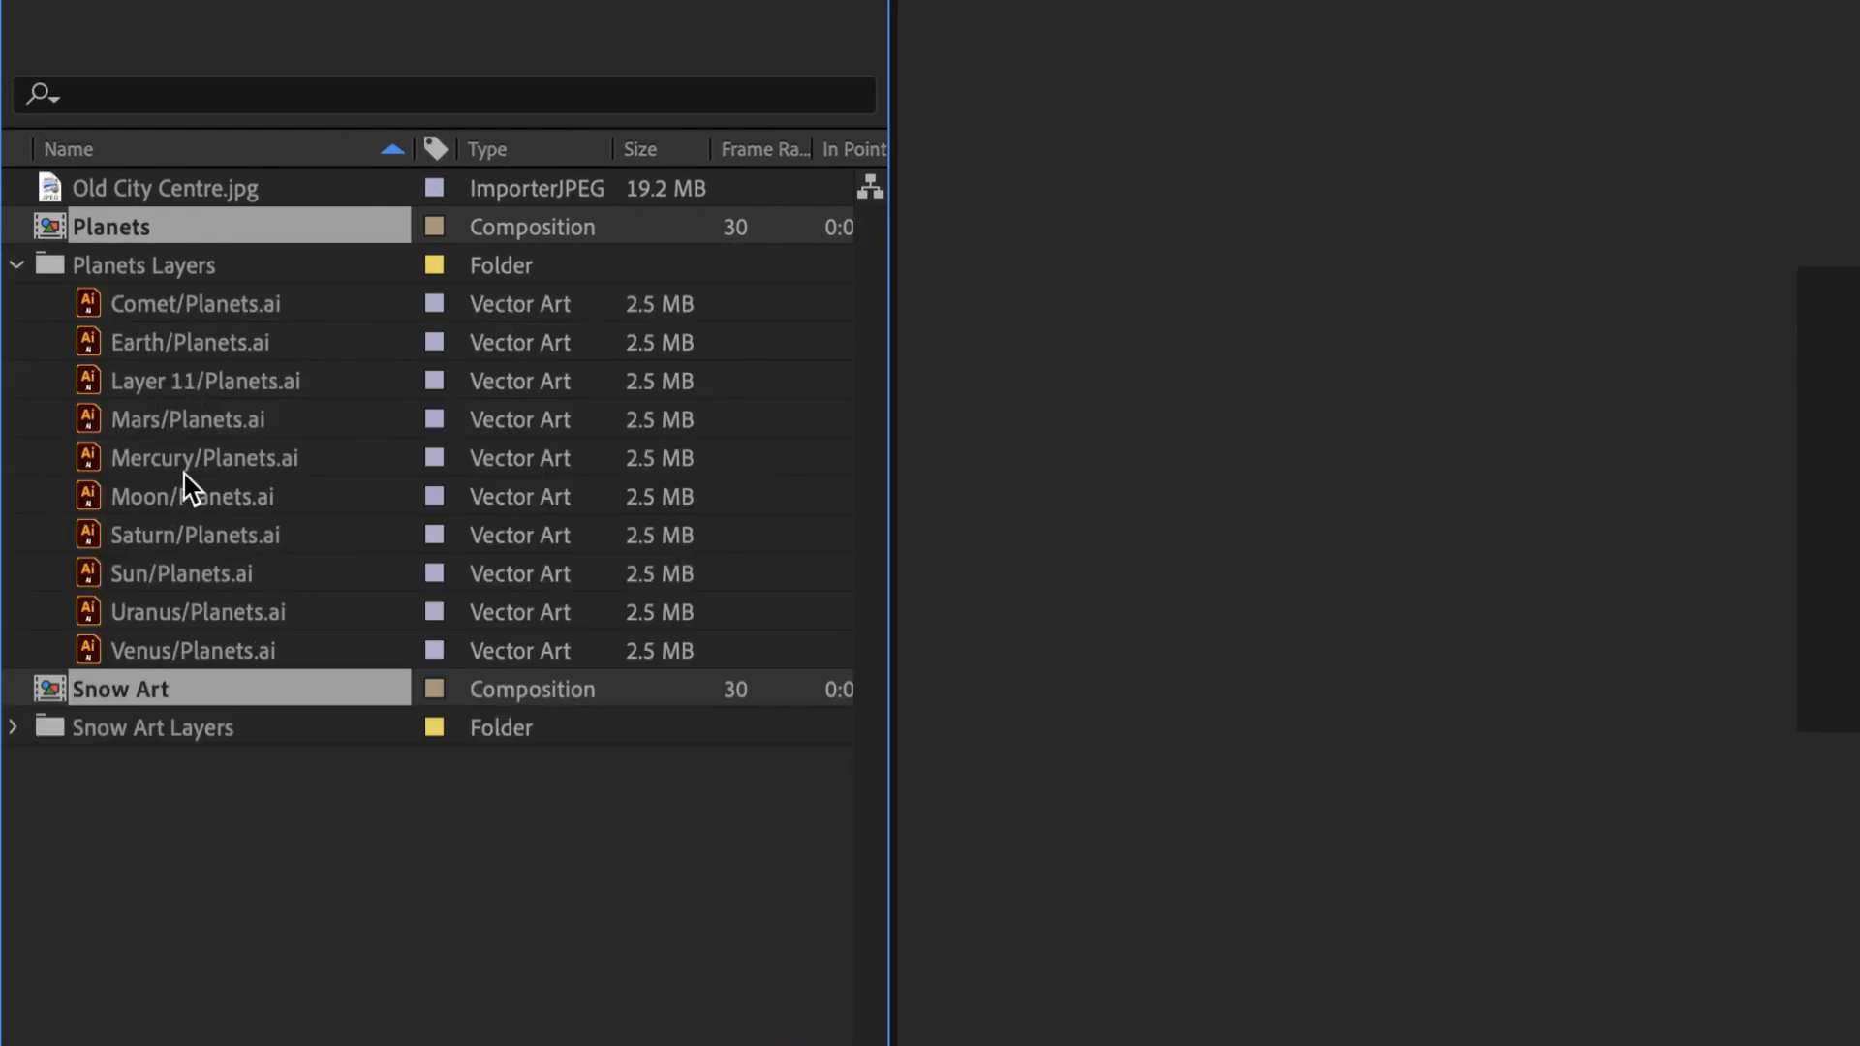
{"action": "left_click", "coordinate": [14, 268]}
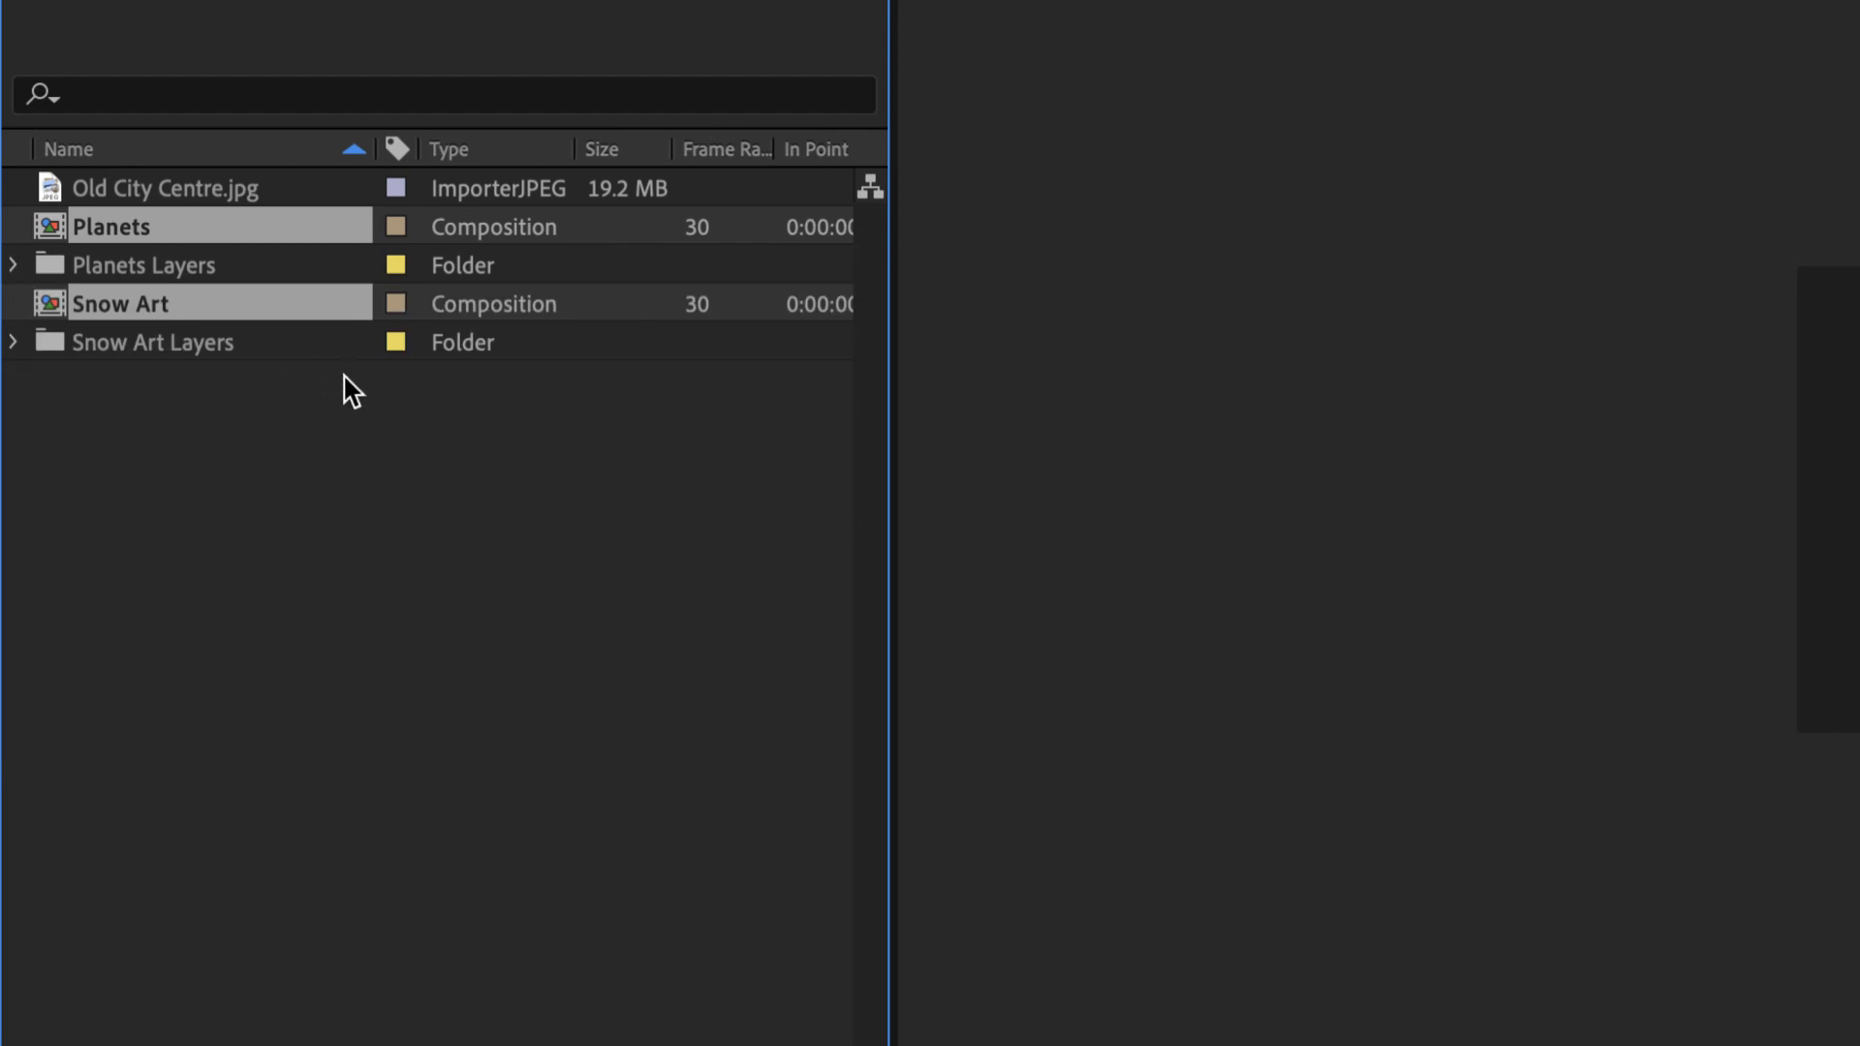
- Import AF Logo.ai as footage with merged layers
{"action": "right_click", "coordinate": [424, 511]}
{"action": "mouse_move", "coordinate": [573, 687]}
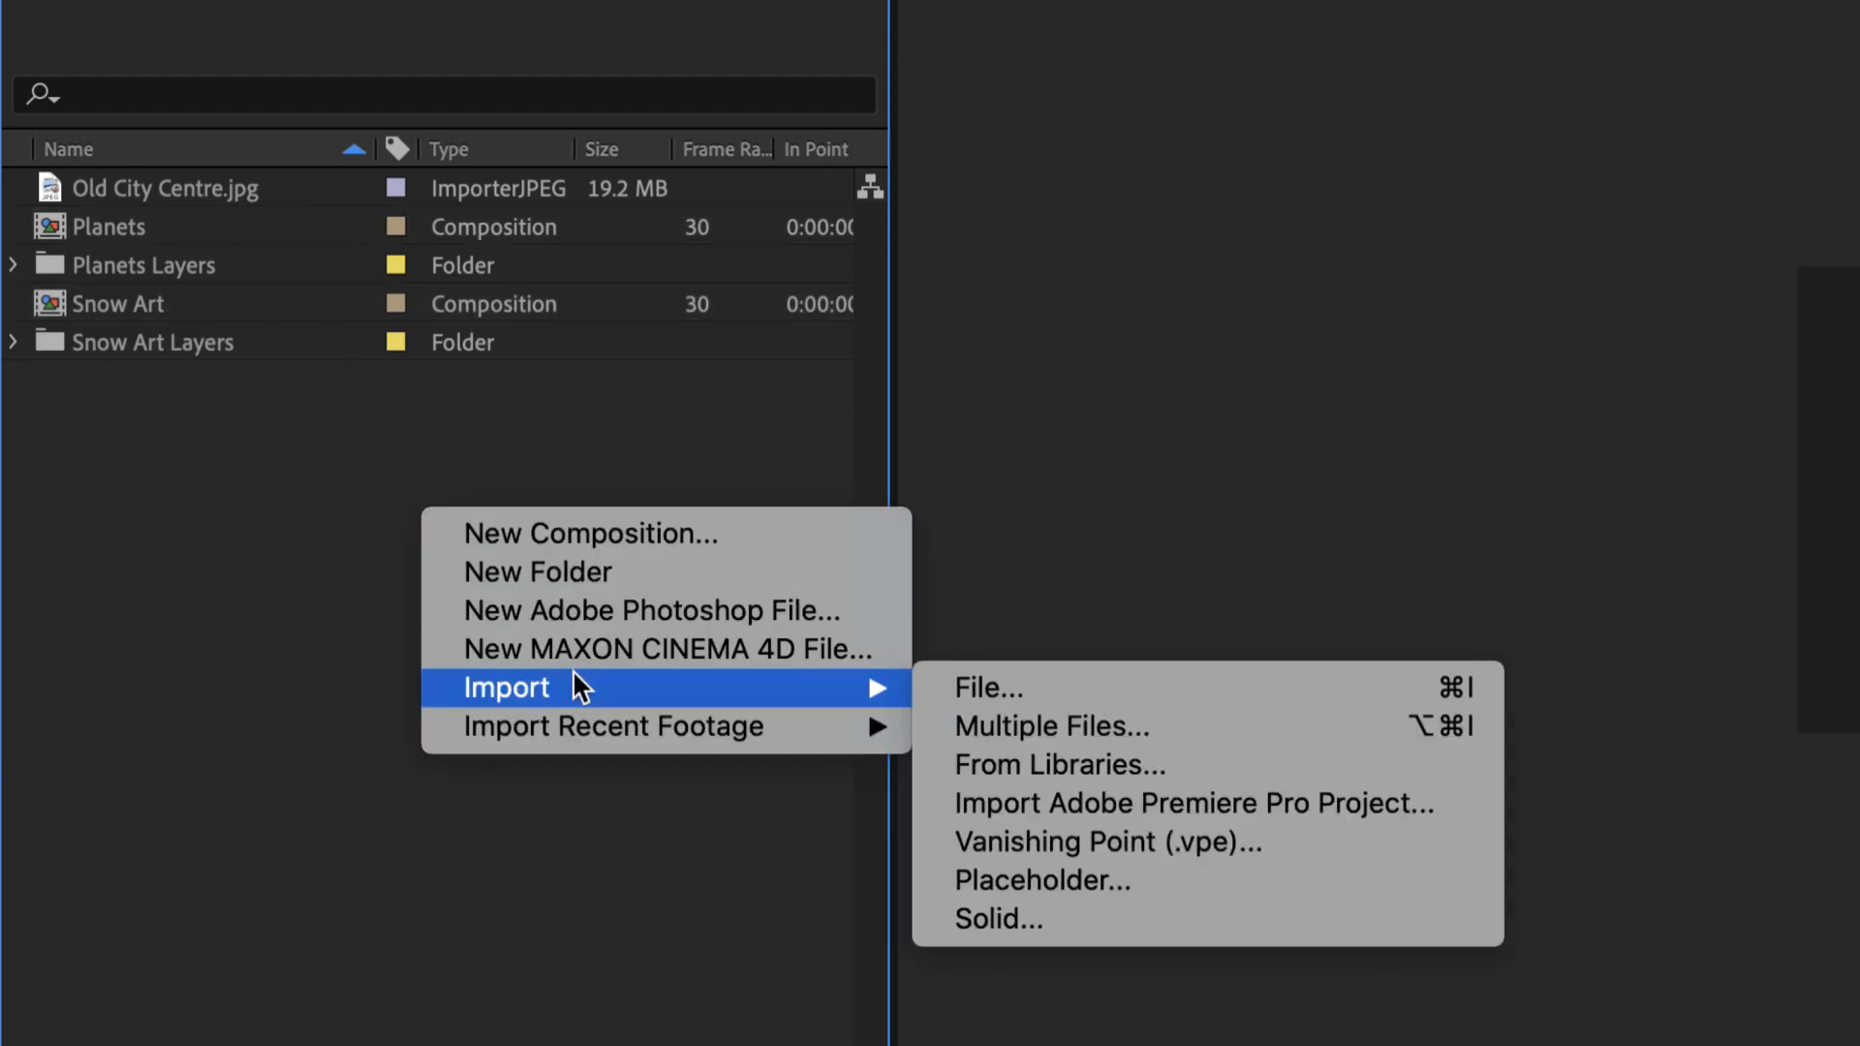
{"action": "left_click", "coordinate": [979, 690]}
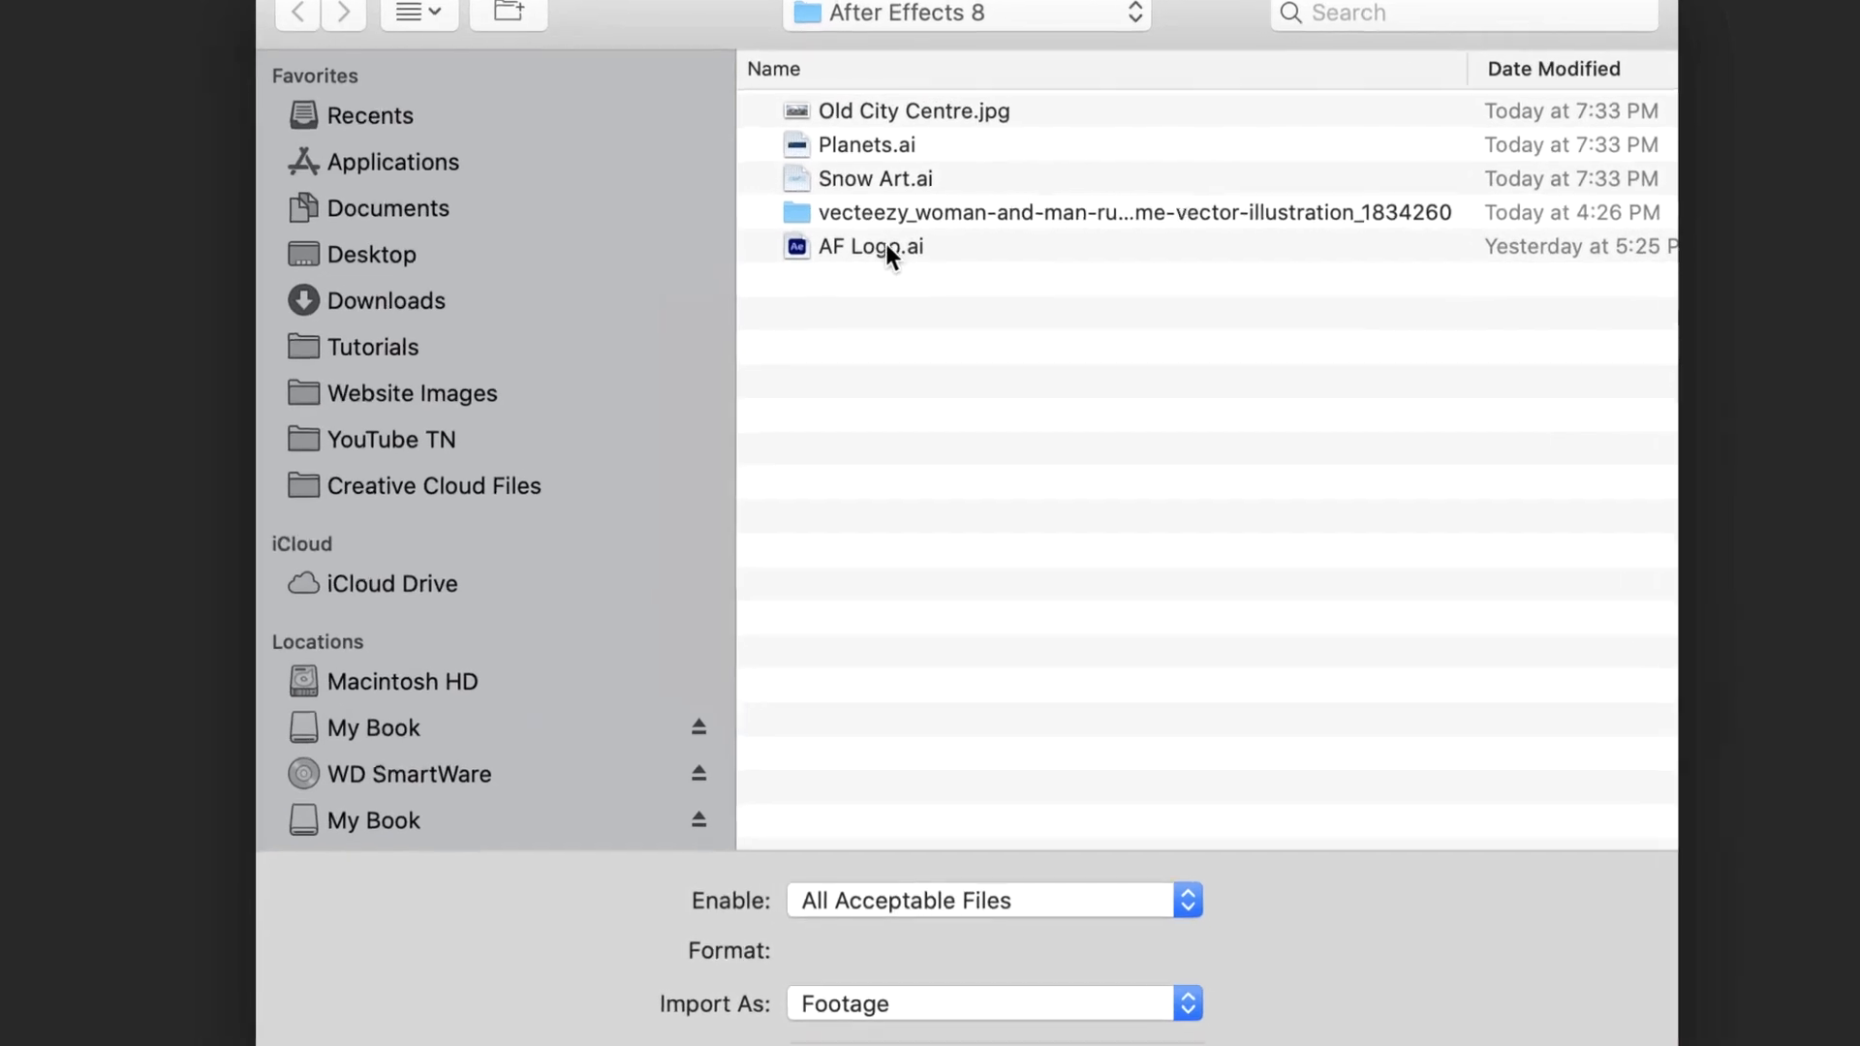
{"action": "left_click", "coordinate": [888, 248]}
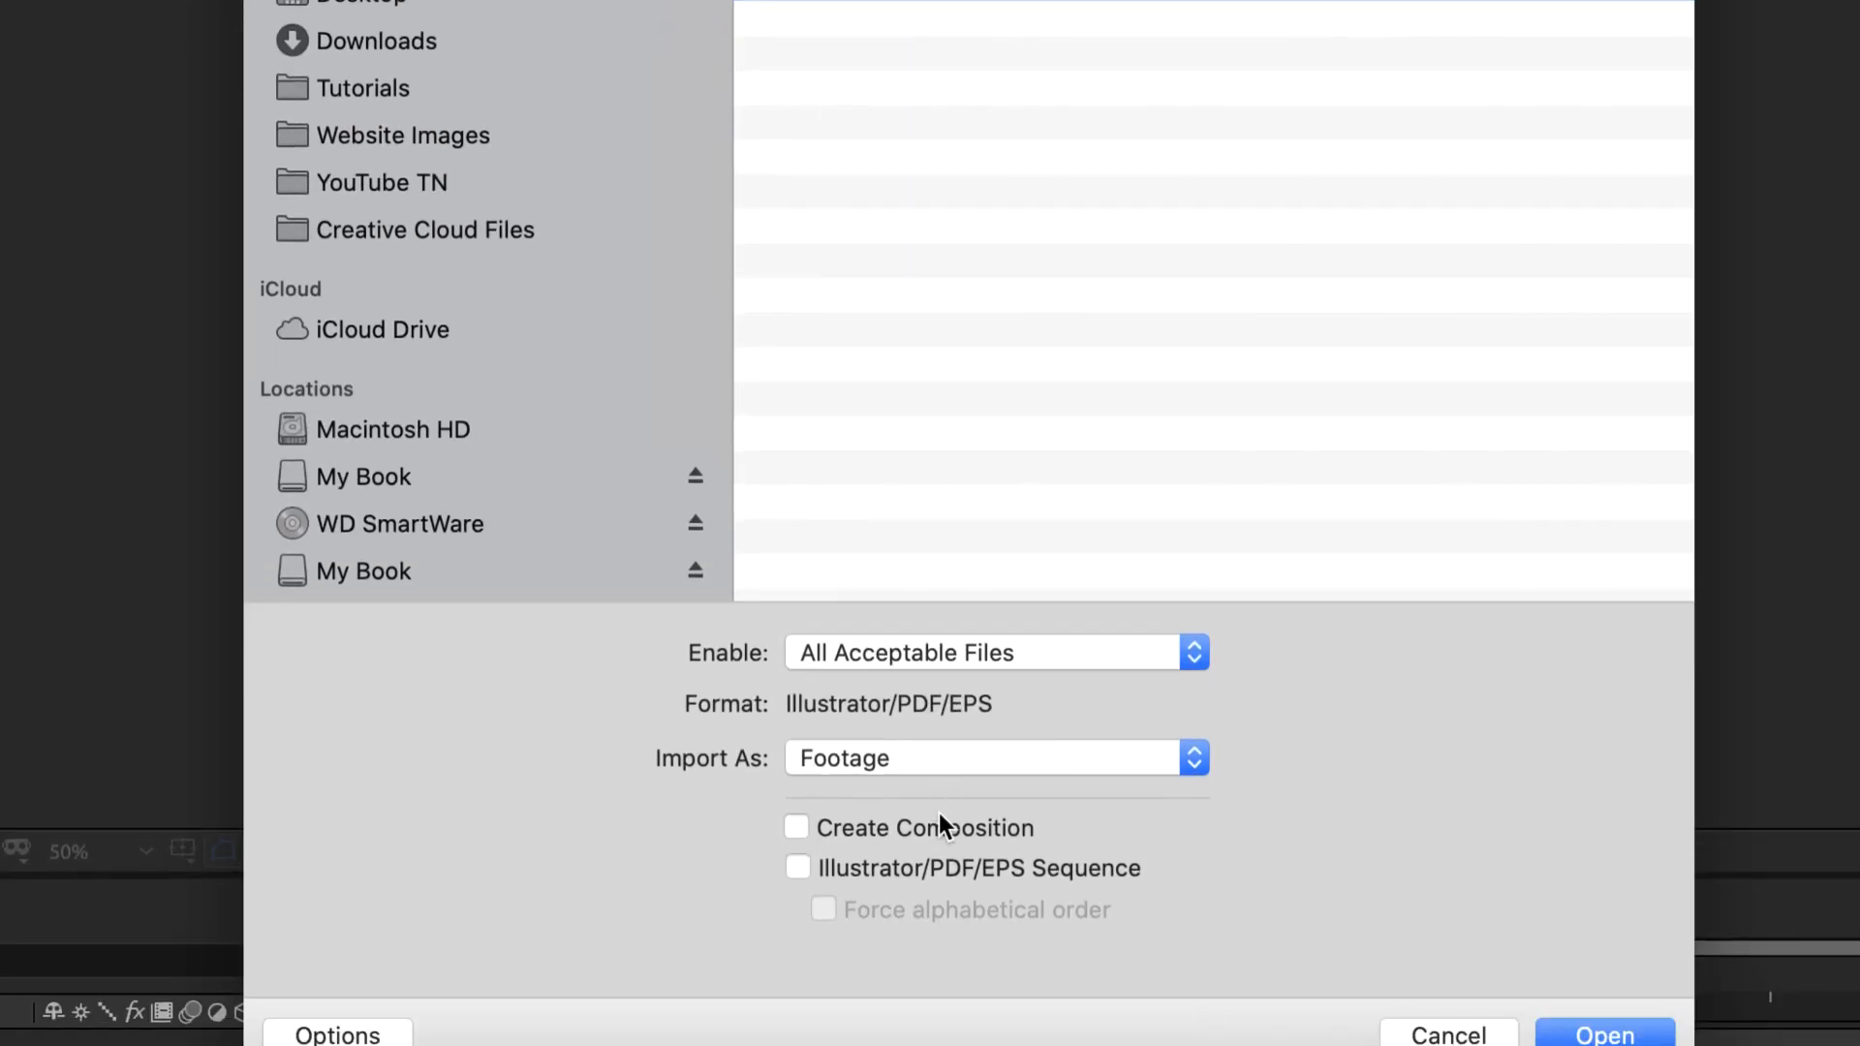
{"action": "left_click", "coordinate": [1593, 1033]}
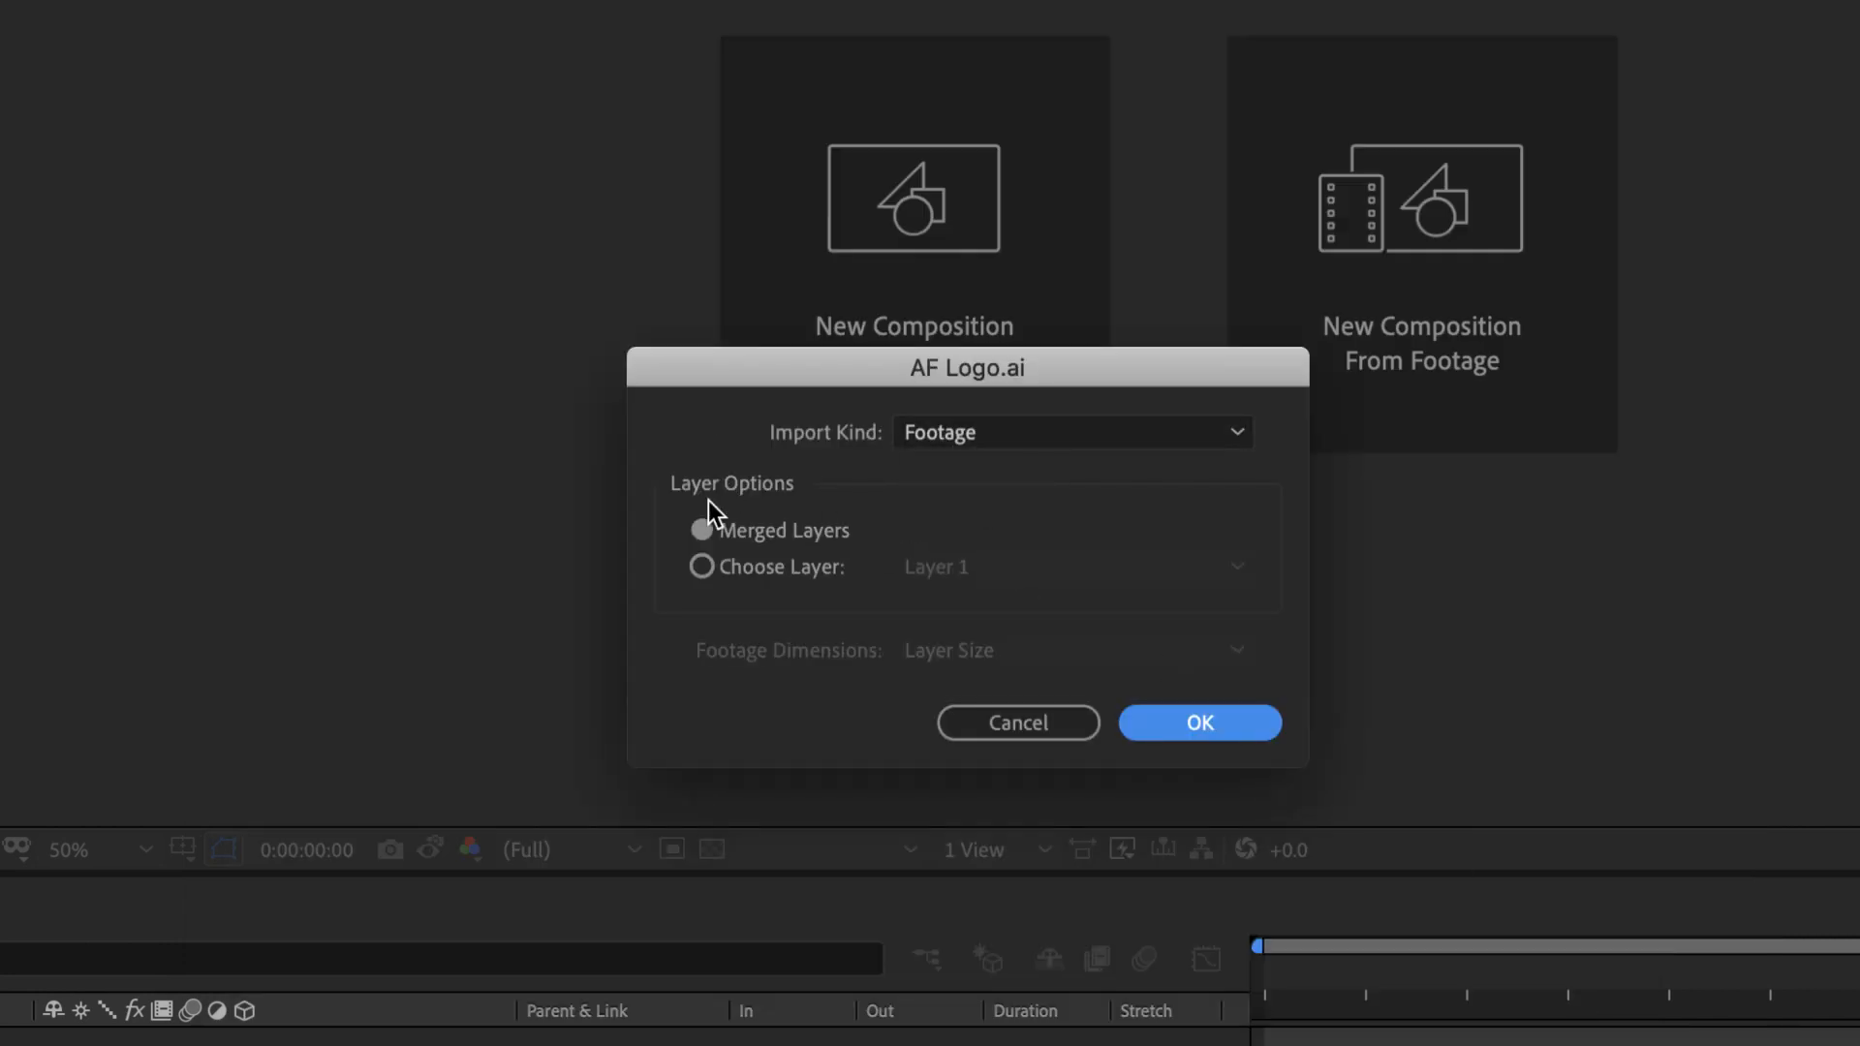
{"action": "left_click", "coordinate": [1200, 727]}
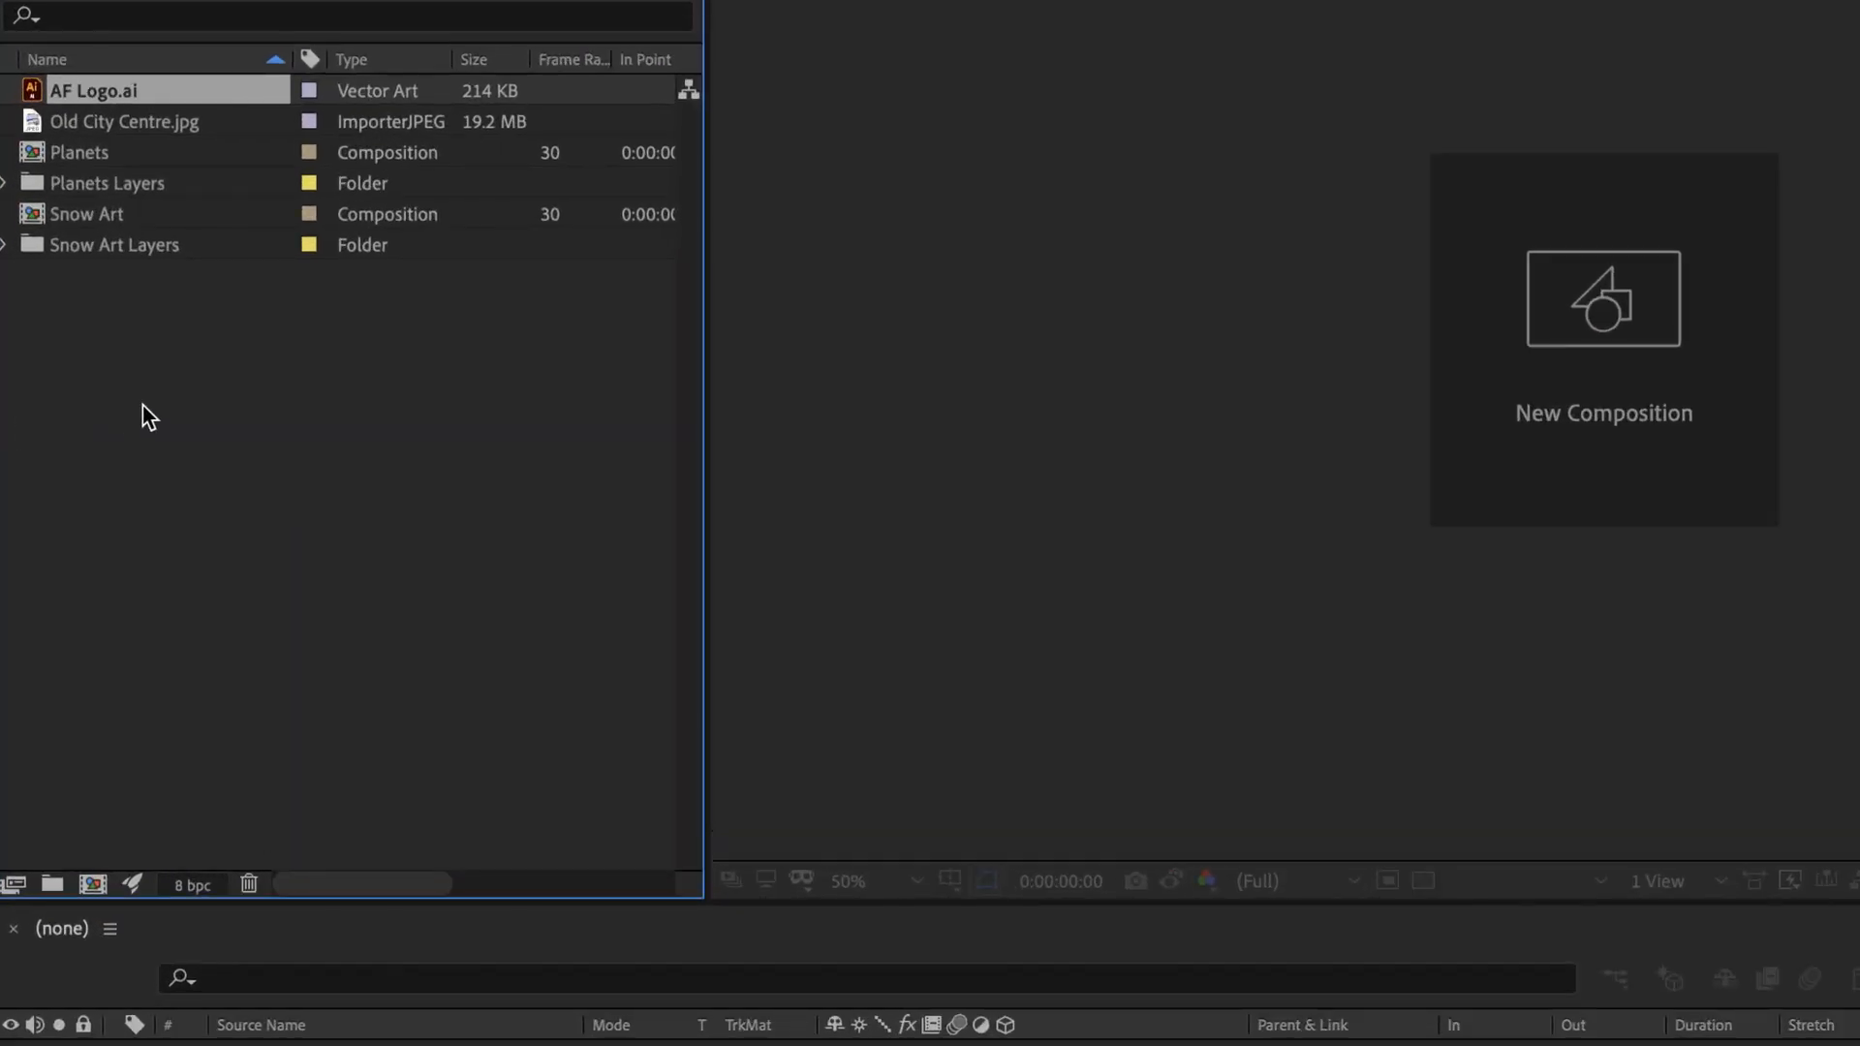
- Start a new composition from the HDTV 1080 29.97 preset with the frame rate set to 30 fps
{"action": "right_click", "coordinate": [84, 413]}
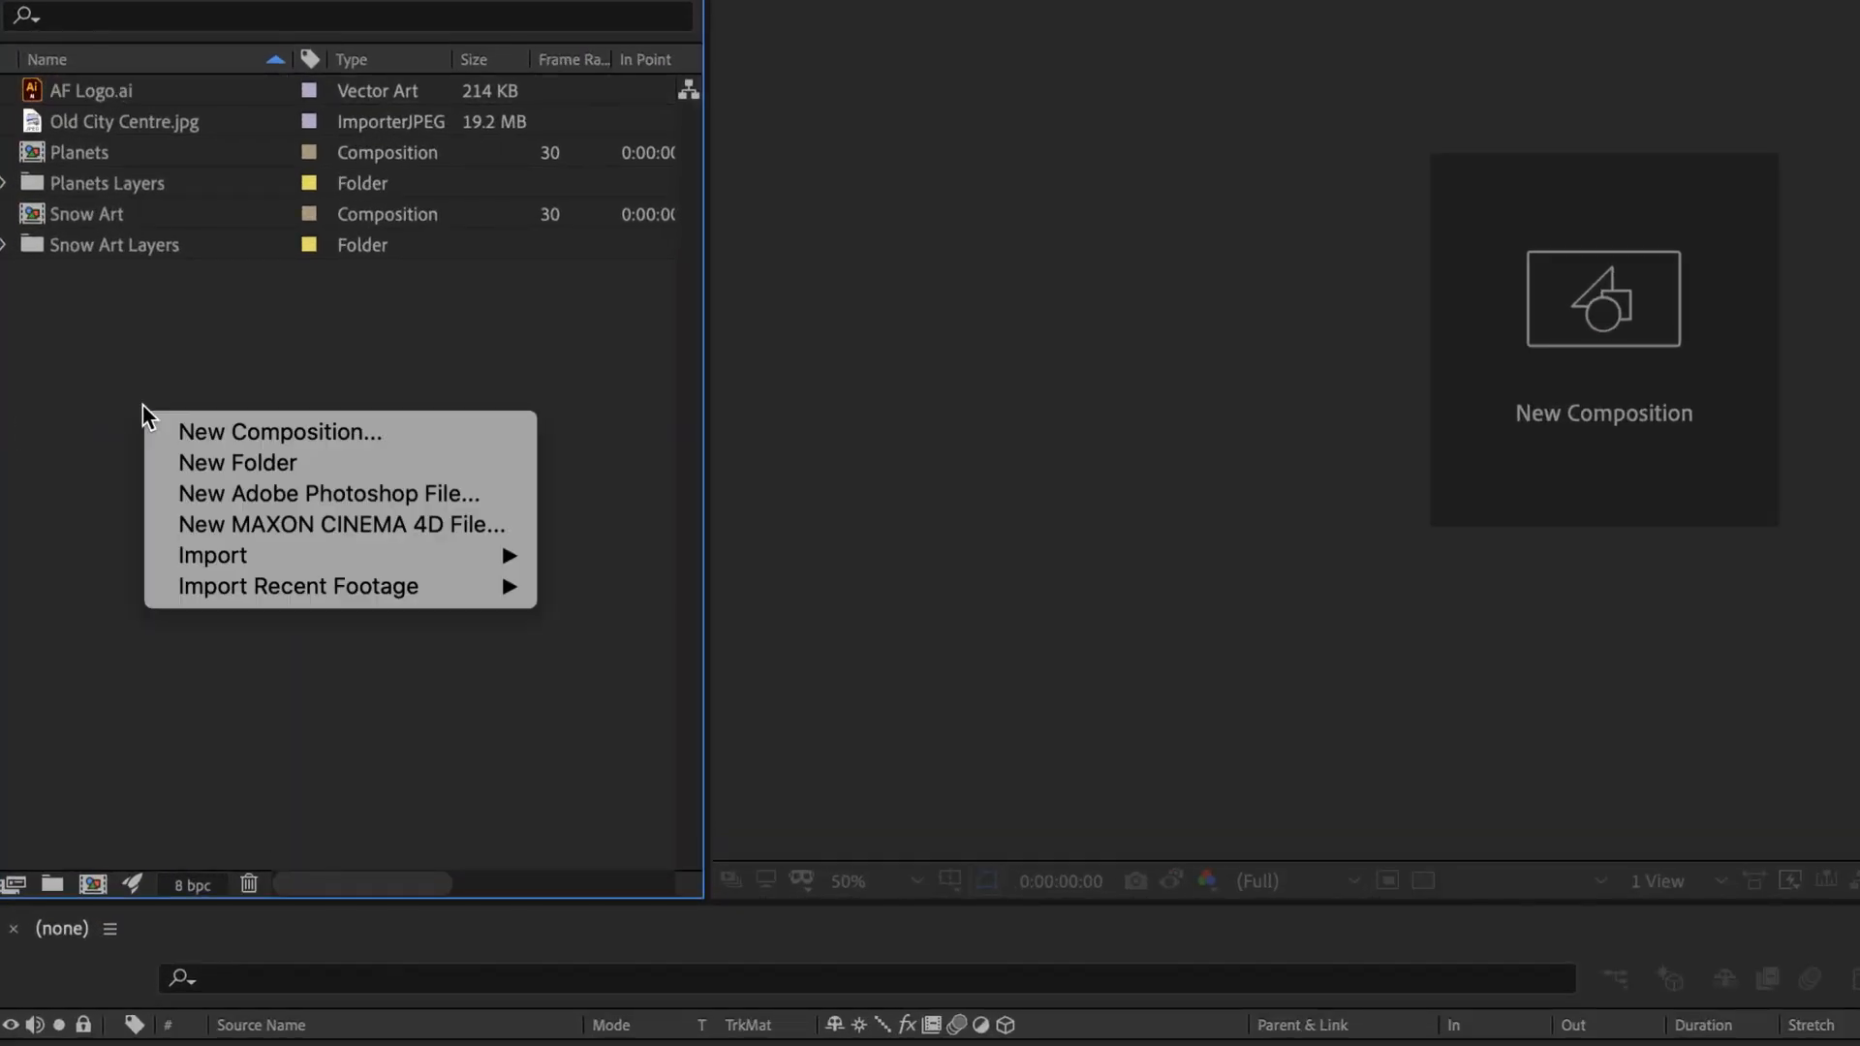
{"action": "left_click", "coordinate": [228, 432]}
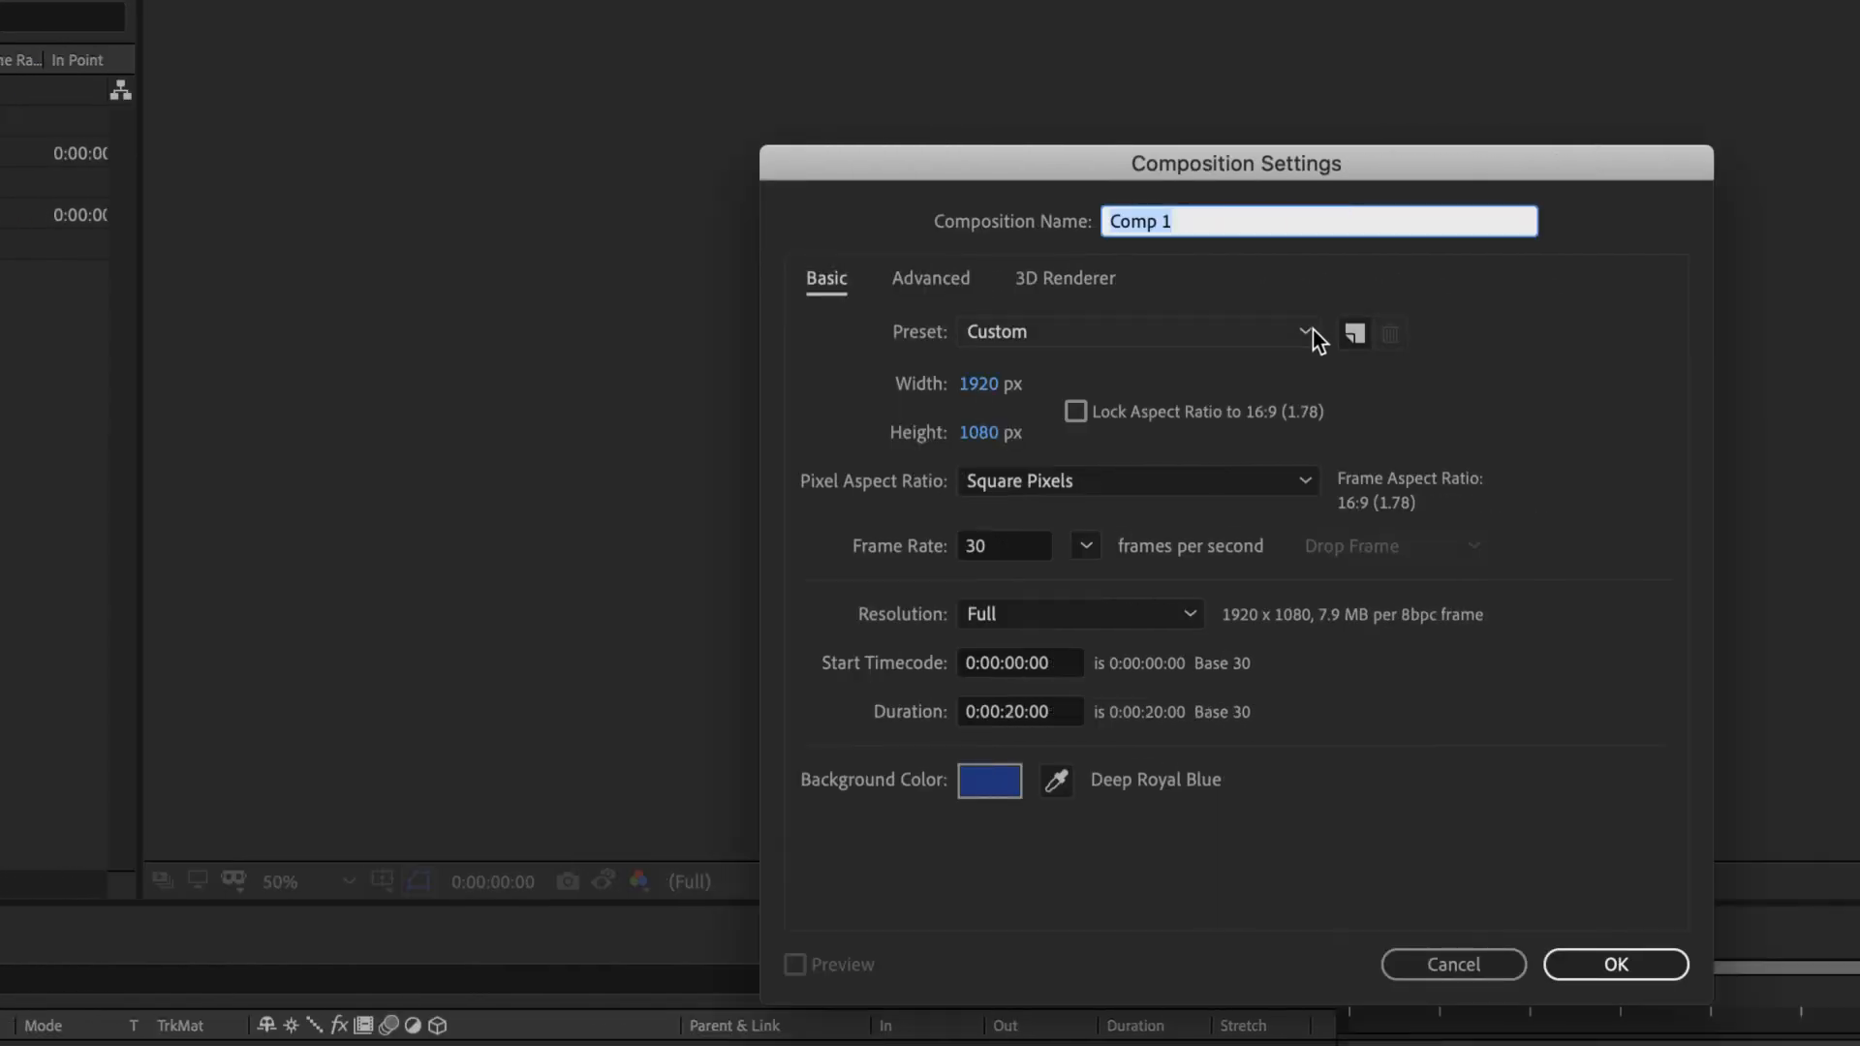
{"action": "left_click", "coordinate": [1757, 331]}
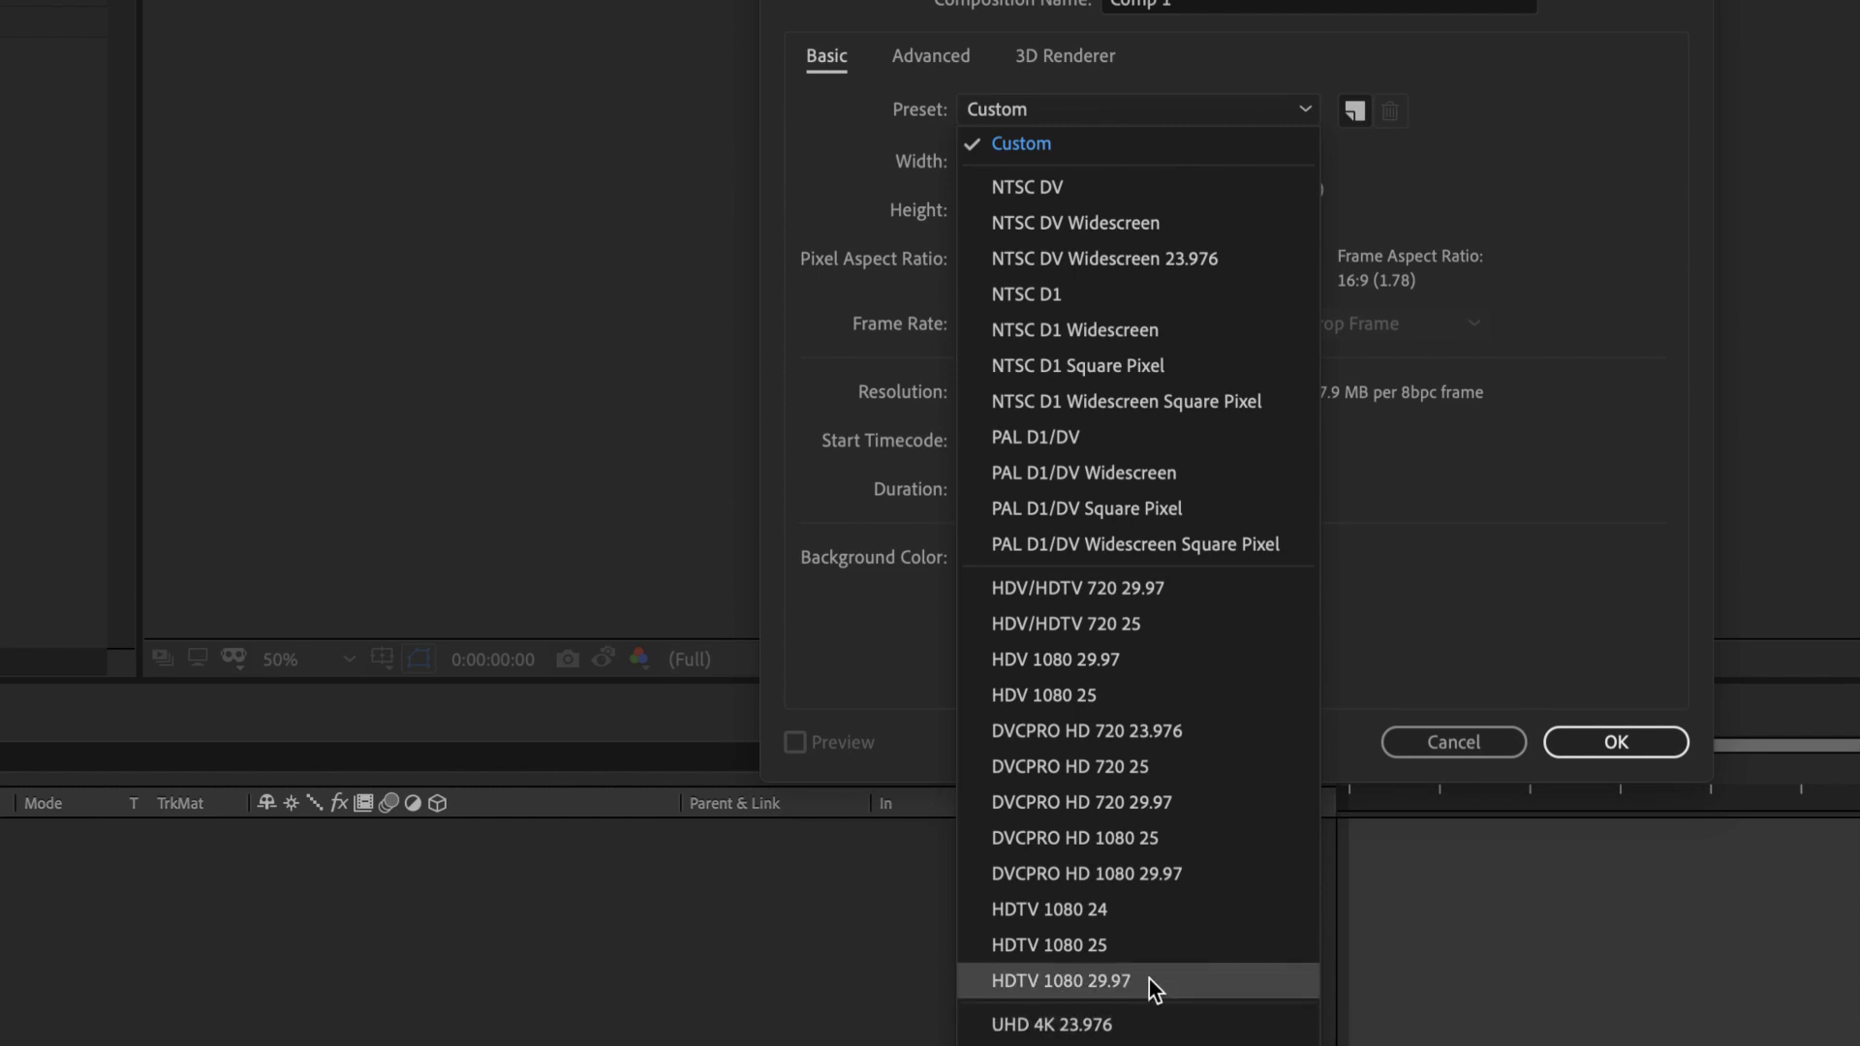
{"action": "left_click", "coordinate": [1149, 980]}
{"action": "left_click", "coordinate": [1019, 320]}
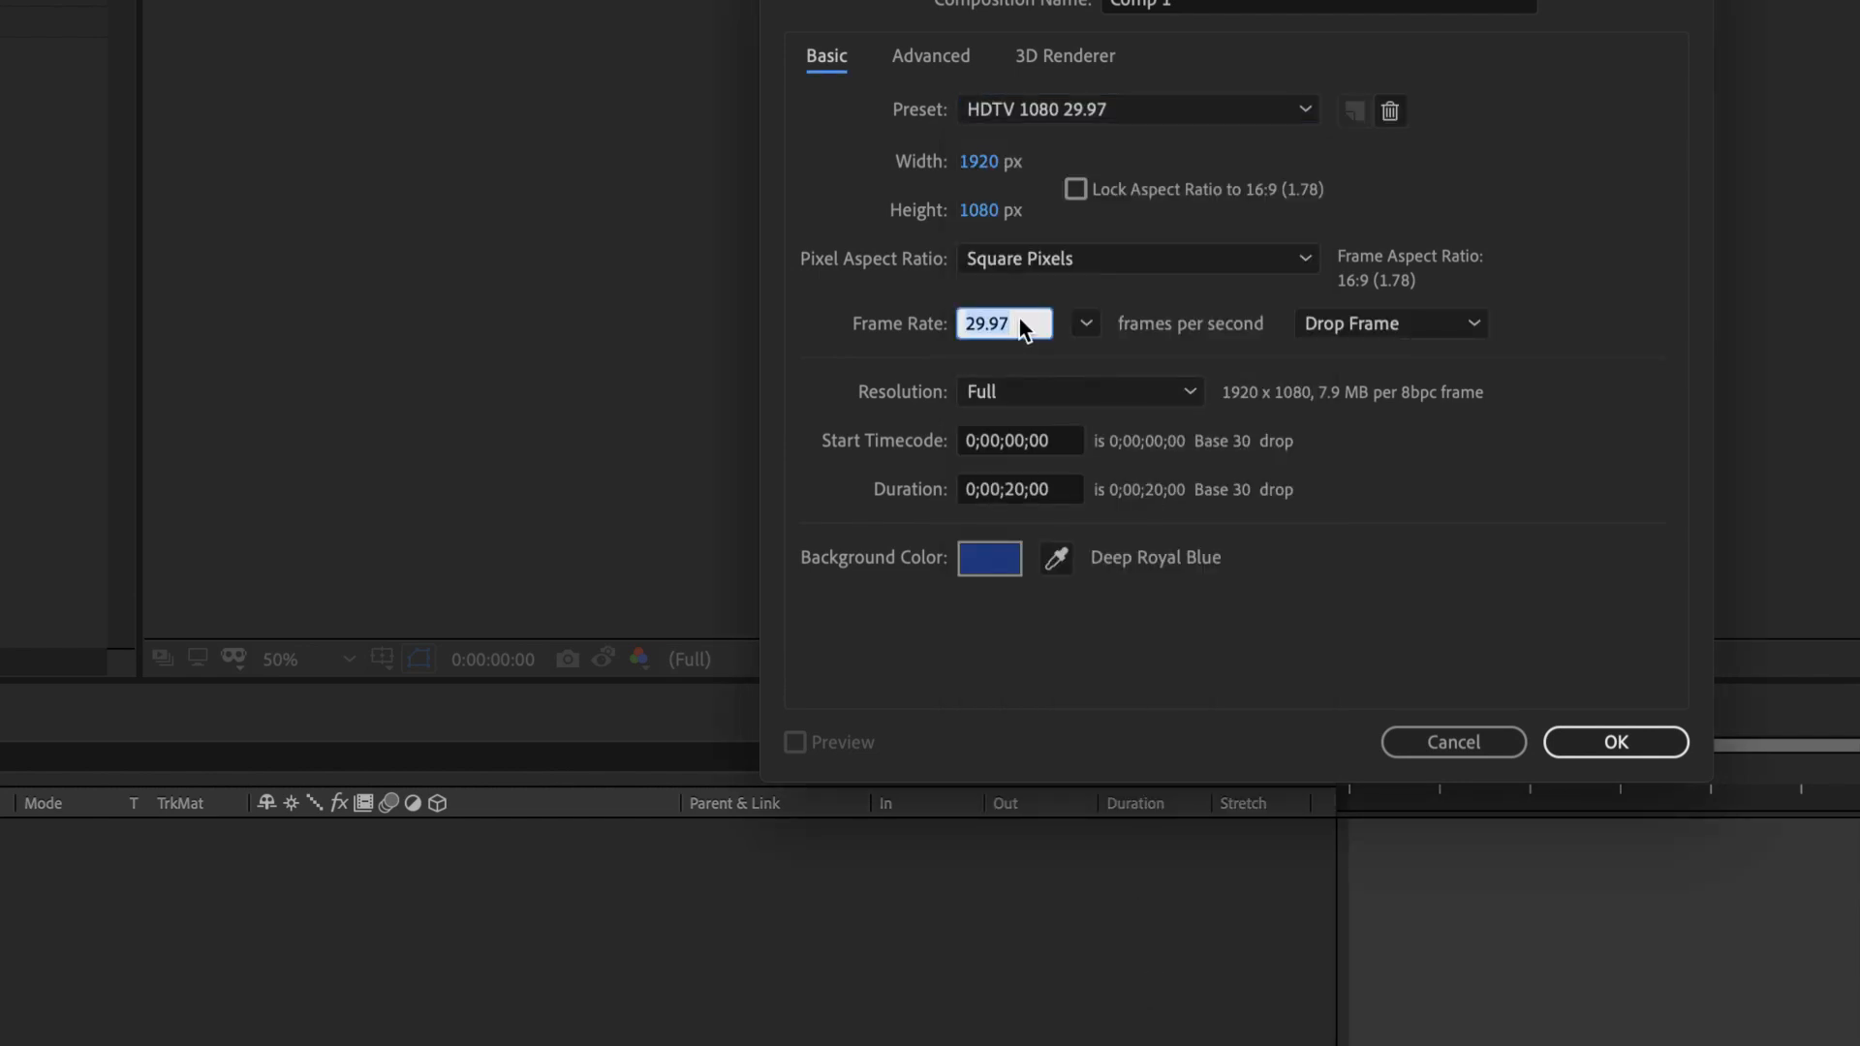
{"action": "type", "text": "30"}
- Set the composition duration to 0:00:30:00 and the background color to black, and create the composition
{"action": "double_click", "coordinate": [1014, 494]}
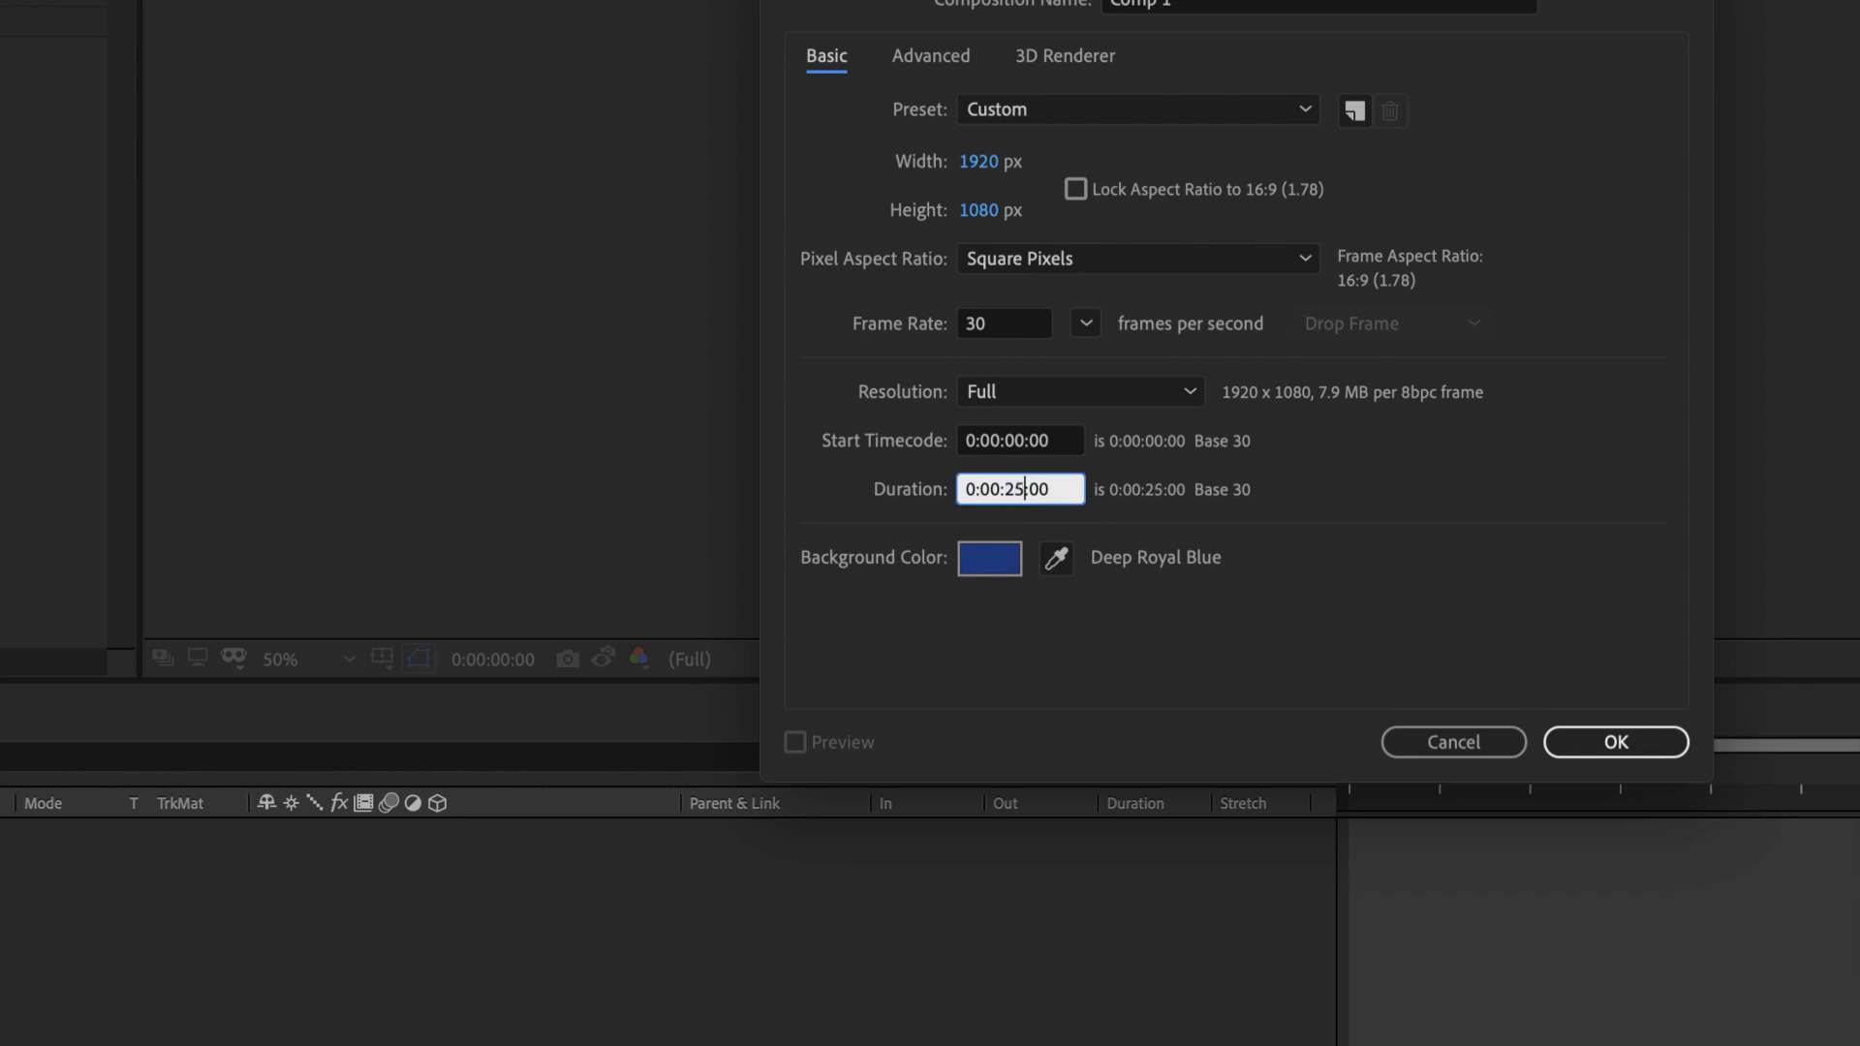
{"action": "key", "text": "BackSpace"}
{"action": "left_click", "coordinate": [990, 569]}
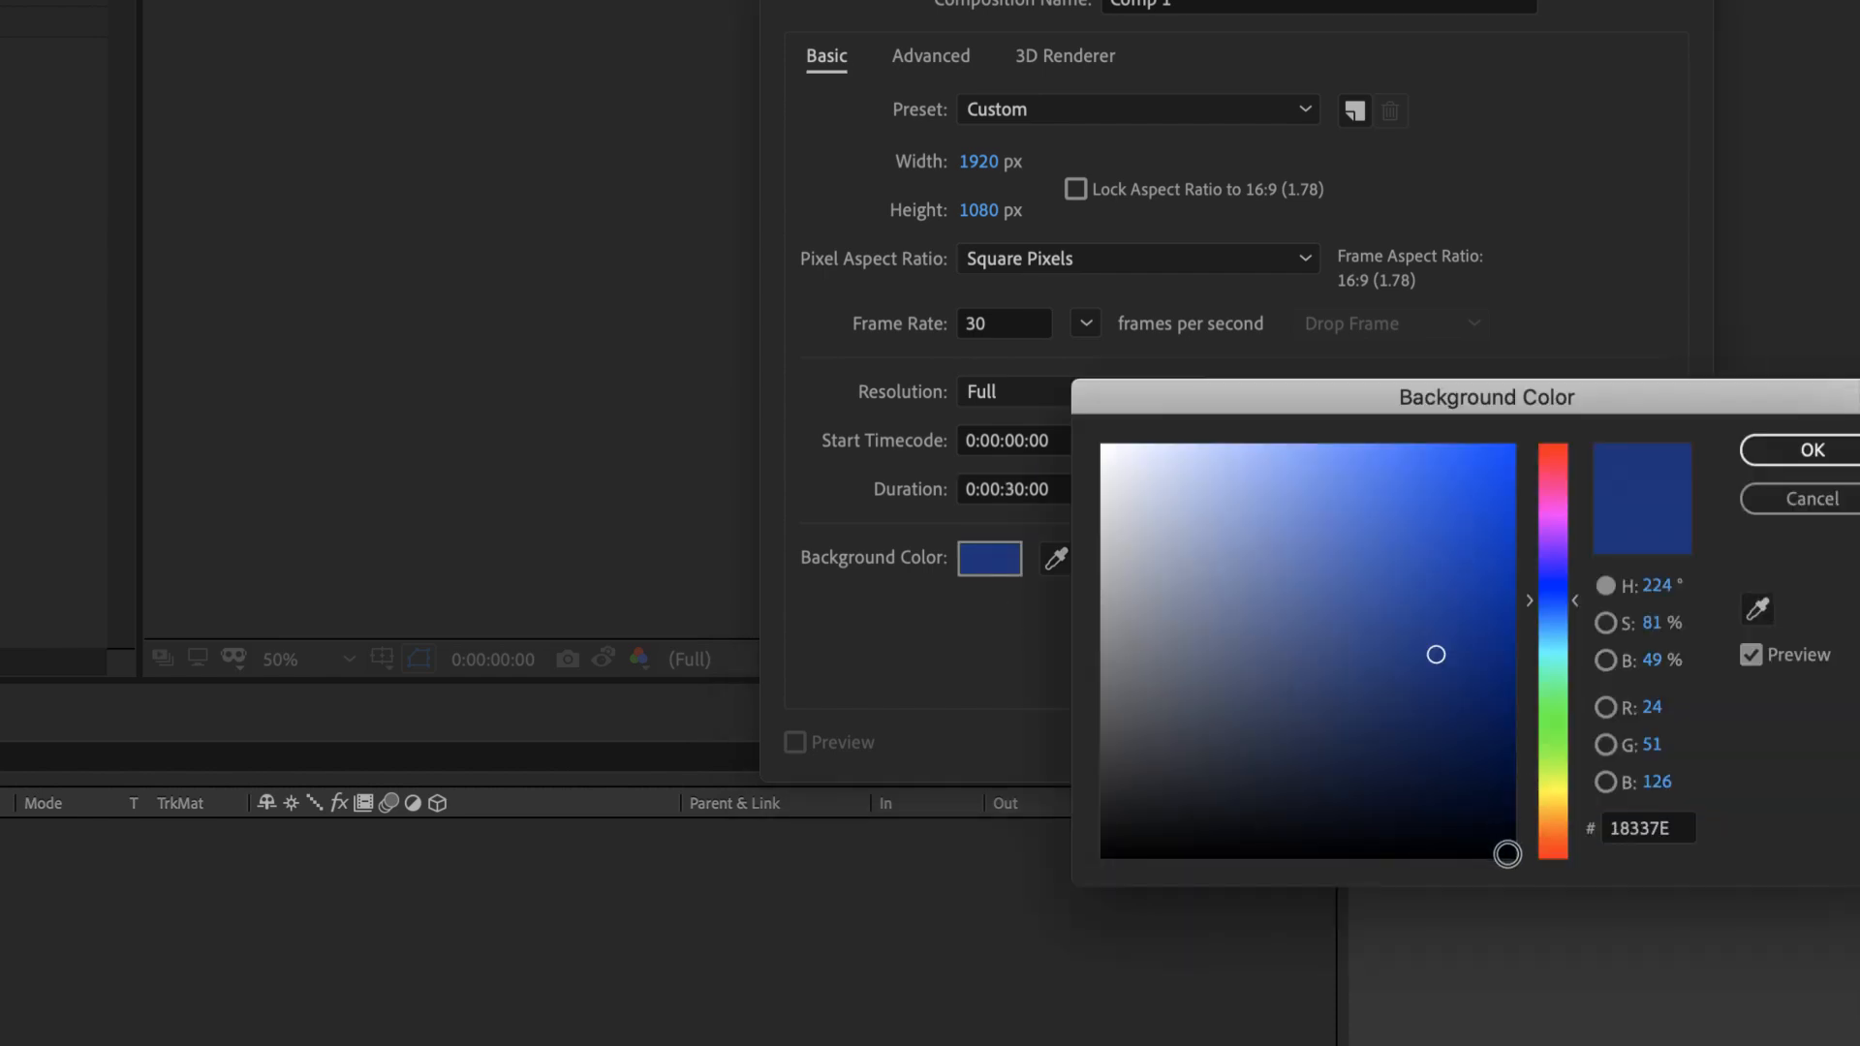
{"action": "left_click", "coordinate": [1508, 854]}
{"action": "left_click", "coordinate": [1802, 449]}
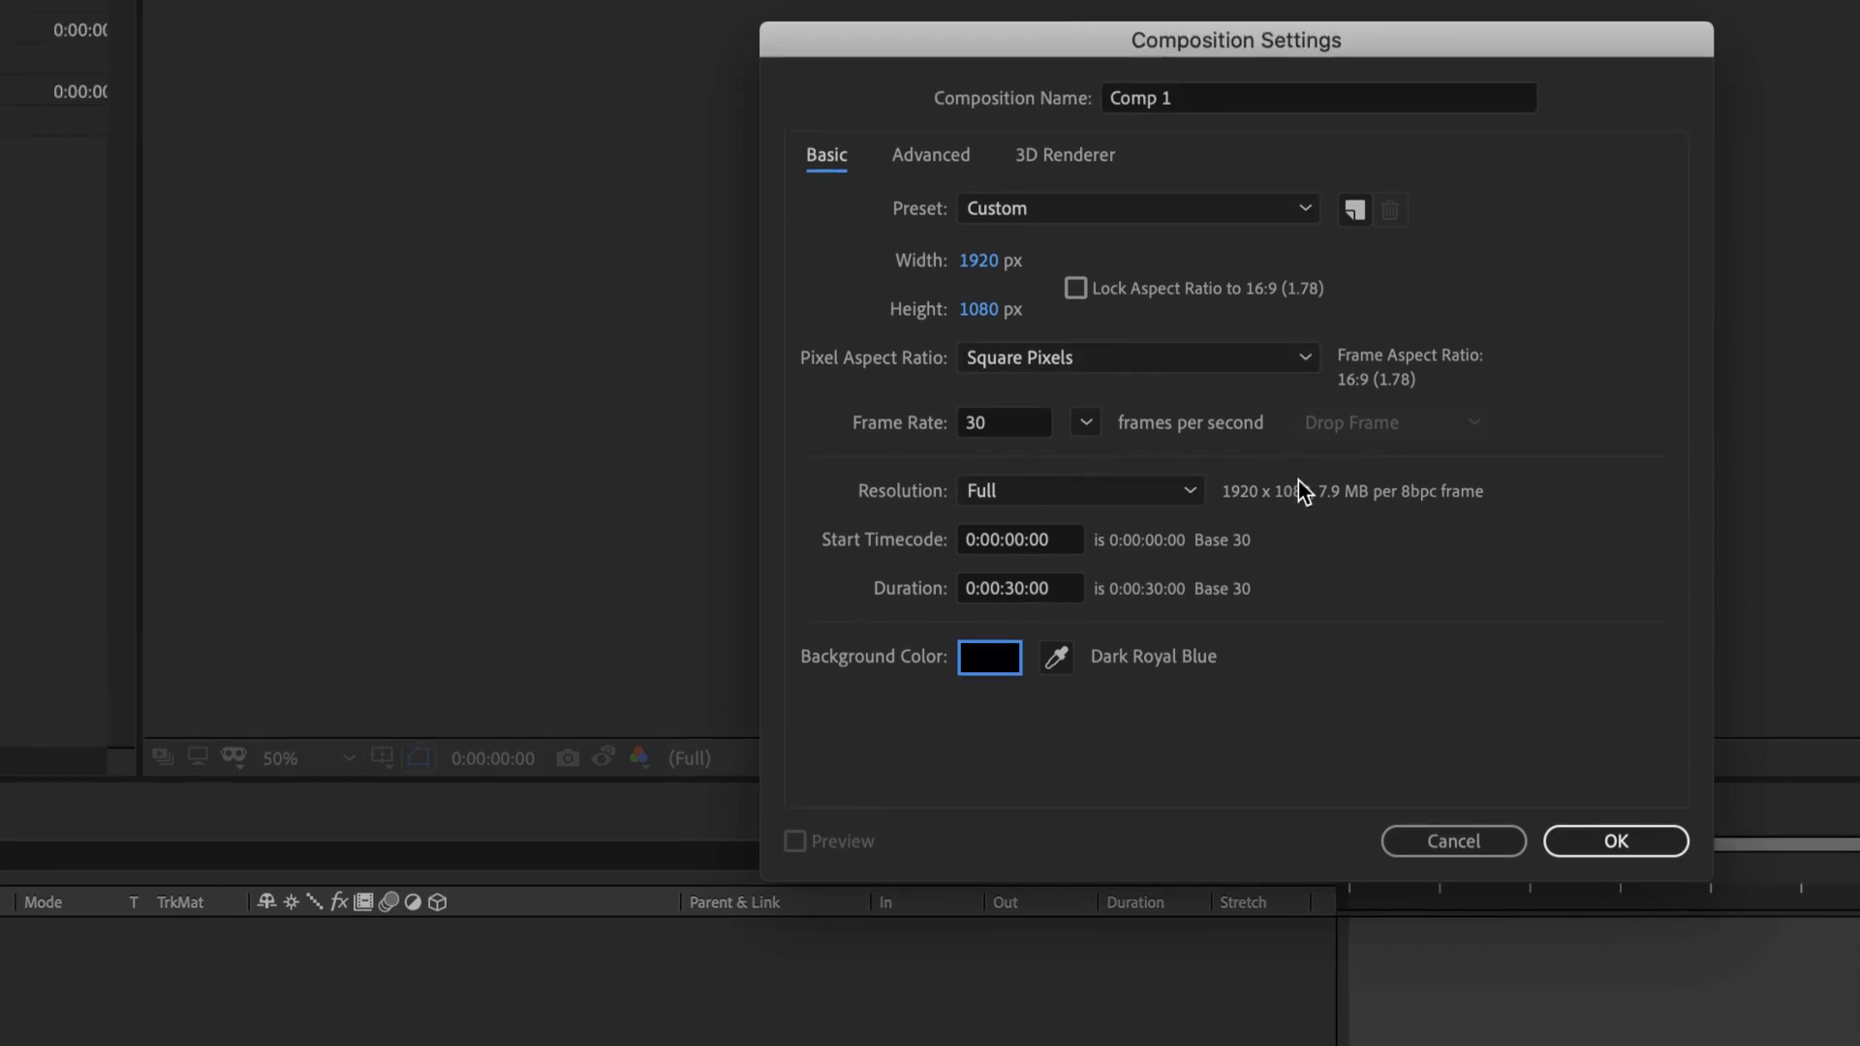
{"action": "left_click", "coordinate": [1614, 850]}
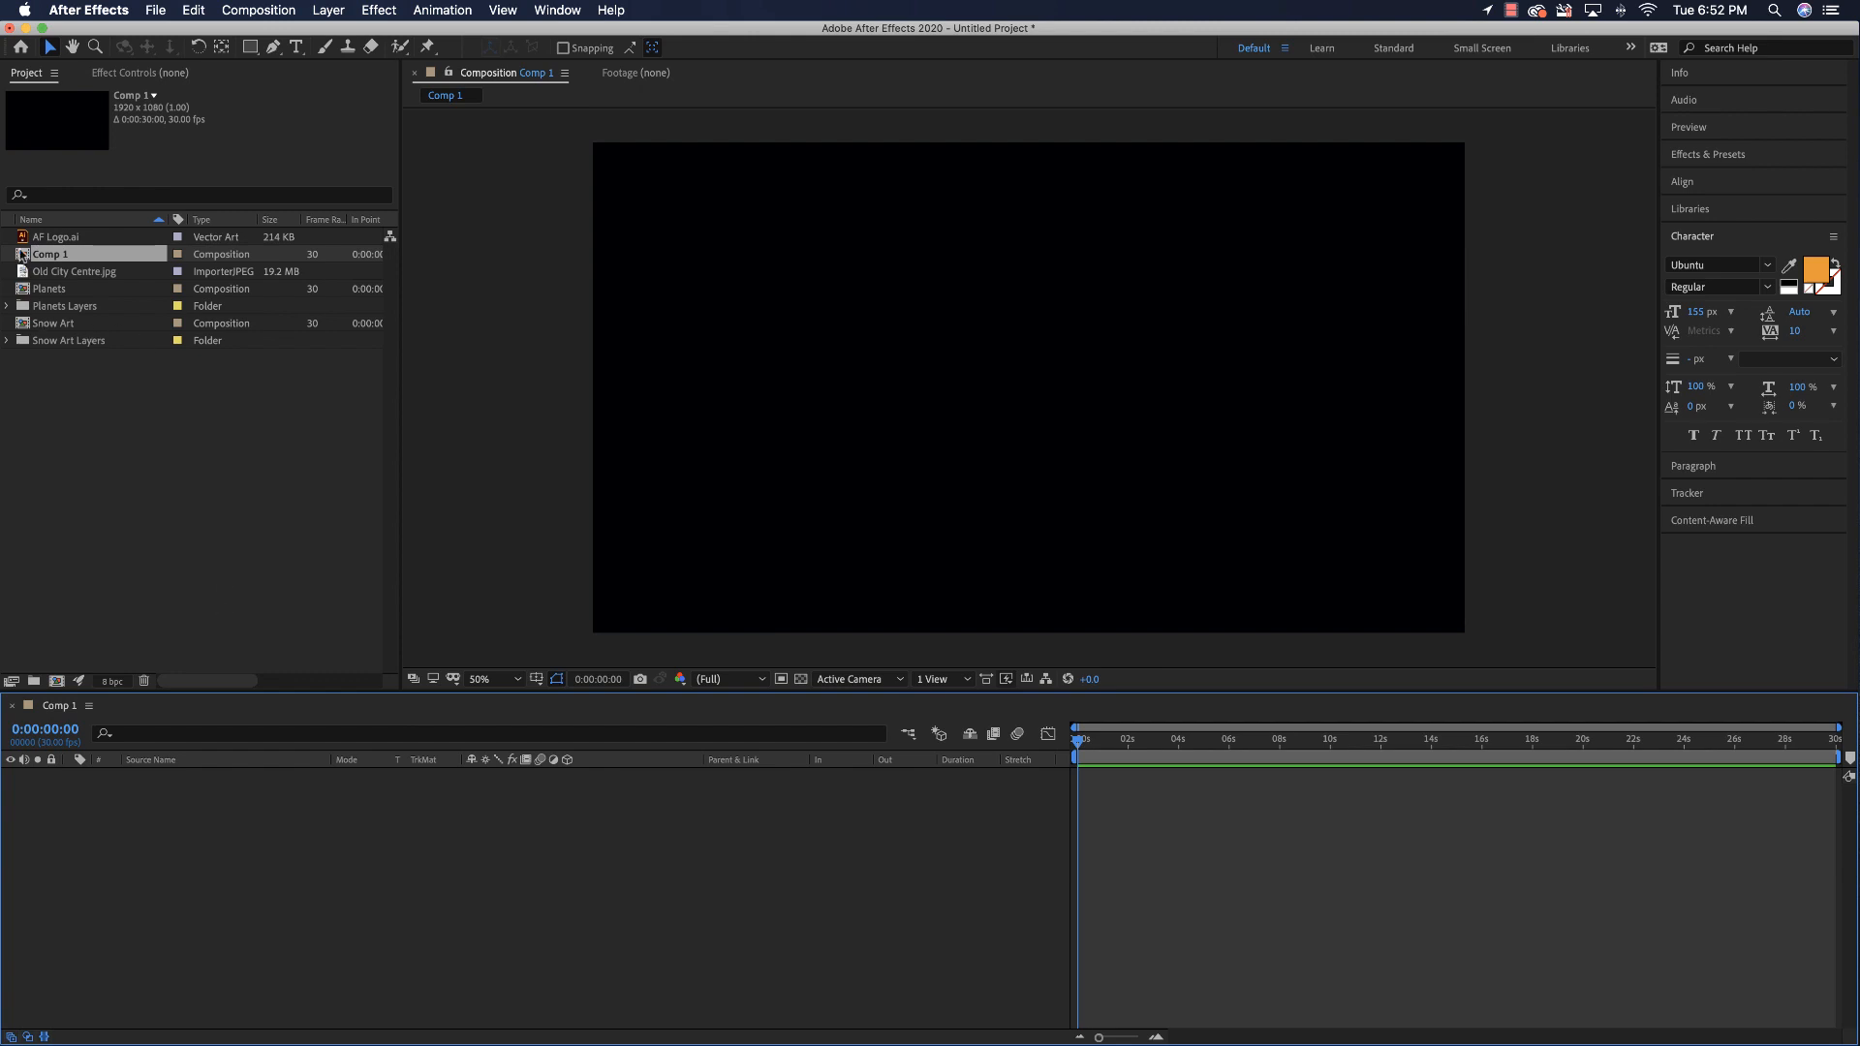
- Add AF Logo.ai to Comp 1 and make it a 3D layer
{"action": "left_click_drag", "start_coordinate": [22, 240], "coordinate": [843, 384]}
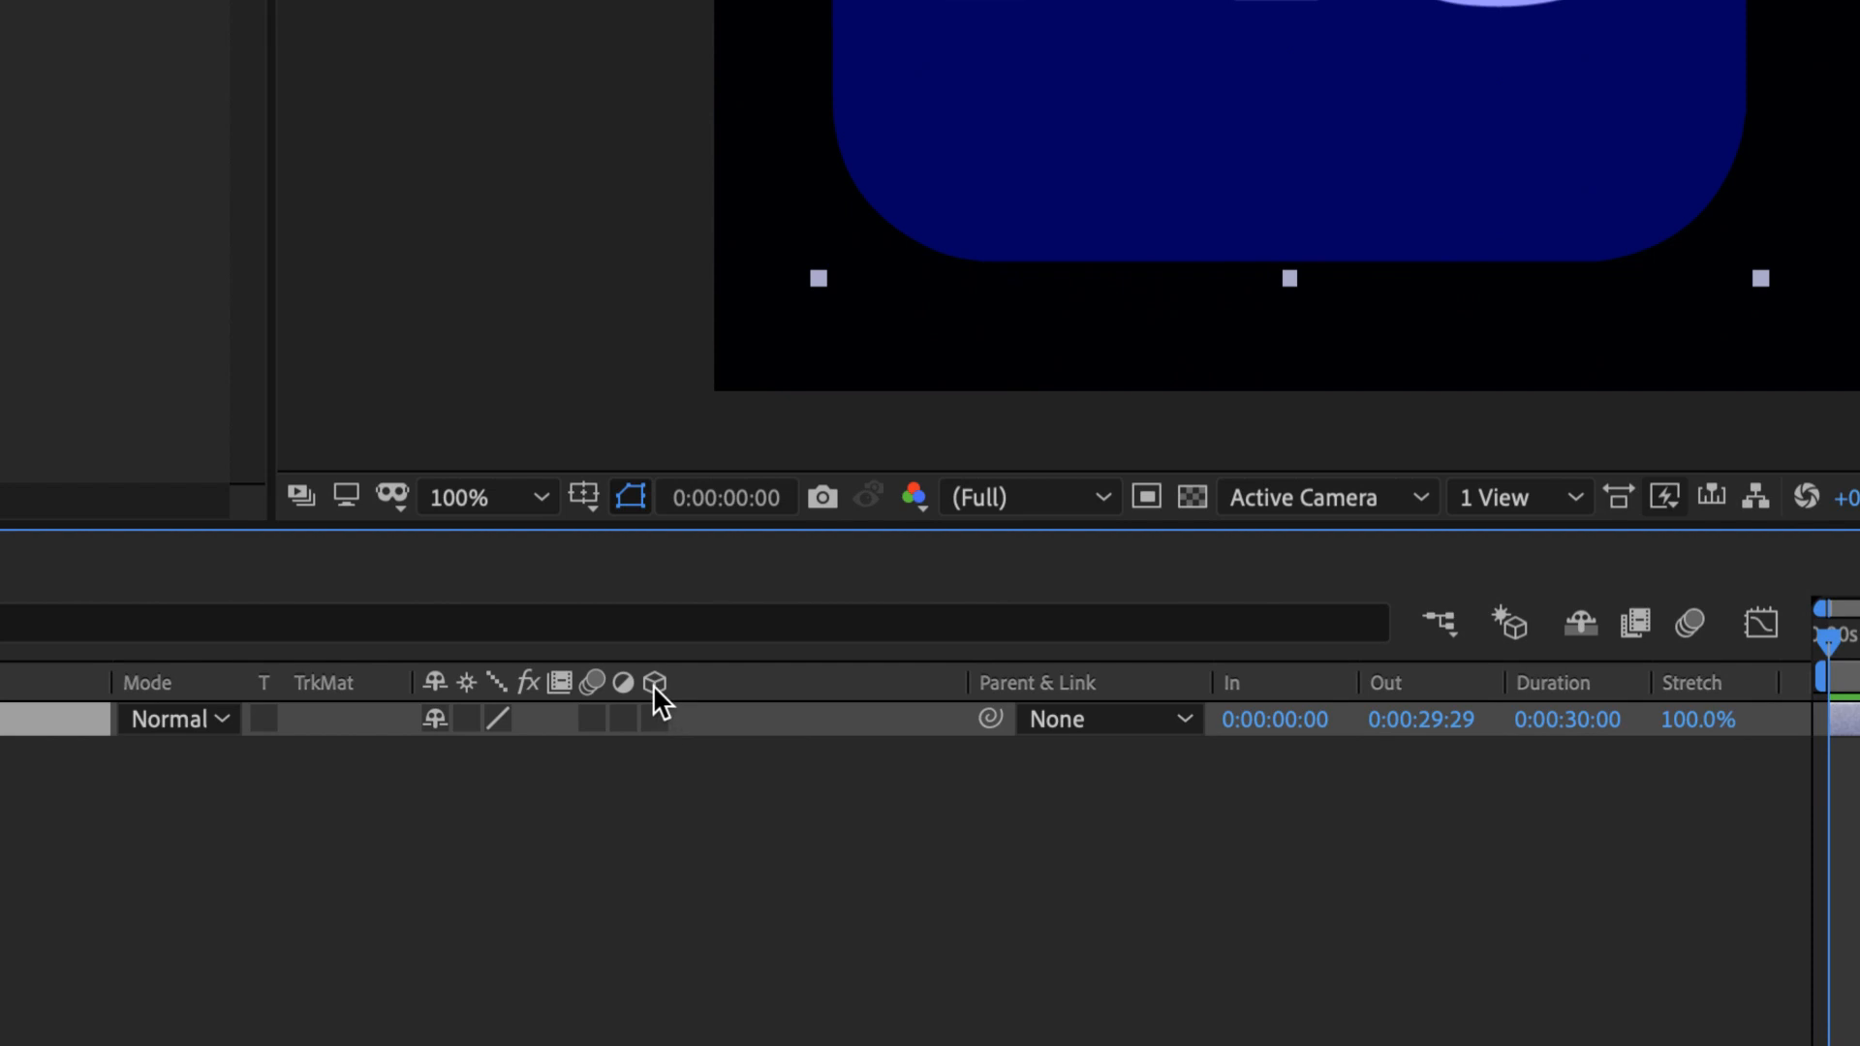
{"action": "left_click", "coordinate": [655, 719]}
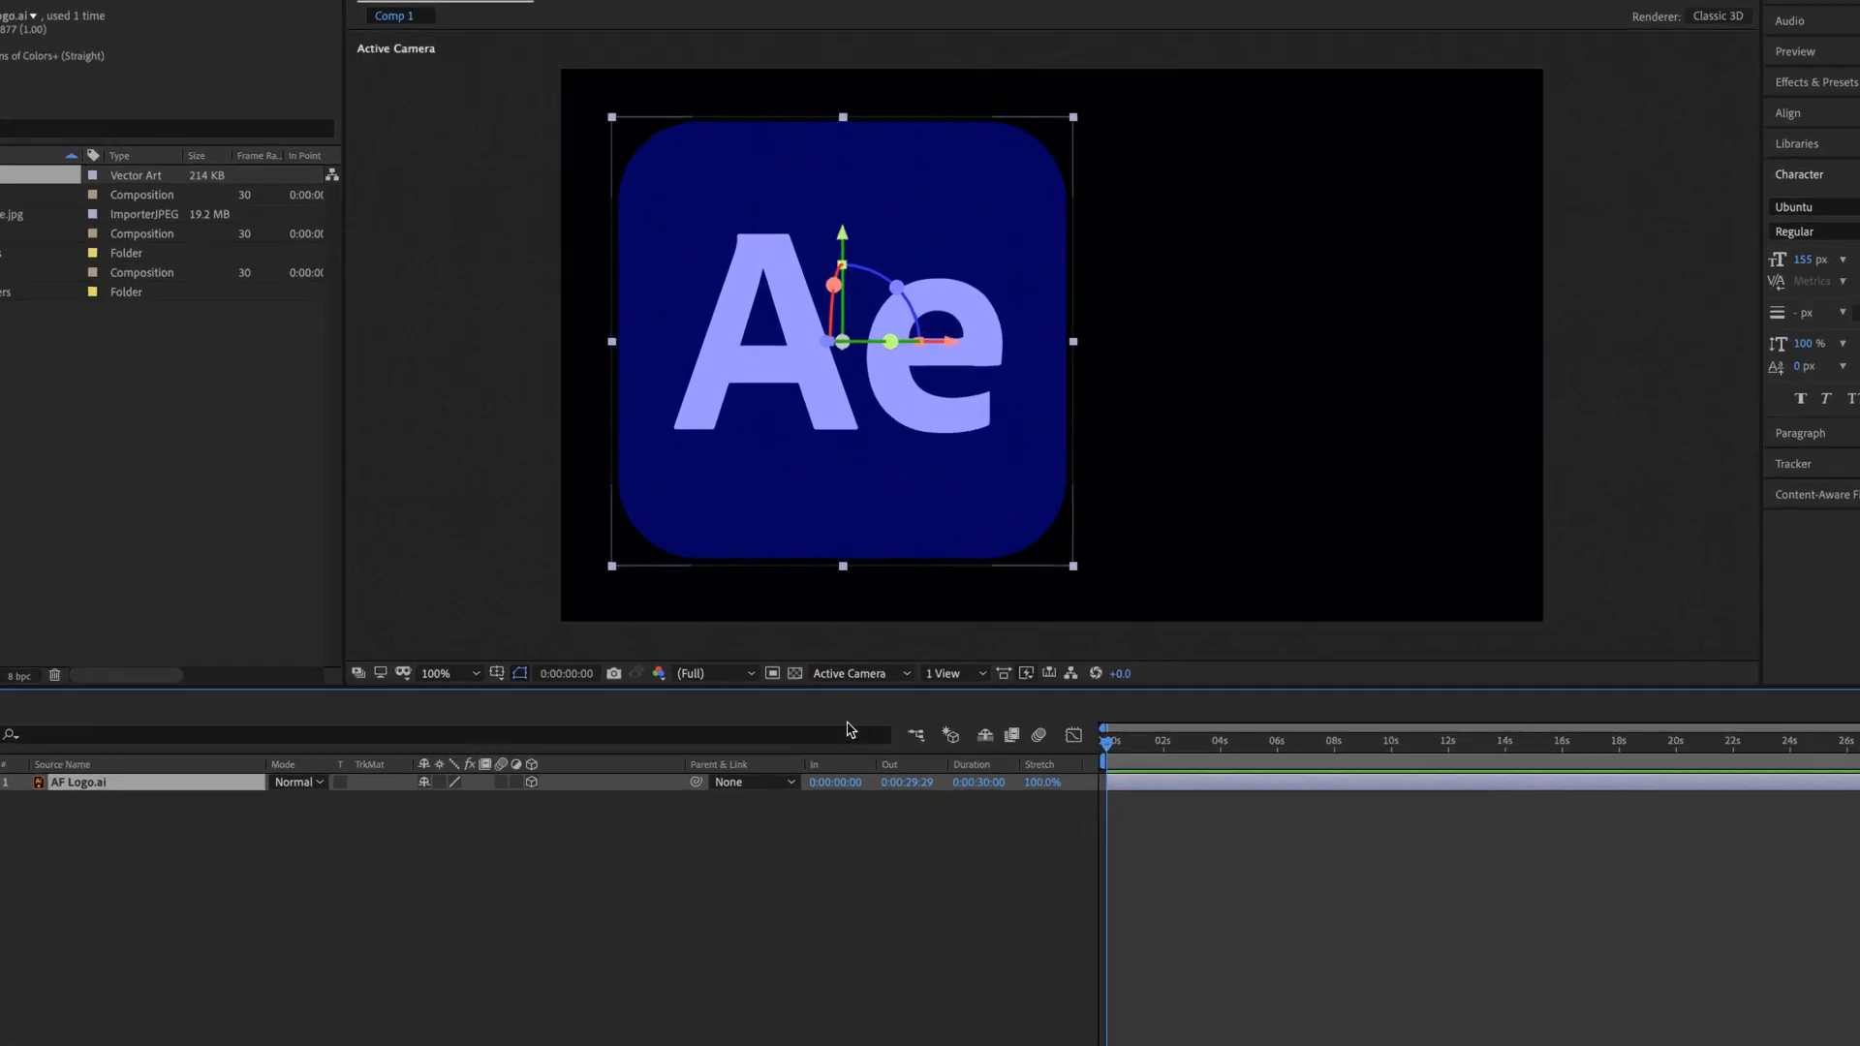
- Display the composition in 2 Views - Horizontal and widen the composition viewer
{"action": "left_click", "coordinate": [1041, 651]}
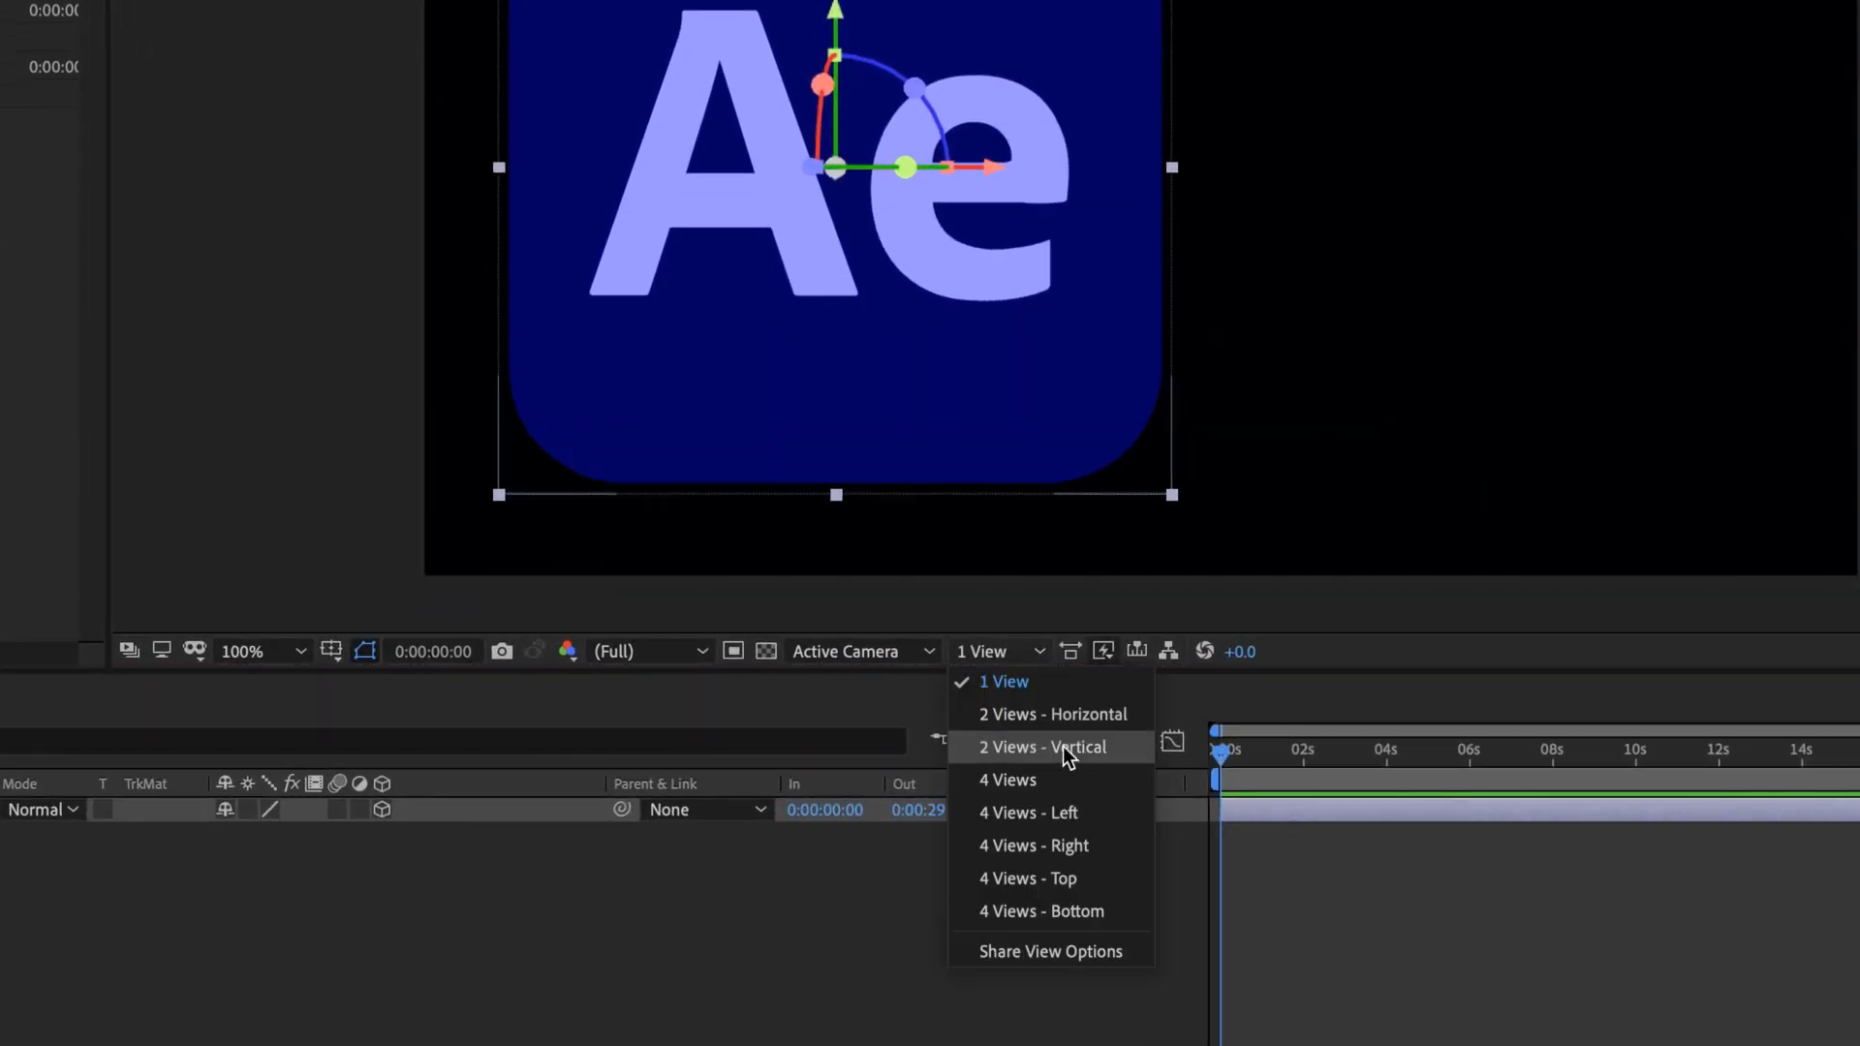
{"action": "left_click", "coordinate": [1040, 715]}
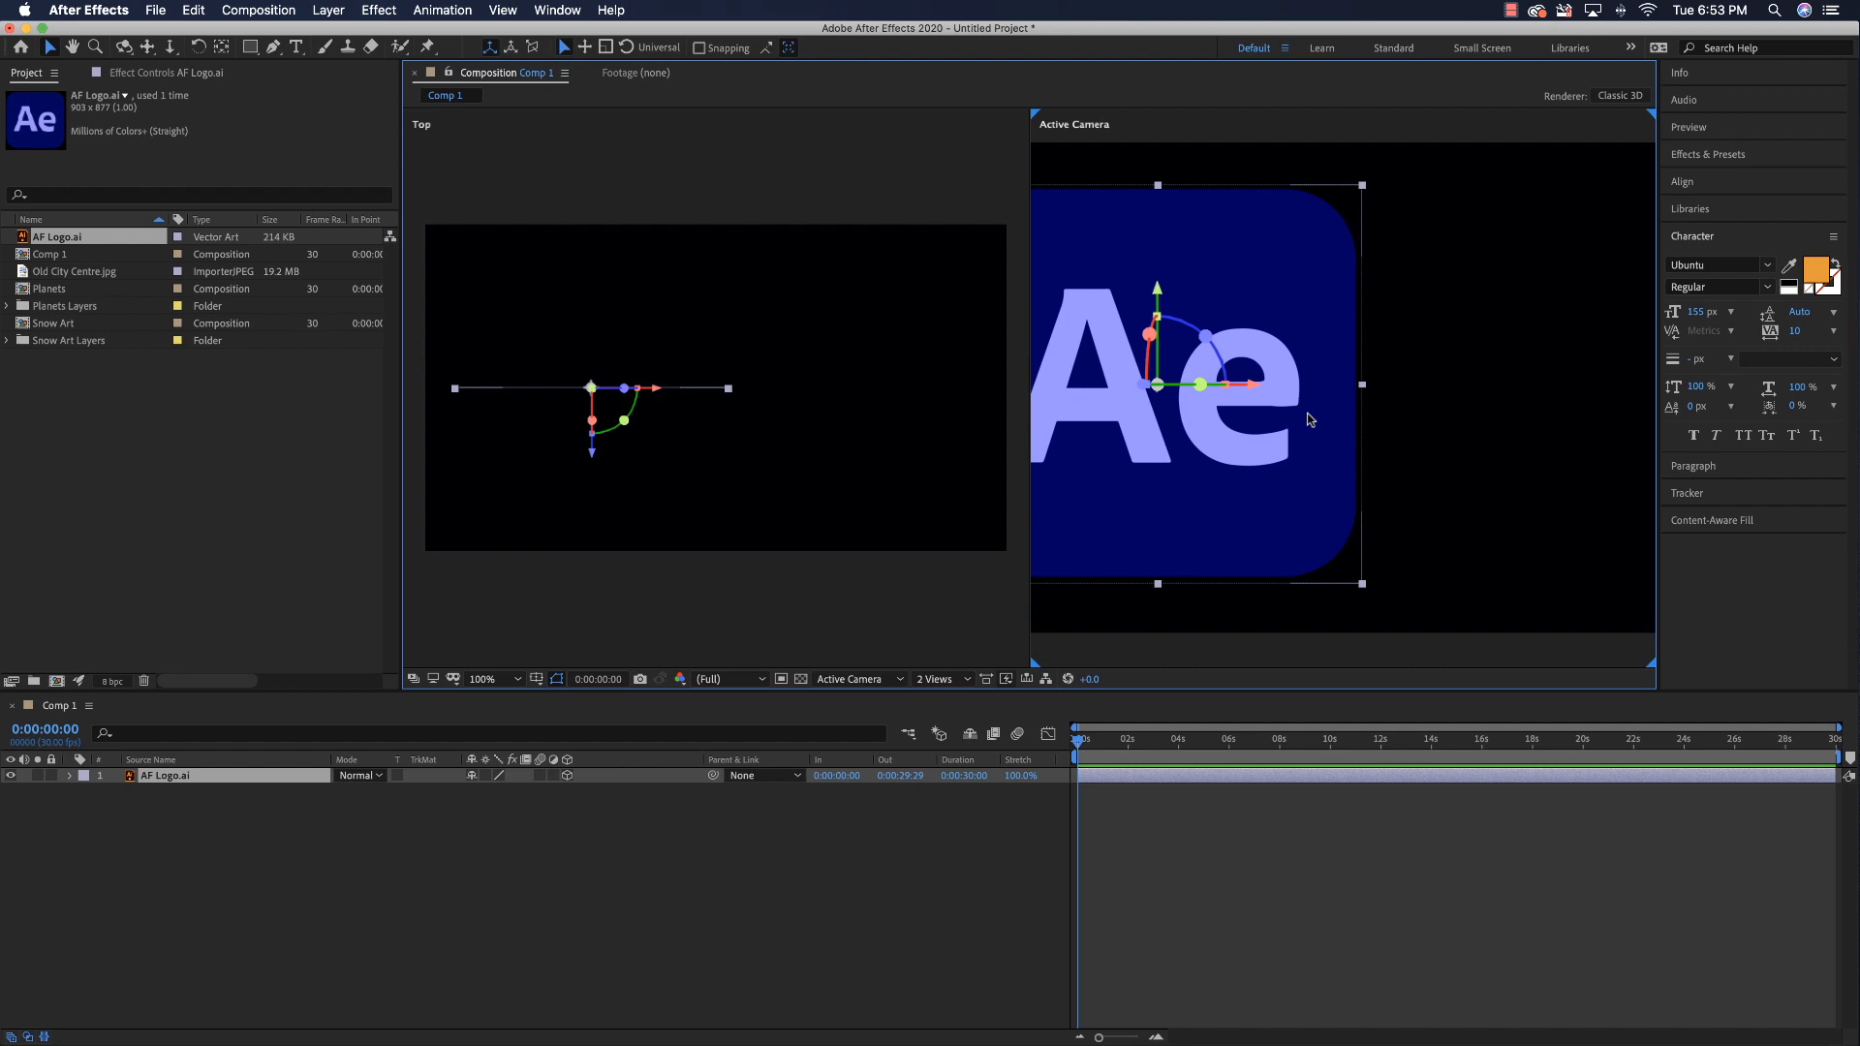
{"action": "left_click_drag", "start_coordinate": [399, 361], "coordinate": [136, 391]}
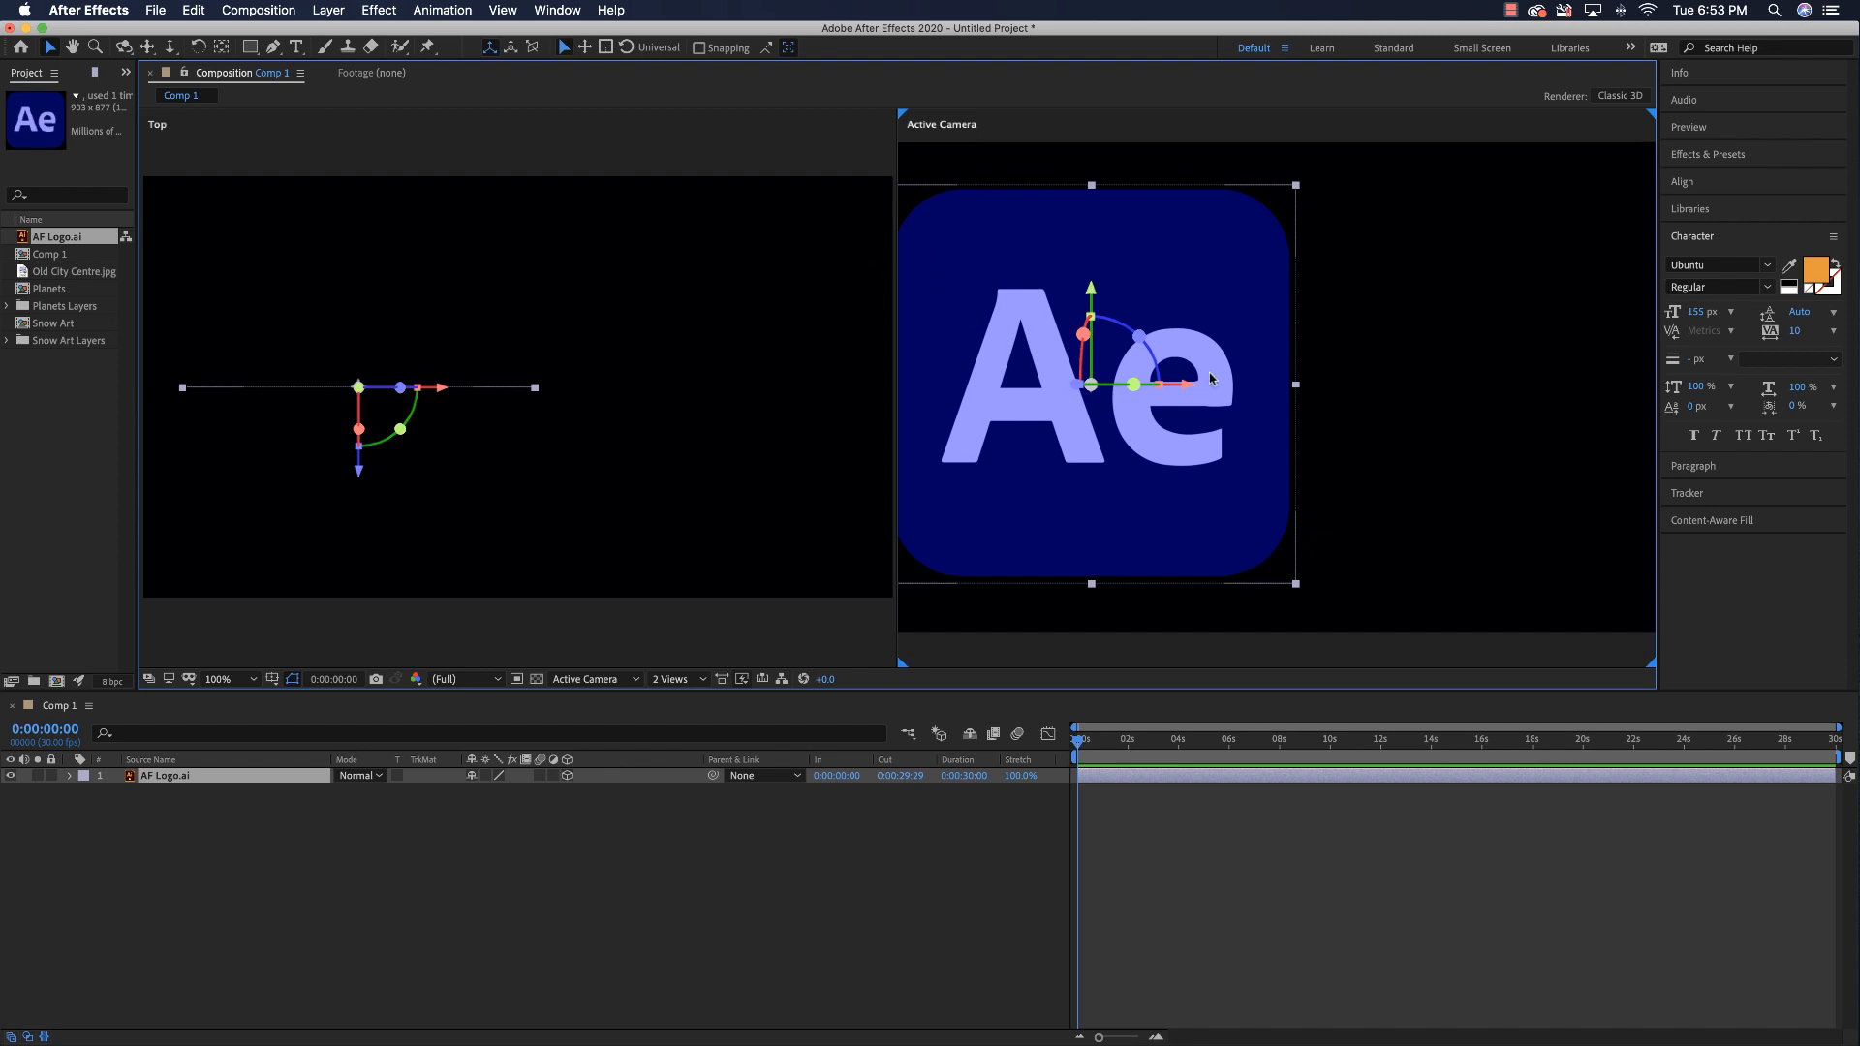
{"action": "scroll", "coordinate": [1211, 378], "scroll_direction": "up", "scroll_amount": 3}
{"action": "scroll", "coordinate": [1211, 378], "scroll_direction": "down", "scroll_amount": 3}
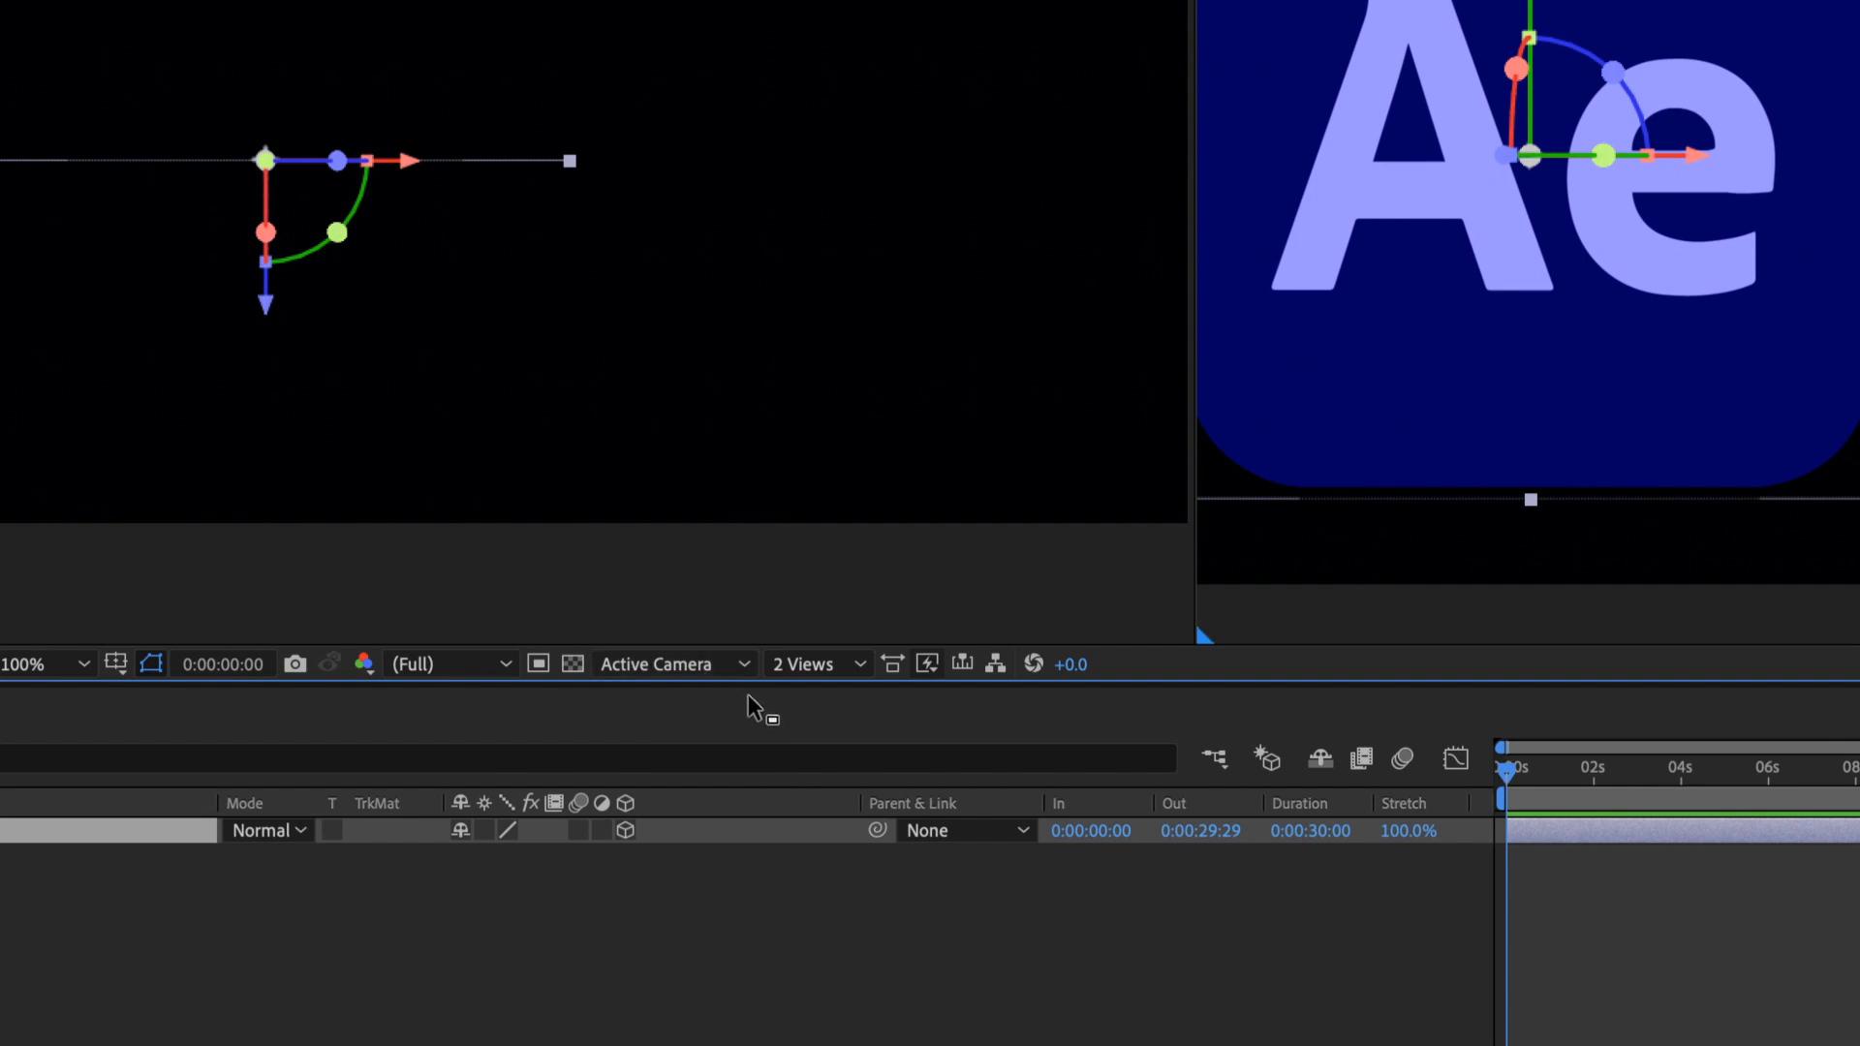
- Set the left viewport to Custom View 1 and the right viewport to Active Camera
{"action": "left_click", "coordinate": [729, 669]}
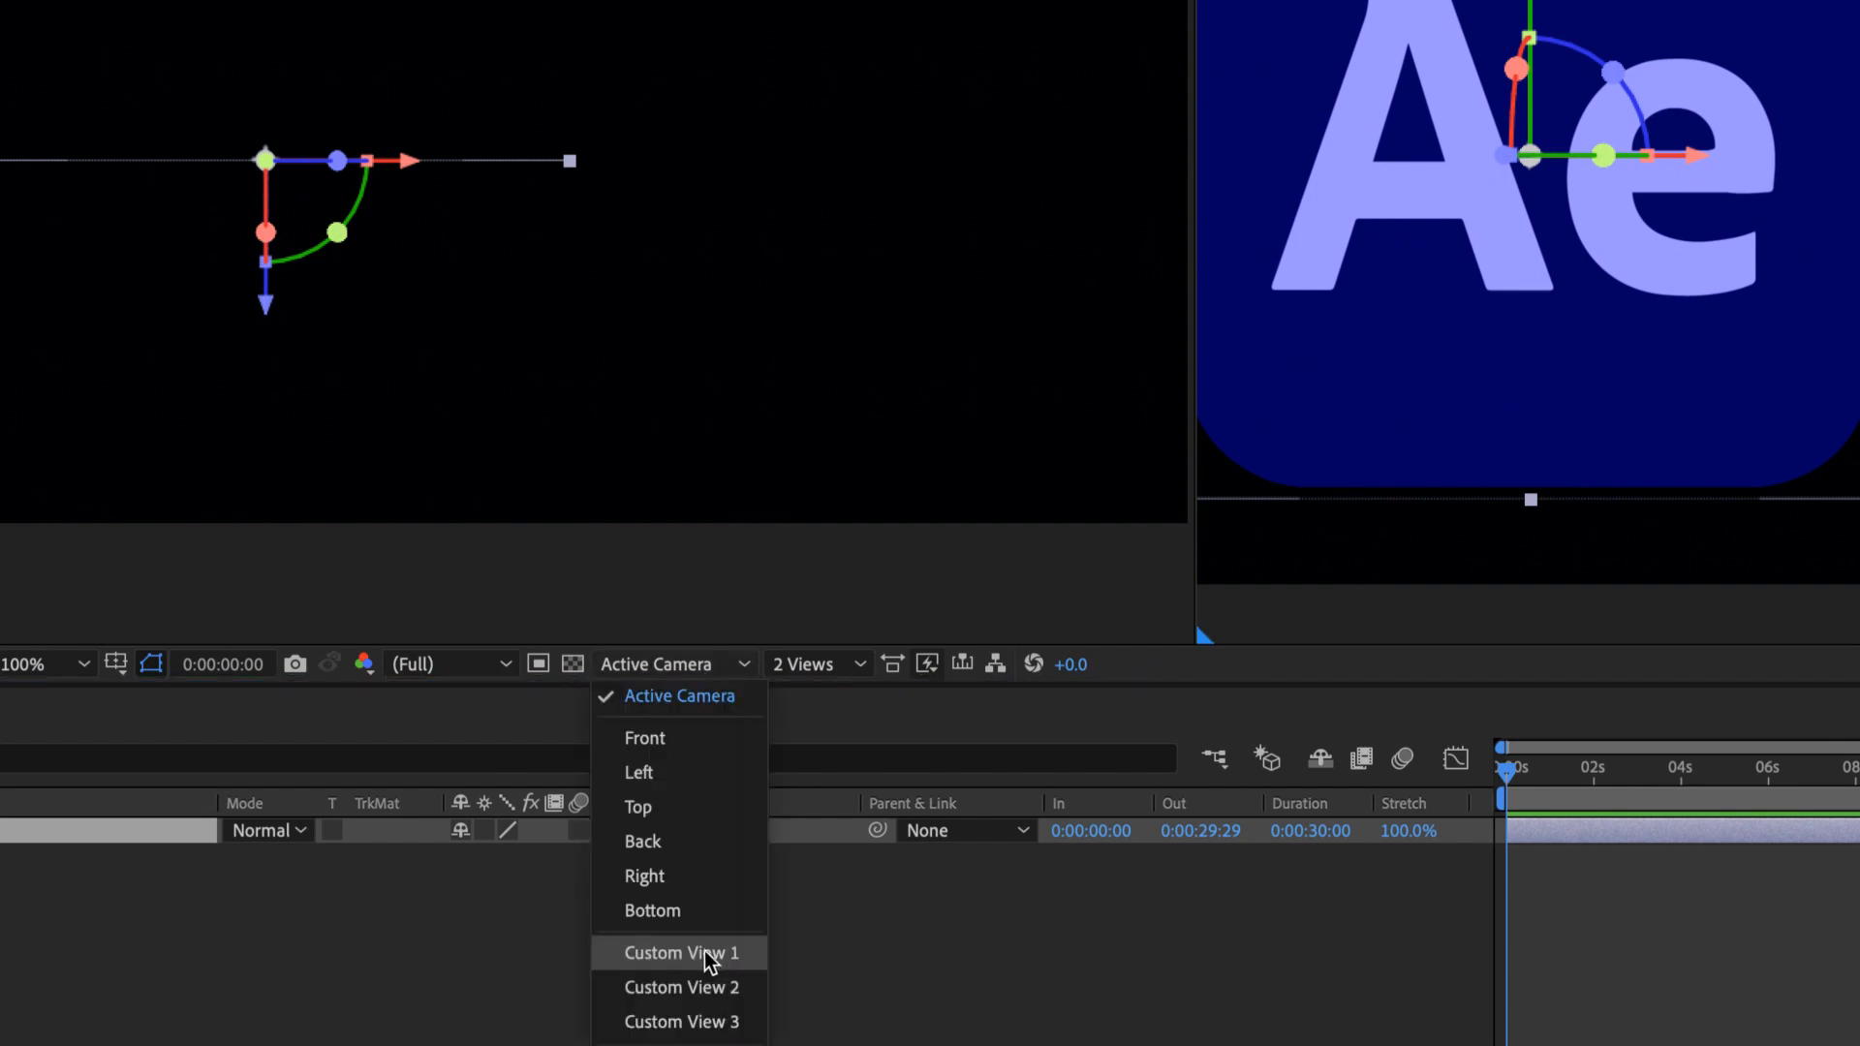
{"action": "left_click", "coordinate": [717, 958]}
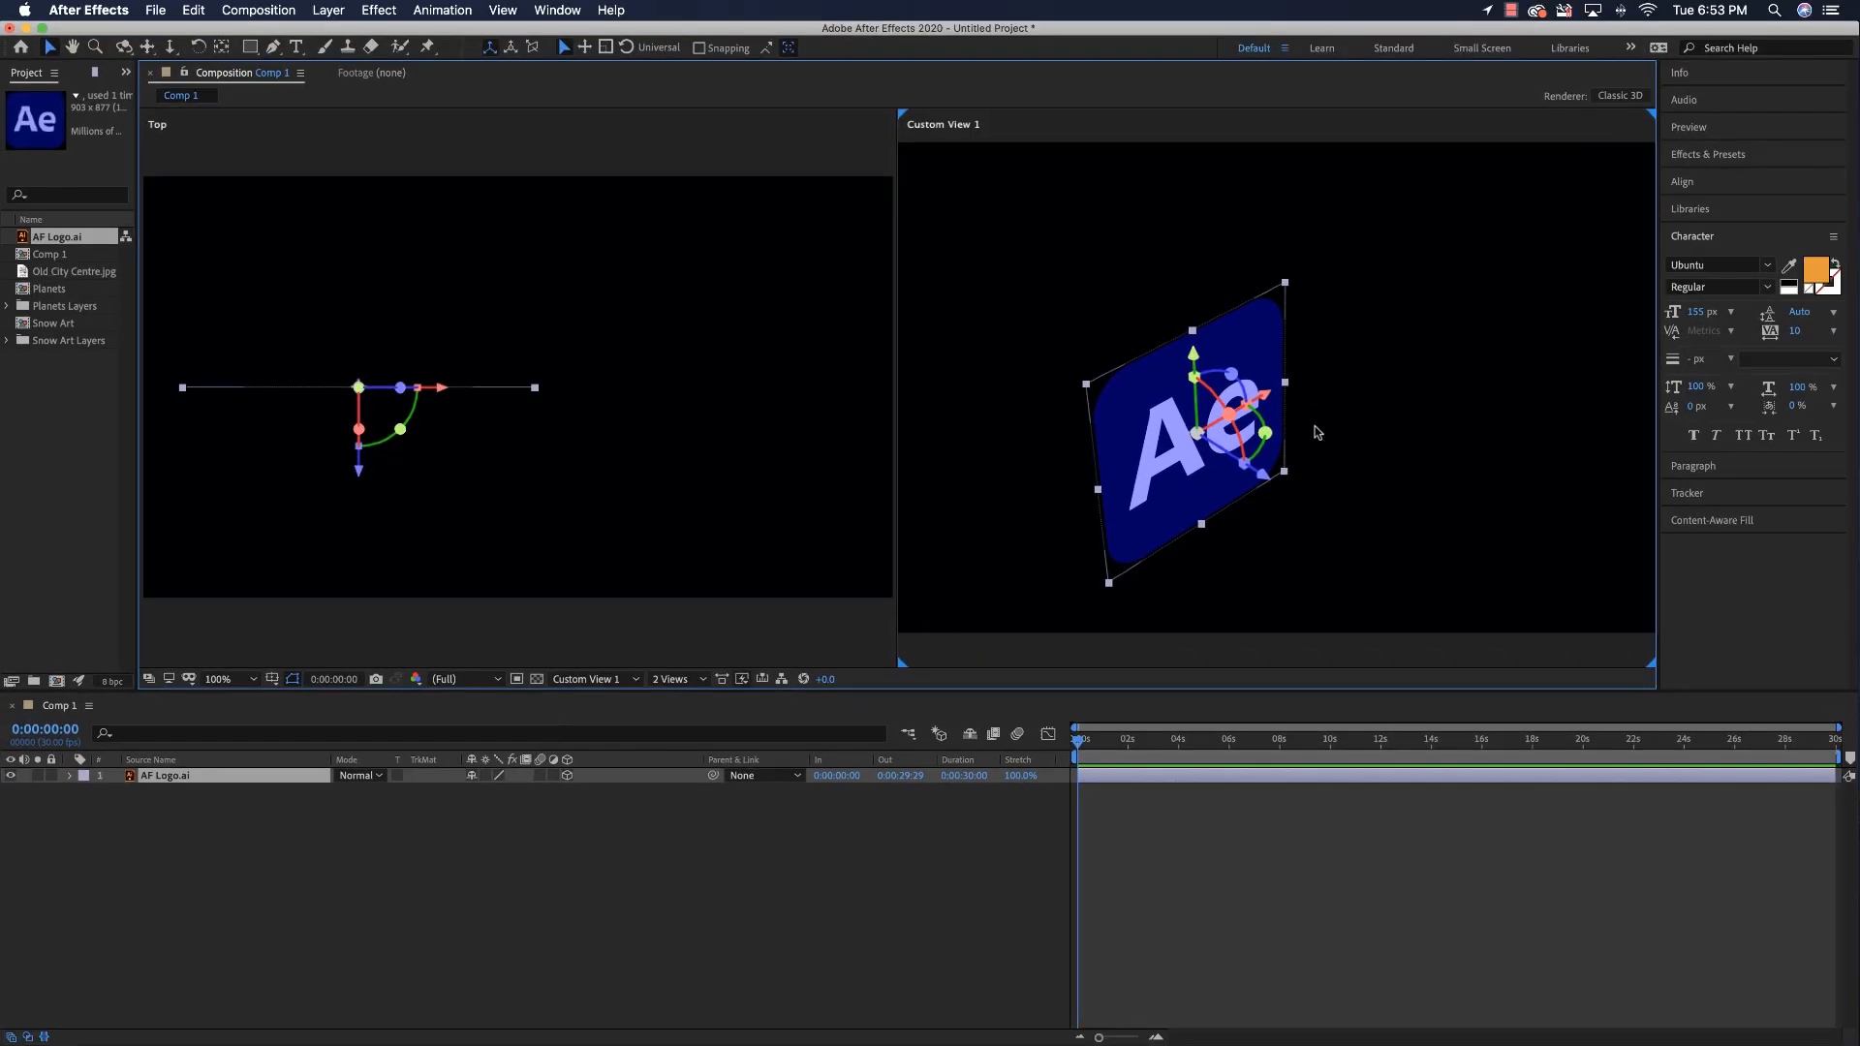
{"action": "left_click", "coordinate": [281, 150]}
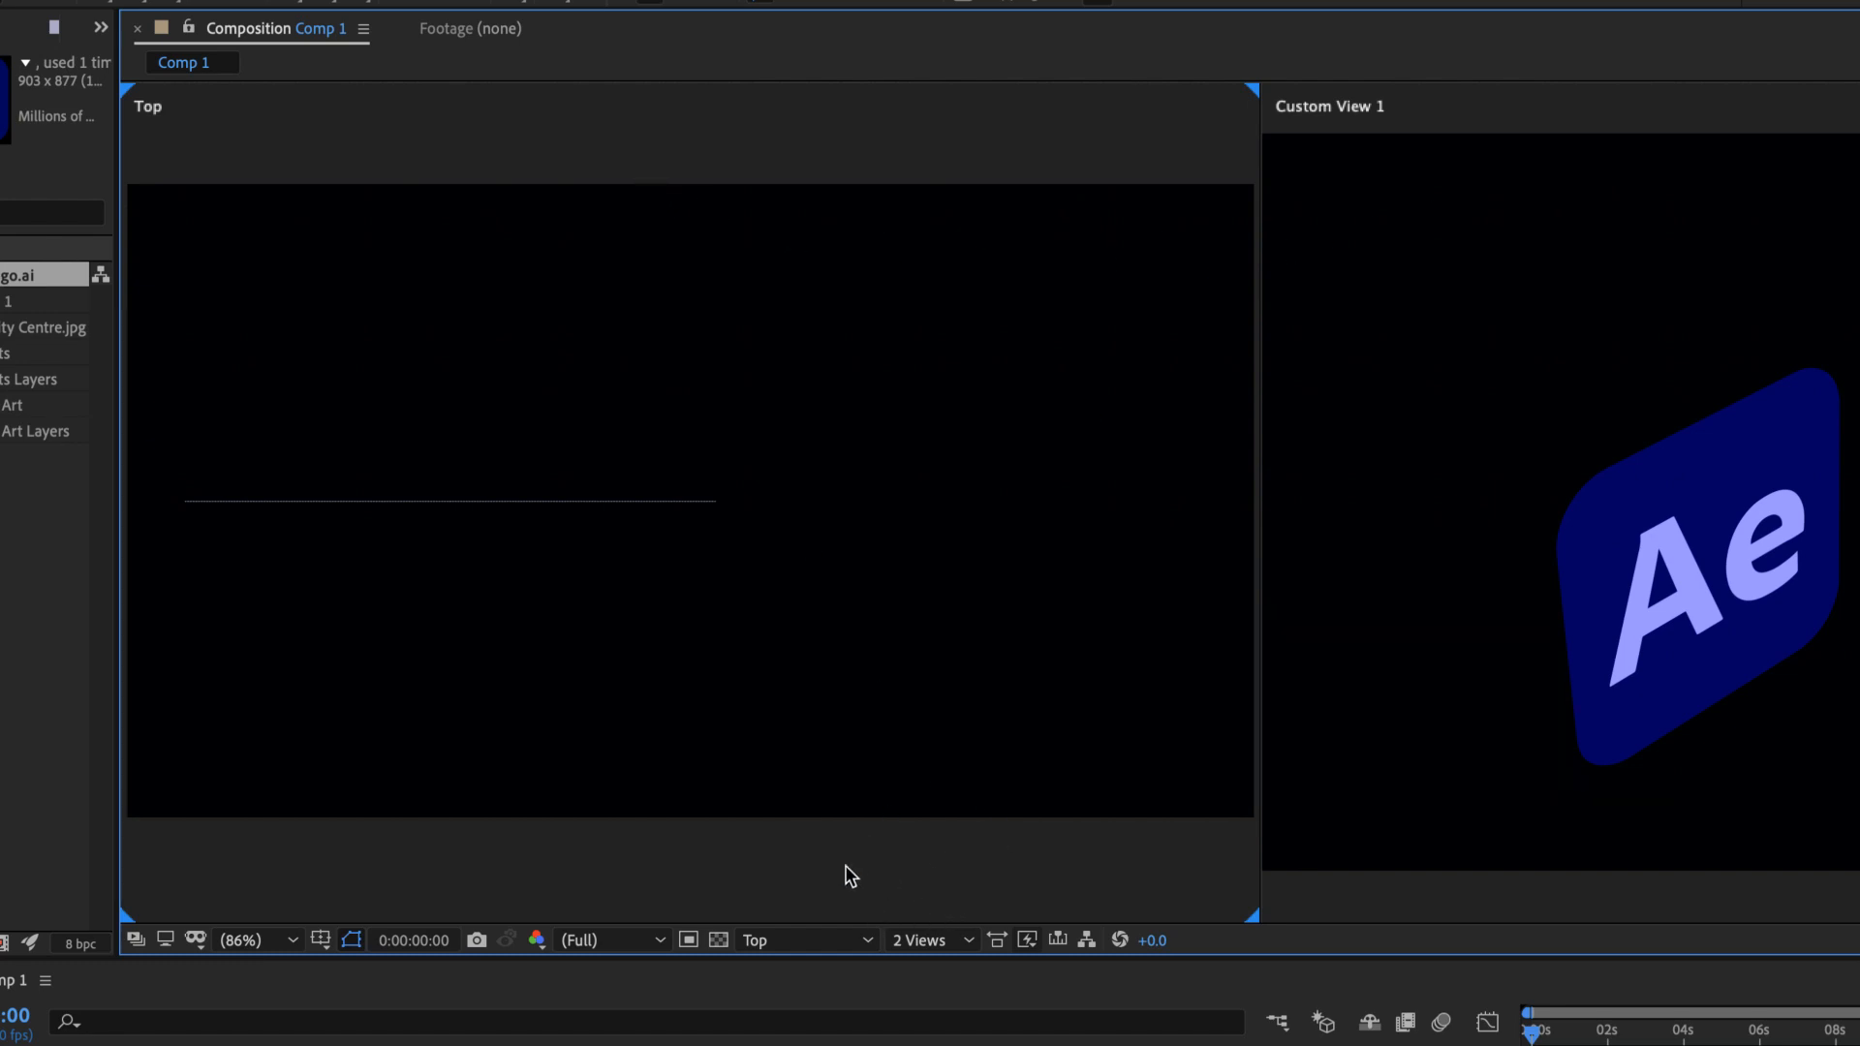
{"action": "left_click", "coordinate": [868, 940]}
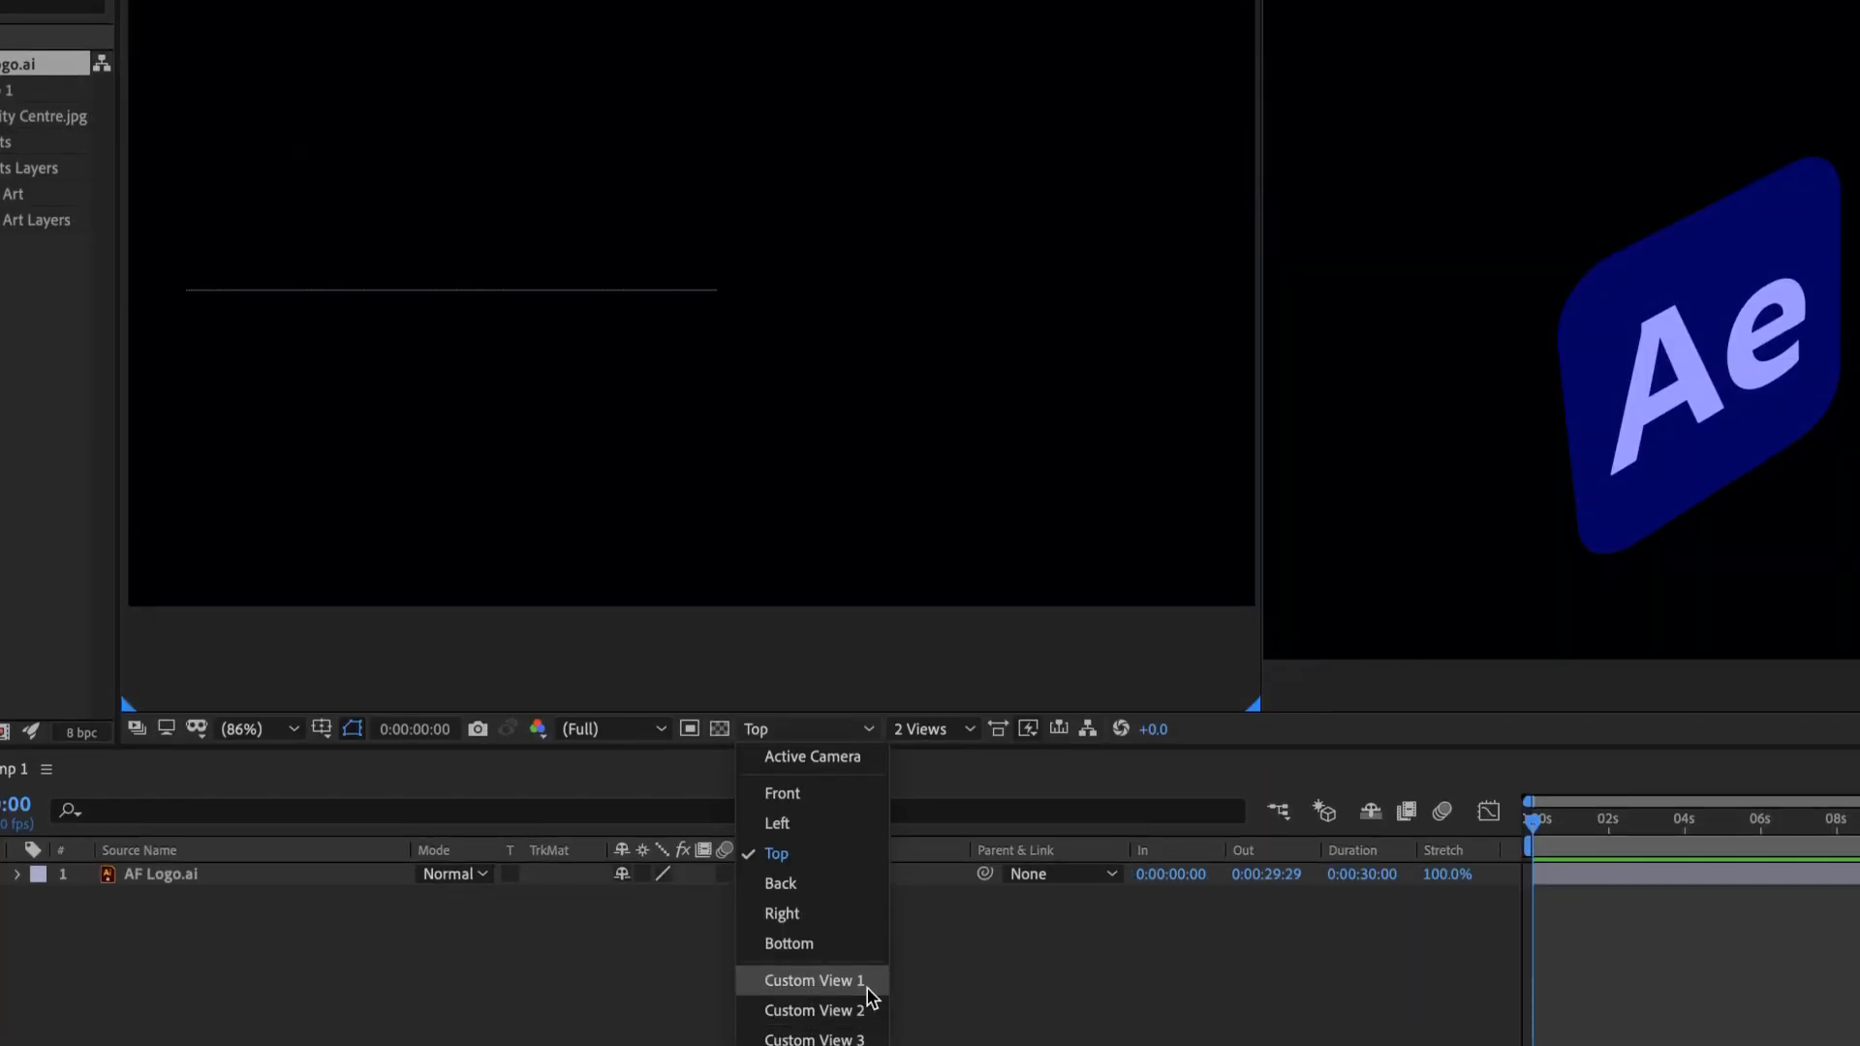
{"action": "left_click", "coordinate": [868, 987]}
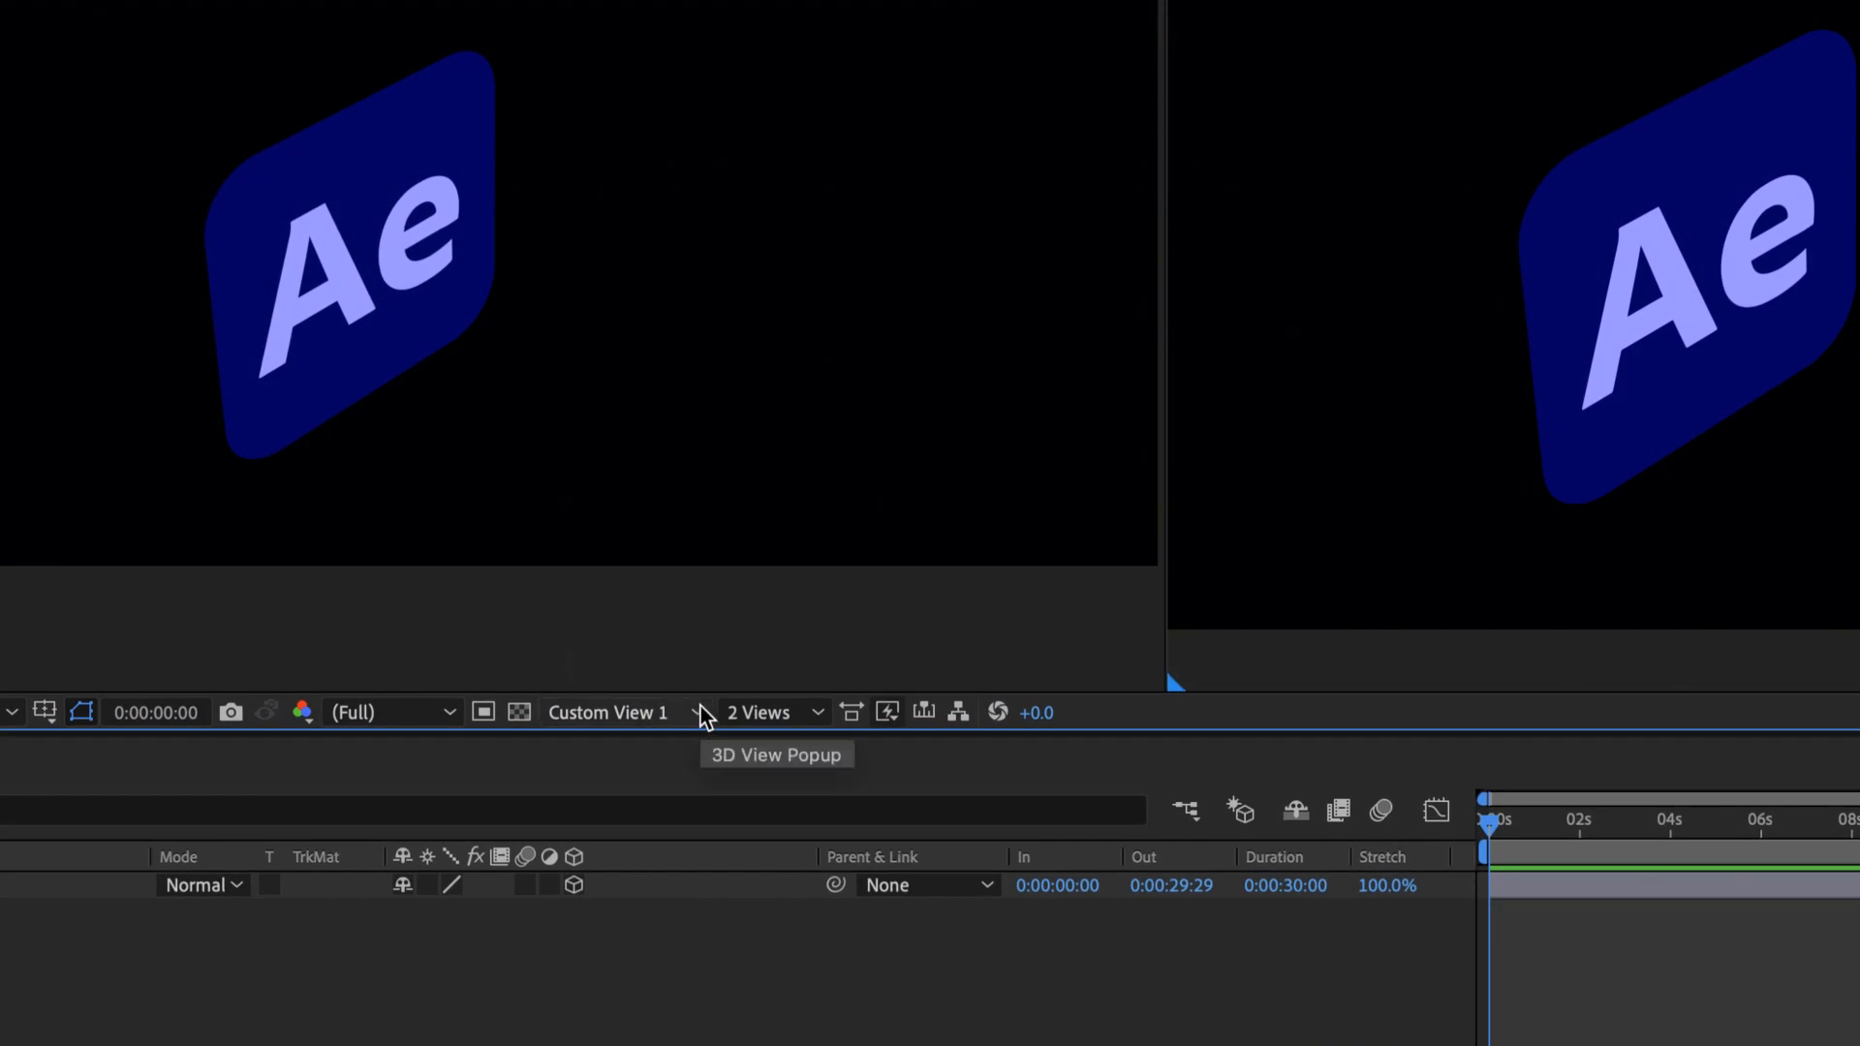
{"action": "left_click", "coordinate": [701, 707]}
{"action": "left_click", "coordinate": [684, 753]}
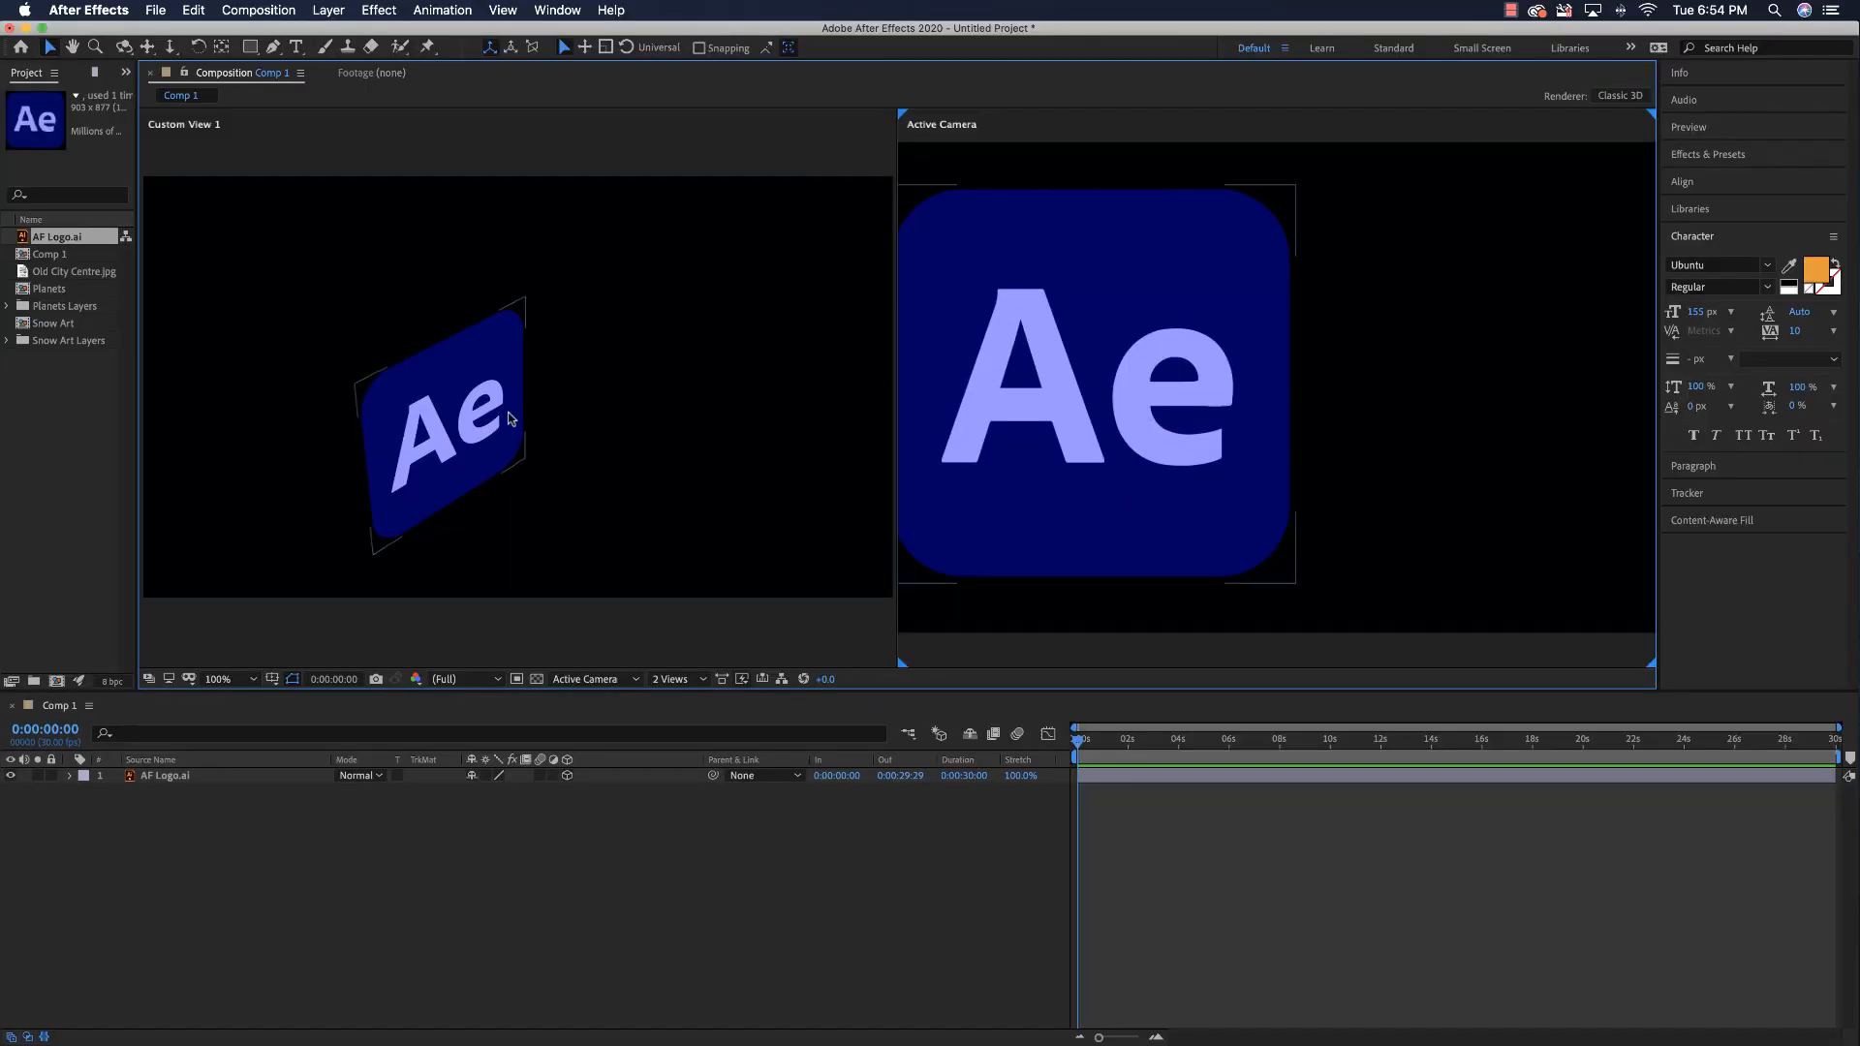
- Try rotating the AF Logo layer about its X axis in Custom View 1, undoing each rotation
{"action": "left_click", "coordinate": [397, 447]}
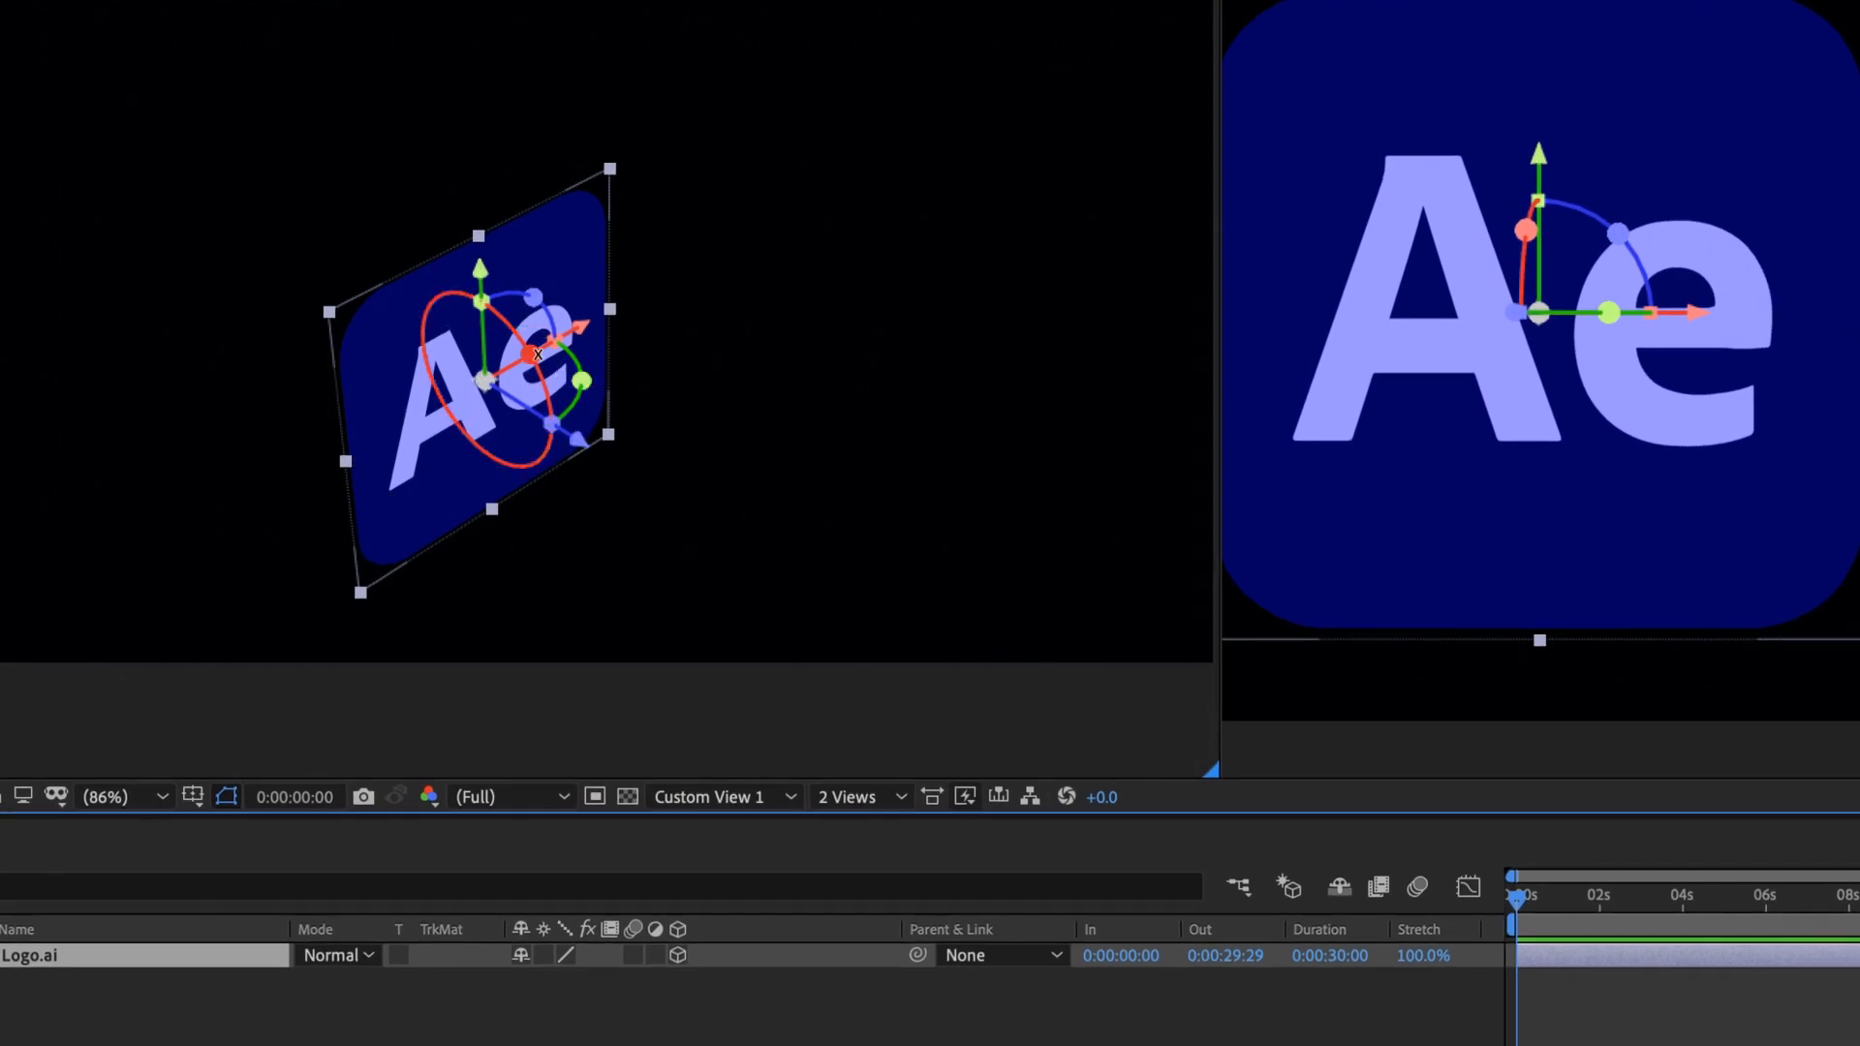
{"action": "left_click_drag", "start_coordinate": [536, 354], "coordinate": [524, 407]}
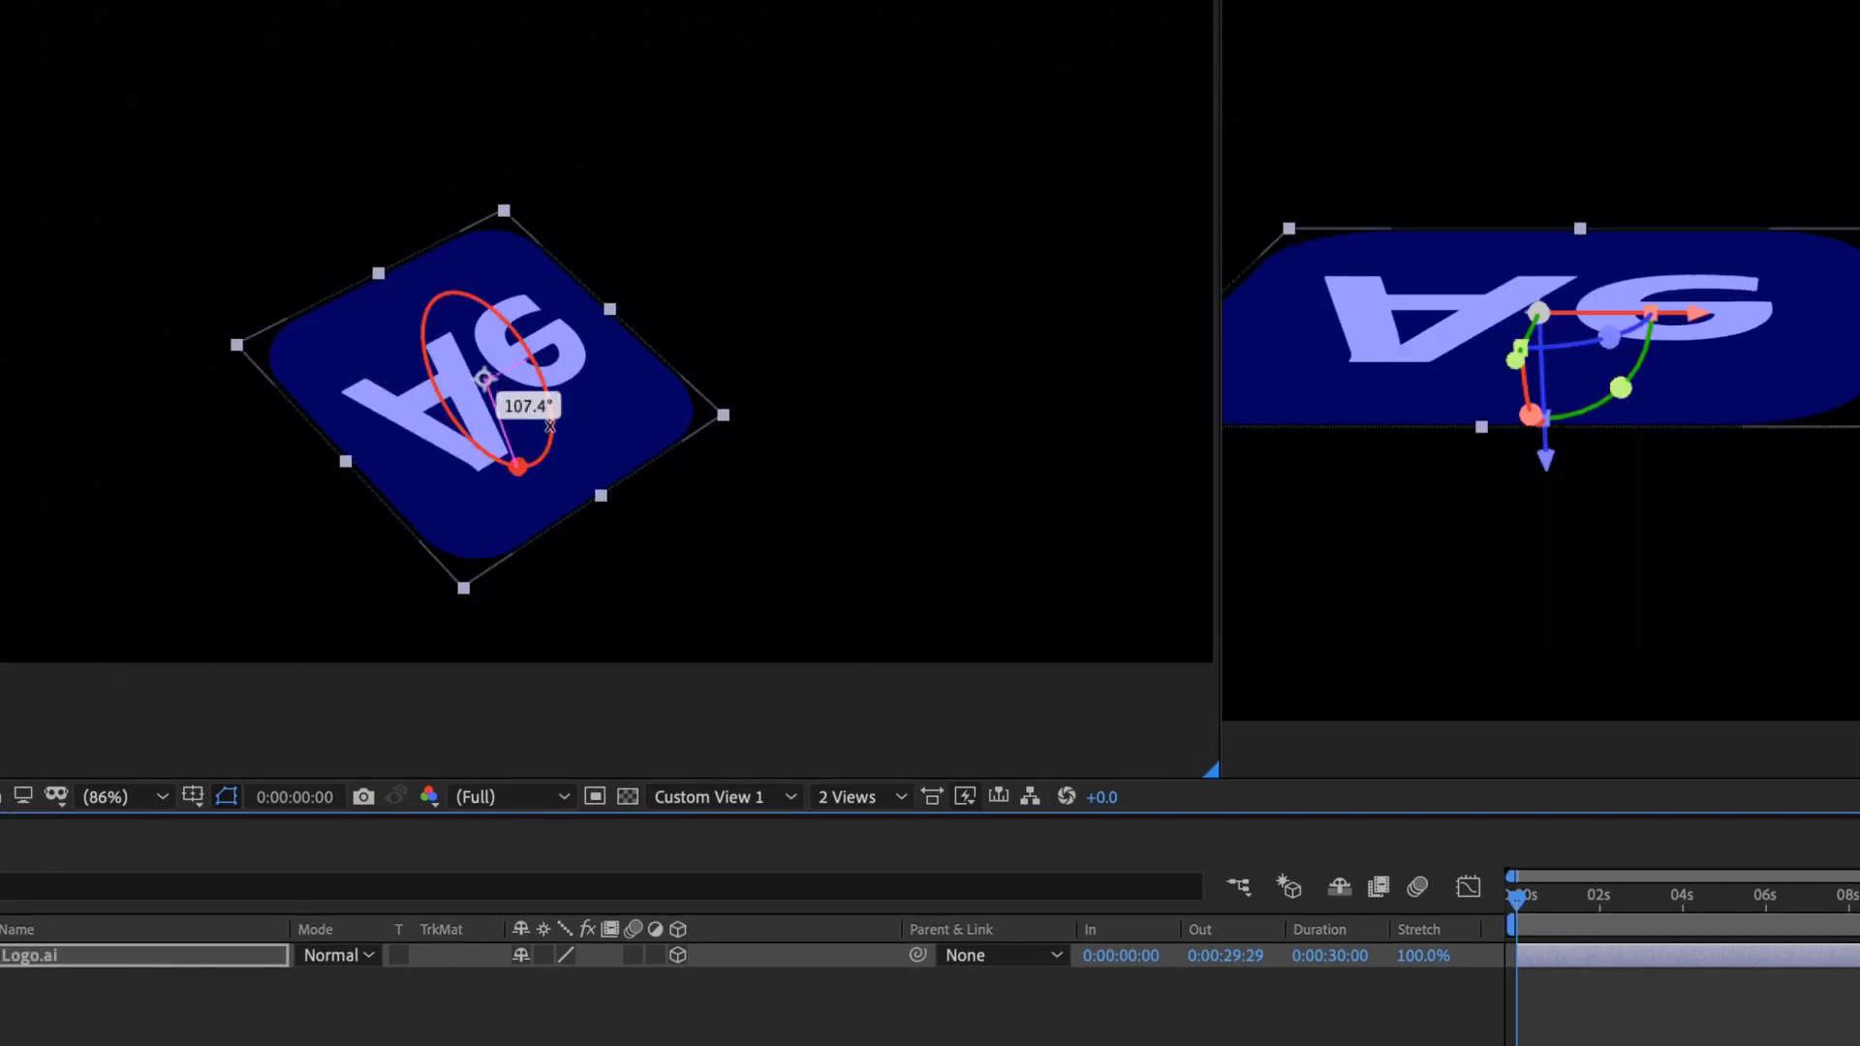
{"action": "scroll", "coordinate": [549, 428], "scroll_direction": "down", "scroll_amount": 2}
{"action": "key", "text": "ctrl+z"}
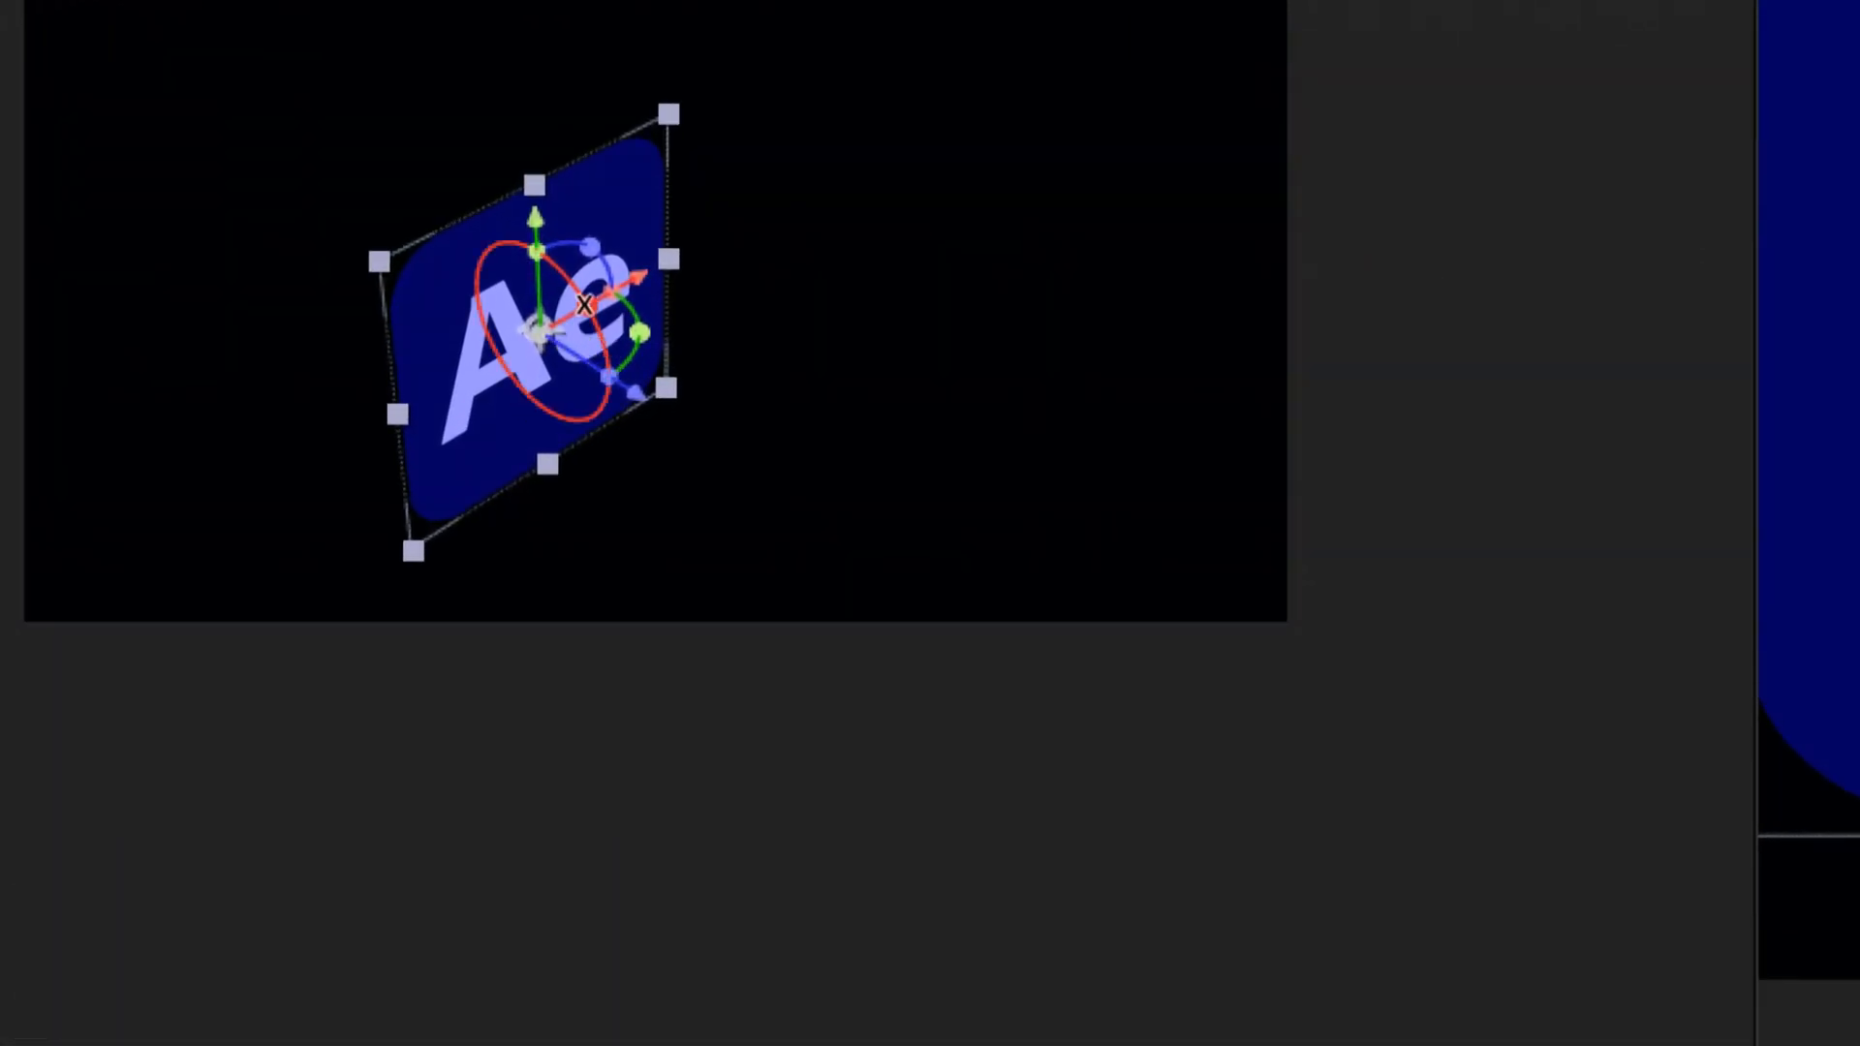
{"action": "mouse_move", "coordinate": [585, 304]}
{"action": "left_mouse_down"}
{"action": "mouse_move", "coordinate": [593, 319]}
{"action": "mouse_move", "coordinate": [572, 293]}
{"action": "left_mouse_up"}
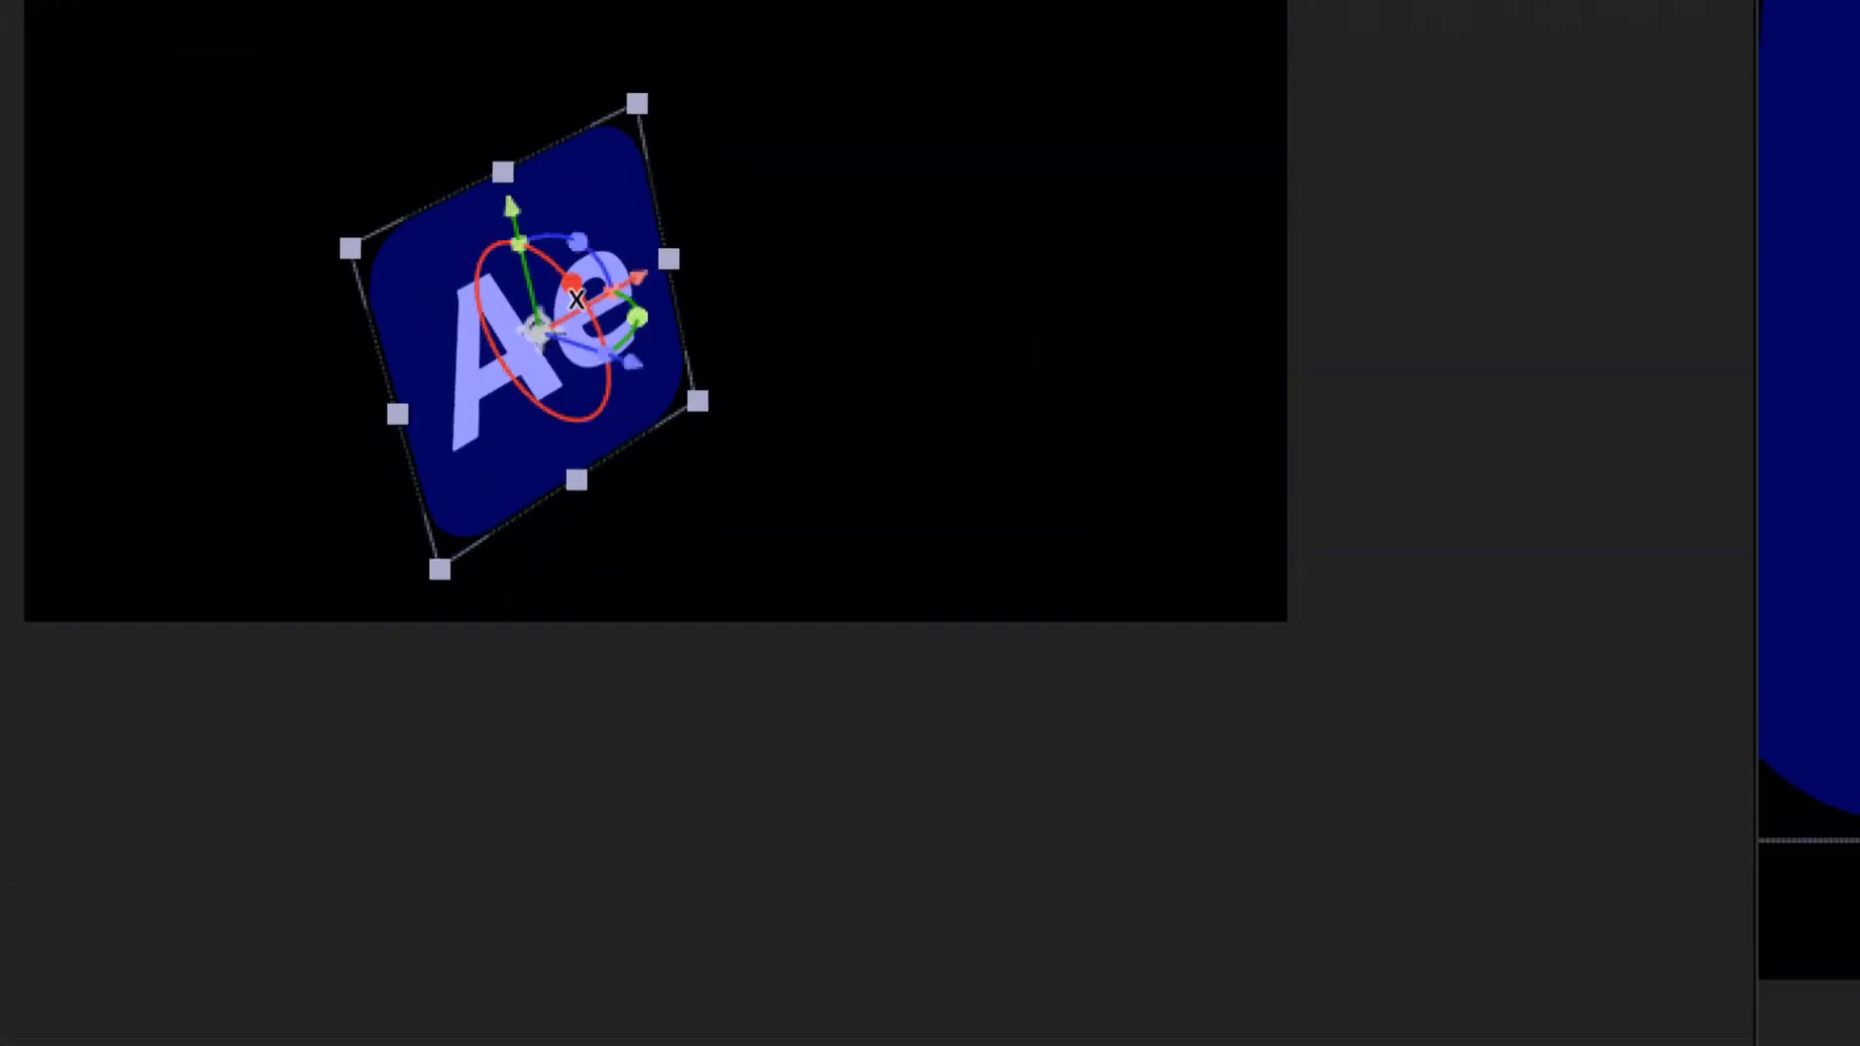
{"action": "key", "text": "ctrl+z"}
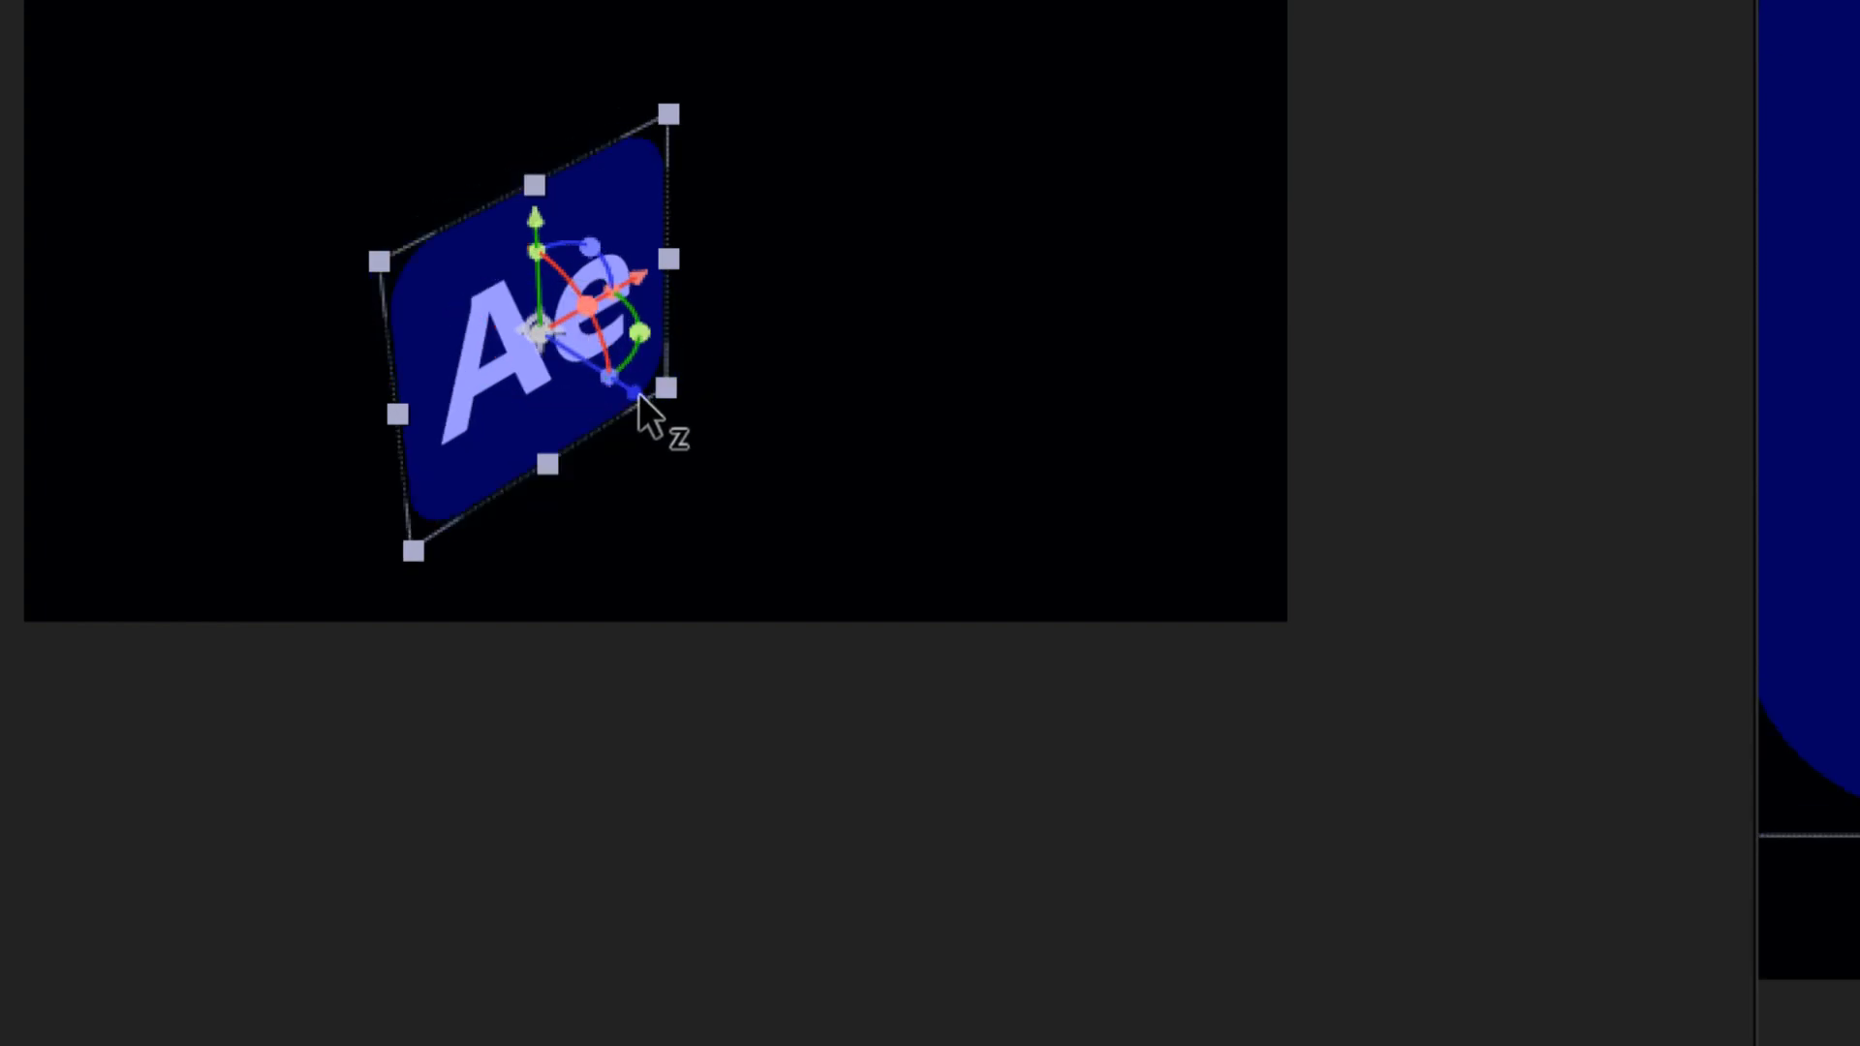
- Try moving the AF Logo layer along its Z, X and Y axes and rotating it about its Z axis
{"action": "left_click_drag", "start_coordinate": [637, 393], "coordinate": [589, 374]}
{"action": "key", "text": "period"}
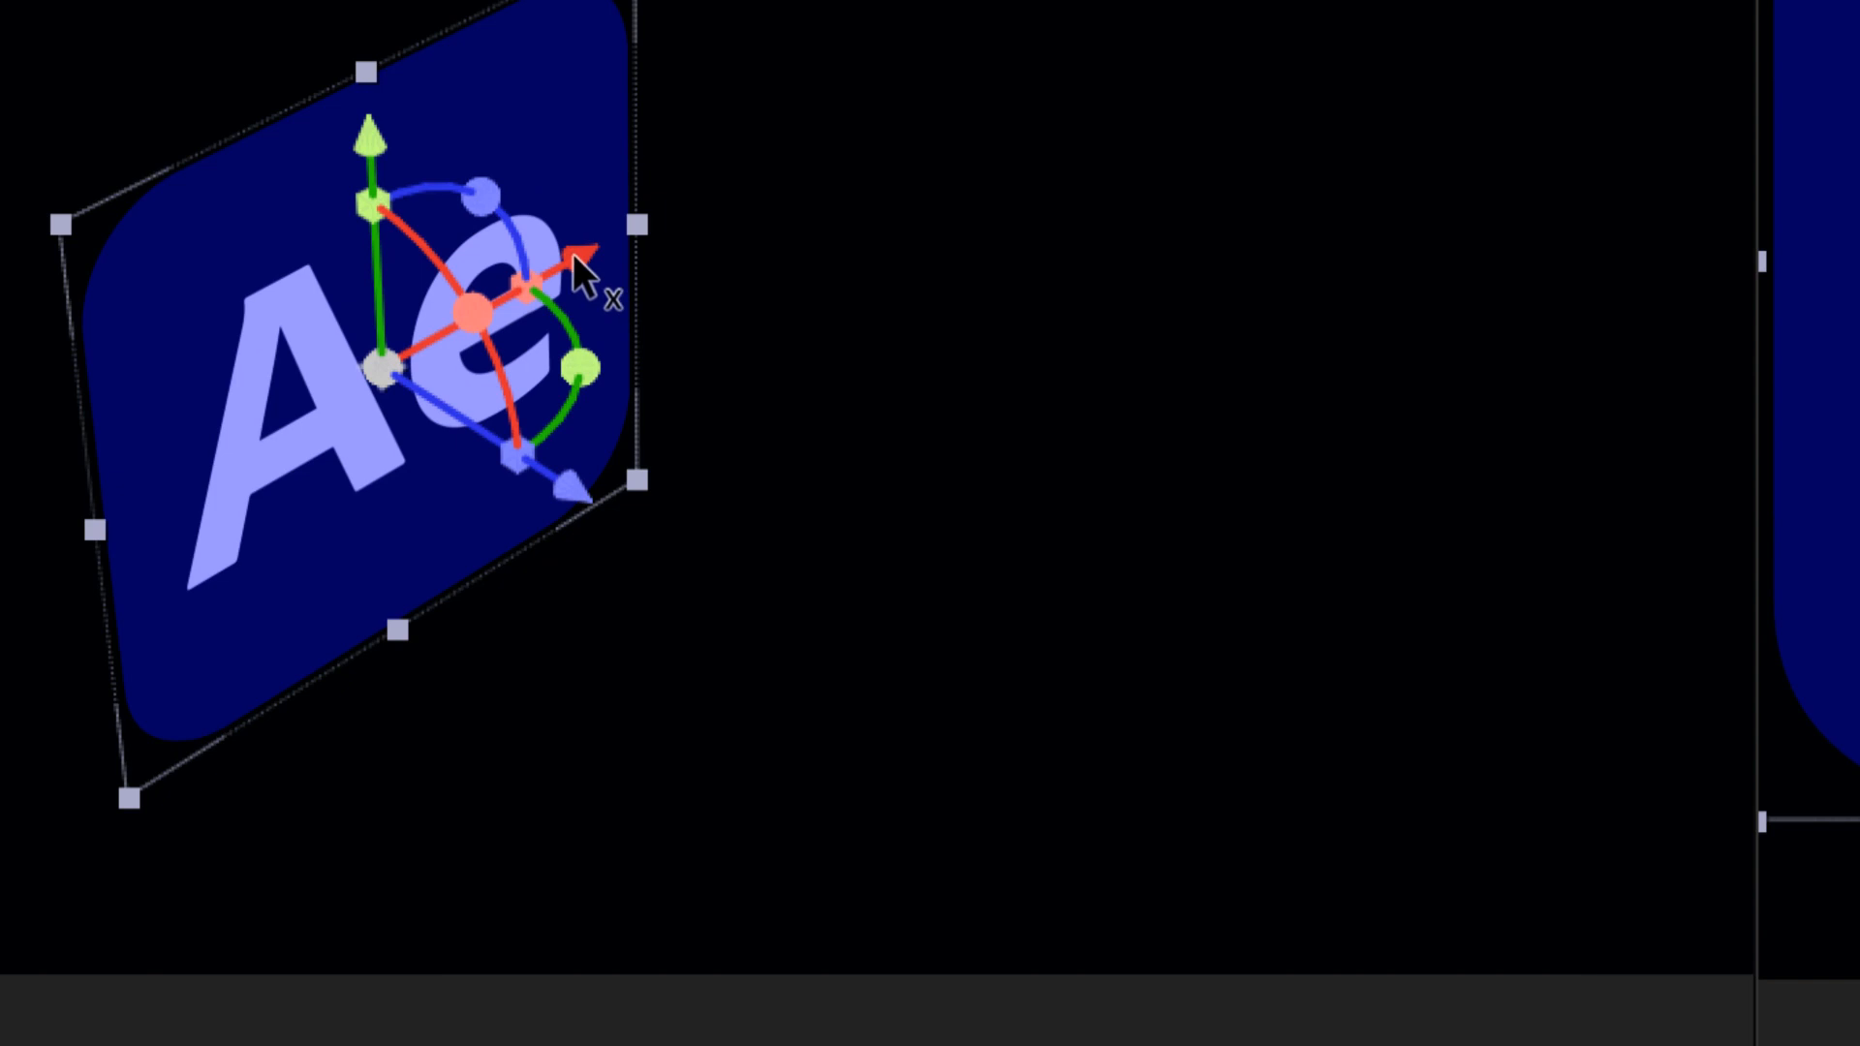
{"action": "left_click_drag", "start_coordinate": [573, 253], "coordinate": [303, 261]}
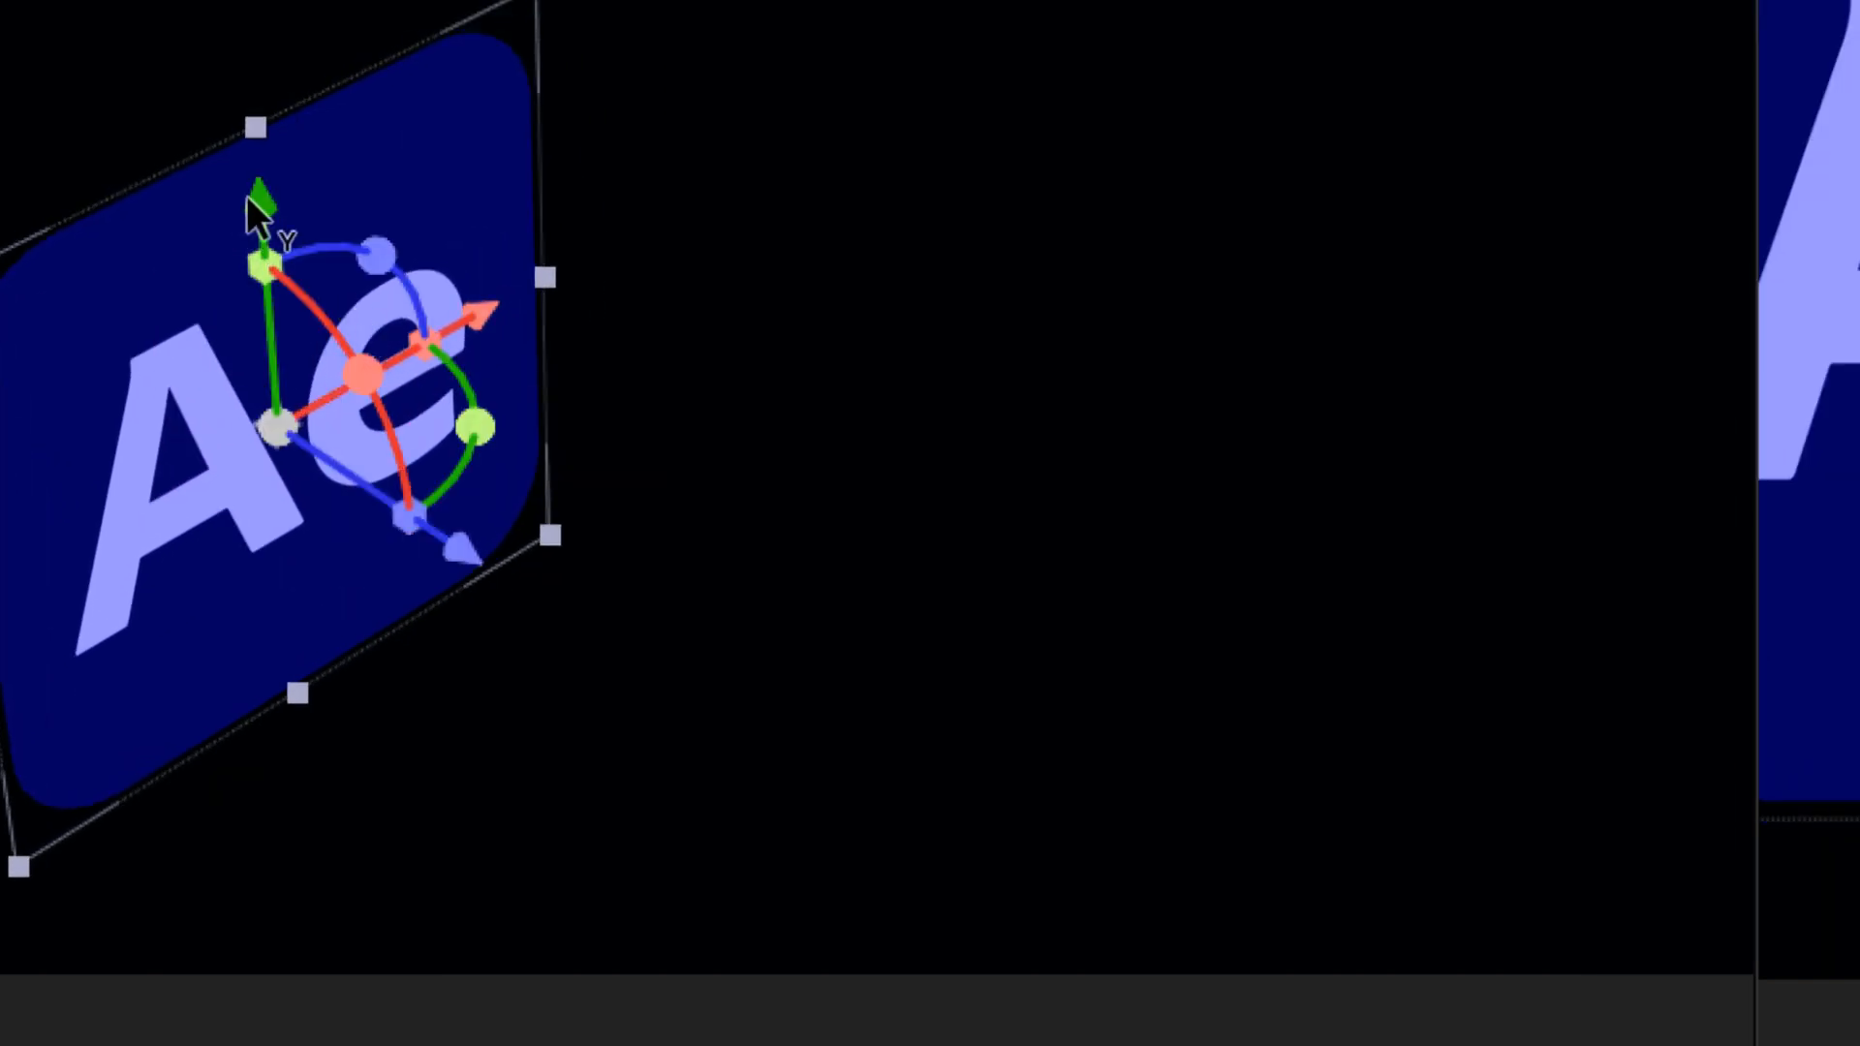
{"action": "left_click_drag", "start_coordinate": [260, 194], "coordinate": [274, 254]}
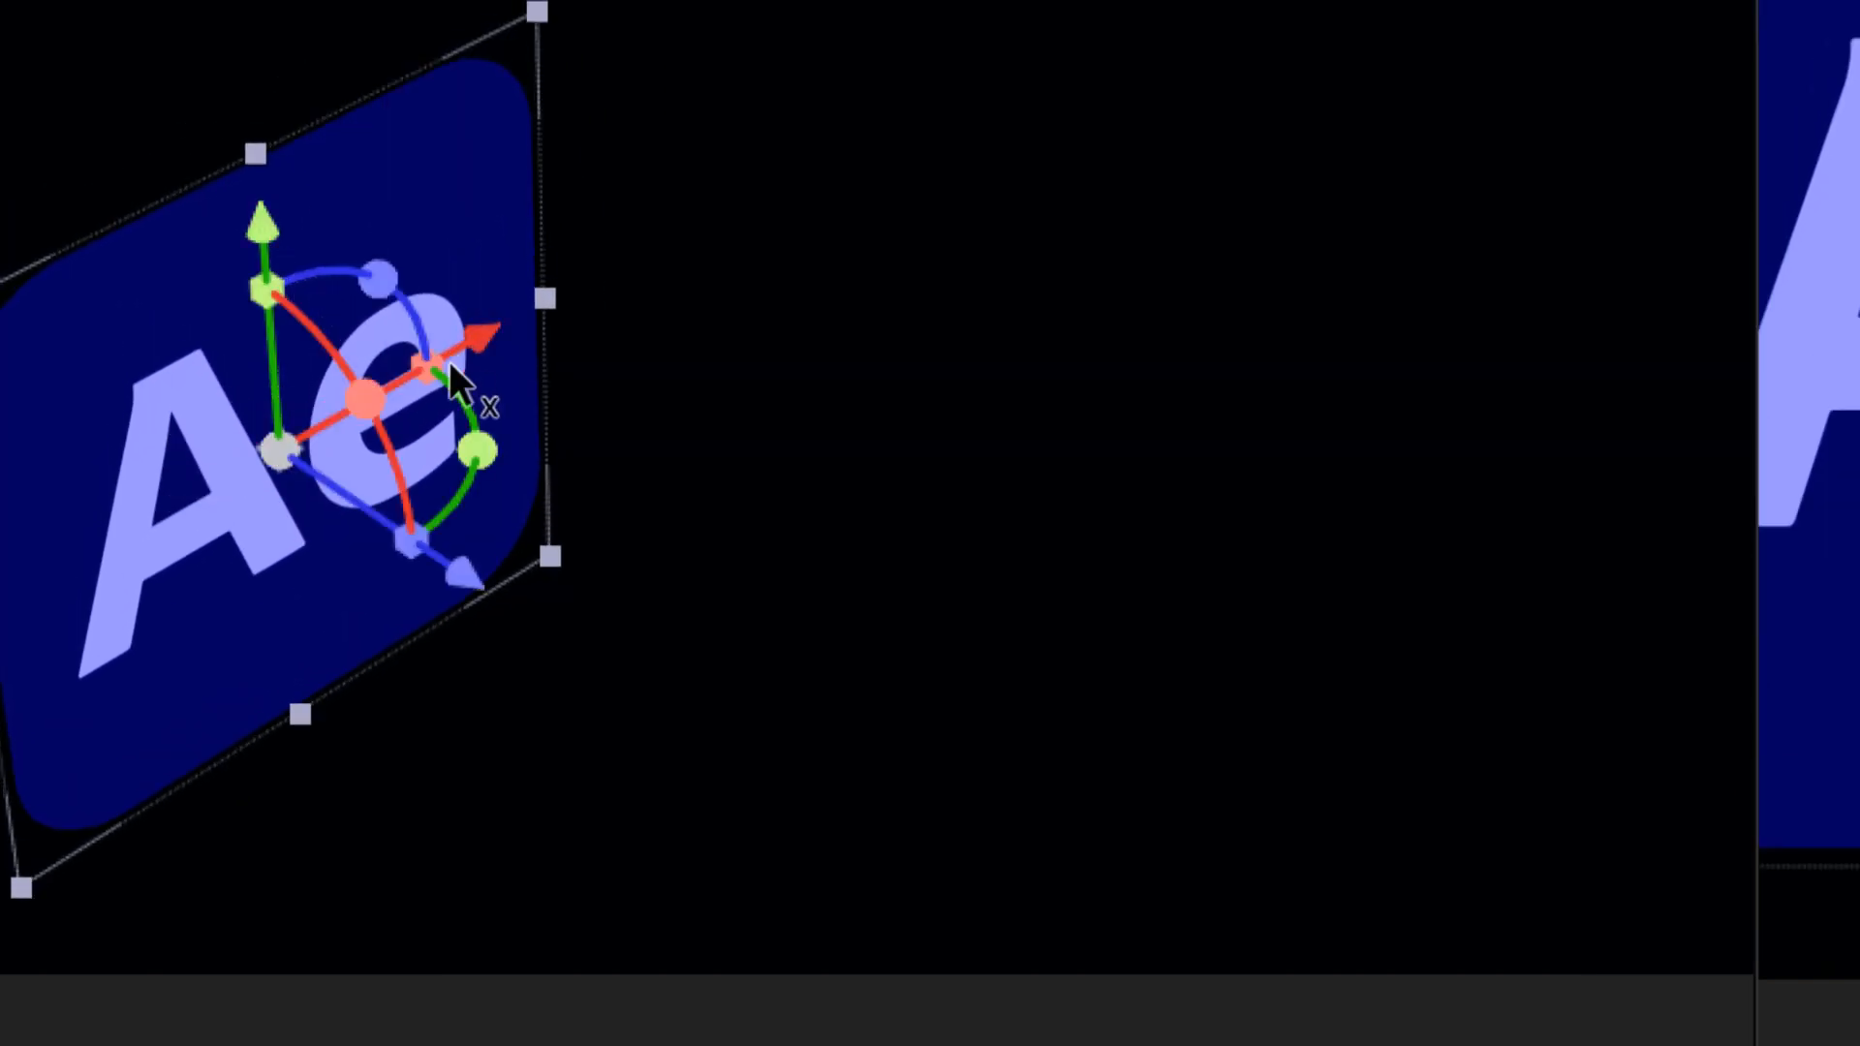
{"action": "mouse_move", "coordinate": [399, 286]}
{"action": "left_mouse_down"}
{"action": "mouse_move", "coordinate": [445, 306]}
{"action": "mouse_move", "coordinate": [399, 290]}
{"action": "left_mouse_up"}
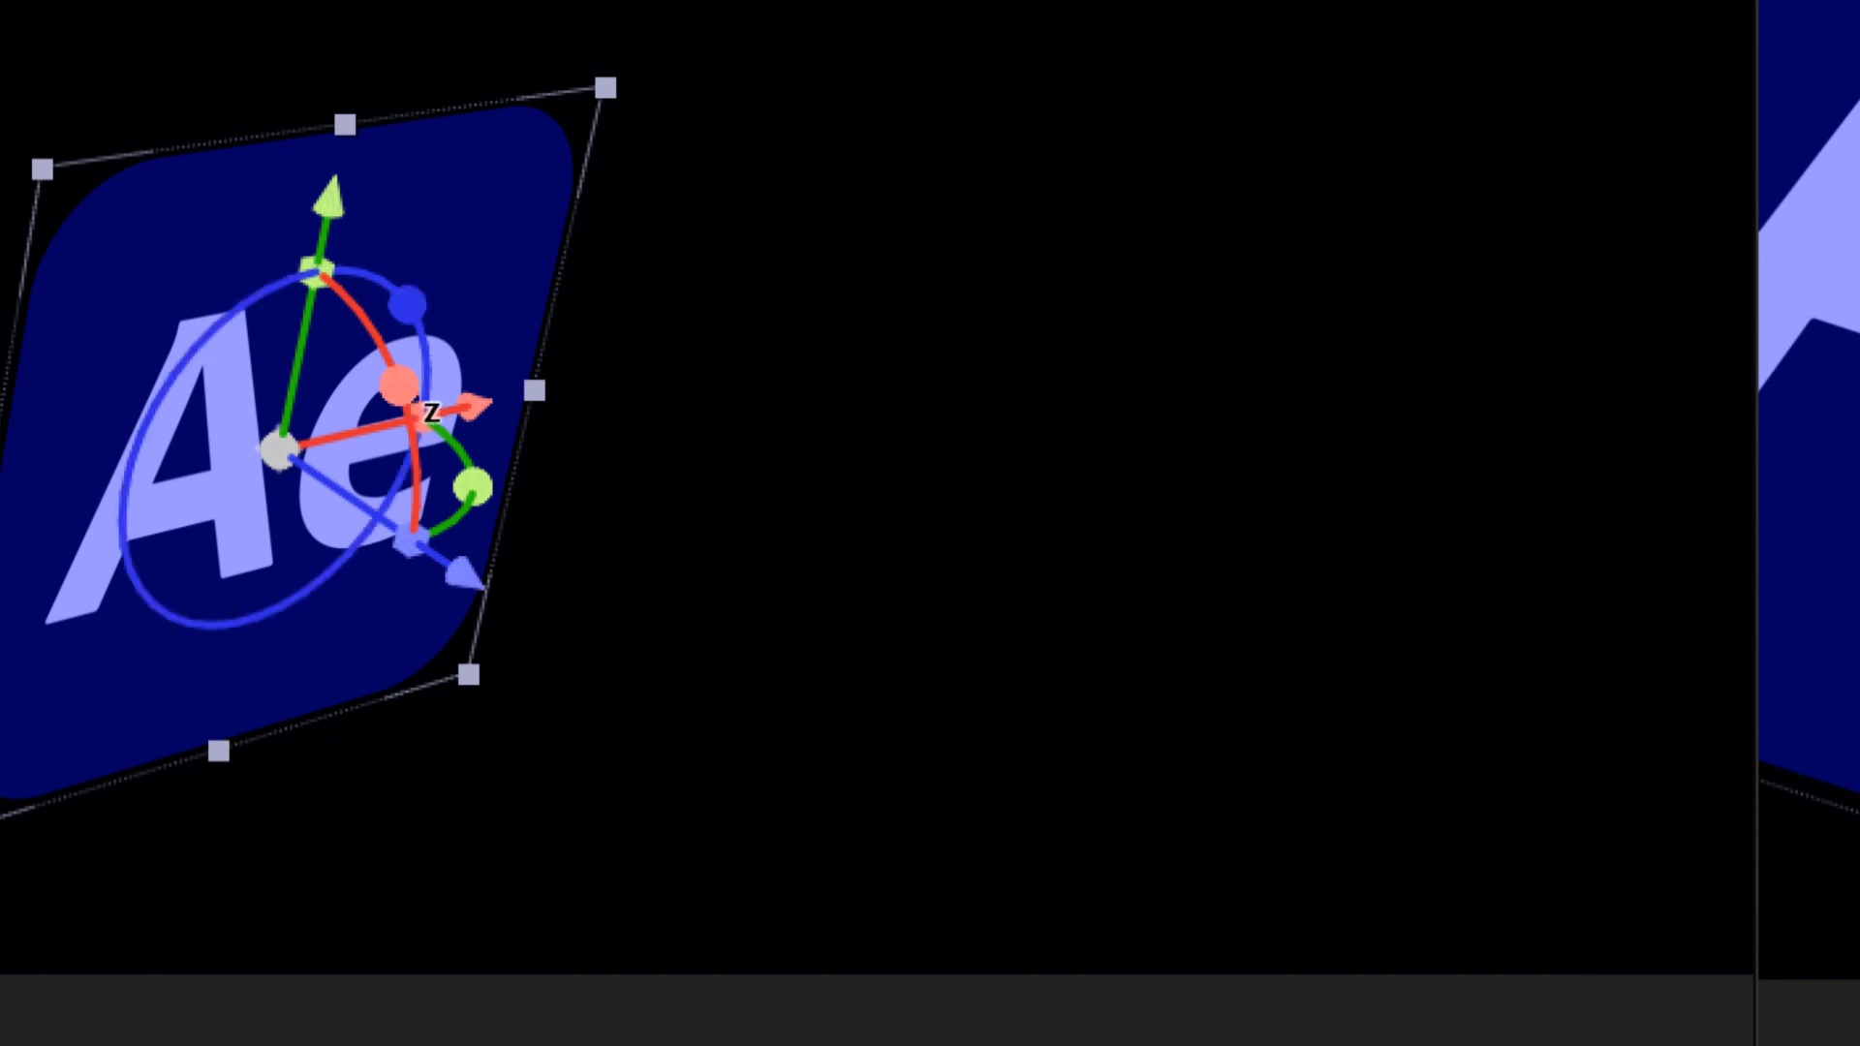
{"action": "mouse_move", "coordinate": [430, 412]}
{"action": "left_mouse_down"}
{"action": "mouse_move", "coordinate": [432, 444]}
{"action": "mouse_move", "coordinate": [449, 394]}
{"action": "mouse_move", "coordinate": [439, 438]}
{"action": "left_mouse_up"}
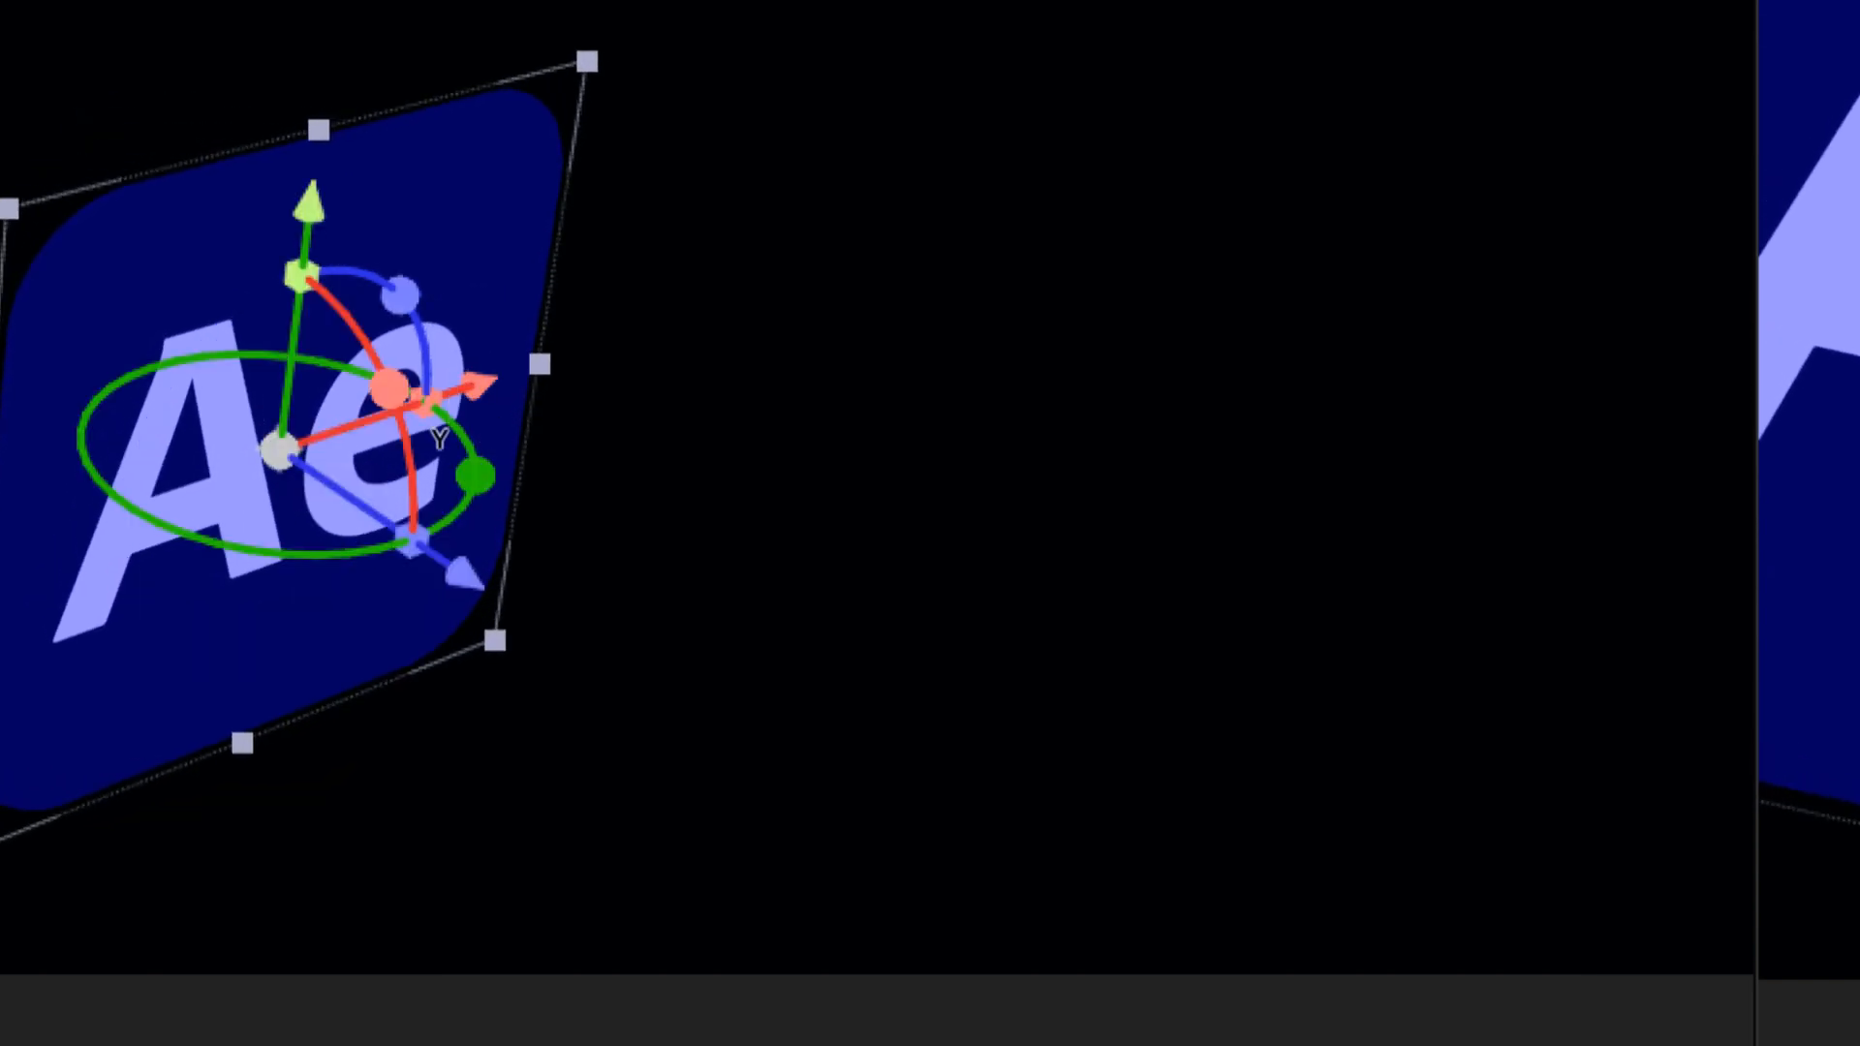
- Undo the trial moves and rotations of the AF Logo layer, keeping it a 3D layer
{"action": "key", "text": "super+z"}
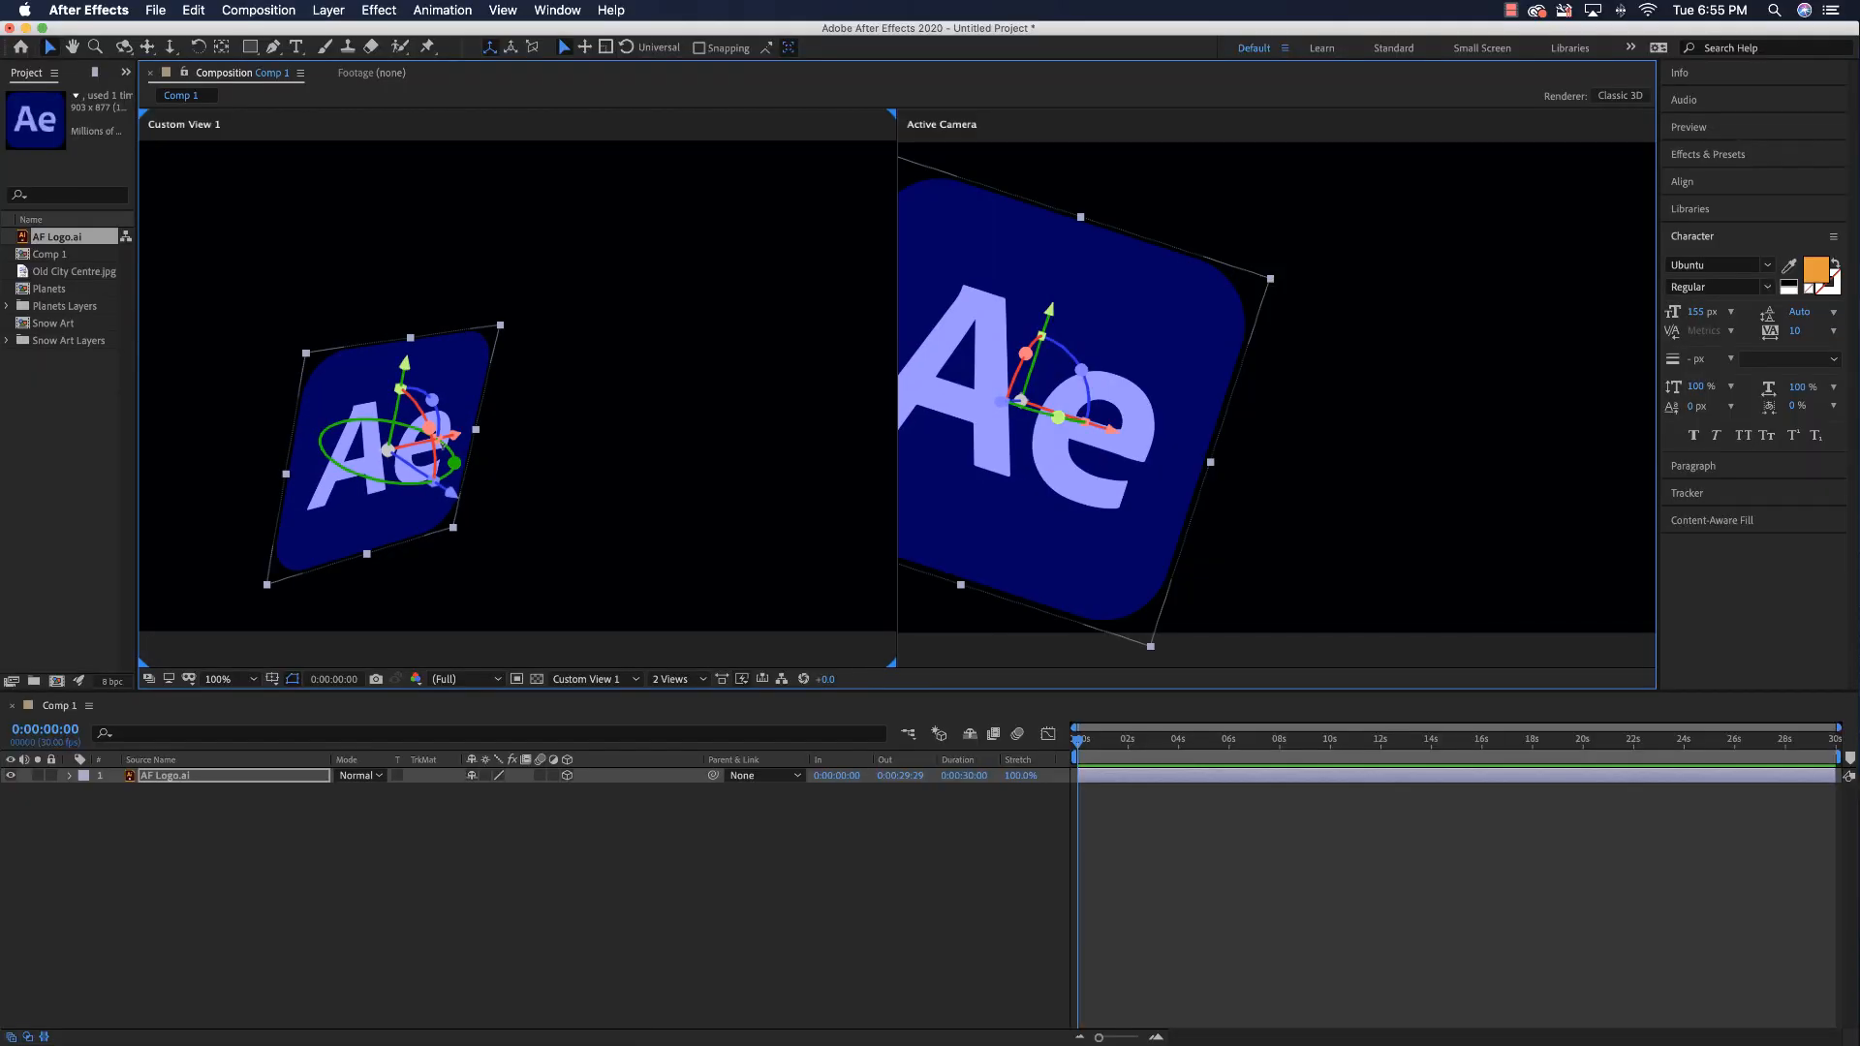
{"action": "key", "text": "super+z"}
{"action": "key", "text": "super+z"}
{"action": "key", "text": "super+z"}
{"action": "key", "text": "super+z"}
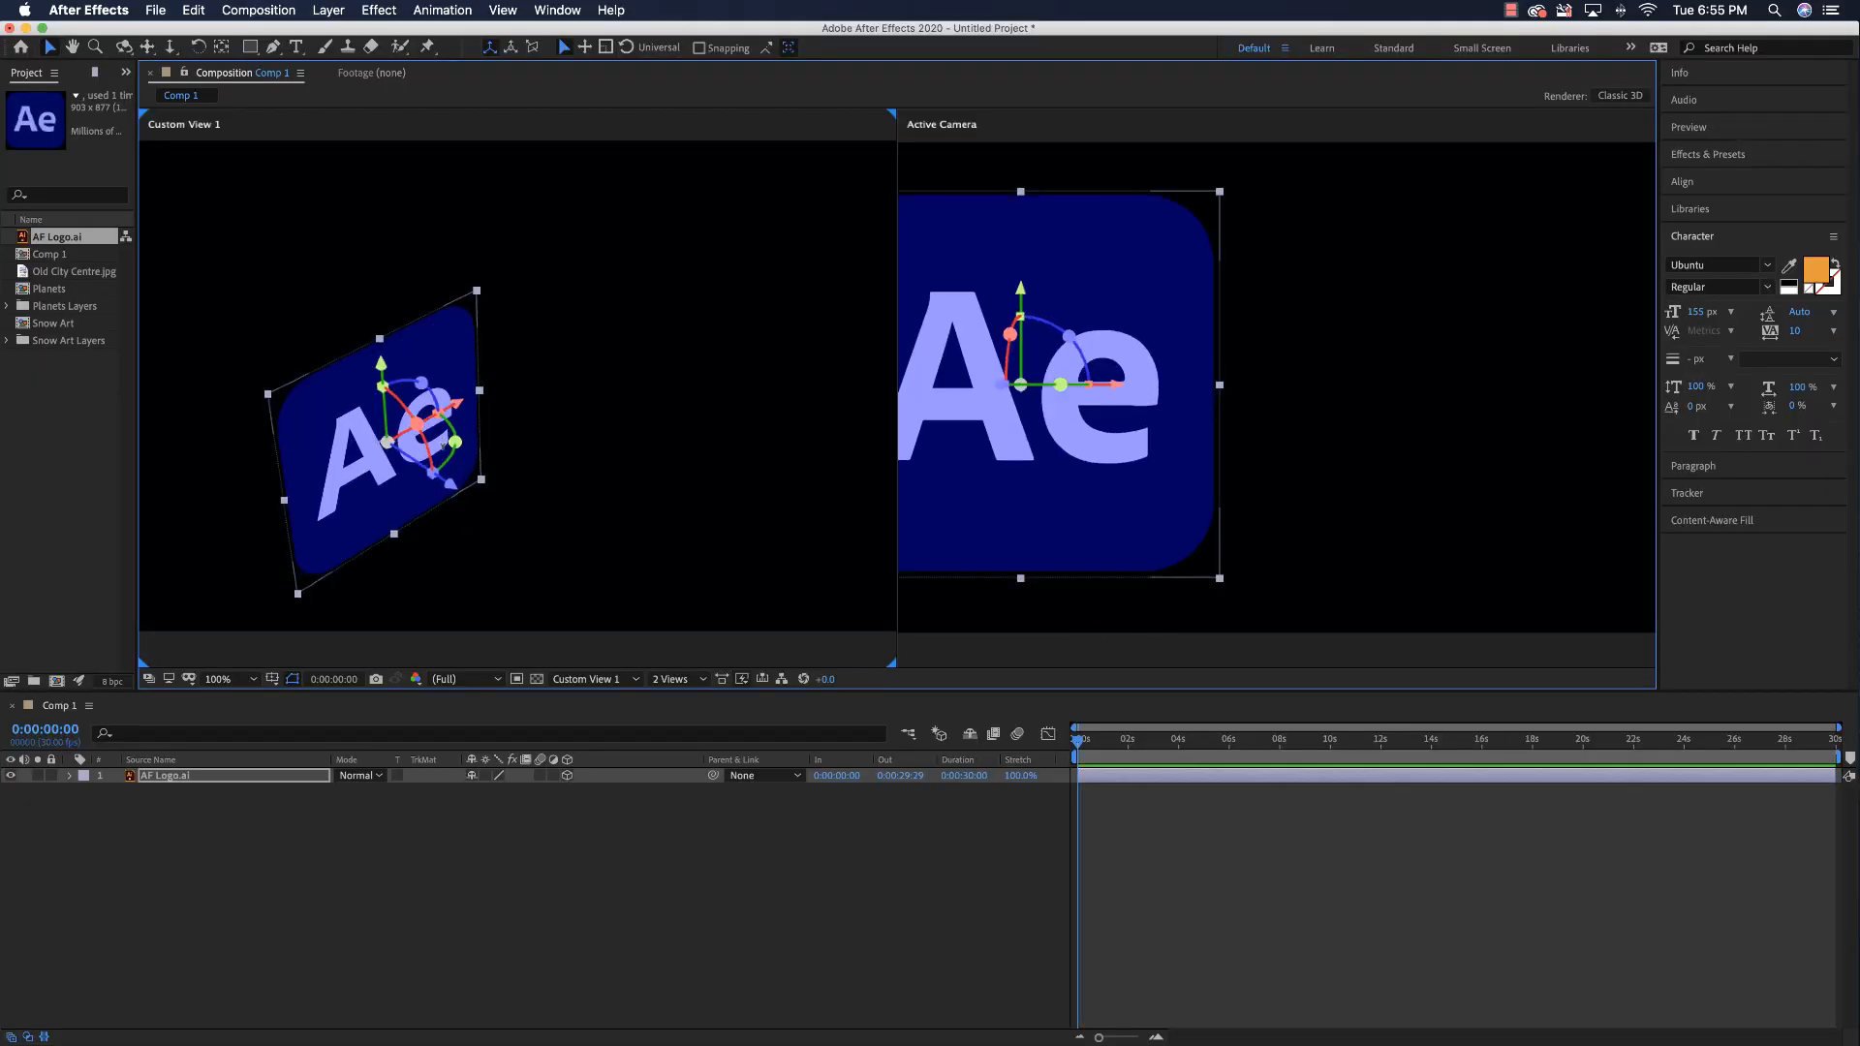
{"action": "key", "text": "super+z"}
{"action": "key", "text": "super+z"}
{"action": "key", "text": "super+z"}
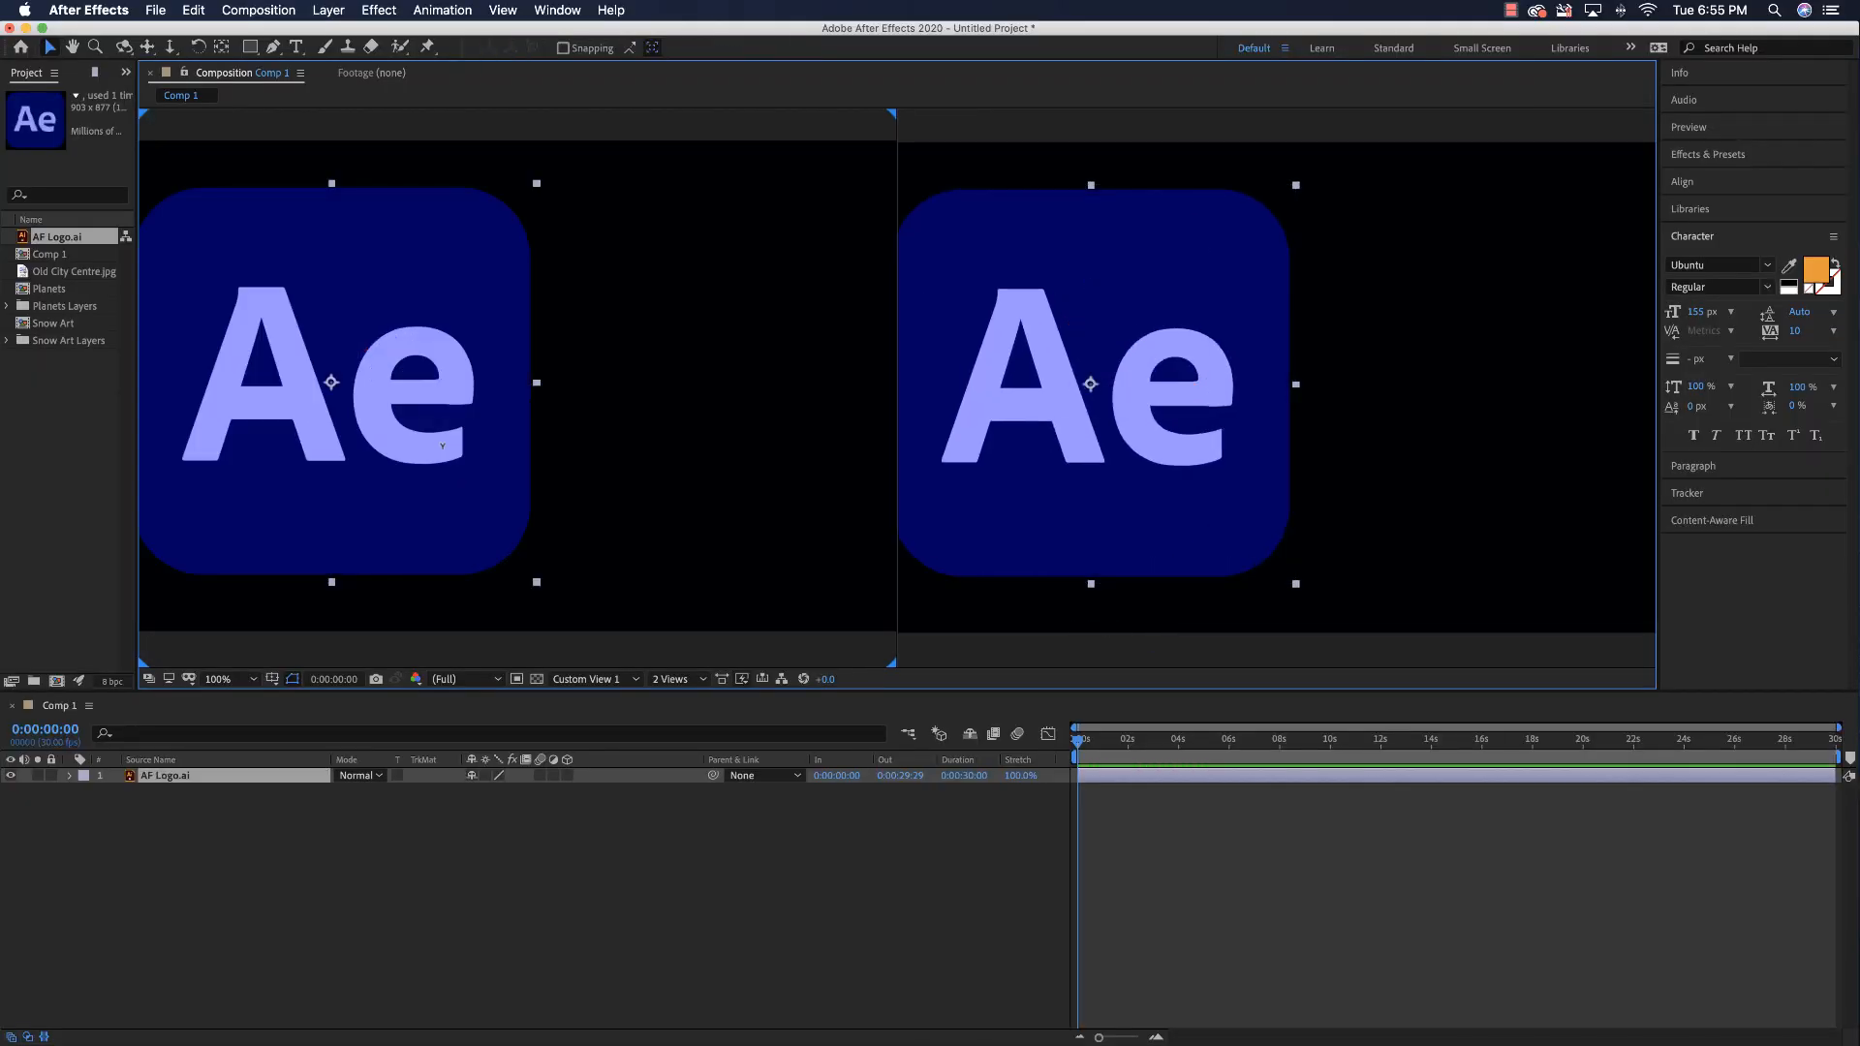
{"action": "key", "text": "super+shift+z"}
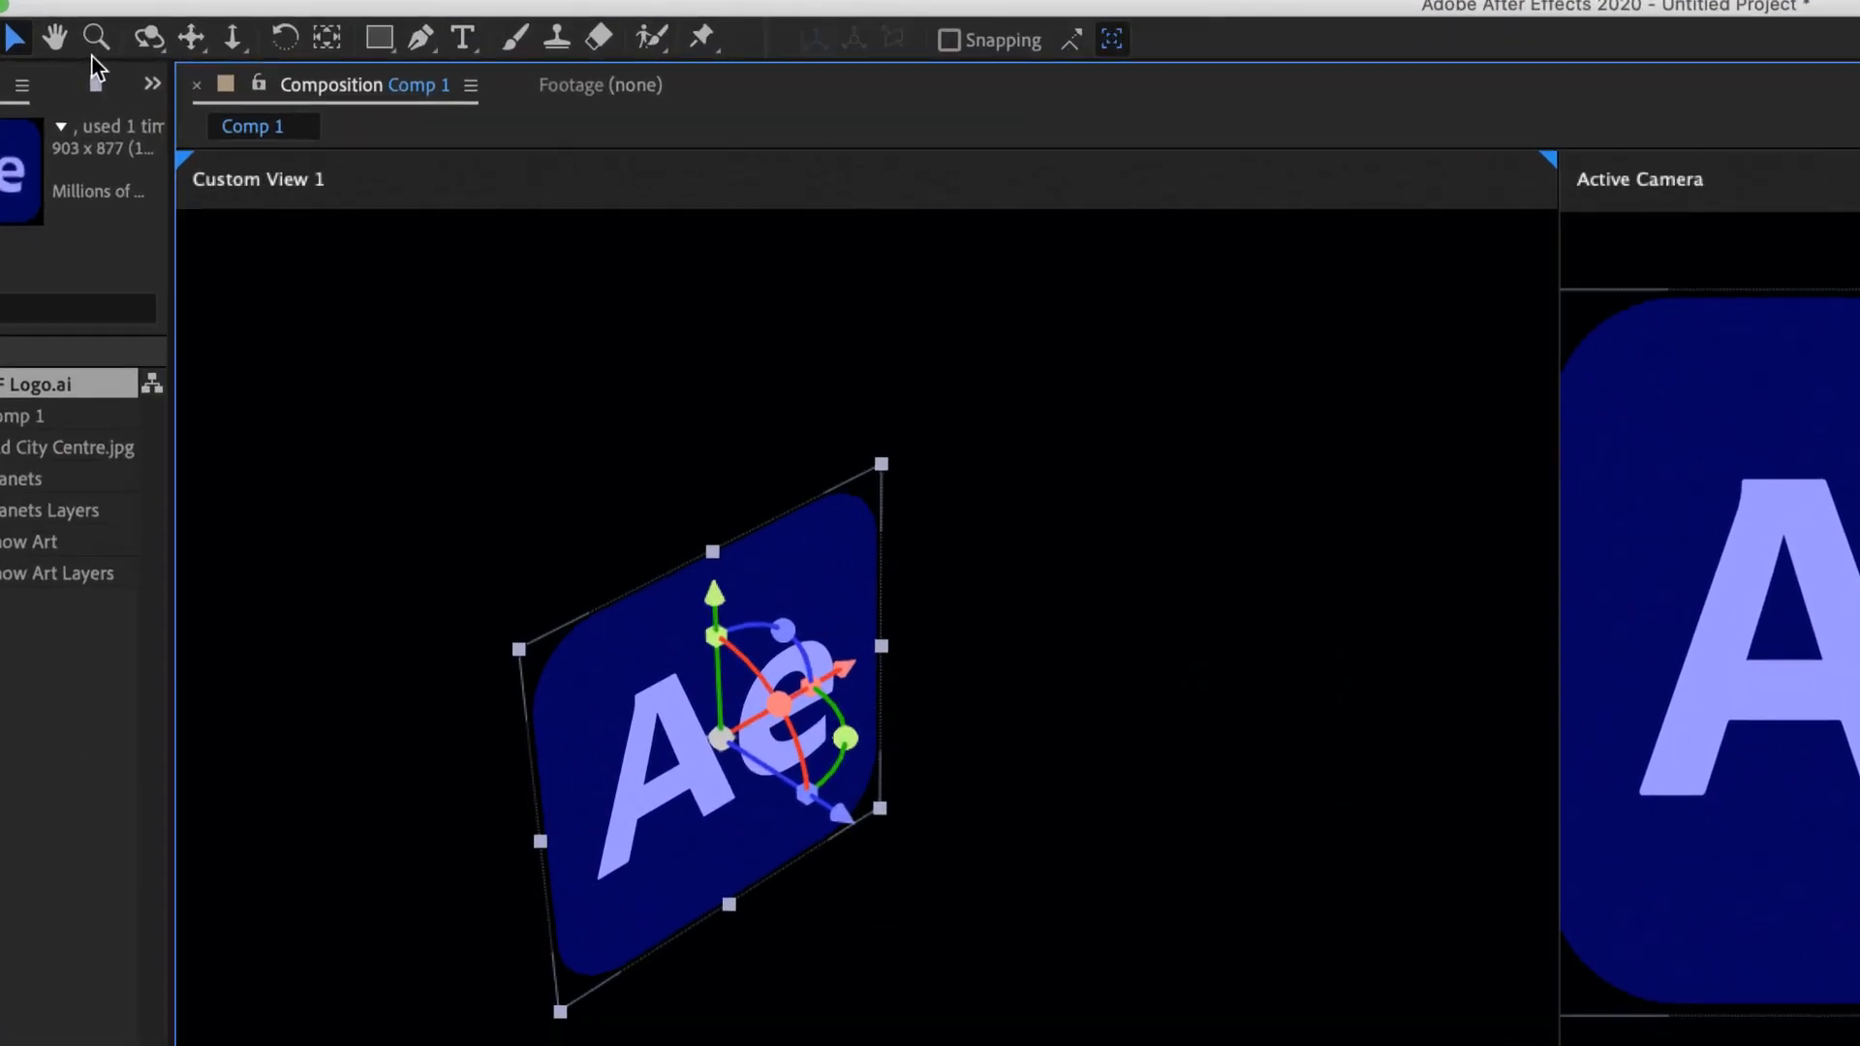
- Activate the Orbit Around Cursor camera tool and look at the available orbit tool variants
{"action": "left_click", "coordinate": [149, 41]}
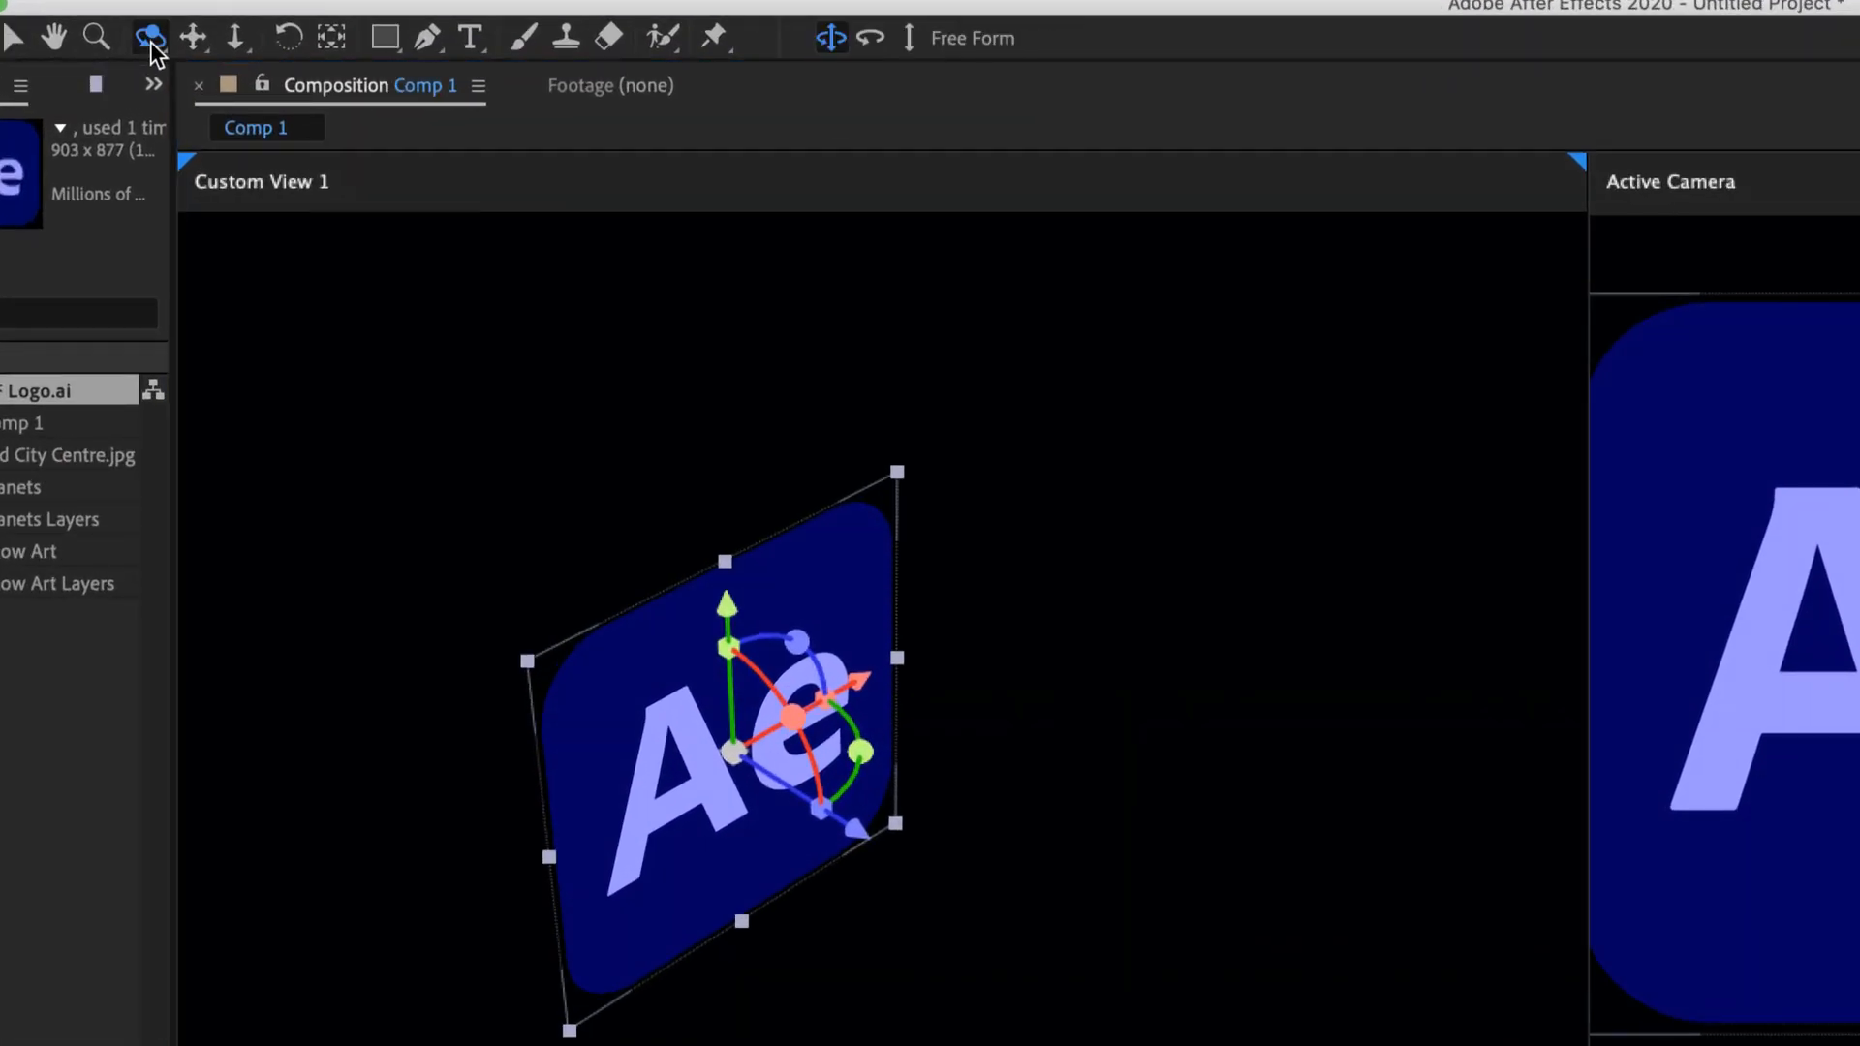
{"action": "left_click", "coordinate": [149, 41]}
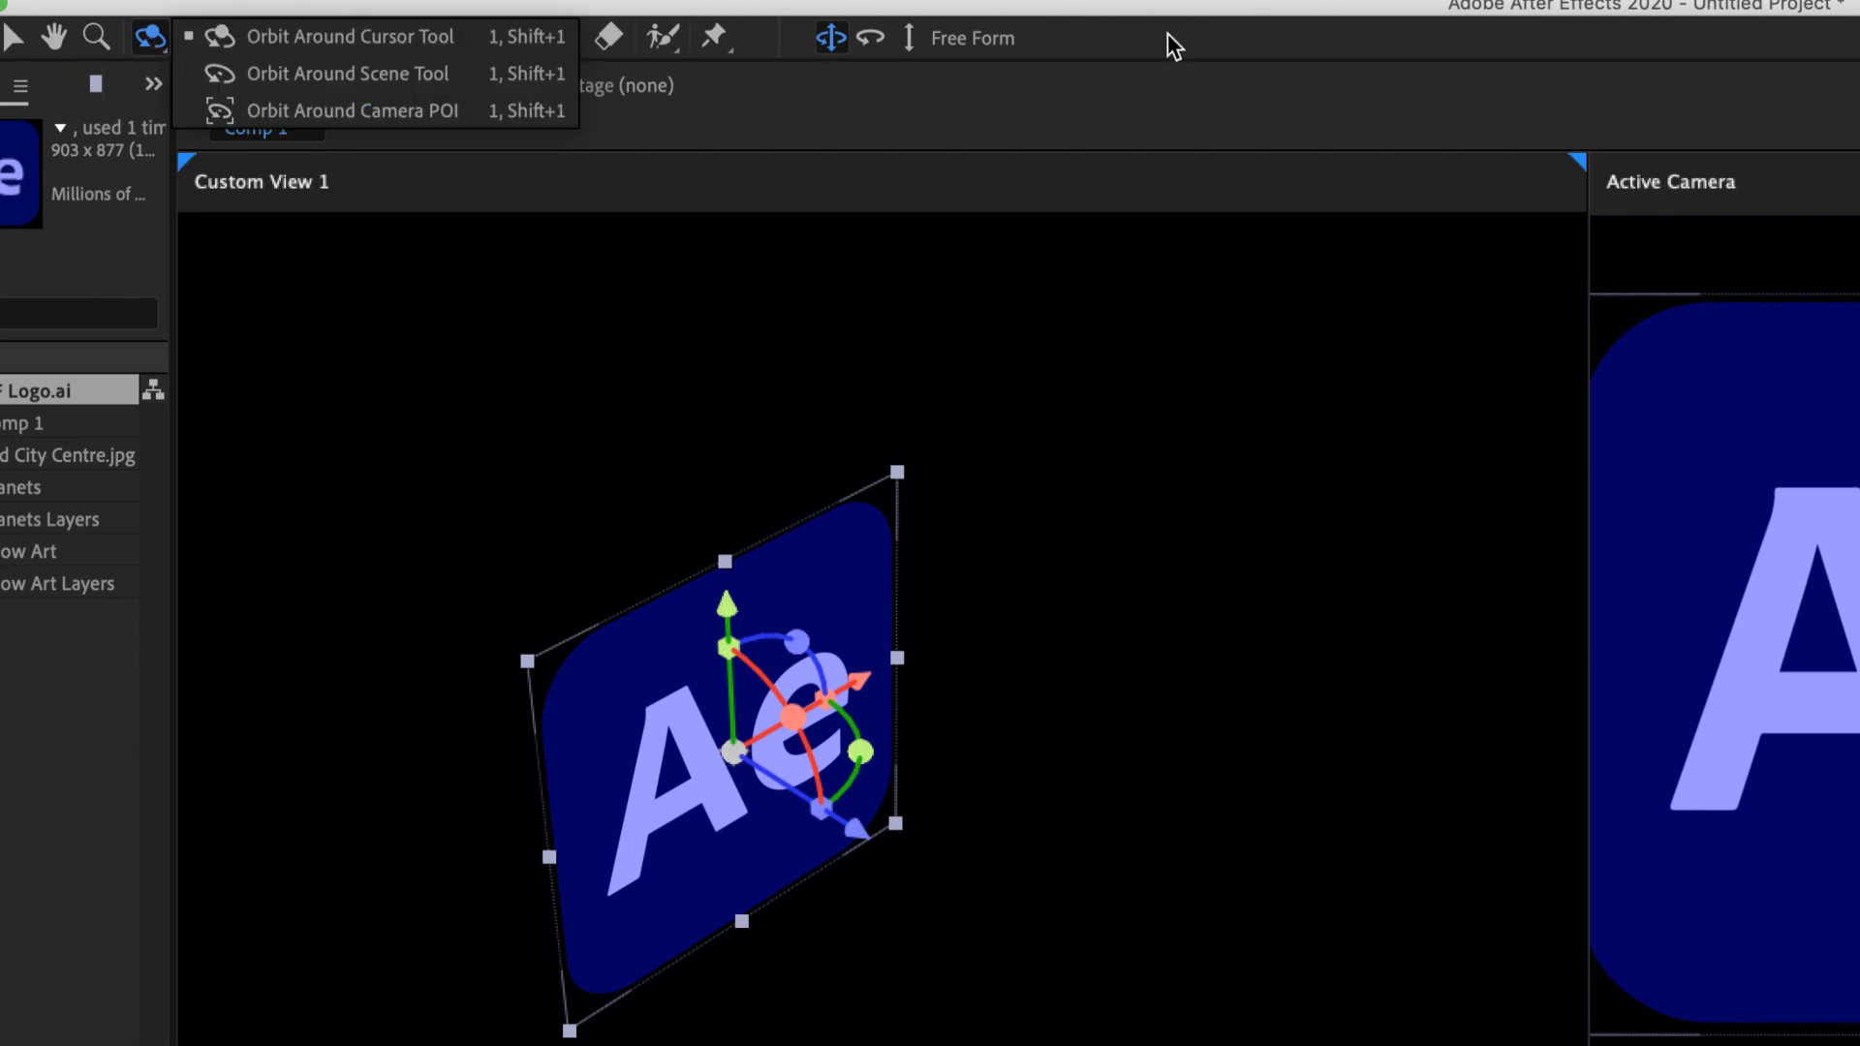
{"action": "left_click", "coordinate": [1113, 41]}
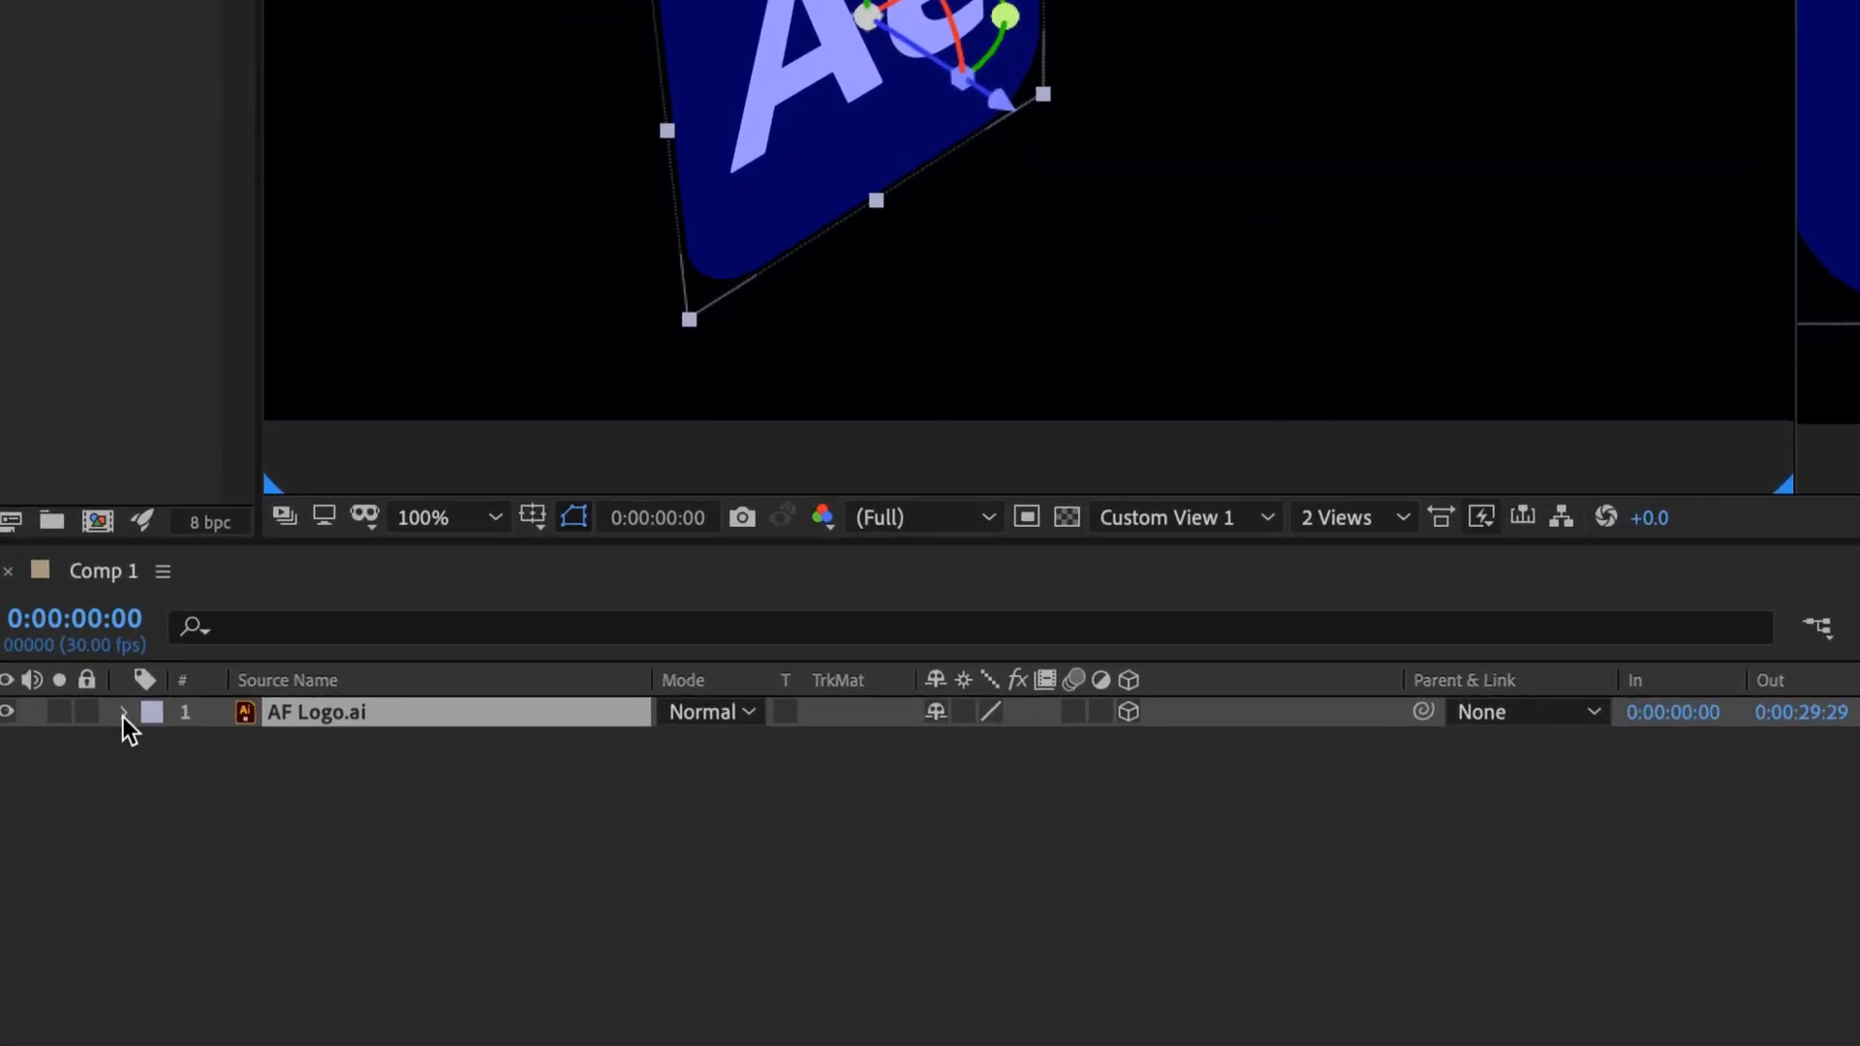
- Examine the AF Logo layer's 3D Transform properties, such as Orientation and the separate X, Y and Z rotations
{"action": "left_click", "coordinate": [105, 736]}
{"action": "left_click", "coordinate": [158, 746]}
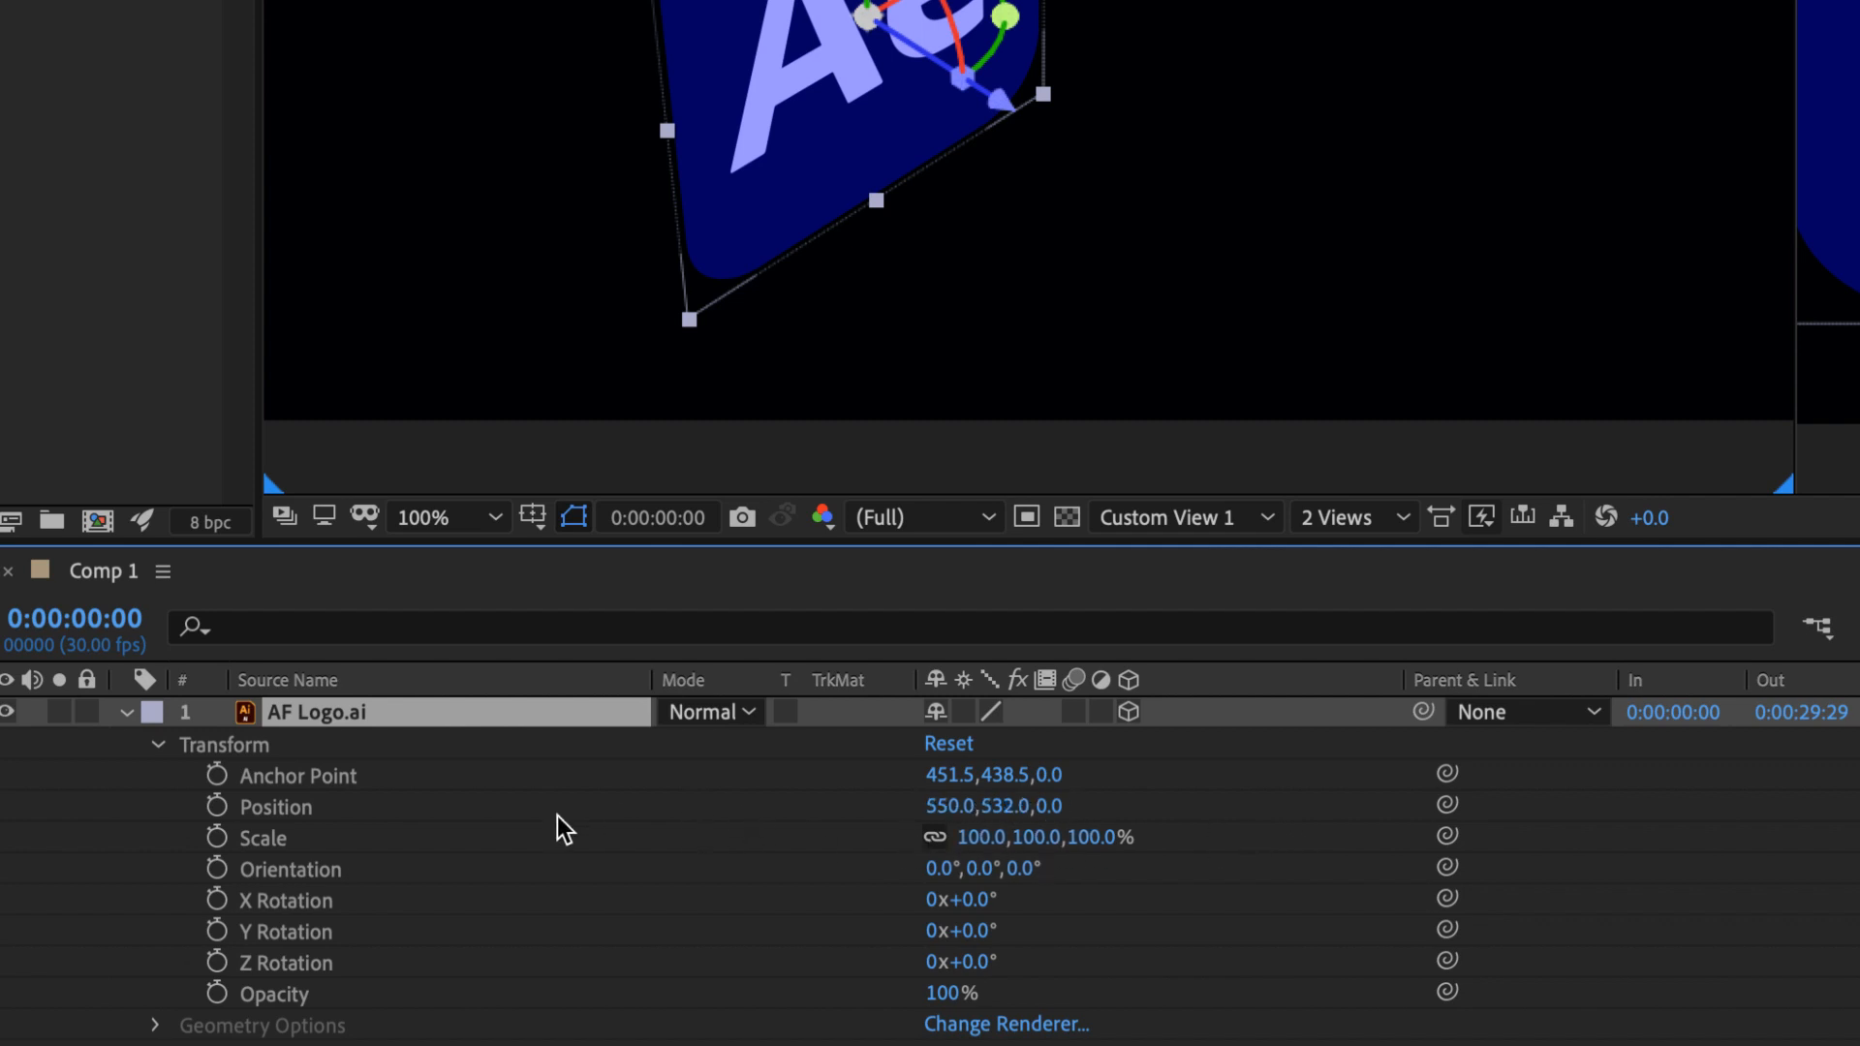
{"action": "left_click", "coordinate": [155, 744]}
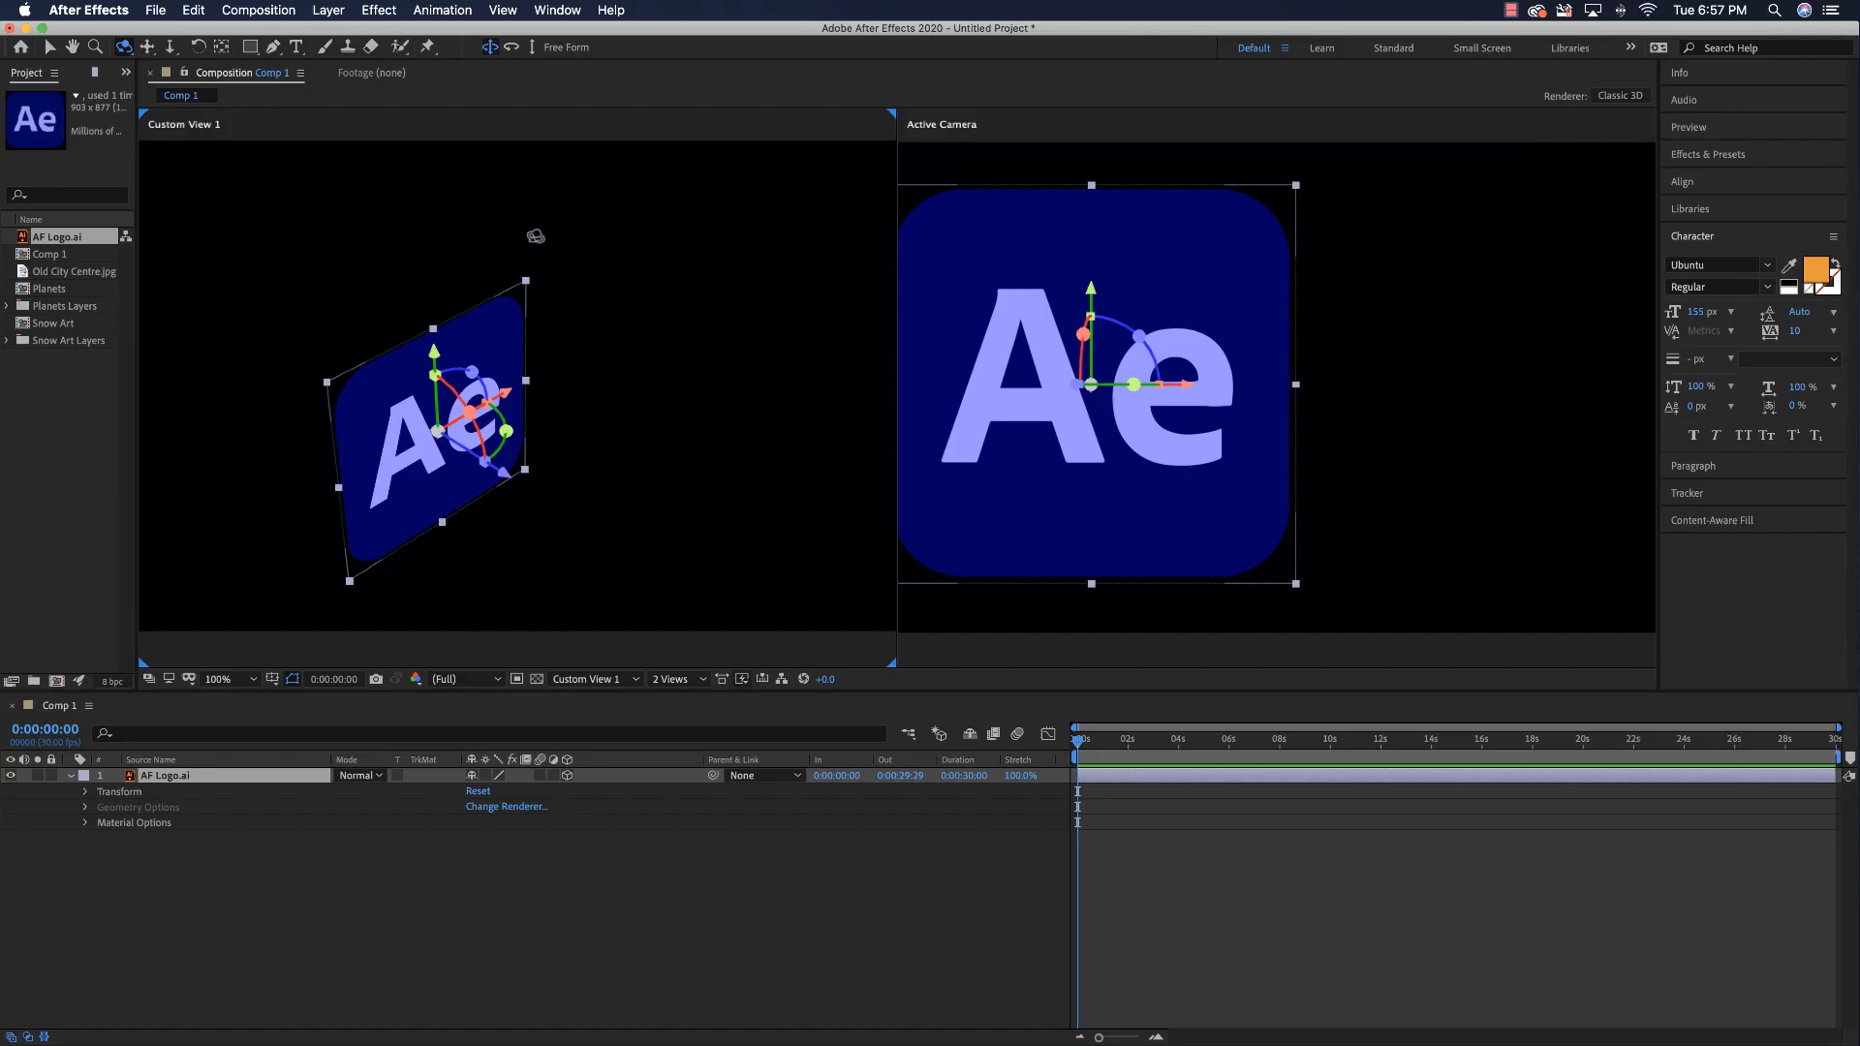
- Turn off 3D for the AF Logo layer, scale it down and move it to the composition's lower-left corner
{"action": "left_click", "coordinate": [569, 777]}
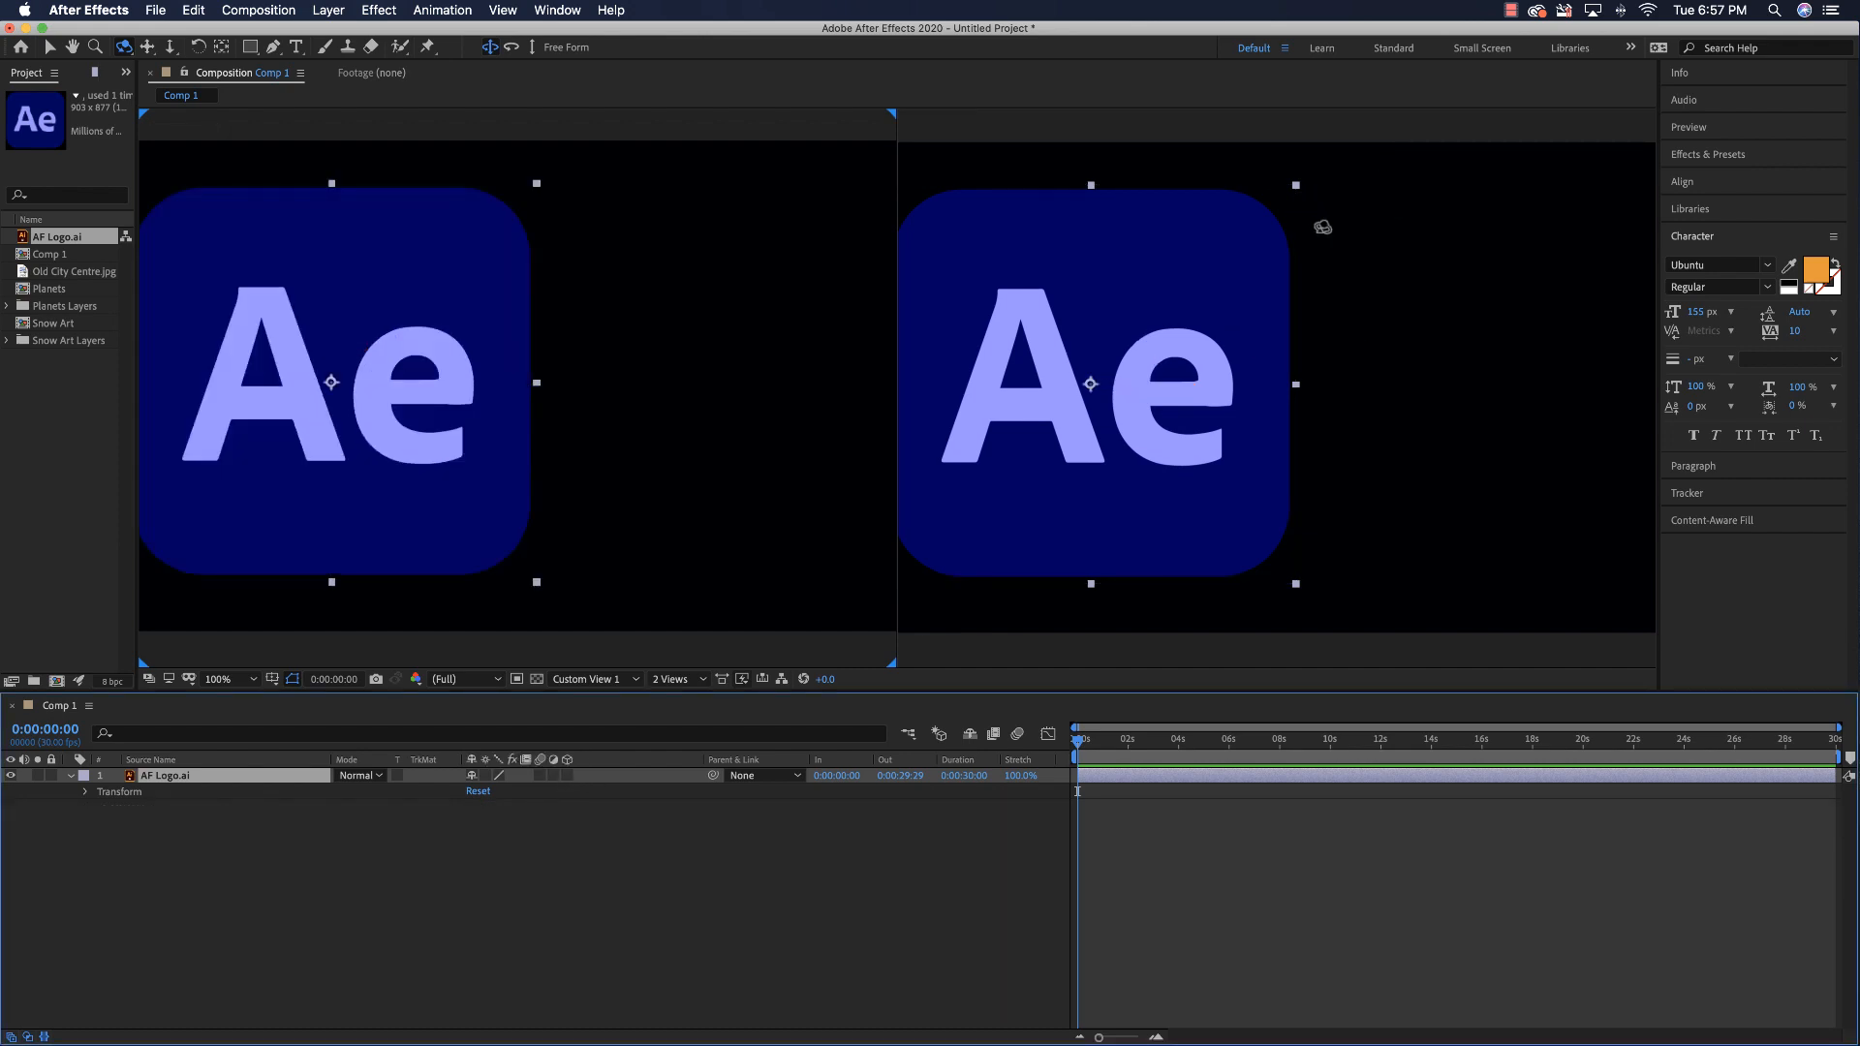
{"action": "left_click", "coordinate": [49, 47]}
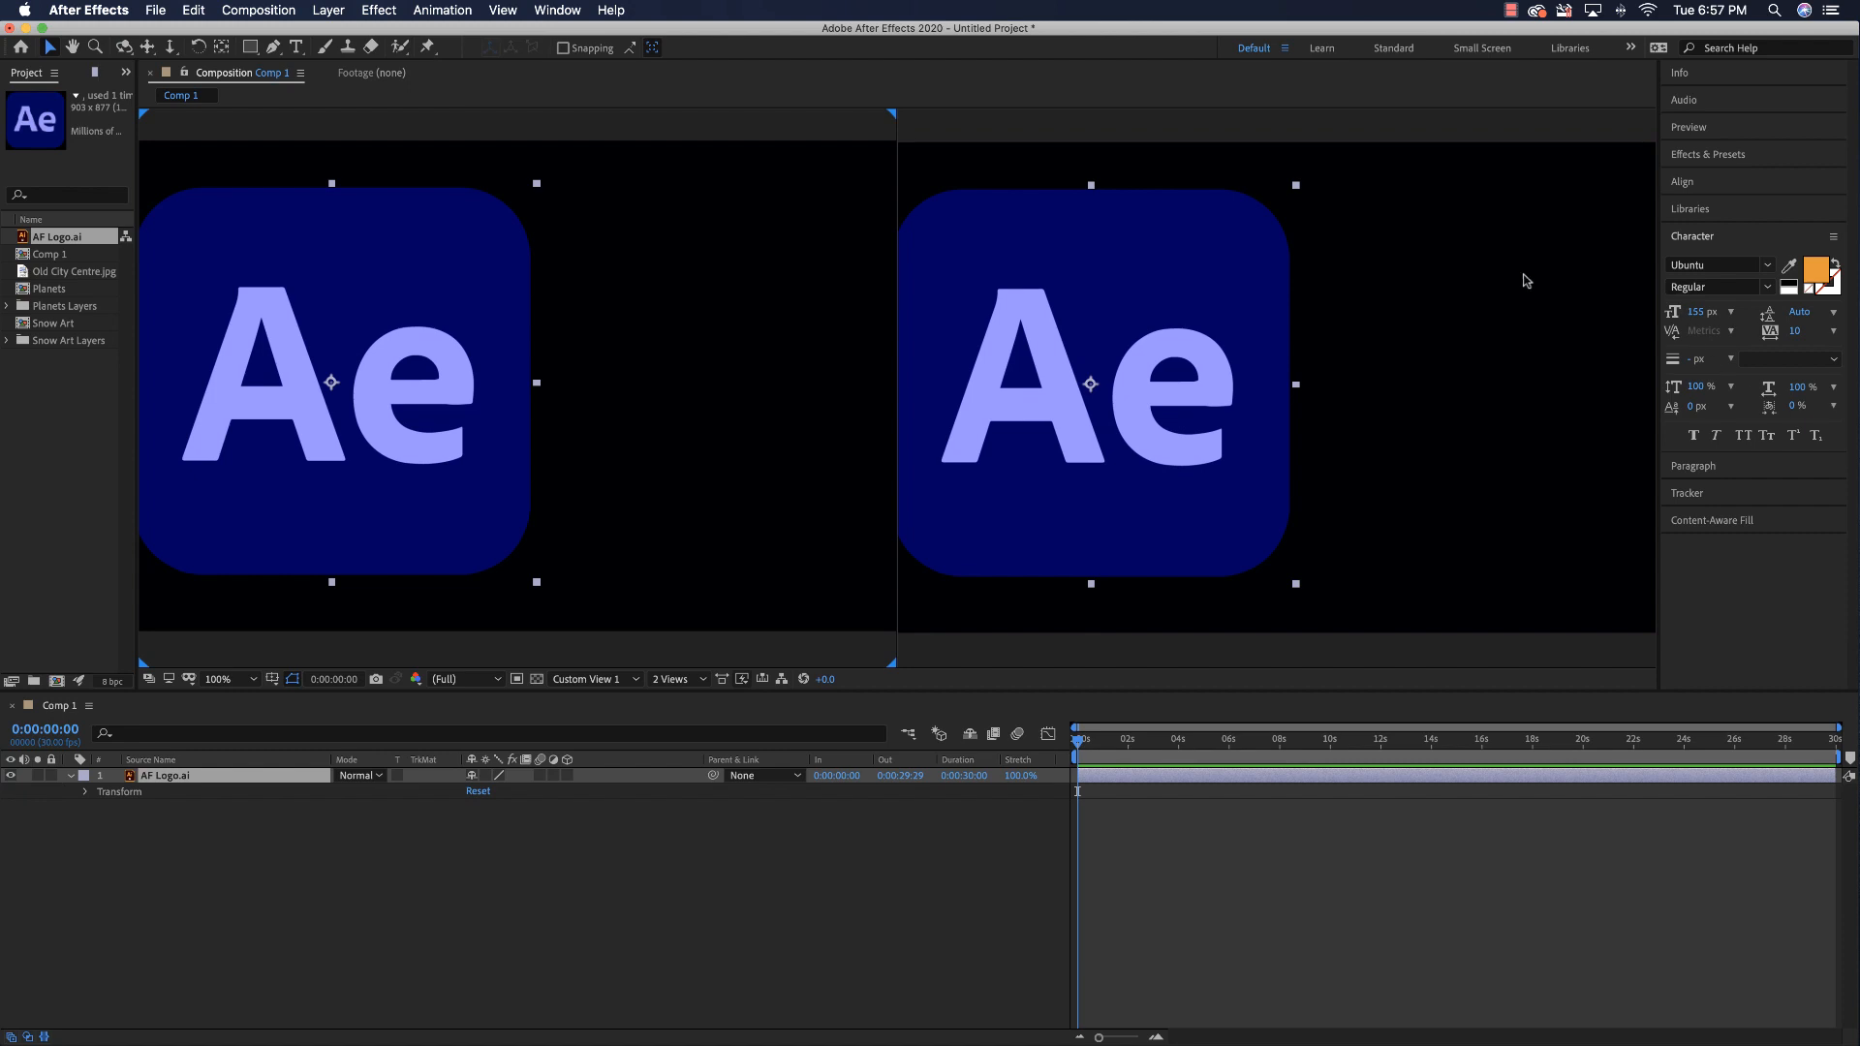
{"action": "scroll", "coordinate": [1498, 285], "scroll_direction": "down", "scroll_amount": 4}
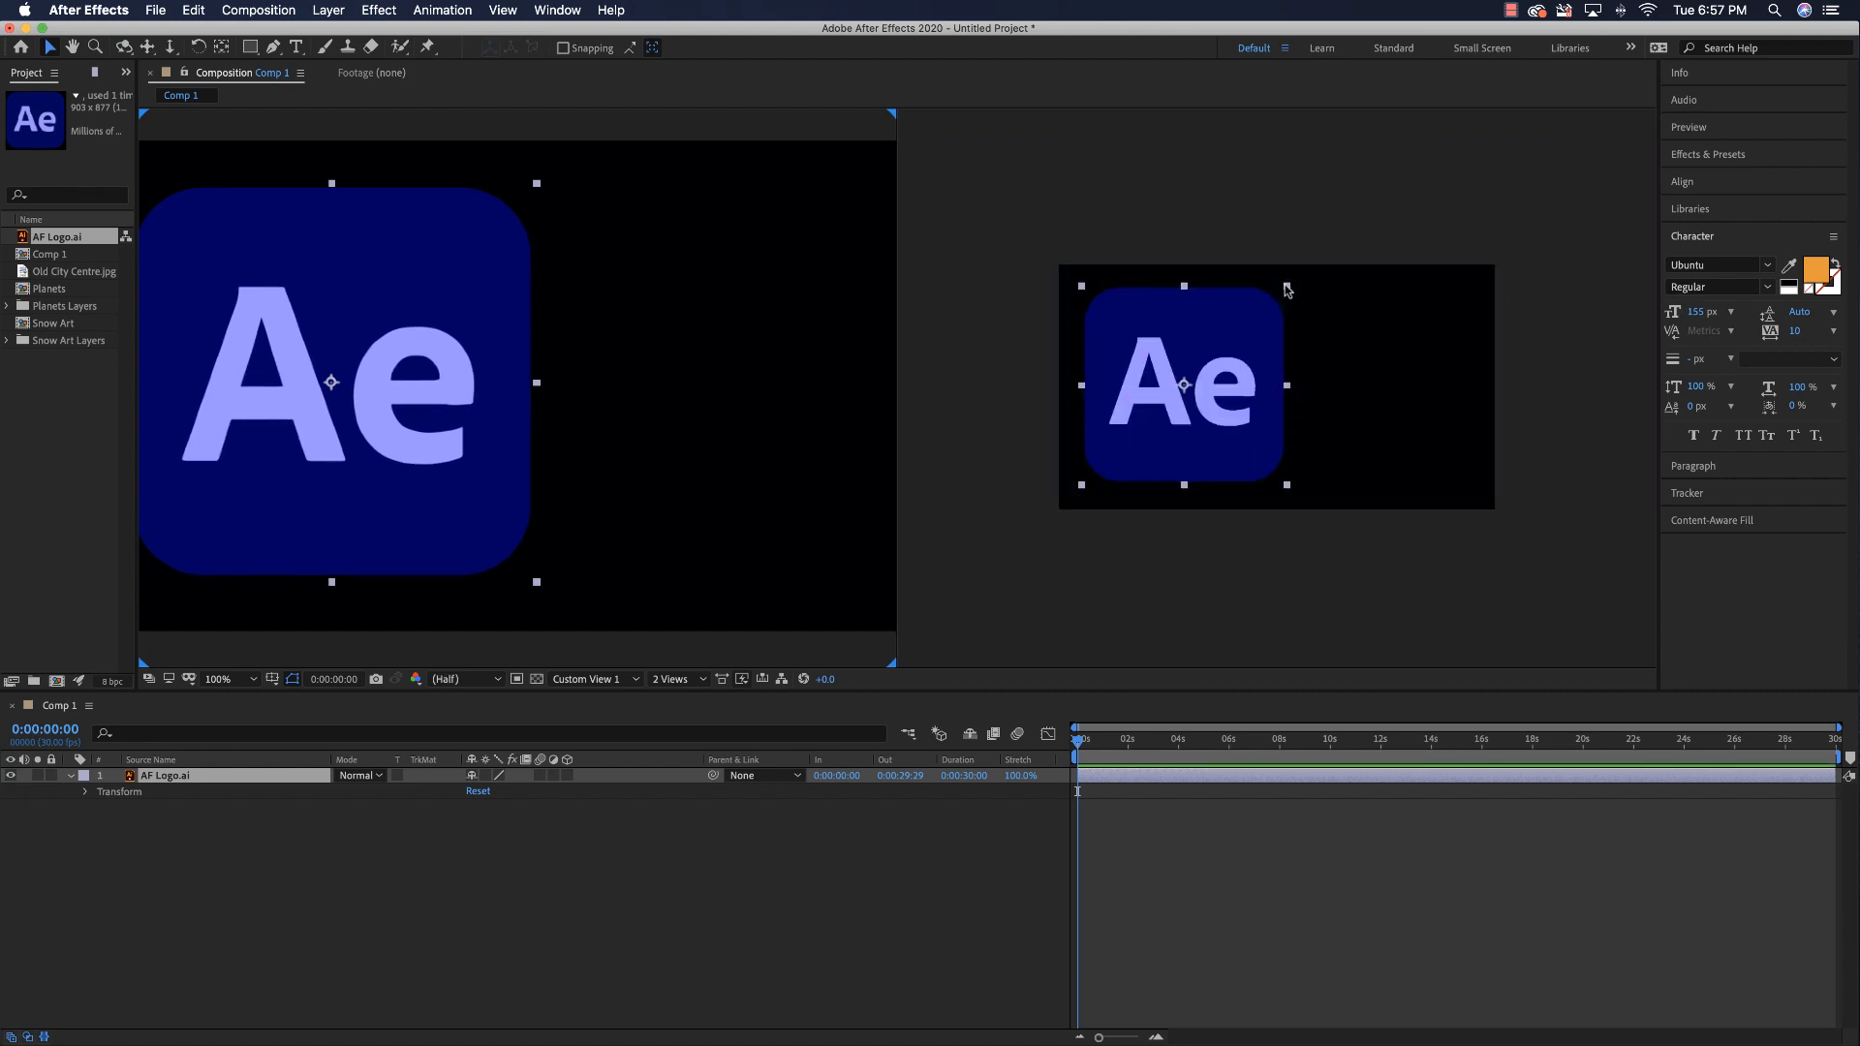
{"action": "left_click_drag", "start_coordinate": [1288, 290], "coordinate": [1253, 323]}
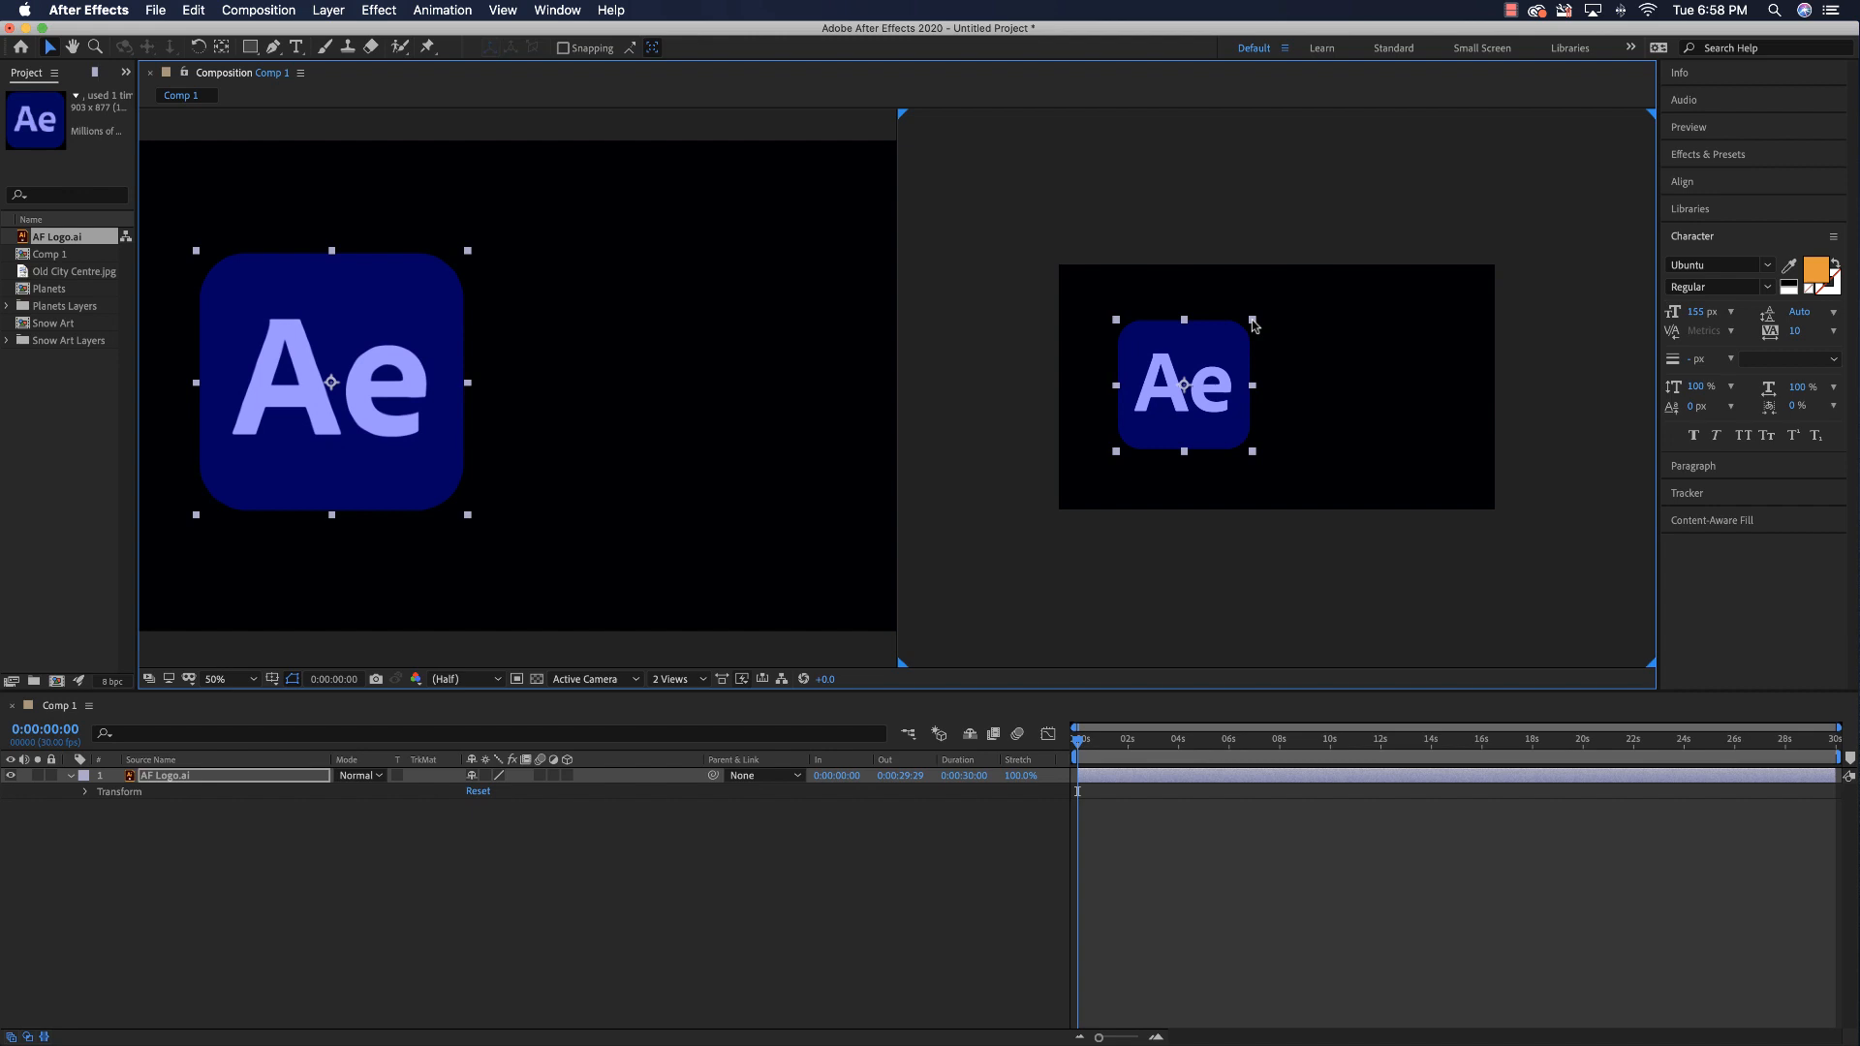
{"action": "left_click_drag", "start_coordinate": [1255, 324], "coordinate": [1122, 457]}
- Add a text layer reading "After" beside the logo in the Active Camera view at 100% zoom
{"action": "key", "text": "comma"}
{"action": "key", "text": "slash"}
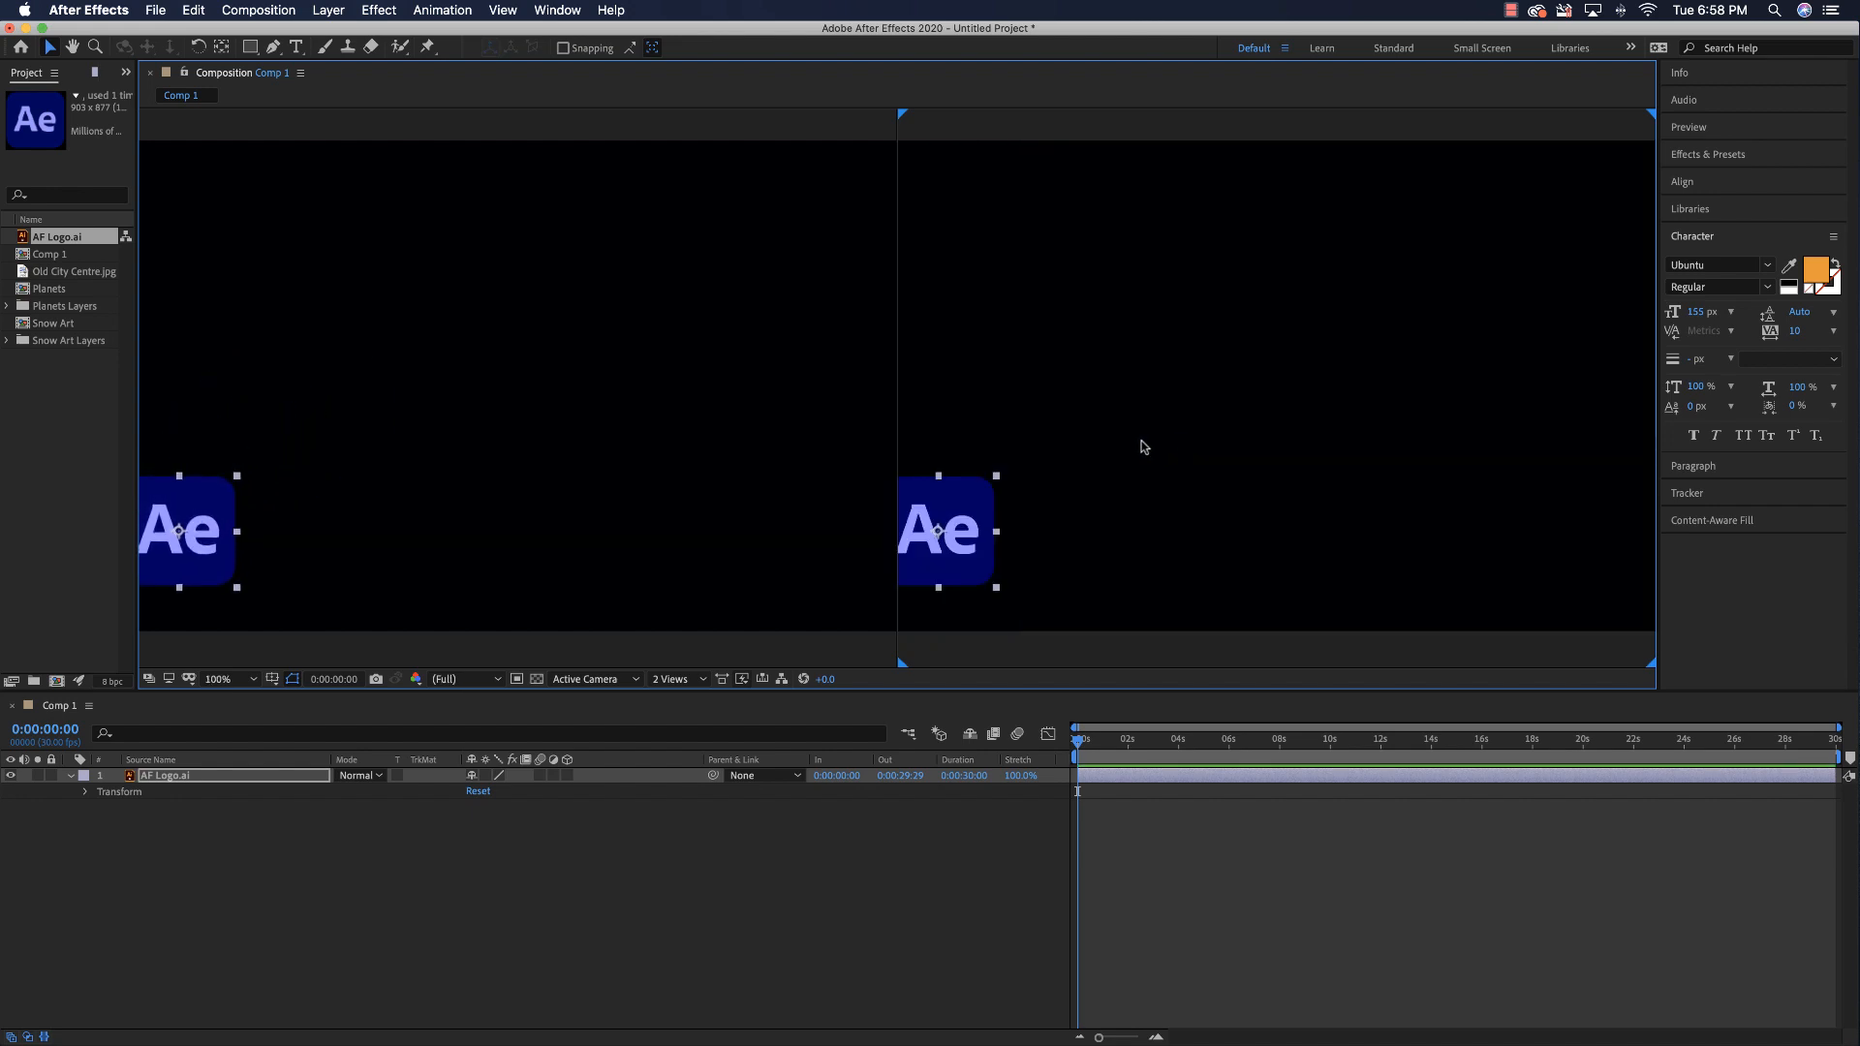
{"action": "key", "text": "h"}
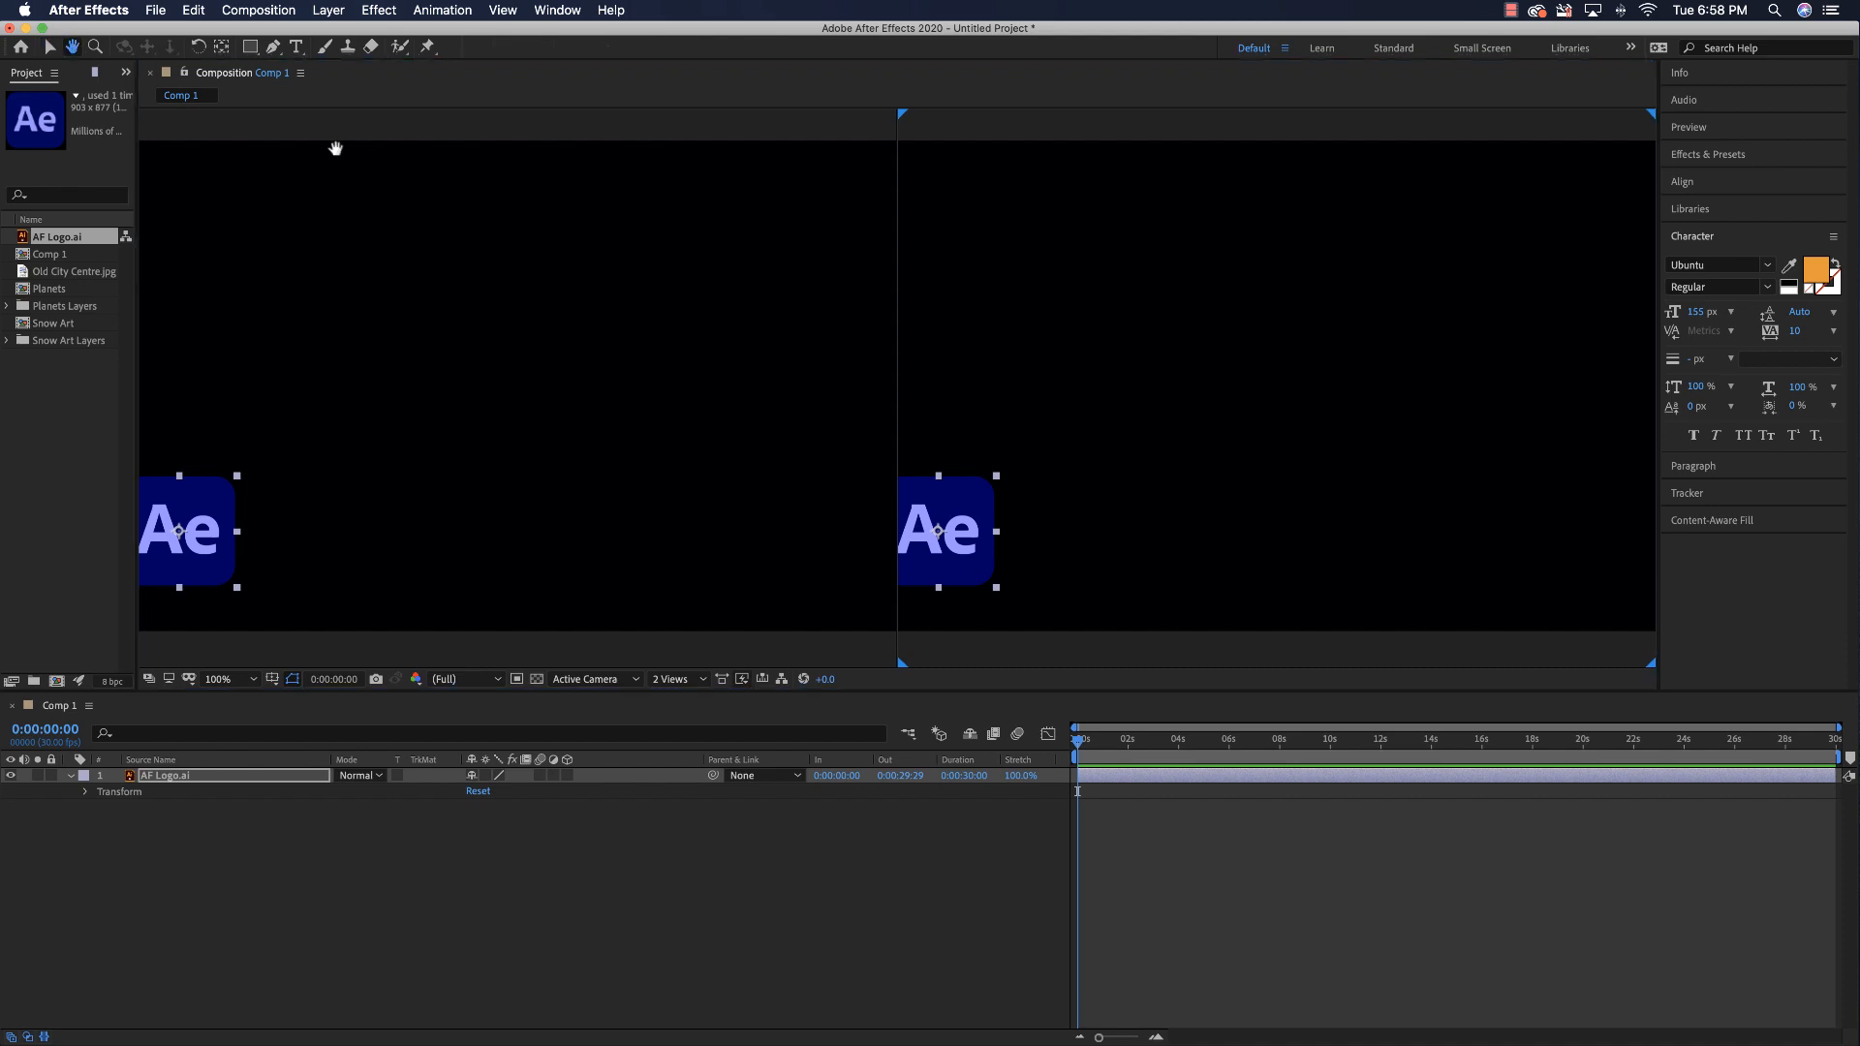
{"action": "left_click_drag", "start_coordinate": [1070, 433], "coordinate": [1172, 432]}
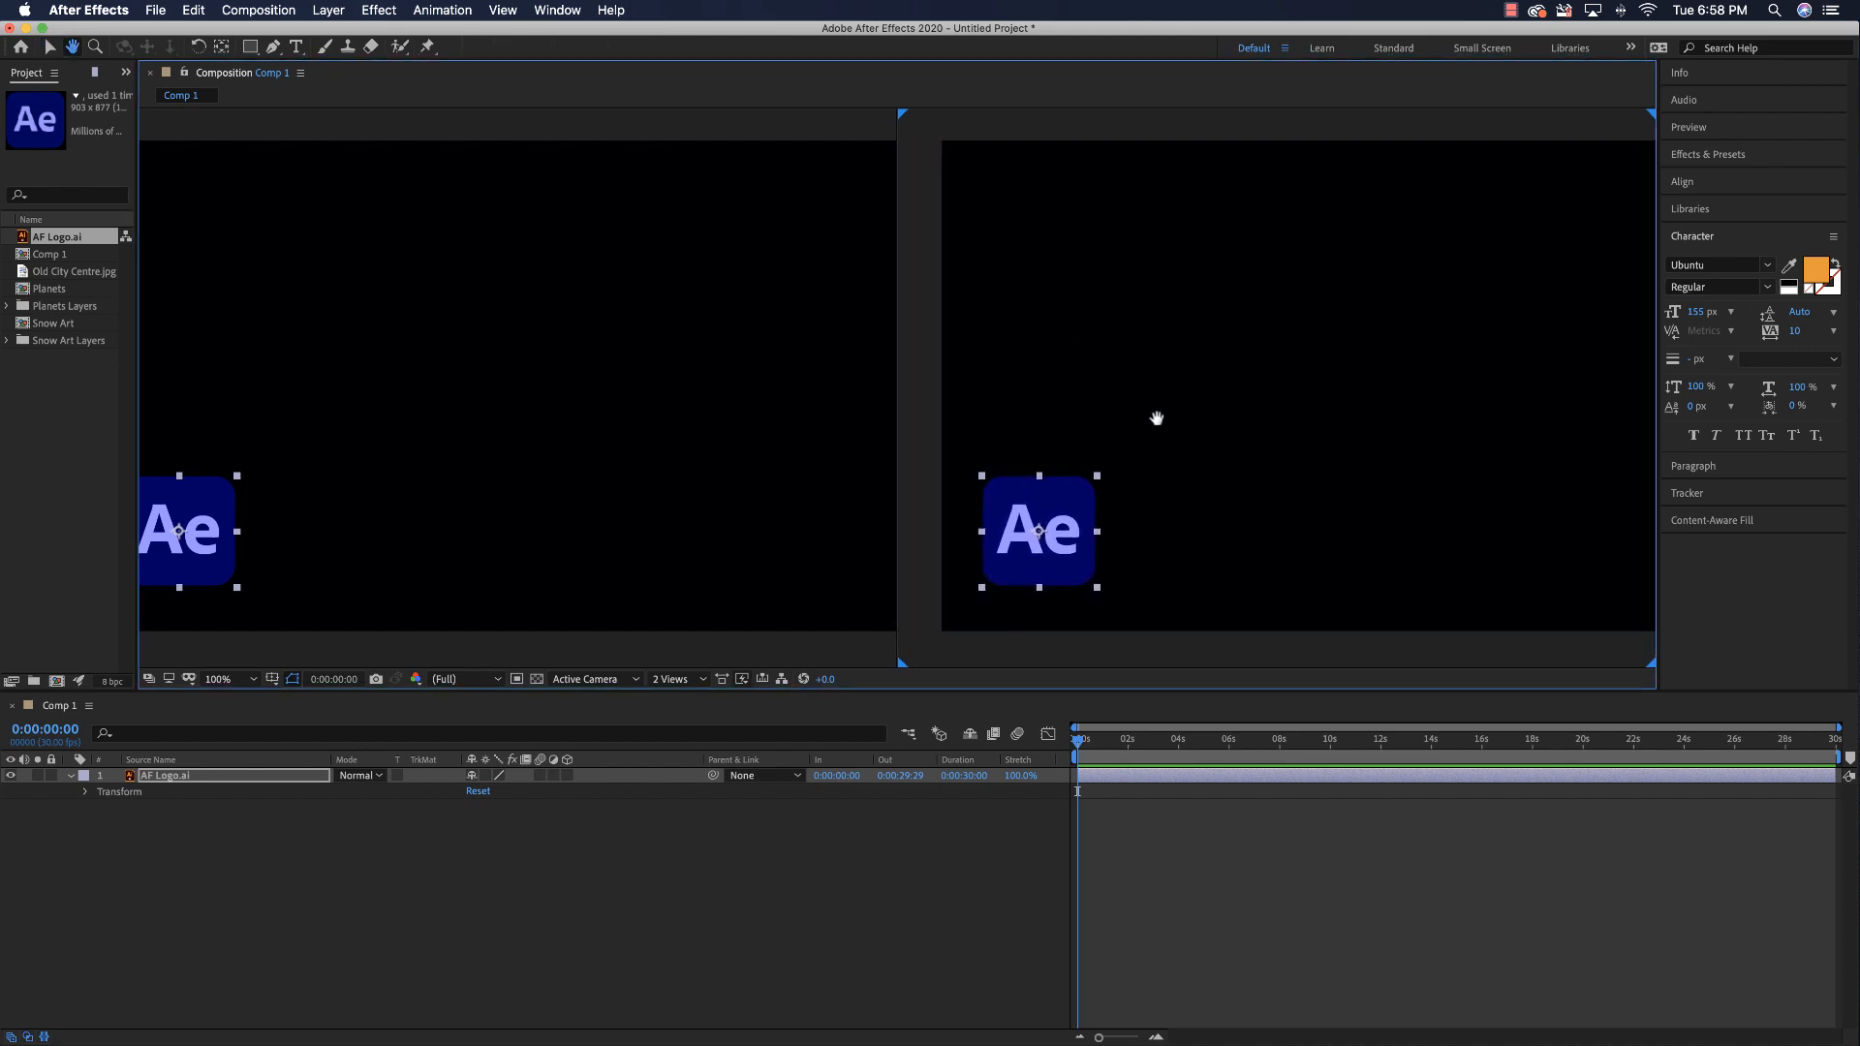
{"action": "left_click", "coordinate": [297, 49]}
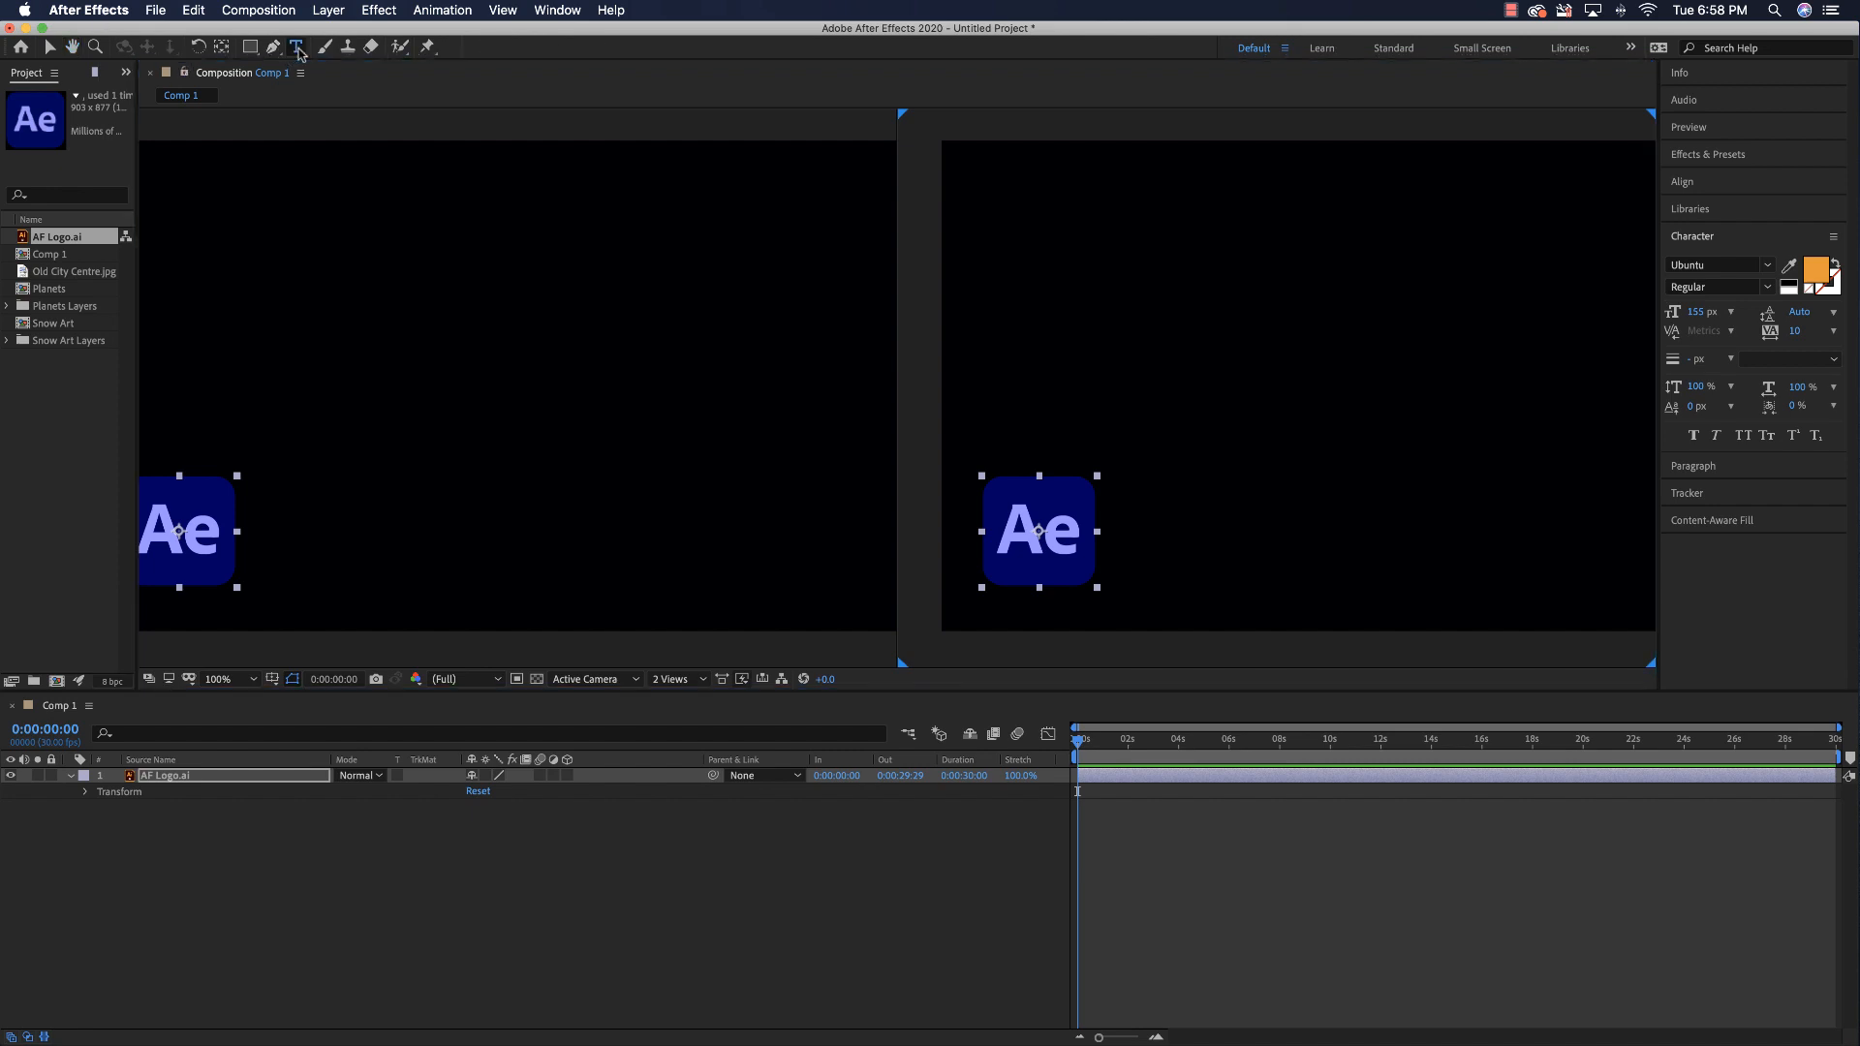
{"action": "left_click", "coordinate": [451, 906]}
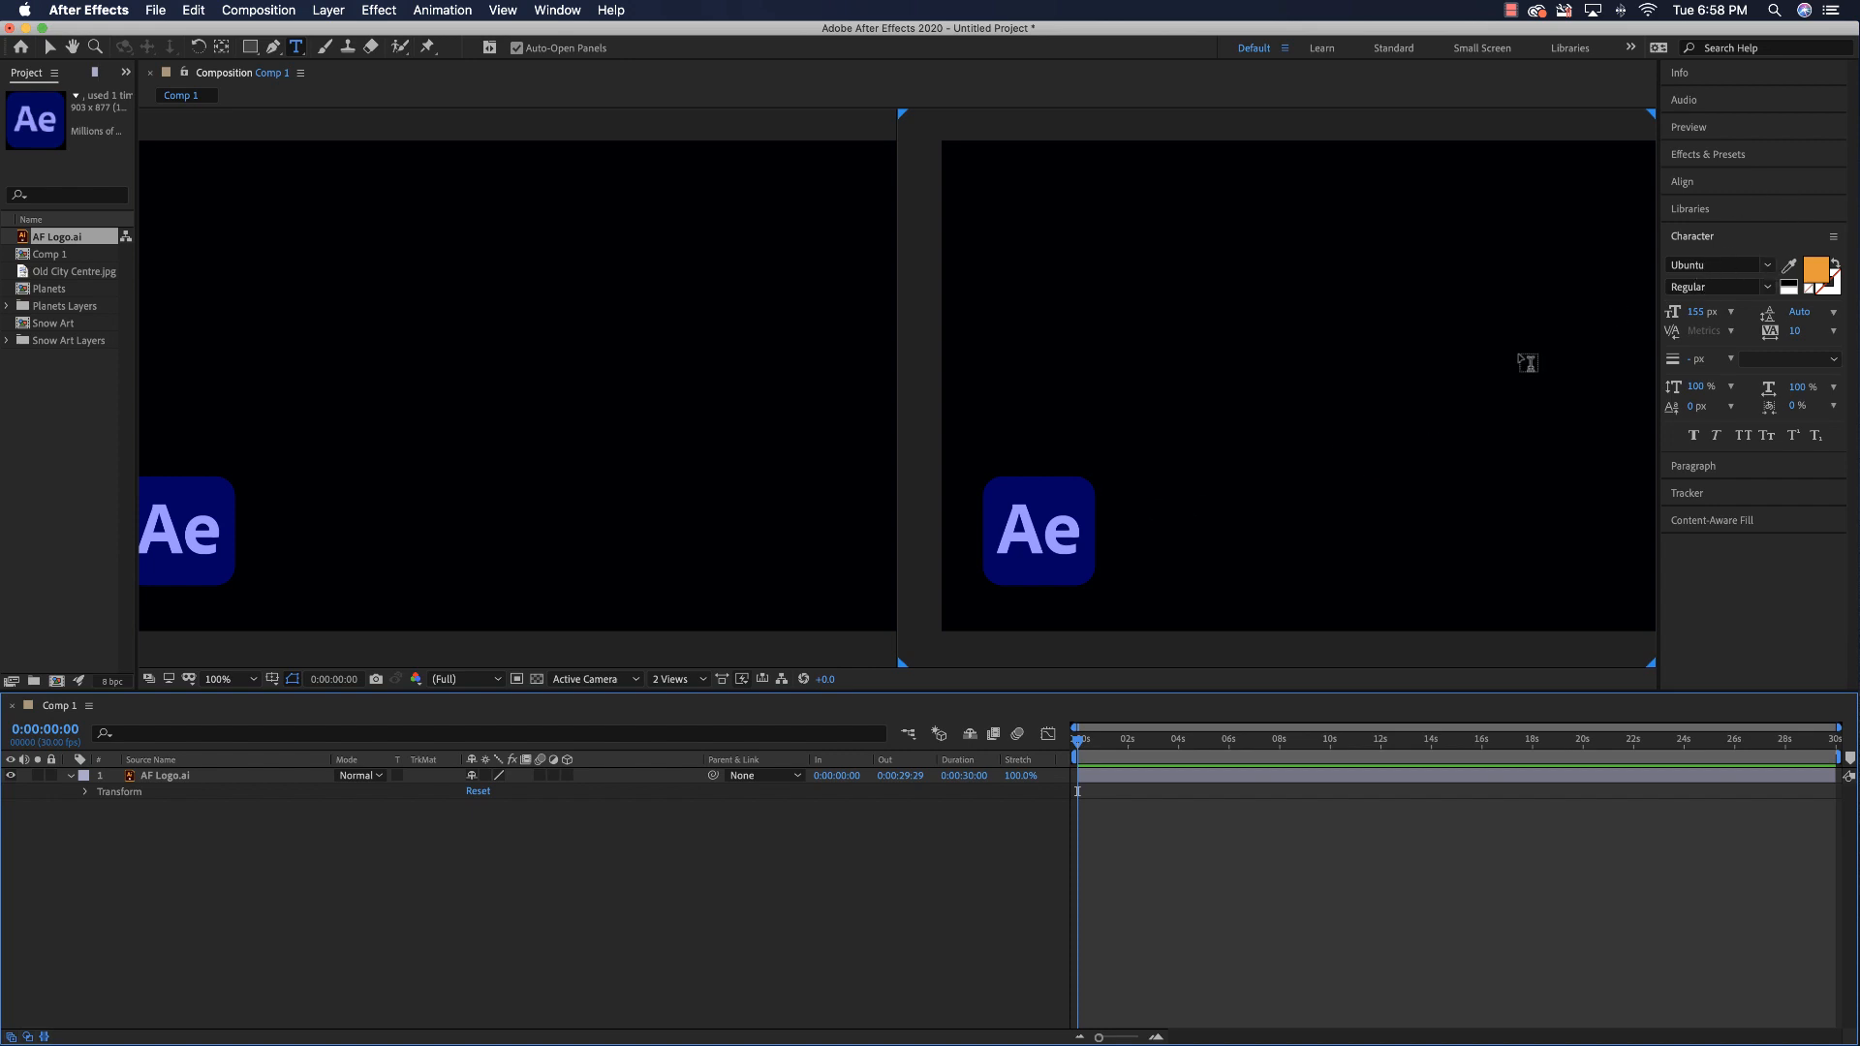
{"action": "left_click", "coordinate": [1116, 499]}
{"action": "type", "text": "After"}
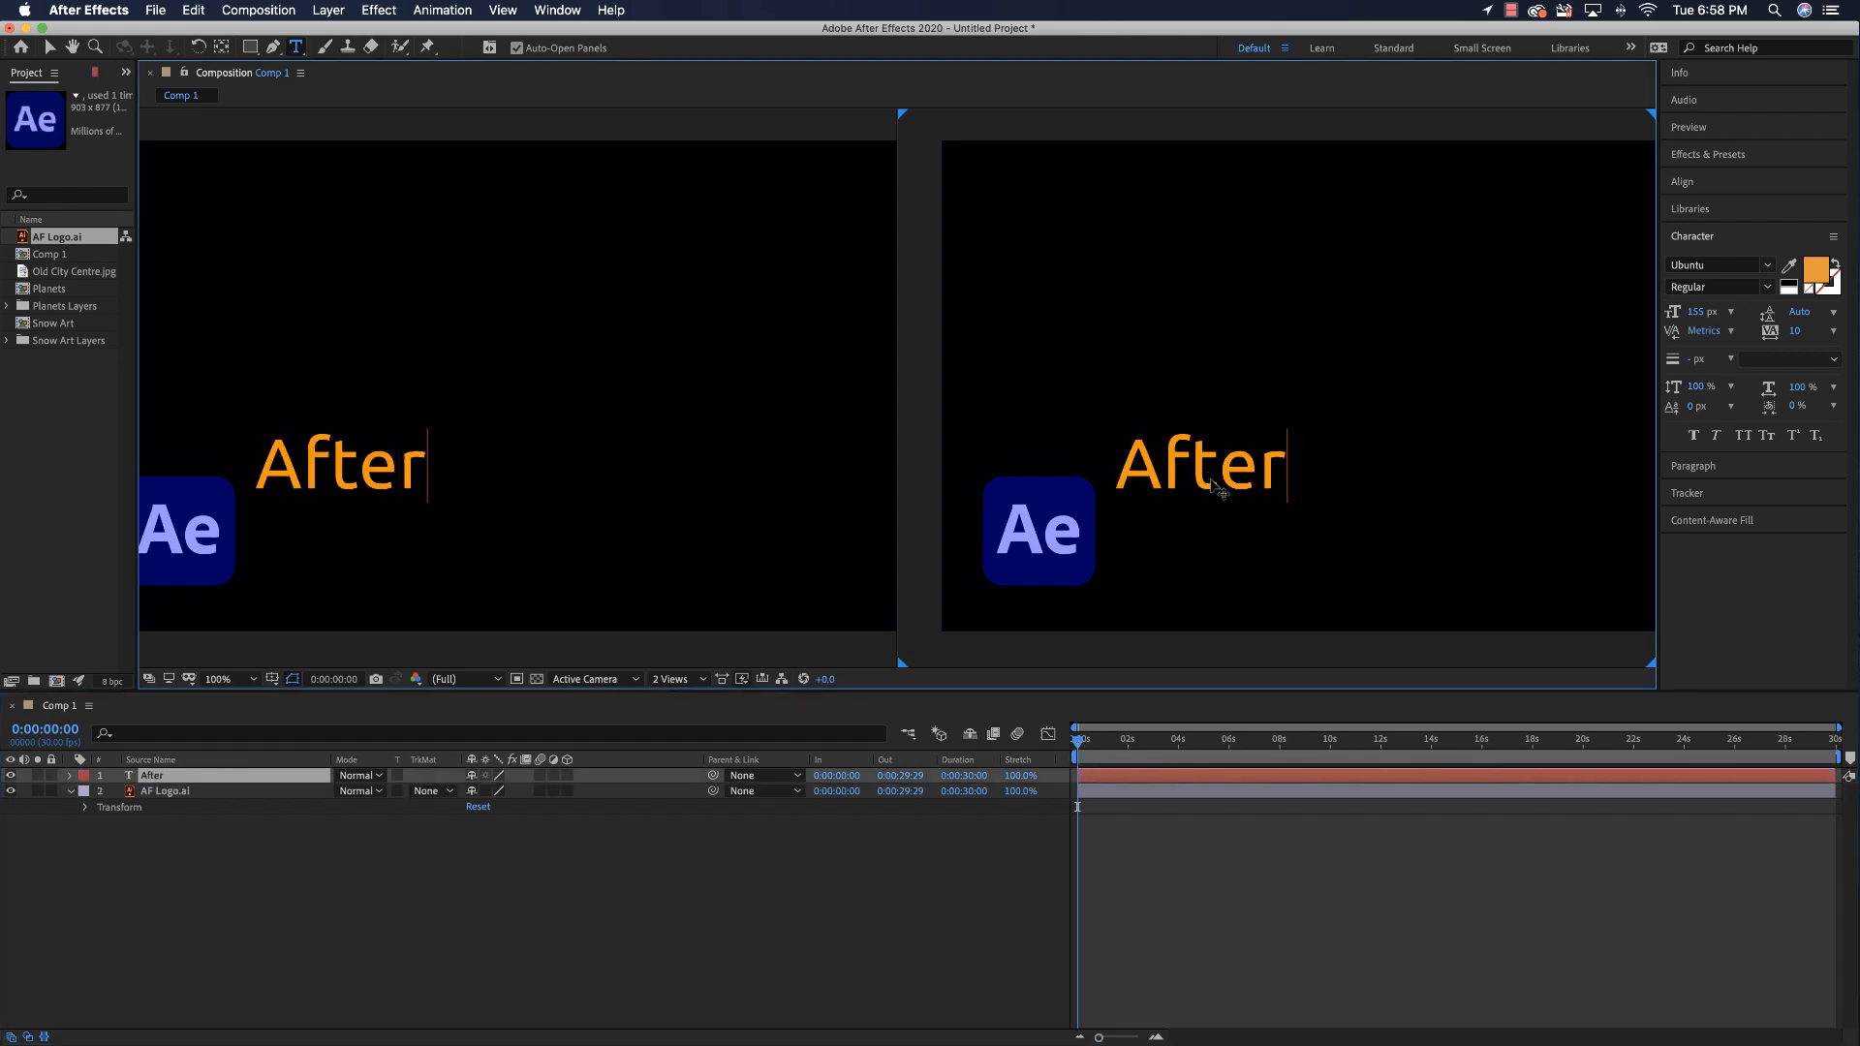
- Recolour the "After" text with the light purple 9995FE sampled from the logo's lettering
{"action": "left_click_drag", "start_coordinate": [1286, 465], "coordinate": [1072, 462]}
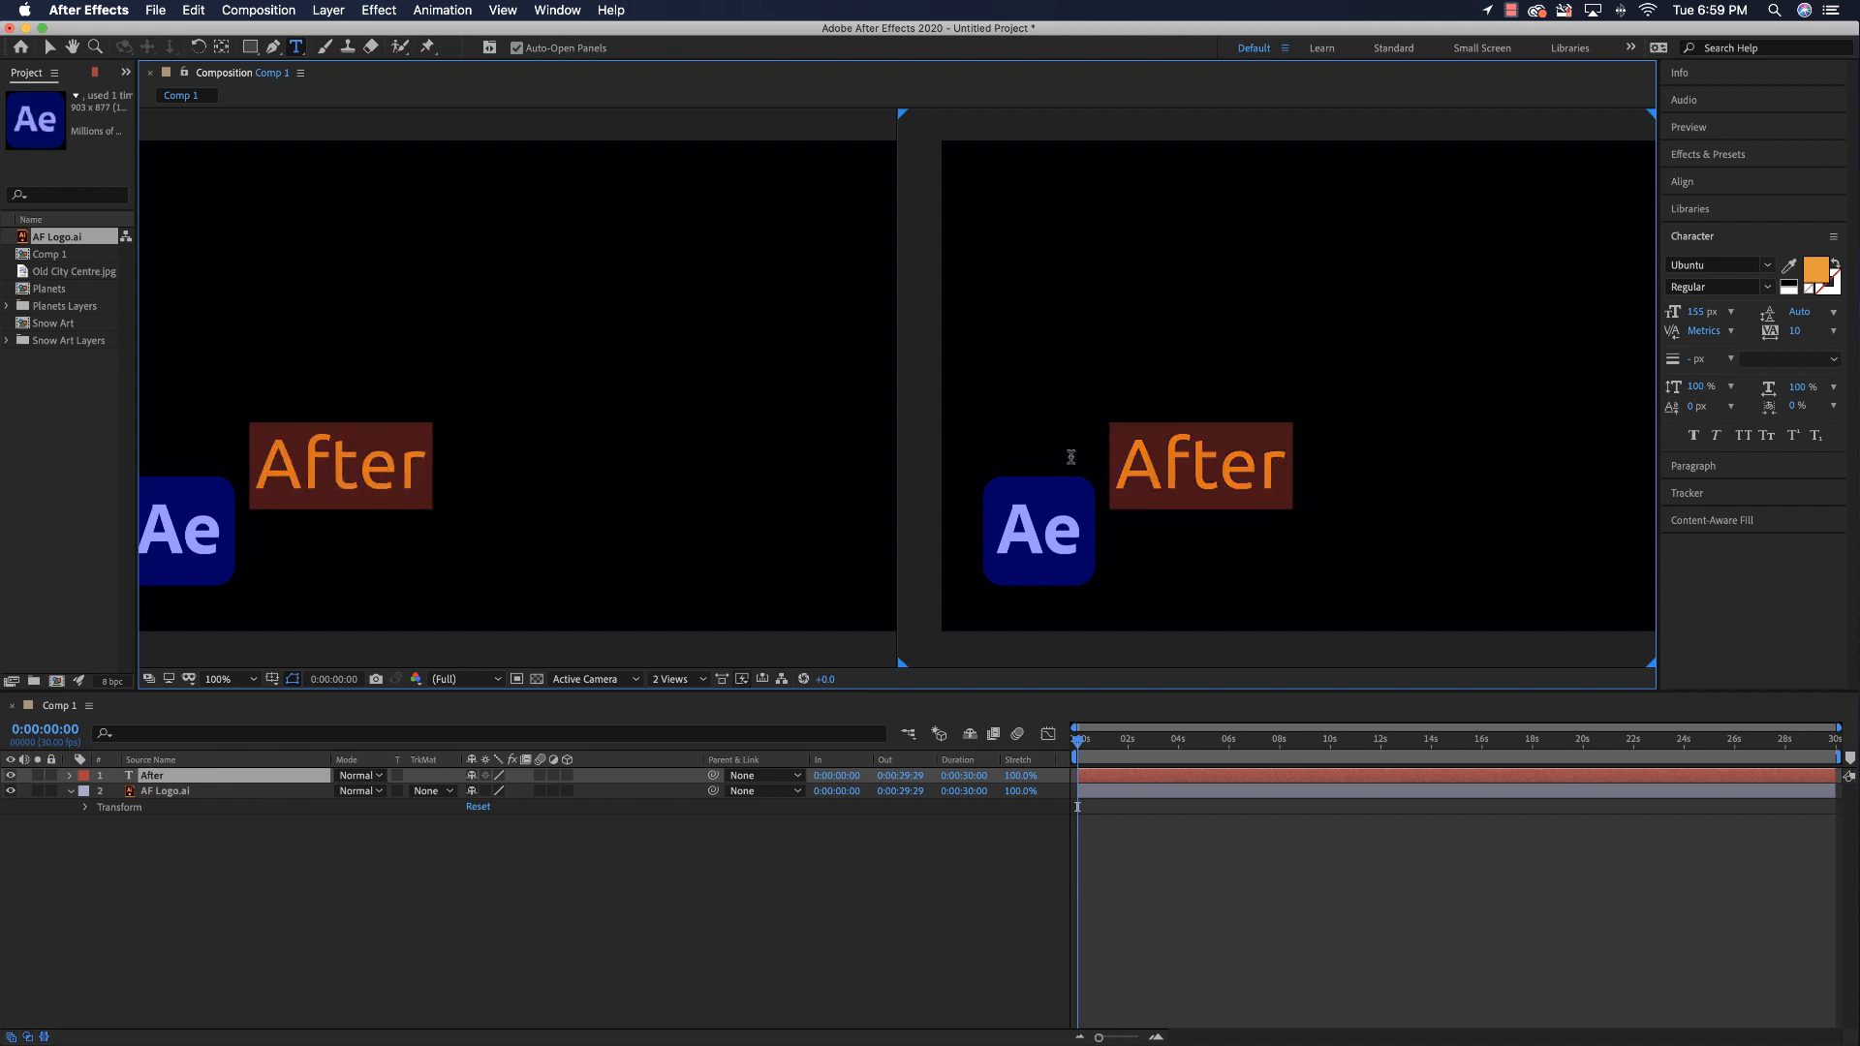
{"action": "left_click", "coordinate": [1815, 270]}
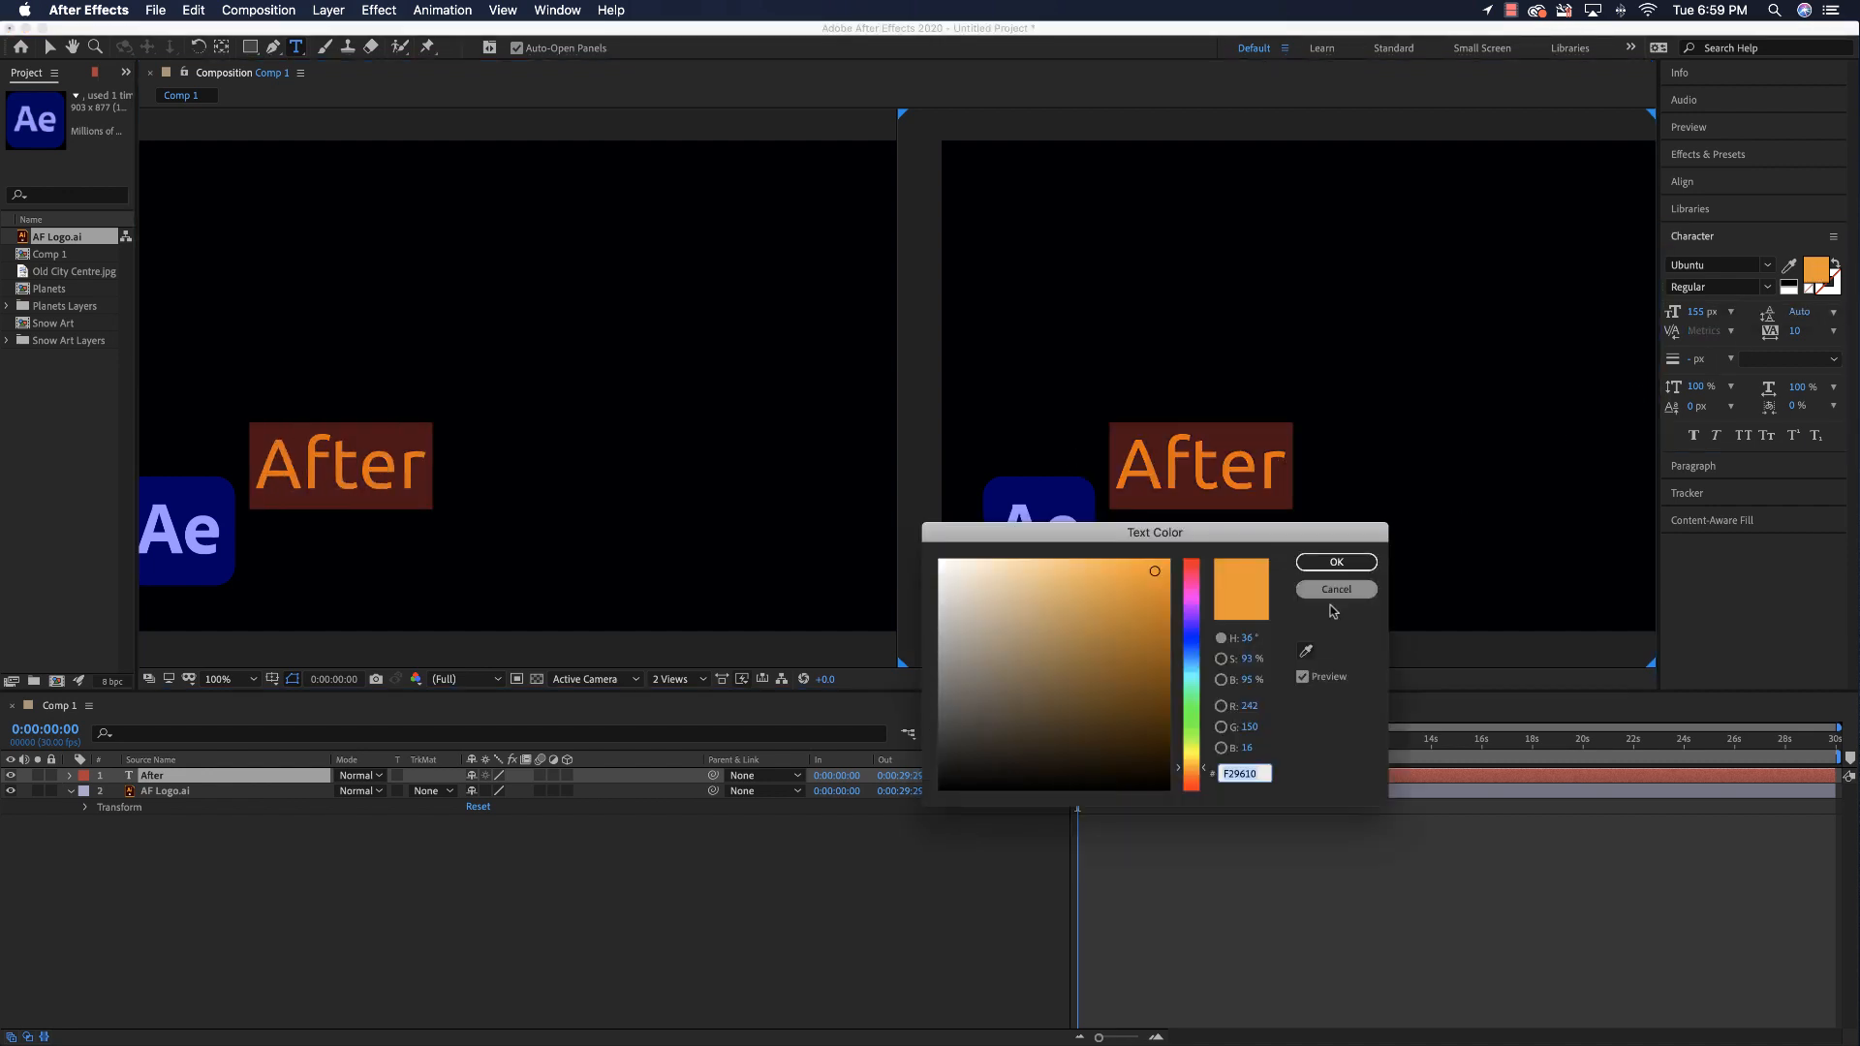
{"action": "left_click", "coordinate": [1307, 654]}
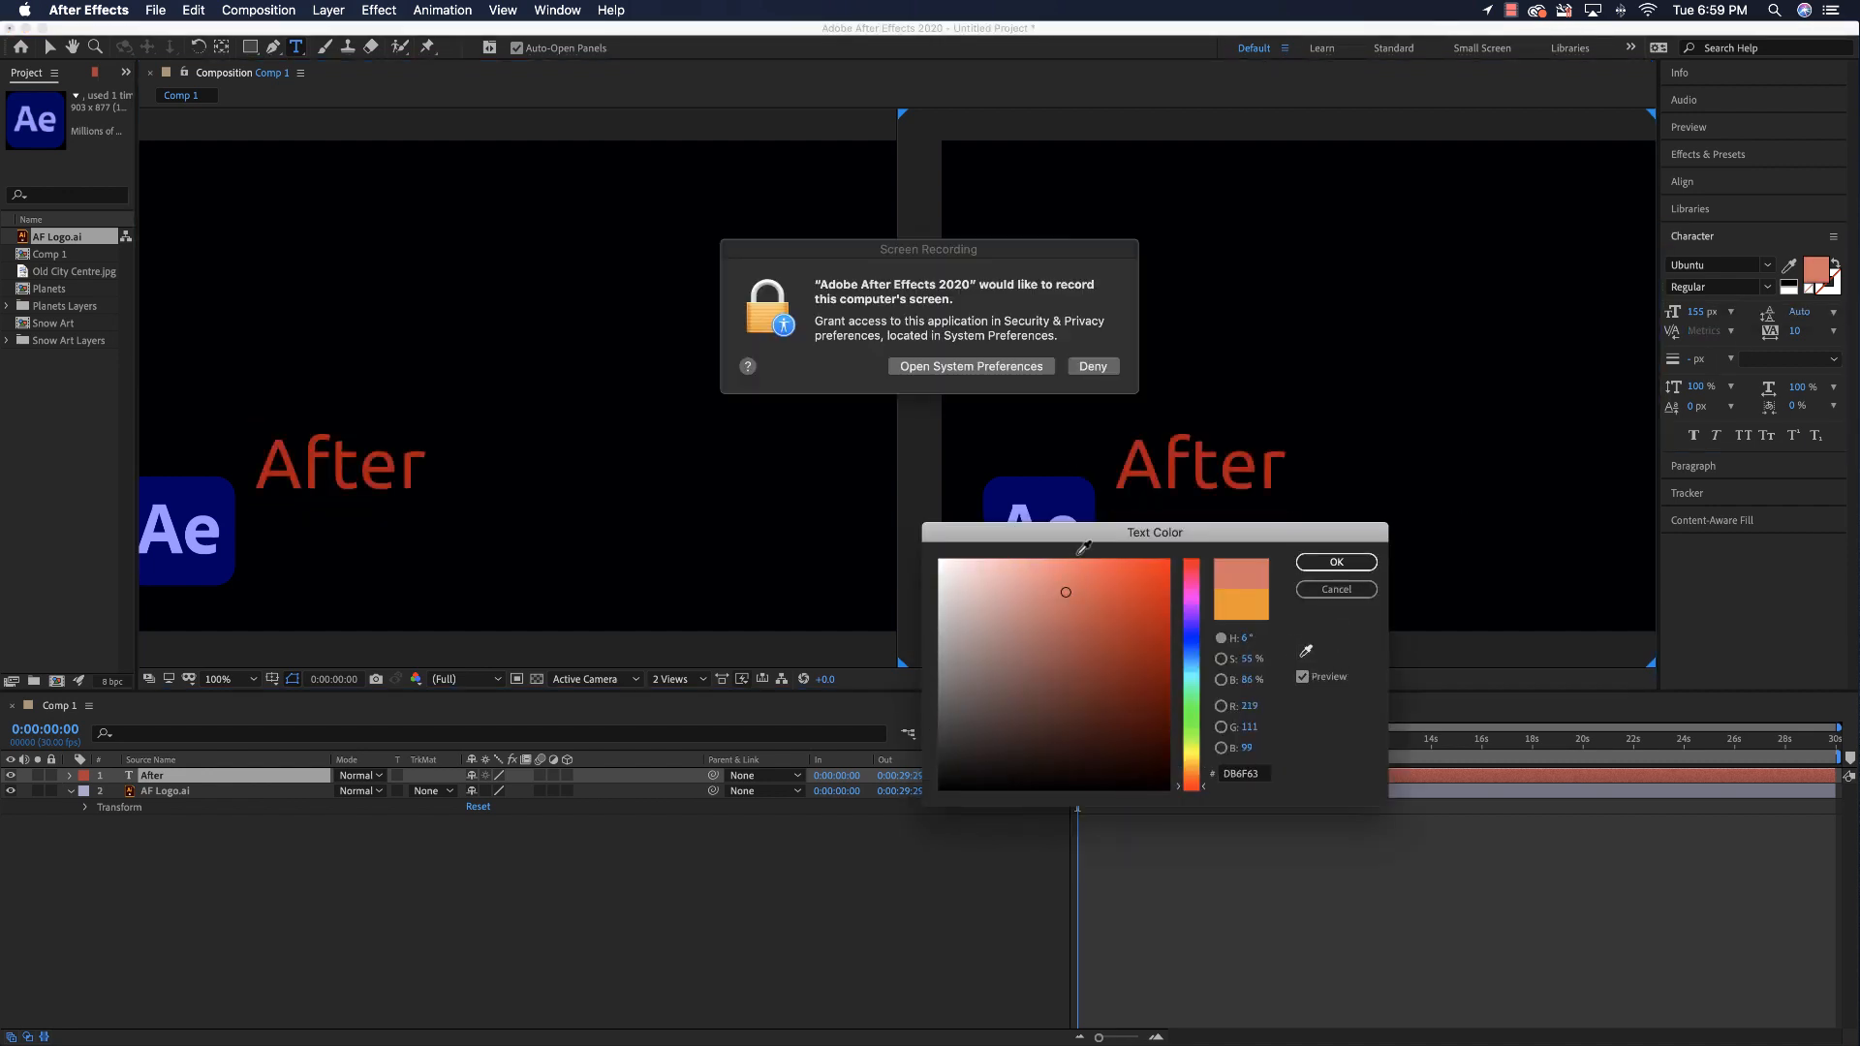
{"action": "left_click", "coordinate": [1105, 362]}
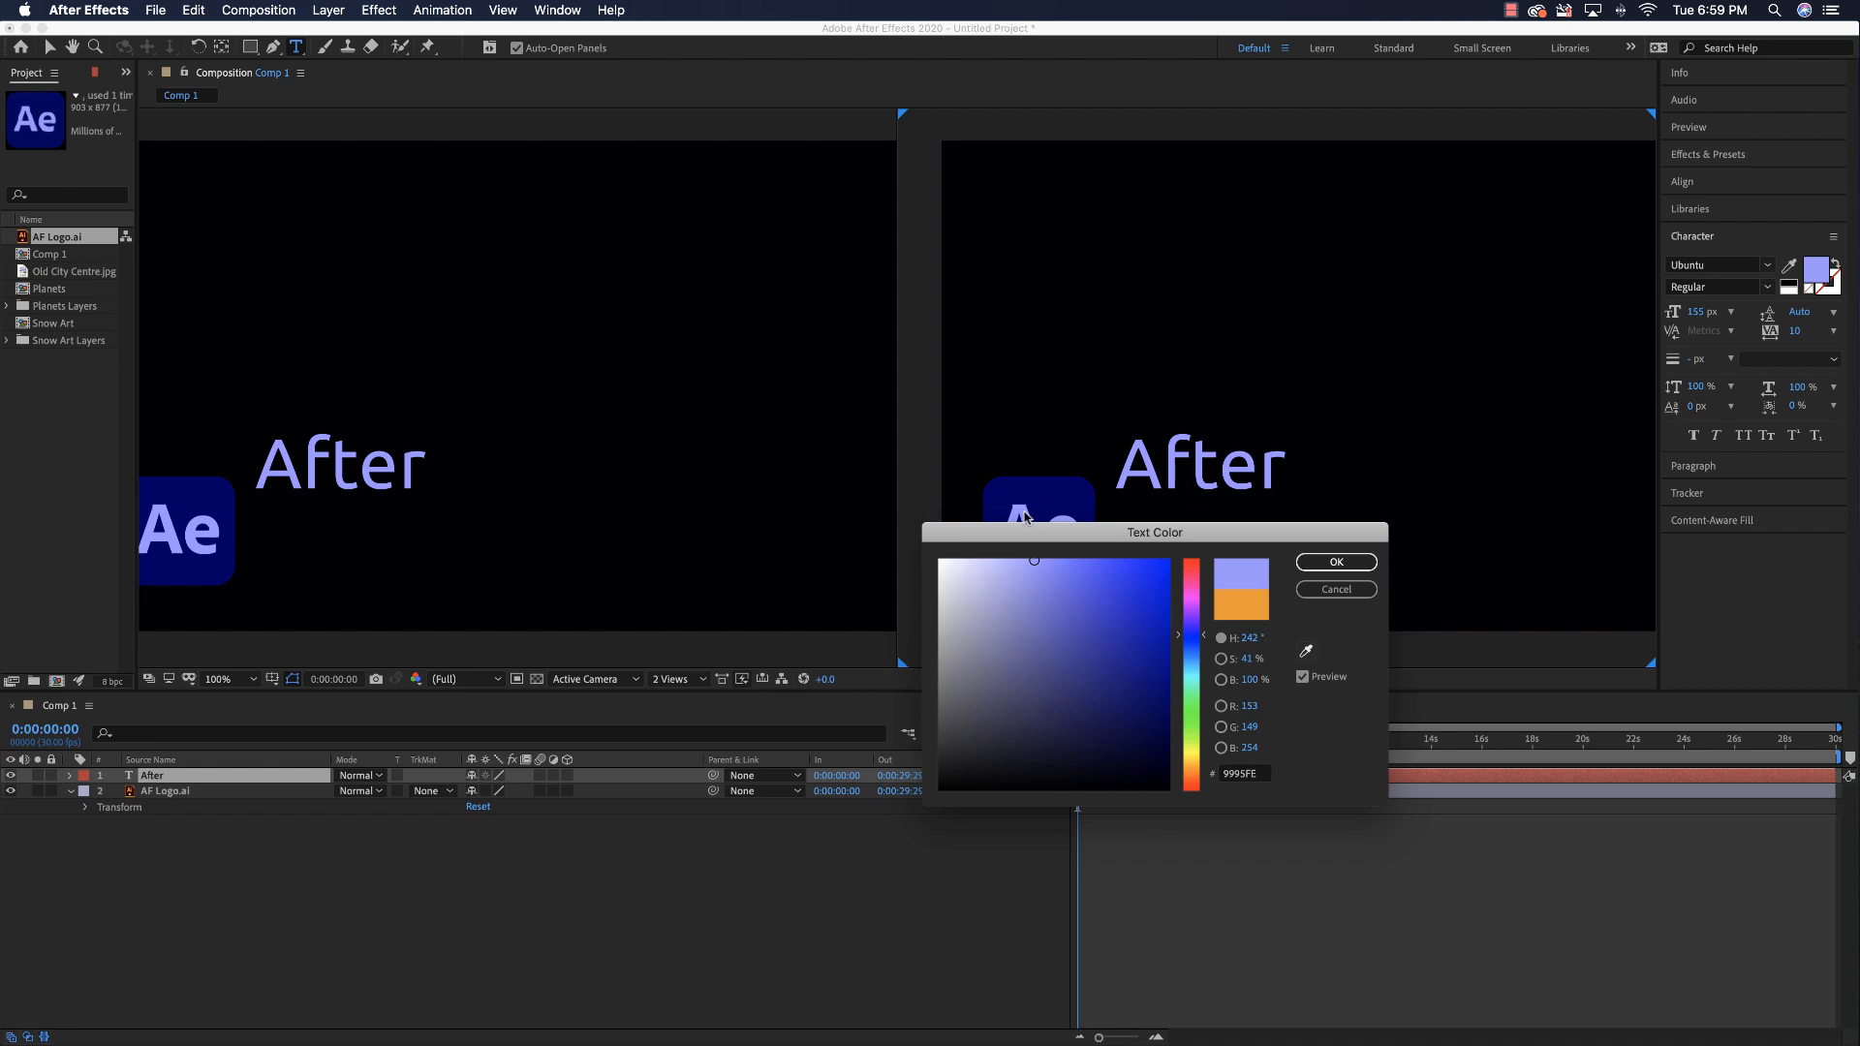
{"action": "left_click", "coordinate": [1226, 491]}
{"action": "left_click", "coordinate": [1328, 564]}
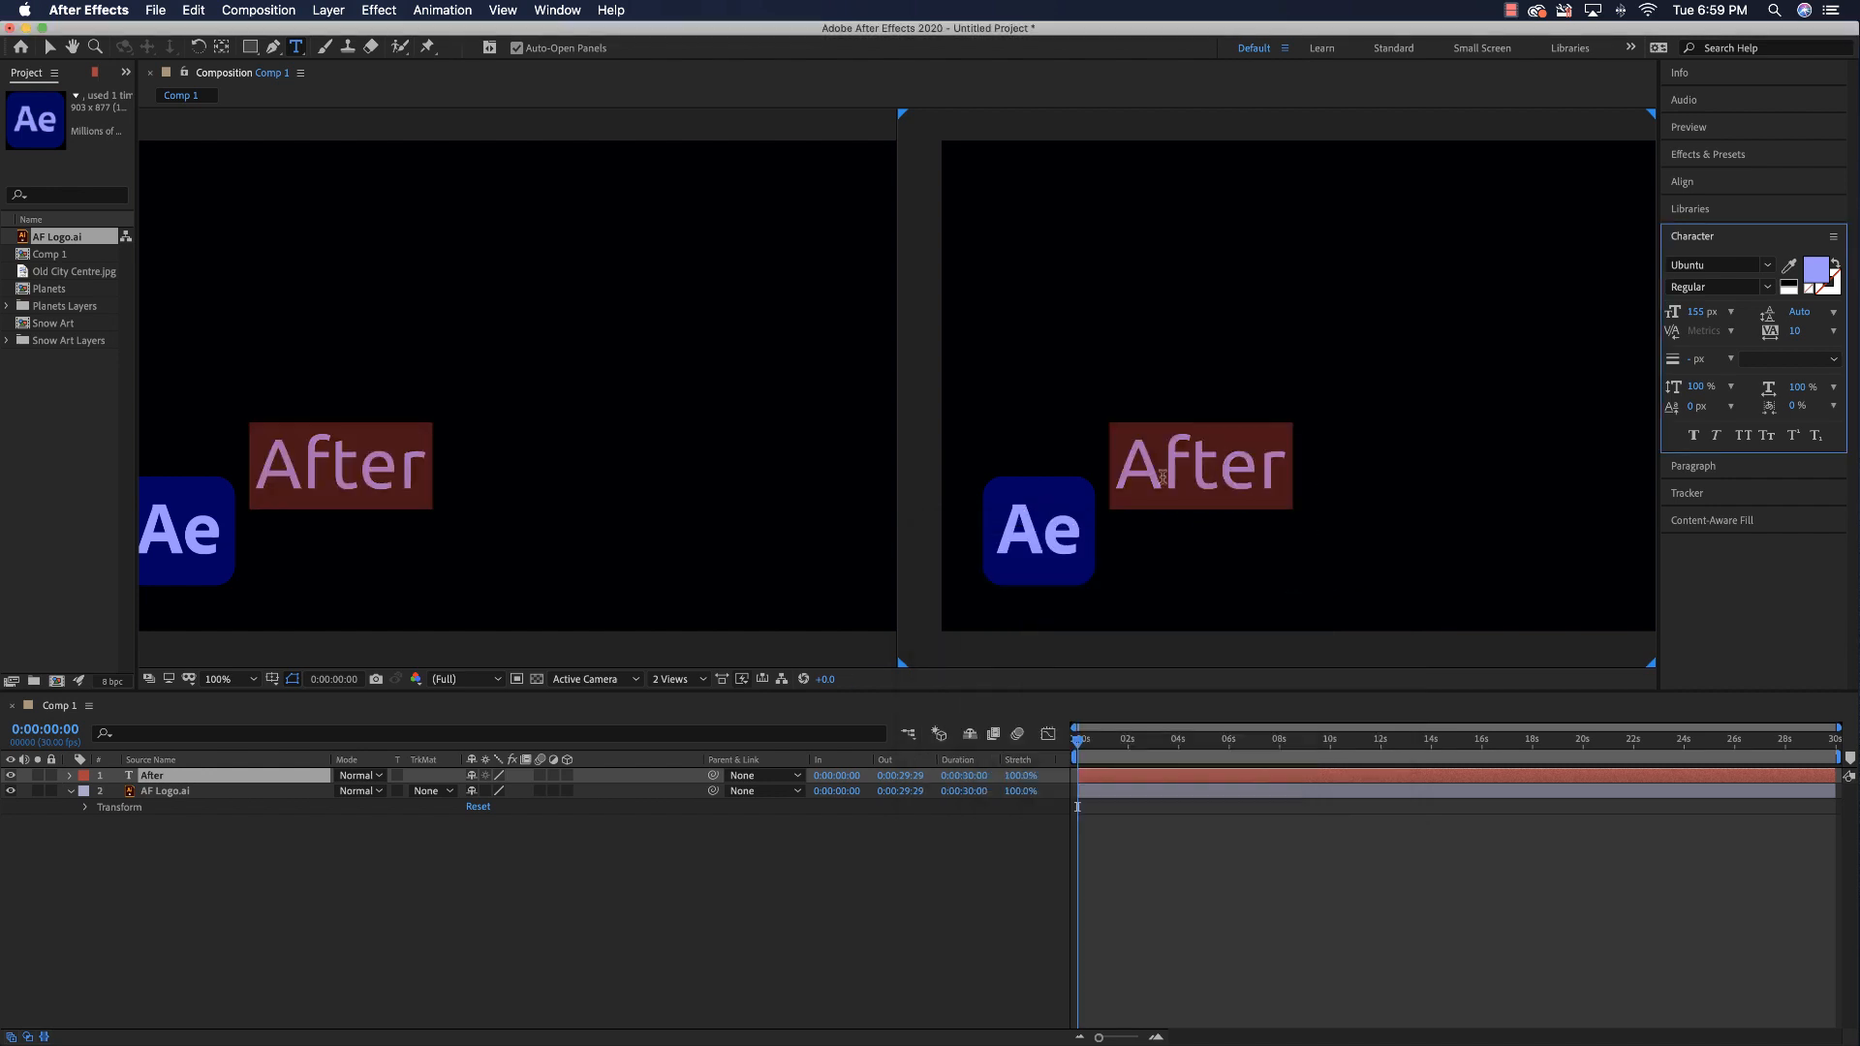
- Add a separate text layer reading "Effects" directly below the "After" text
{"action": "left_click", "coordinate": [855, 904]}
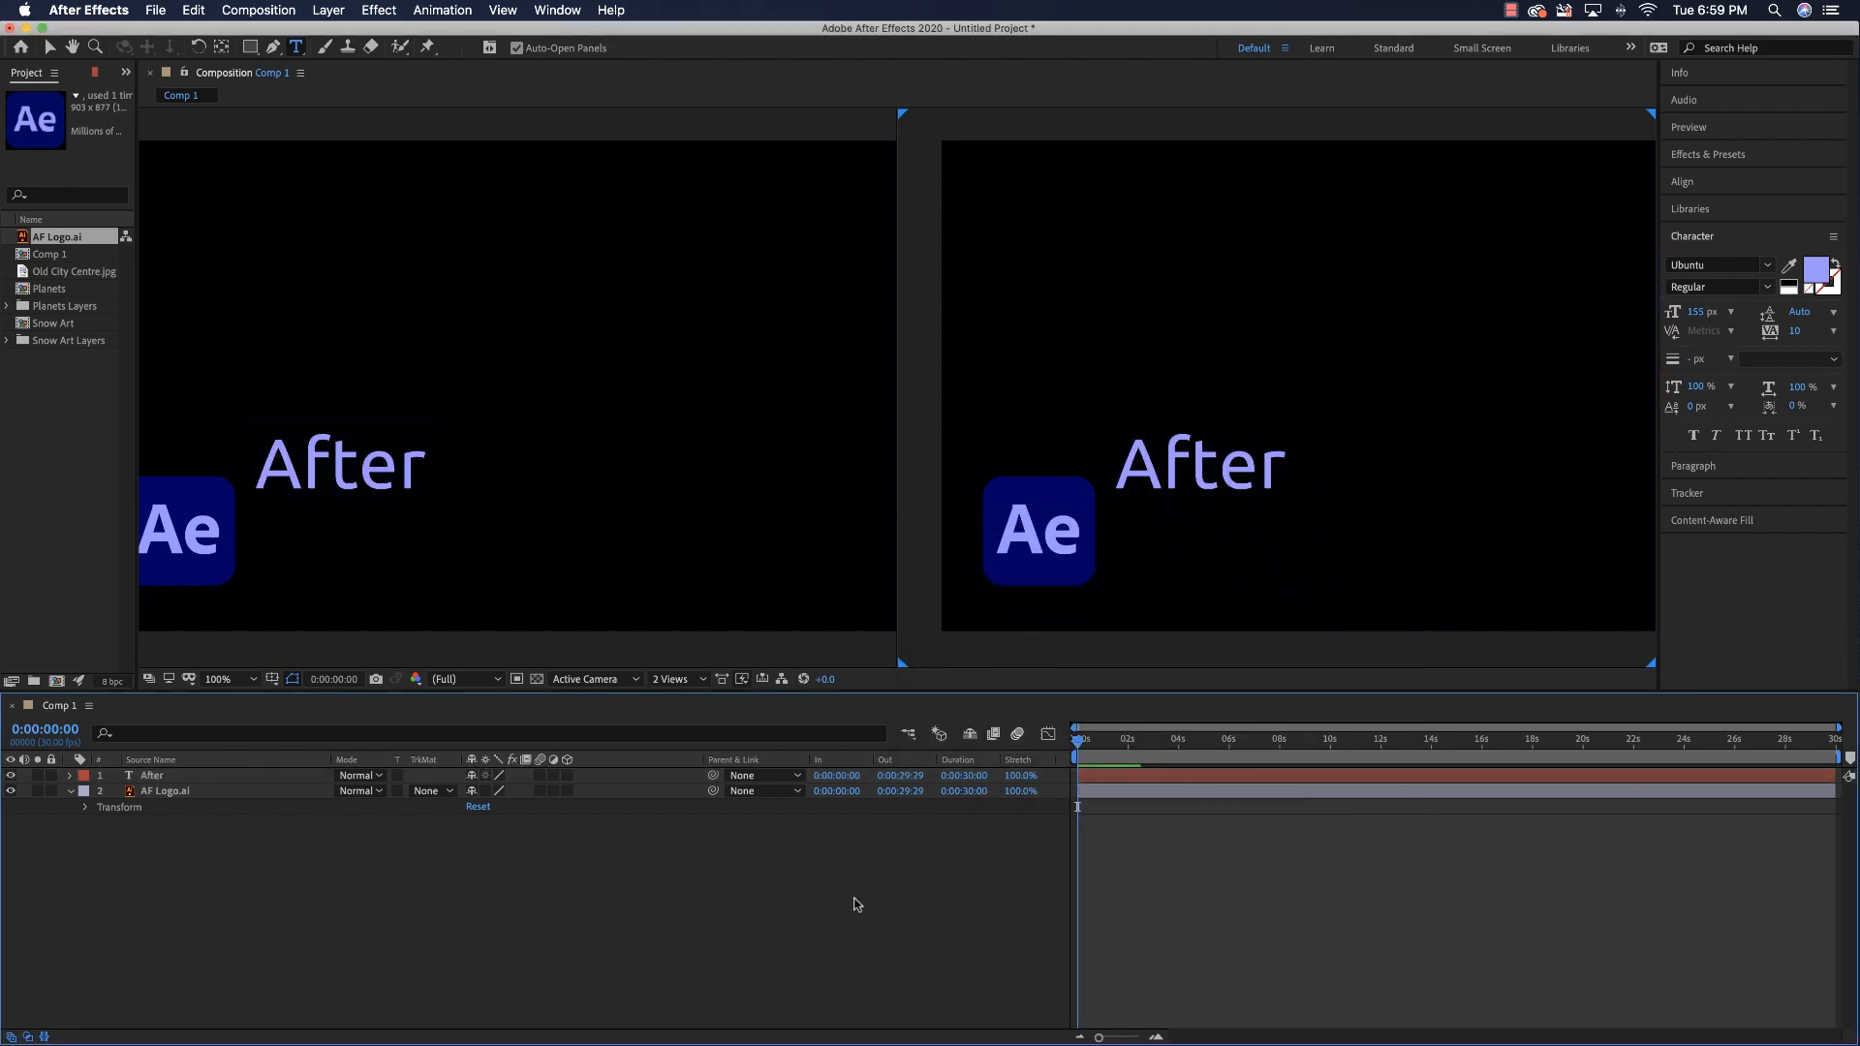
{"action": "left_click", "coordinate": [1124, 556]}
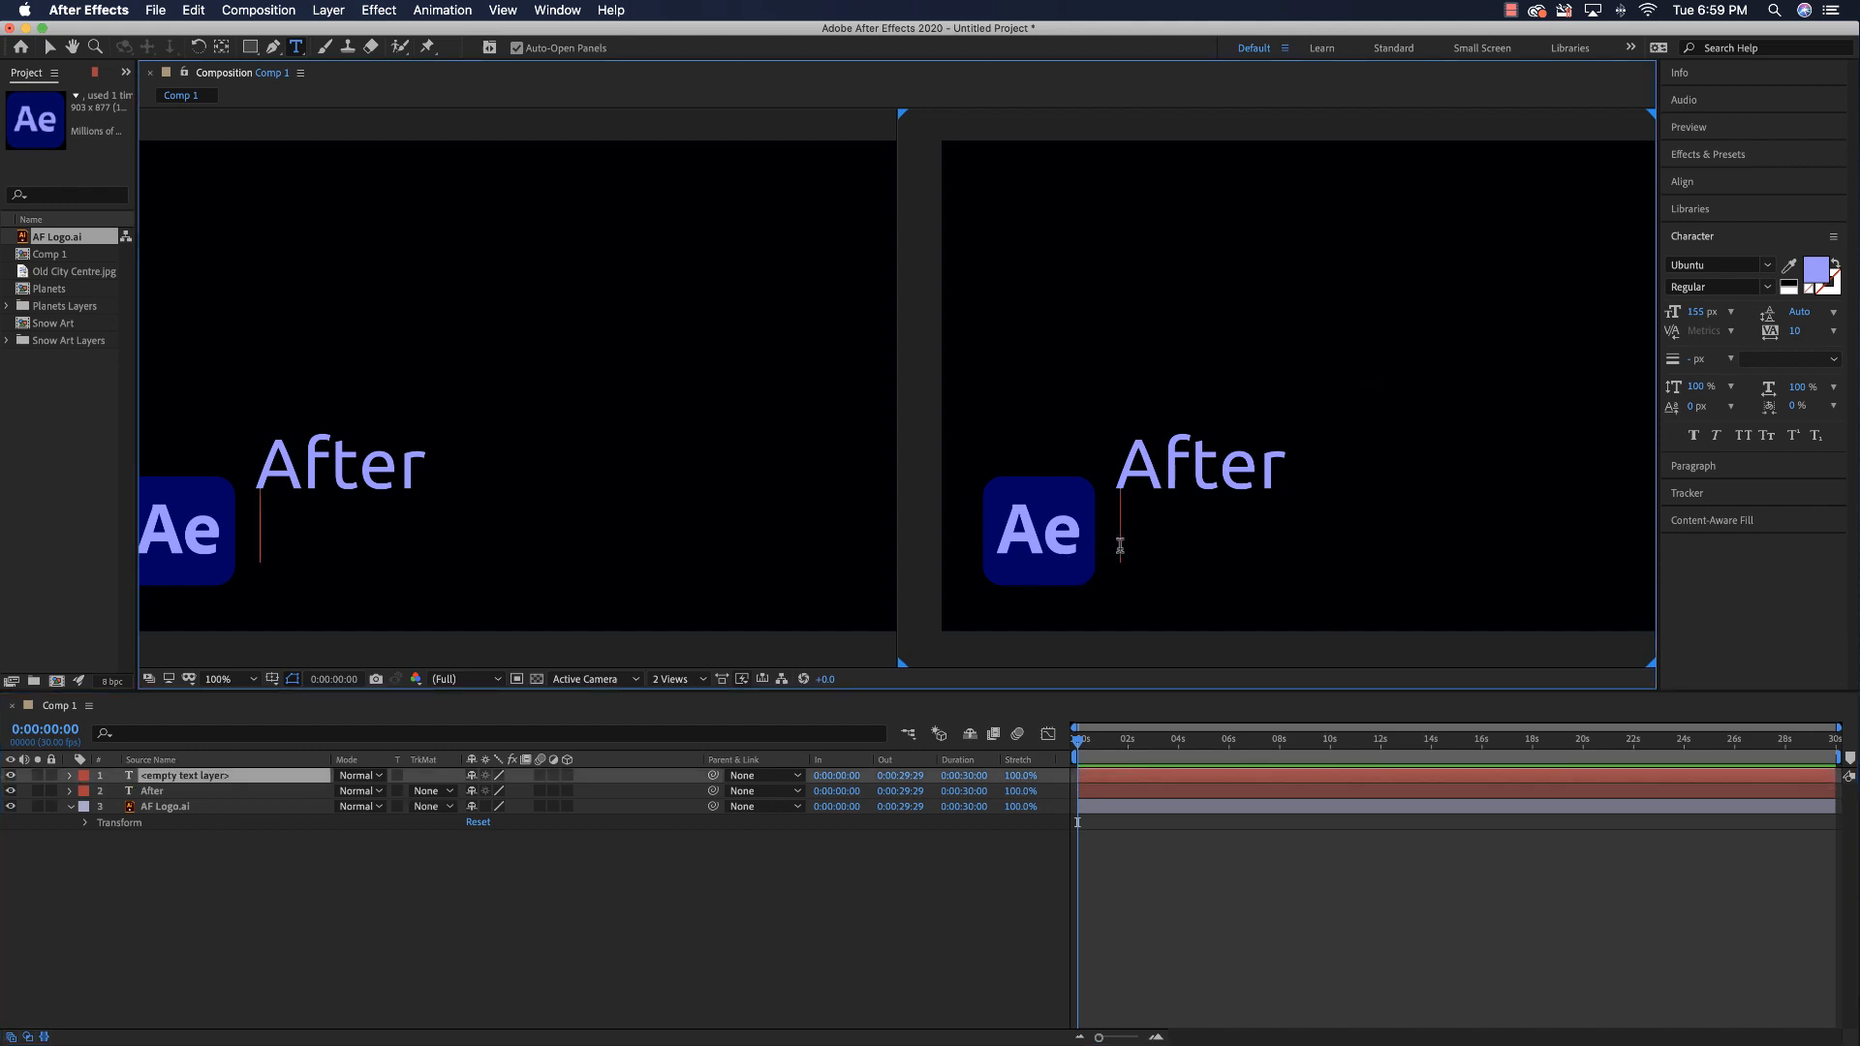
{"action": "type", "text": "Effects"}
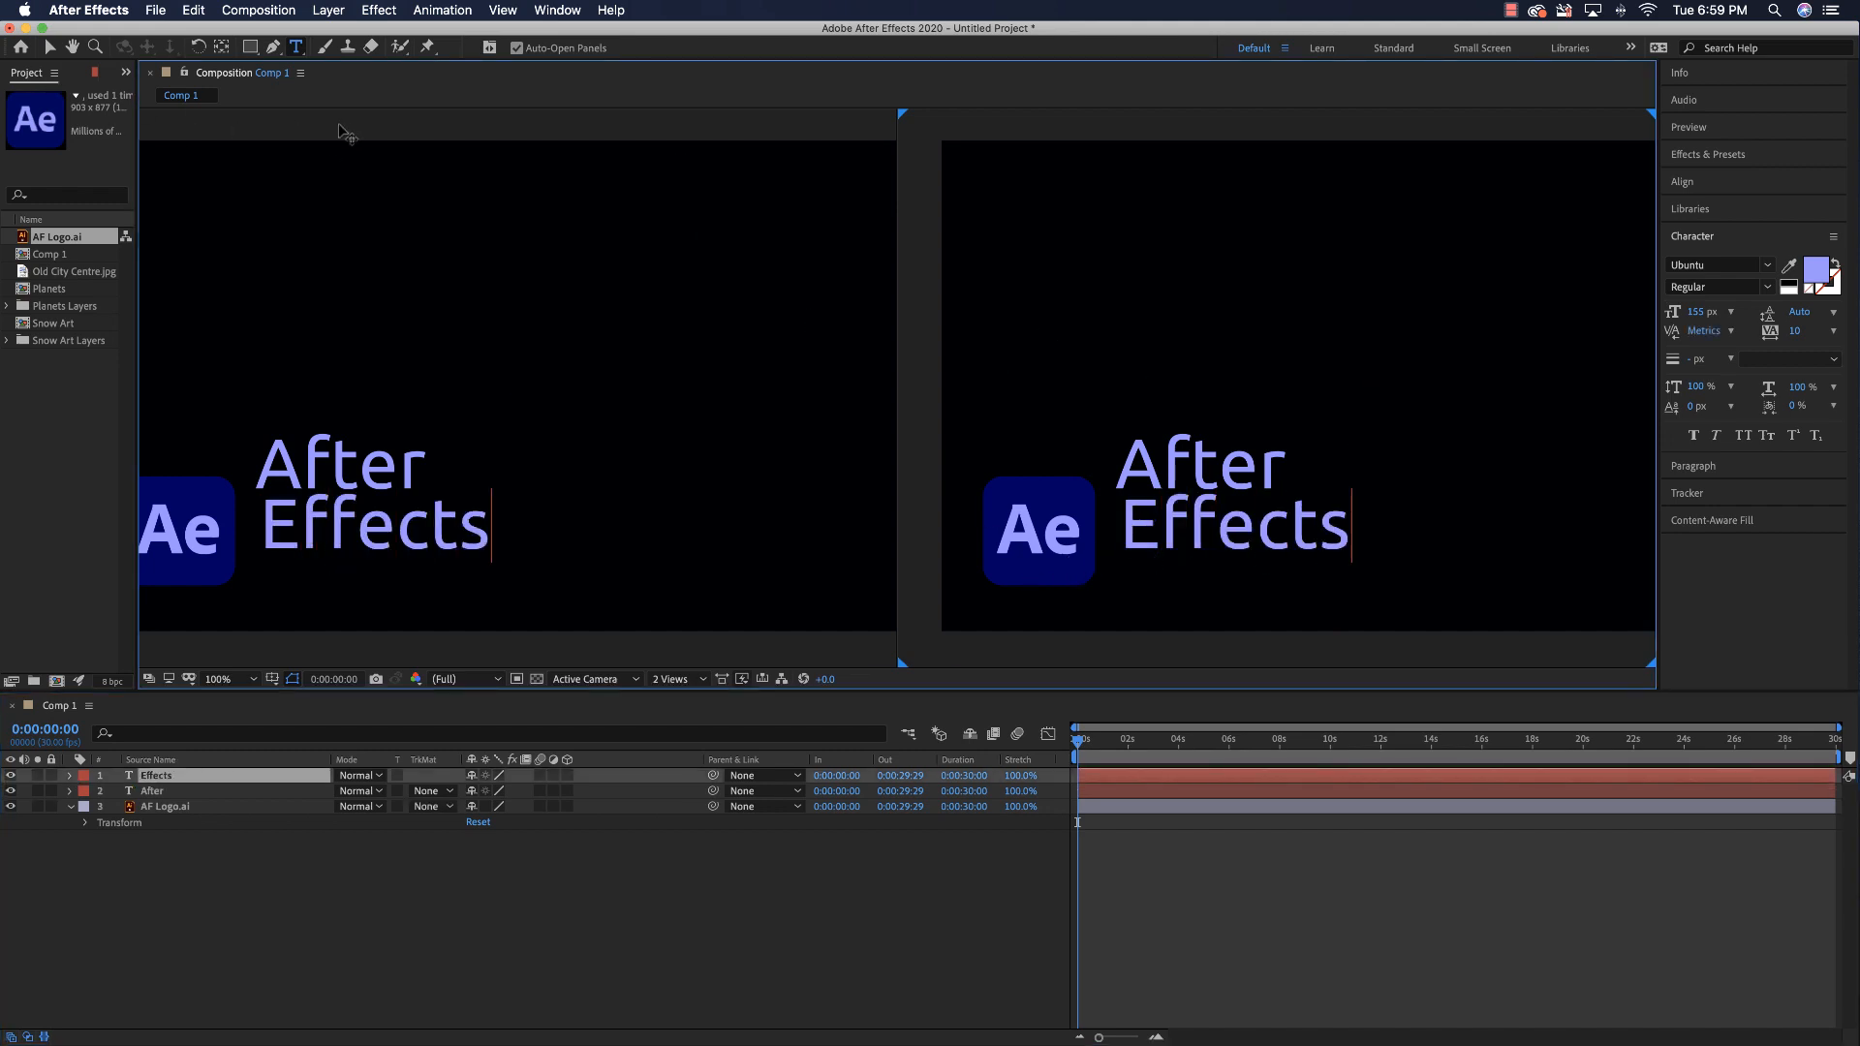
- Shift the "After" text slightly up and set the font size of both text layers to 93 px
{"action": "type", "text": "v"}
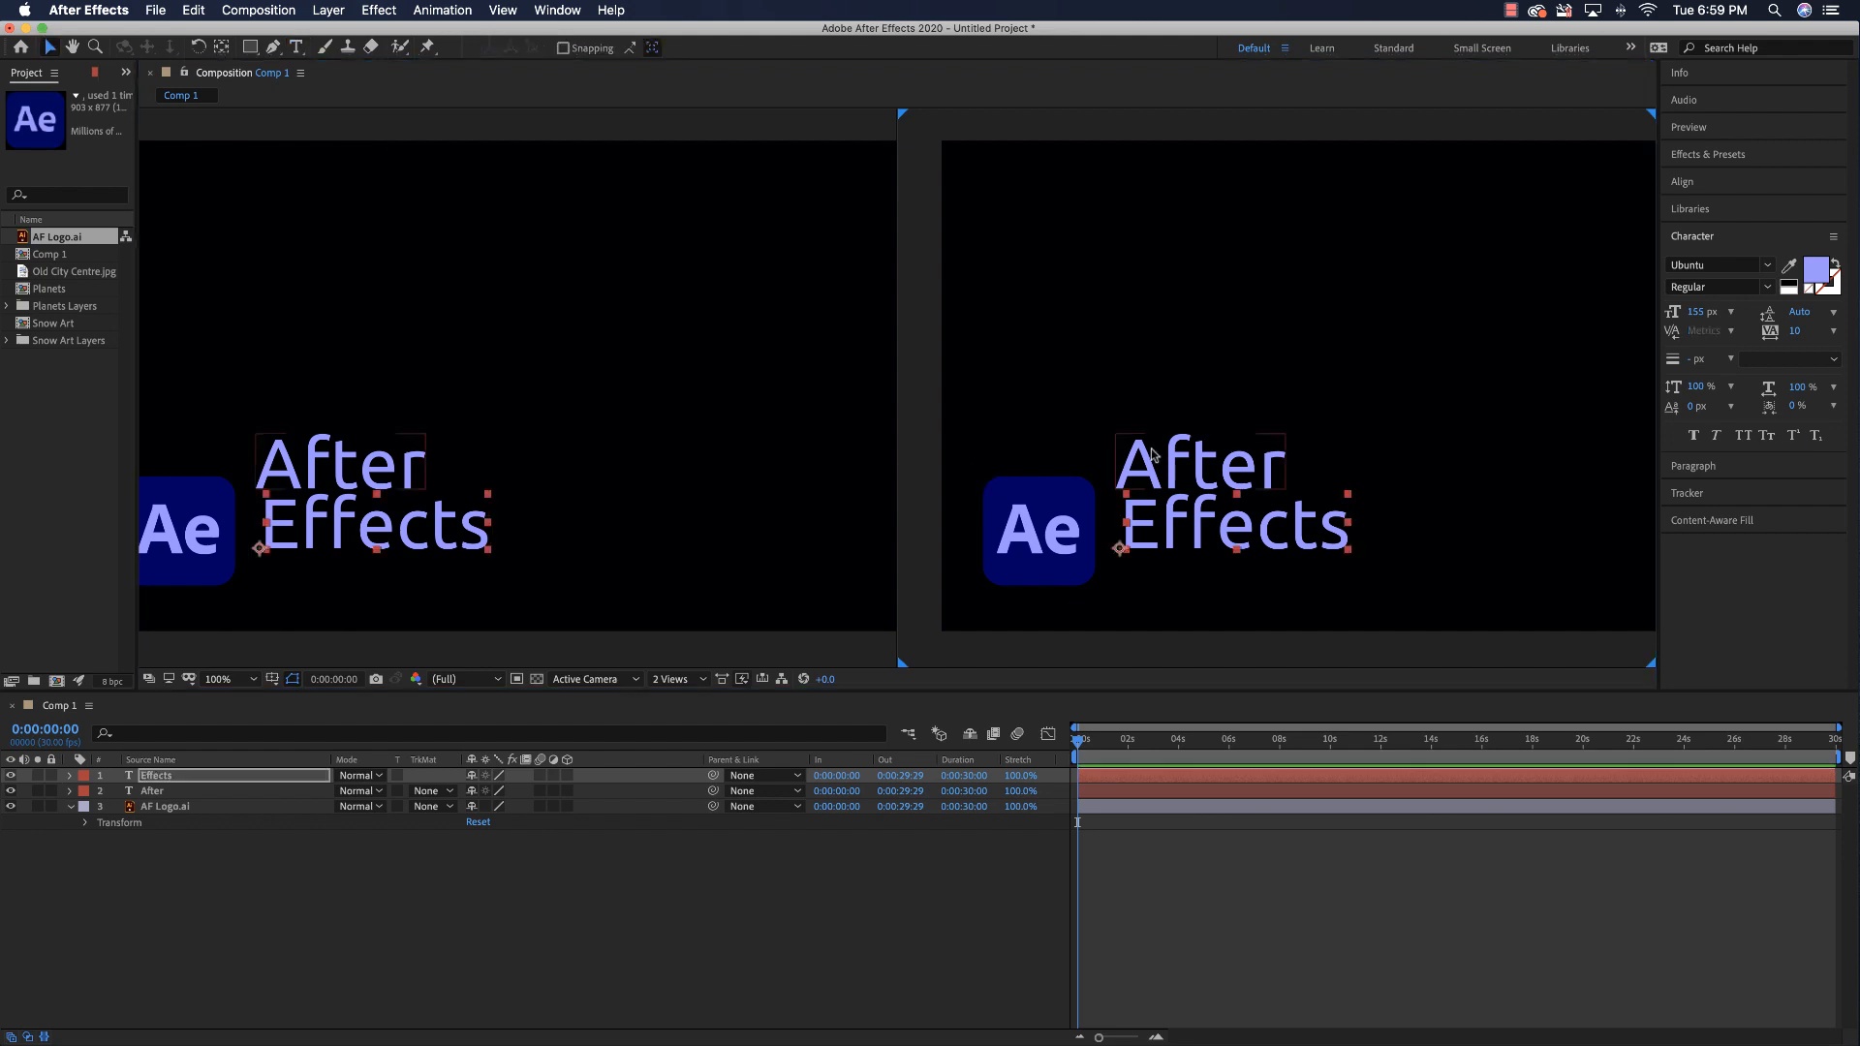
{"action": "left_click_drag", "start_coordinate": [1155, 455], "coordinate": [1169, 448]}
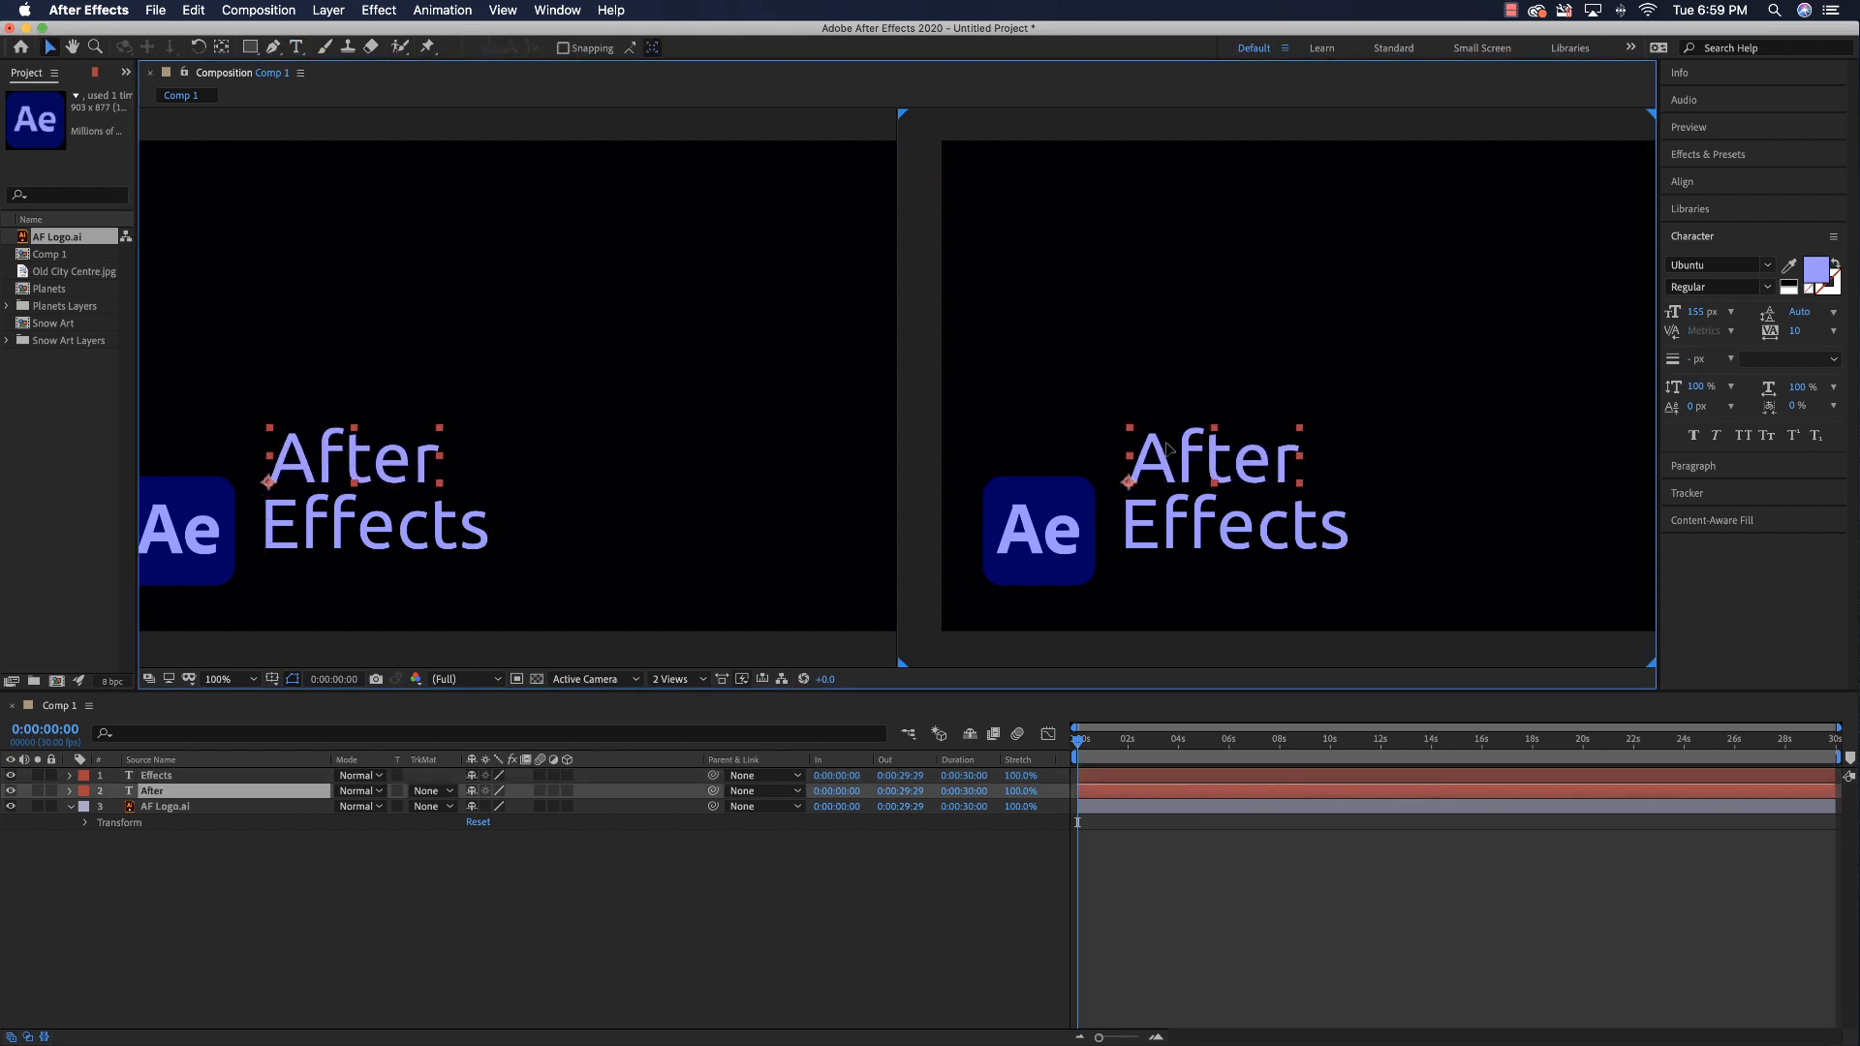
{"action": "left_click", "coordinate": [1202, 534], "text": "shift"}
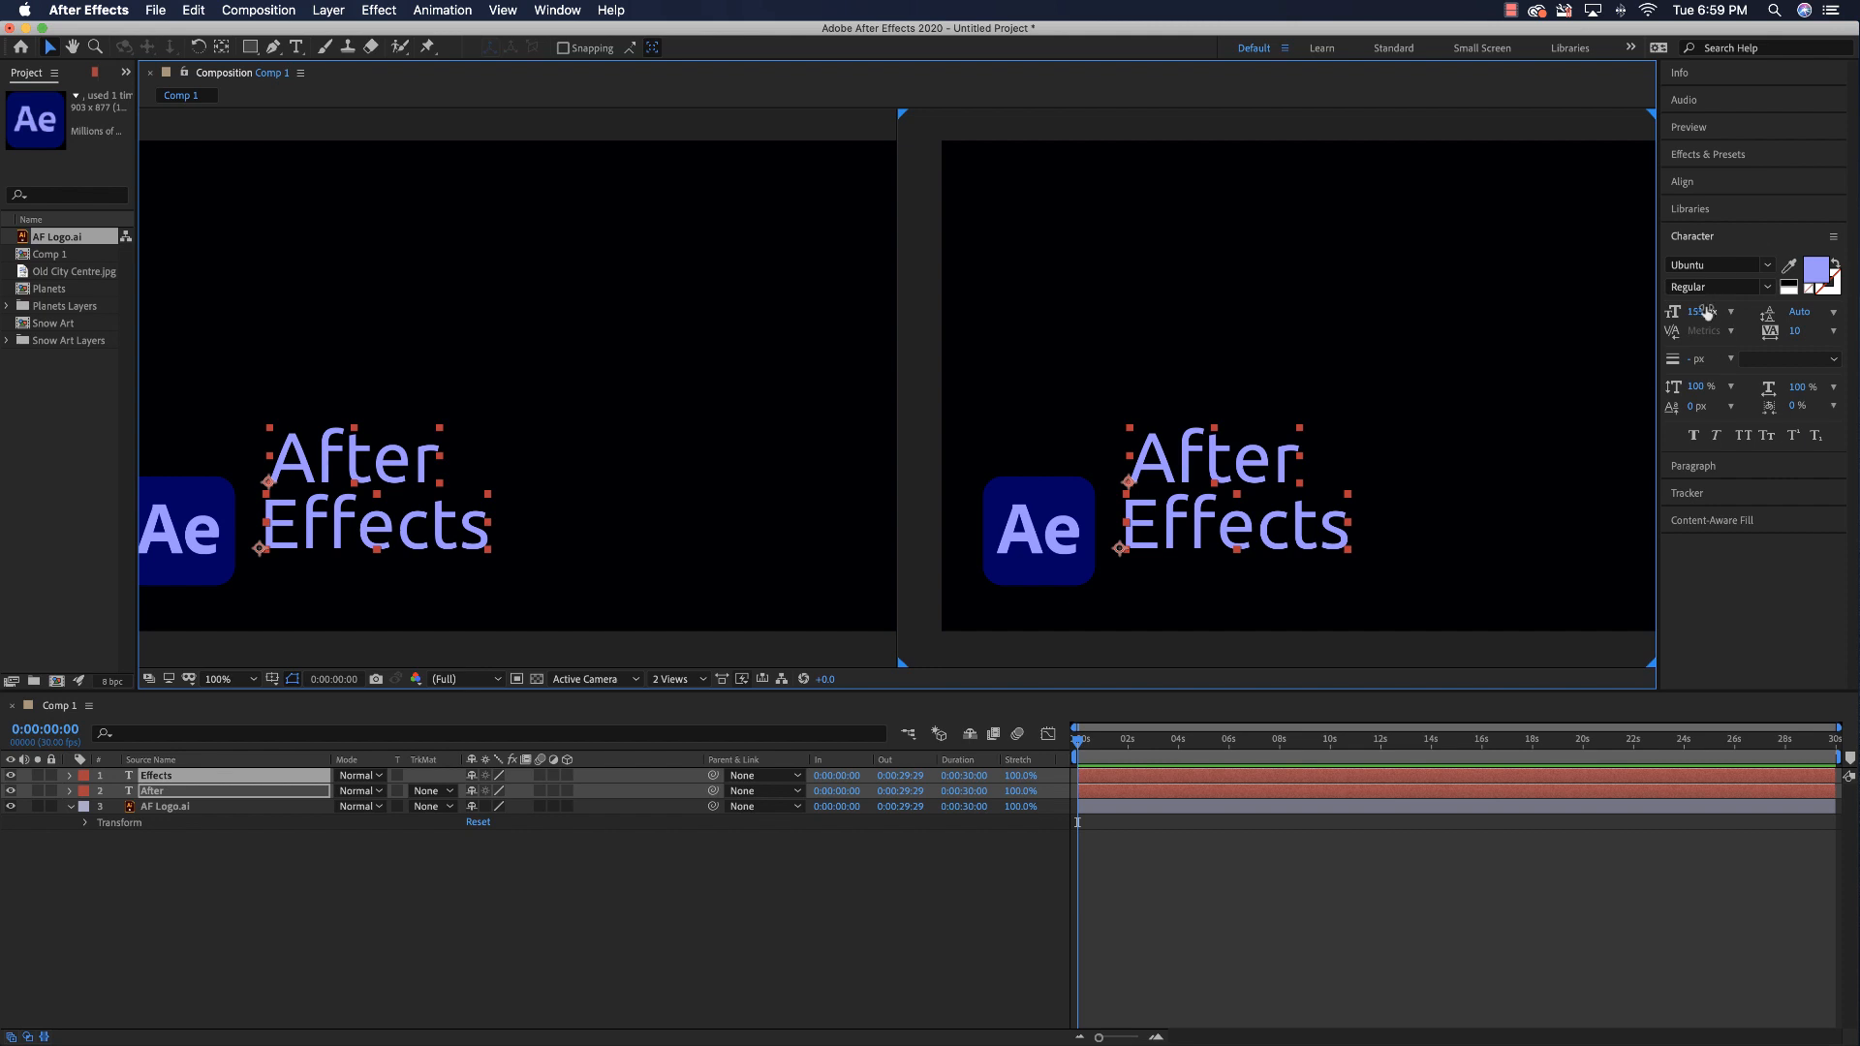
{"action": "left_click_drag", "start_coordinate": [1701, 320], "coordinate": [1647, 318]}
- Move both text layers close beside the logo and align their left edges to each other
{"action": "left_click_drag", "start_coordinate": [1194, 528], "coordinate": [1176, 577]}
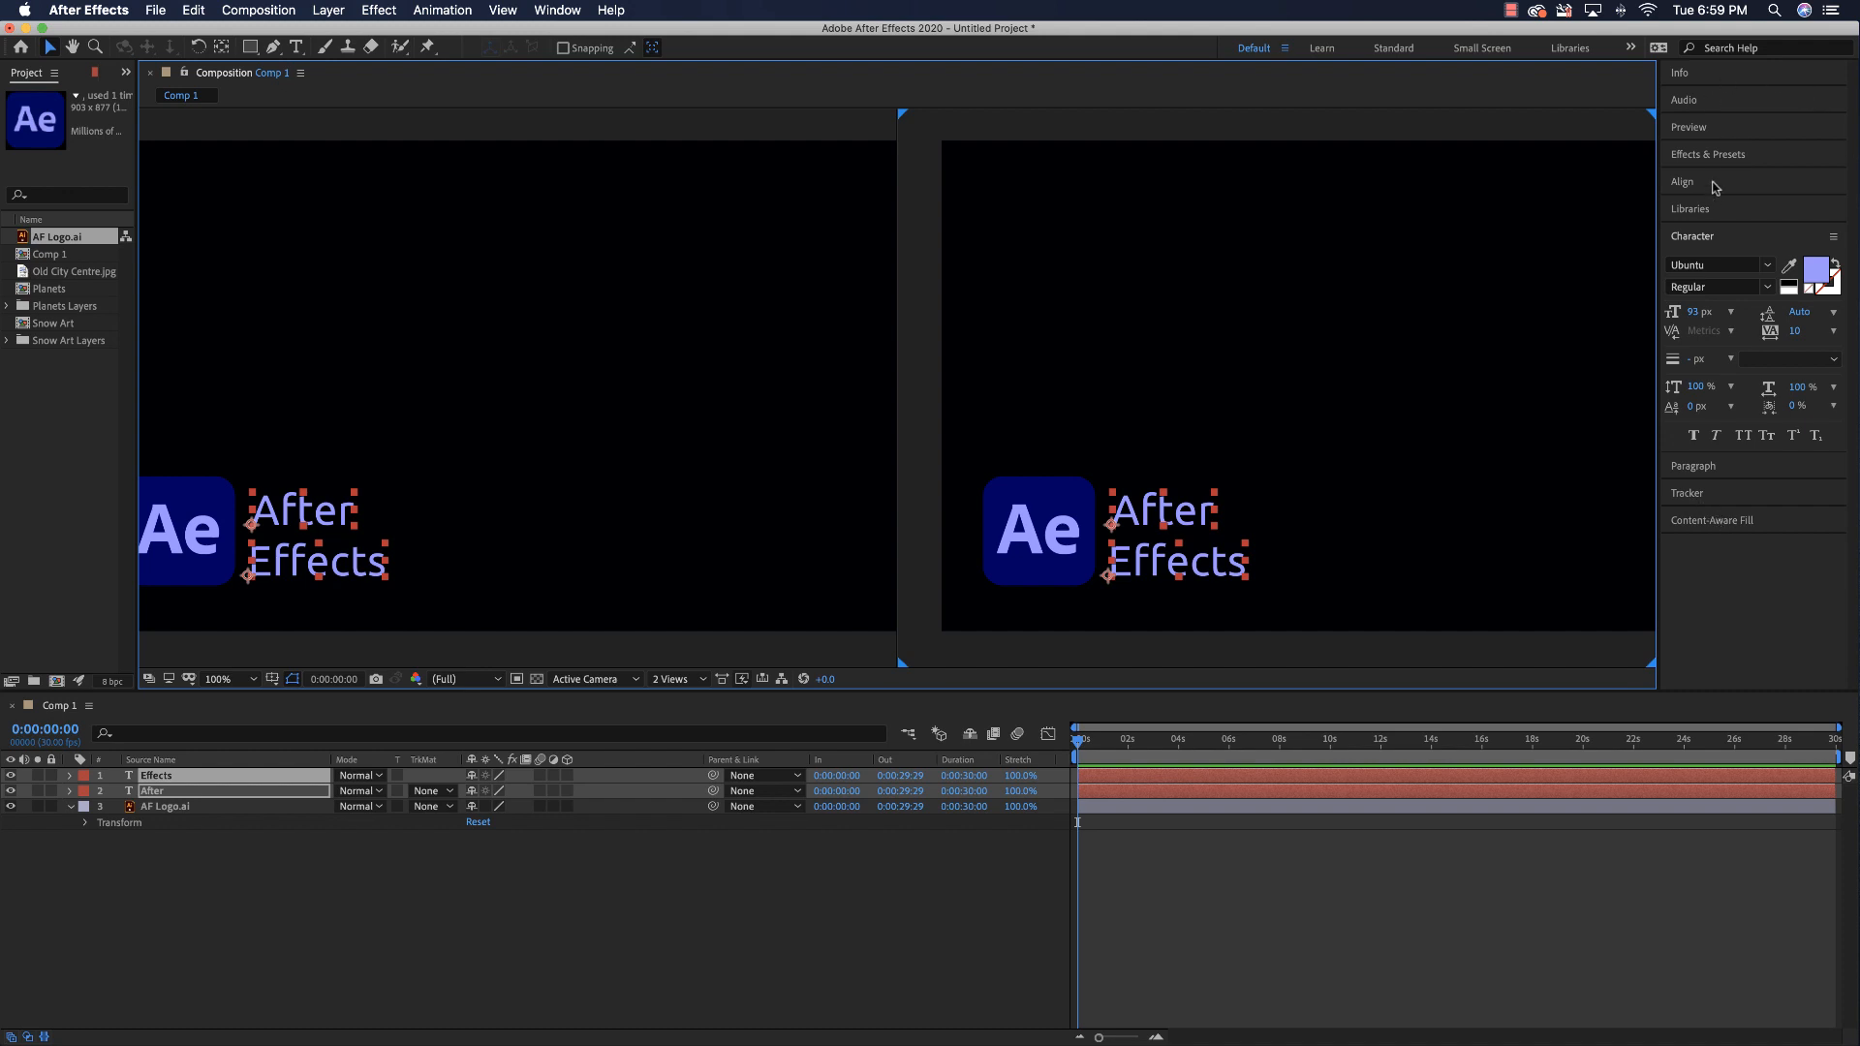
{"action": "left_click", "coordinate": [1686, 182]}
{"action": "left_click", "coordinate": [1678, 227]}
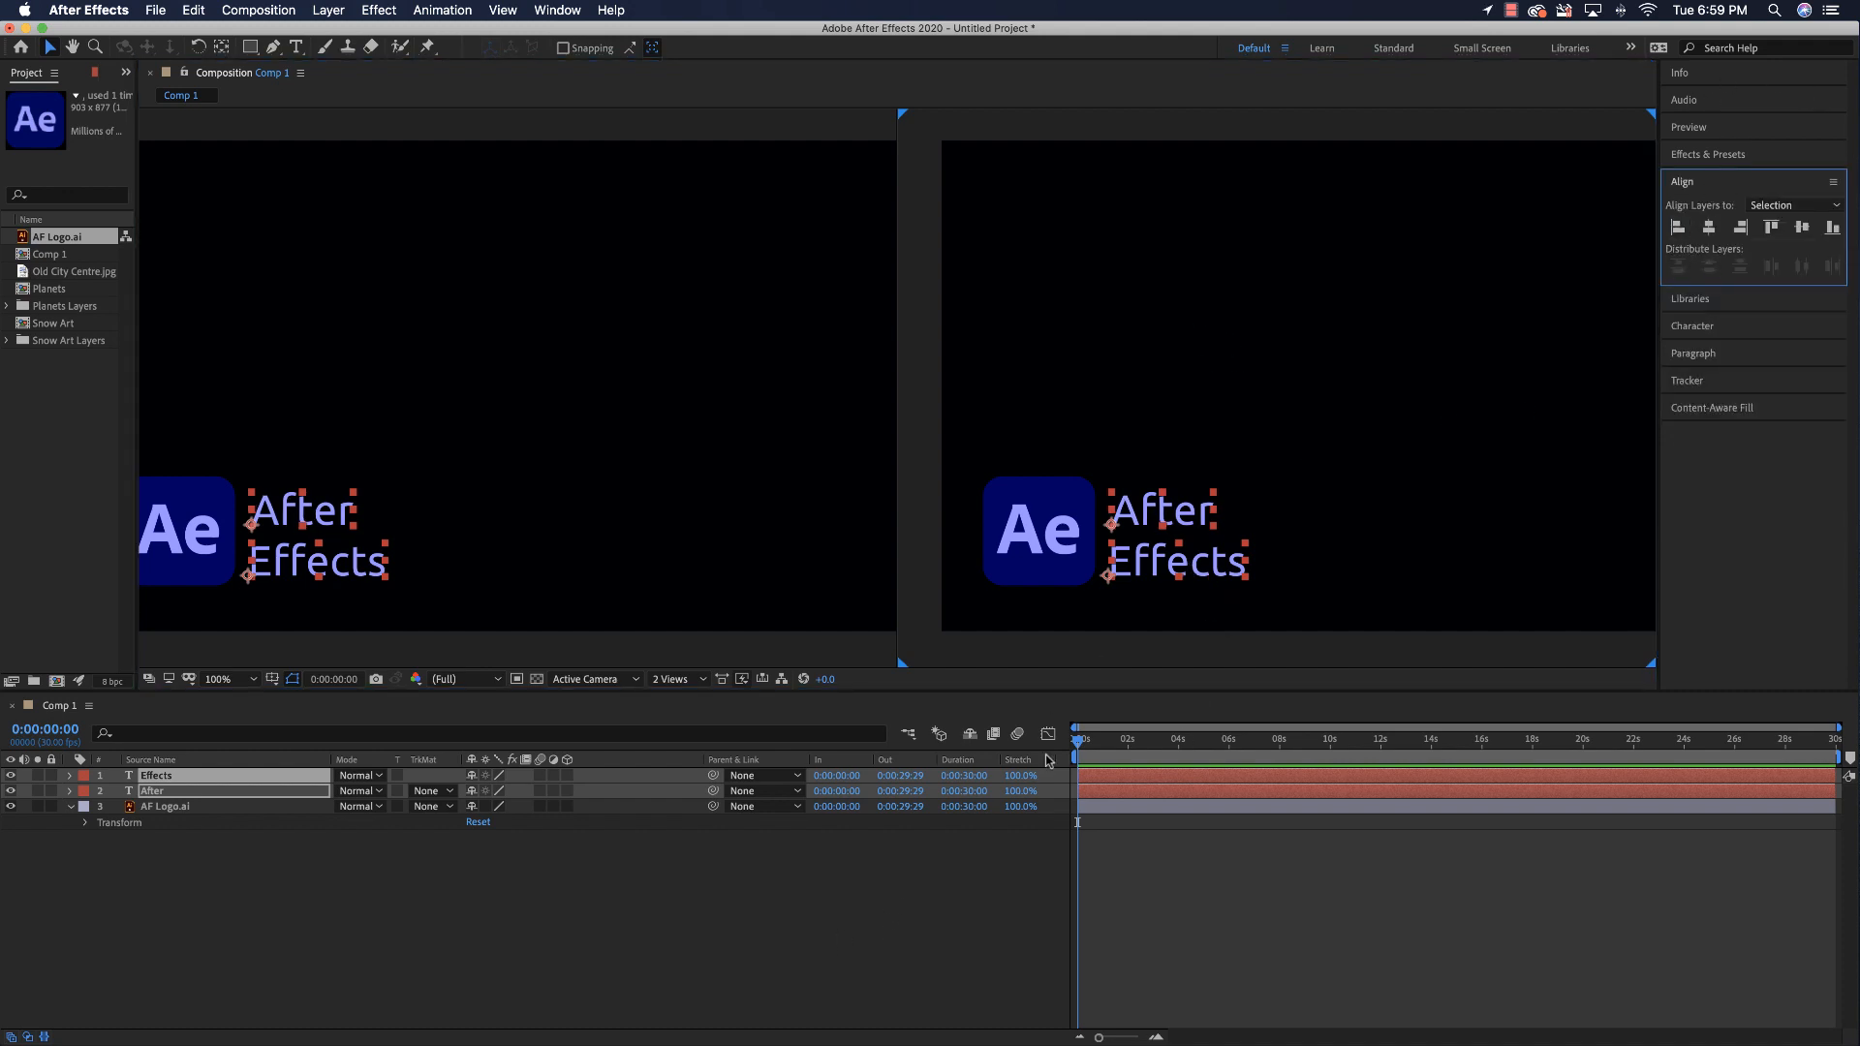
- Change the fill colour of both text layers to near-white F9F9FC
{"action": "left_click", "coordinate": [1695, 327]}
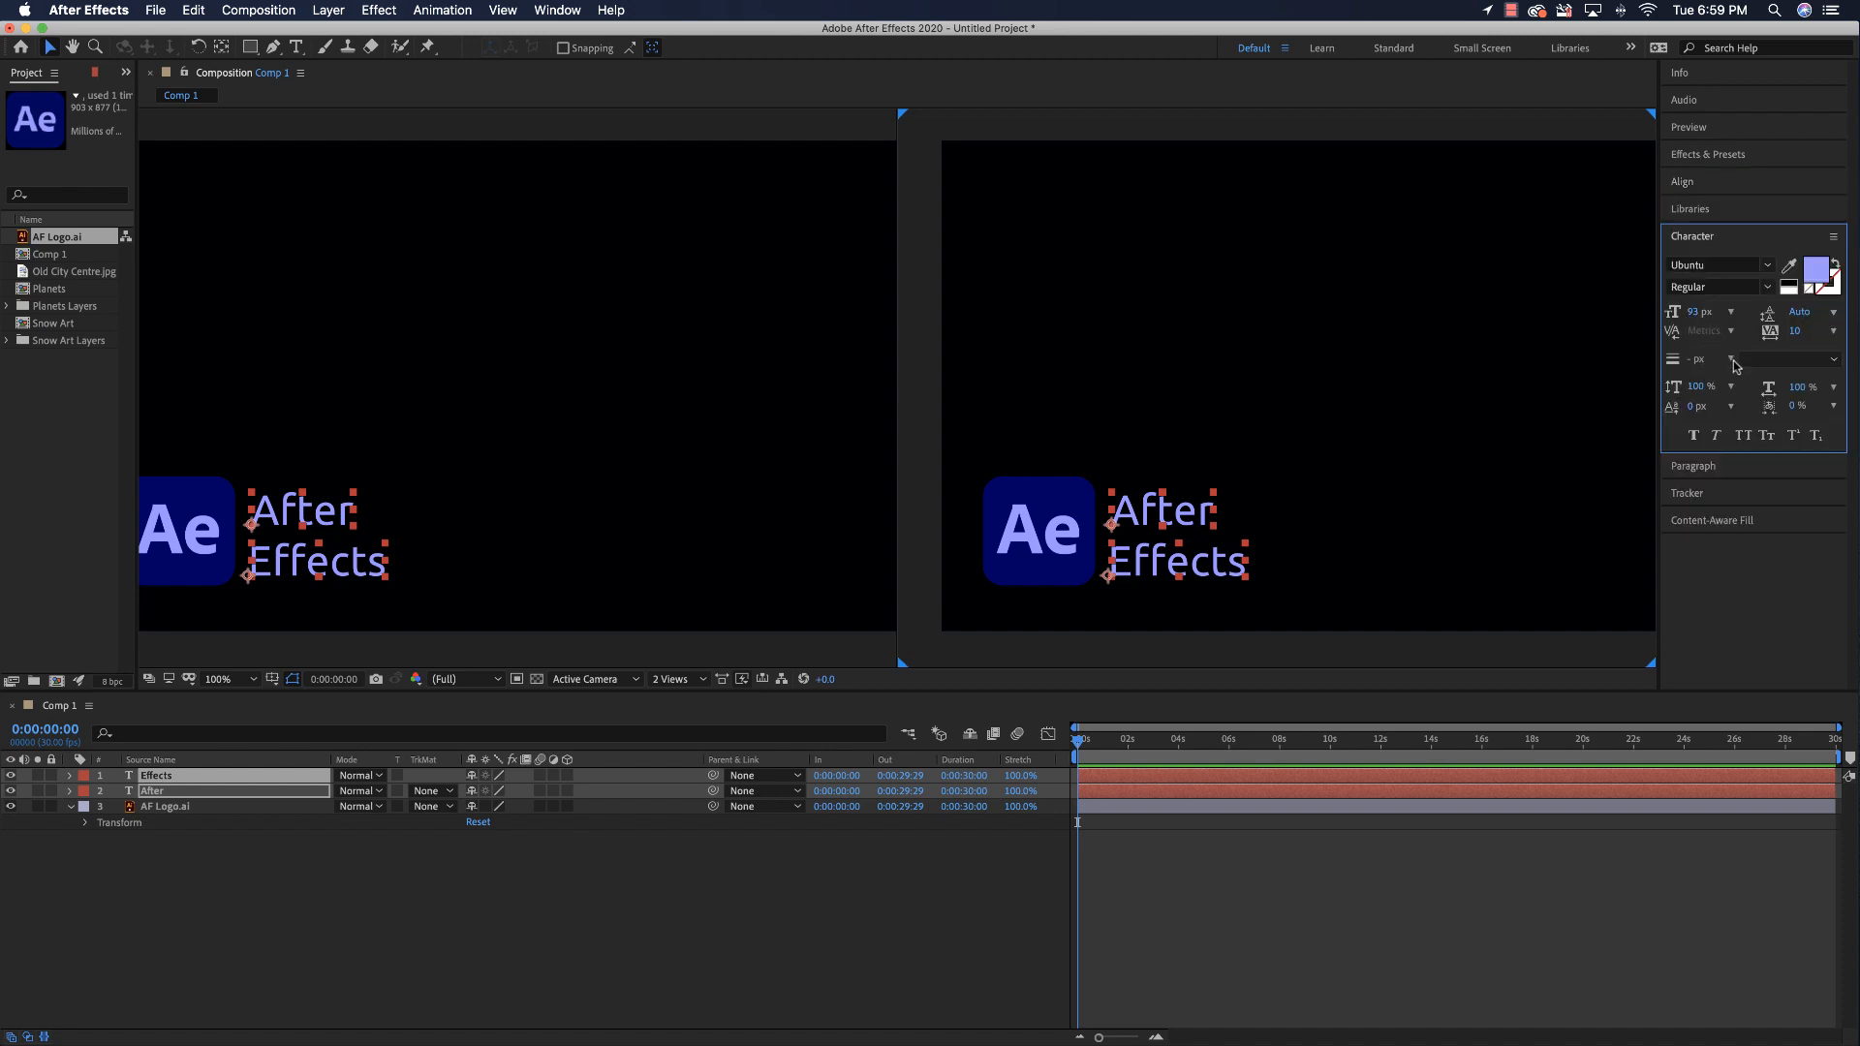
{"action": "left_click", "coordinate": [1815, 274]}
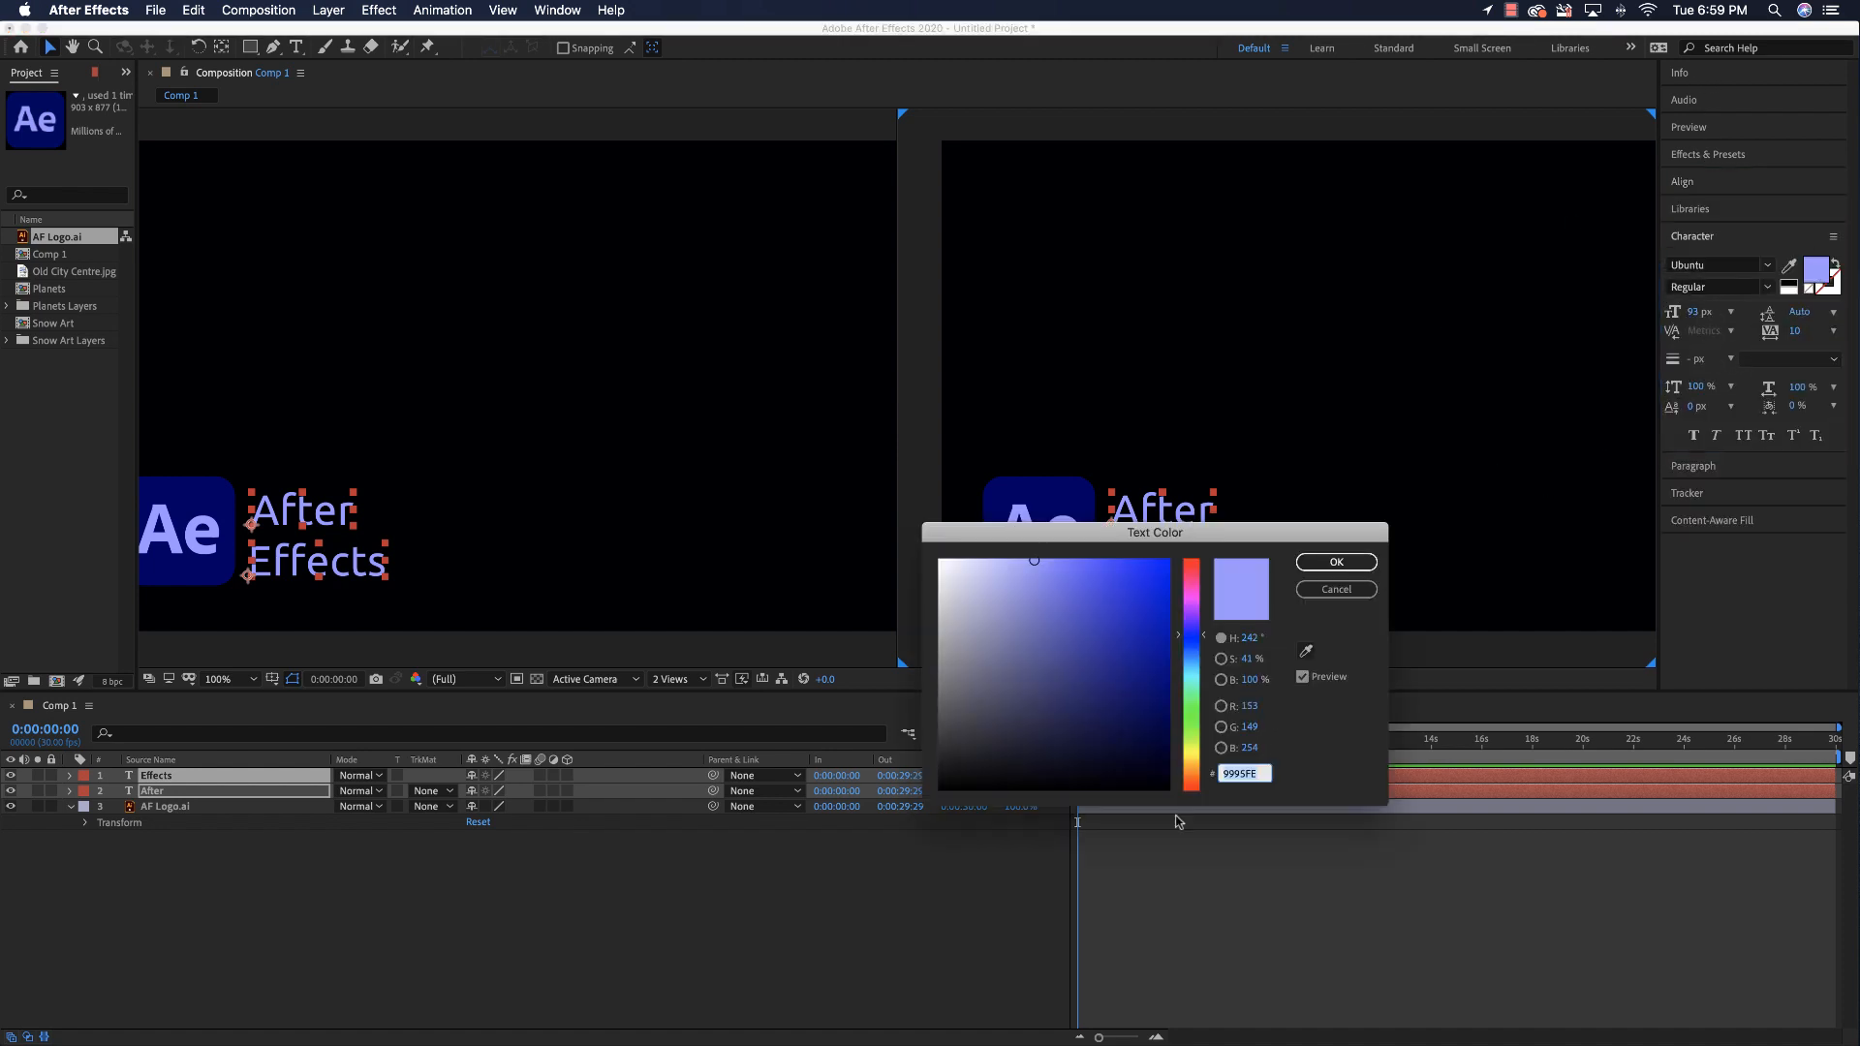
{"action": "type", "text": "ffffff"}
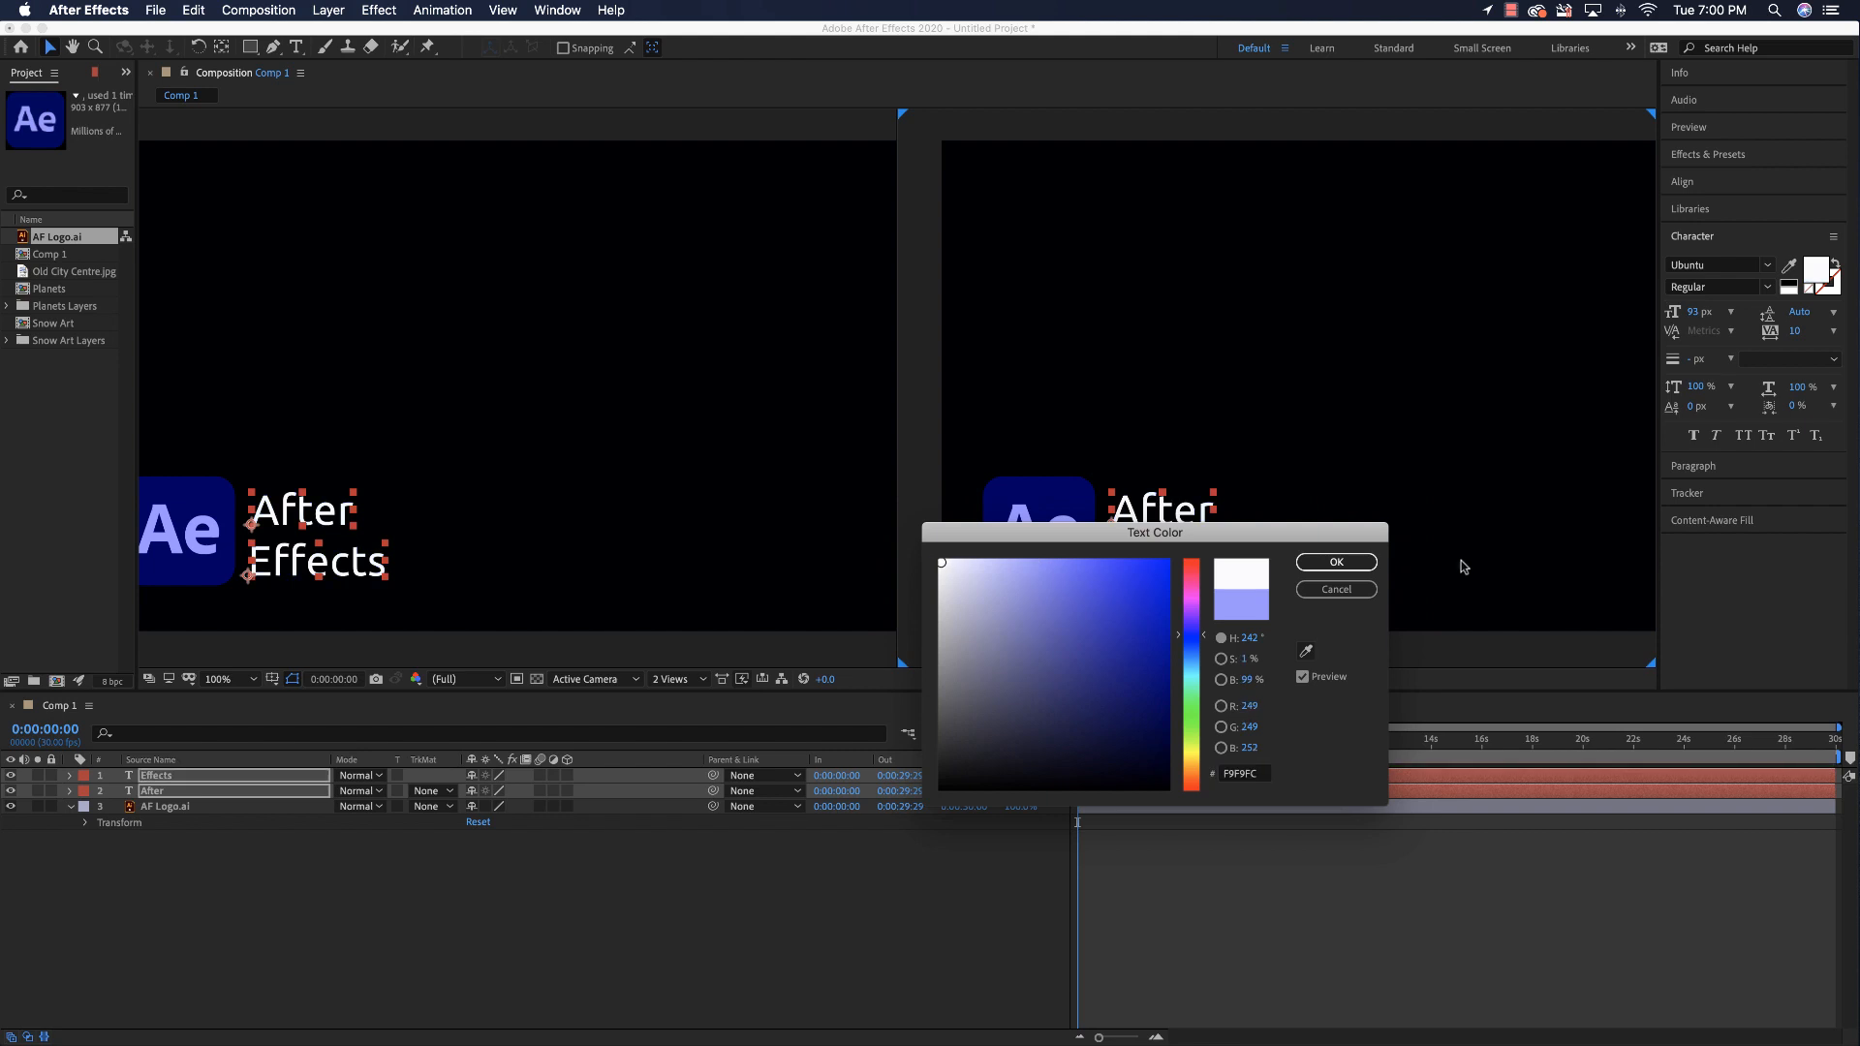
{"action": "left_click", "coordinate": [1336, 562]}
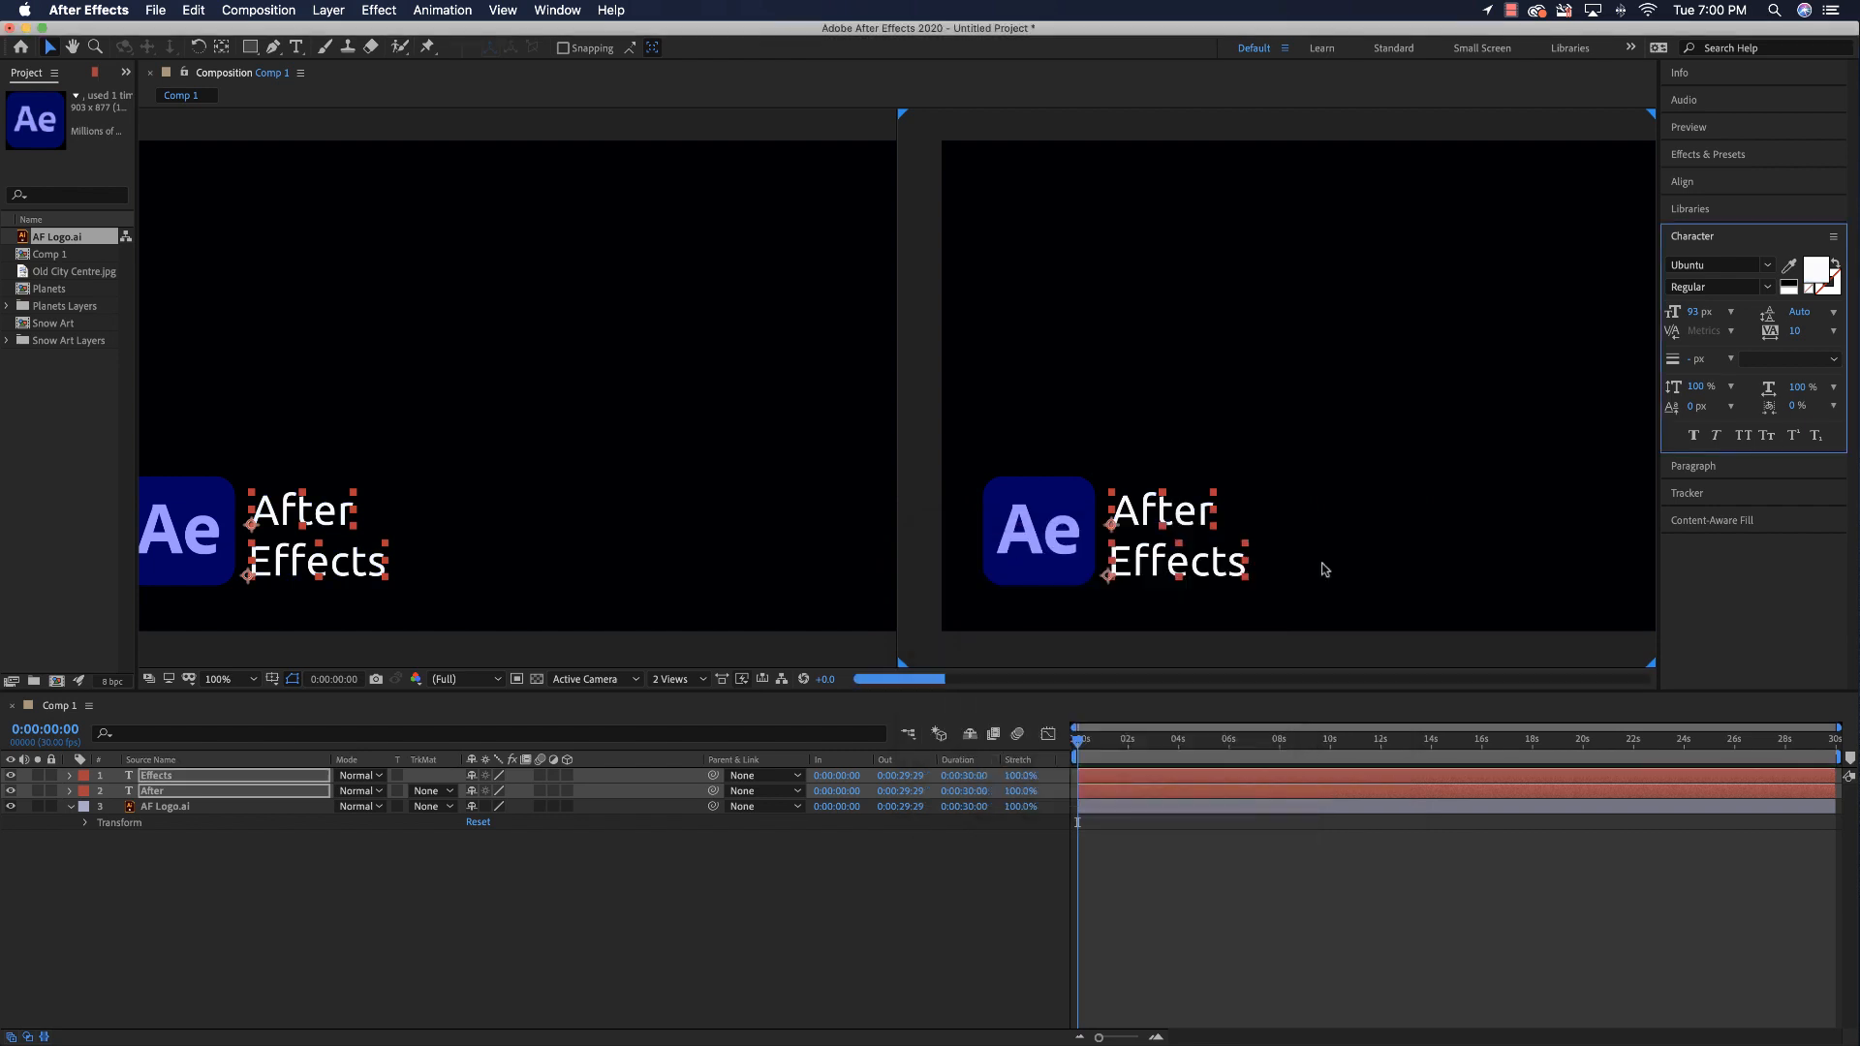
{"action": "left_click", "coordinate": [1037, 653]}
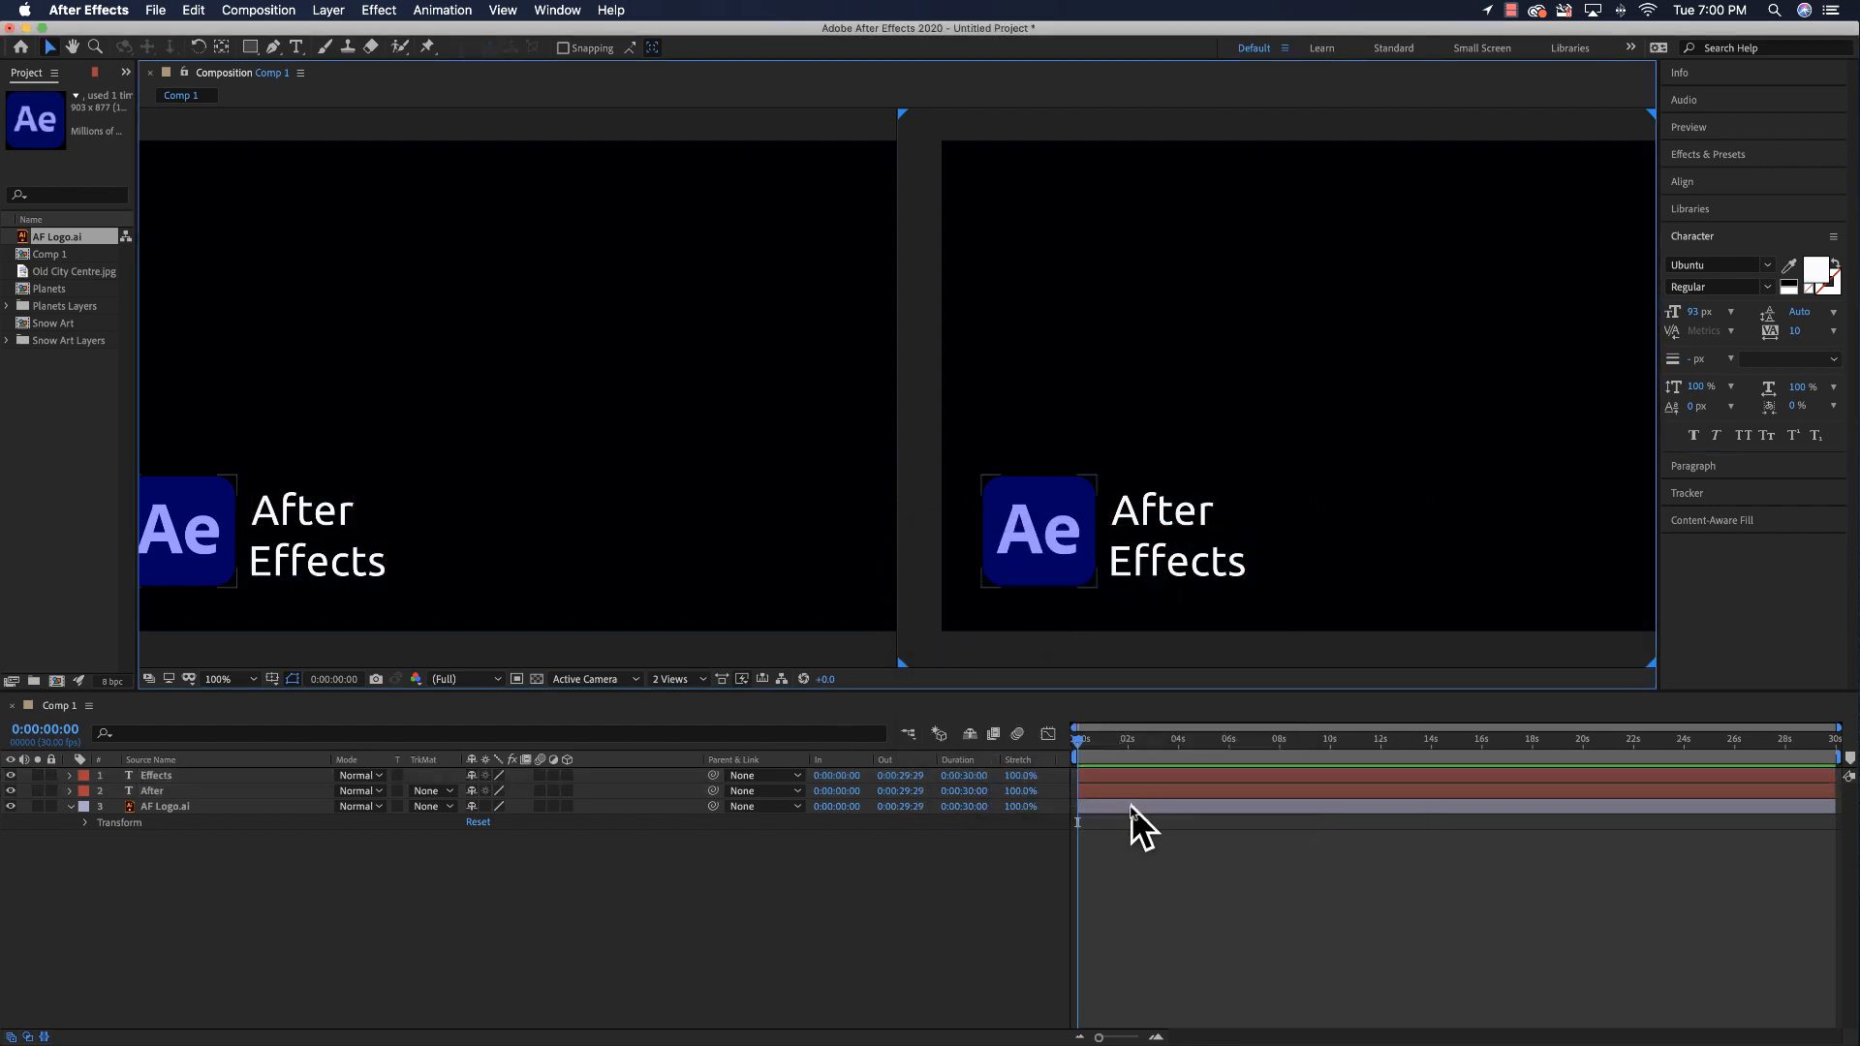
- Nudge the "After" and "Effects" text layers slightly upward together to centre them against the logo
{"action": "left_click", "coordinate": [1168, 525]}
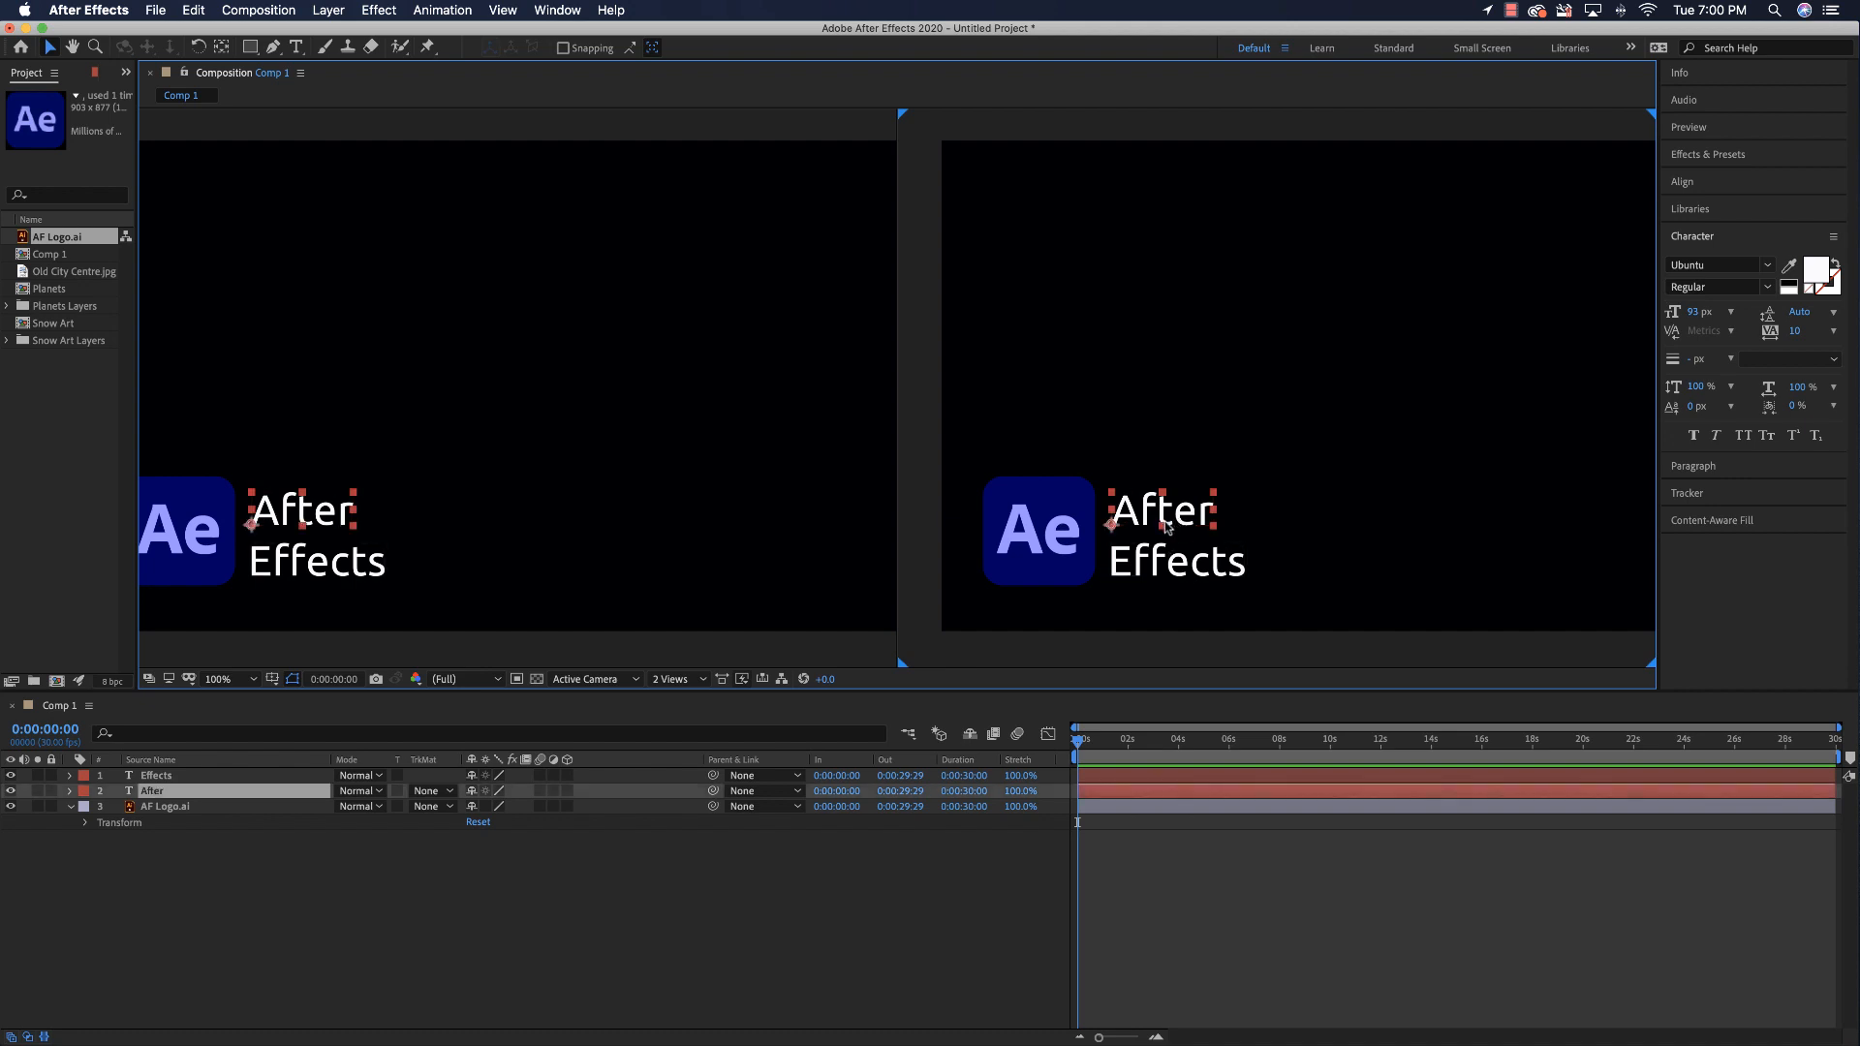
{"action": "left_click", "coordinate": [1167, 566], "text": "shift"}
{"action": "key", "text": "Up"}
{"action": "key", "text": "Up"}
{"action": "key", "text": "Up"}
{"action": "key", "text": "Up"}
{"action": "key", "text": "Up"}
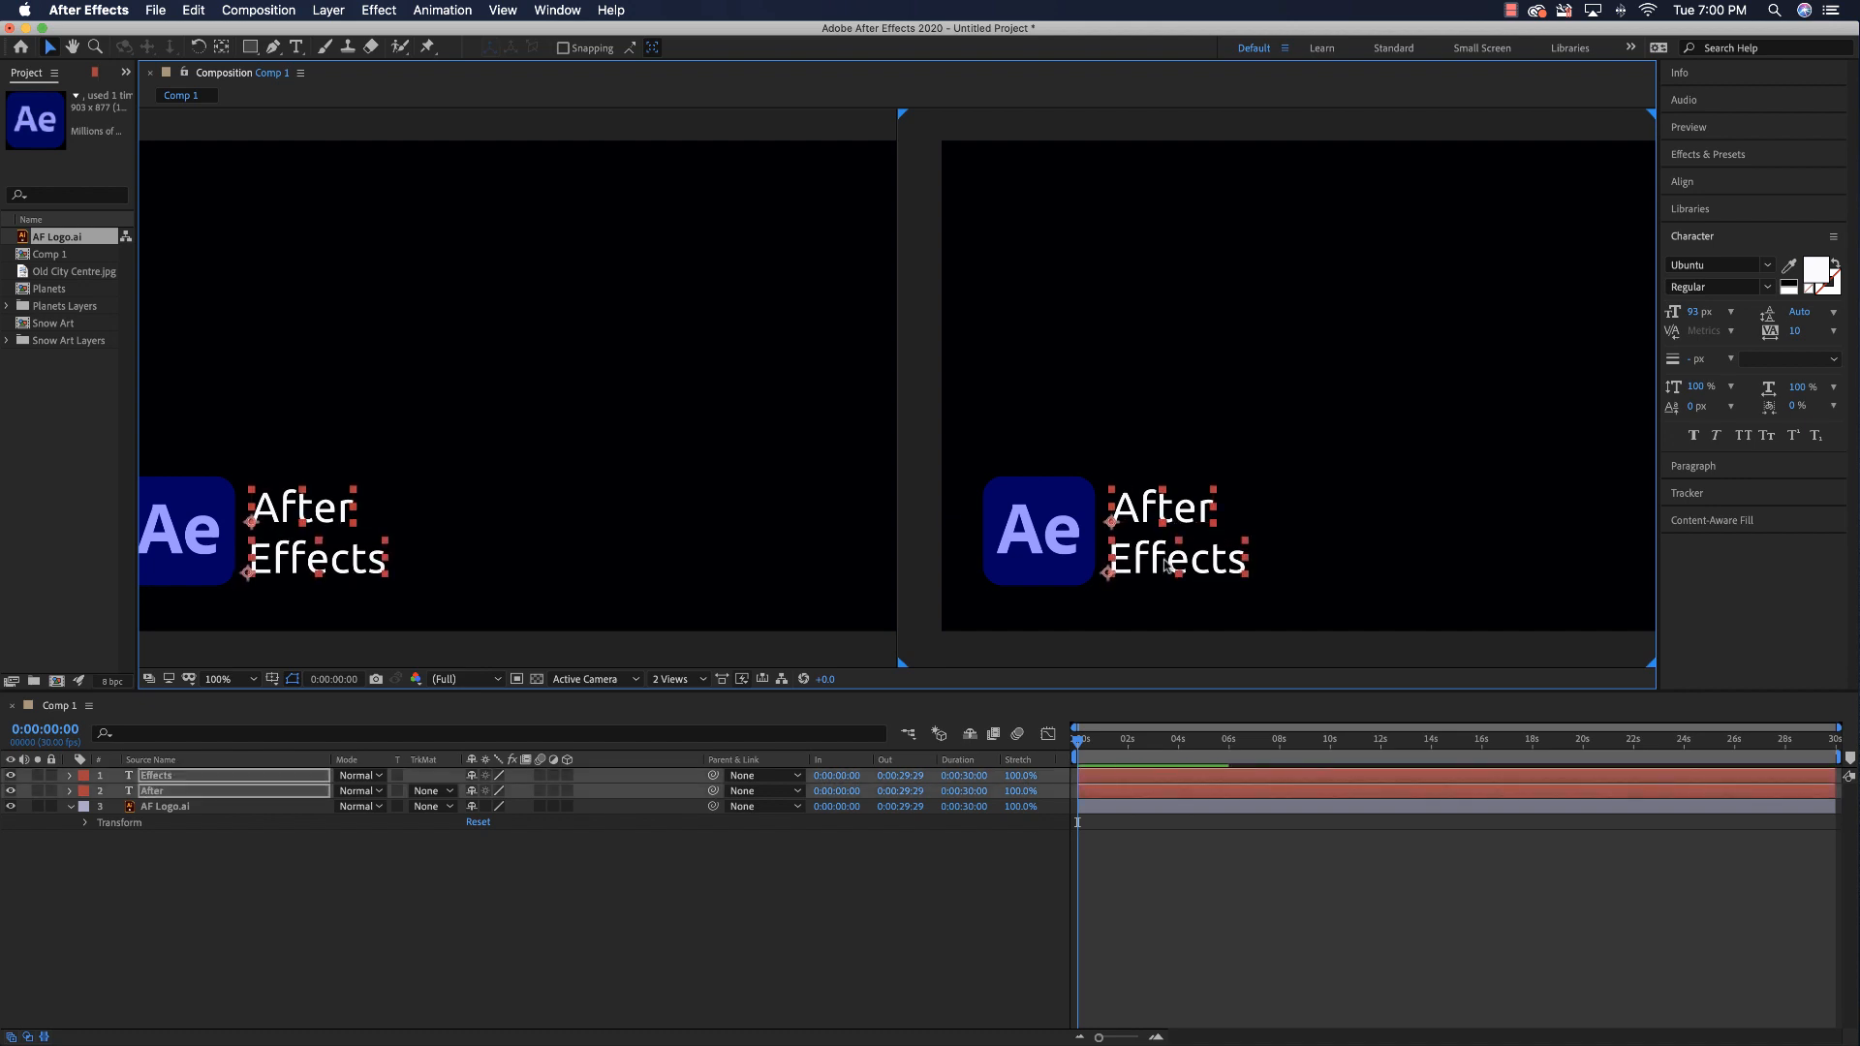
- Move the AF Logo layer's anchor point to the middle of the logo's left edge
{"action": "left_click", "coordinate": [856, 853]}
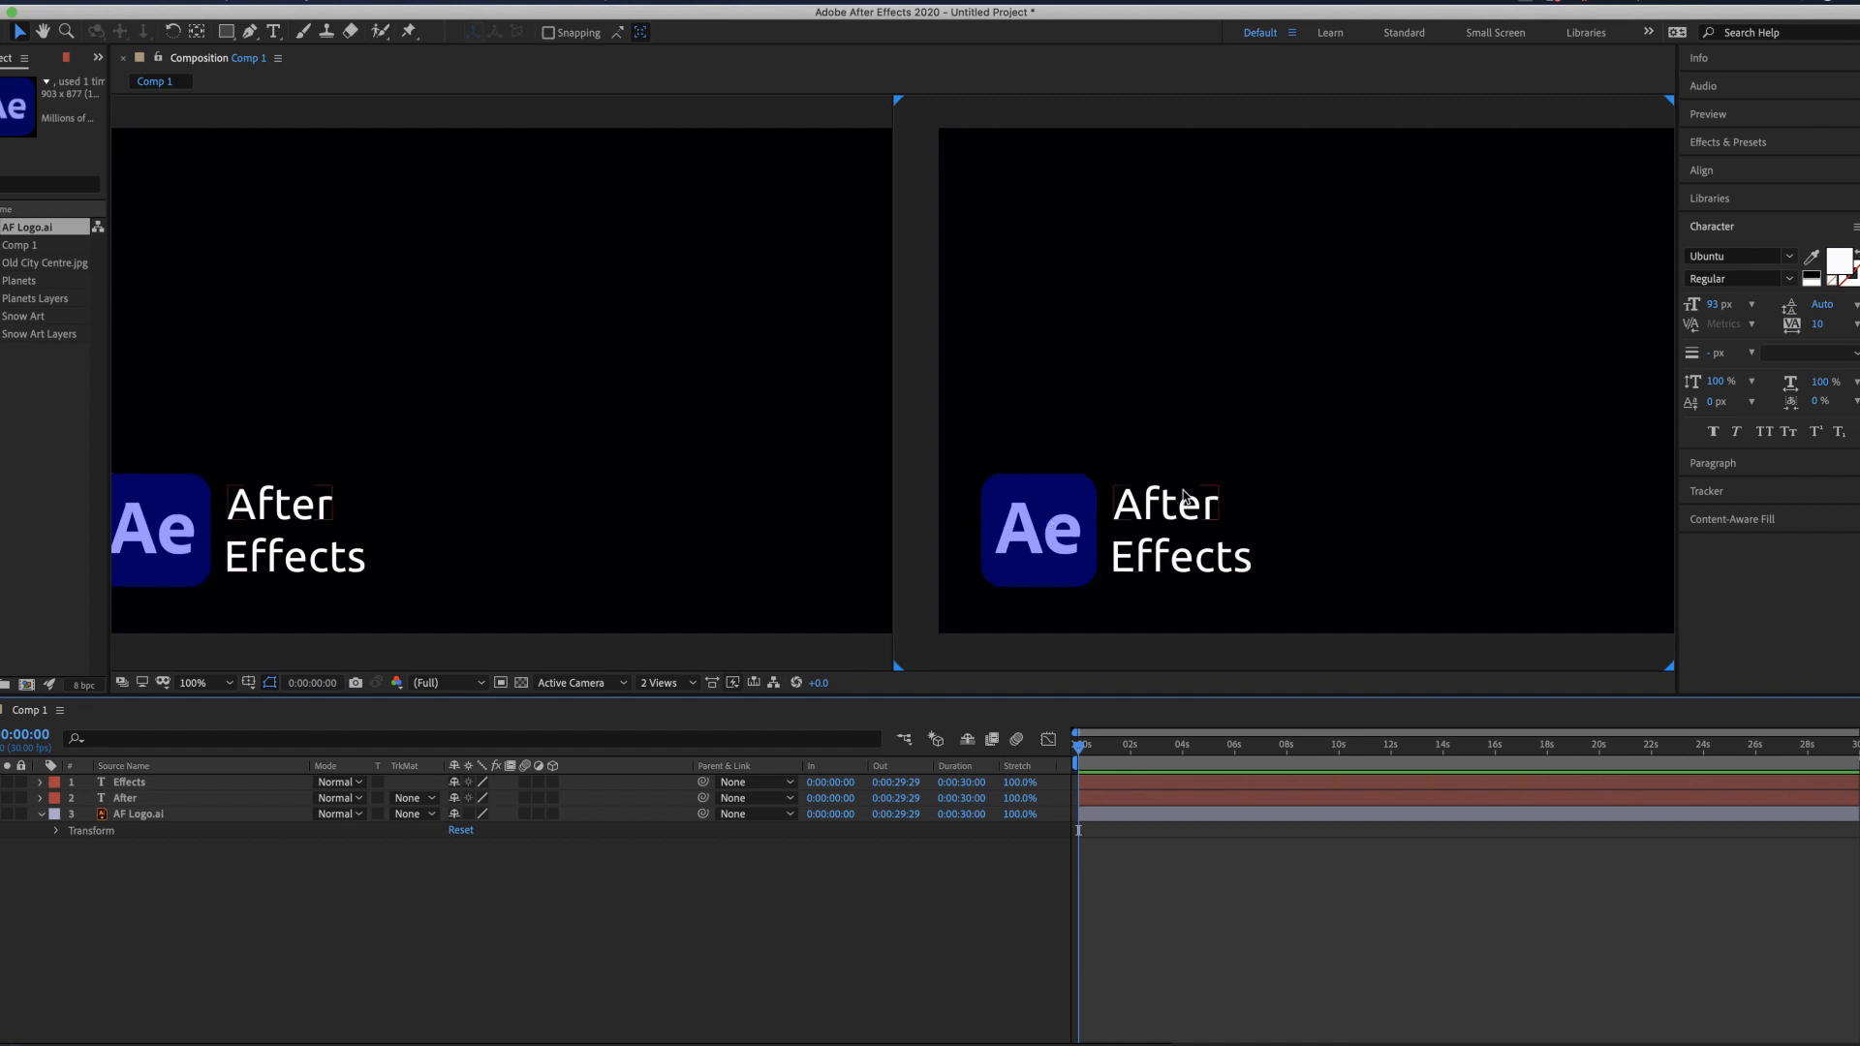
{"action": "left_click", "coordinate": [1039, 551]}
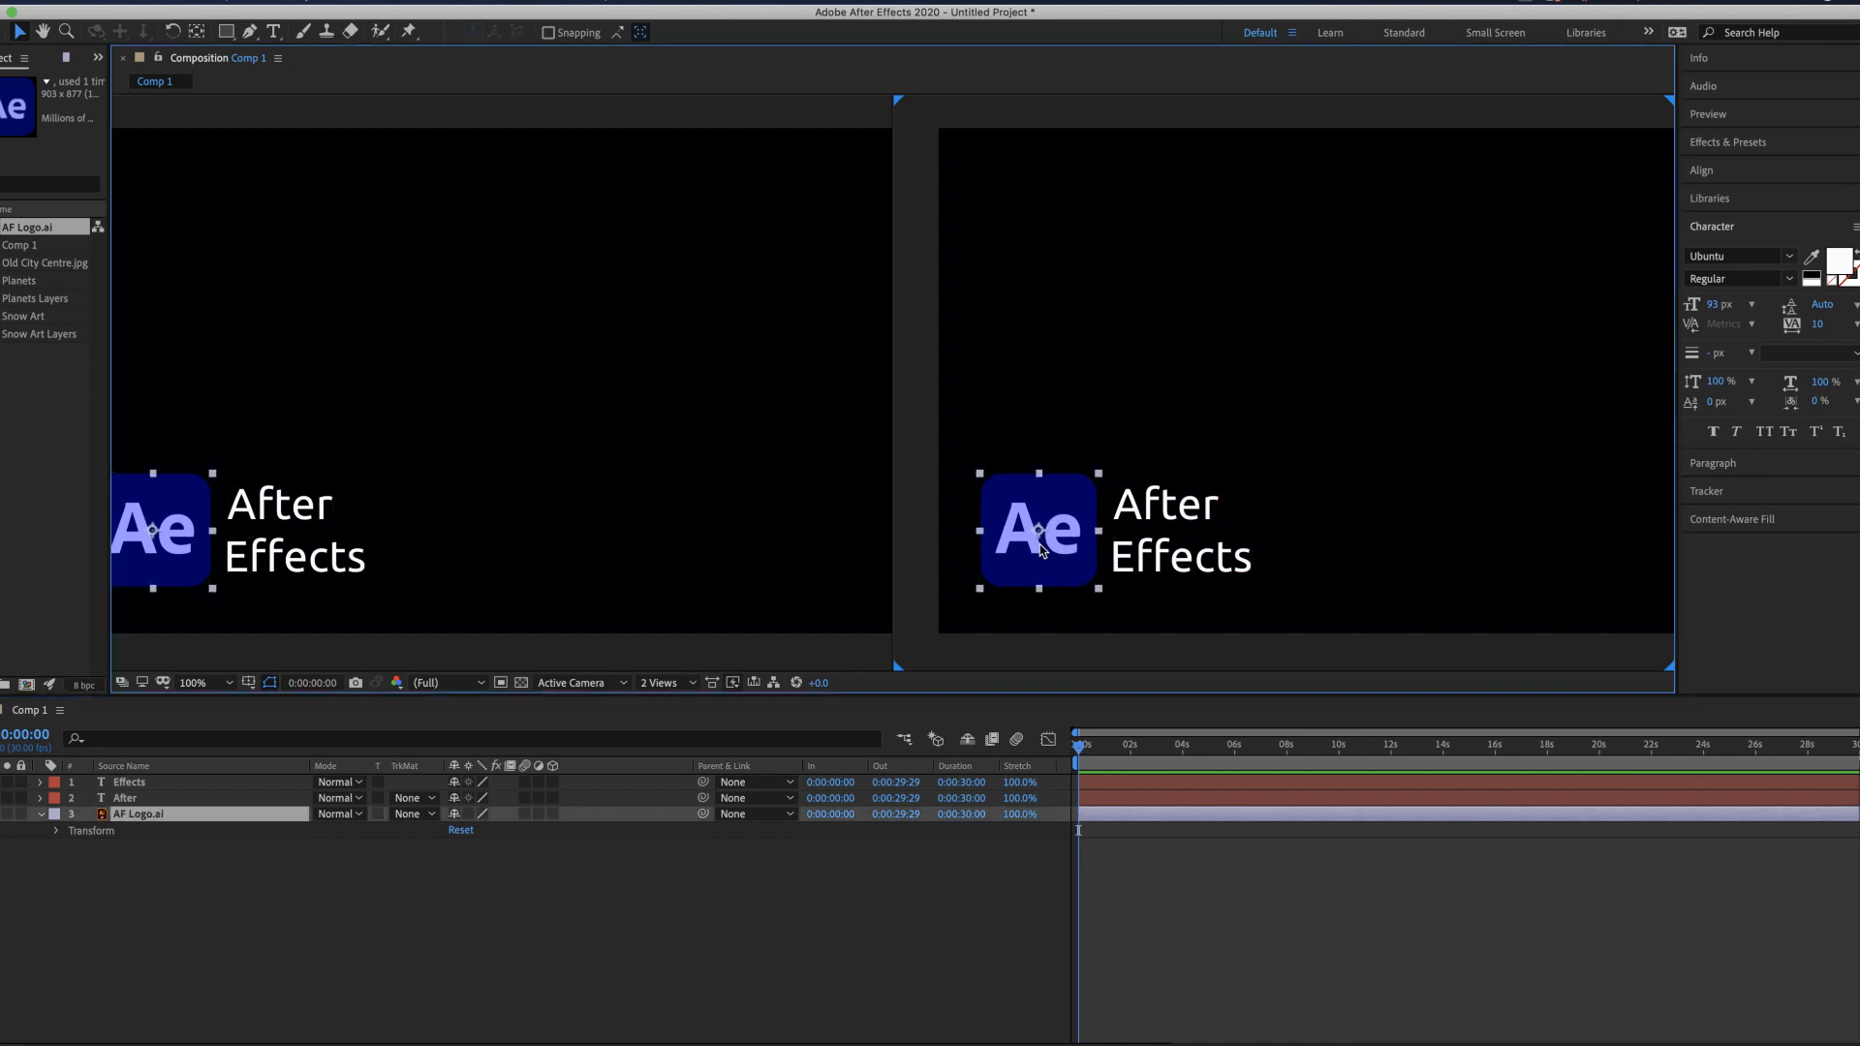
{"action": "scroll", "coordinate": [1050, 543], "scroll_direction": "down", "scroll_amount": 3}
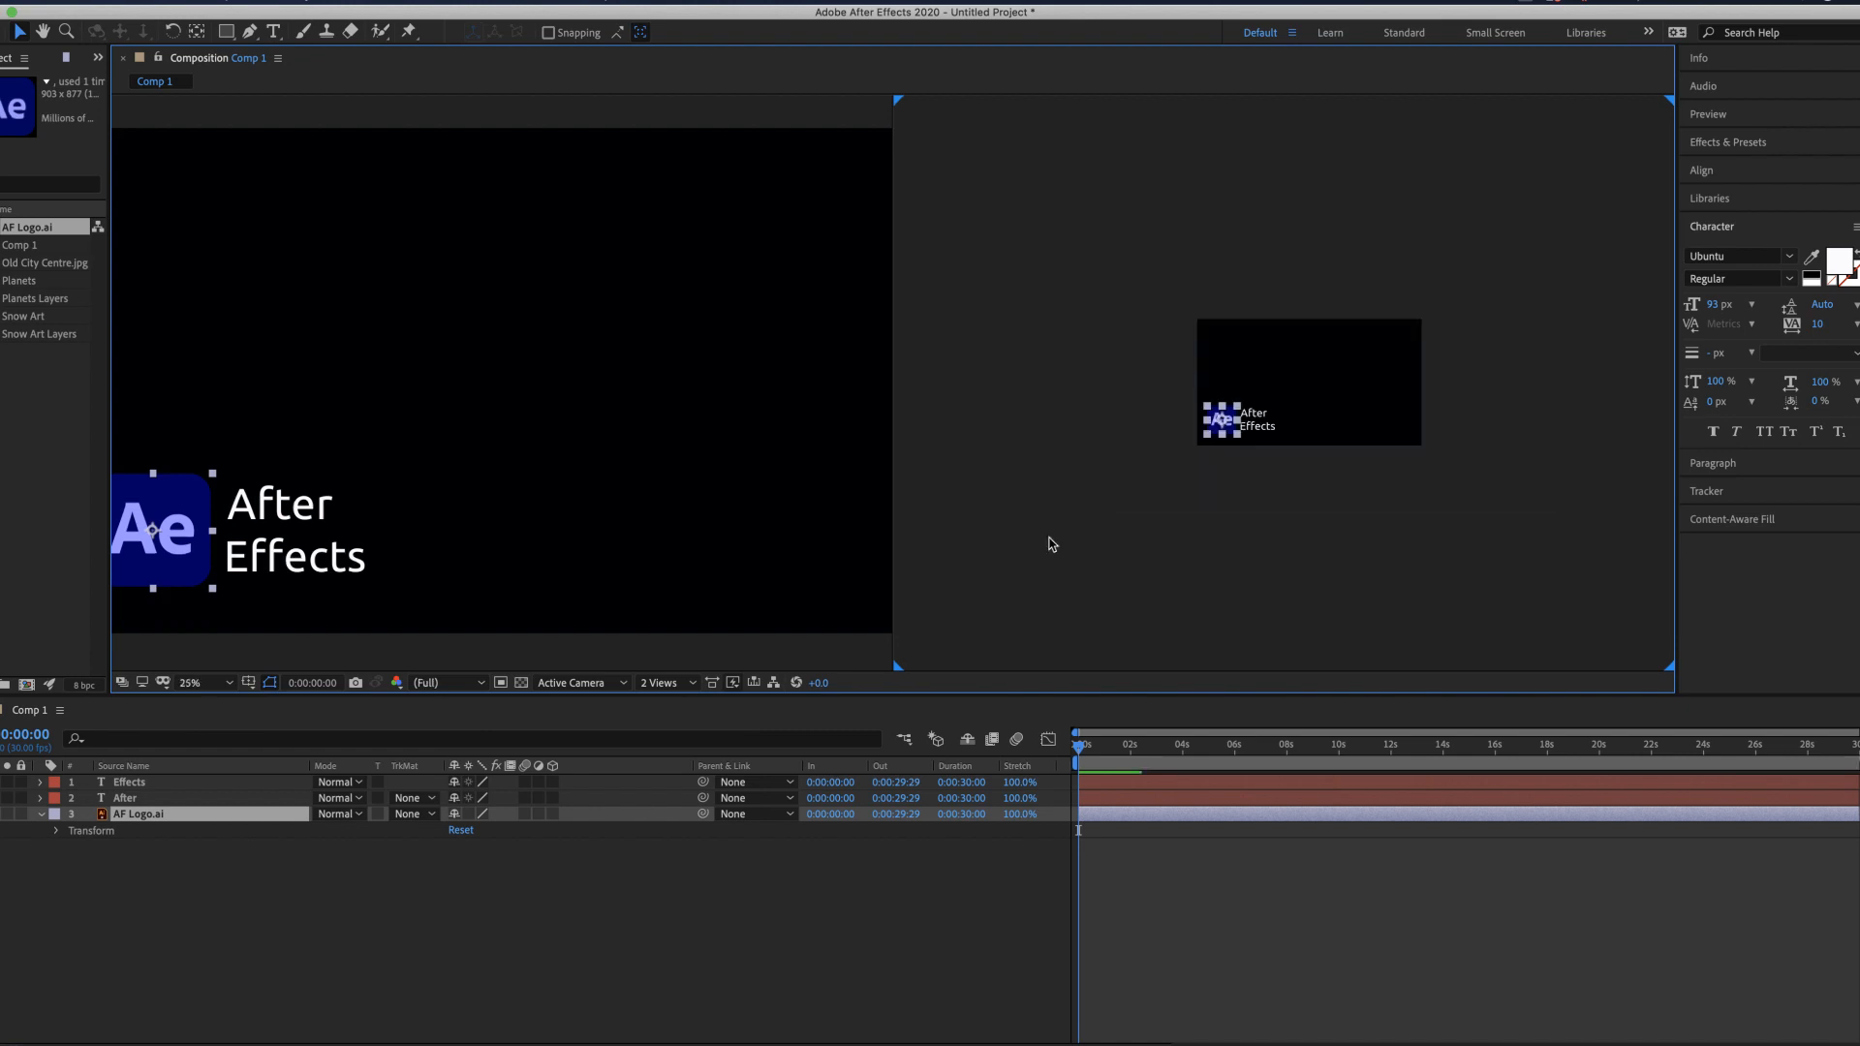
{"action": "scroll", "coordinate": [1050, 543], "scroll_direction": "up", "scroll_amount": 4}
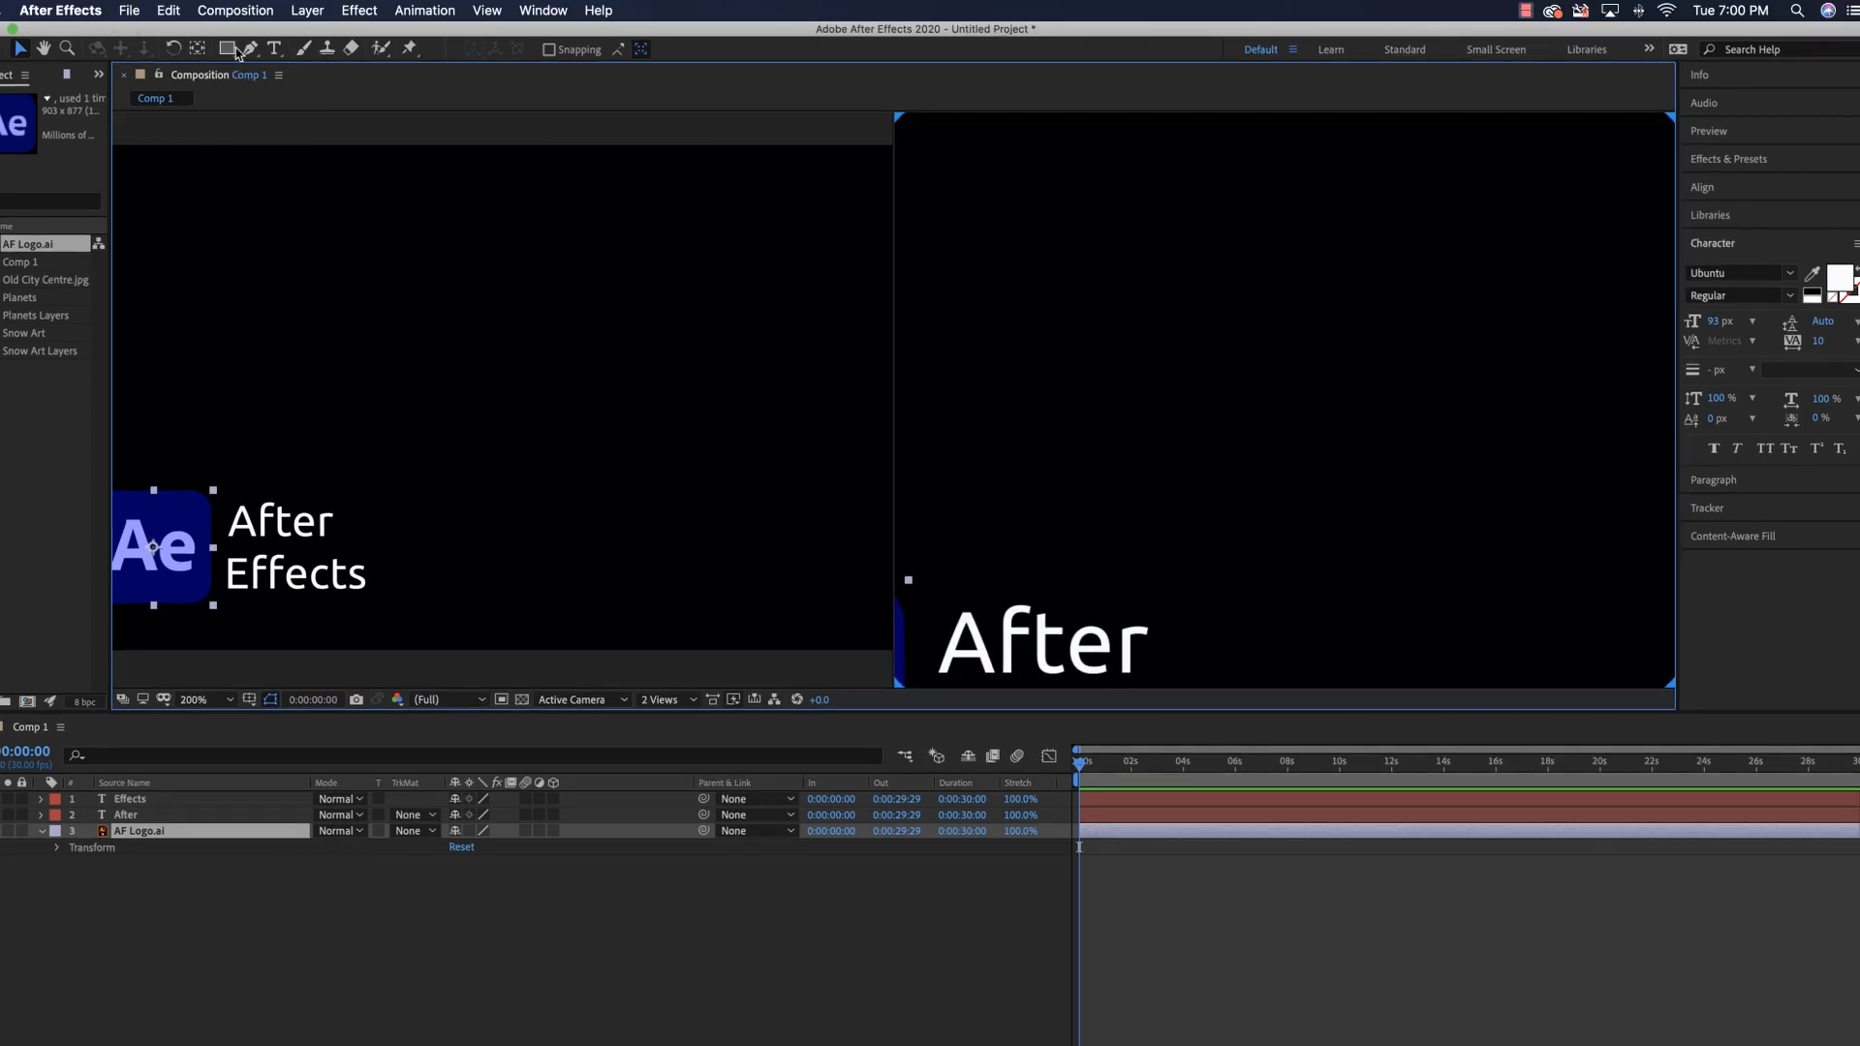
{"action": "left_click", "coordinate": [44, 49]}
{"action": "left_click_drag", "start_coordinate": [1004, 512], "coordinate": [1316, 294]}
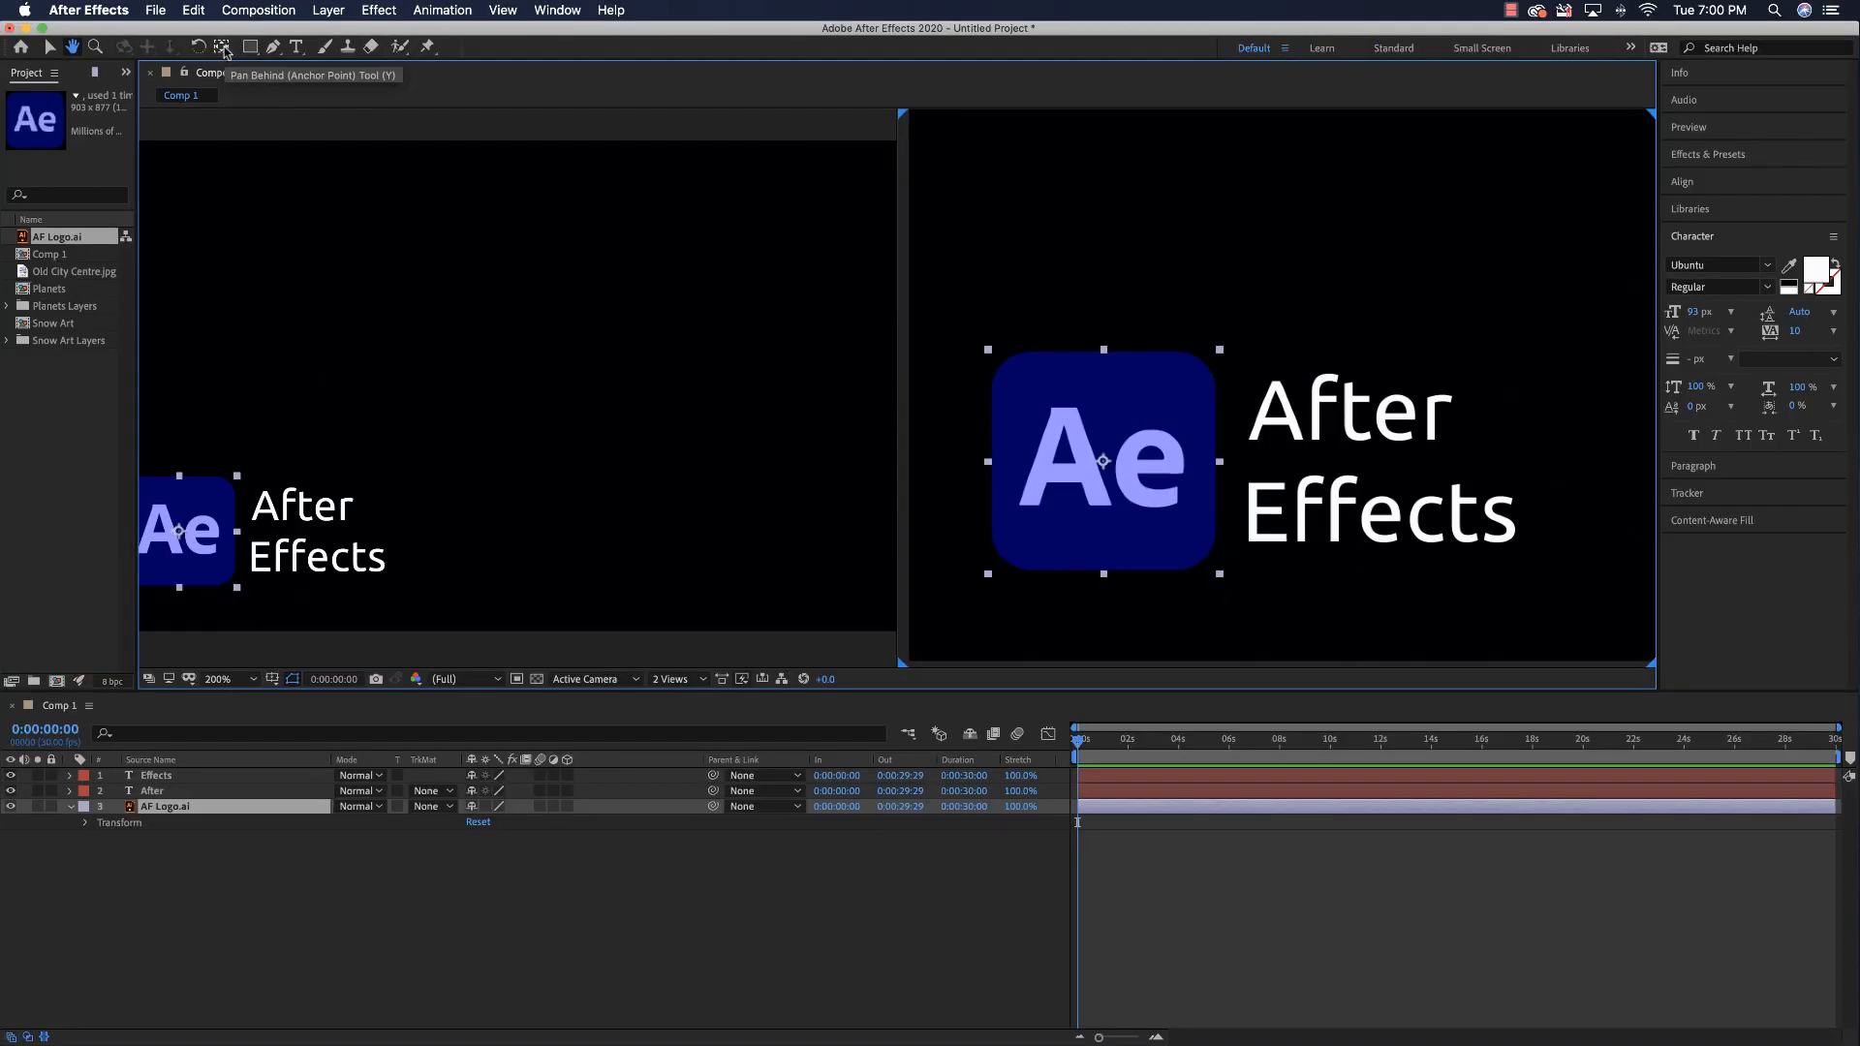
{"action": "left_click", "coordinate": [223, 47]}
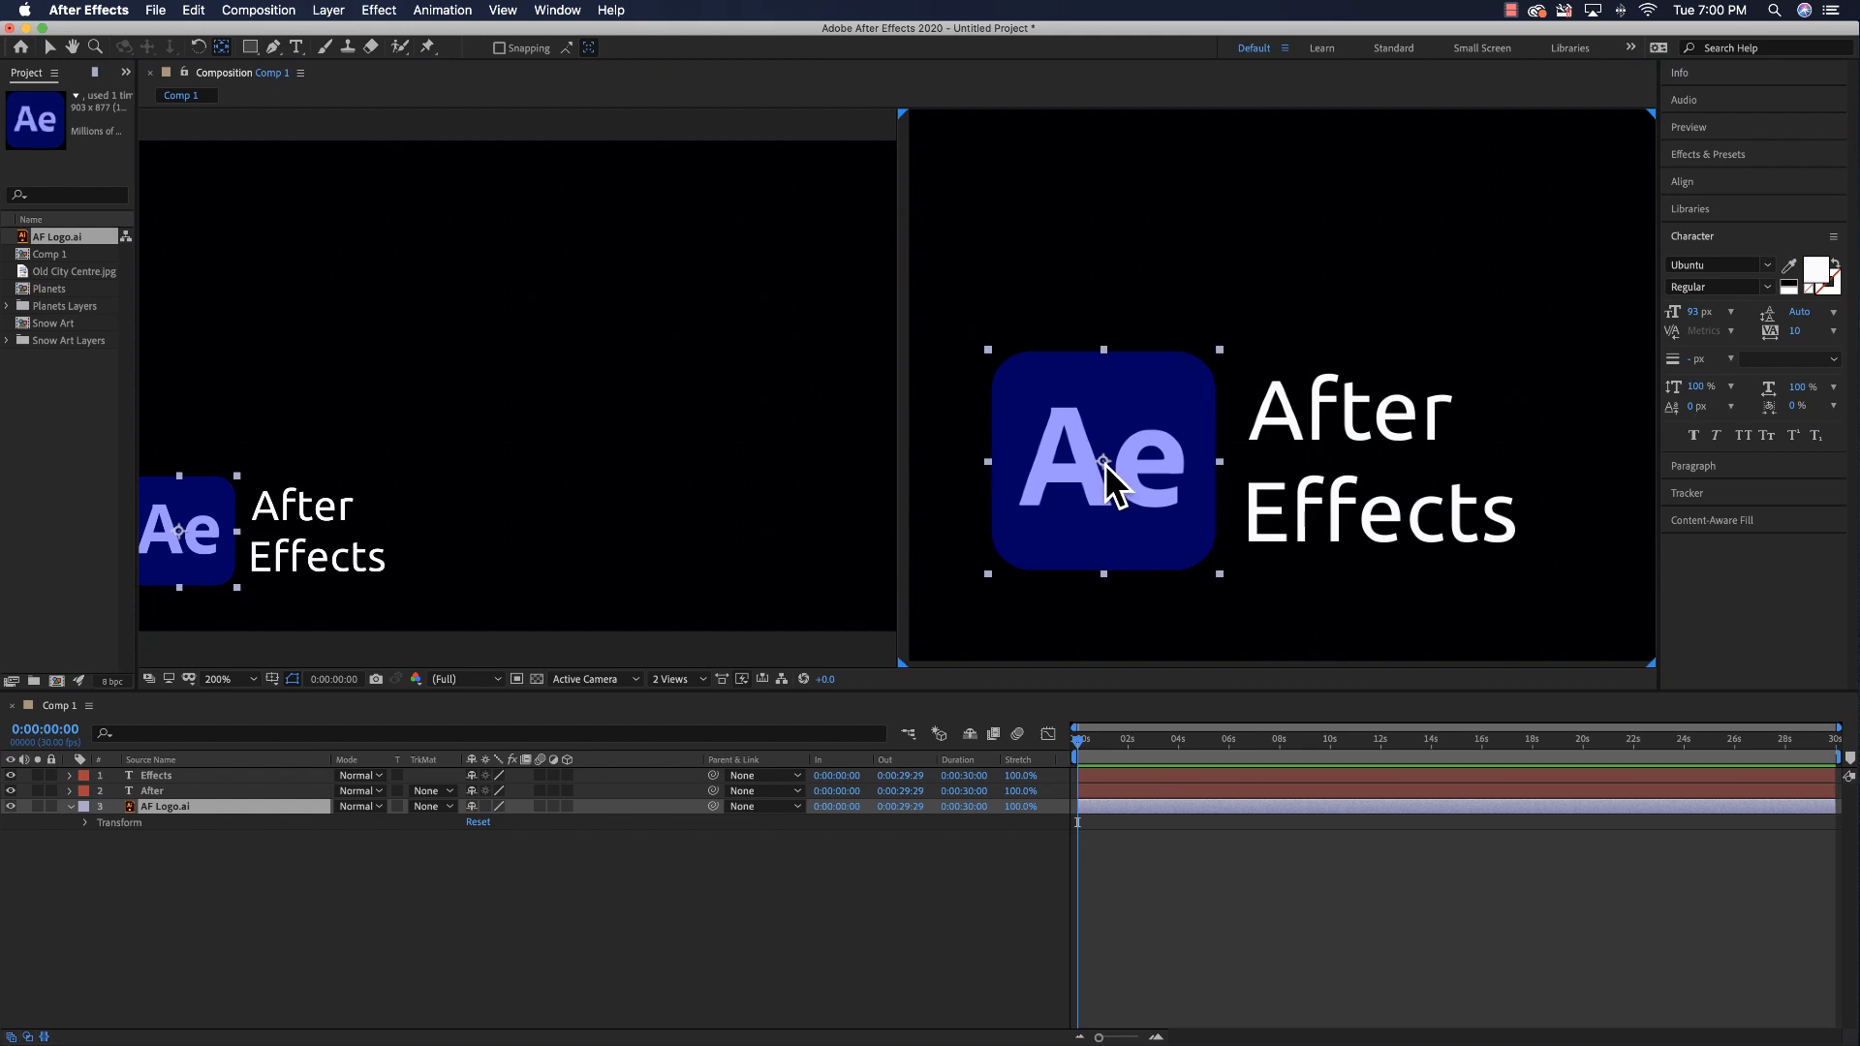
{"action": "left_click_drag", "start_coordinate": [1105, 462], "coordinate": [989, 465]}
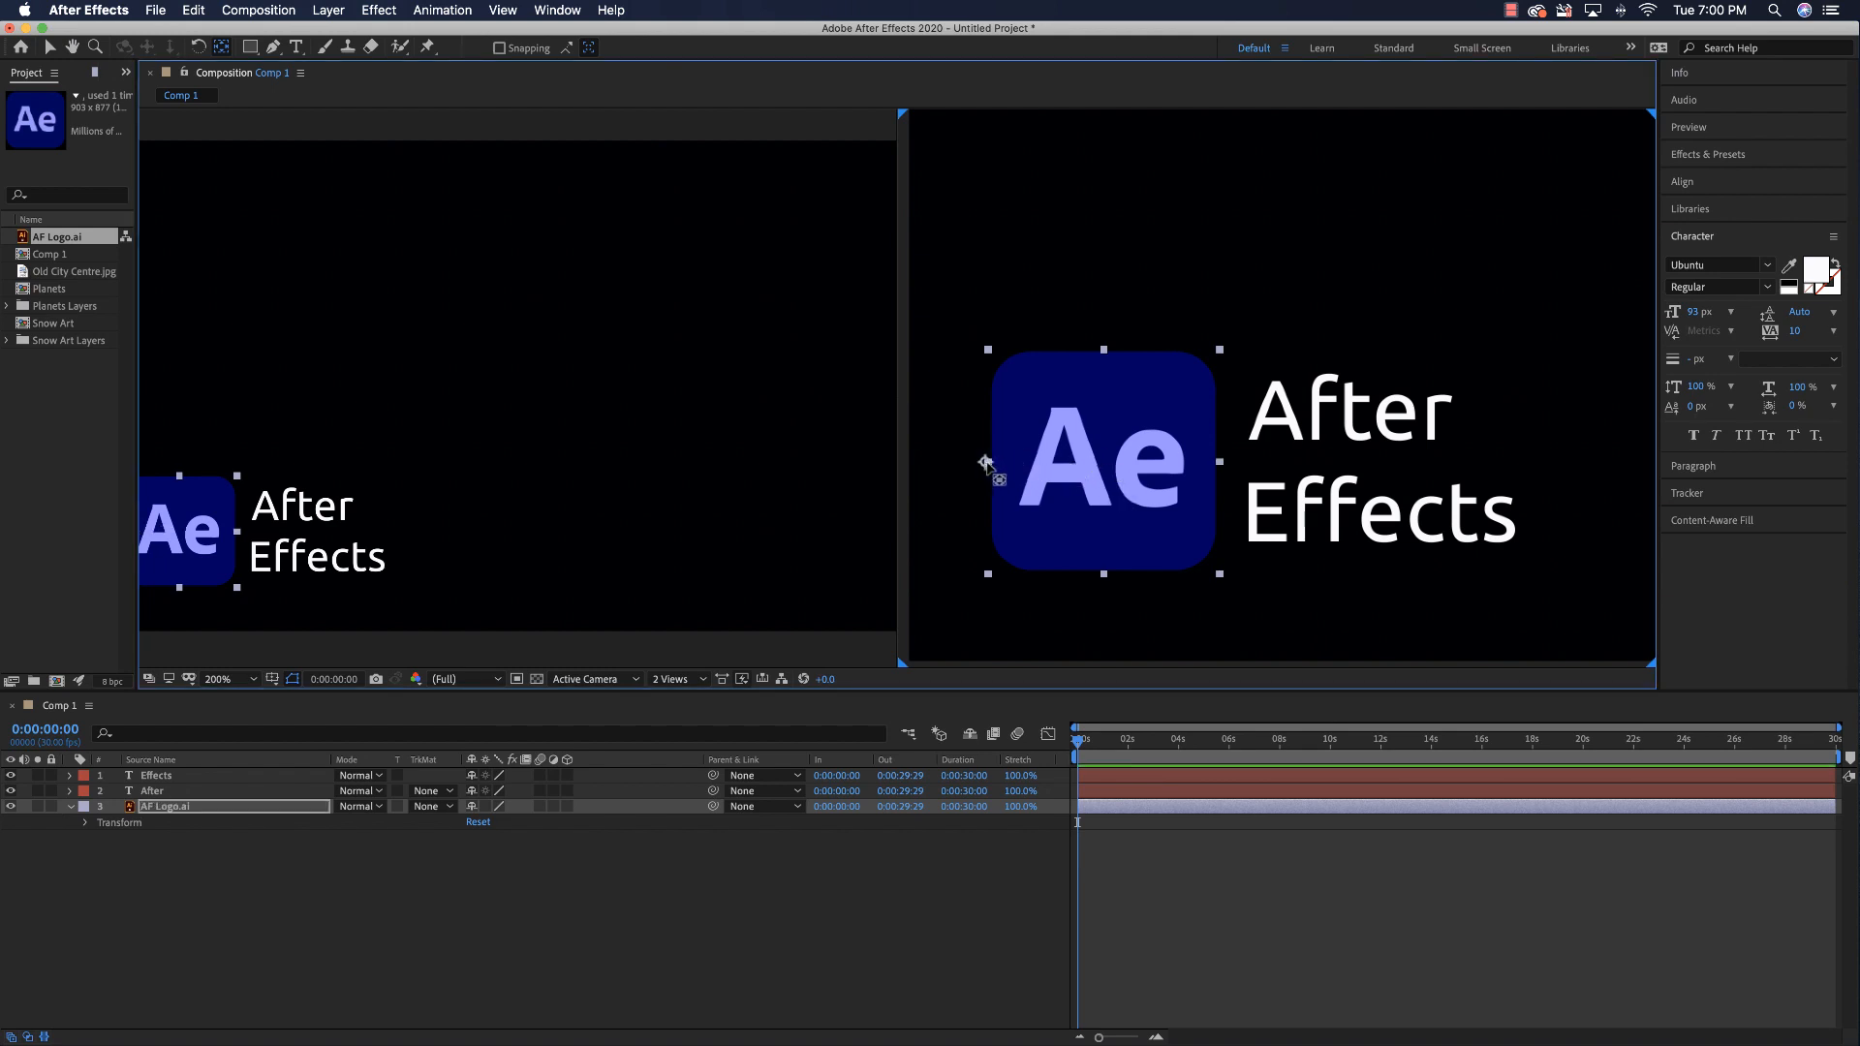
- Move the anchor points of the "After" and "Effects" text layers to just above the top centre of each word
{"action": "left_click", "coordinate": [1357, 434]}
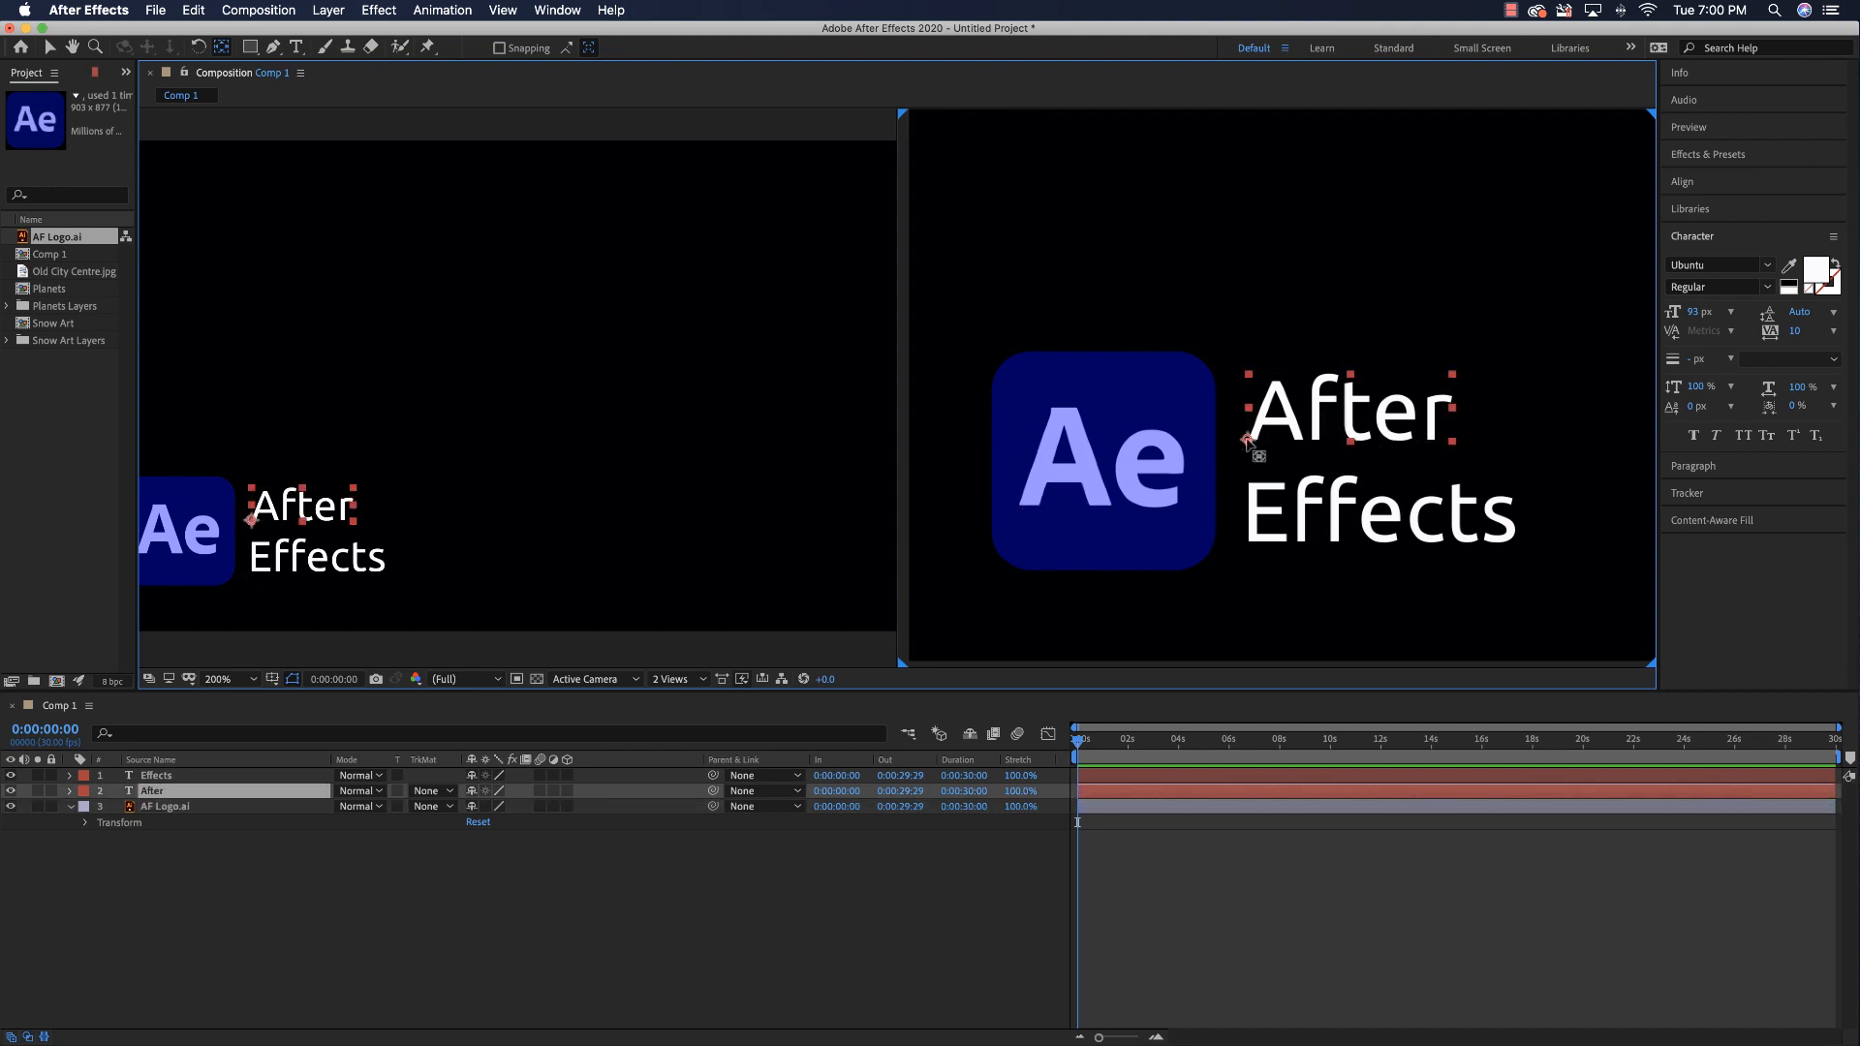
{"action": "left_click_drag", "start_coordinate": [1248, 441], "coordinate": [1350, 364]}
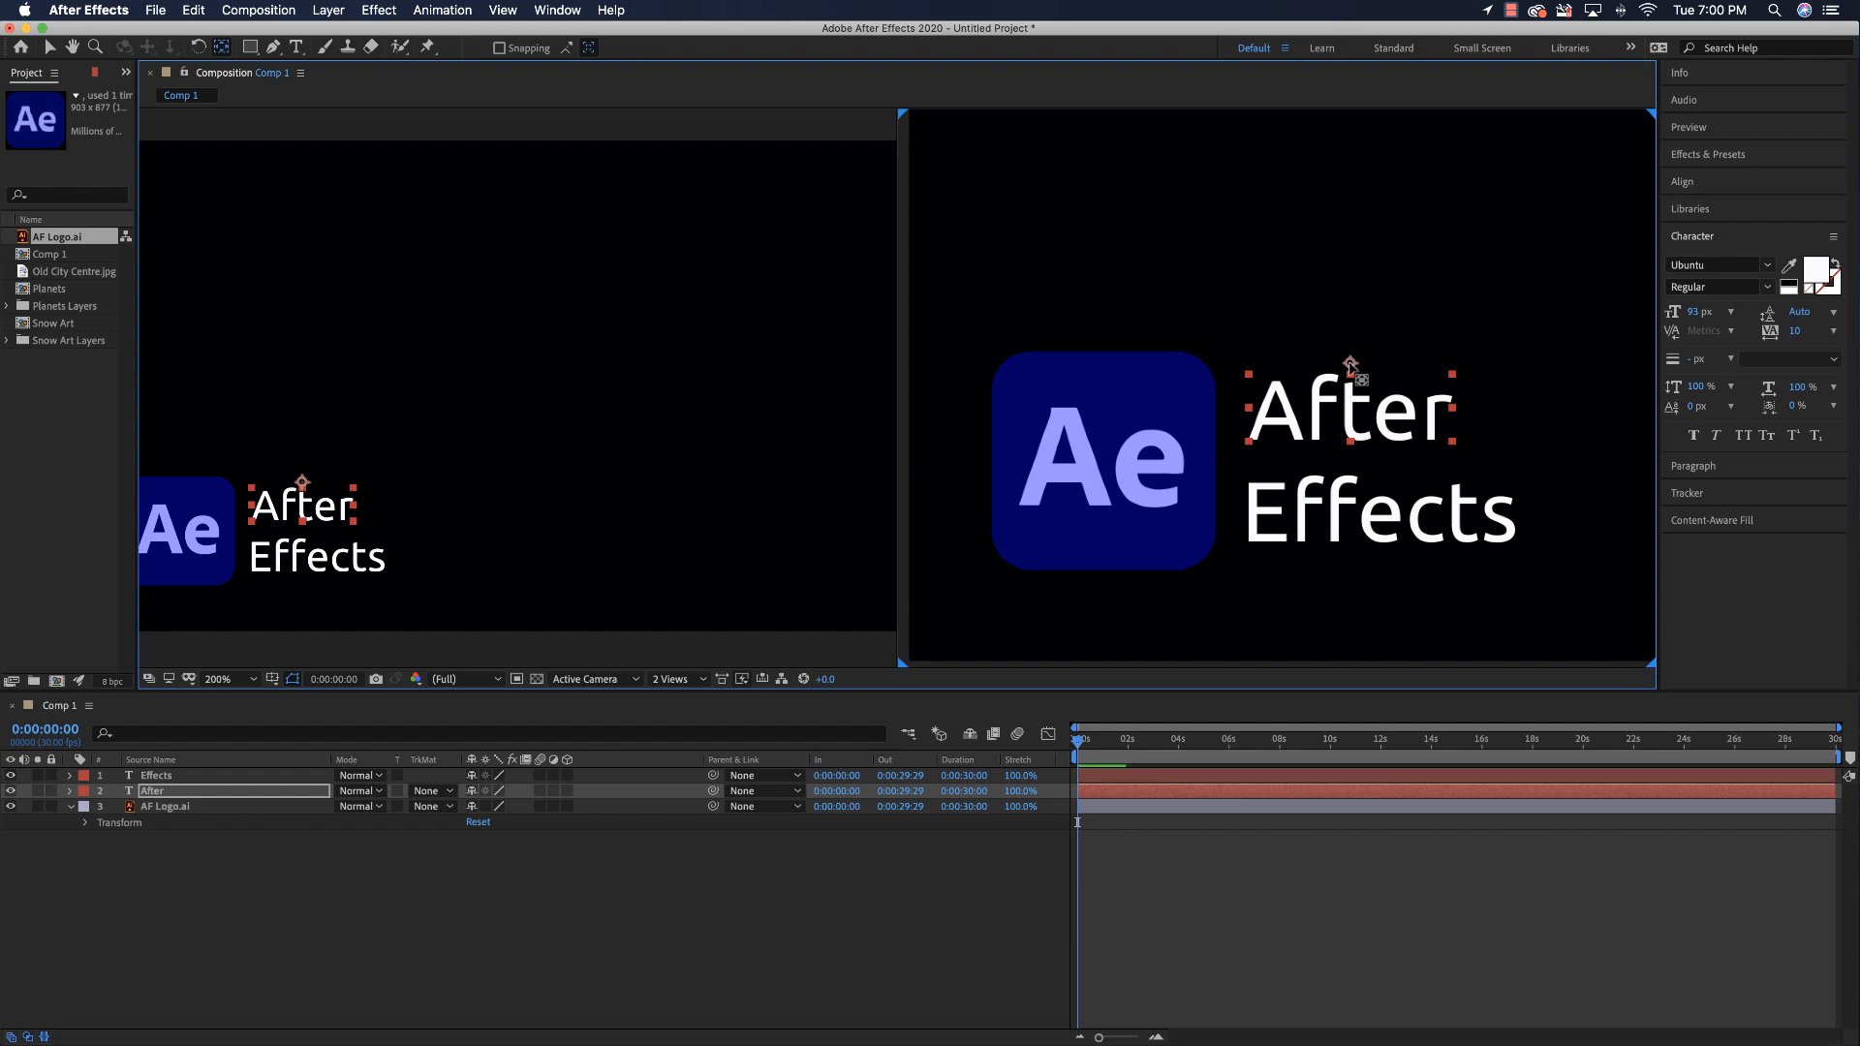
{"action": "left_click", "coordinate": [1376, 496]}
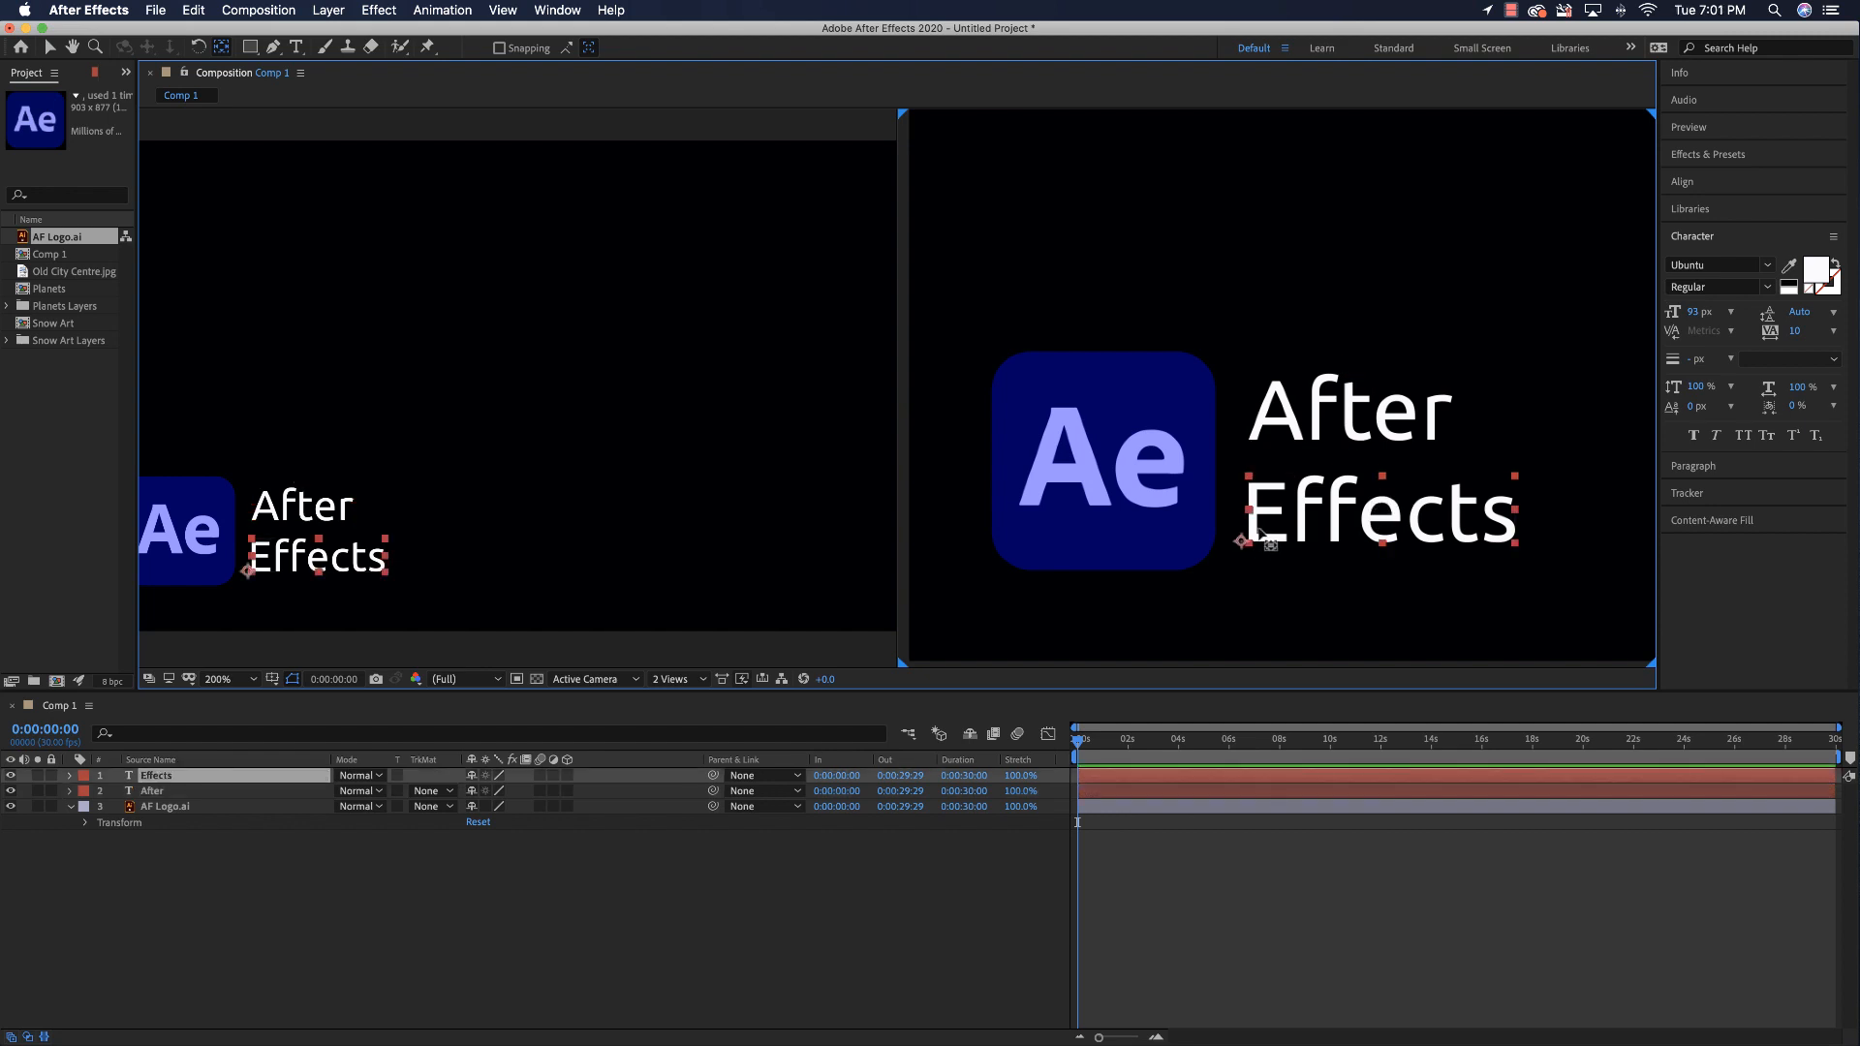
{"action": "left_click_drag", "start_coordinate": [1243, 541], "coordinate": [1385, 471]}
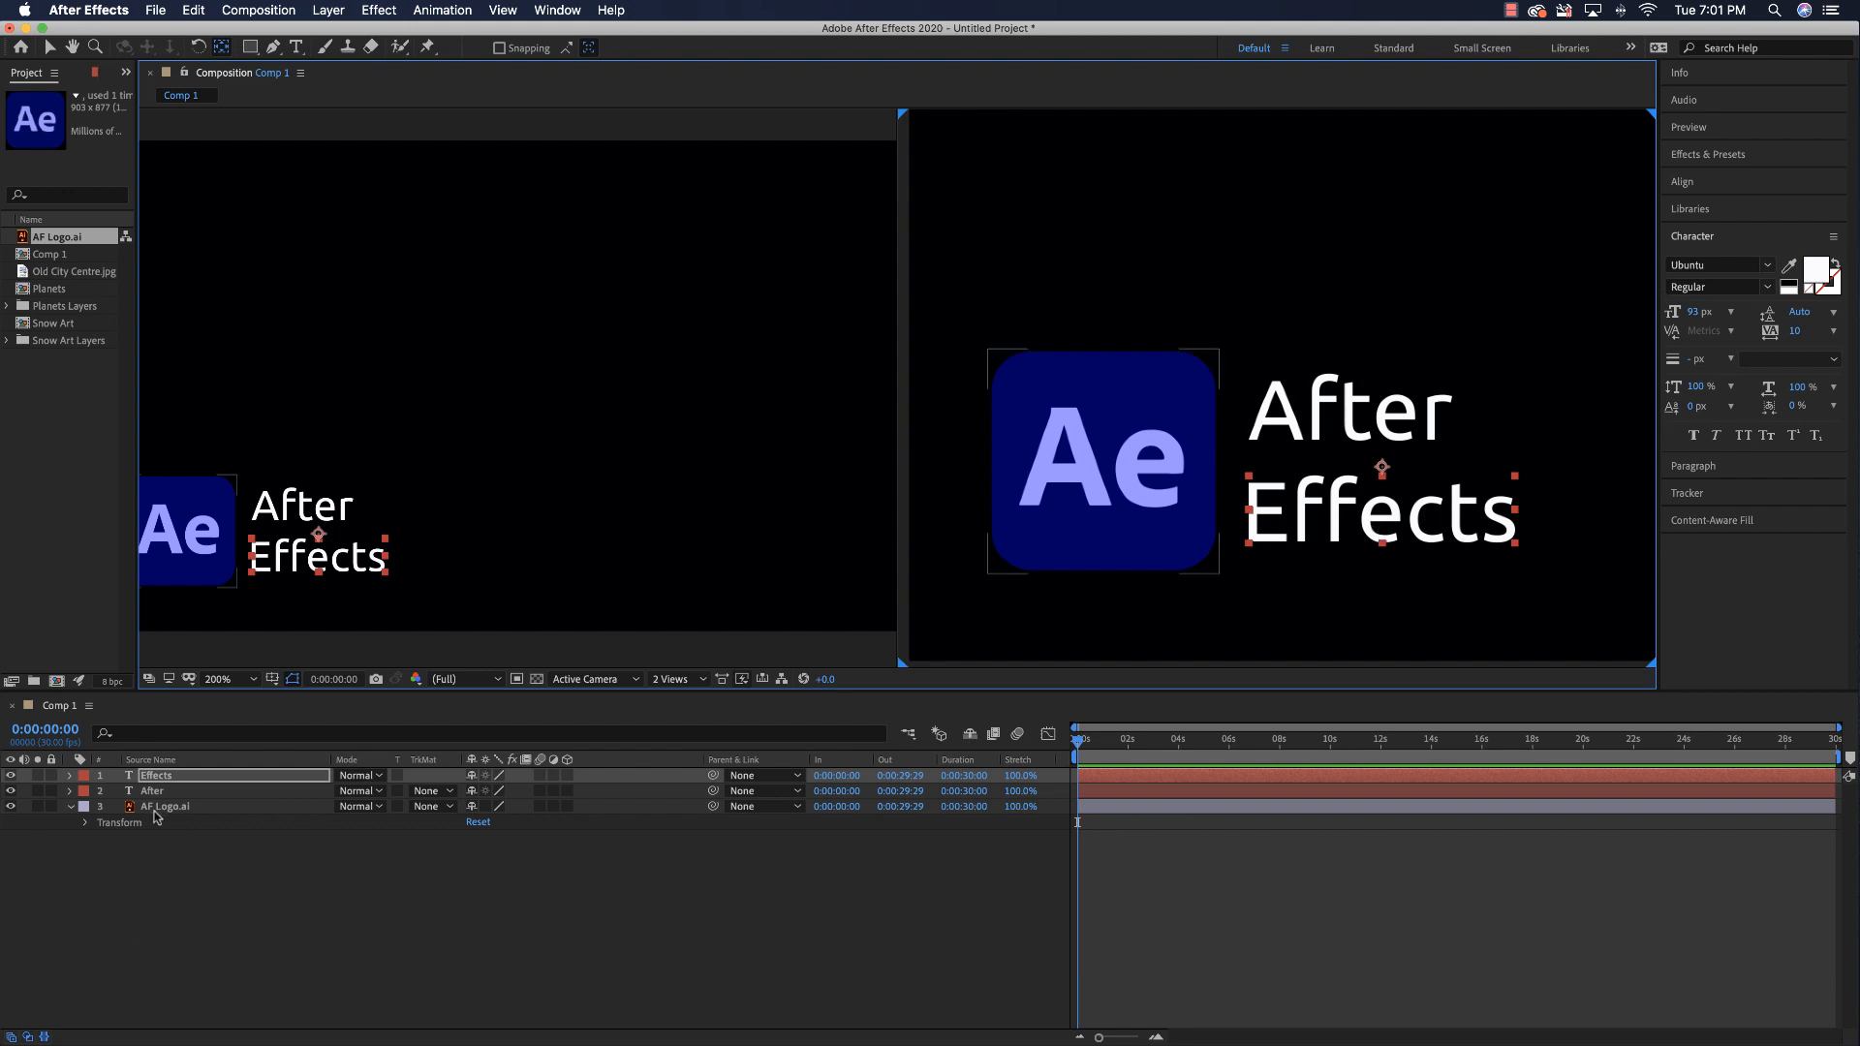
{"action": "left_click", "coordinate": [48, 48]}
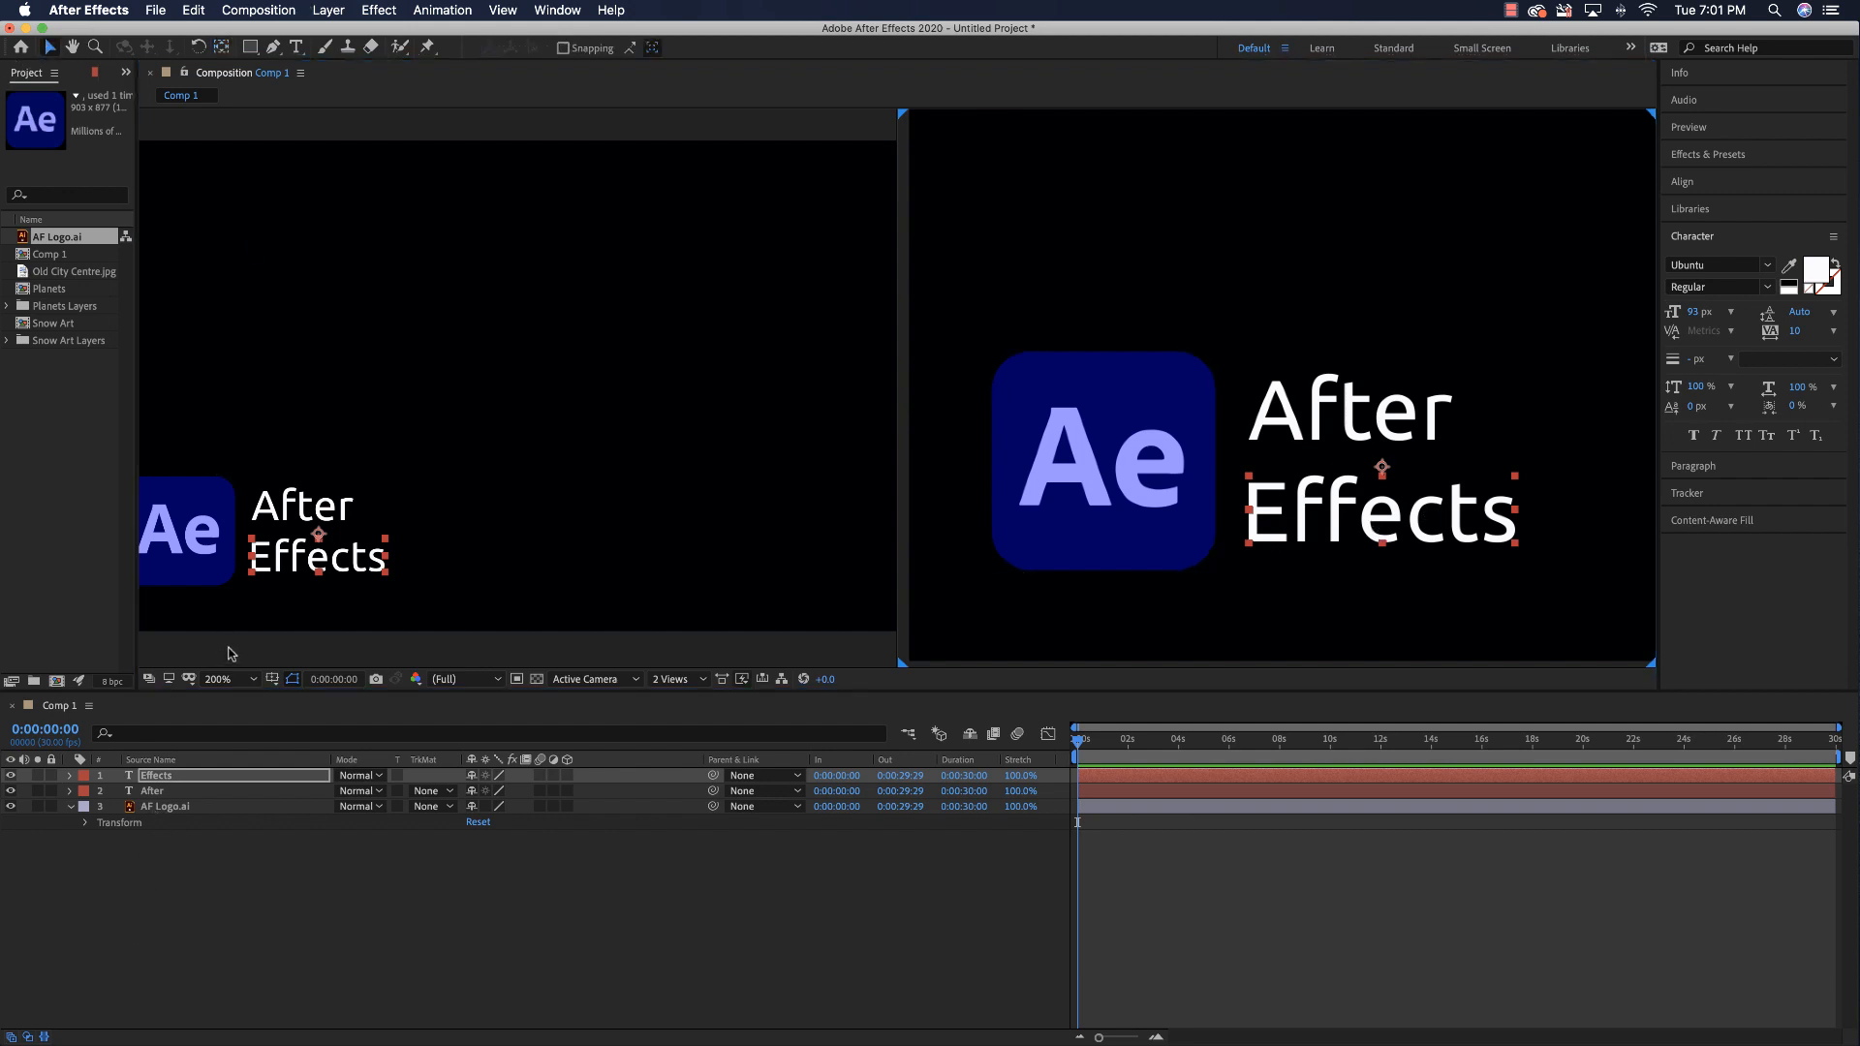
{"action": "left_click", "coordinate": [166, 808]}
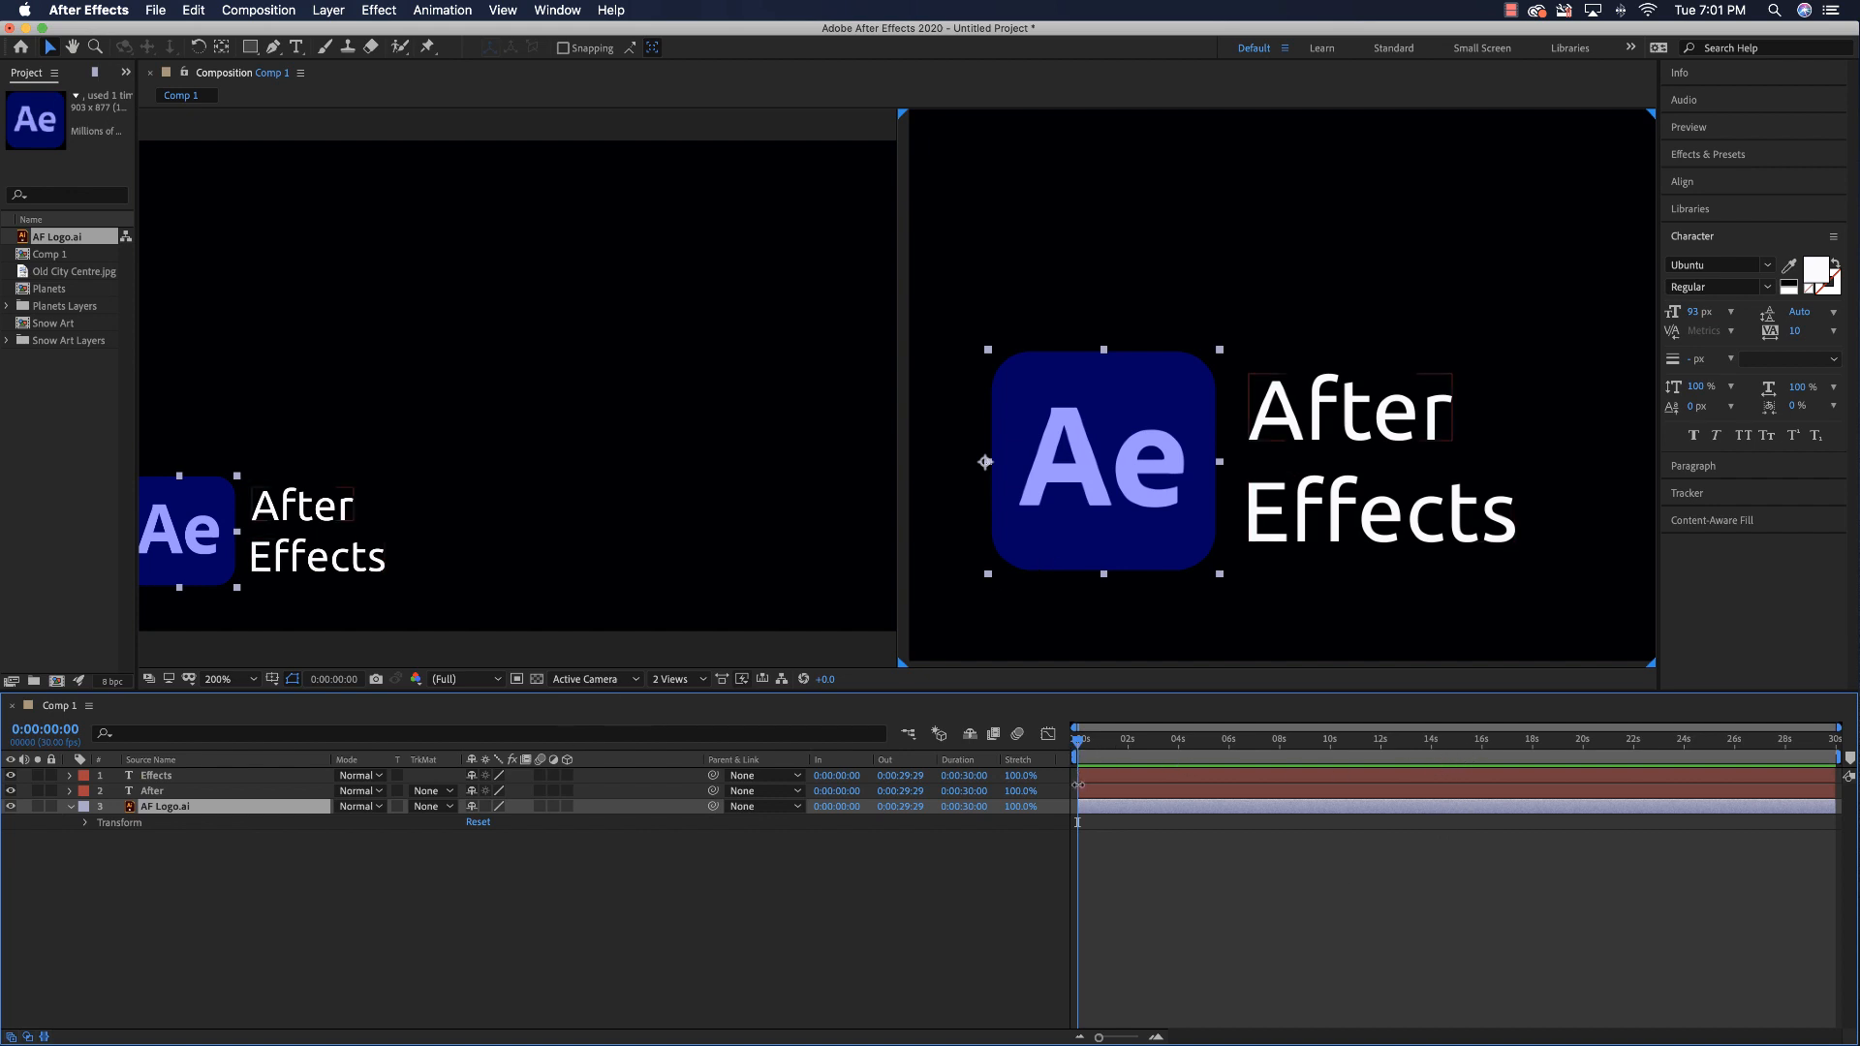
{"action": "mouse_move", "coordinate": [1078, 787]}
{"action": "left_mouse_down"}
{"action": "mouse_move", "coordinate": [1056, 785]}
{"action": "mouse_move", "coordinate": [1115, 792]}
{"action": "left_mouse_up"}
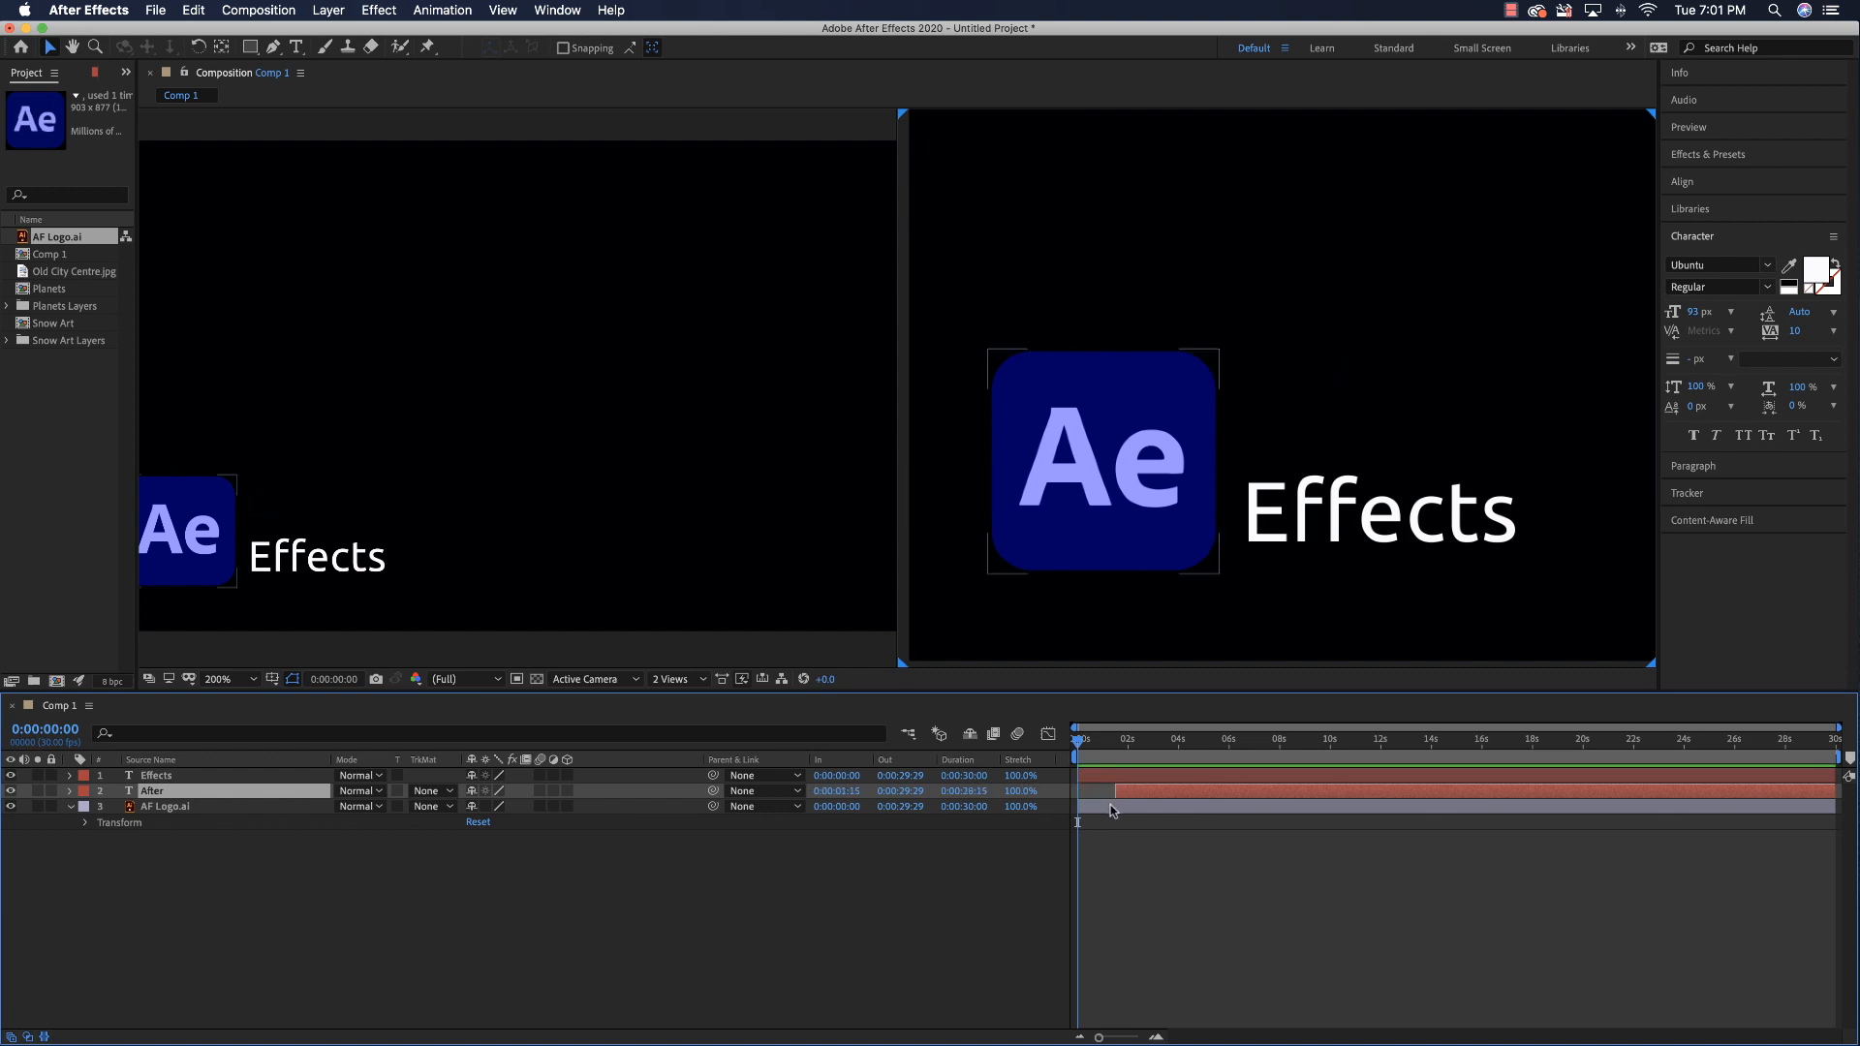
{"action": "key", "text": "alt+bracketleft"}
- Go to 0:00:05:00, reveal the AF Logo layer's rotation and make all three layers 3D
{"action": "mouse_move", "coordinate": [1207, 741]}
{"action": "left_mouse_down"}
{"action": "mouse_move", "coordinate": [1230, 739]}
{"action": "mouse_move", "coordinate": [1203, 754]}
{"action": "left_mouse_up"}
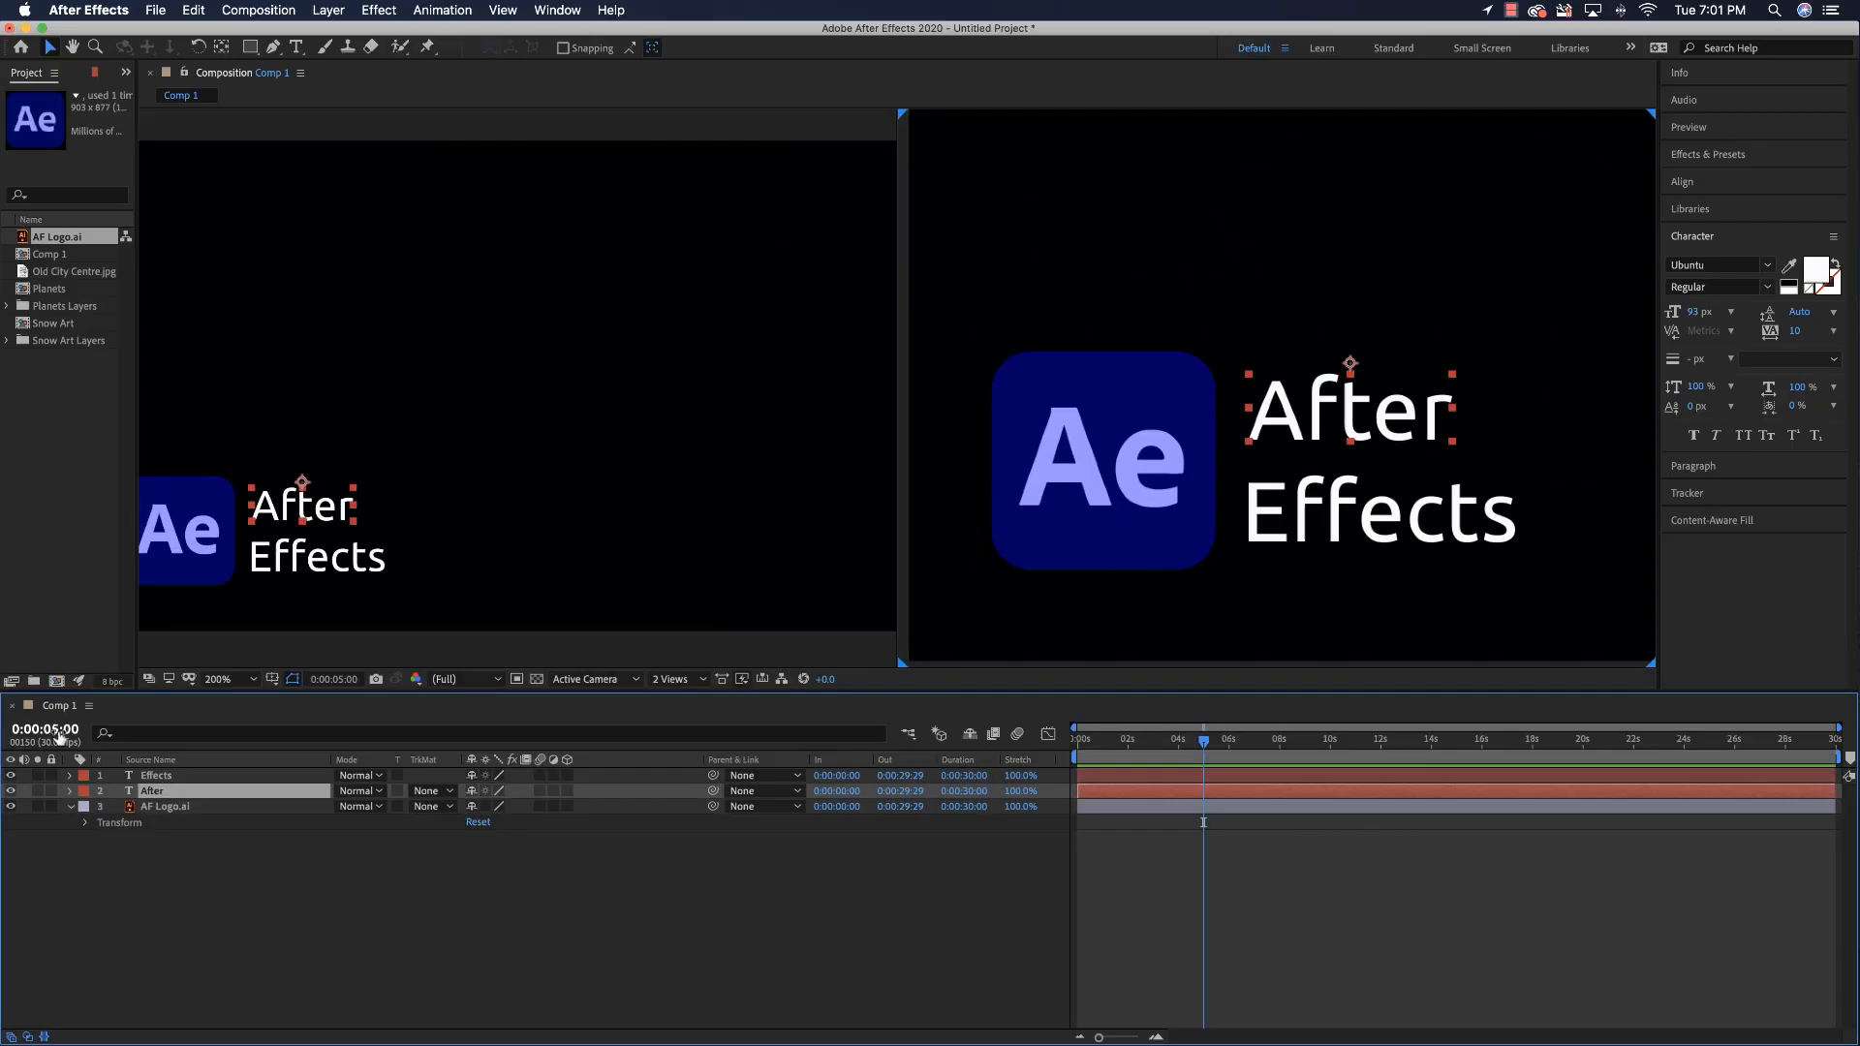
{"action": "left_click", "coordinate": [163, 808]}
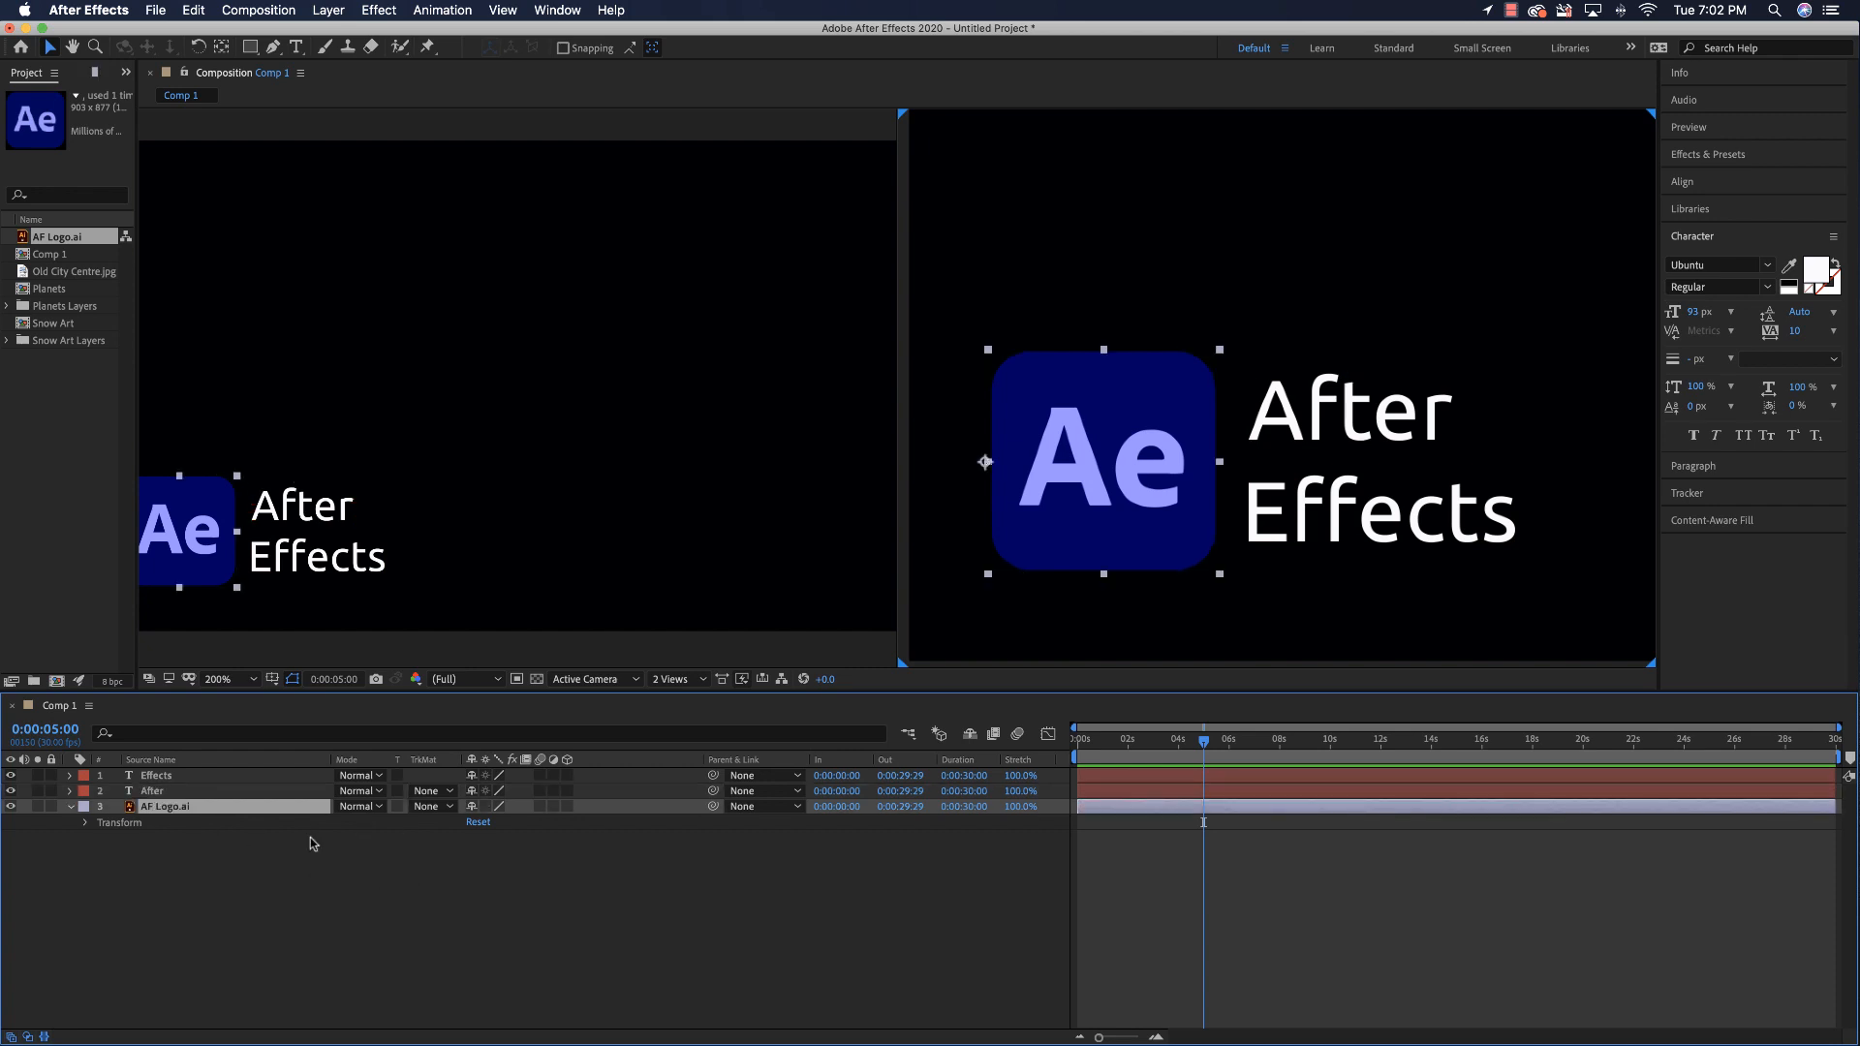
{"action": "key", "text": "r"}
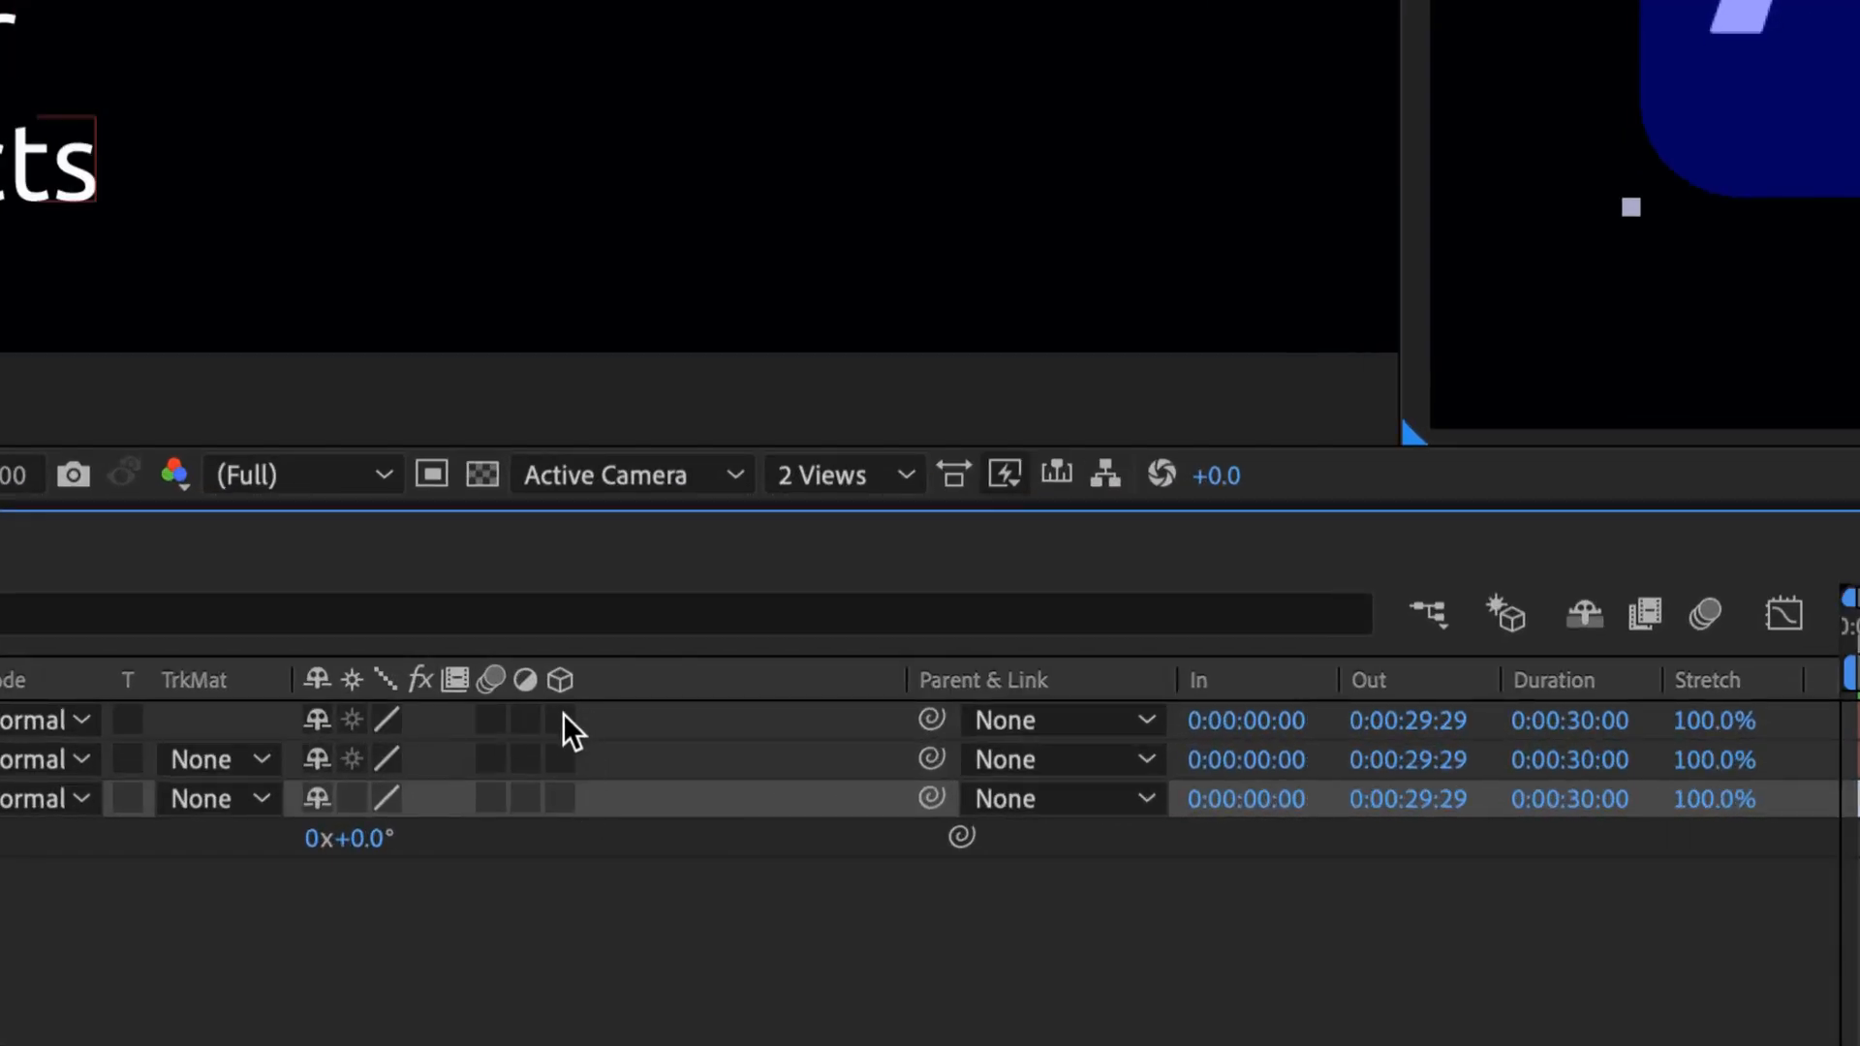
{"action": "left_click", "coordinate": [569, 777]}
{"action": "left_click", "coordinate": [561, 760]}
{"action": "left_click", "coordinate": [558, 793]}
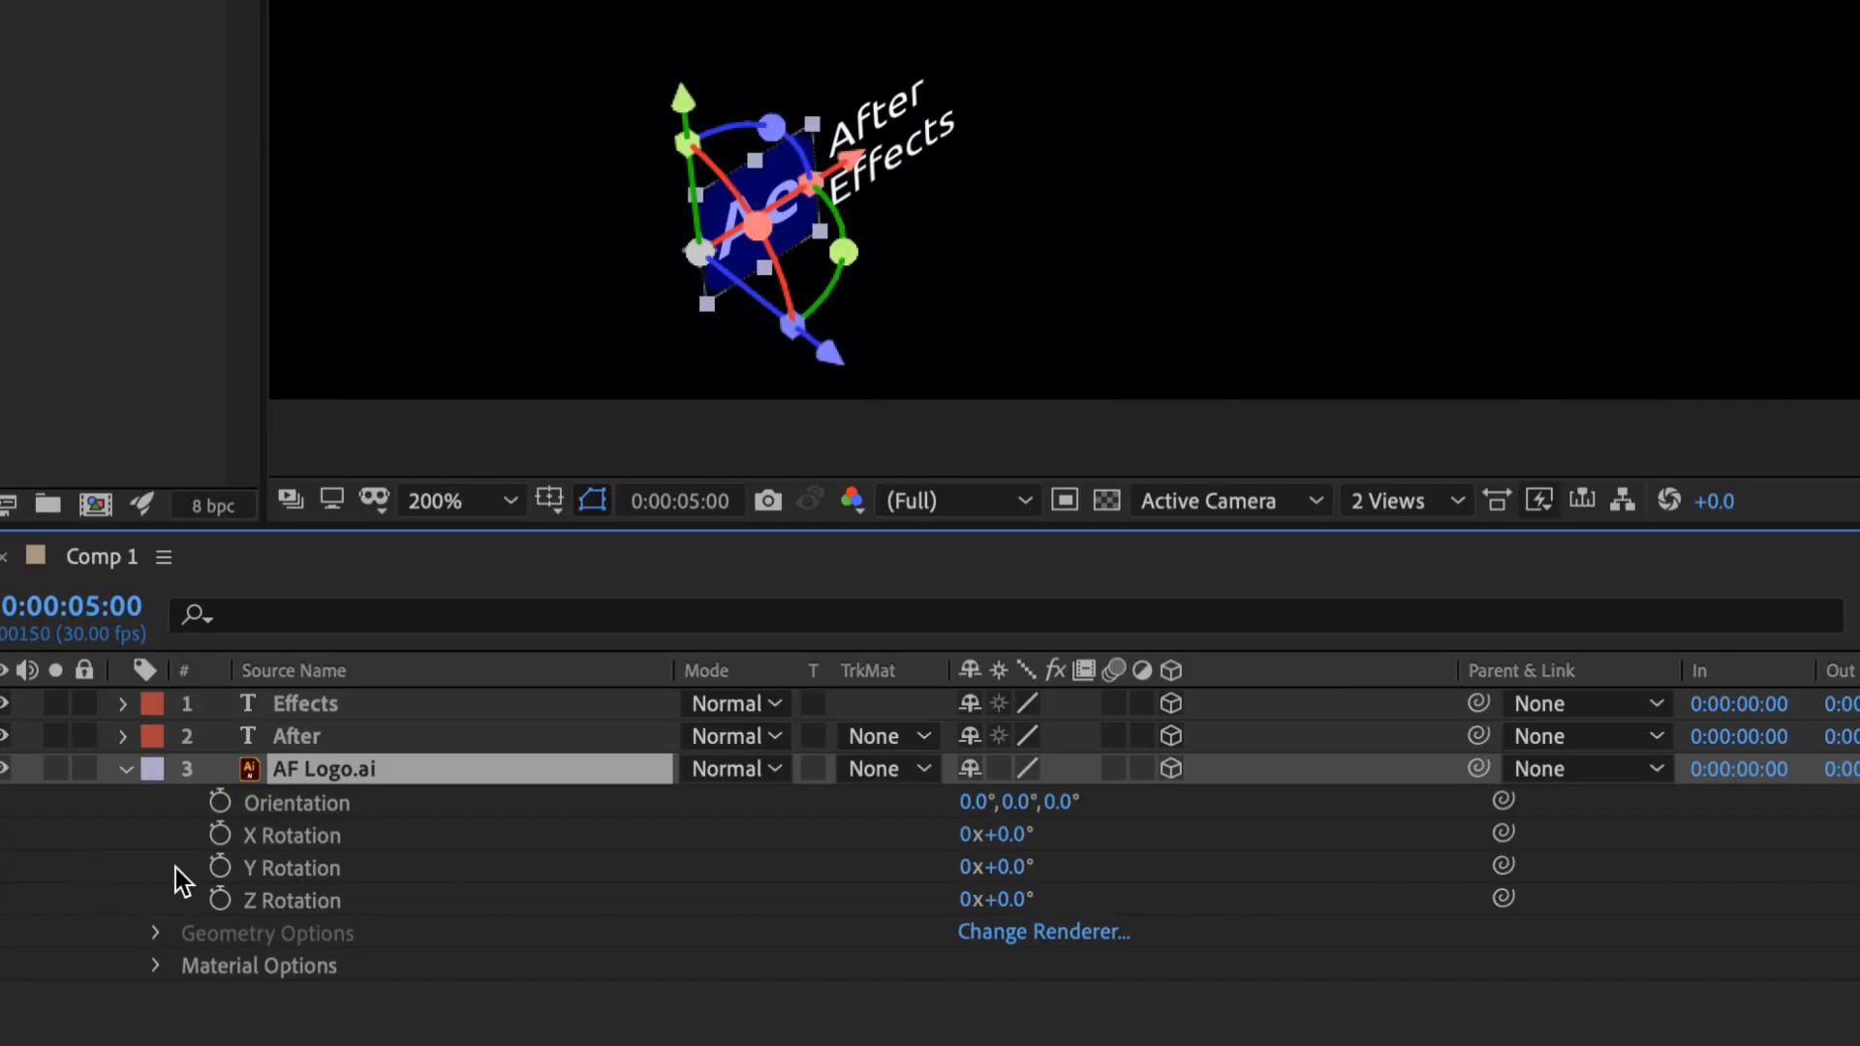
{"action": "left_click", "coordinate": [220, 868]}
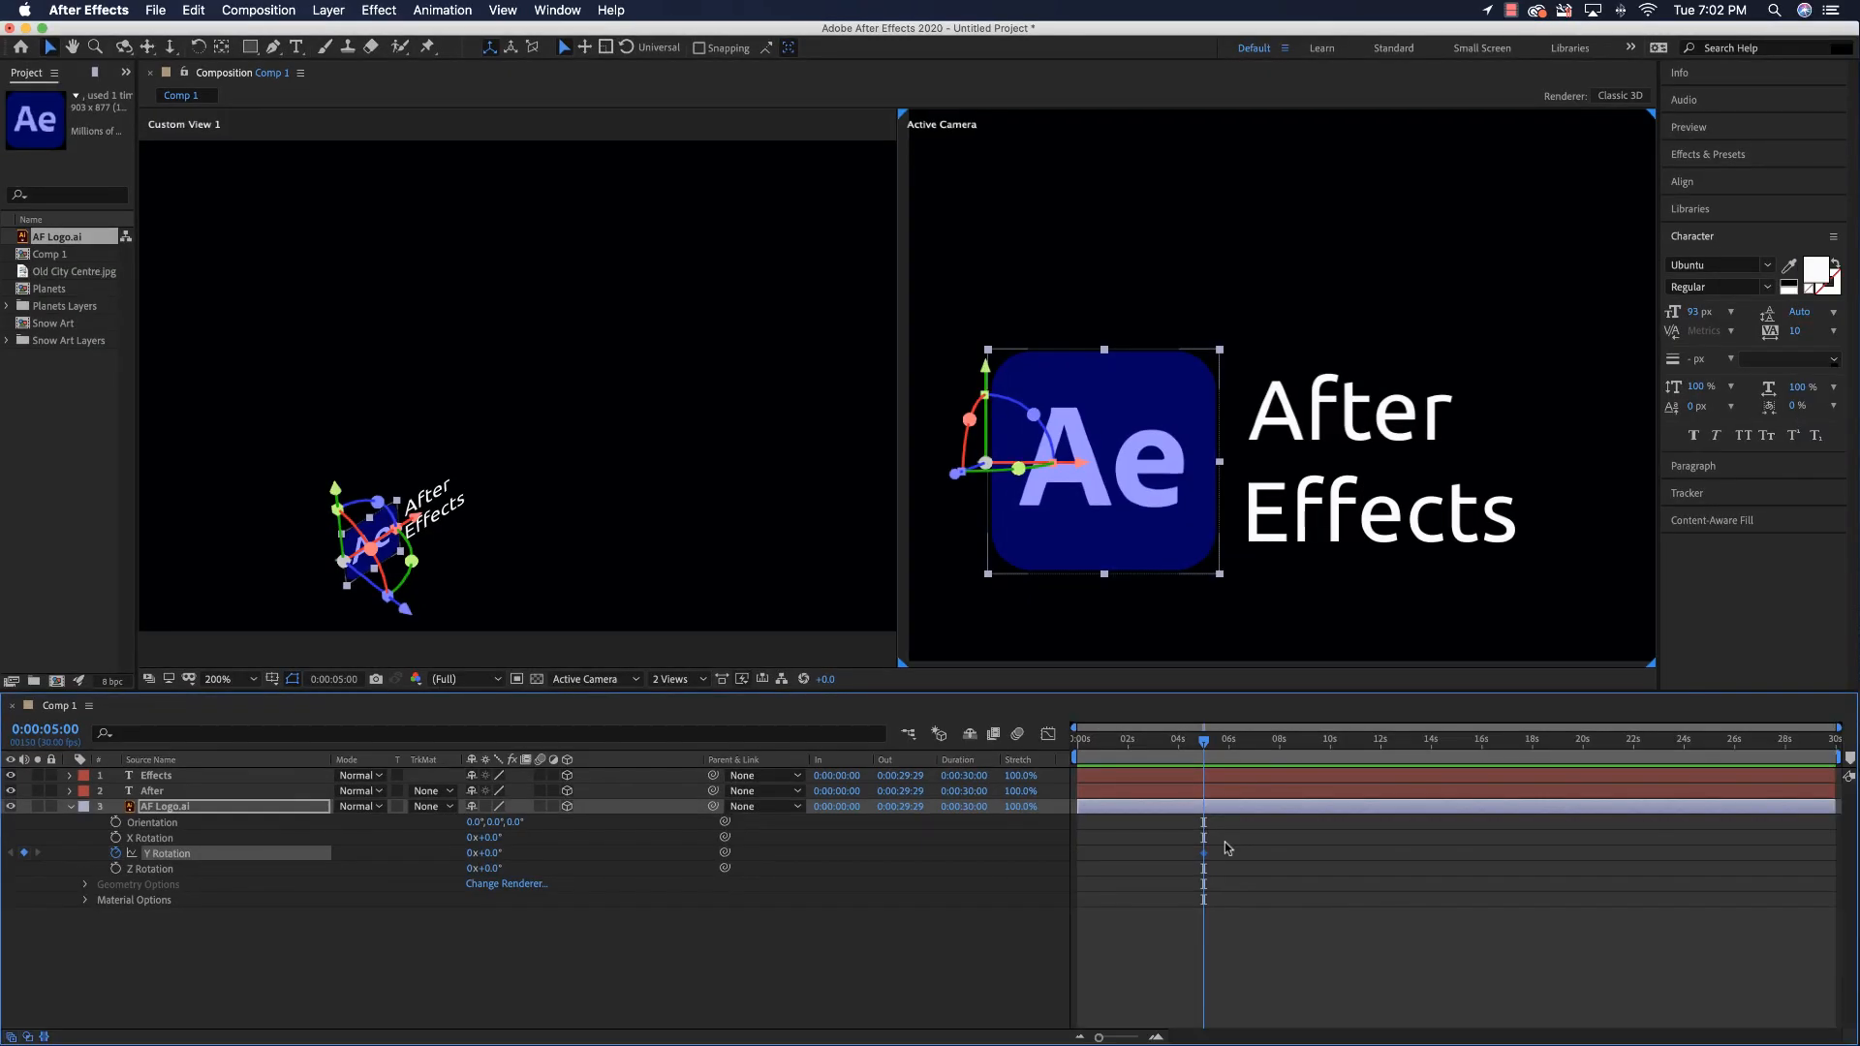
{"action": "left_click_drag", "start_coordinate": [1197, 756], "coordinate": [1081, 760]}
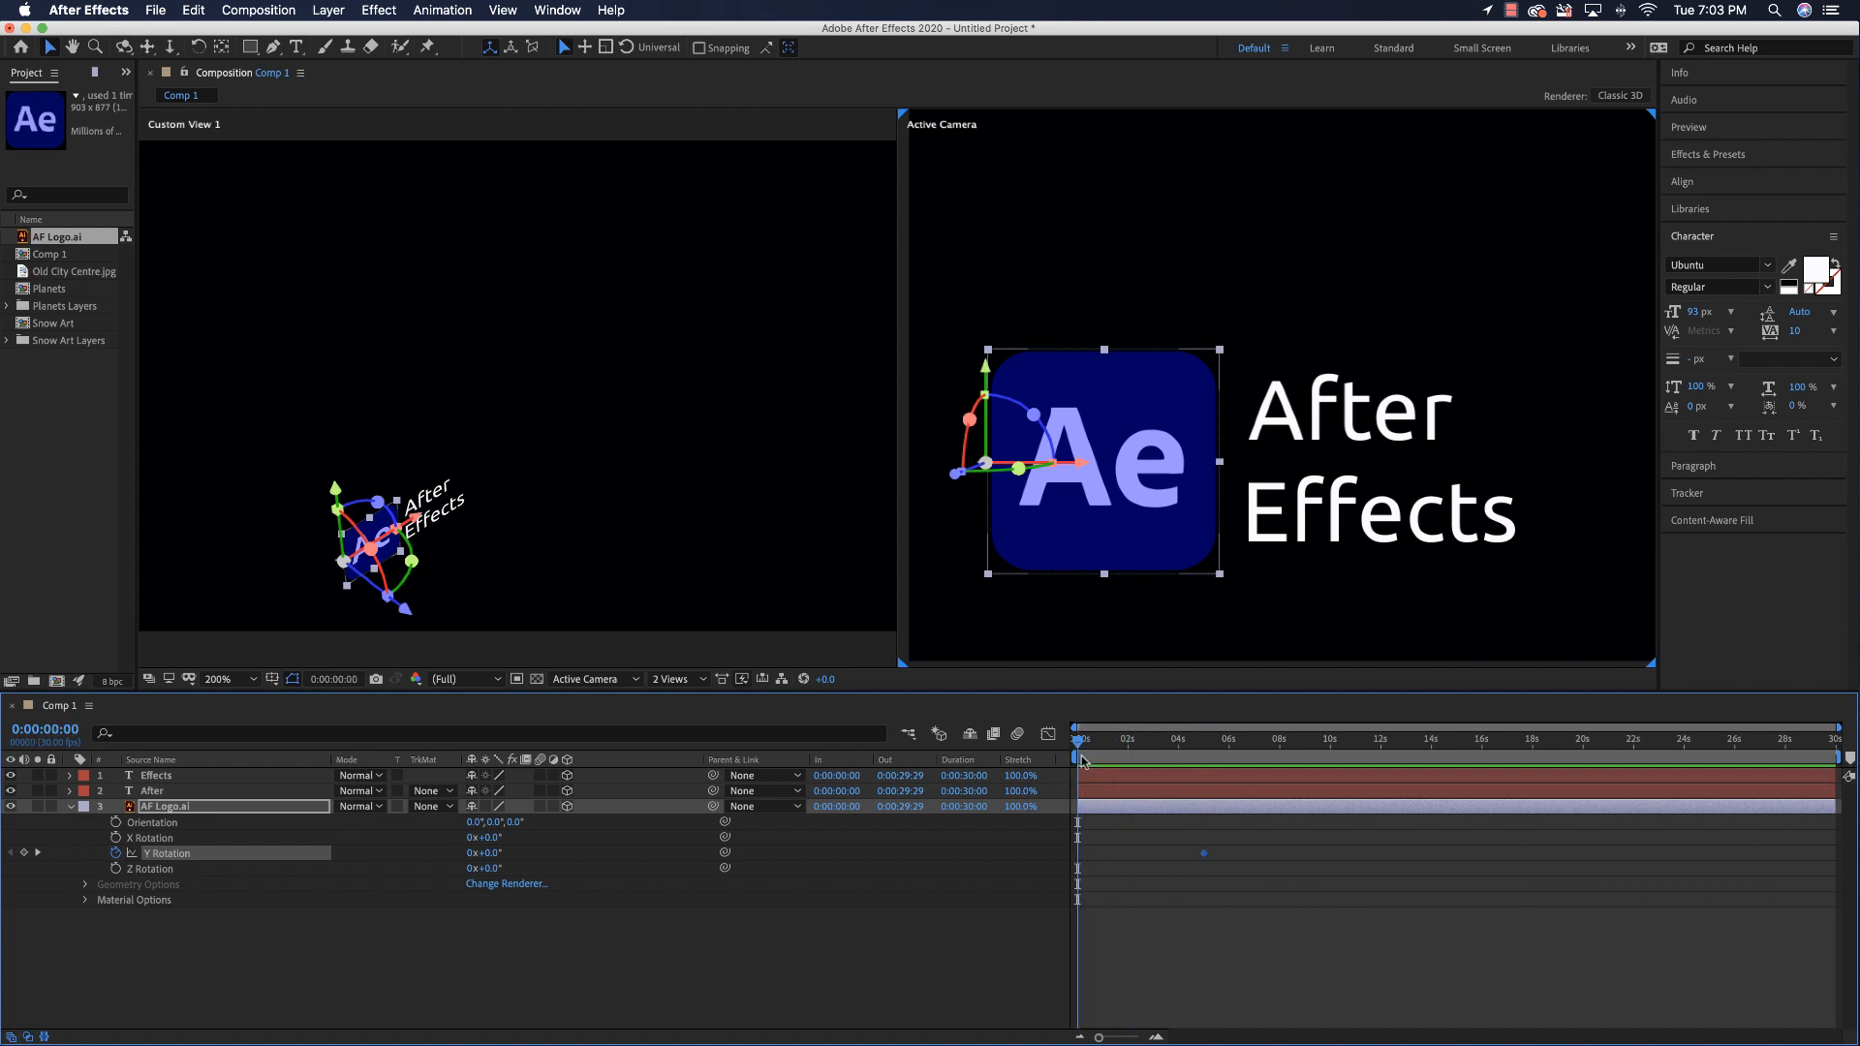
{"action": "key", "text": "super+z"}
{"action": "key", "text": "super+z"}
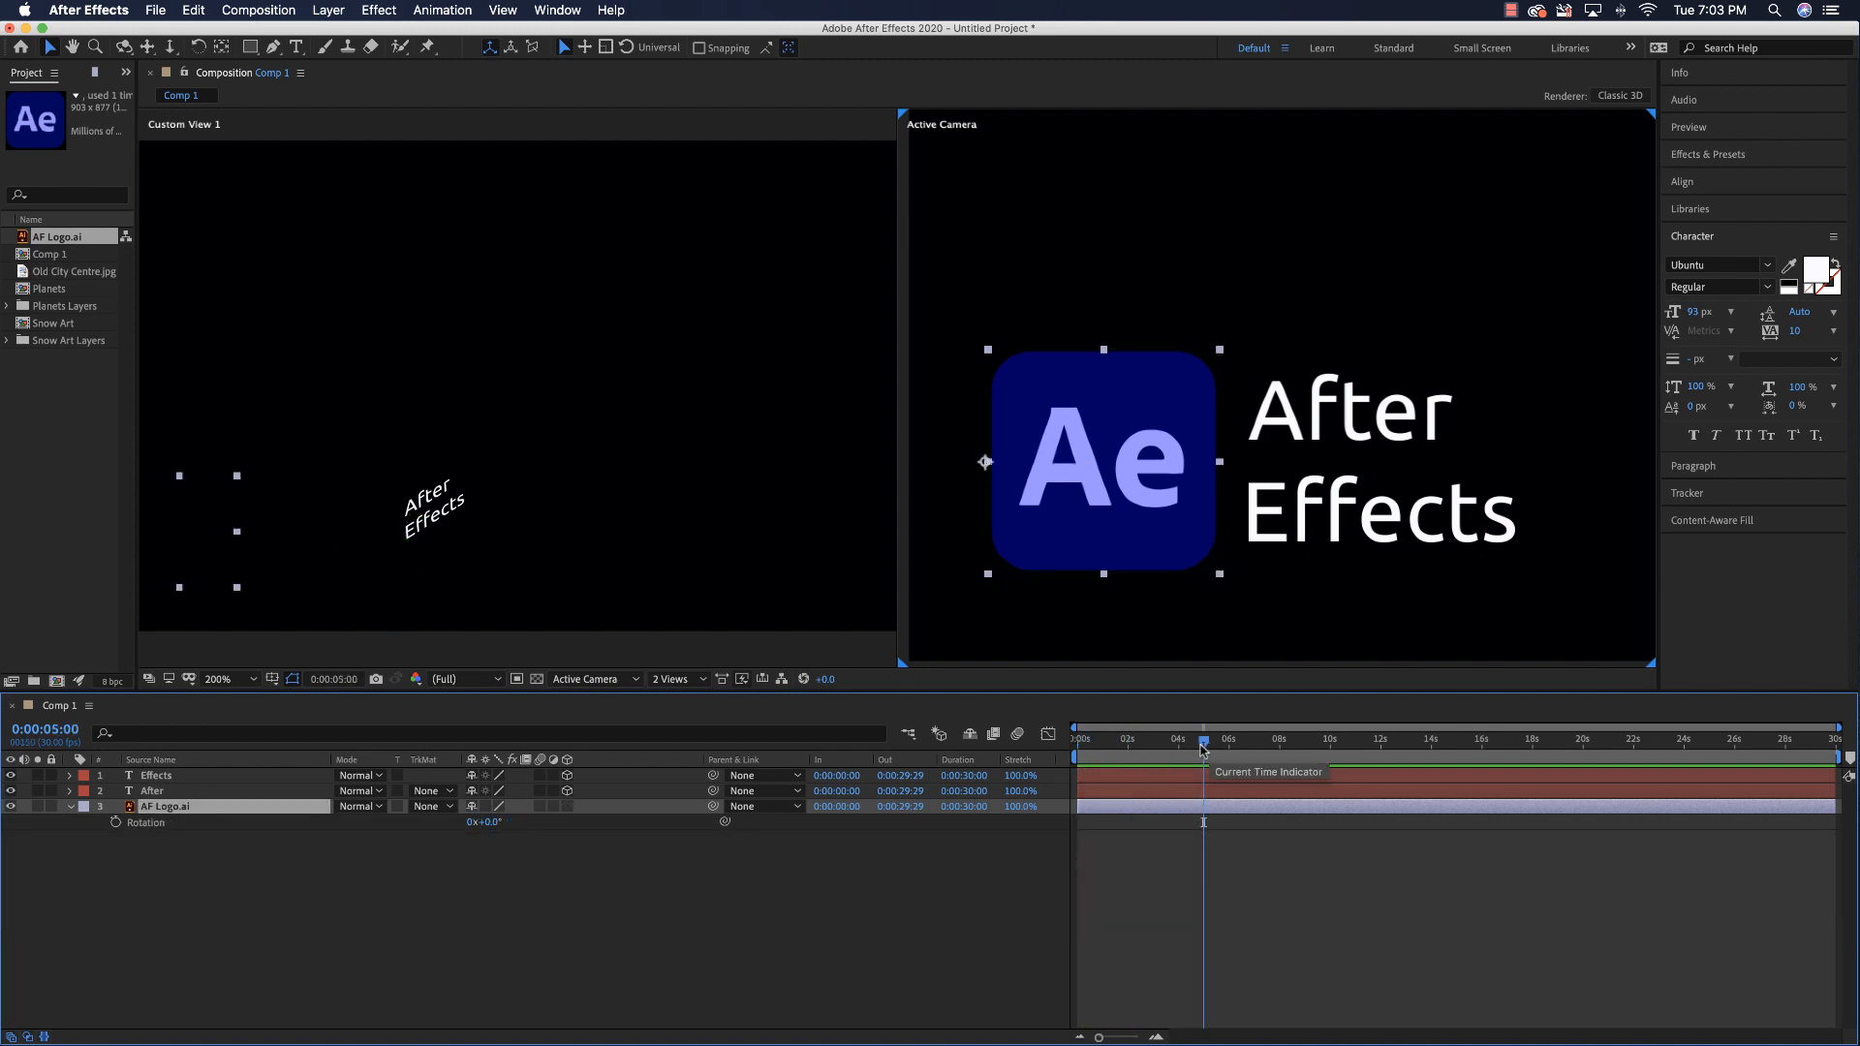
{"action": "key", "text": "super+shift+z"}
- Start Y Rotation animation on the AF Logo layer with a keyframe at 0:00:03:00
{"action": "left_click_drag", "start_coordinate": [1207, 748], "coordinate": [1154, 759]}
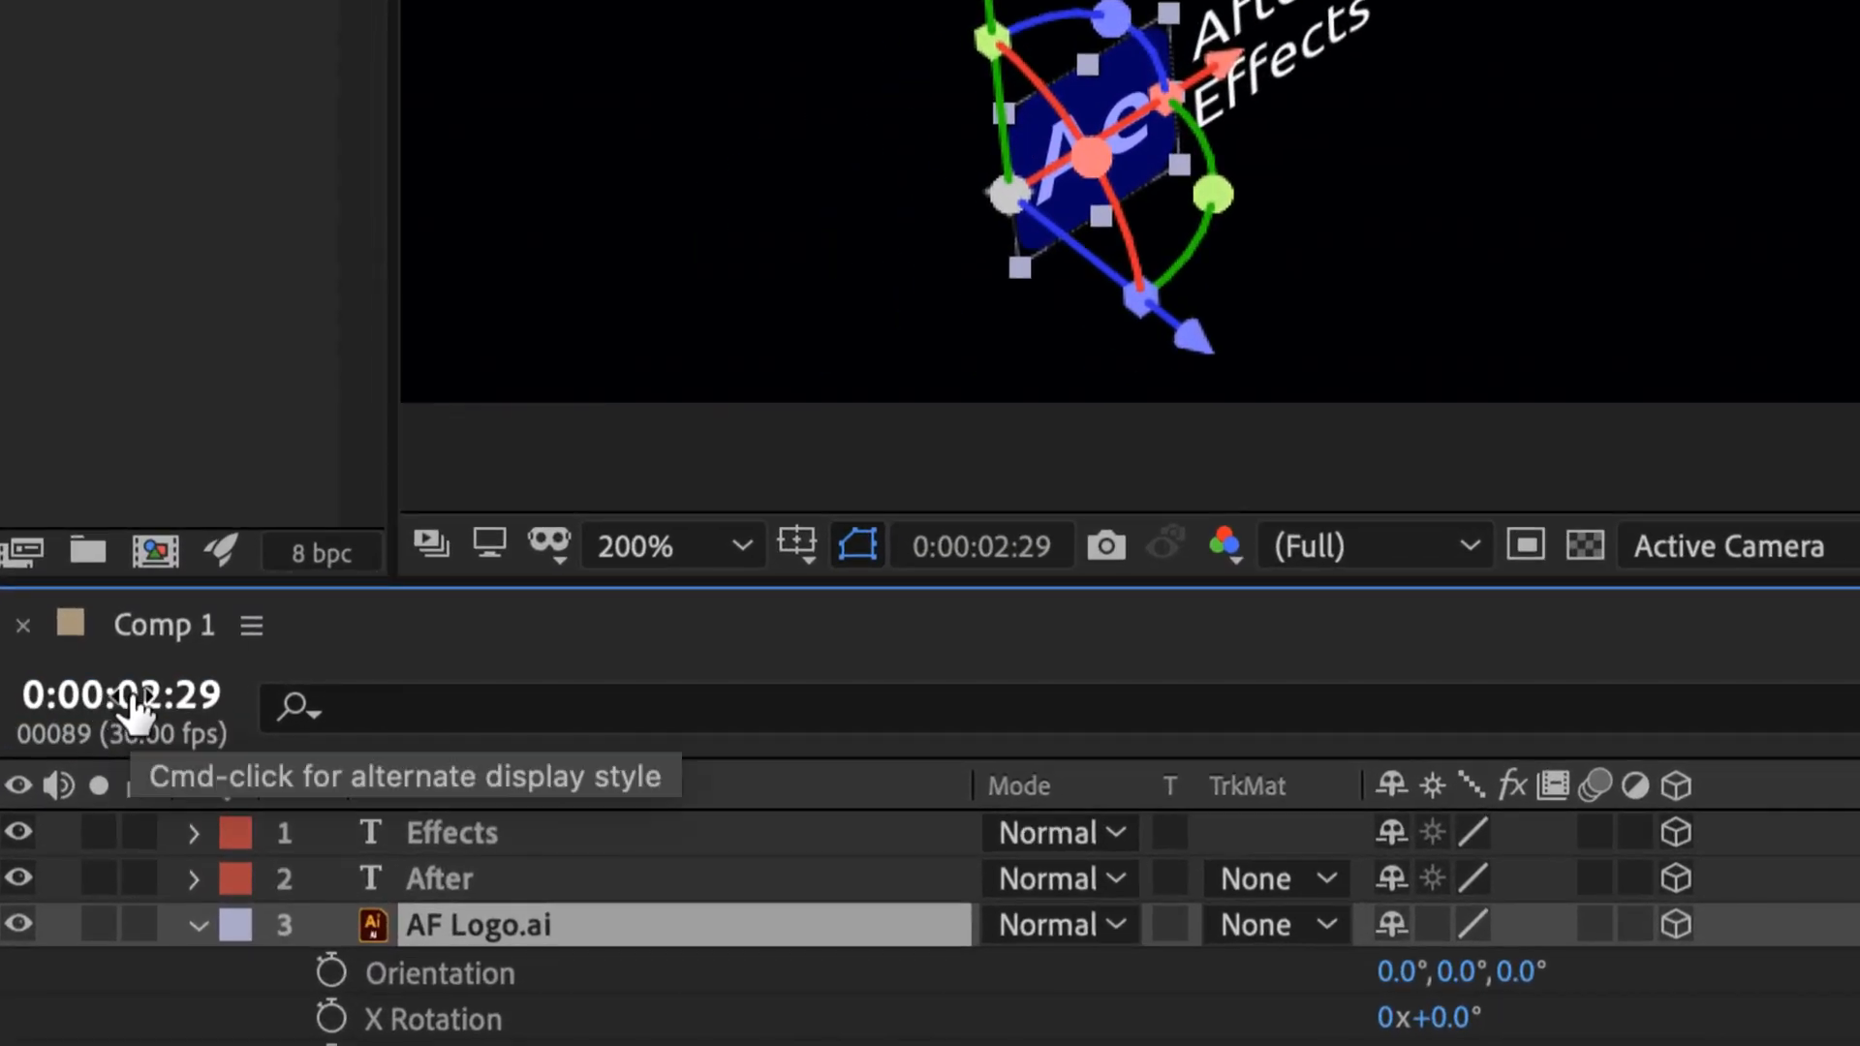
{"action": "left_click_drag", "start_coordinate": [48, 731], "coordinate": [54, 732]}
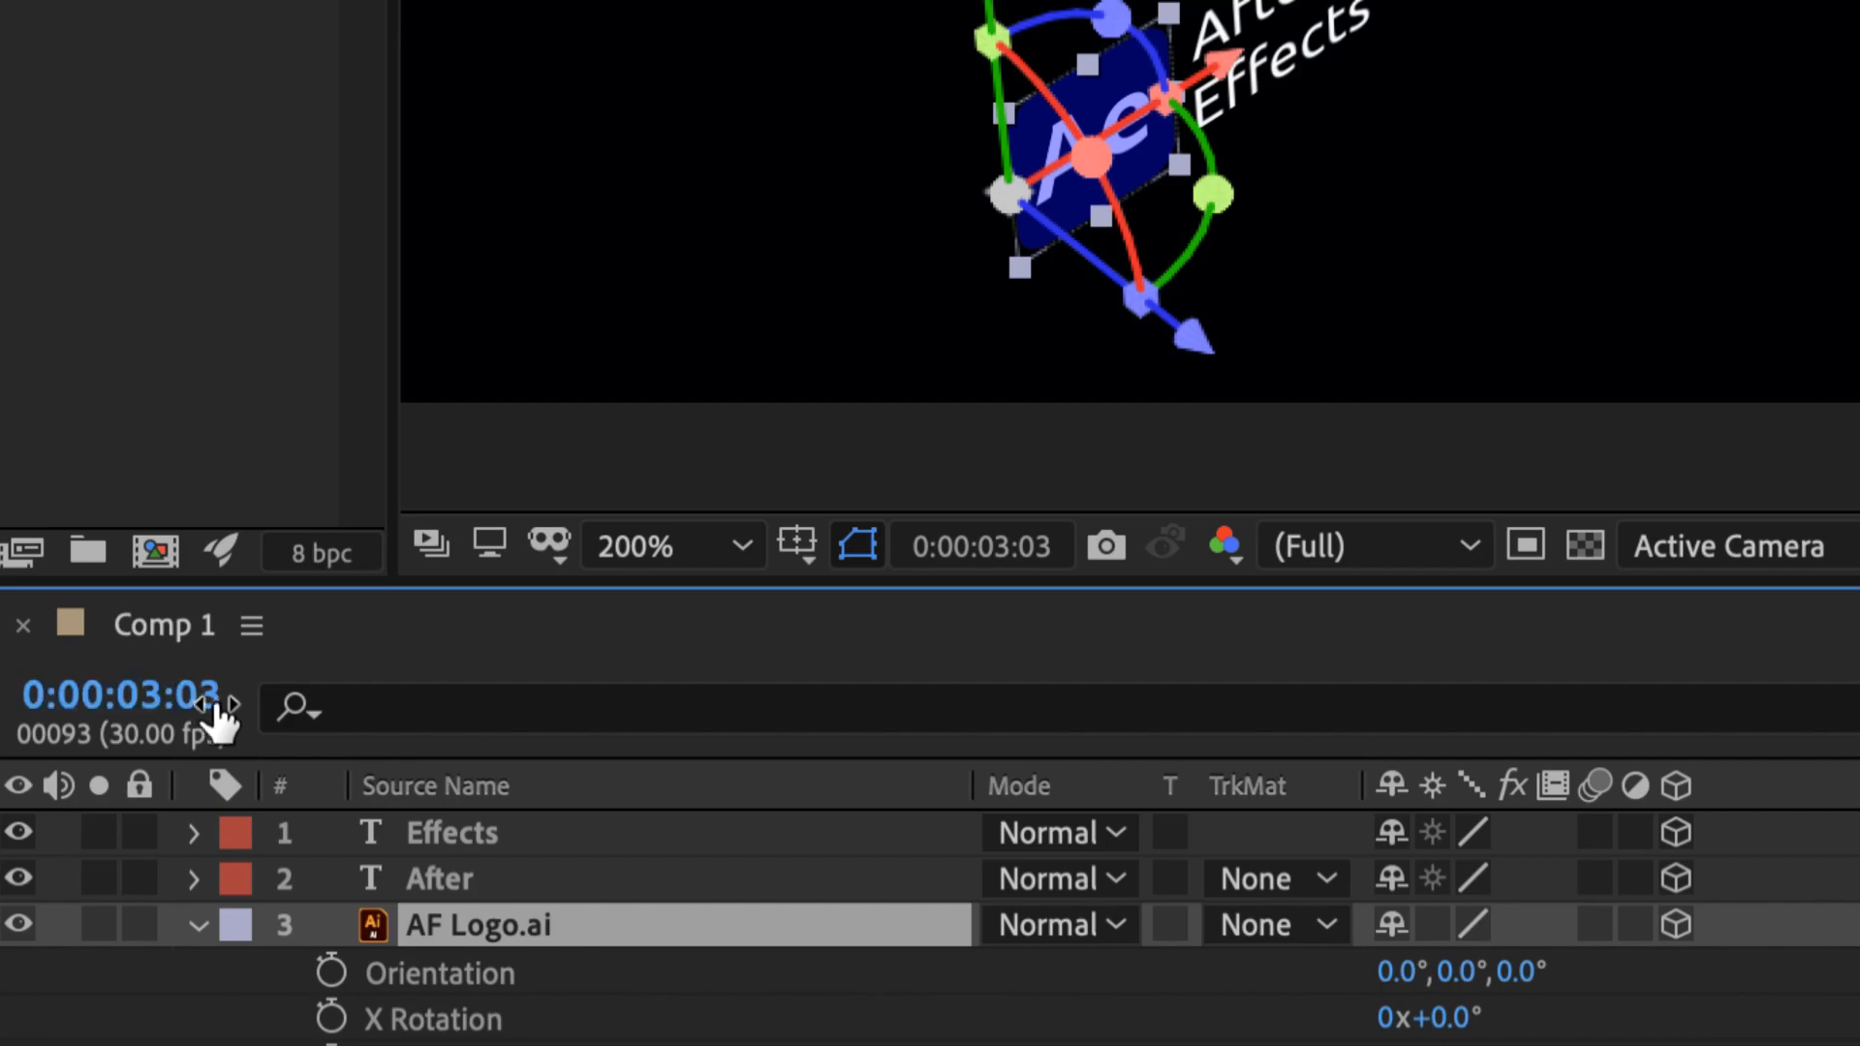
{"action": "left_click_drag", "start_coordinate": [215, 701], "coordinate": [205, 702]}
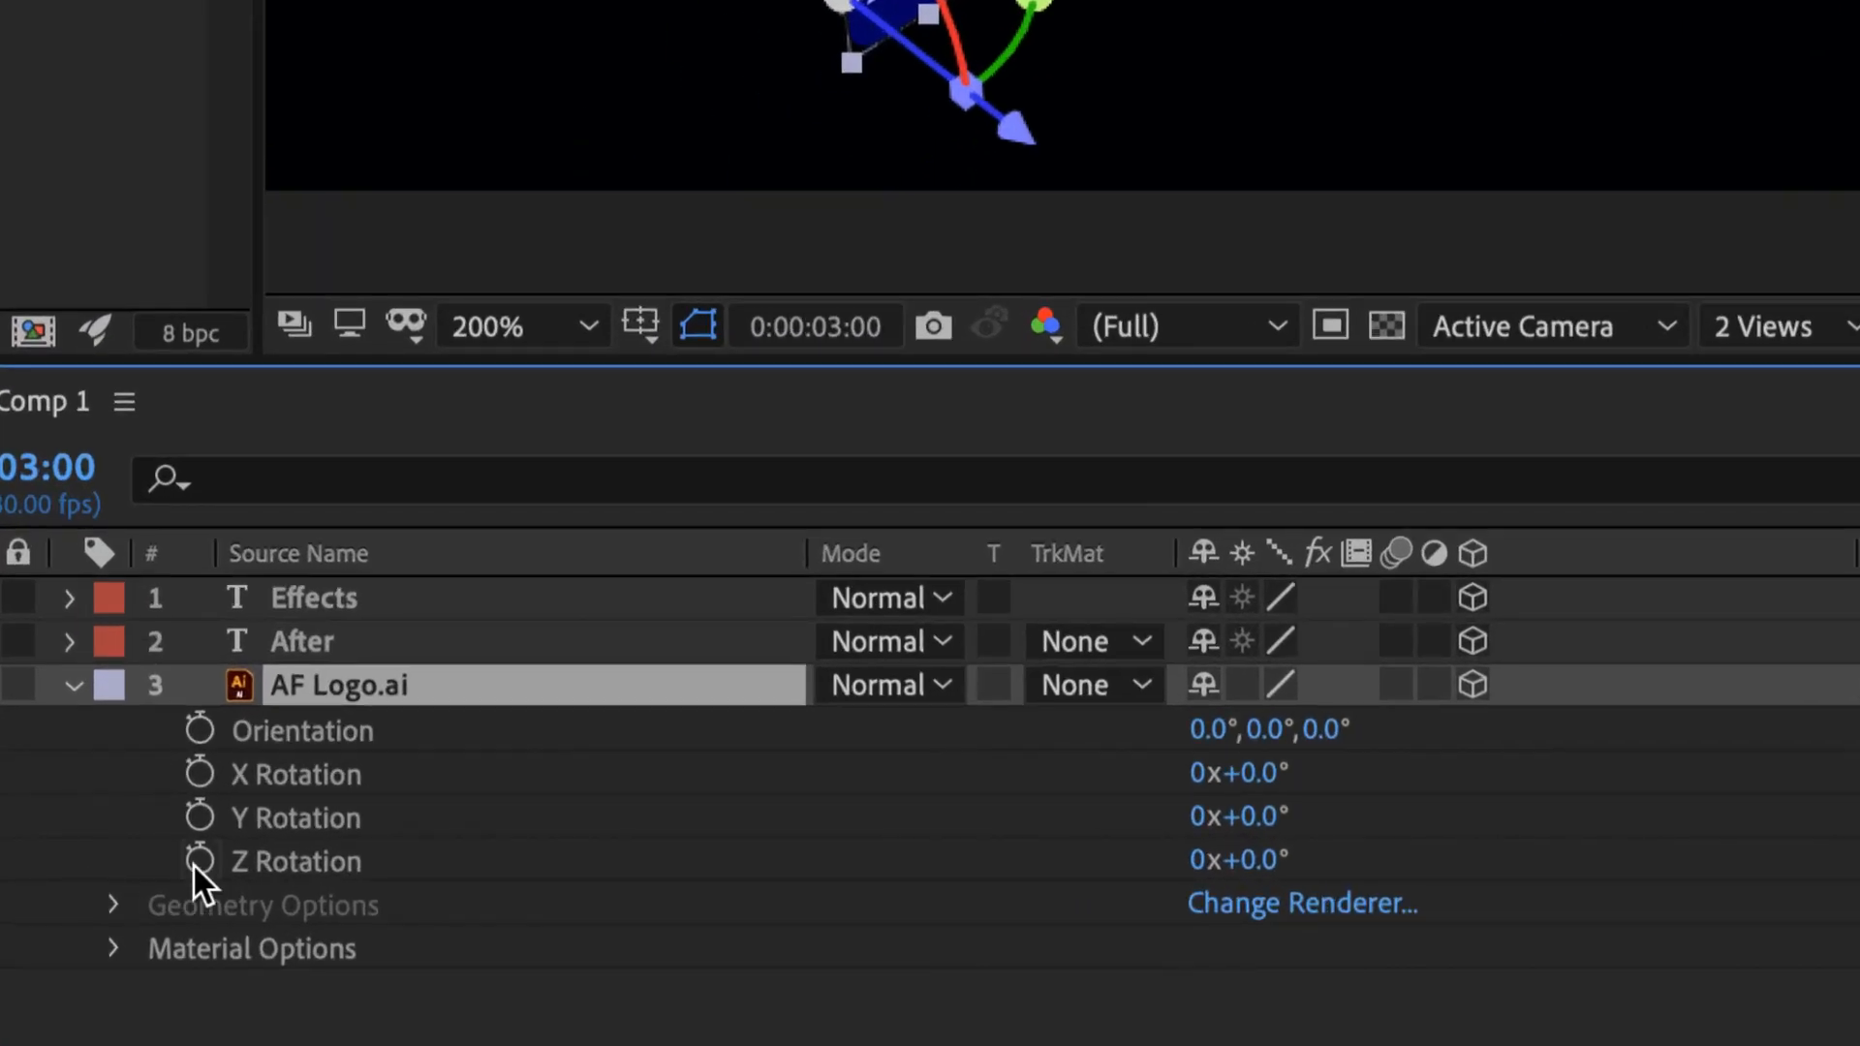
{"action": "left_click", "coordinate": [202, 819]}
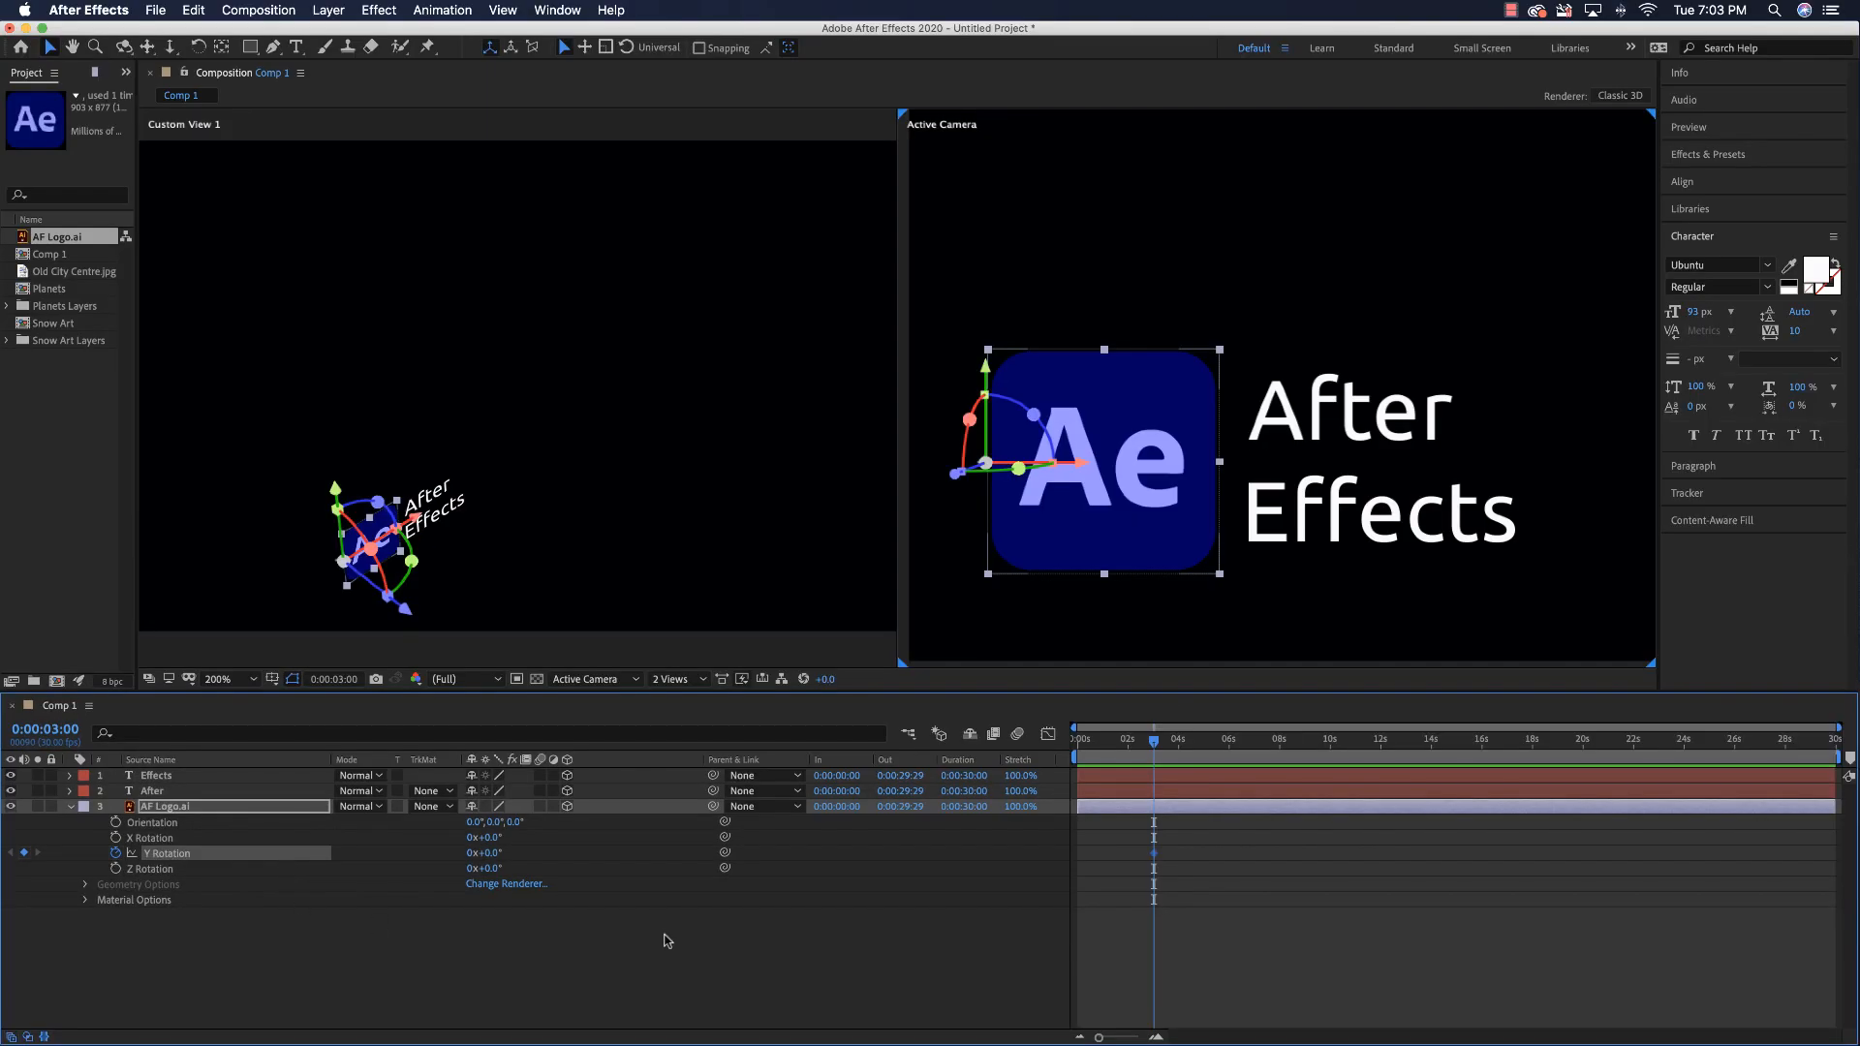
- Set the AF Logo layer's Y Rotation to 72° at 0:00:00:00 so the logo stands edge-on to the active camera
{"action": "left_click_drag", "start_coordinate": [1128, 749], "coordinate": [1077, 749]}
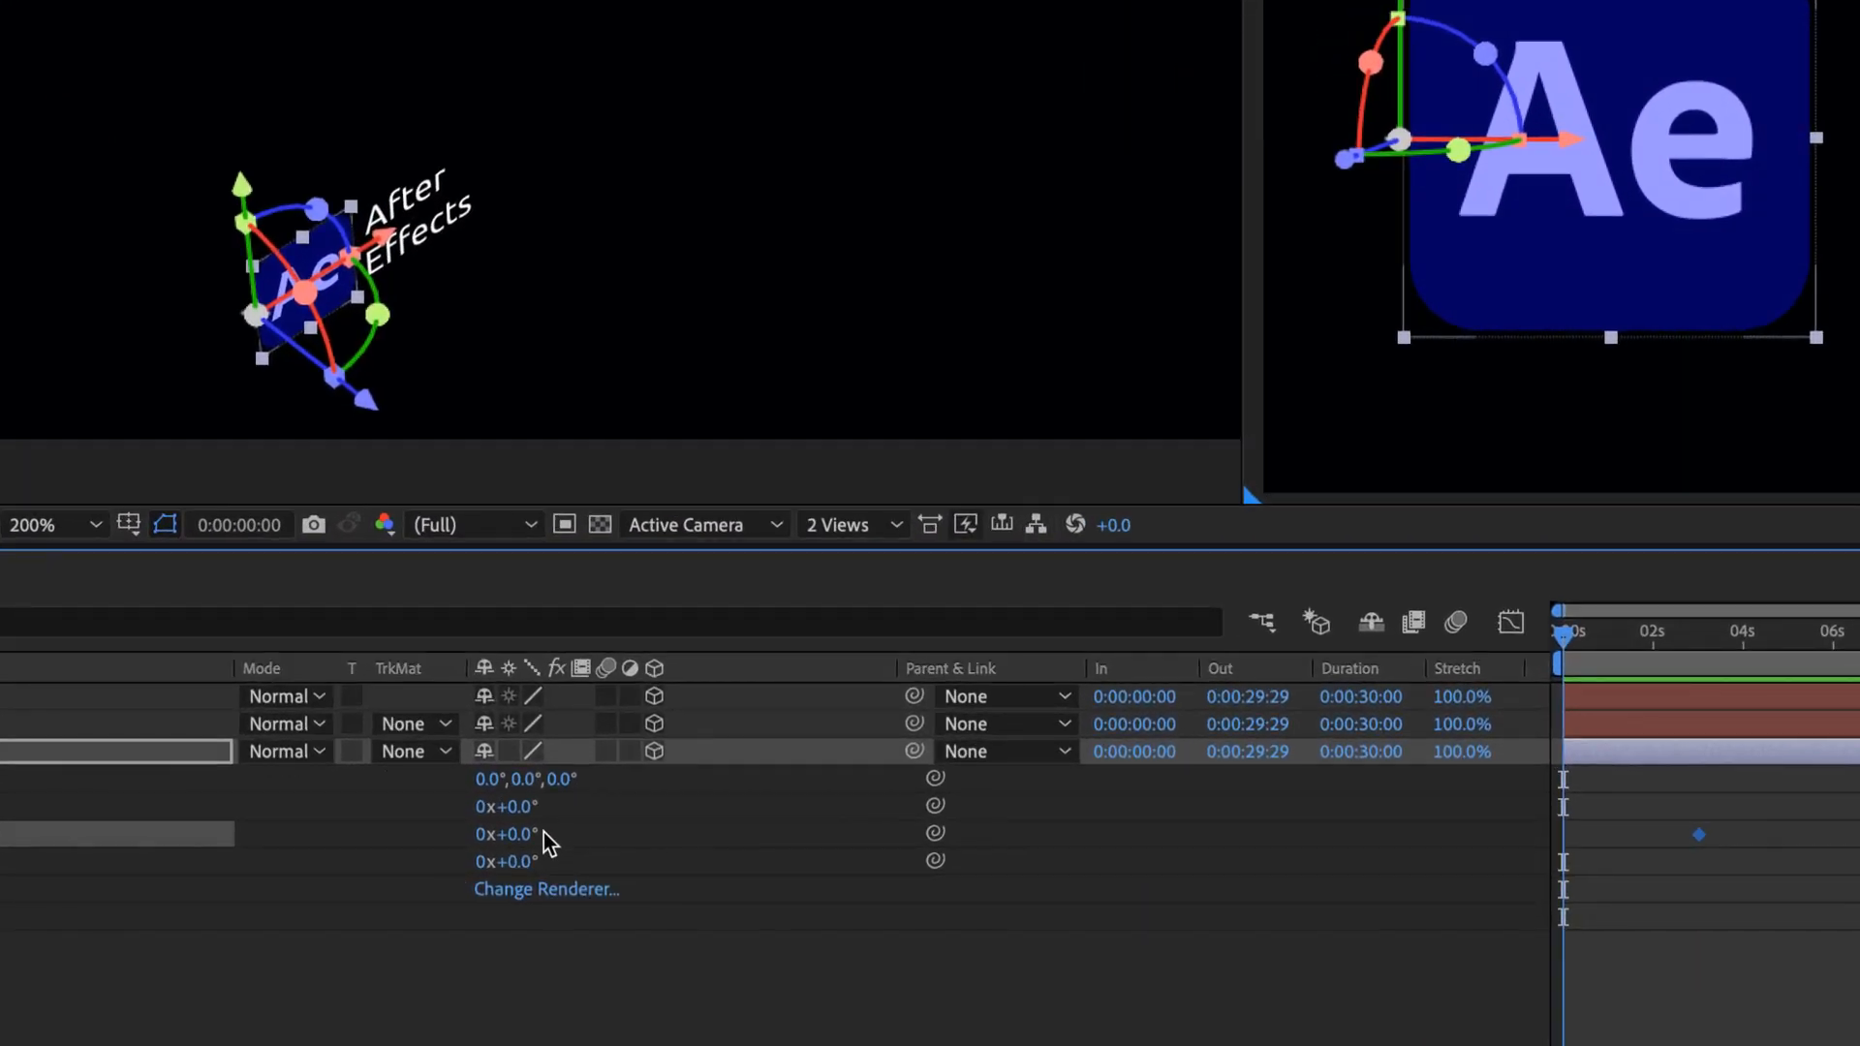
{"action": "left_click_drag", "start_coordinate": [514, 835], "coordinate": [647, 834]}
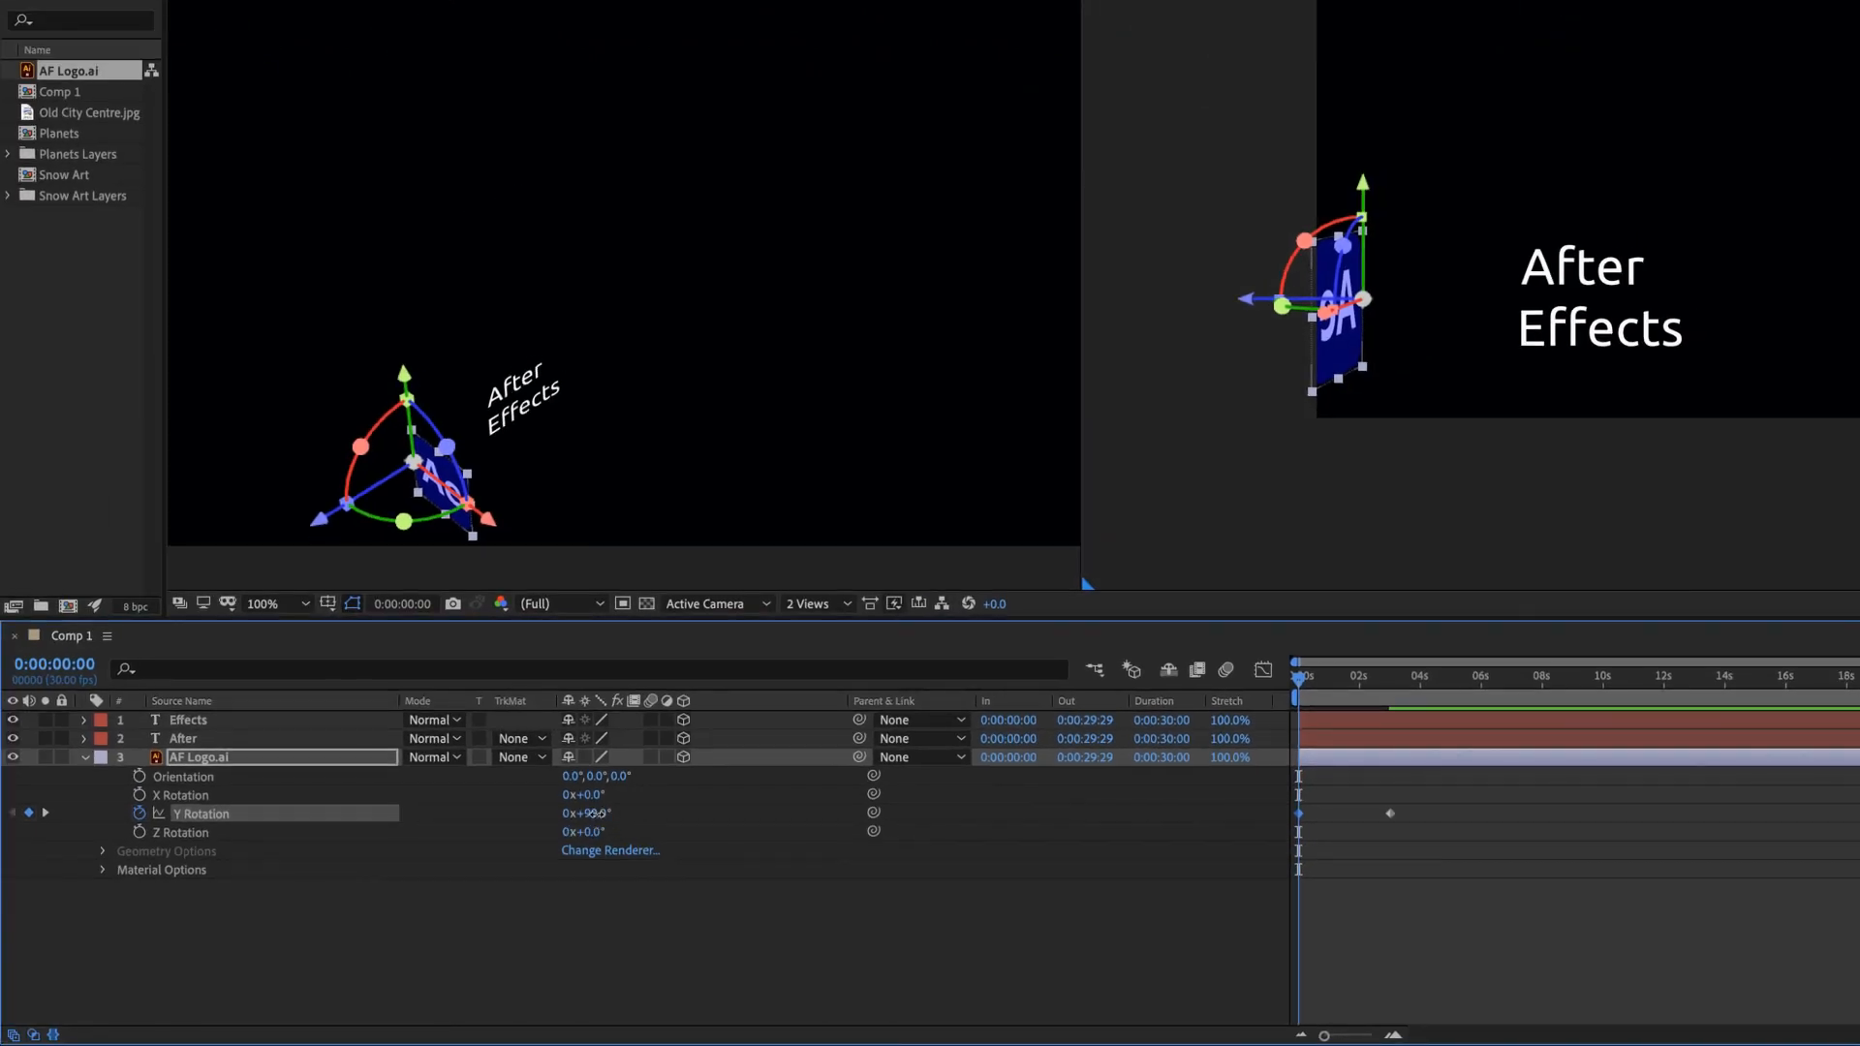
{"action": "left_click_drag", "start_coordinate": [593, 814], "coordinate": [589, 814]}
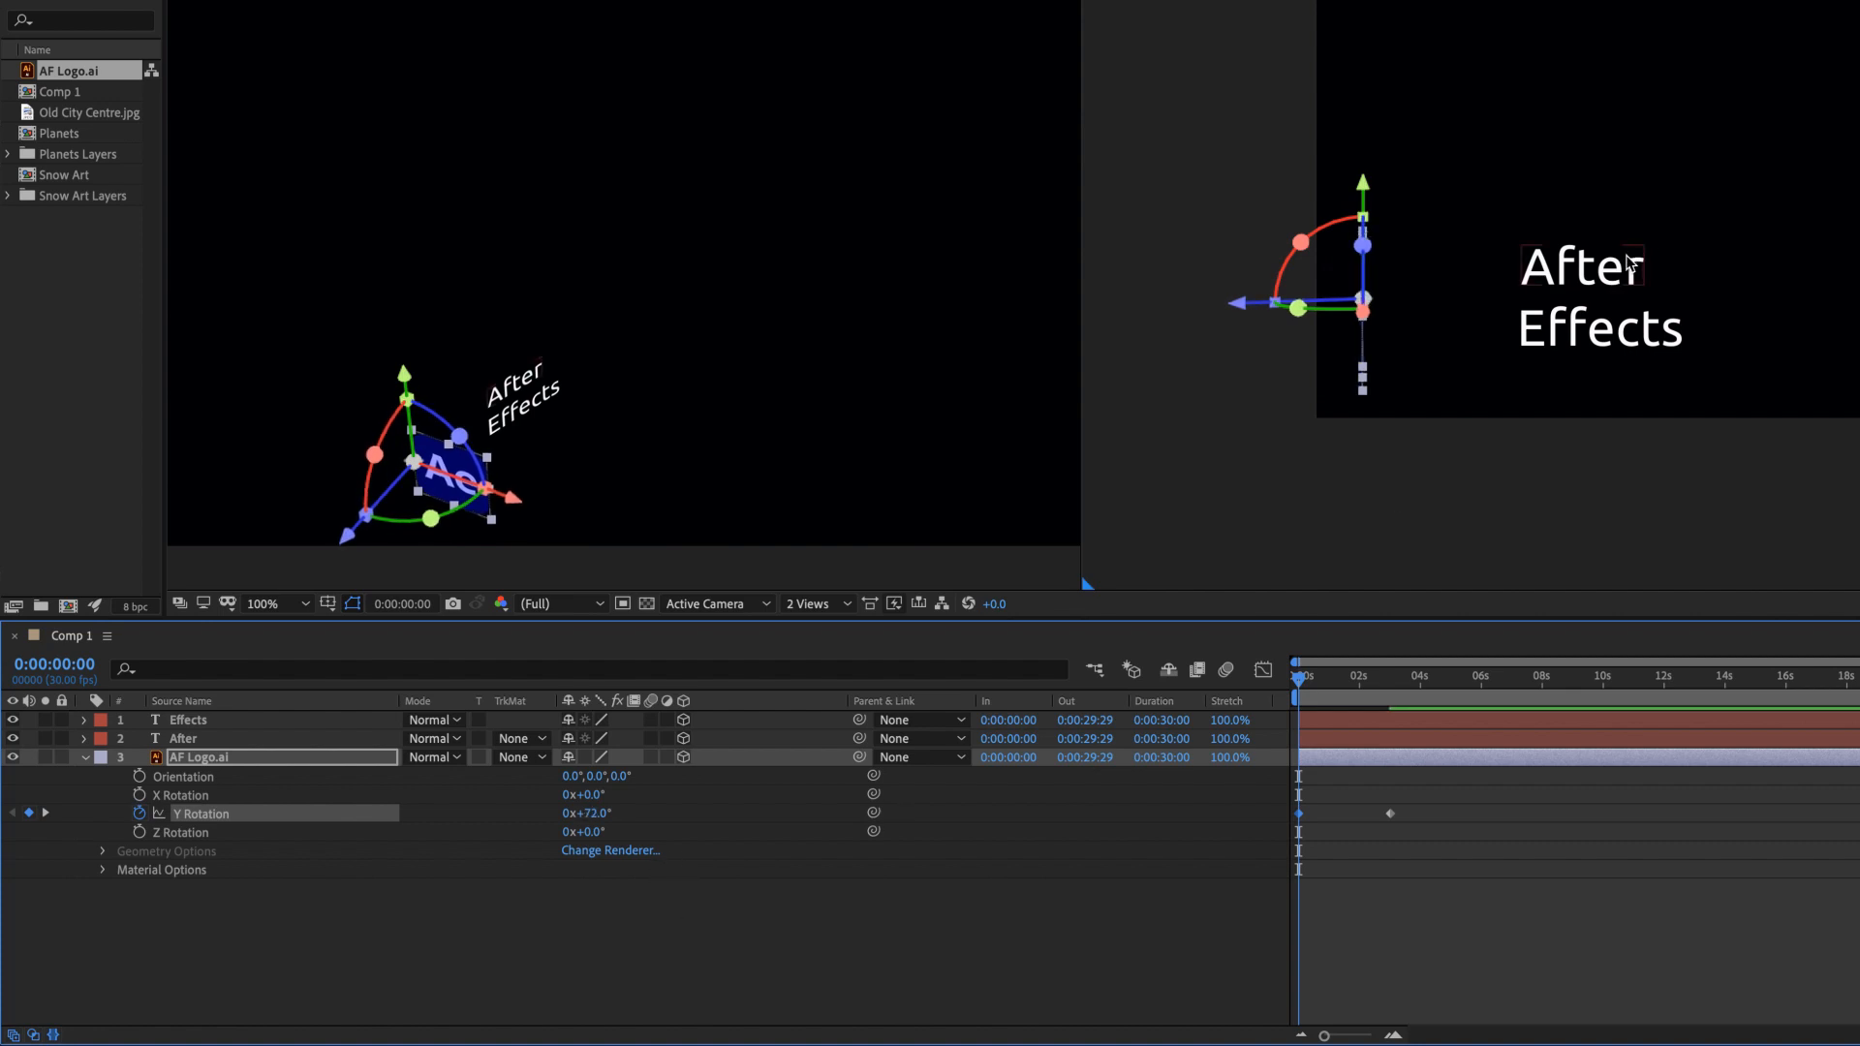
- Reveal the "After" text layer's rotation properties and start X Rotation animation with a keyframe at 0:00:03:01
{"action": "left_click", "coordinate": [1591, 271]}
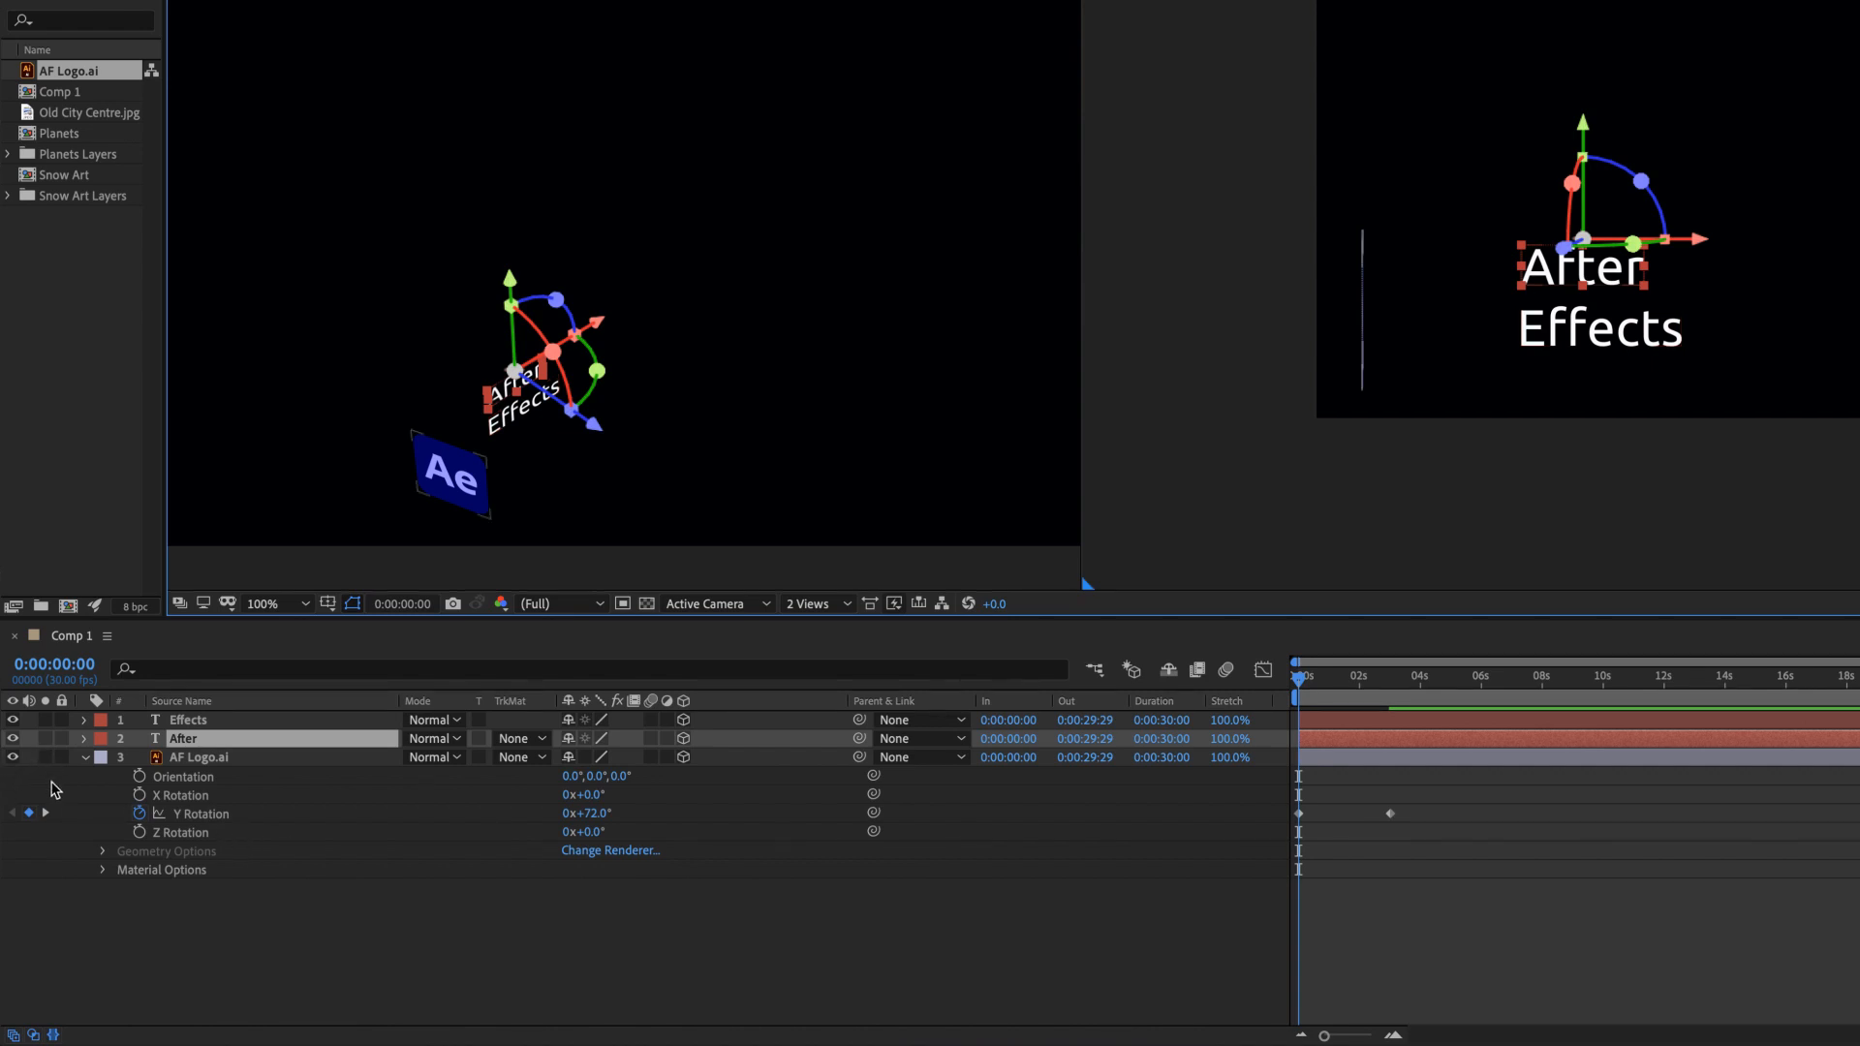
{"action": "left_click", "coordinate": [85, 758]}
{"action": "key", "text": "r"}
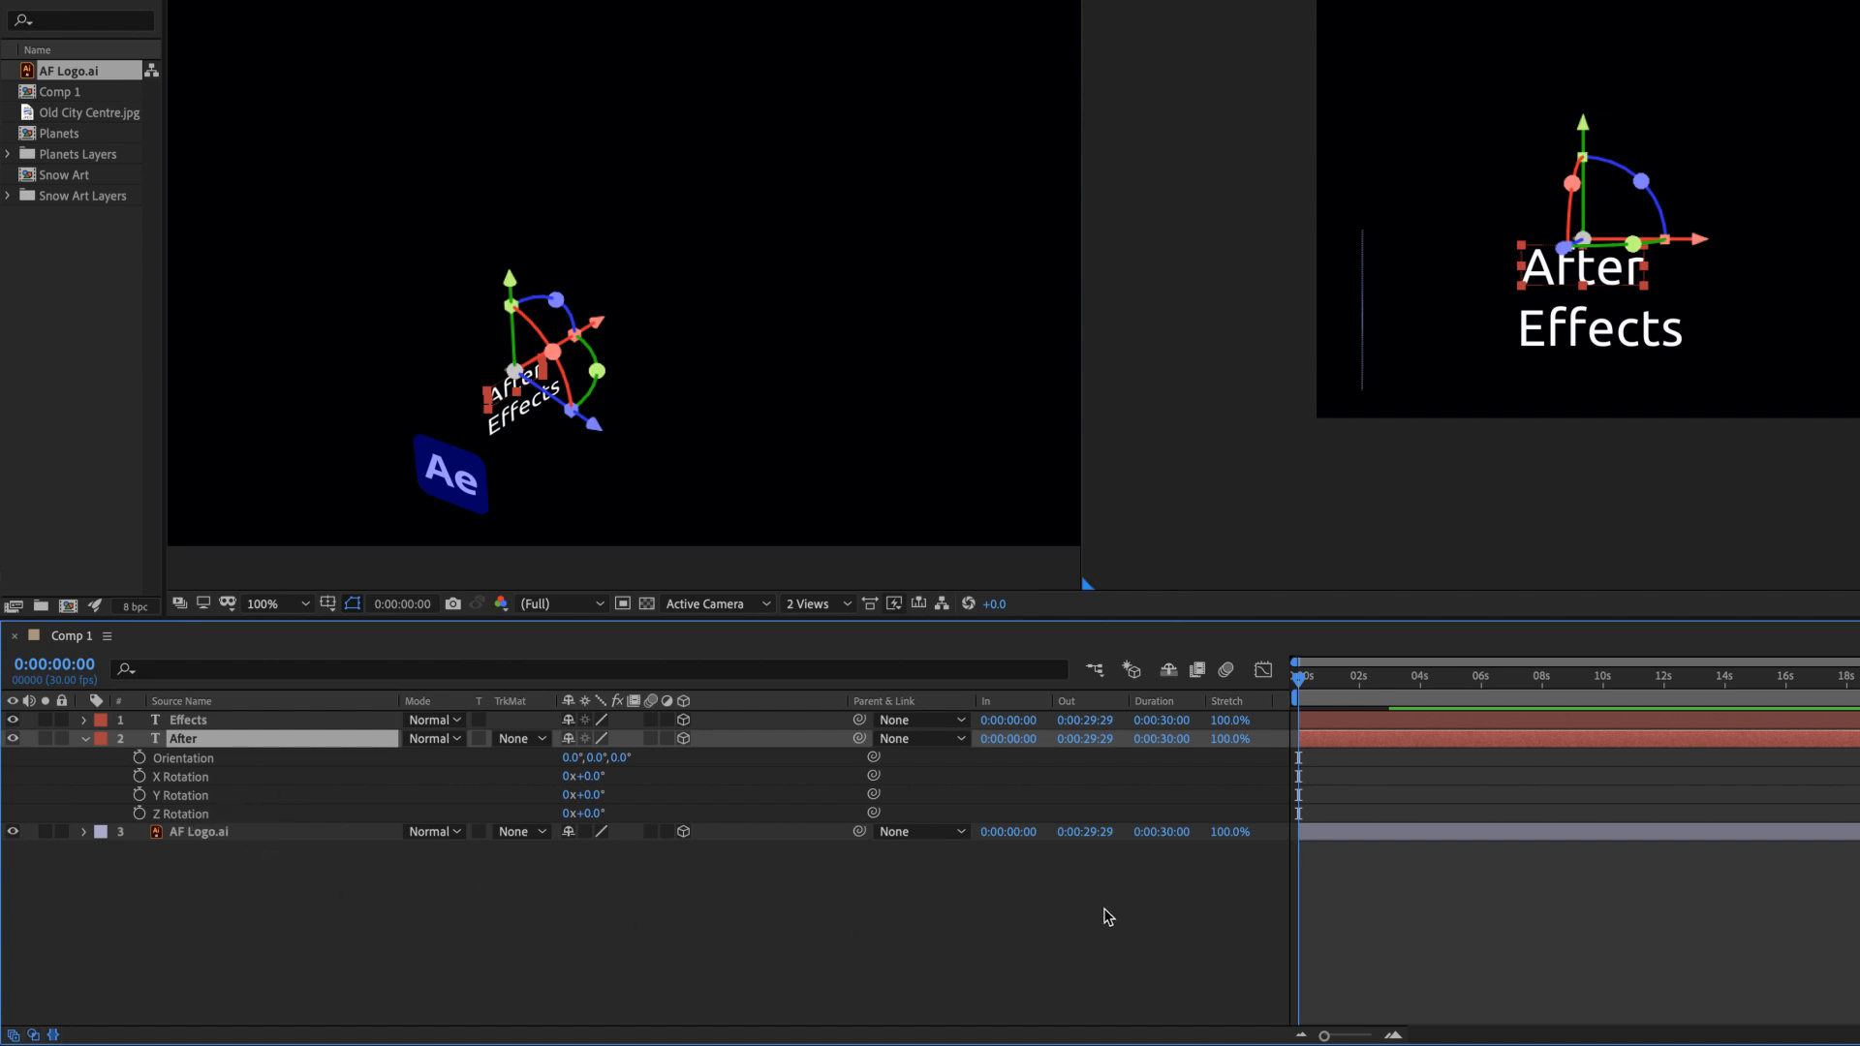
{"action": "left_click_drag", "start_coordinate": [1374, 675], "coordinate": [1392, 681]}
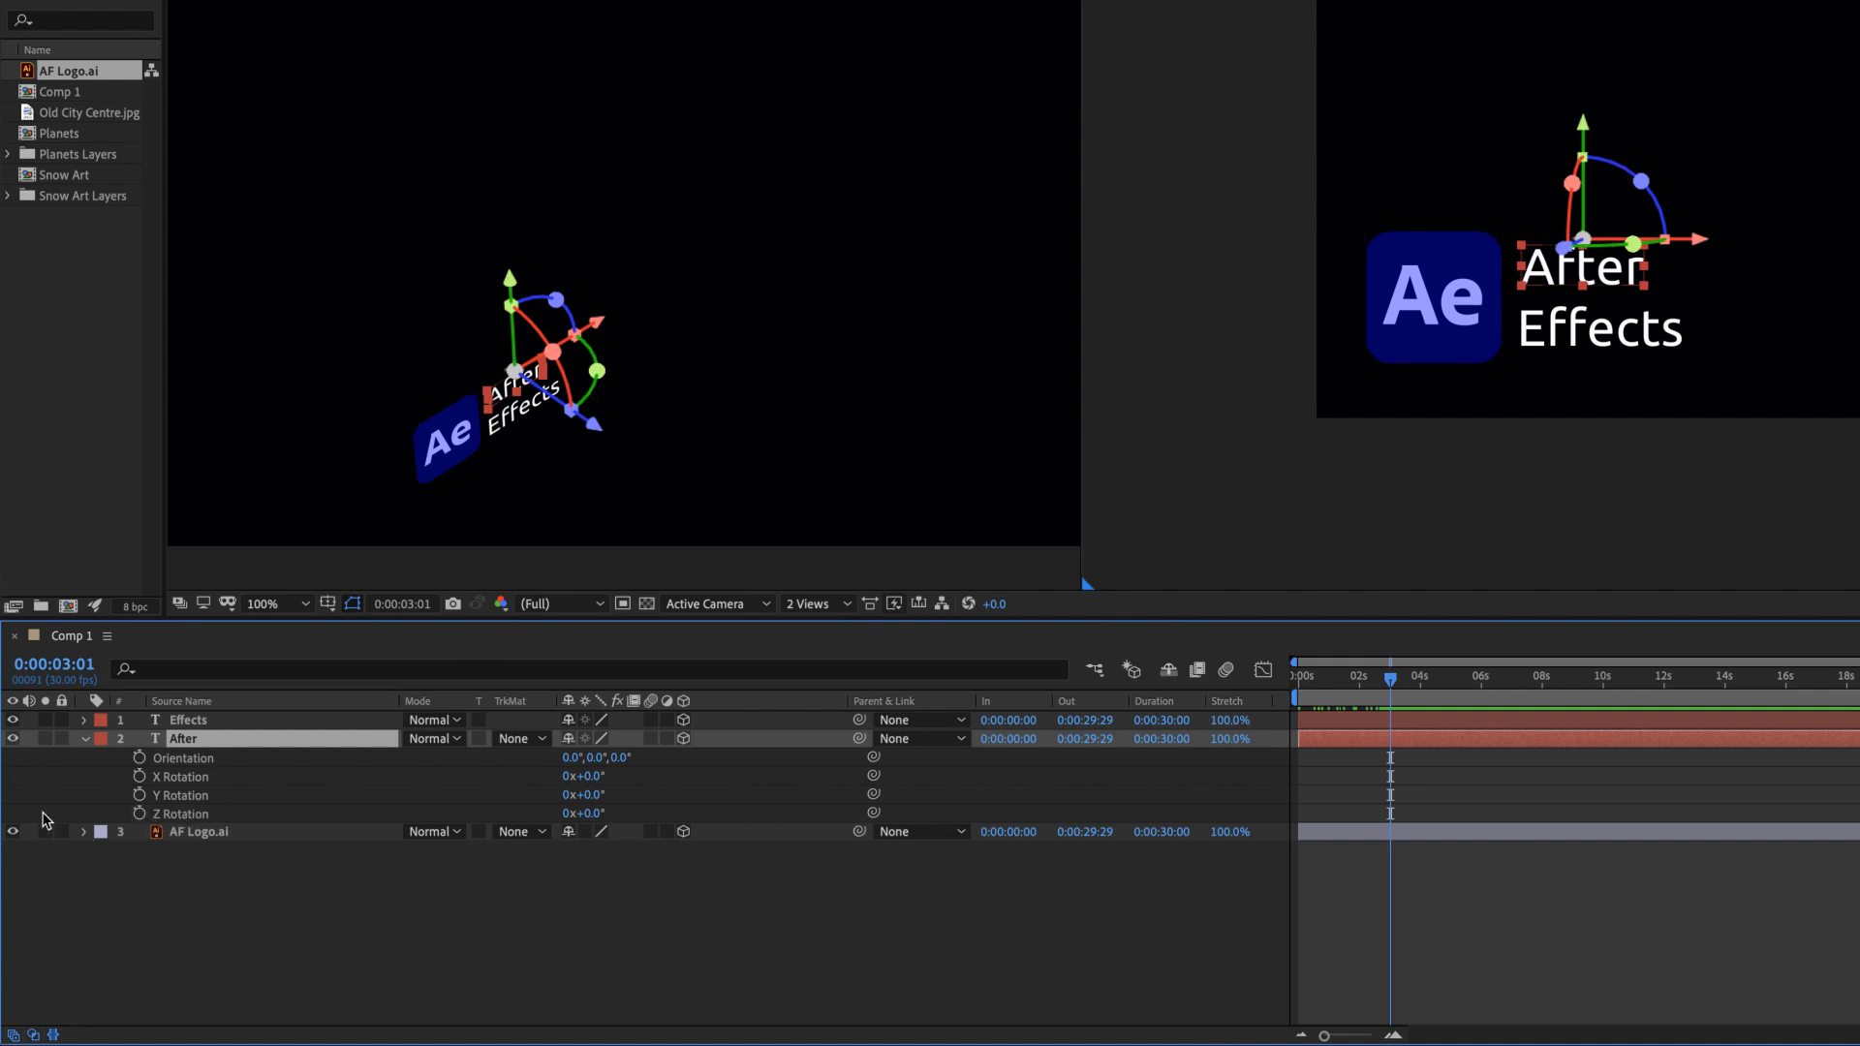
{"action": "left_click", "coordinate": [140, 778]}
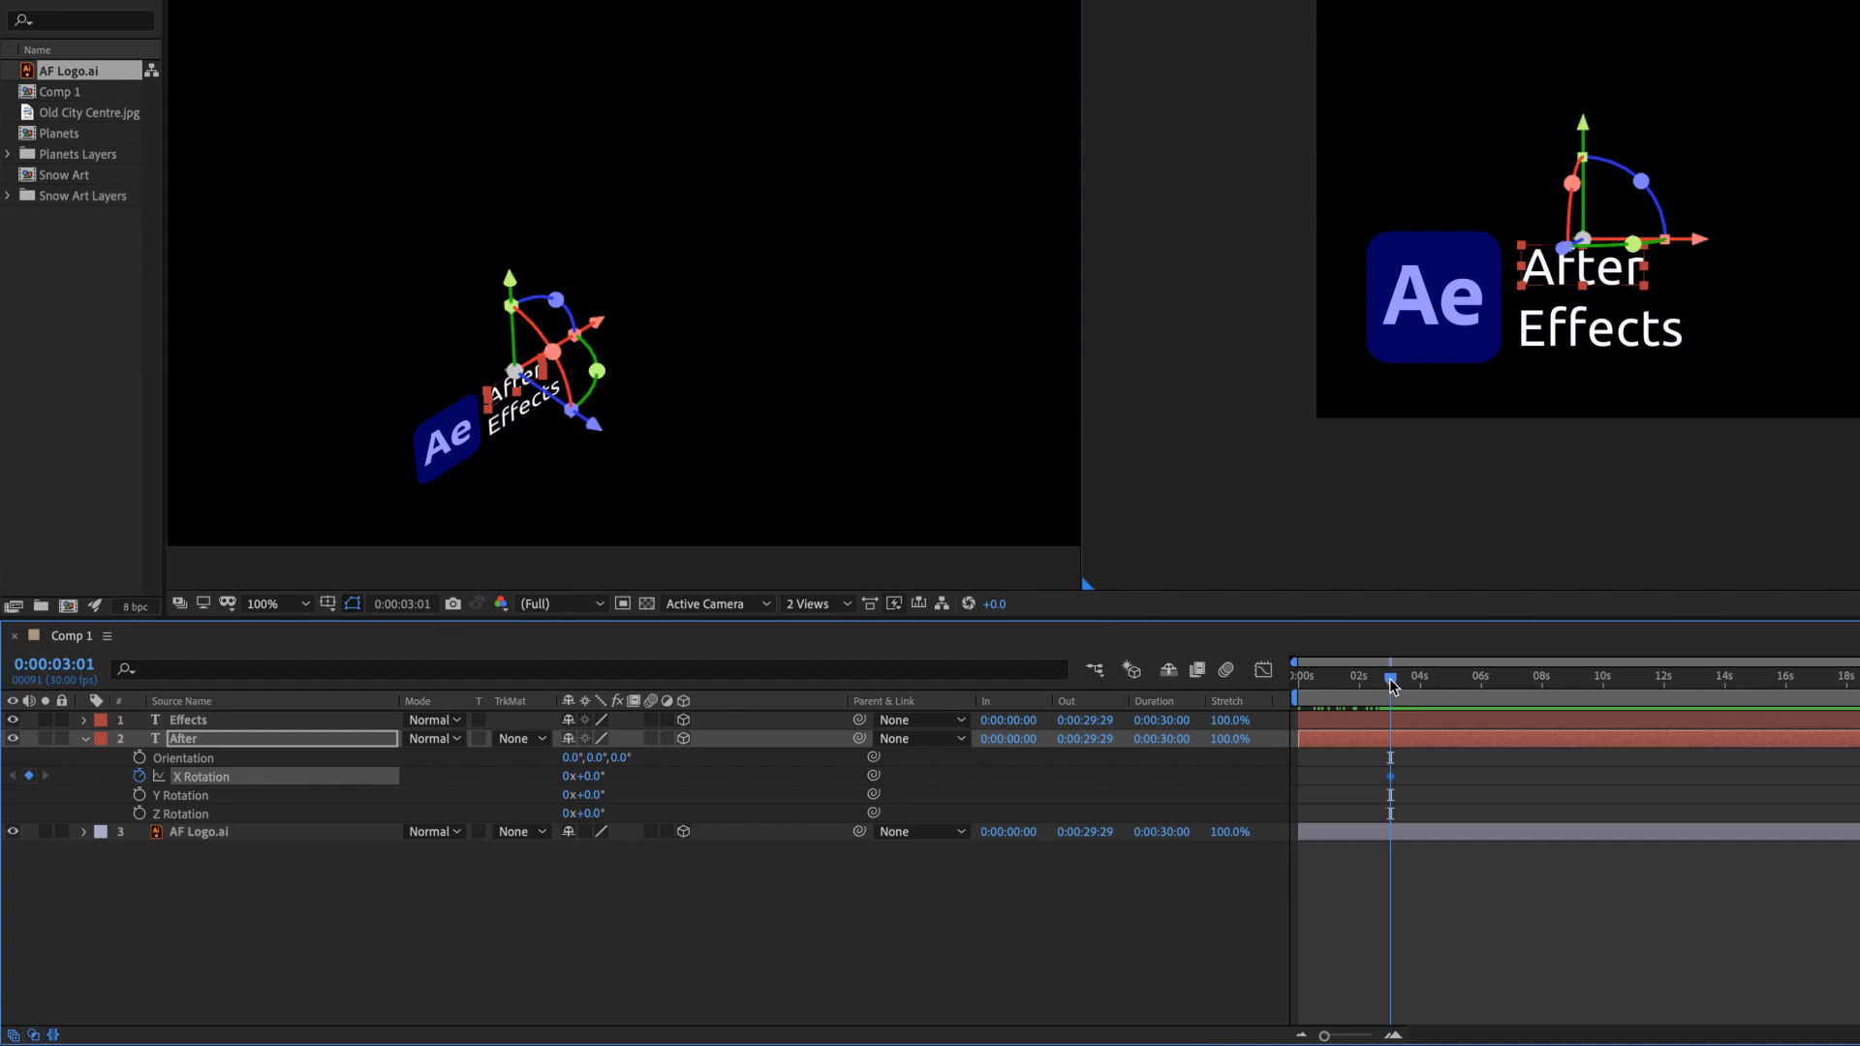
- Add an X Rotation keyframe to the "After" layer at 0:00:05:00 and set its X Rotation to -94° at 0:00:03:01
{"action": "left_click_drag", "start_coordinate": [1390, 678], "coordinate": [1453, 681]}
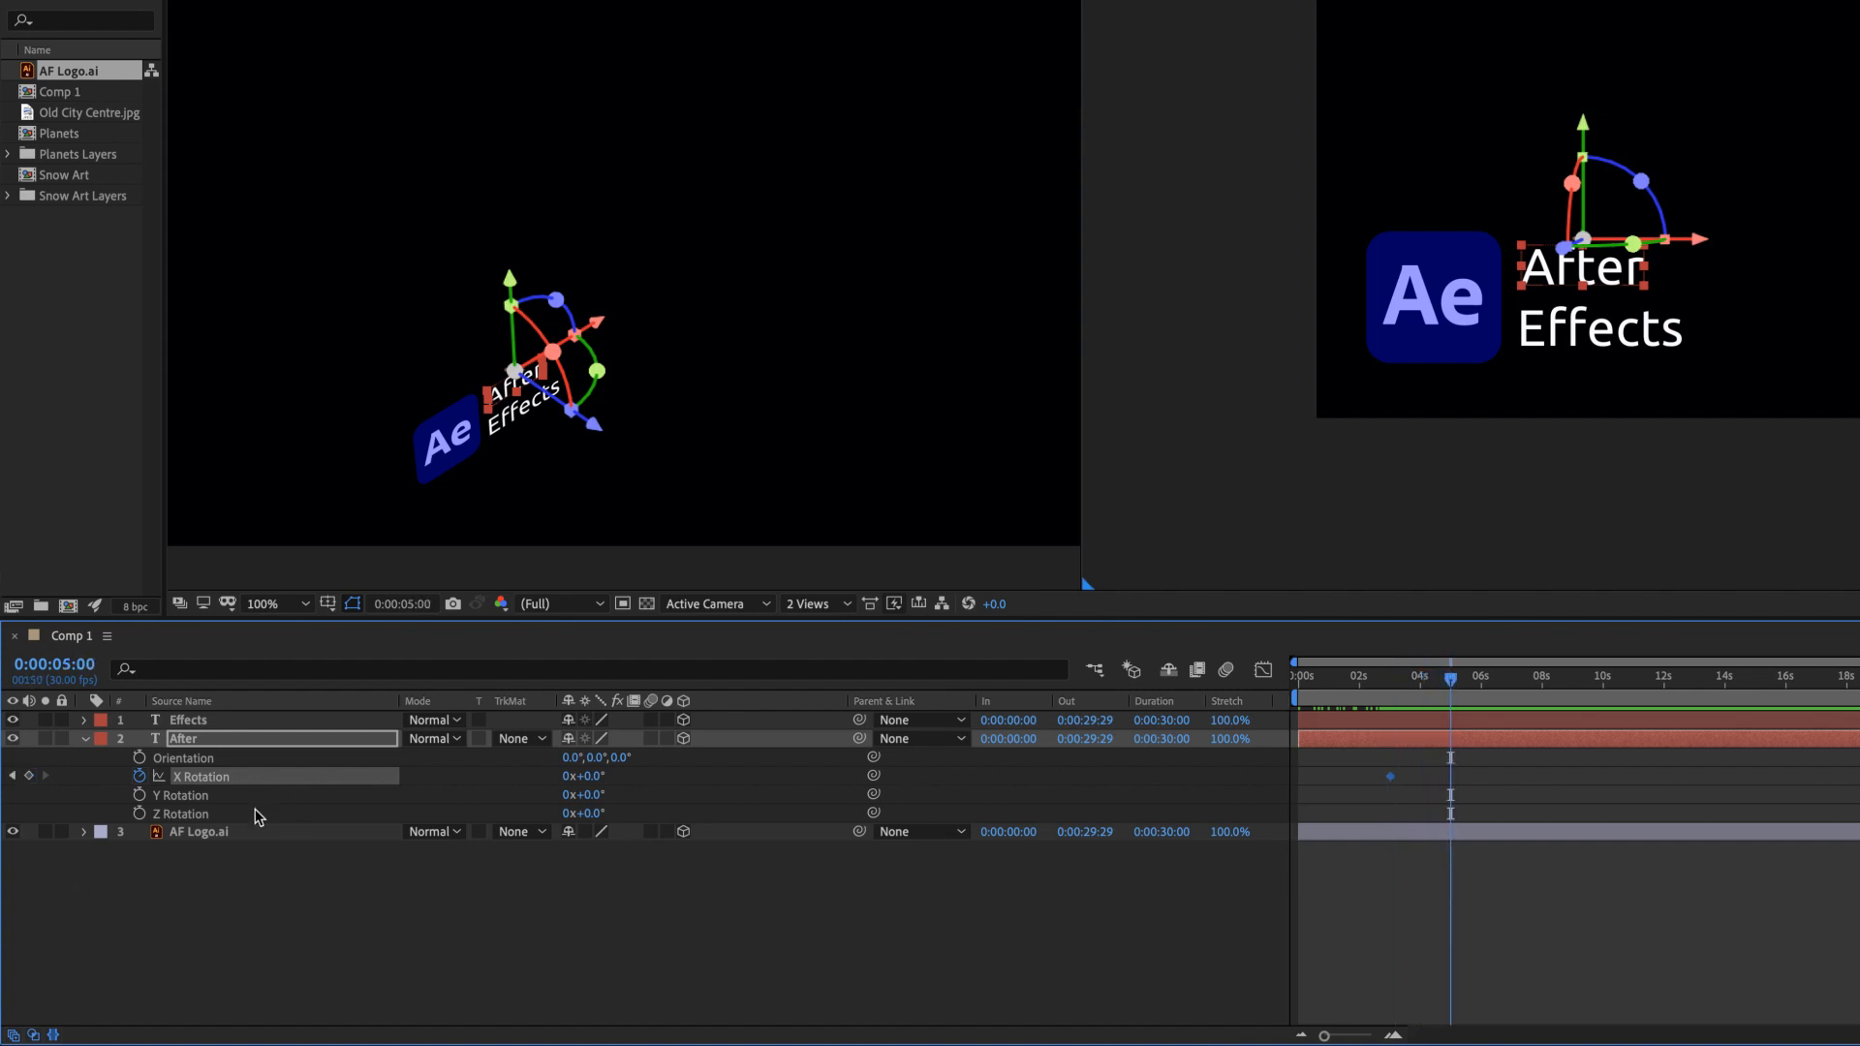
{"action": "left_click", "coordinate": [29, 776]}
{"action": "left_click_drag", "start_coordinate": [1449, 678], "coordinate": [1393, 714]}
{"action": "left_click_drag", "start_coordinate": [593, 777], "coordinate": [516, 802]}
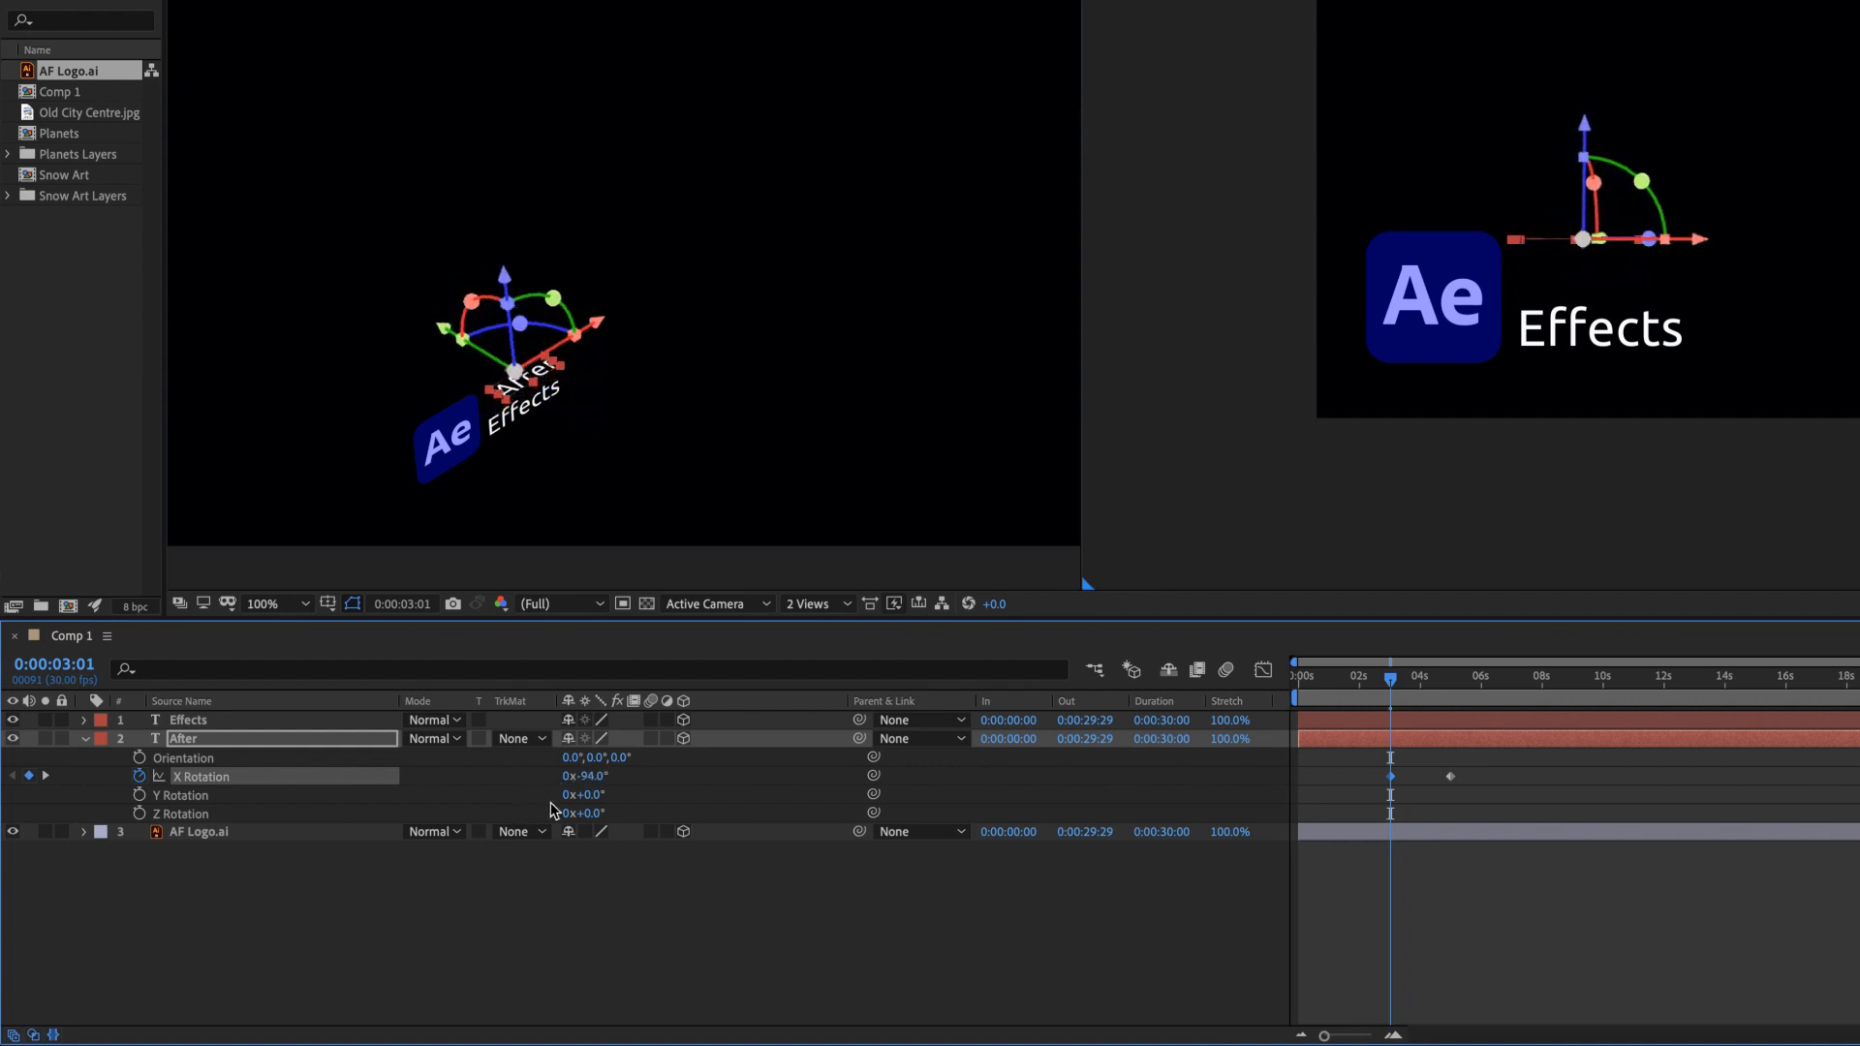
- Reveal the "Effects" text layer's rotation properties and start X Rotation animation with a keyframe at 0:00:05:00
{"action": "left_click", "coordinate": [1604, 339]}
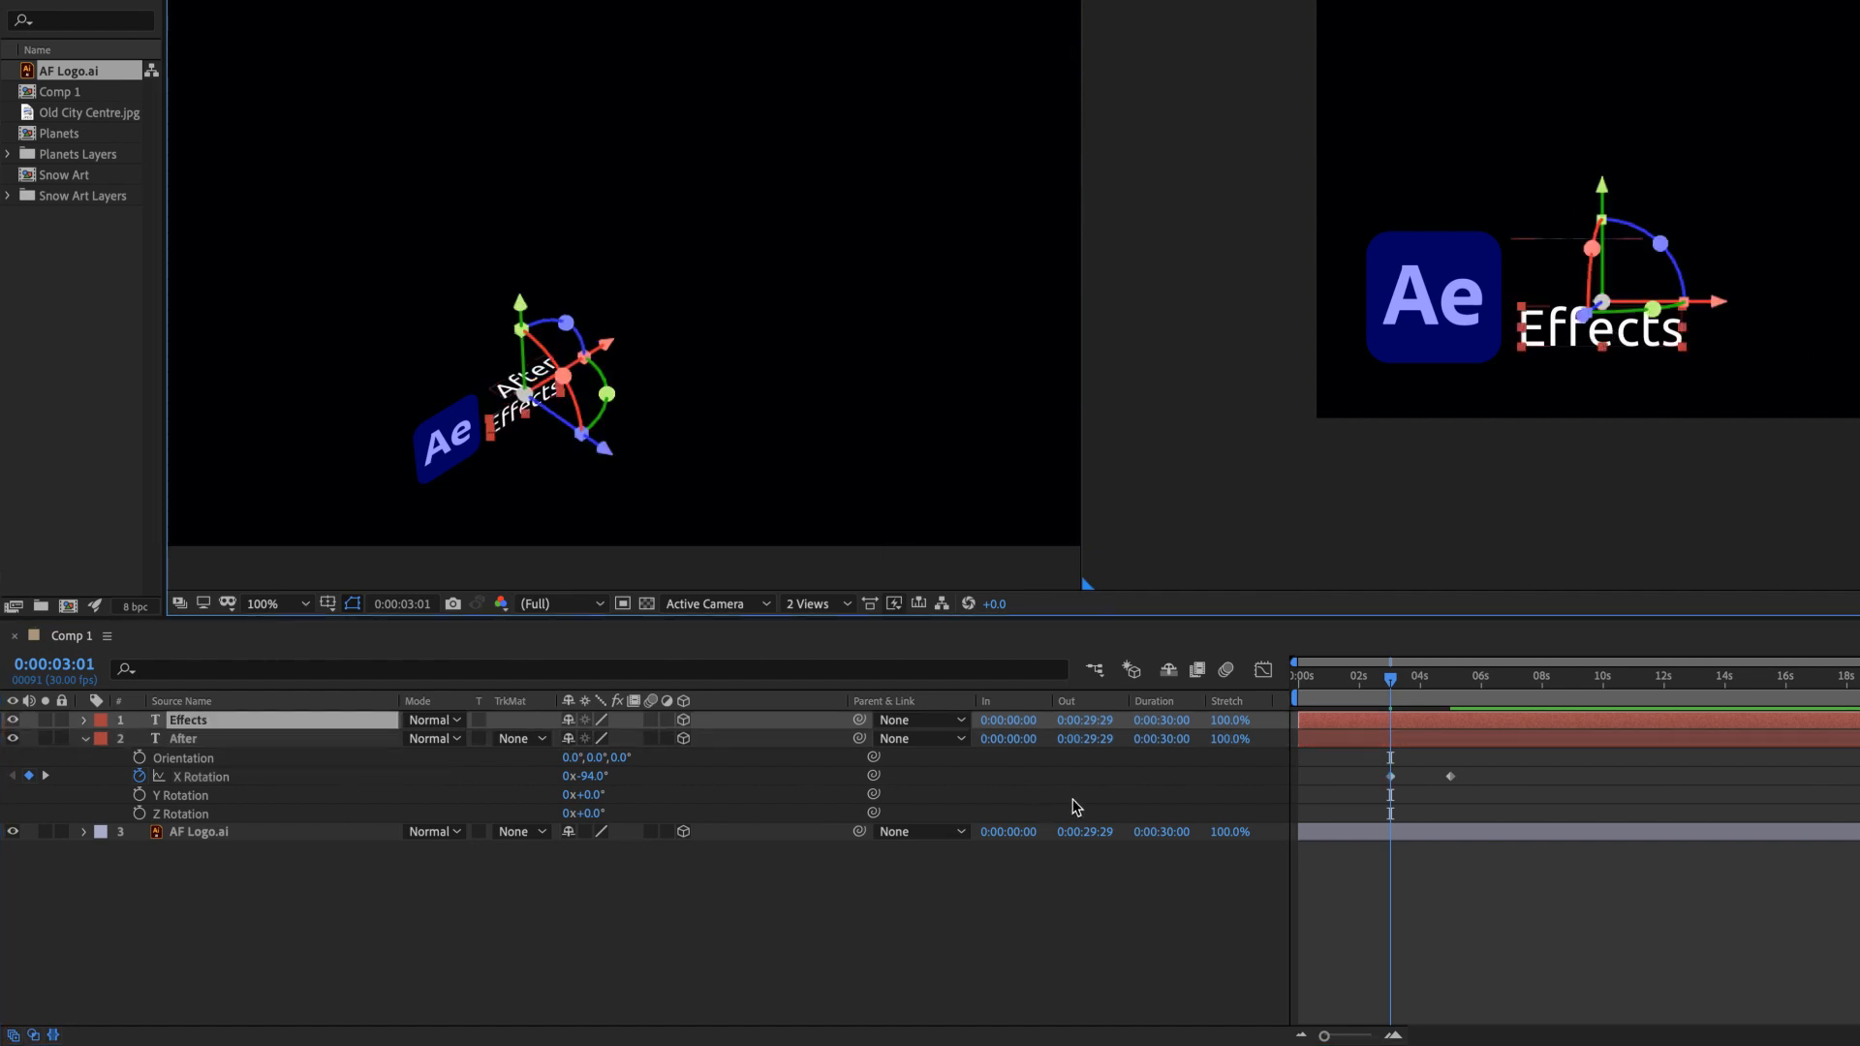
{"action": "key", "text": "r"}
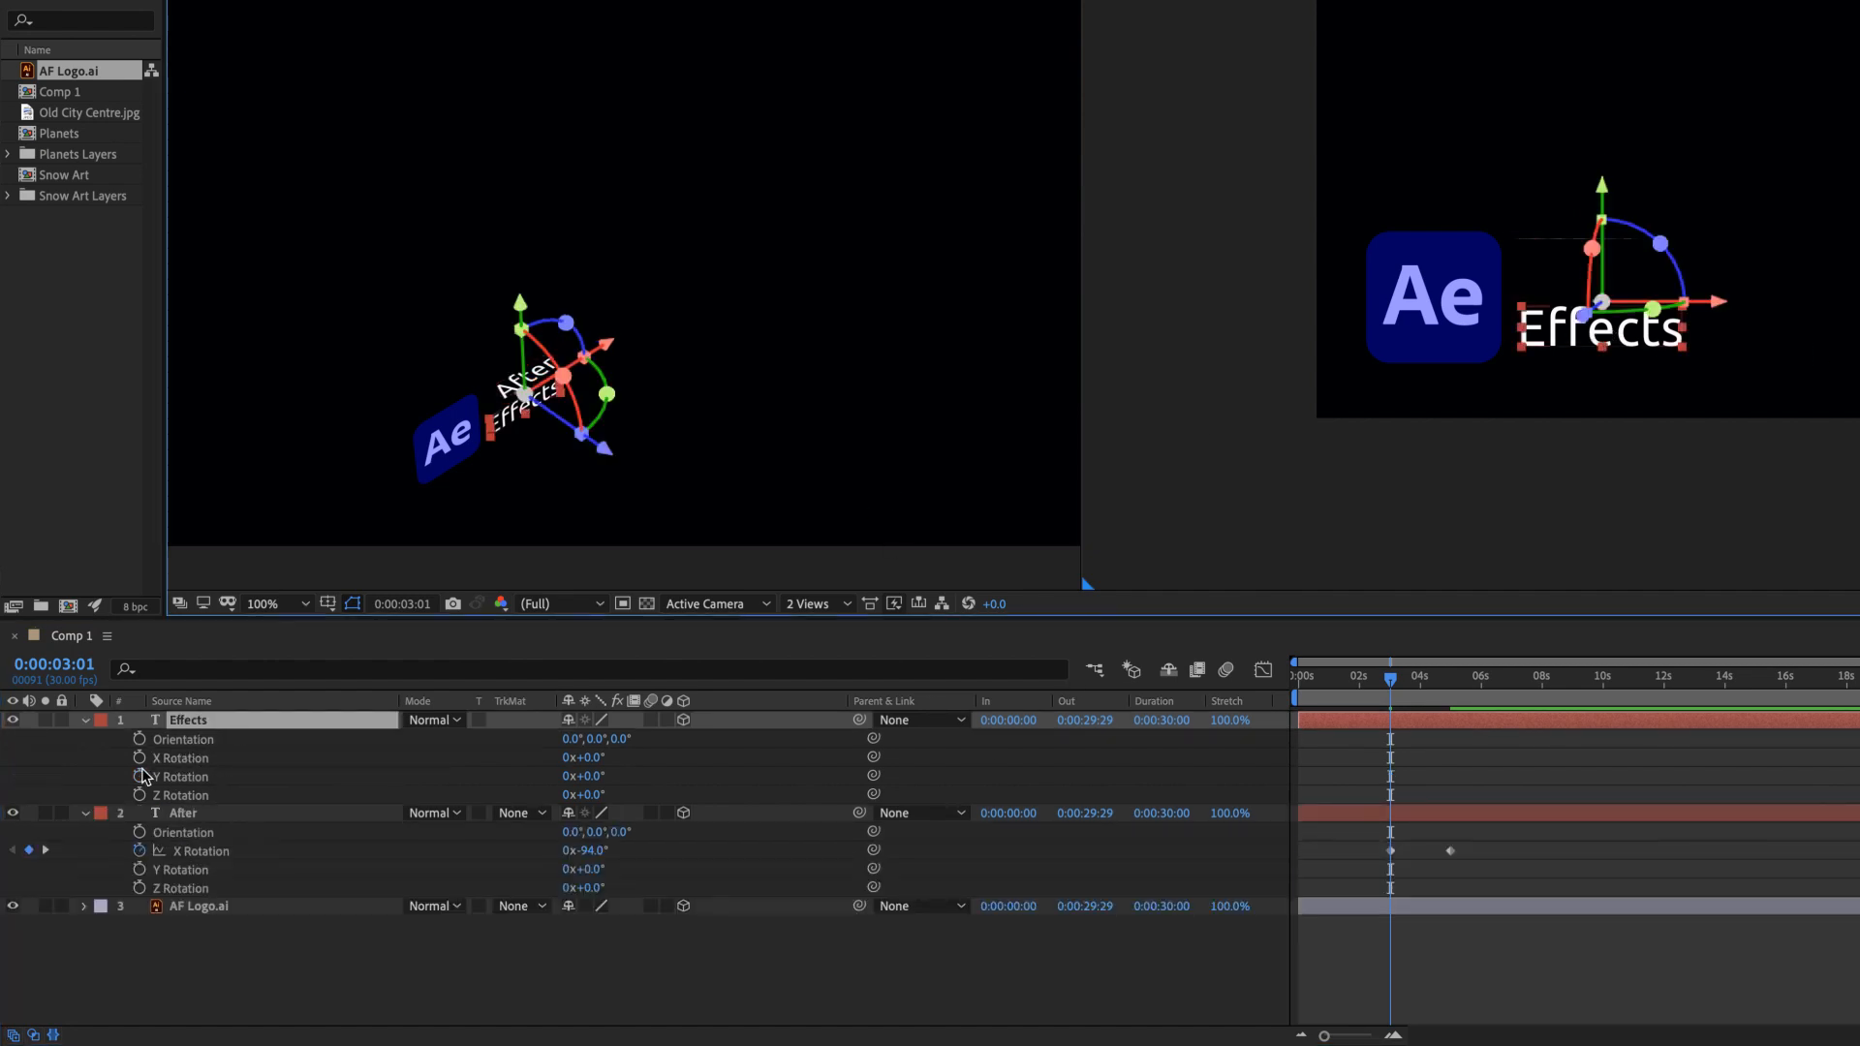
{"action": "key", "text": "space"}
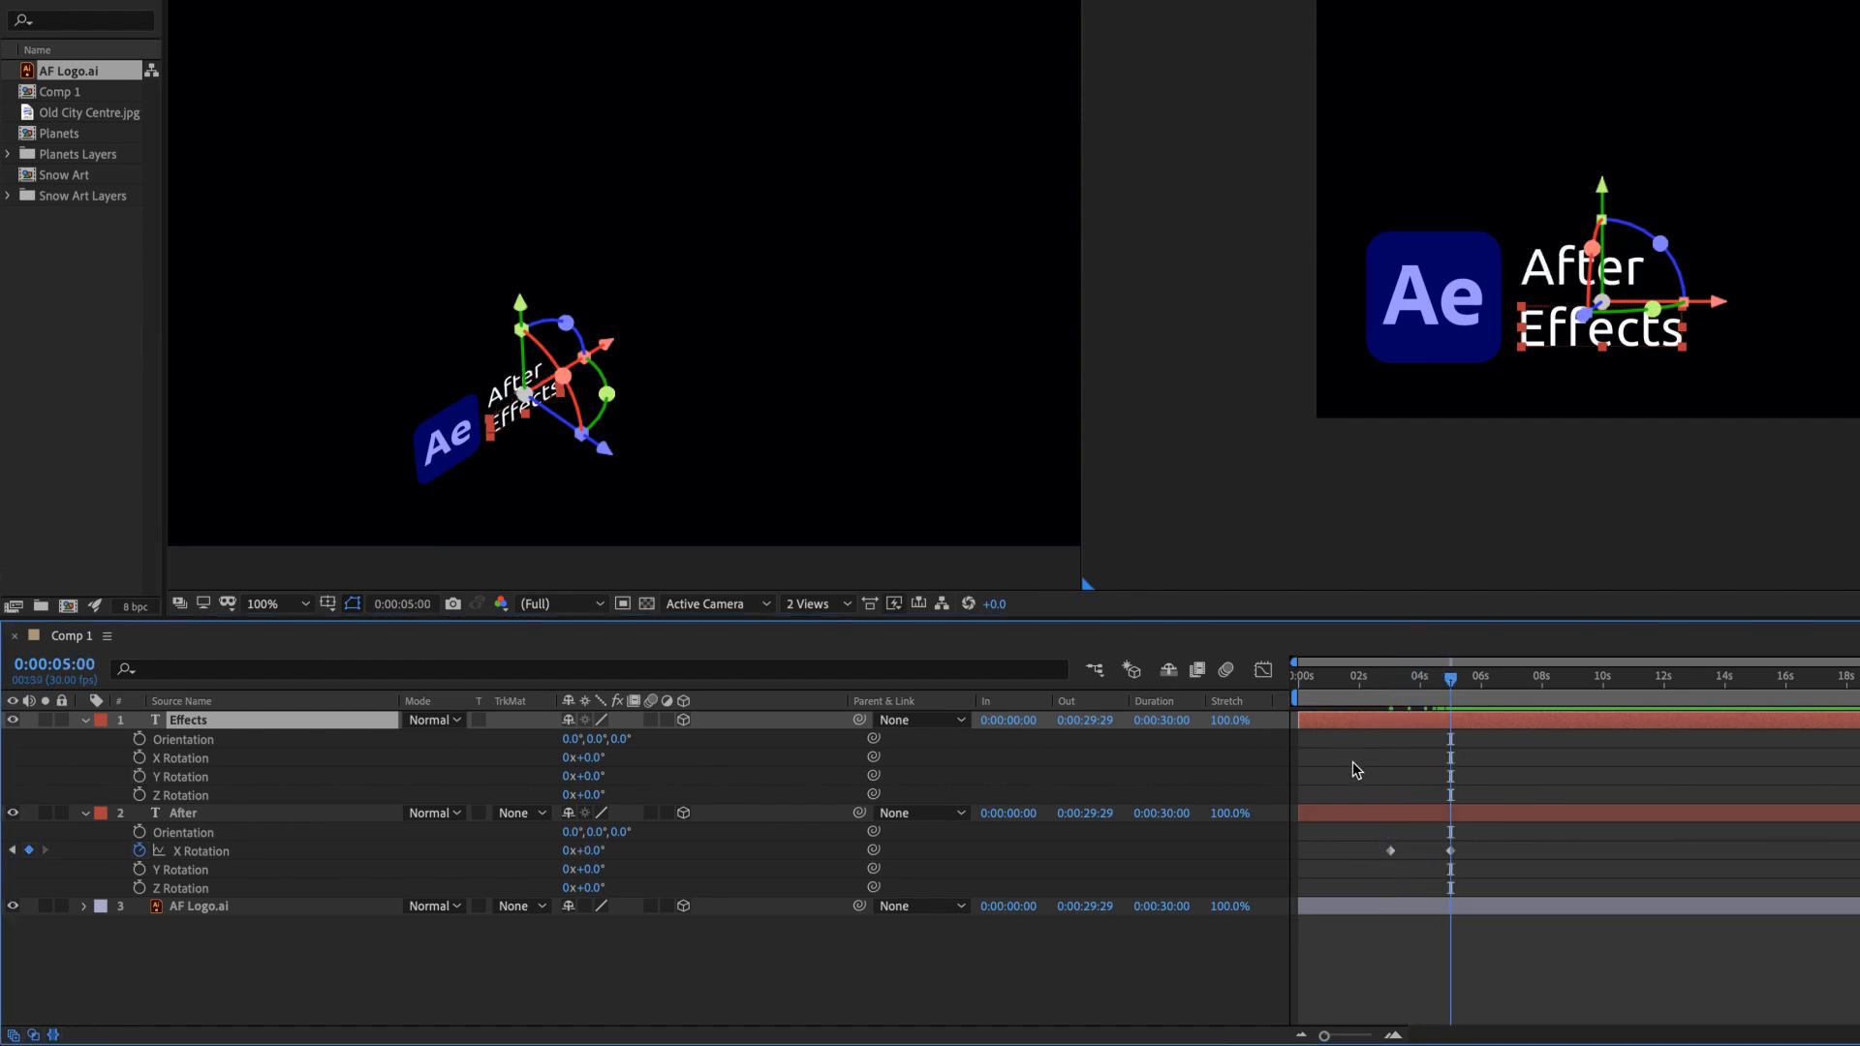
{"action": "left_click", "coordinate": [139, 758]}
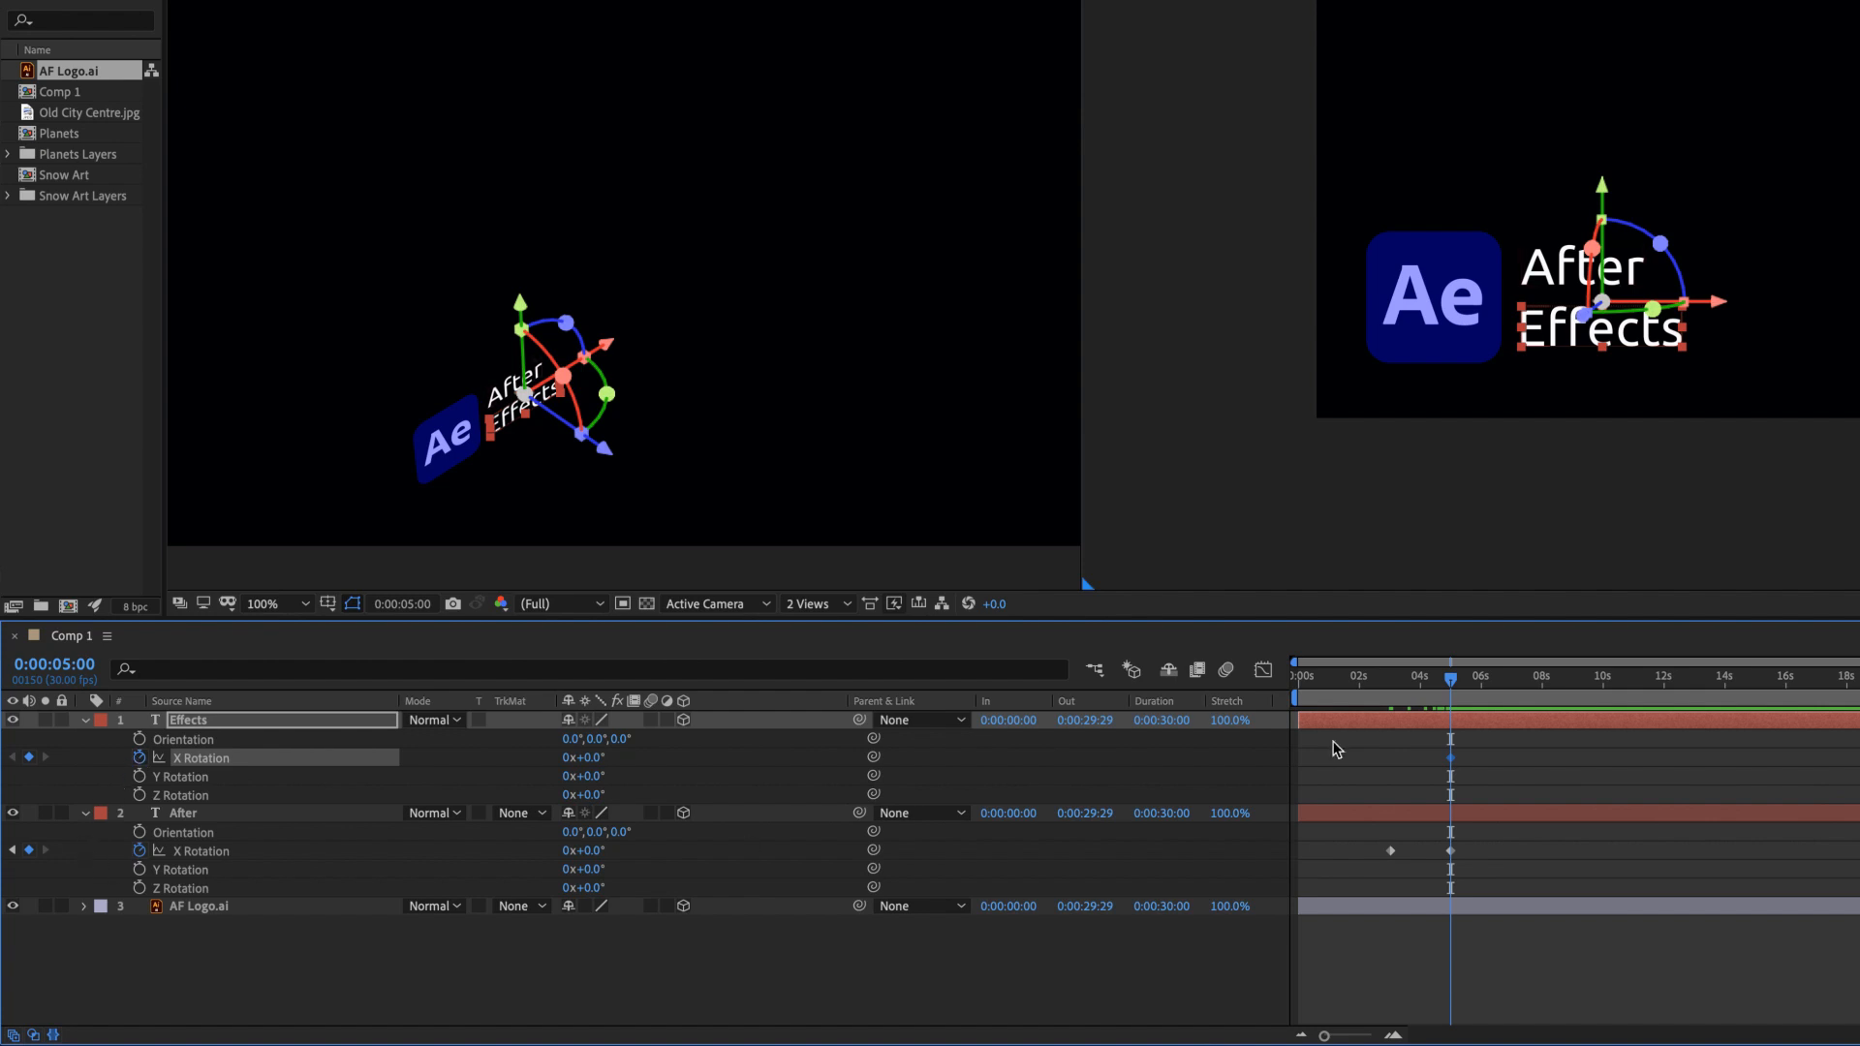
- Set the "Effects" layer's X Rotation to -97° at 0:00:03:00 and scrub forward to 0:00:09:25 to preview the animation
{"action": "left_click_drag", "start_coordinate": [1451, 678], "coordinate": [1391, 696]}
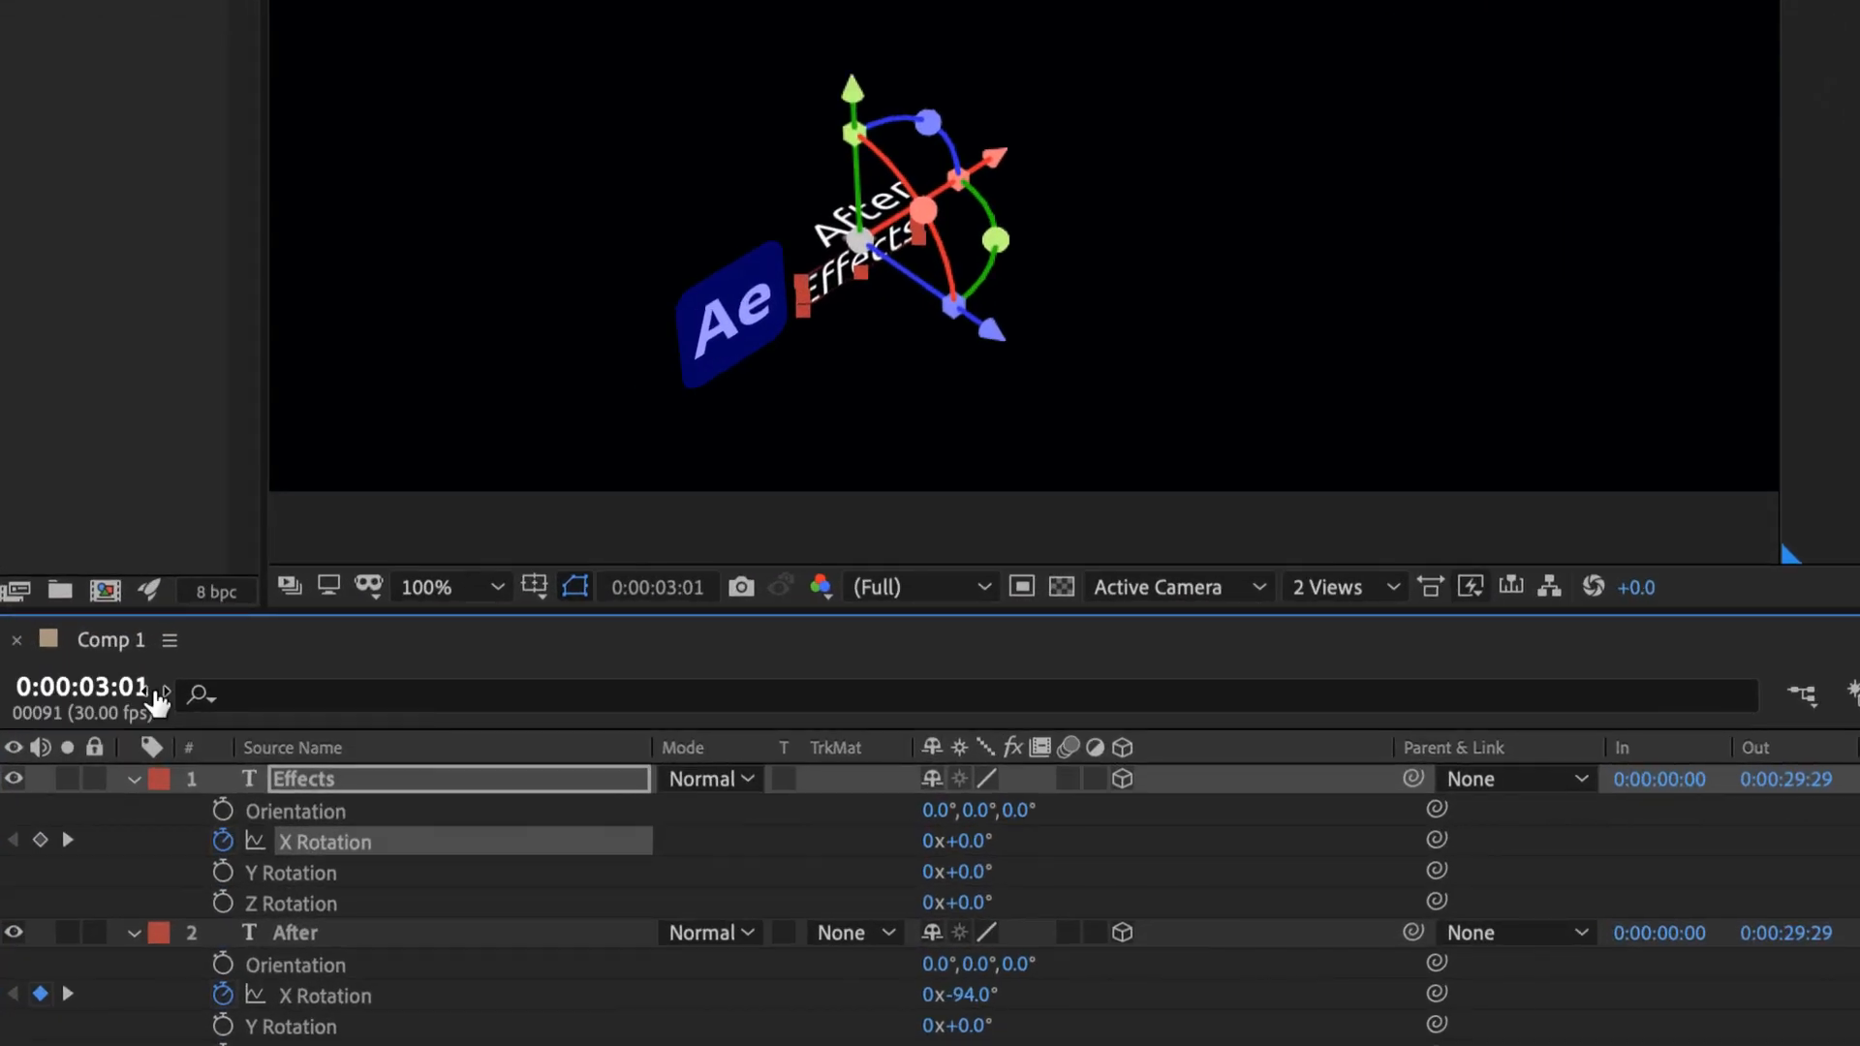
{"action": "left_click_drag", "start_coordinate": [137, 701], "coordinate": [134, 700]}
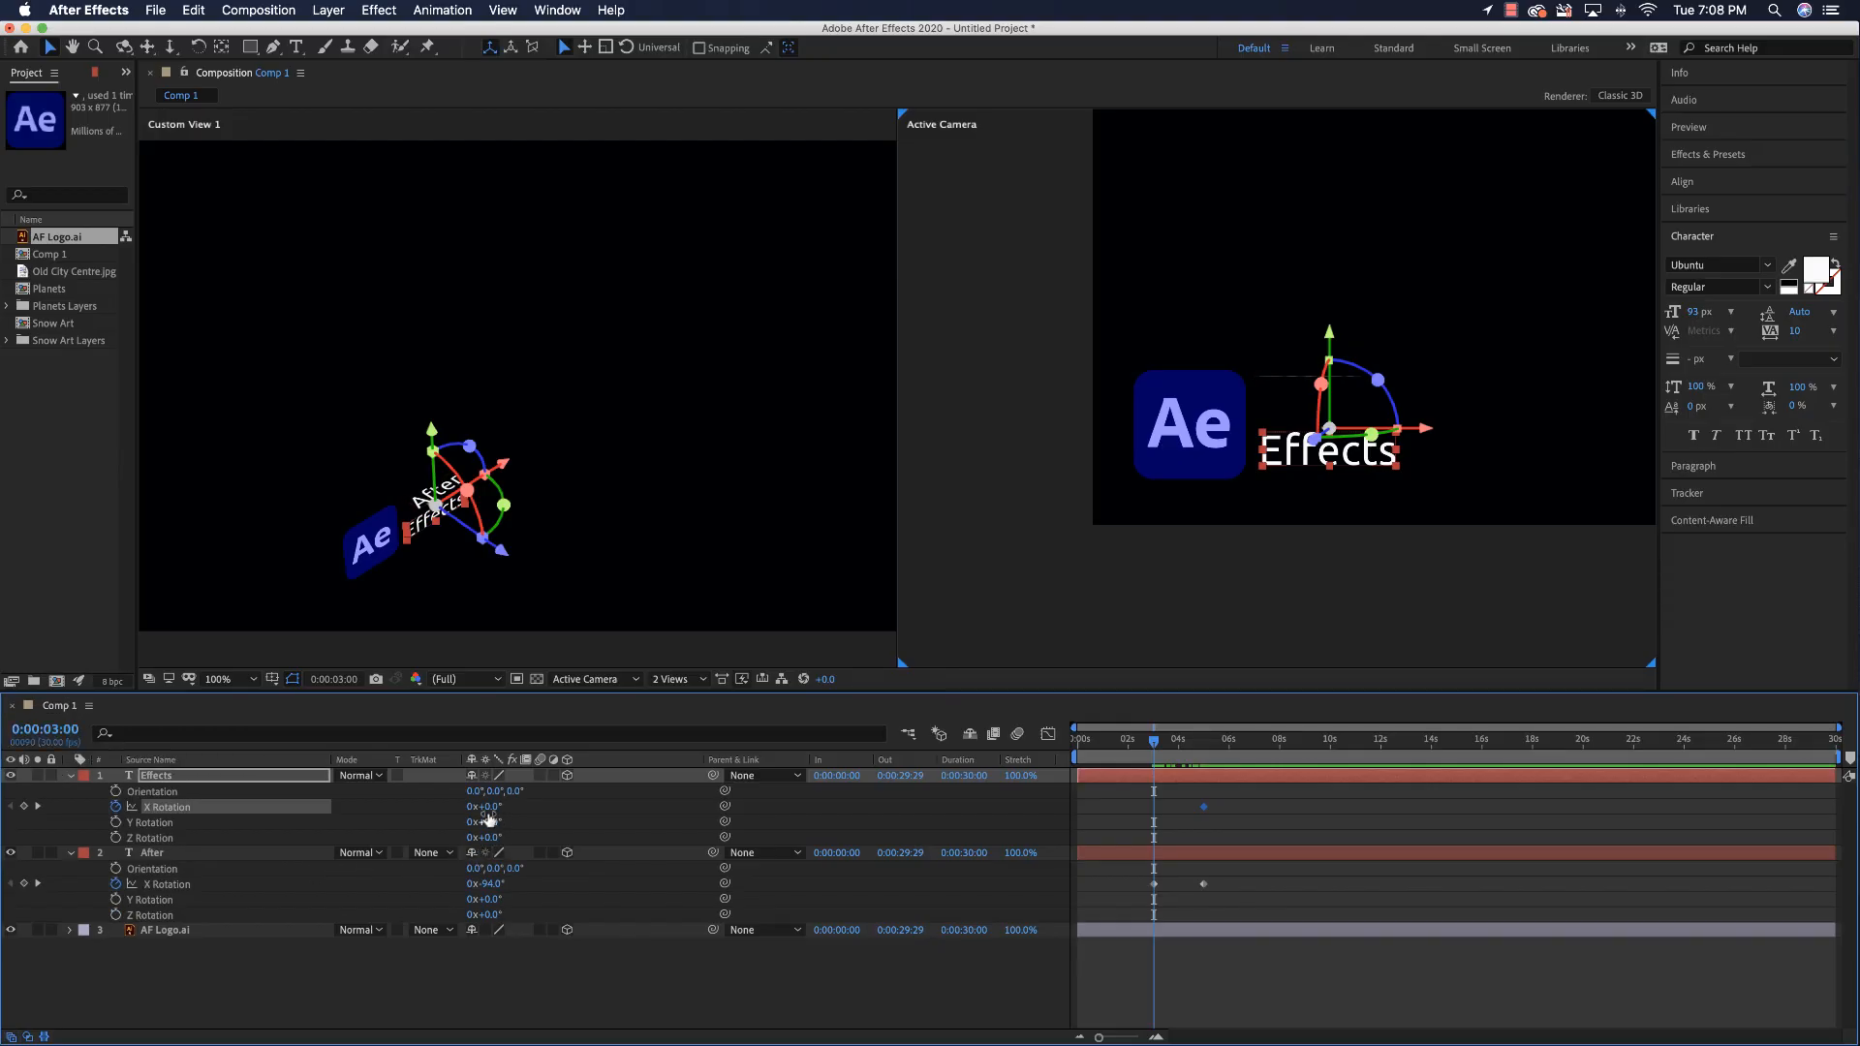
{"action": "left_click_drag", "start_coordinate": [492, 808], "coordinate": [426, 808]}
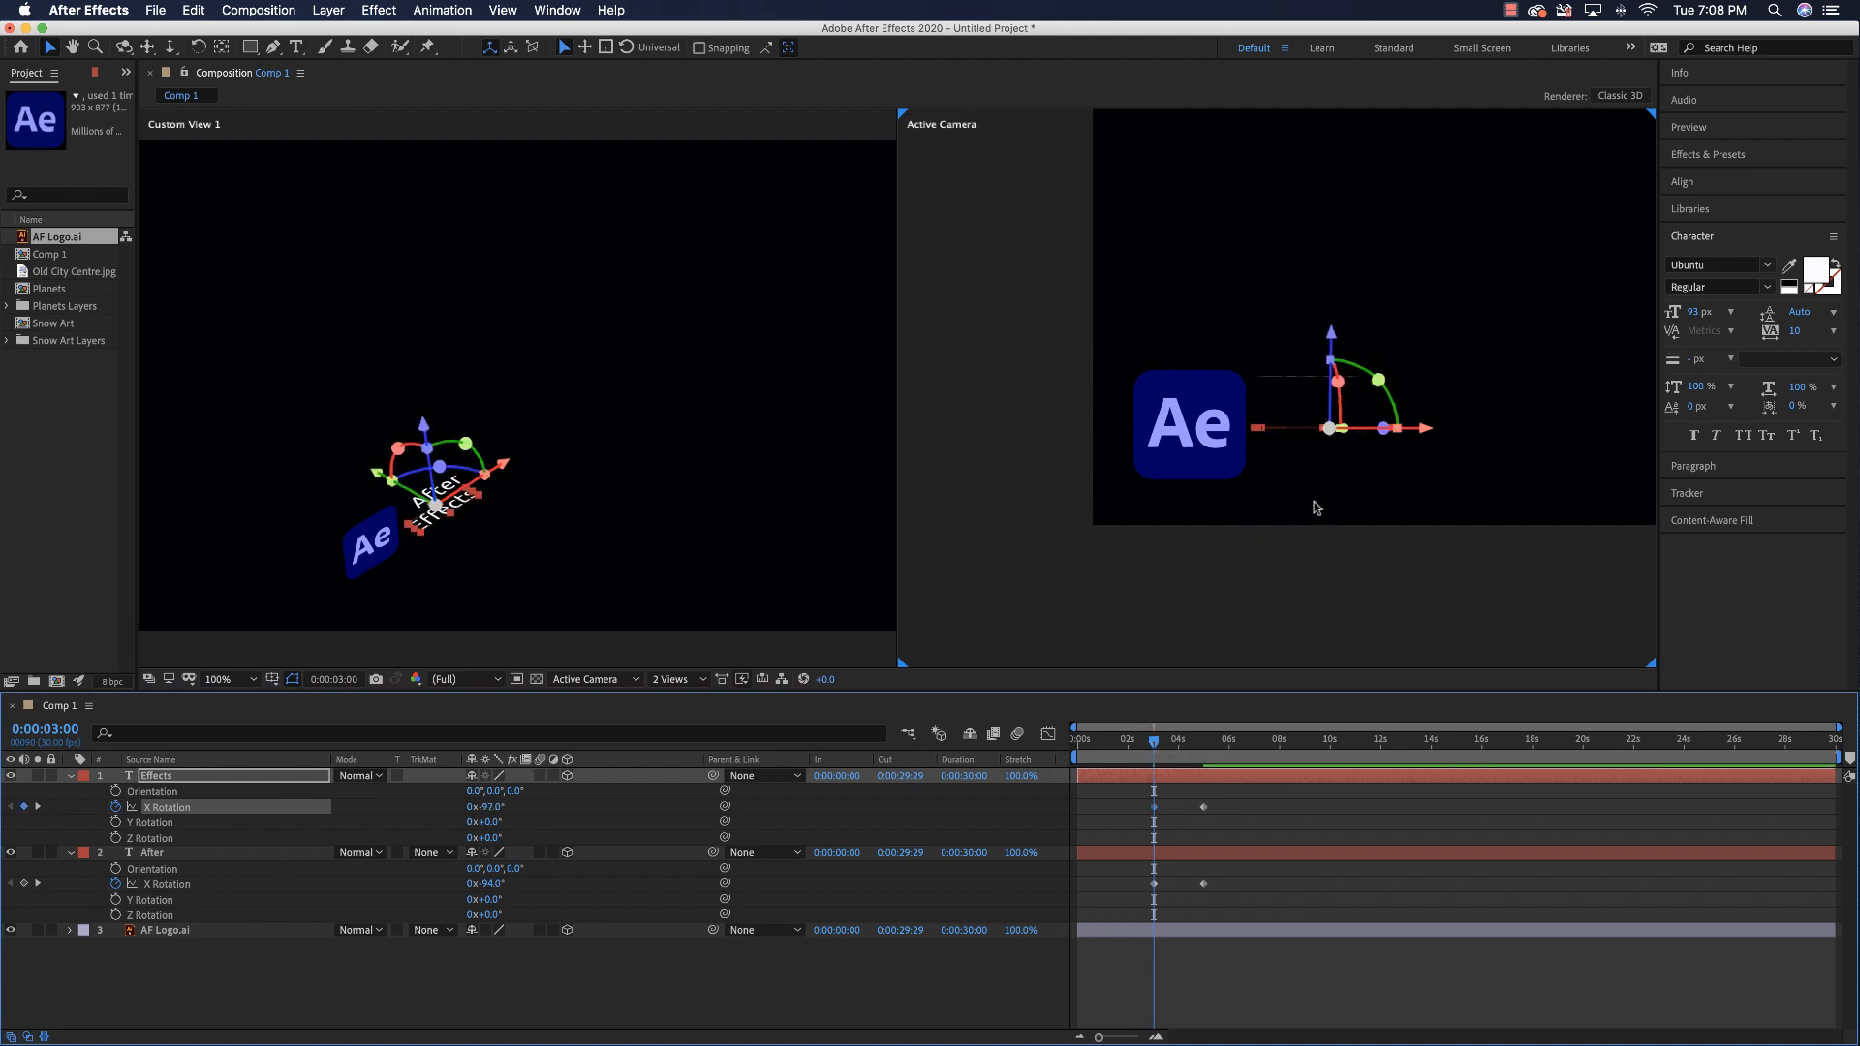
{"action": "scroll", "coordinate": [1315, 504], "scroll_direction": "down", "scroll_amount": 2}
{"action": "scroll", "coordinate": [1315, 504], "scroll_direction": "up", "scroll_amount": 3}
{"action": "left_click_drag", "start_coordinate": [1151, 744], "coordinate": [1327, 765]}
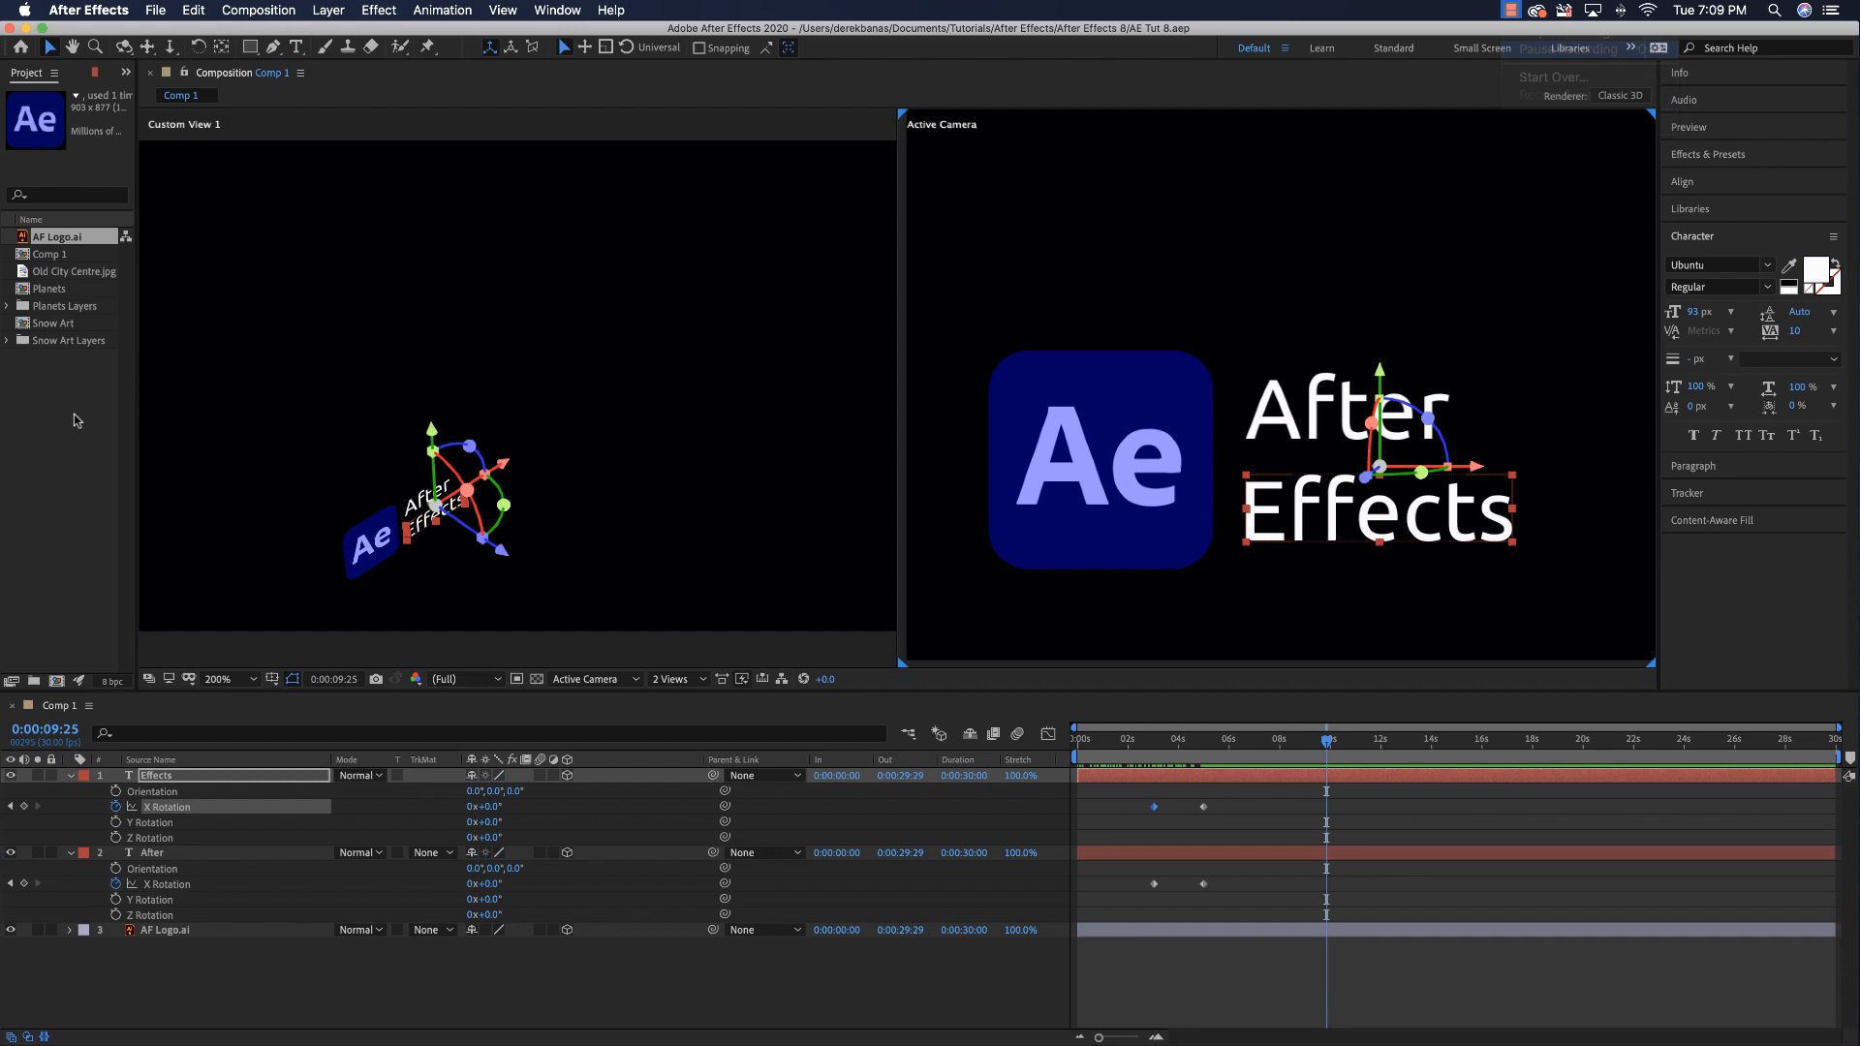
- Create a new 1920 x 1080 composition named Comp 2 at 30 frames per second with a 30-second duration
{"action": "right_click", "coordinate": [46, 407]}
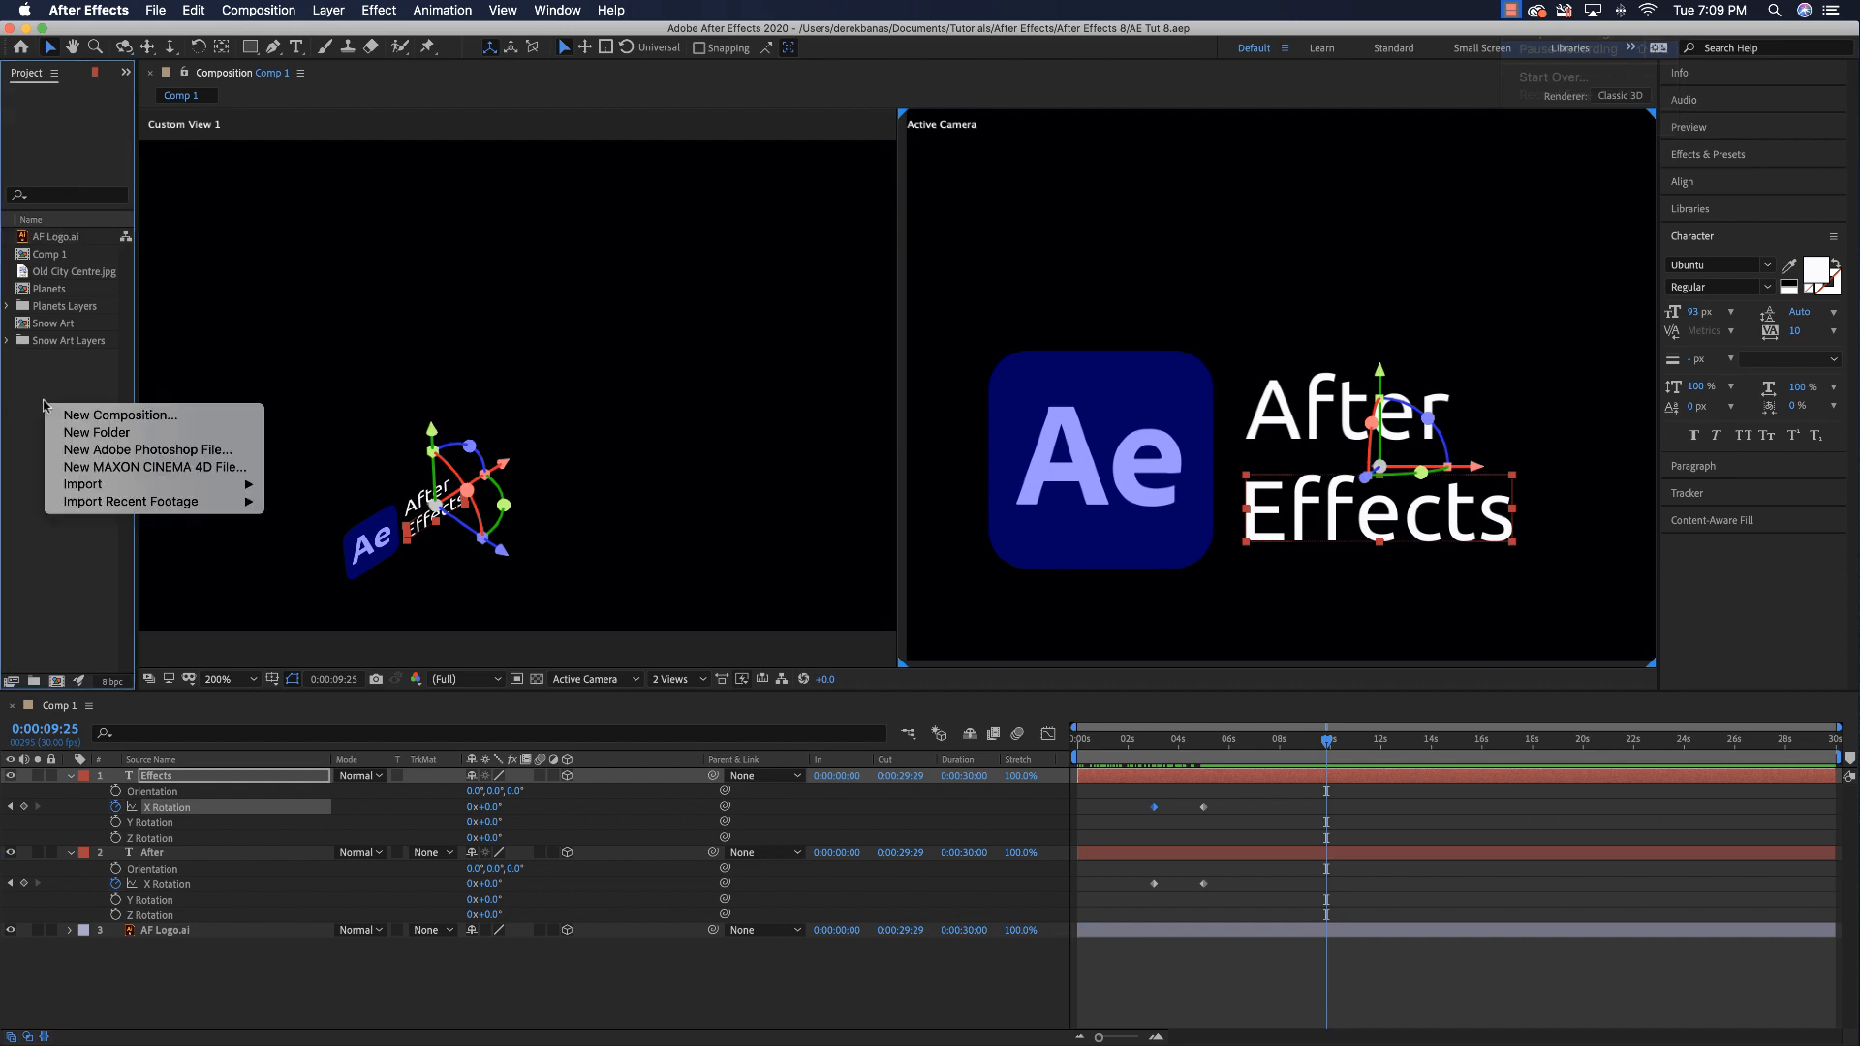
{"action": "left_click", "coordinate": [73, 416]}
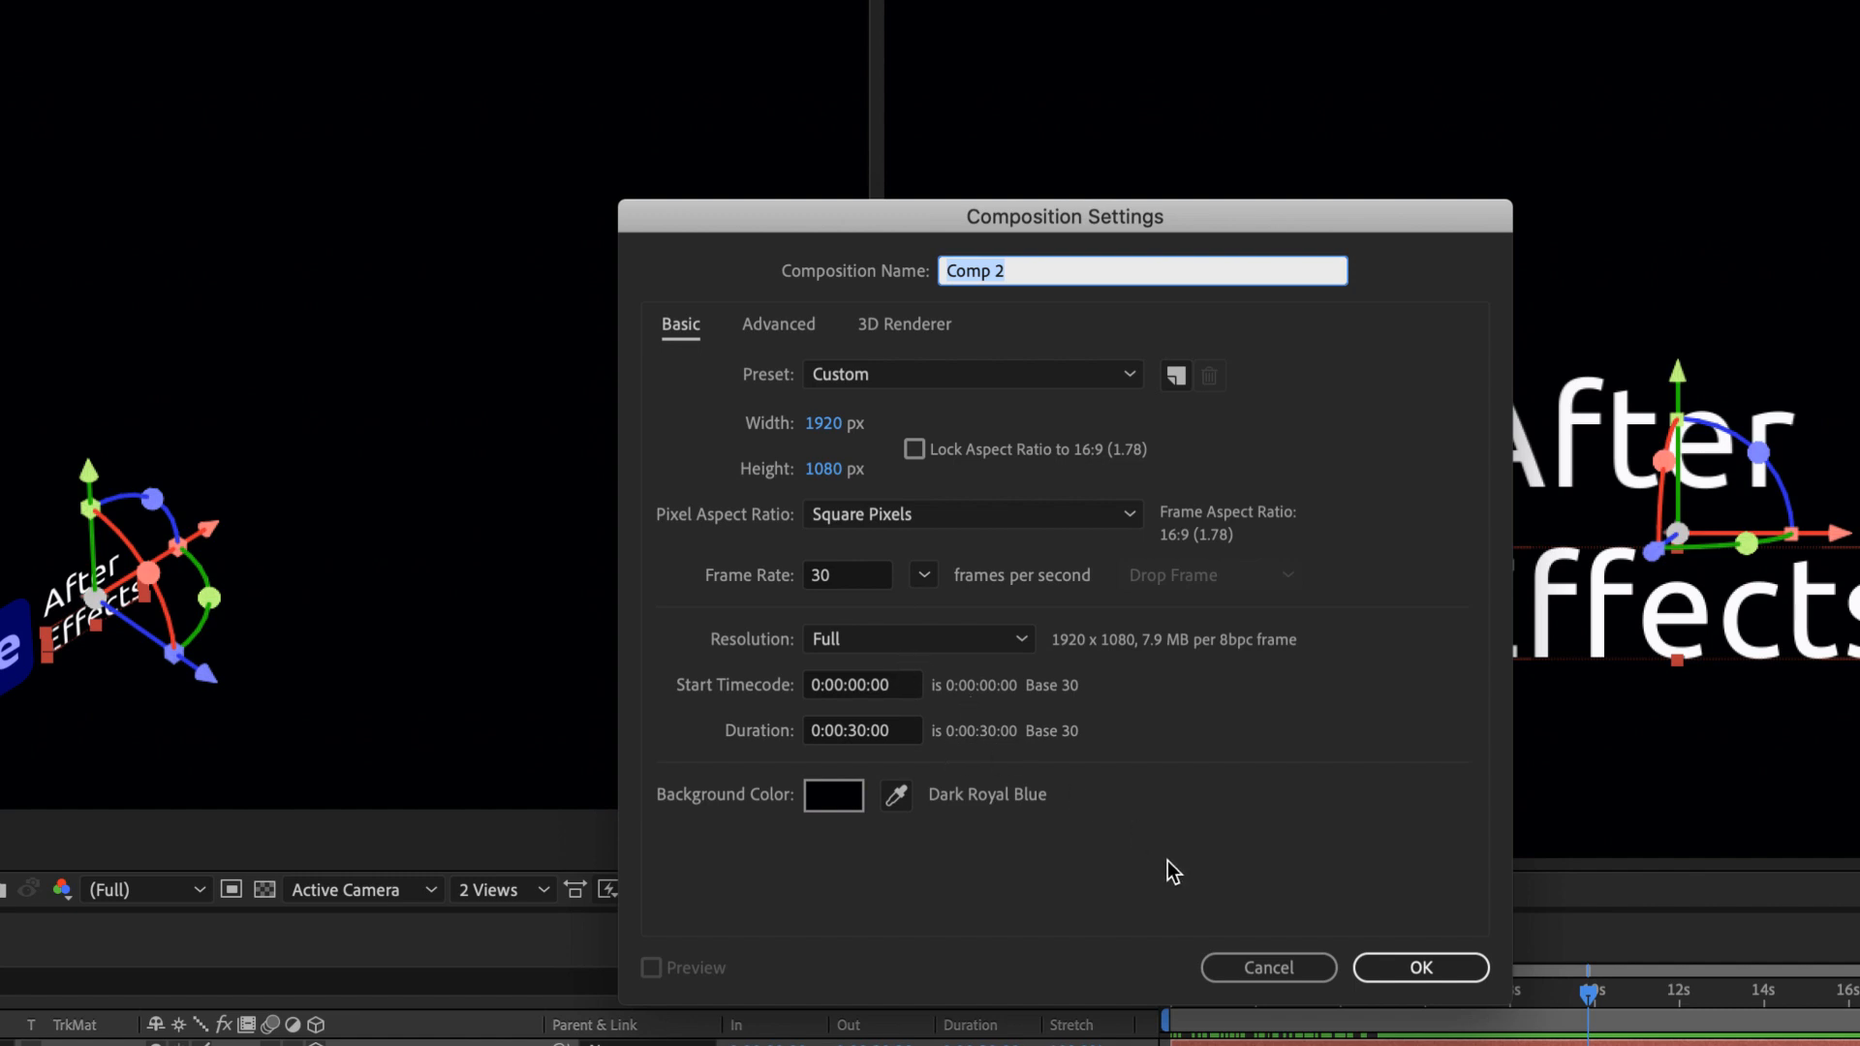
{"action": "left_click", "coordinate": [1413, 965]}
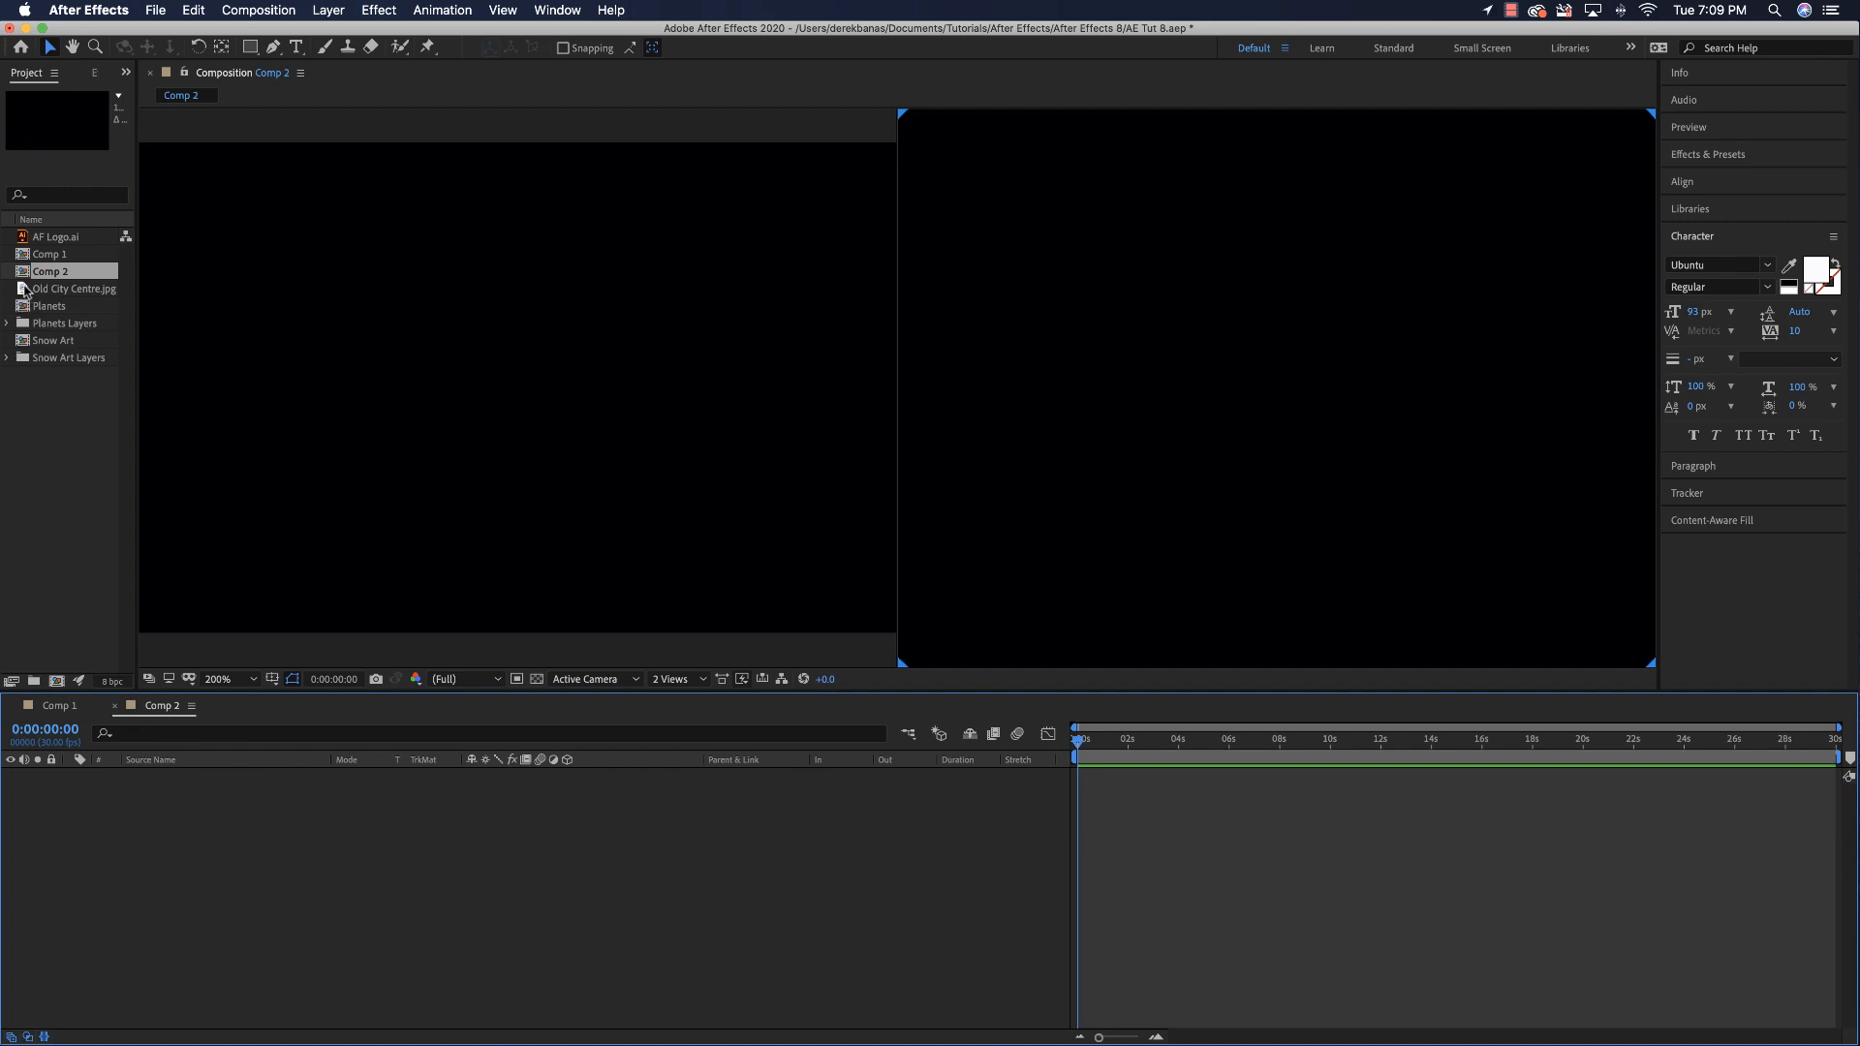
- Add Old City Centre.jpg to Comp 2 as a layer and make it a 3D layer
{"action": "left_click_drag", "start_coordinate": [26, 289], "coordinate": [503, 821]}
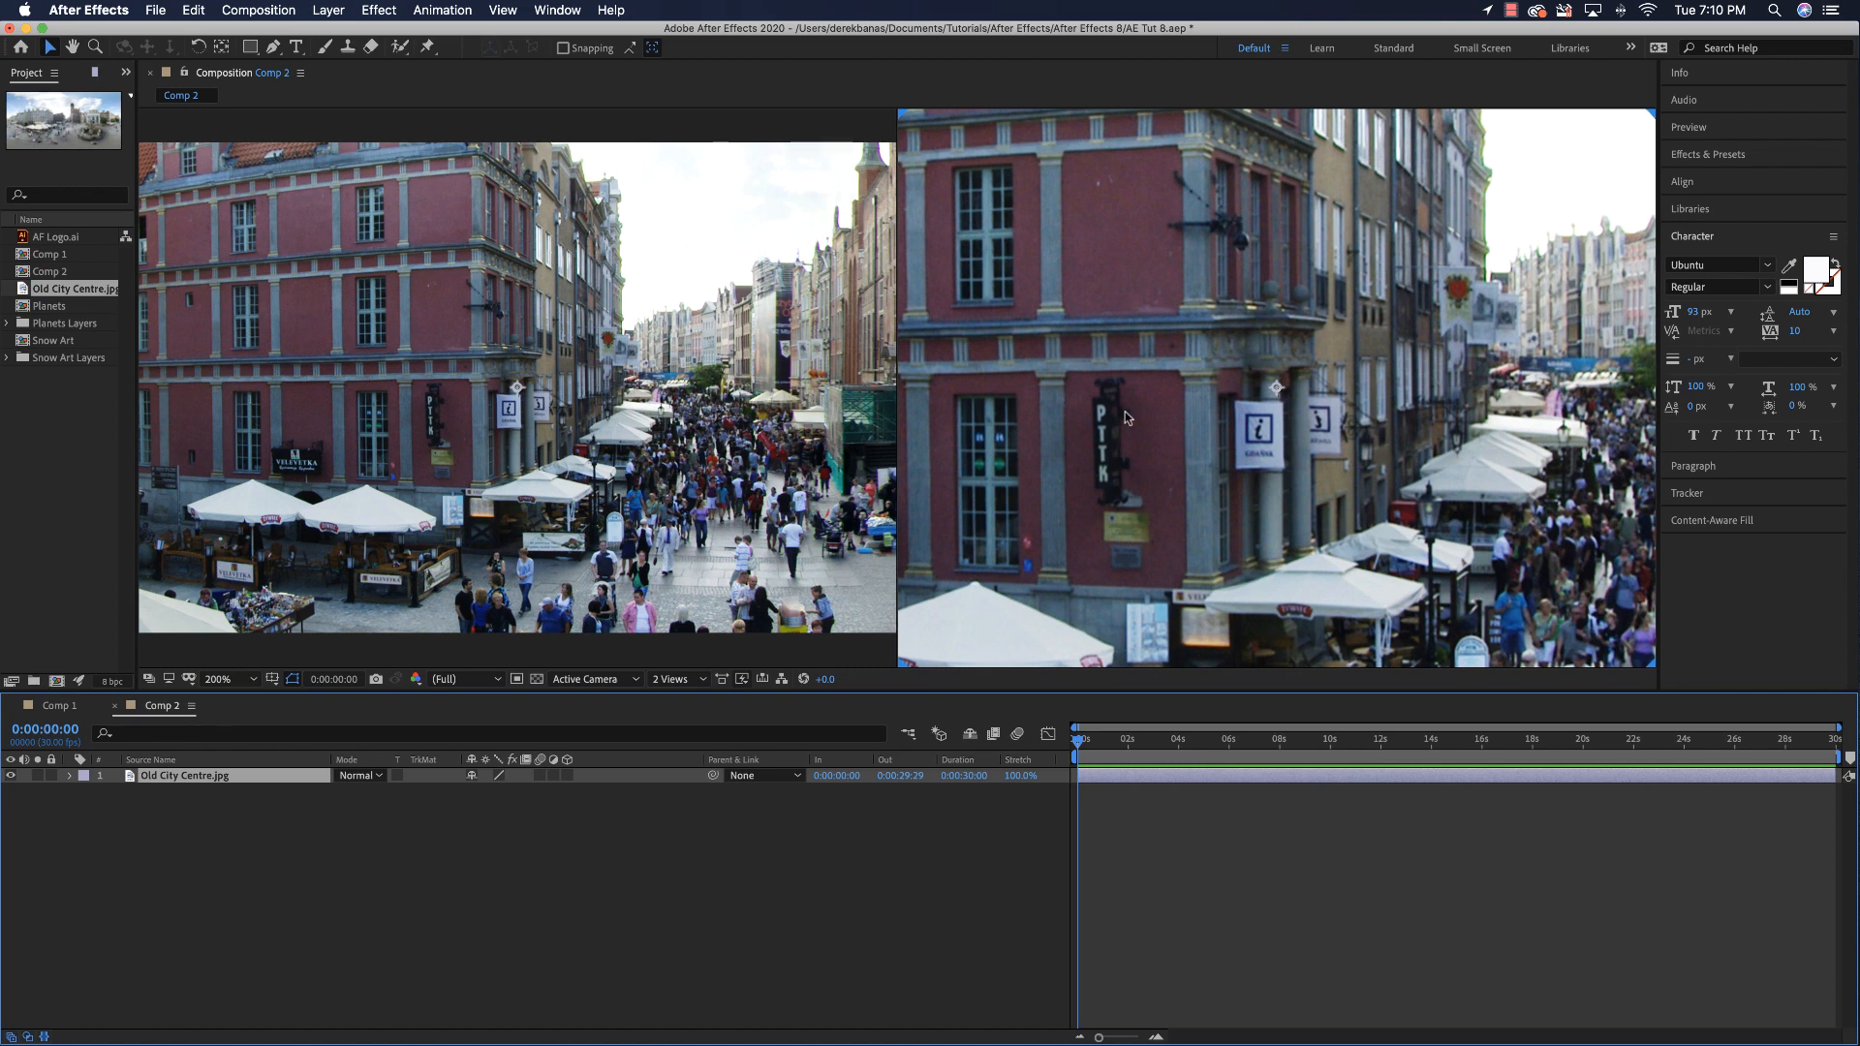
{"action": "scroll", "coordinate": [1127, 419], "scroll_direction": "up", "scroll_amount": 2}
{"action": "scroll", "coordinate": [1125, 416], "scroll_direction": "down", "scroll_amount": 10}
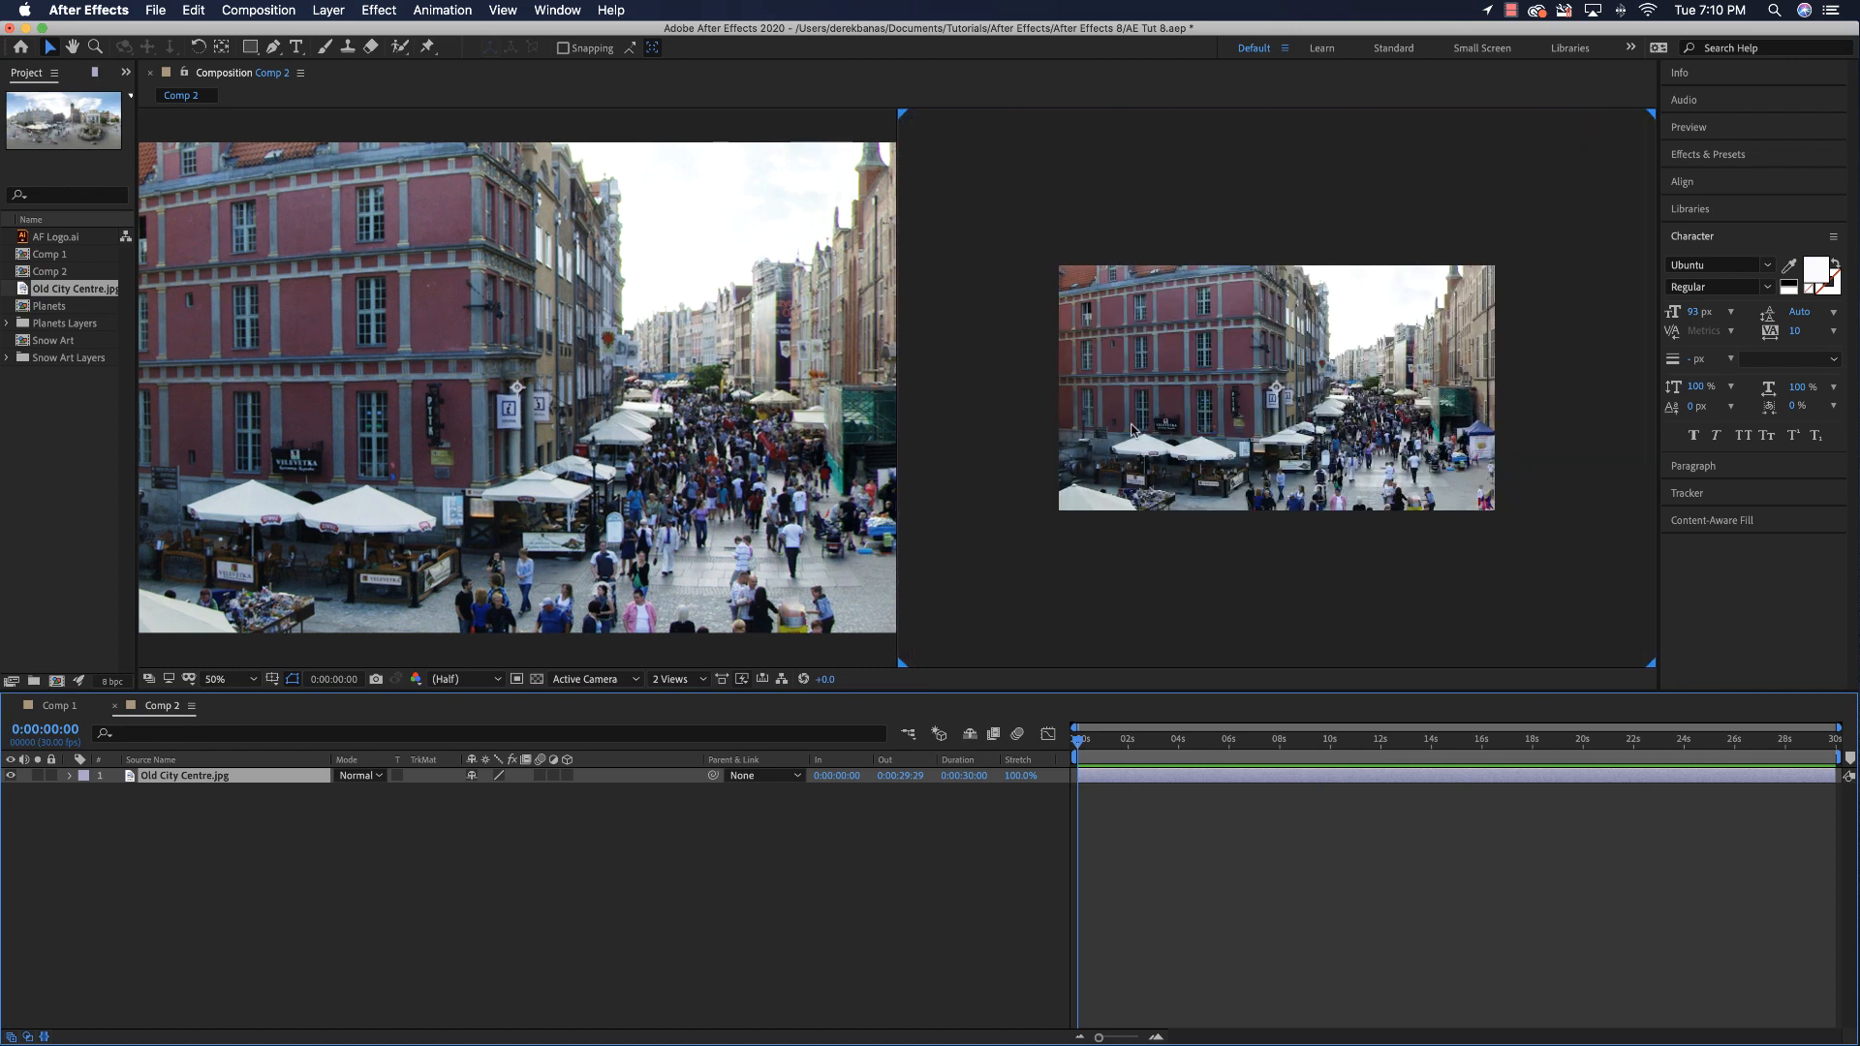
{"action": "scroll", "coordinate": [1134, 430], "scroll_direction": "down", "scroll_amount": 1}
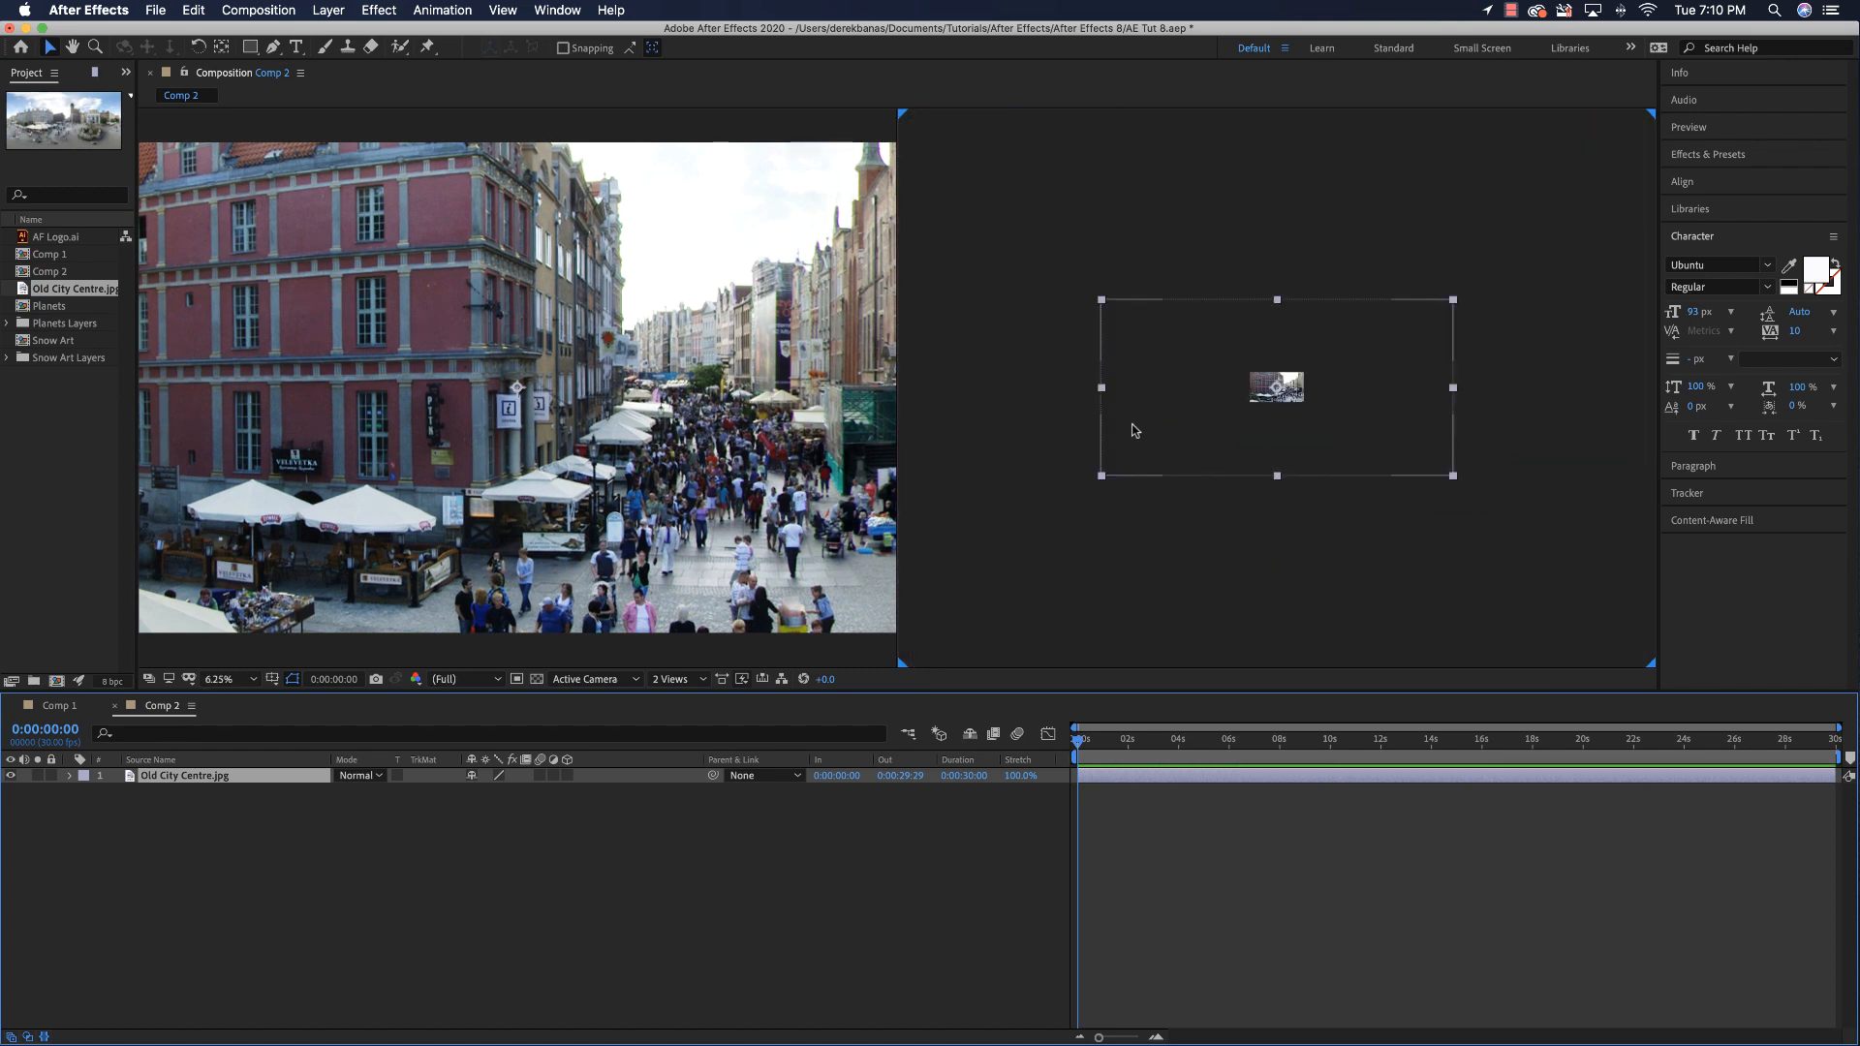
{"action": "scroll", "coordinate": [1134, 428], "scroll_direction": "up", "scroll_amount": 2}
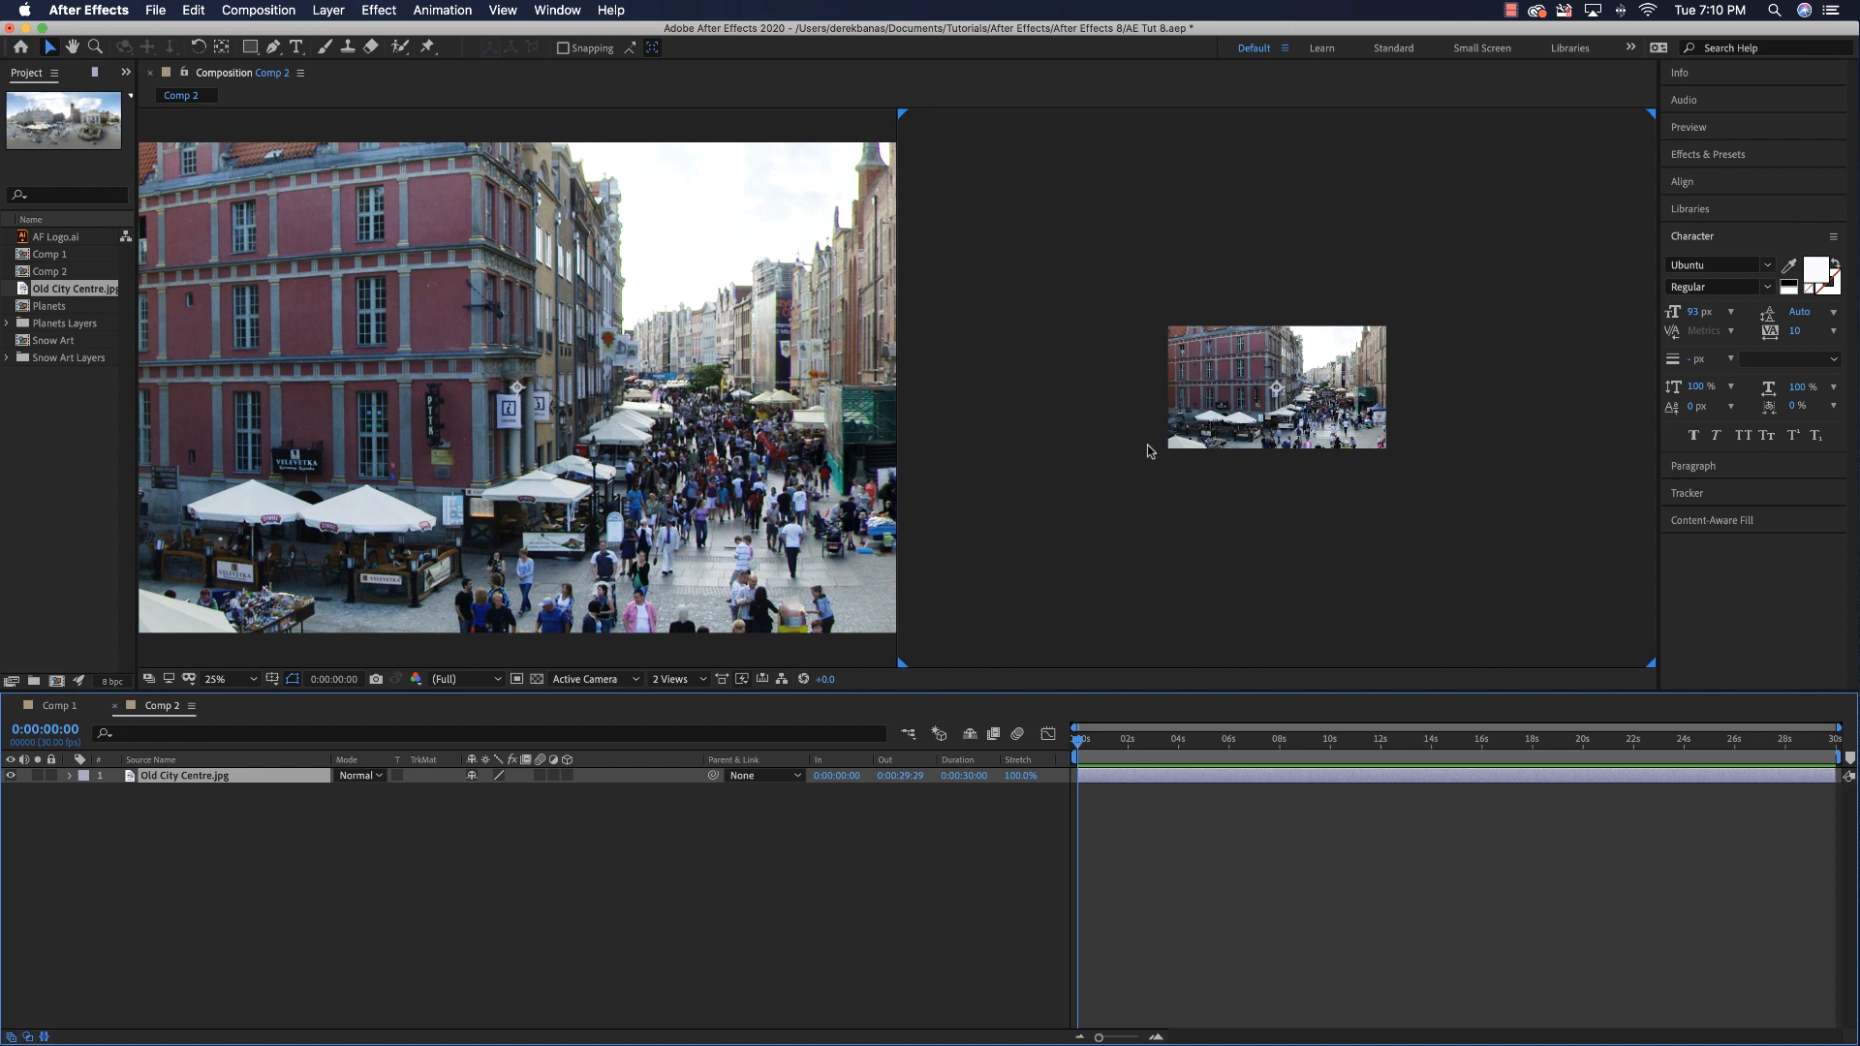
{"action": "key", "text": "period"}
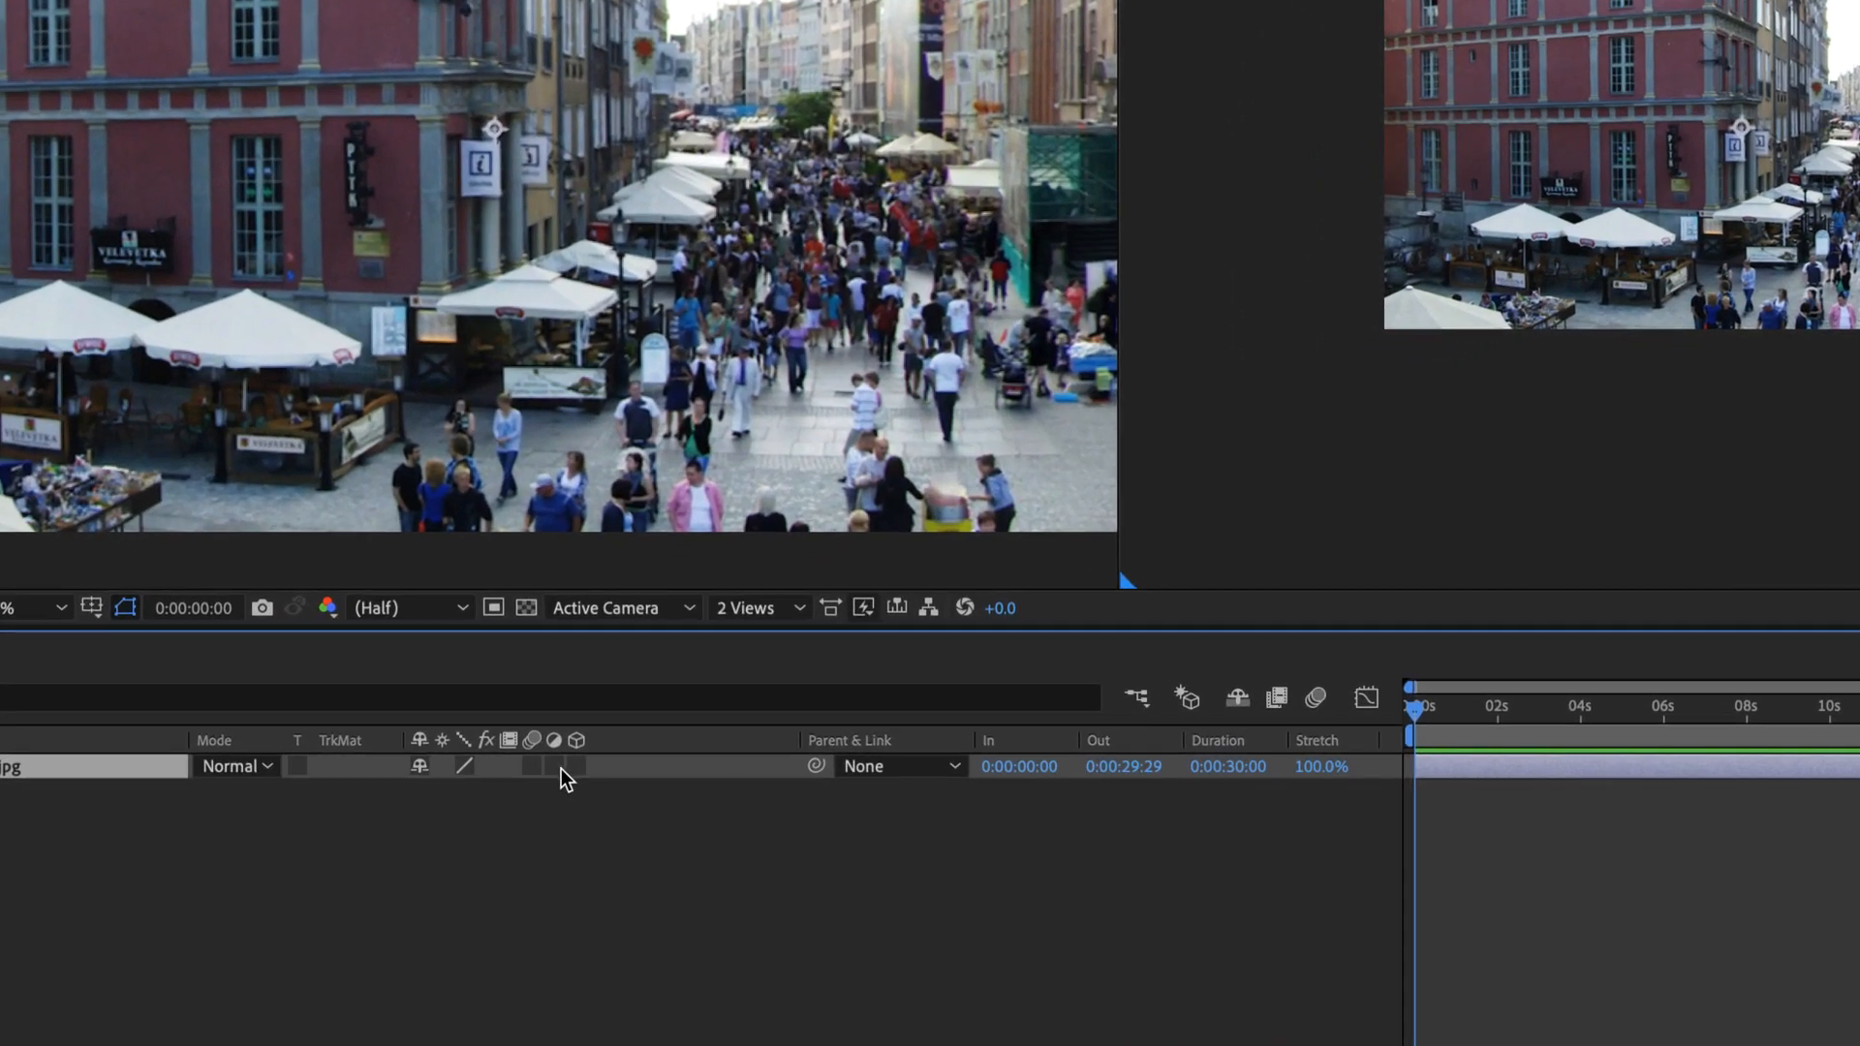
{"action": "left_click", "coordinate": [572, 770]}
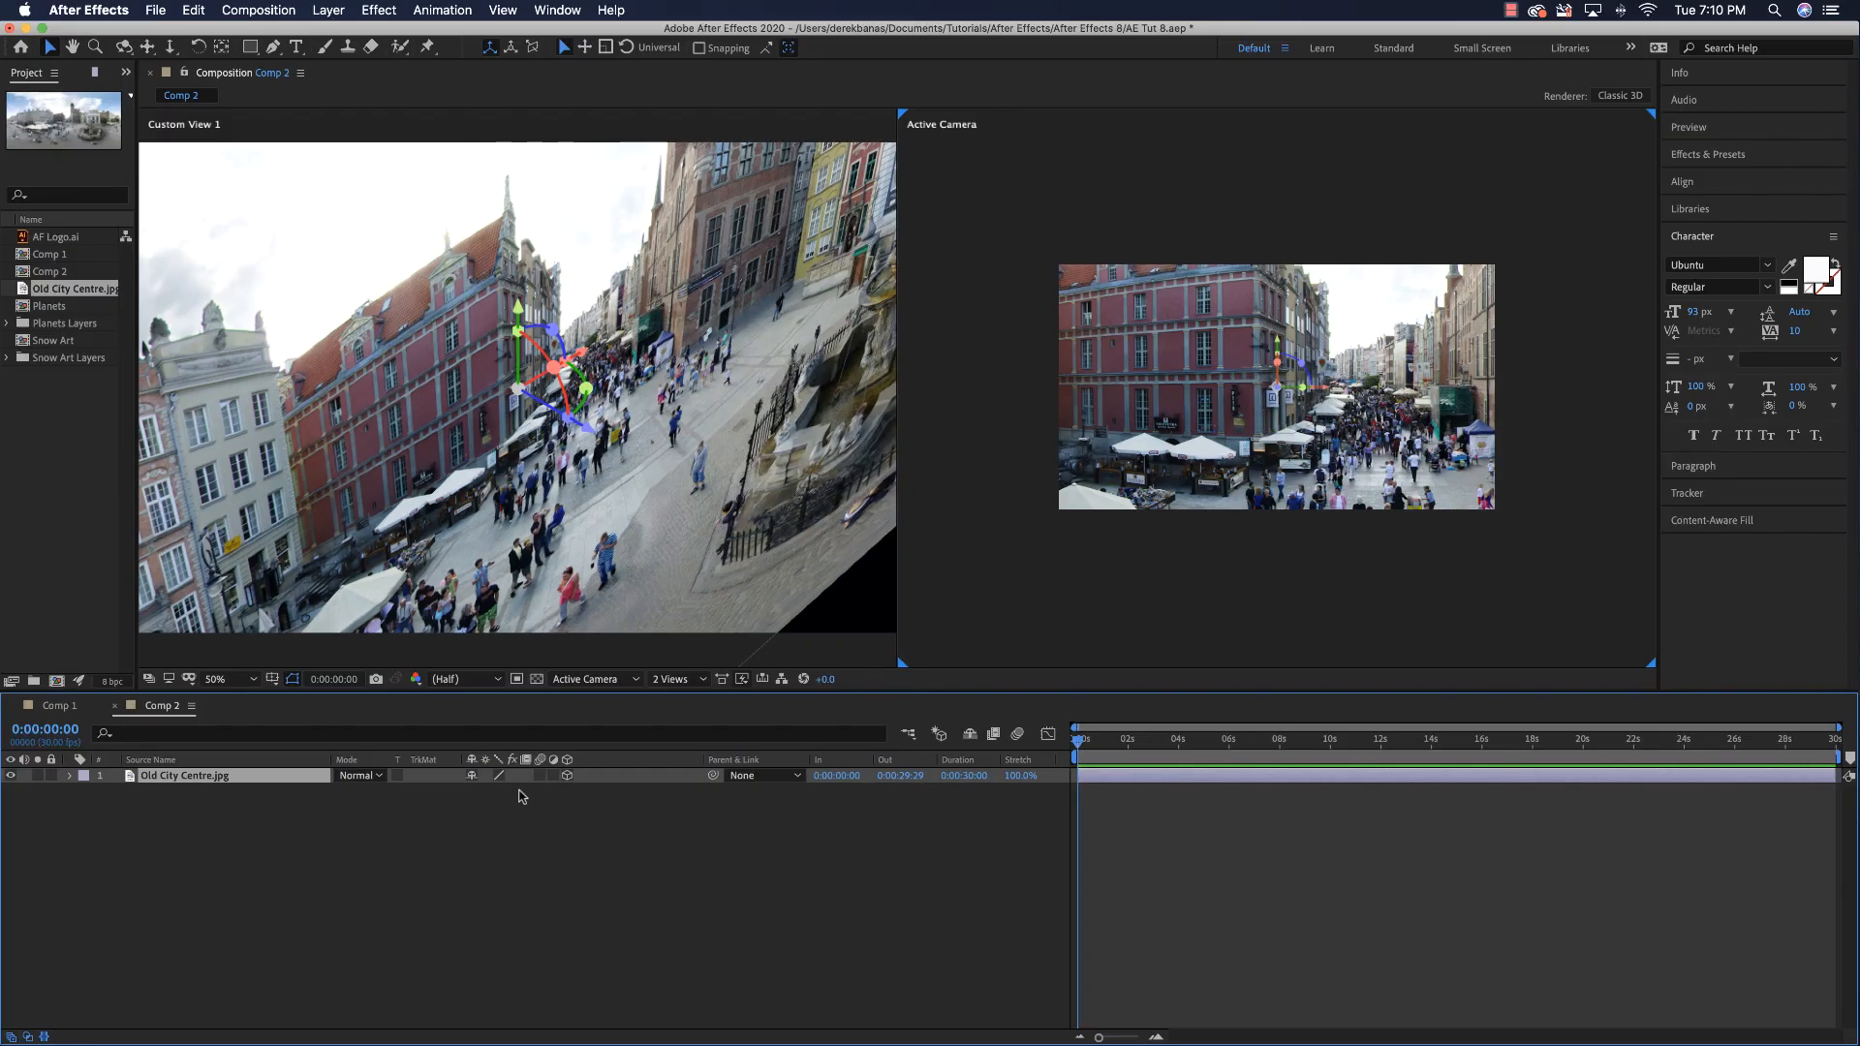
{"action": "scroll", "coordinate": [616, 504], "scroll_direction": "down", "scroll_amount": 3}
{"action": "scroll", "coordinate": [618, 505], "scroll_direction": "up", "scroll_amount": 2}
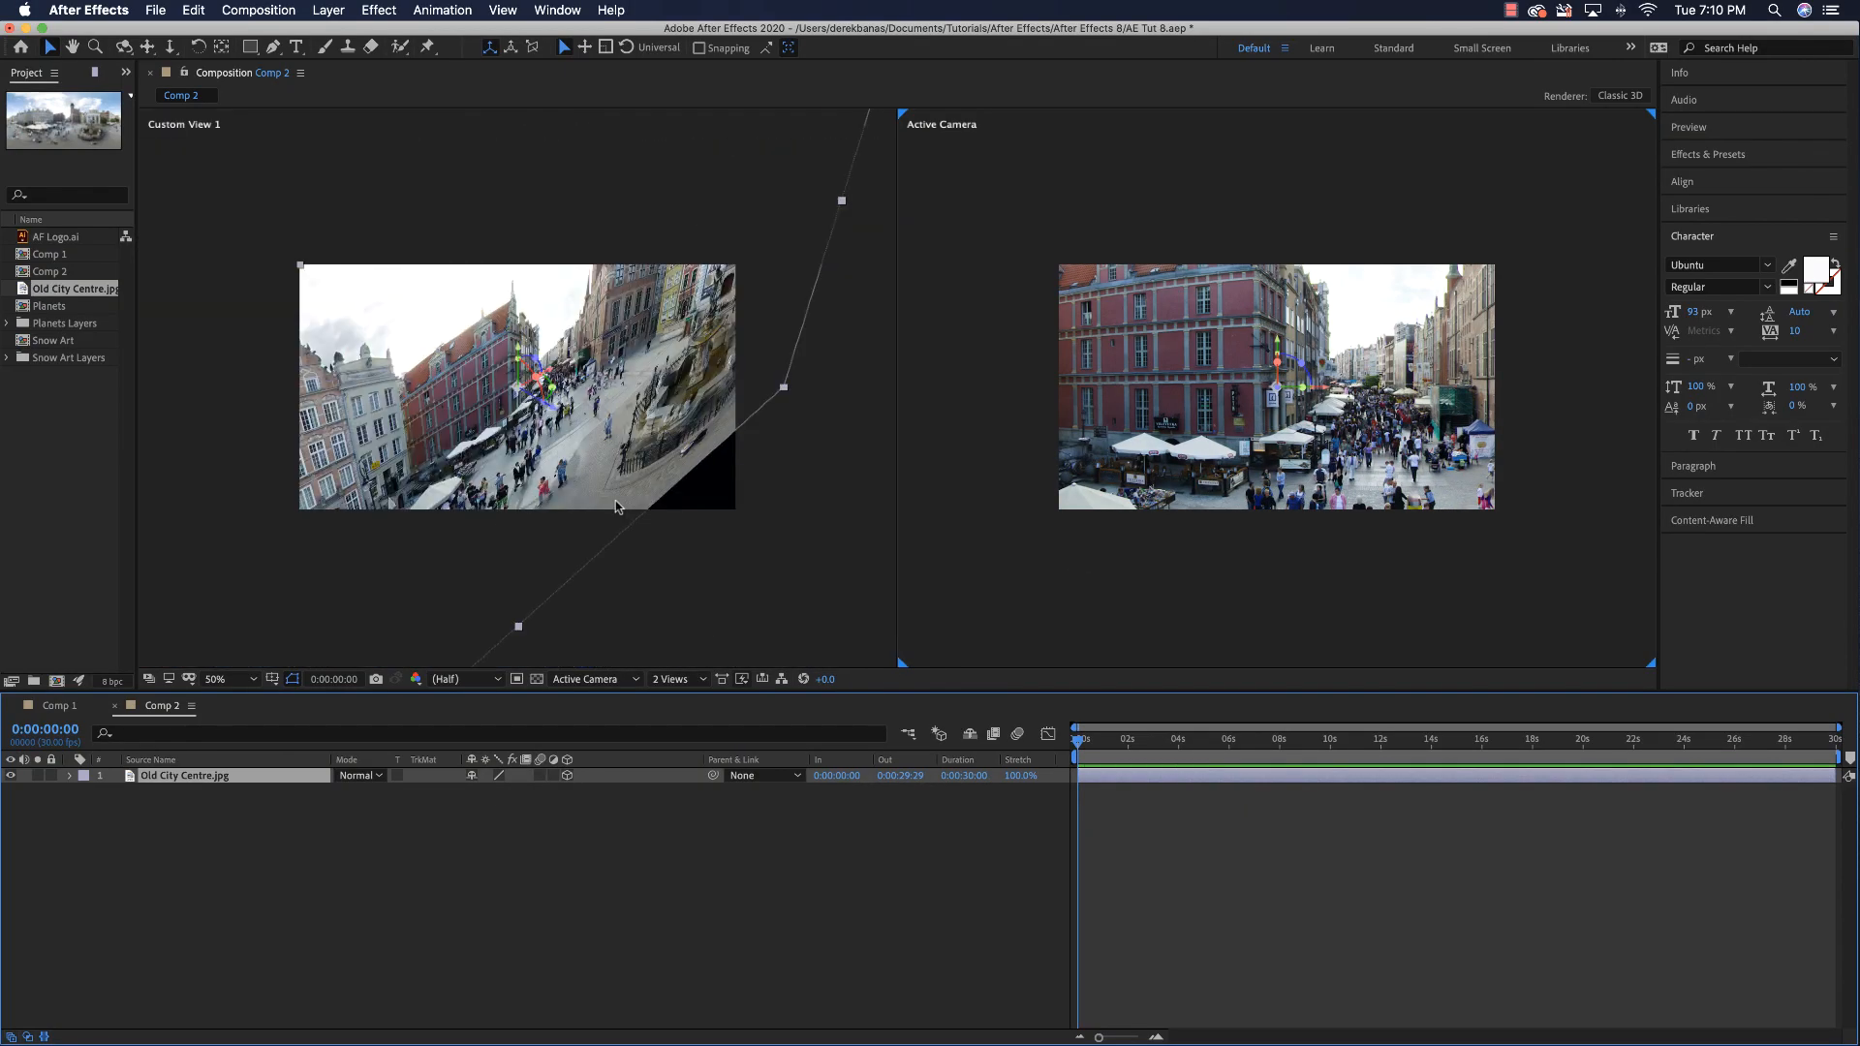
- Start a new camera in Comp 2 as a Two-Node Camera with the 35mm preset
{"action": "right_click", "coordinate": [363, 845]}
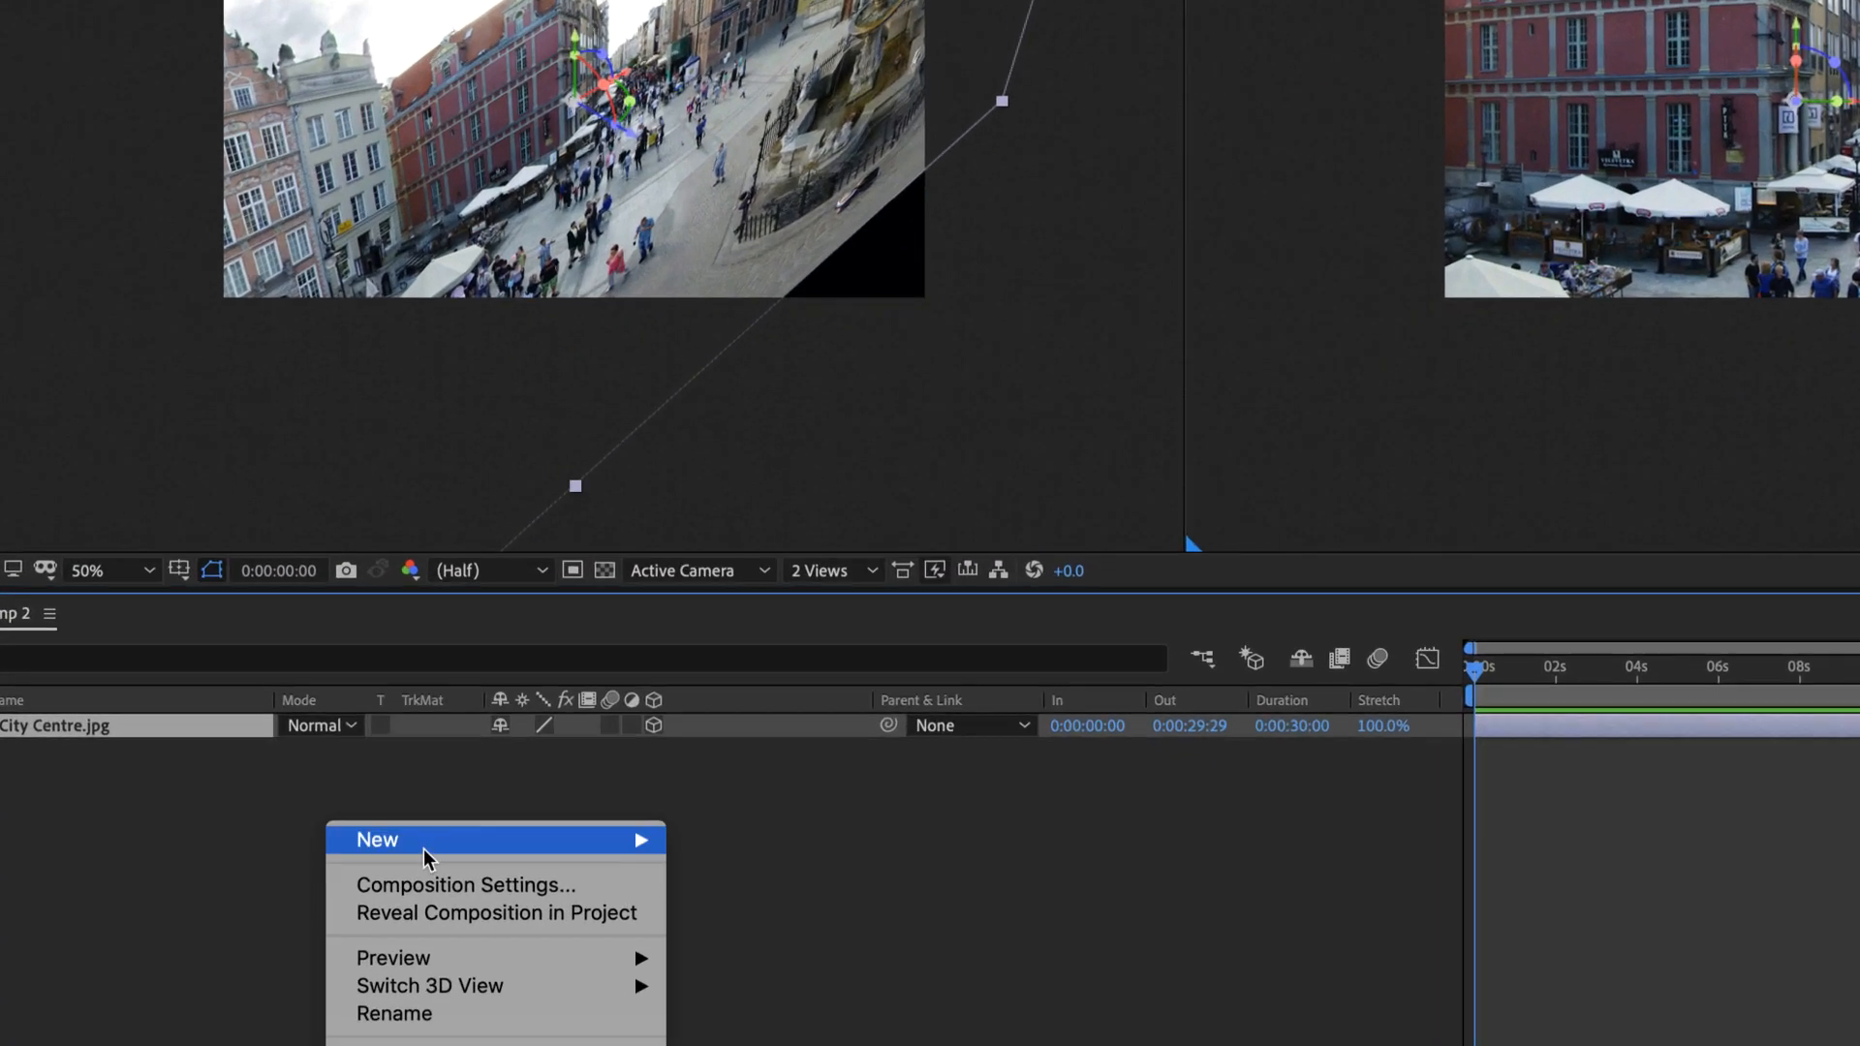
{"action": "mouse_move", "coordinate": [411, 845]}
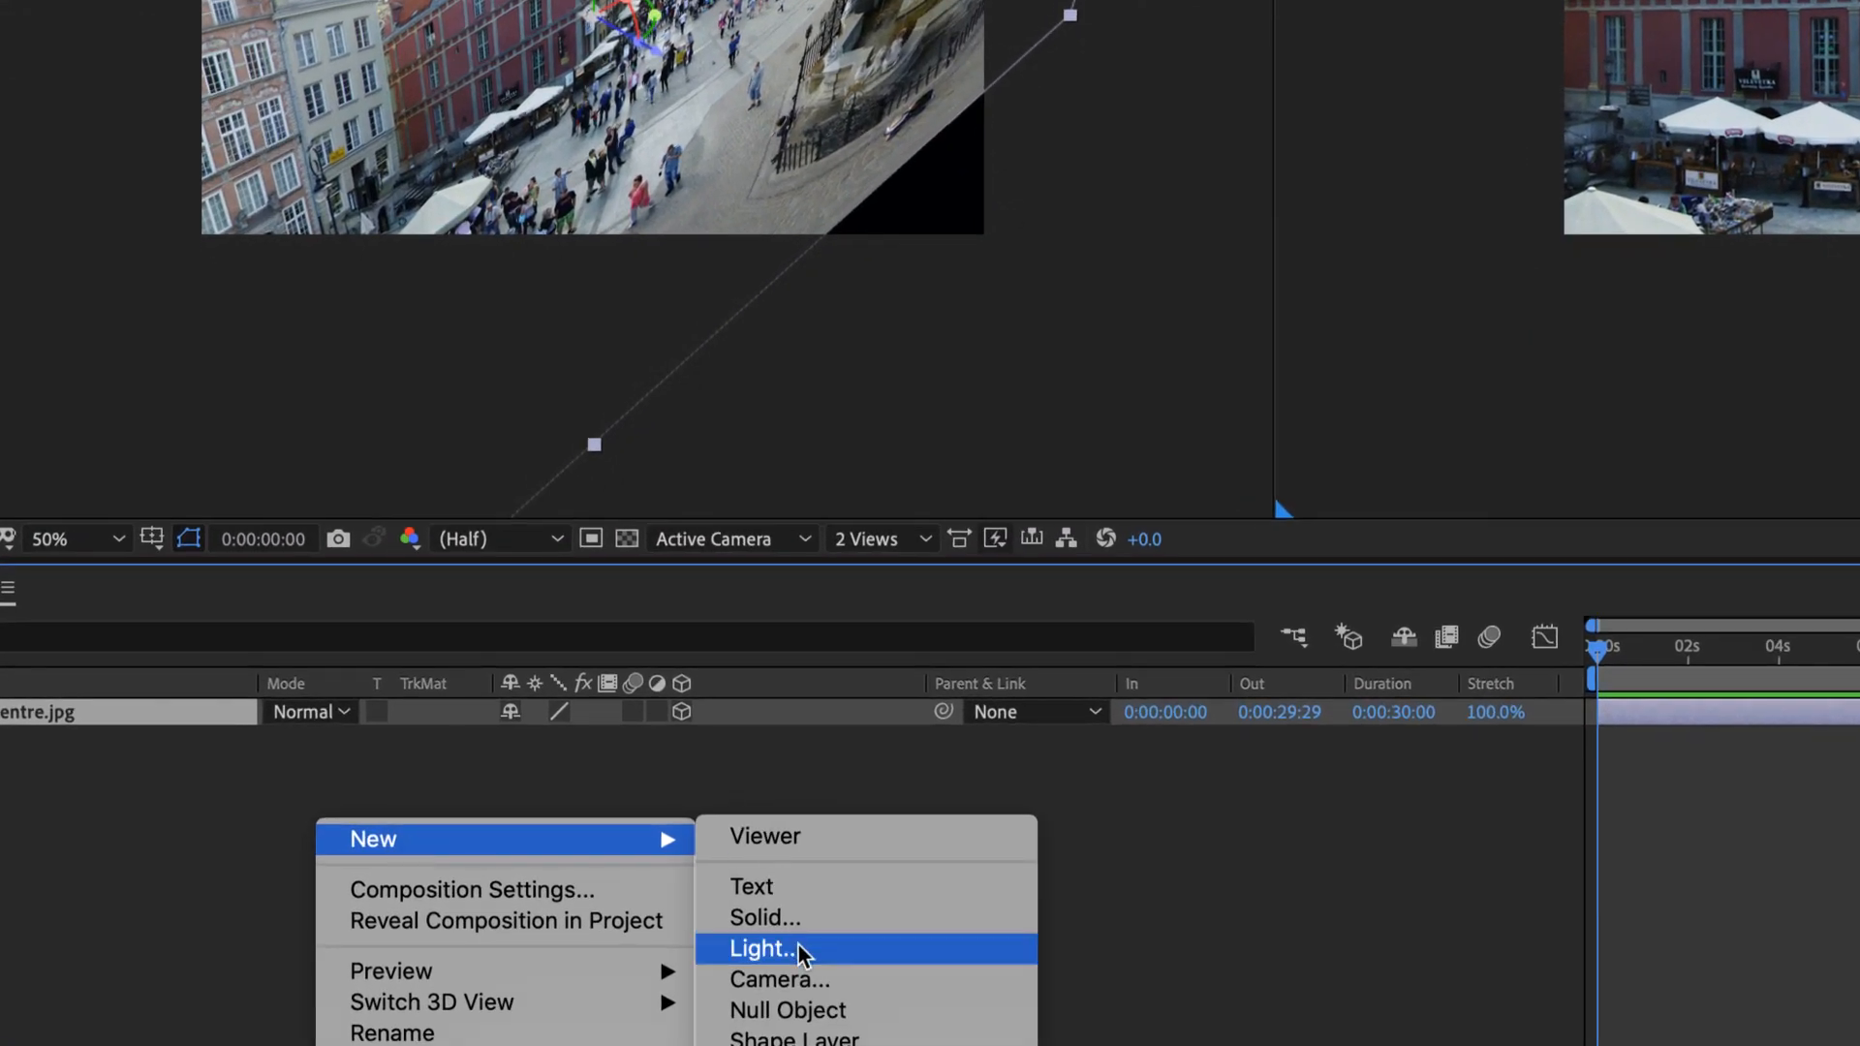
{"action": "left_click", "coordinate": [810, 974]}
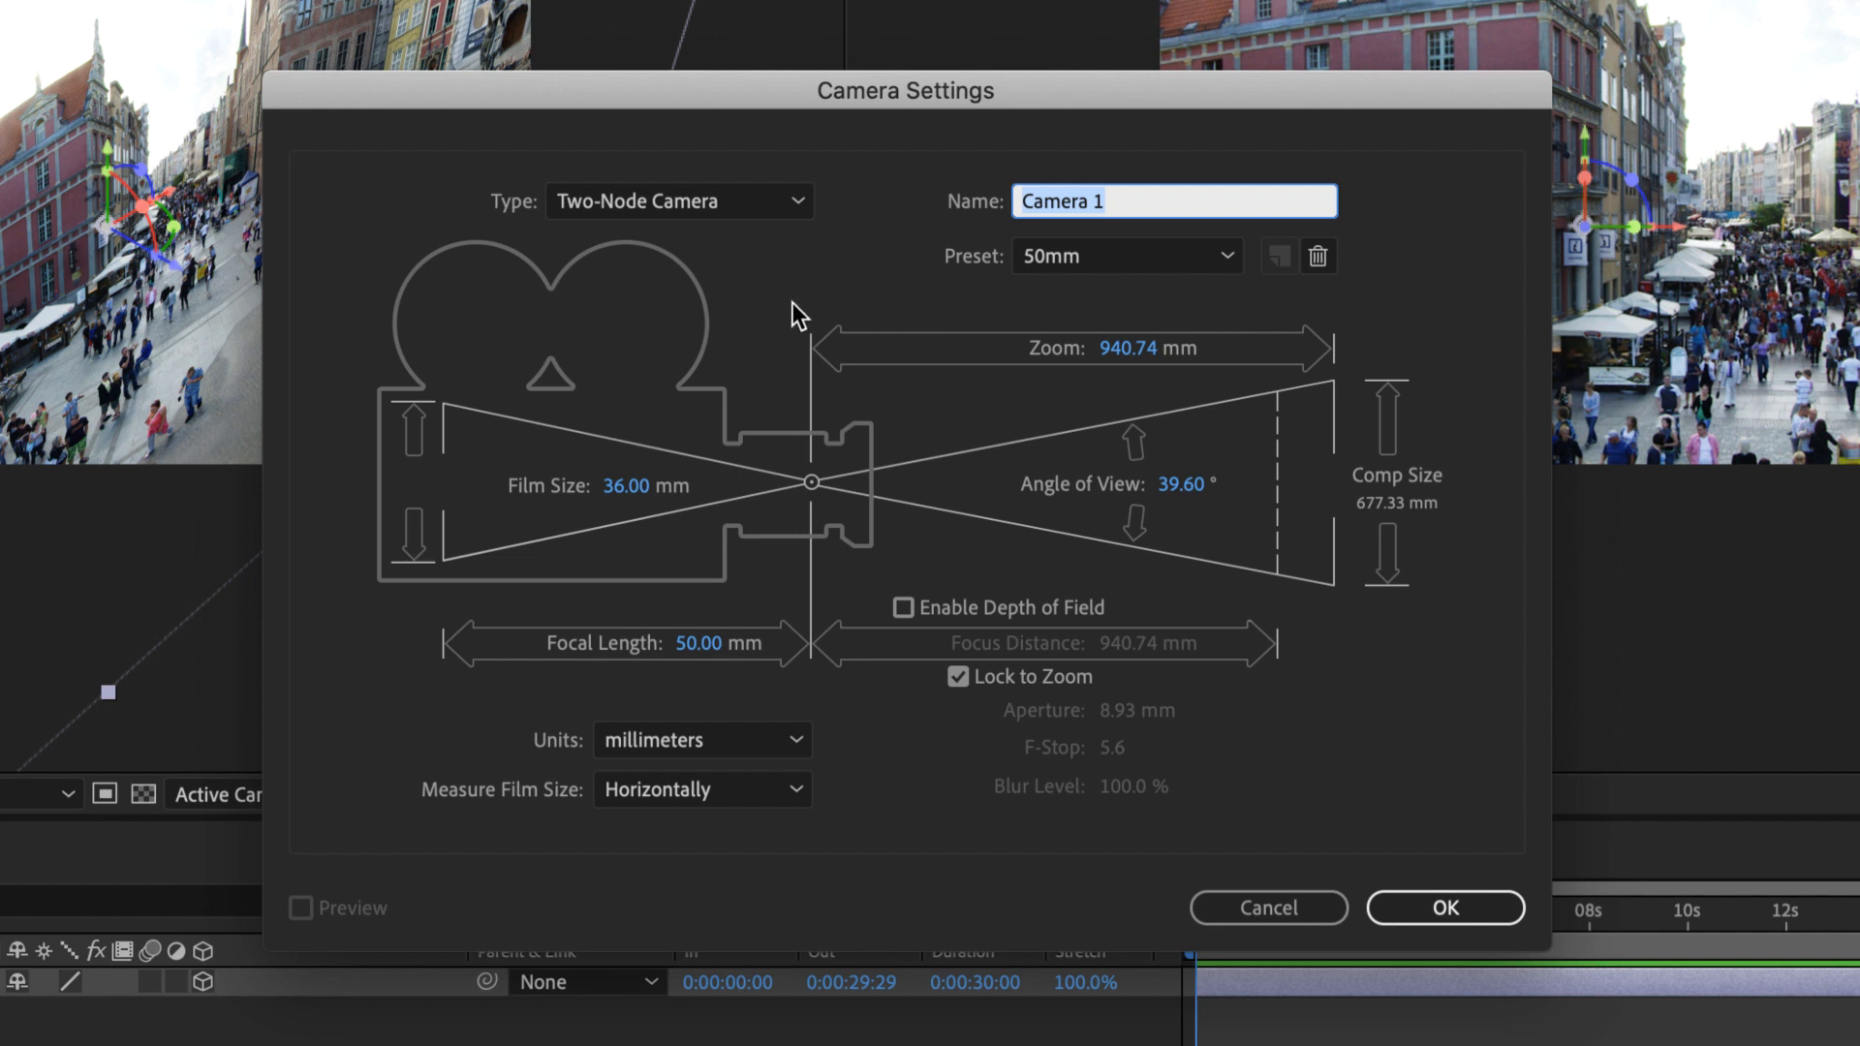
{"action": "left_click", "coordinate": [660, 205]}
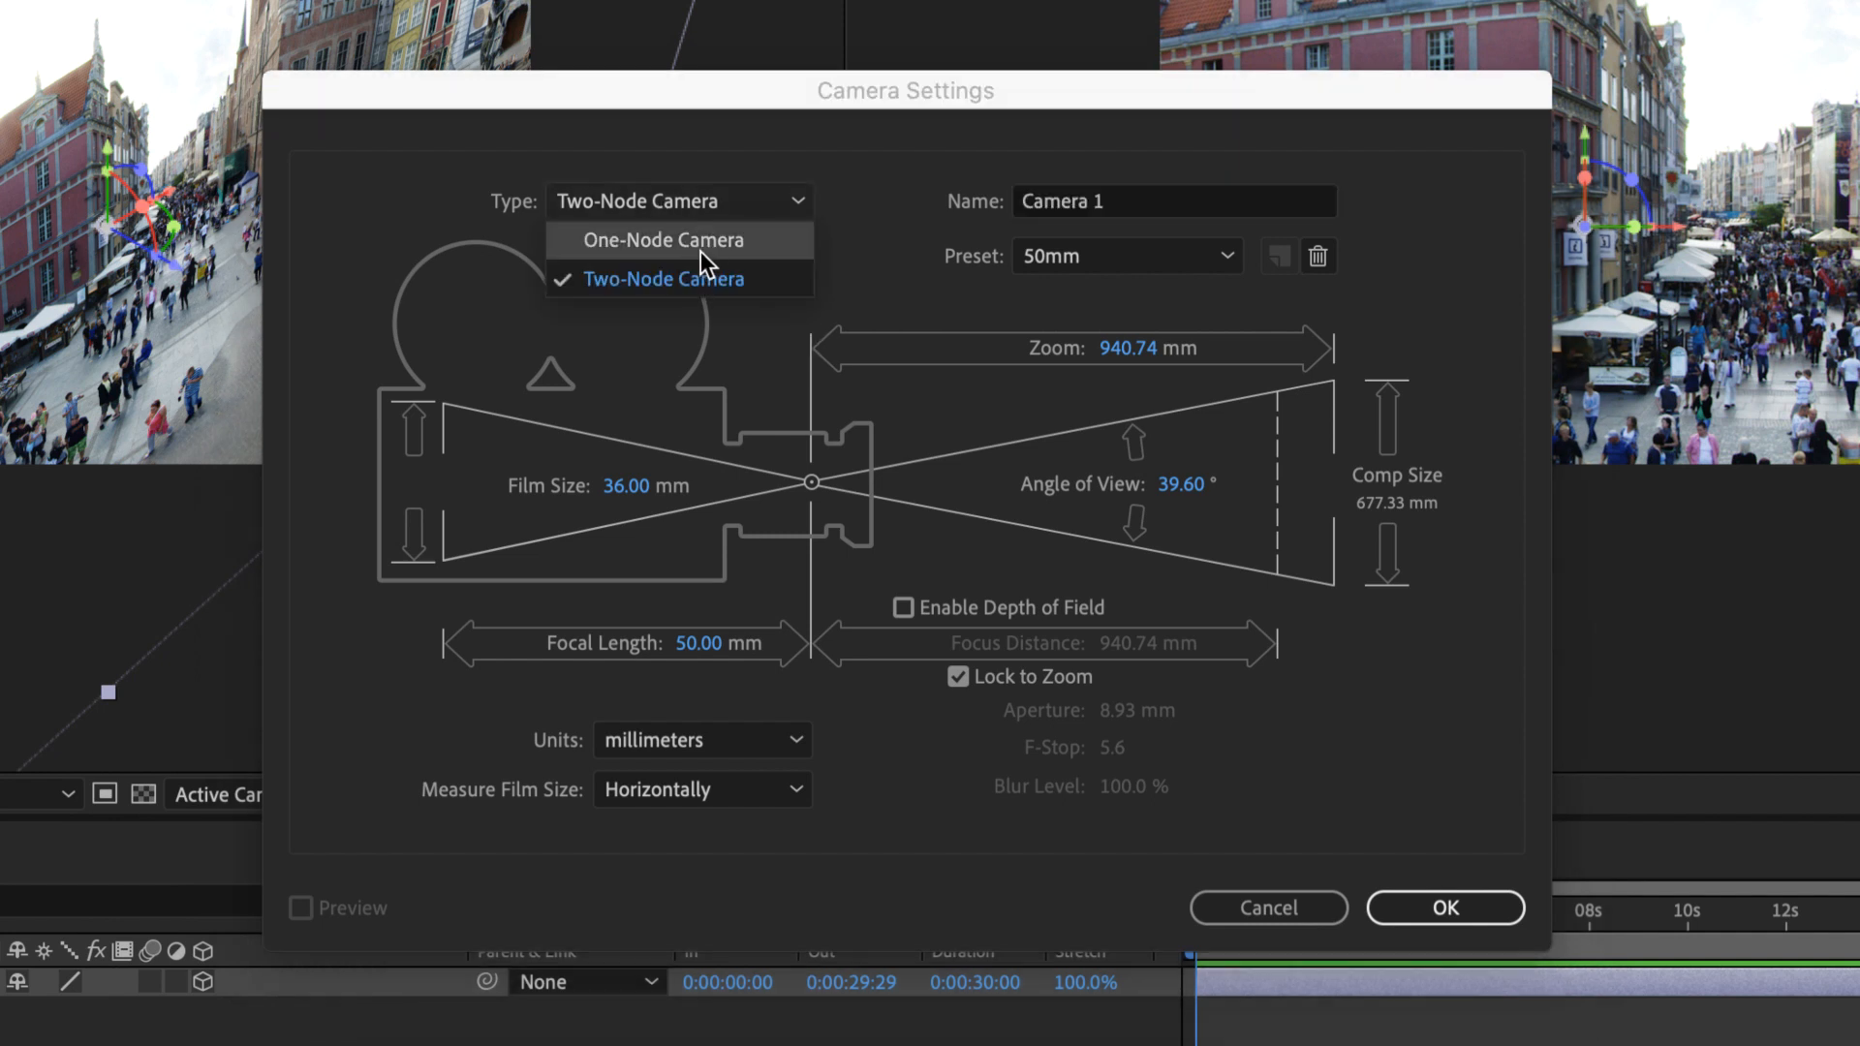
{"action": "left_click", "coordinate": [742, 286]}
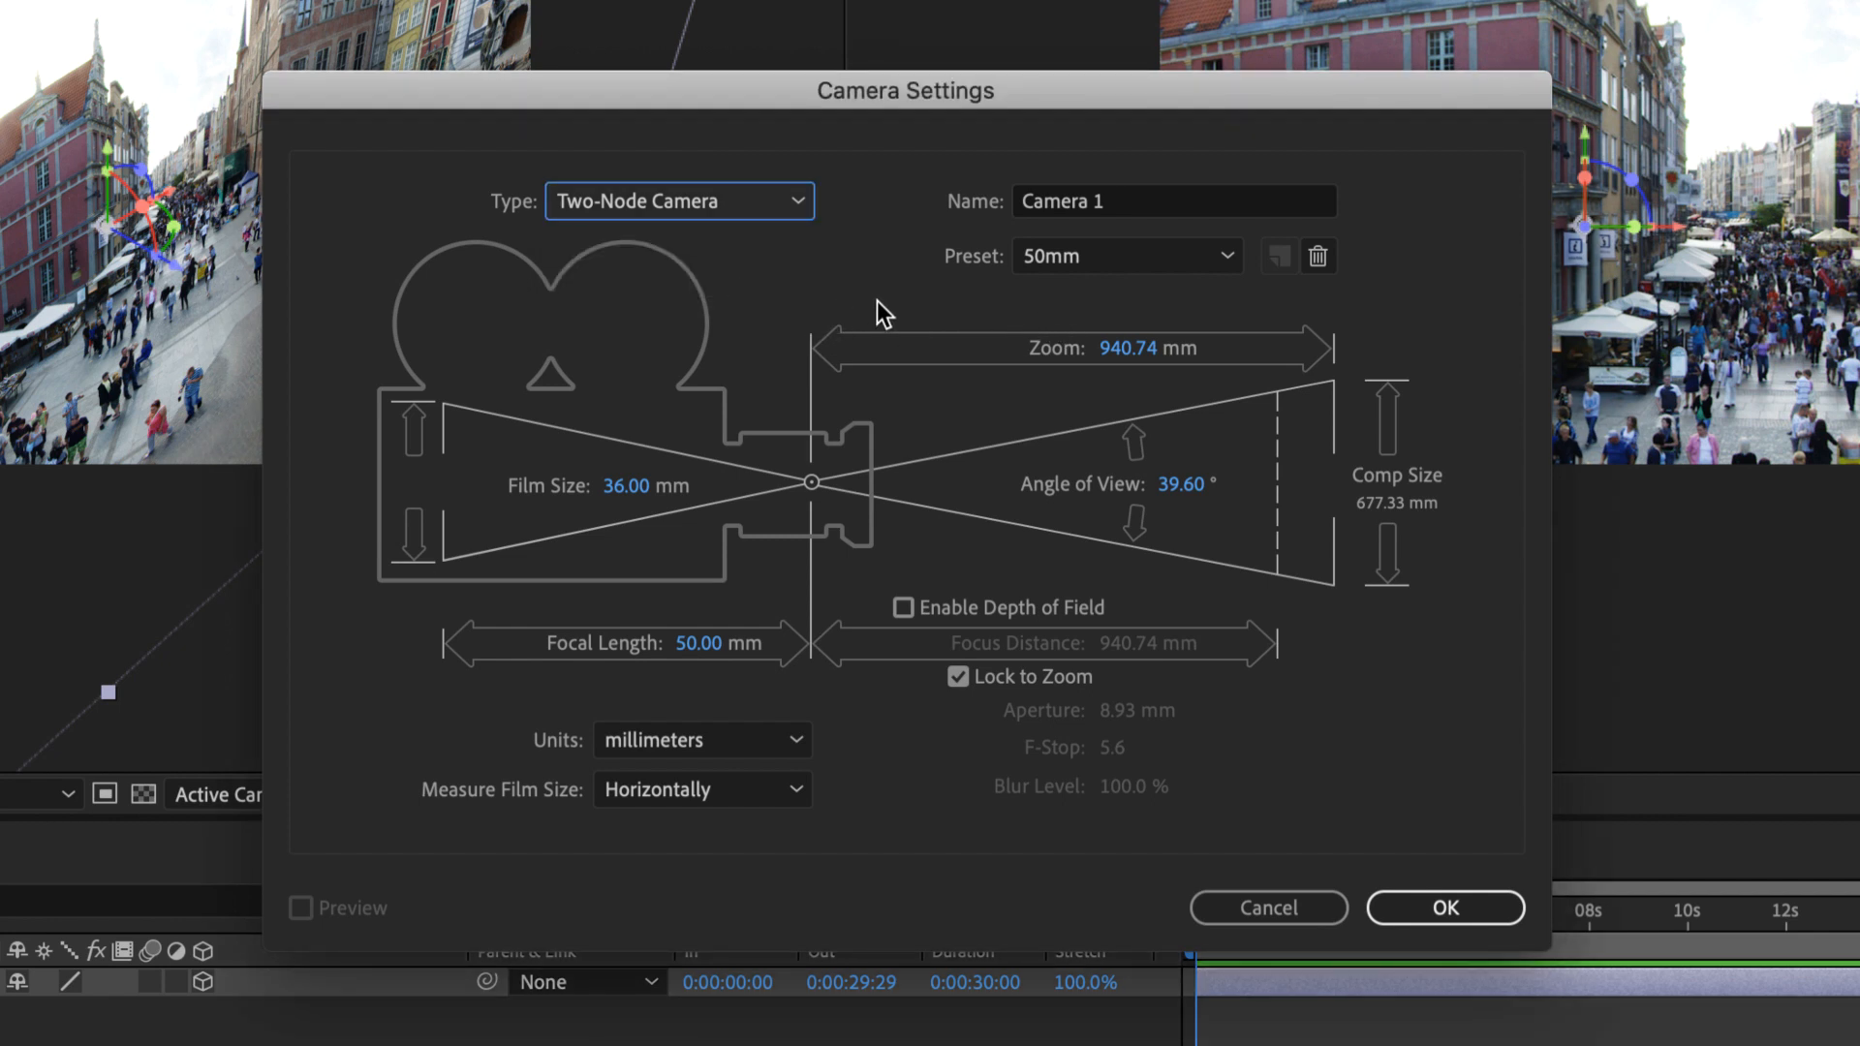
{"action": "left_click", "coordinate": [1125, 258]}
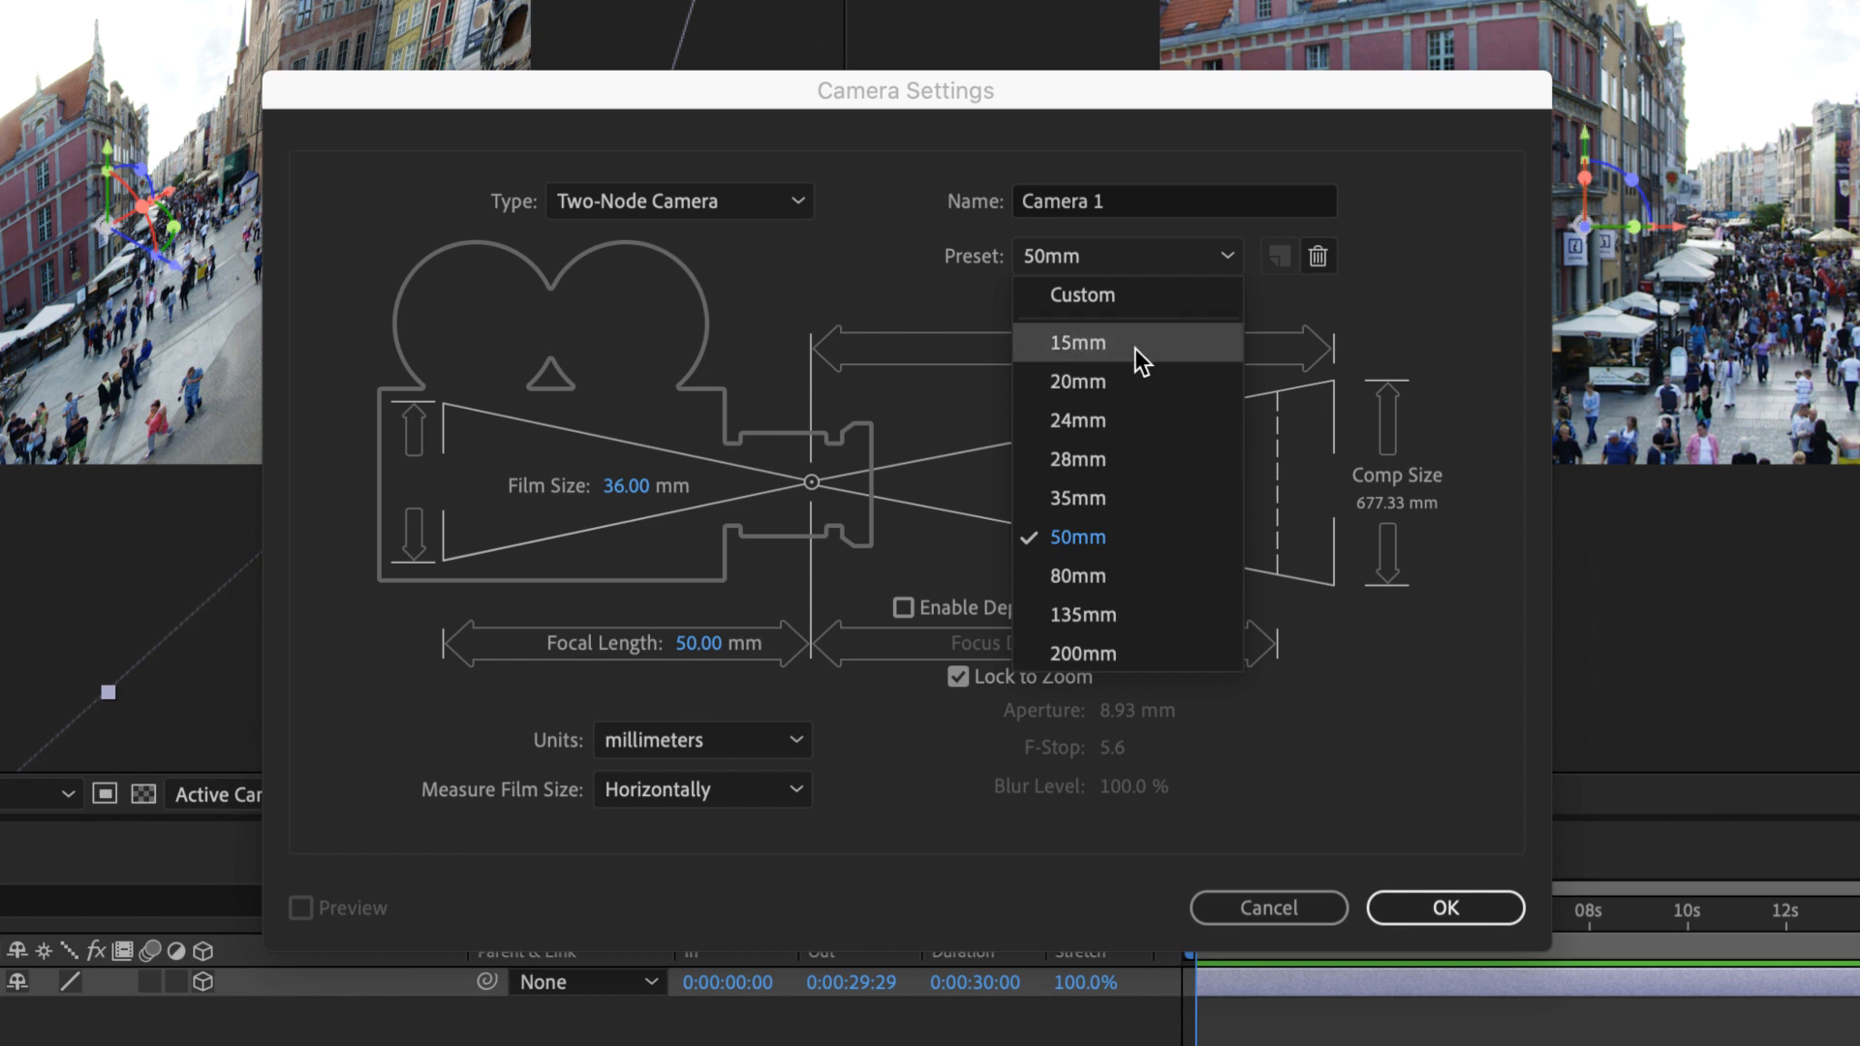
{"action": "left_click", "coordinate": [1132, 498]}
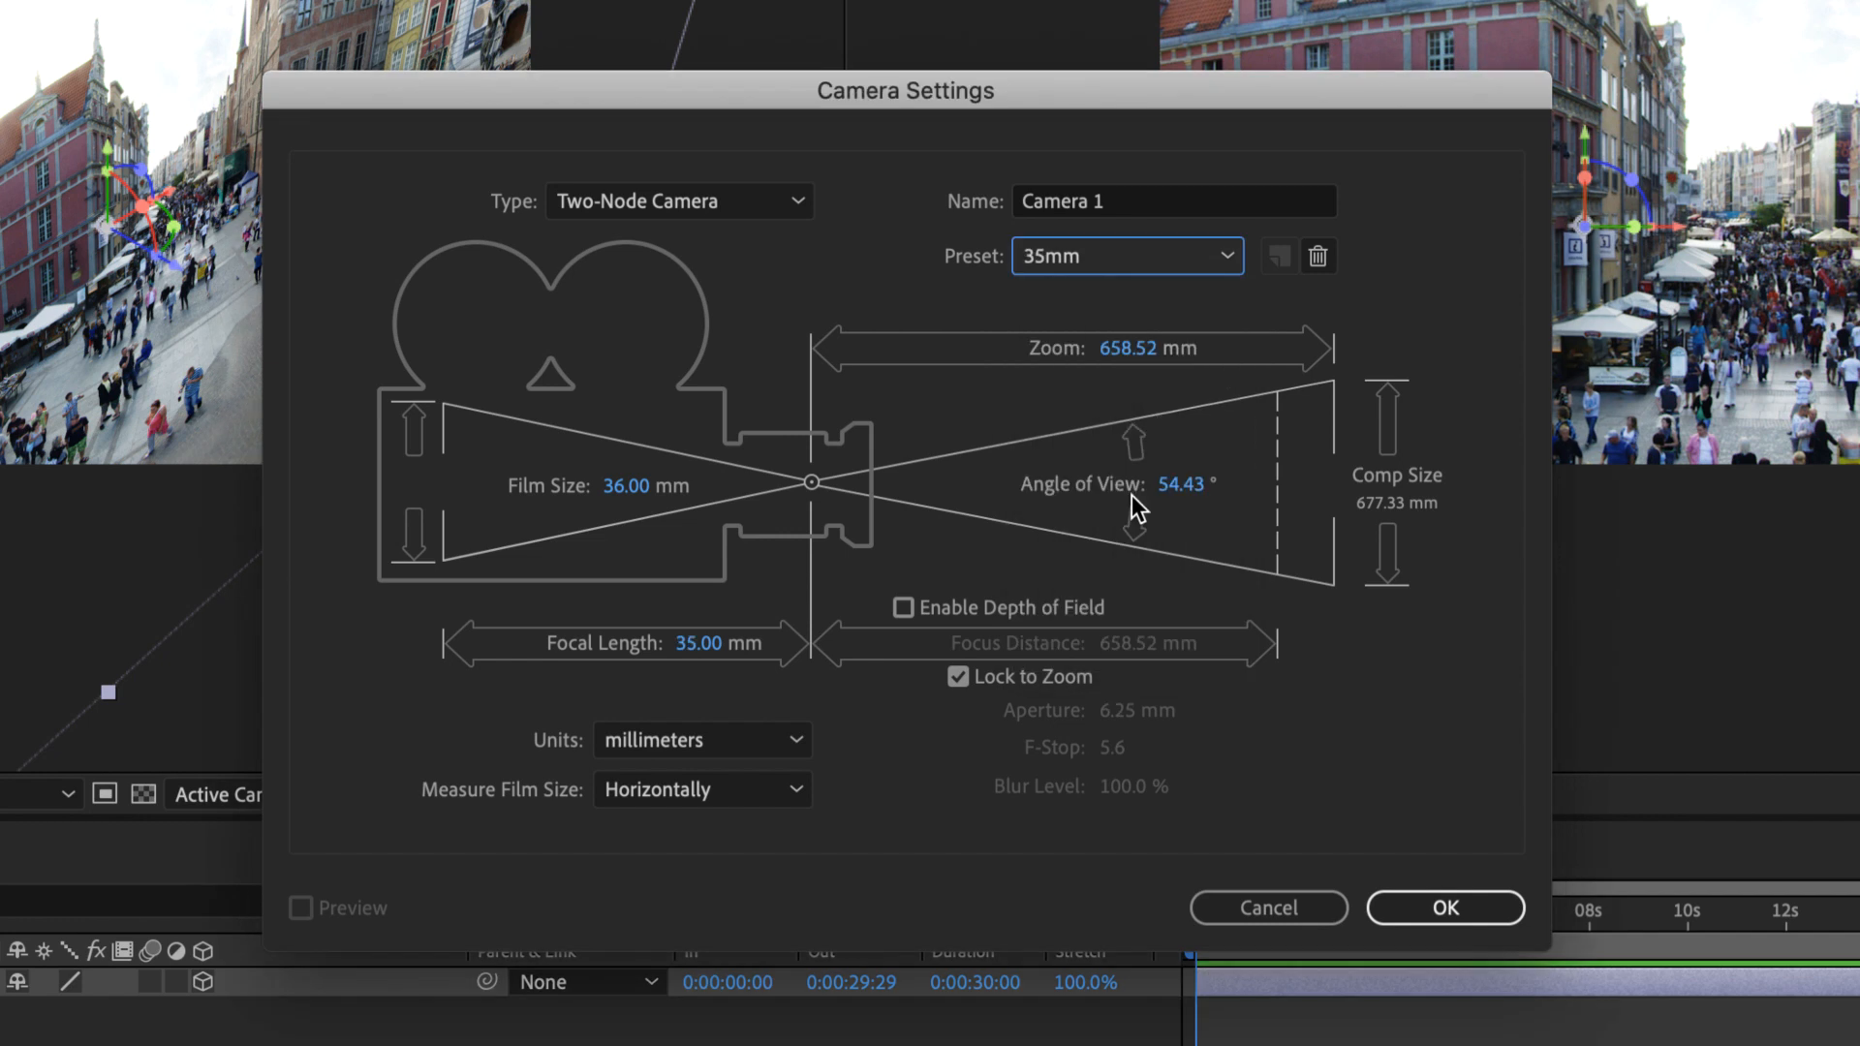
- Turn off Lock to Zoom, keep millimeters as the units, create Camera 1, and reopen its settings for review
{"action": "left_click", "coordinate": [957, 676]}
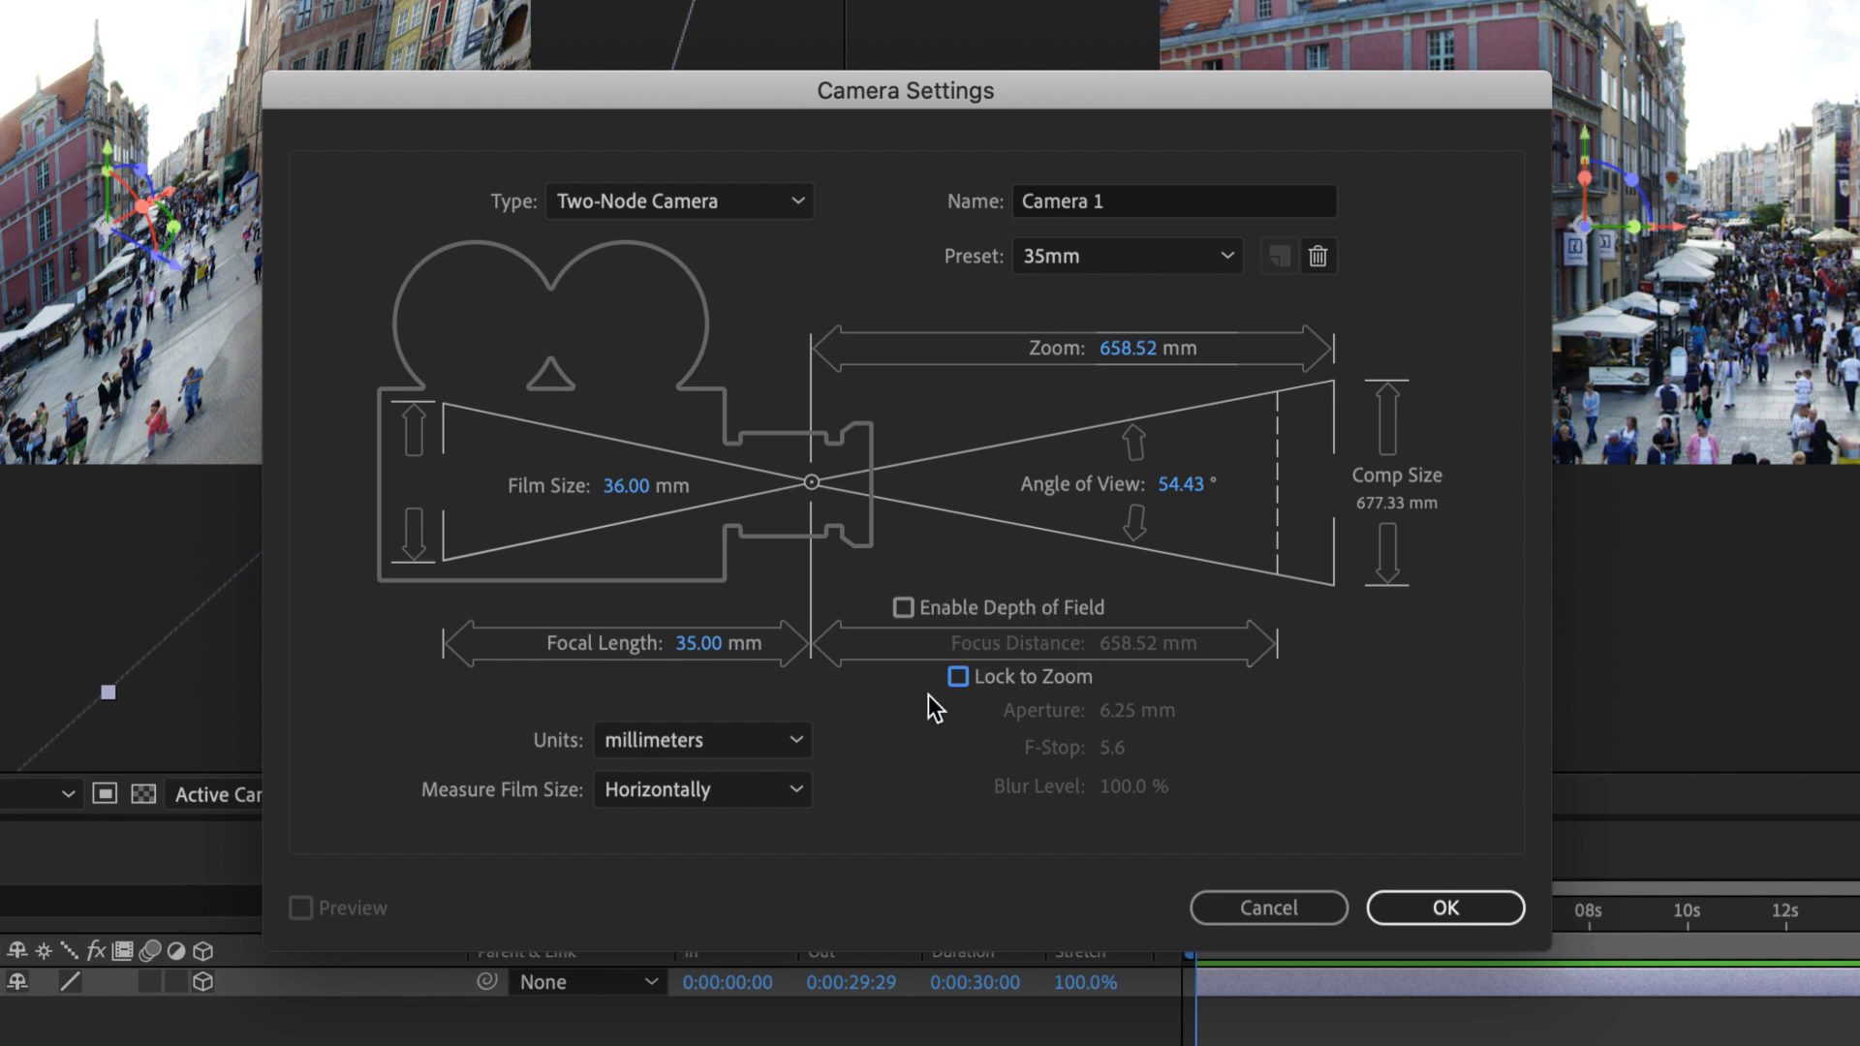
{"action": "left_click", "coordinate": [742, 736]}
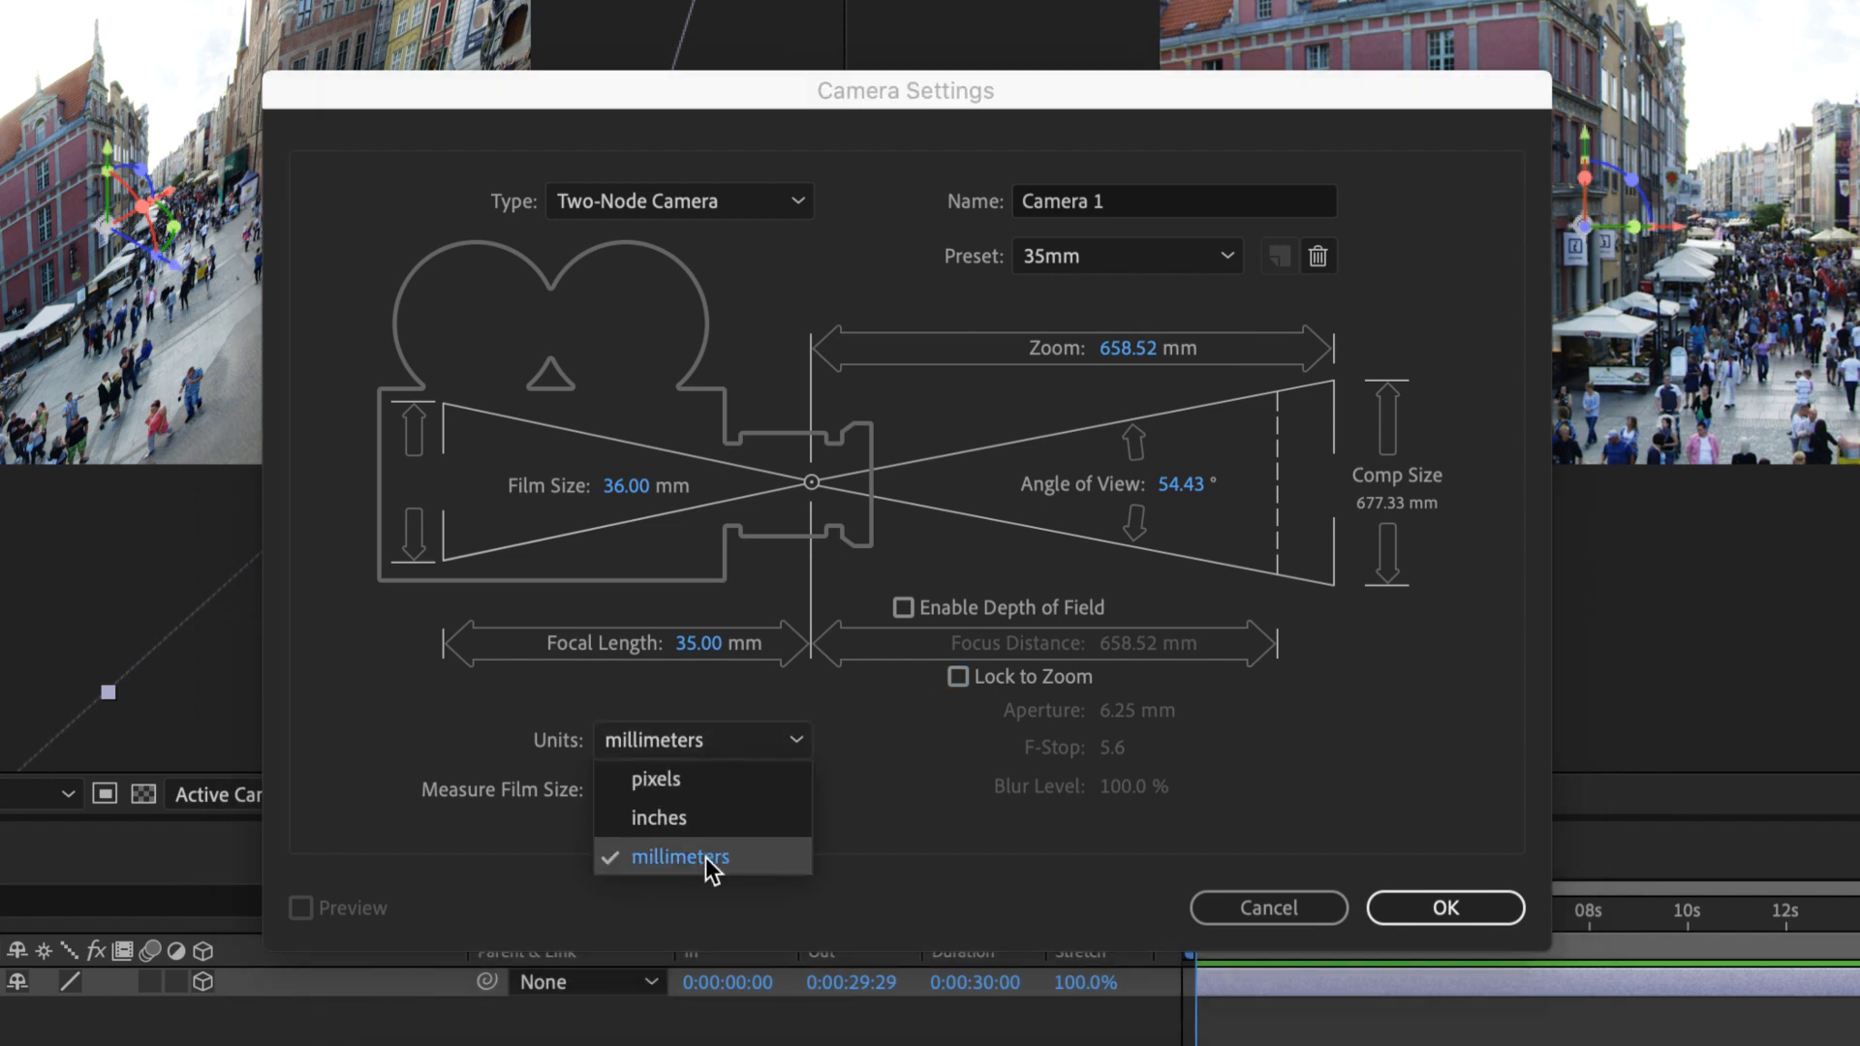
{"action": "left_click", "coordinate": [839, 767]}
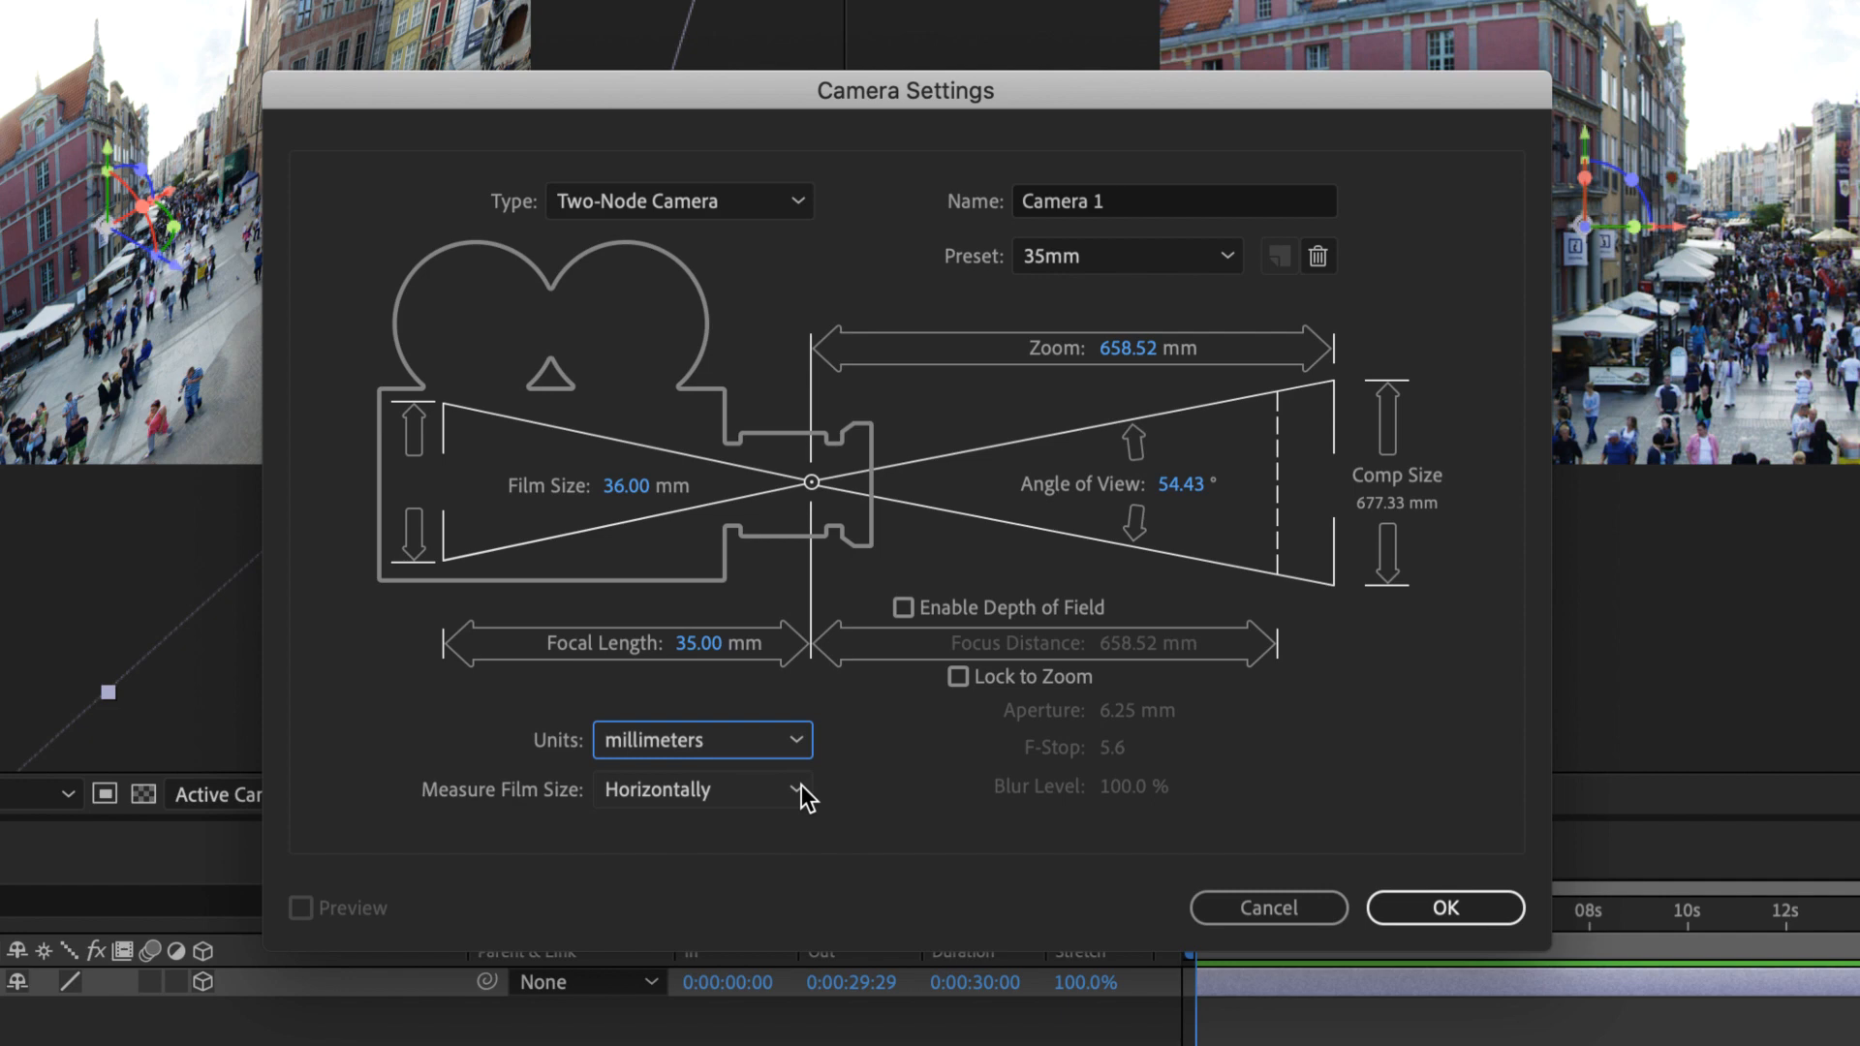
{"action": "left_click", "coordinate": [1423, 905]}
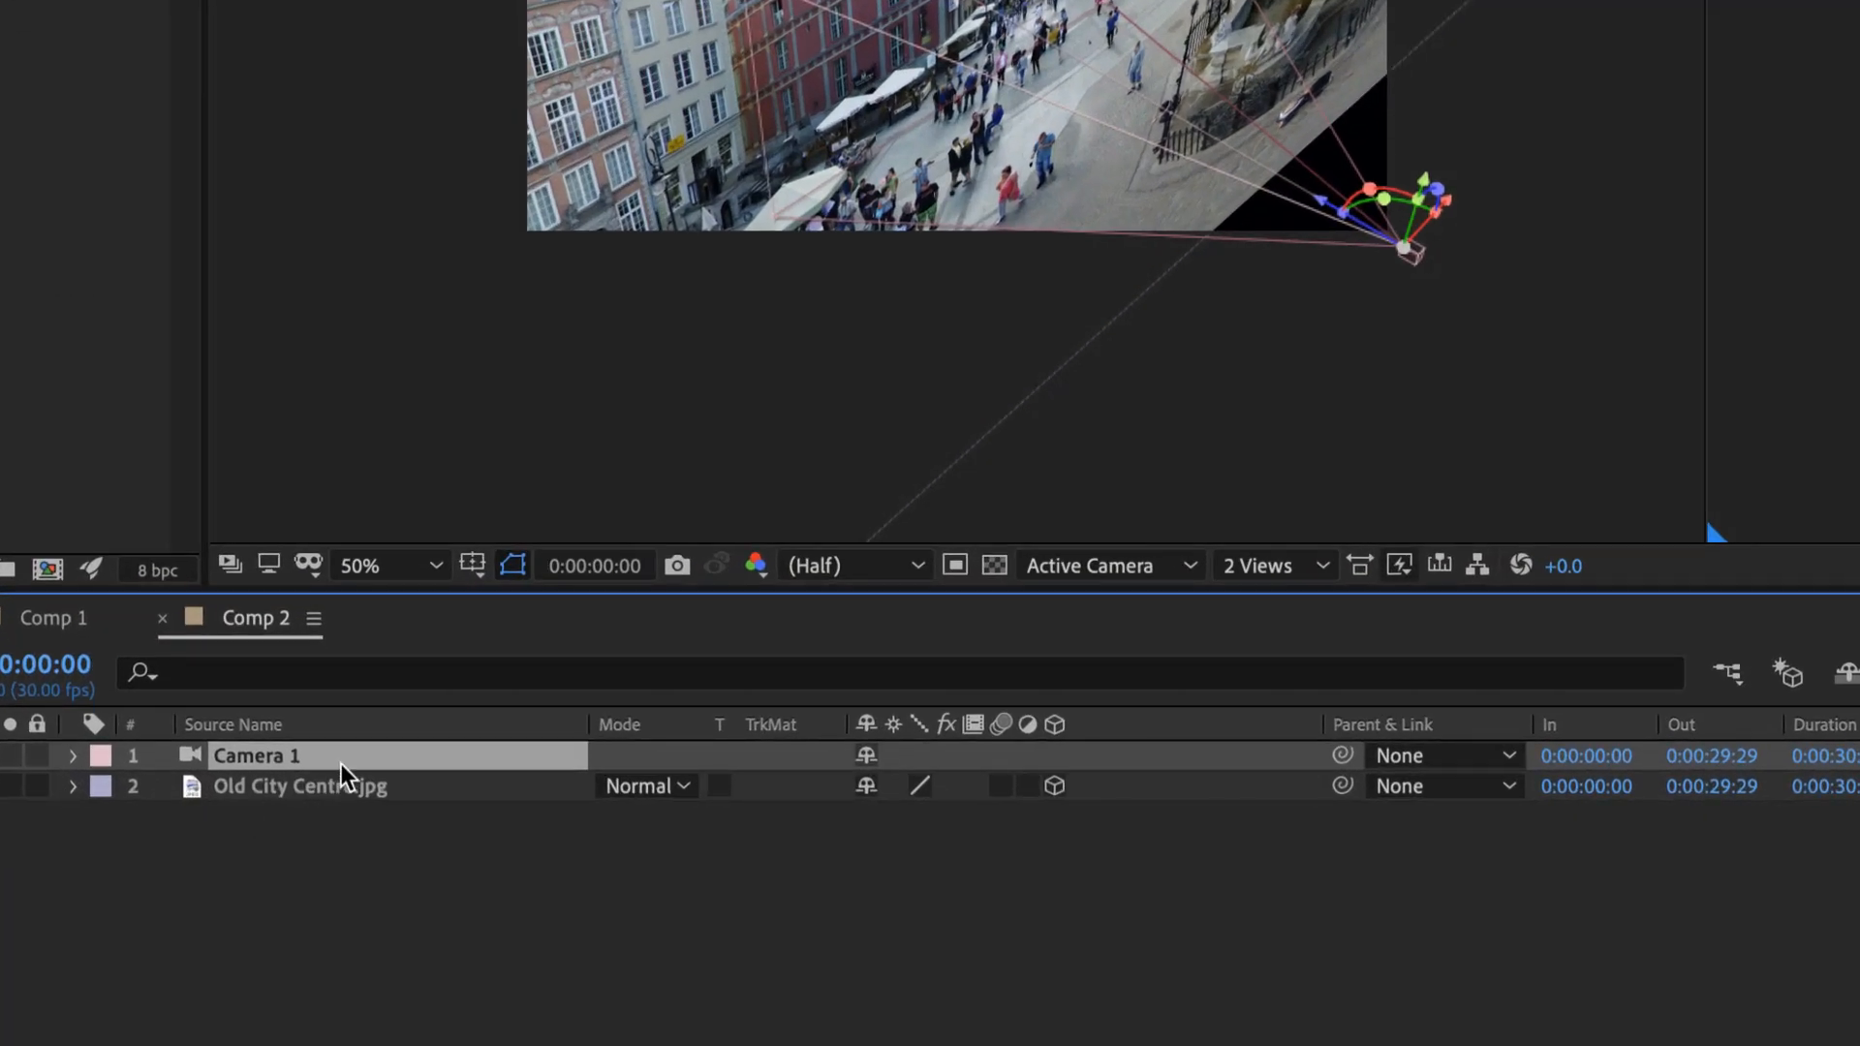
{"action": "double_click", "coordinate": [204, 776]}
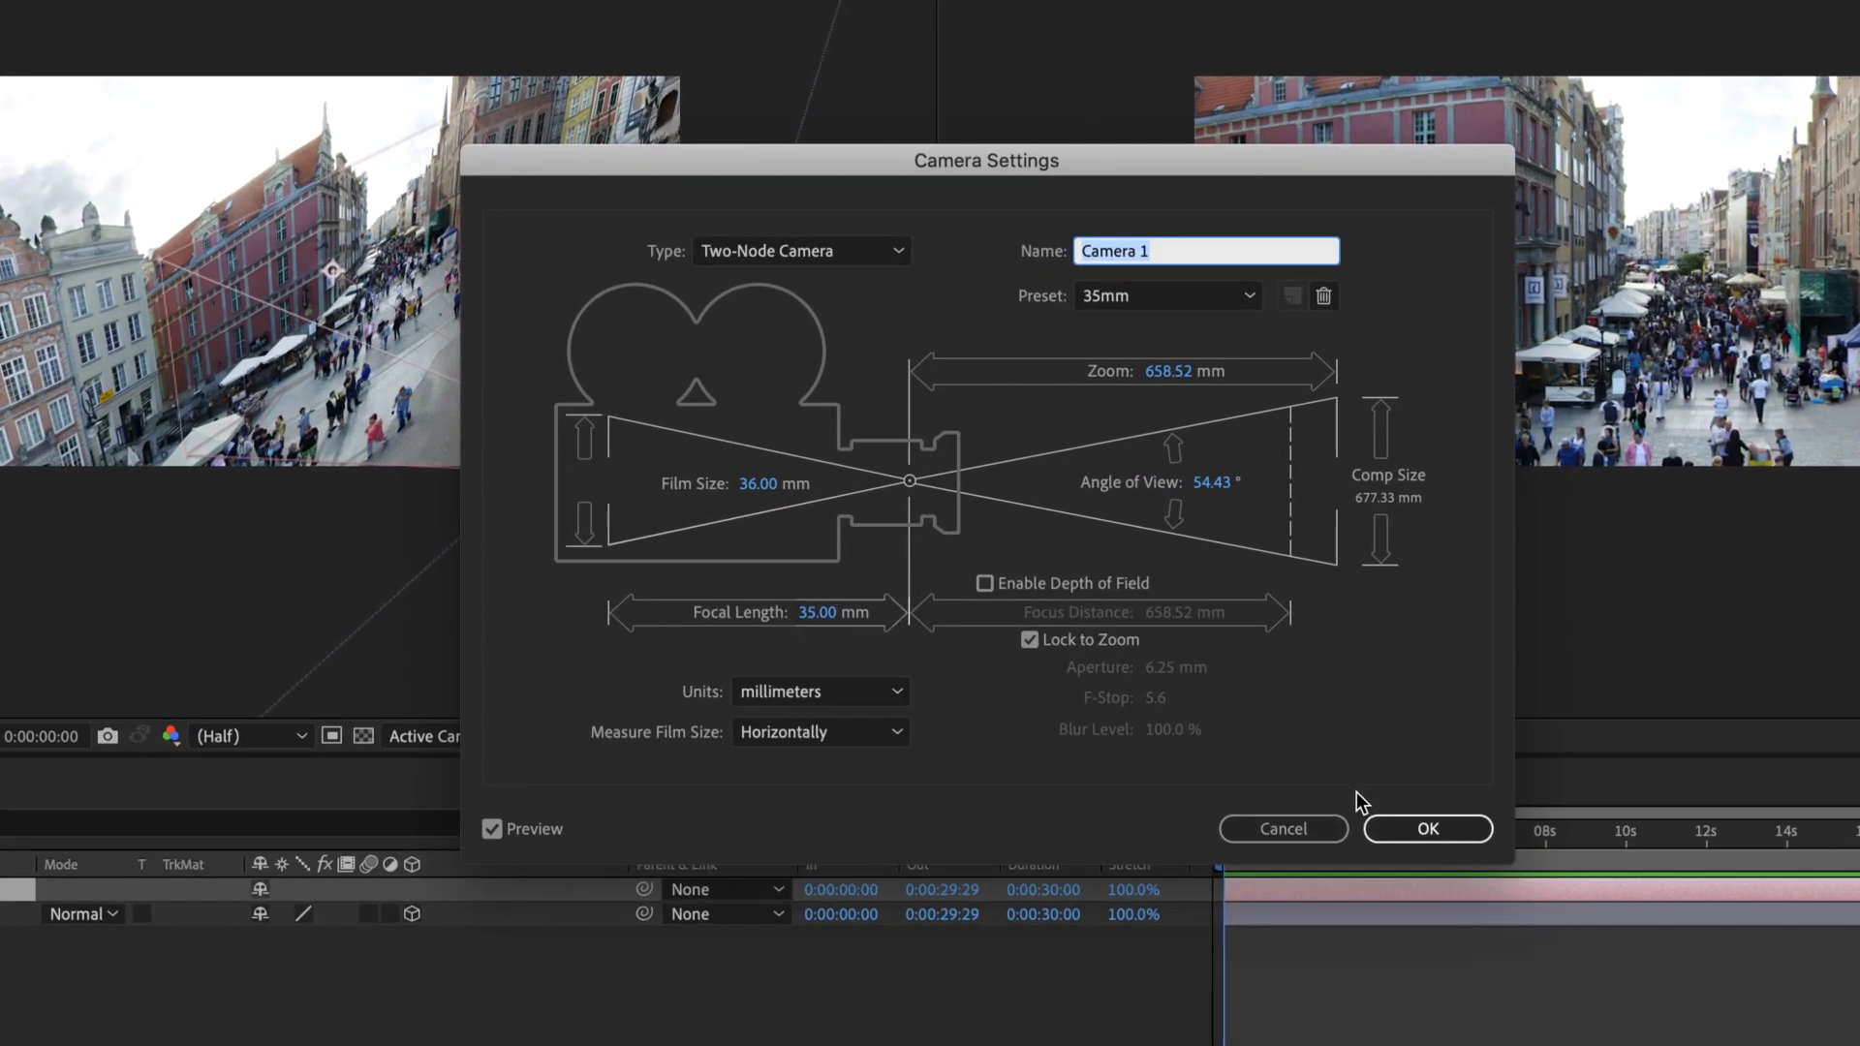
{"action": "left_click", "coordinate": [1410, 823]}
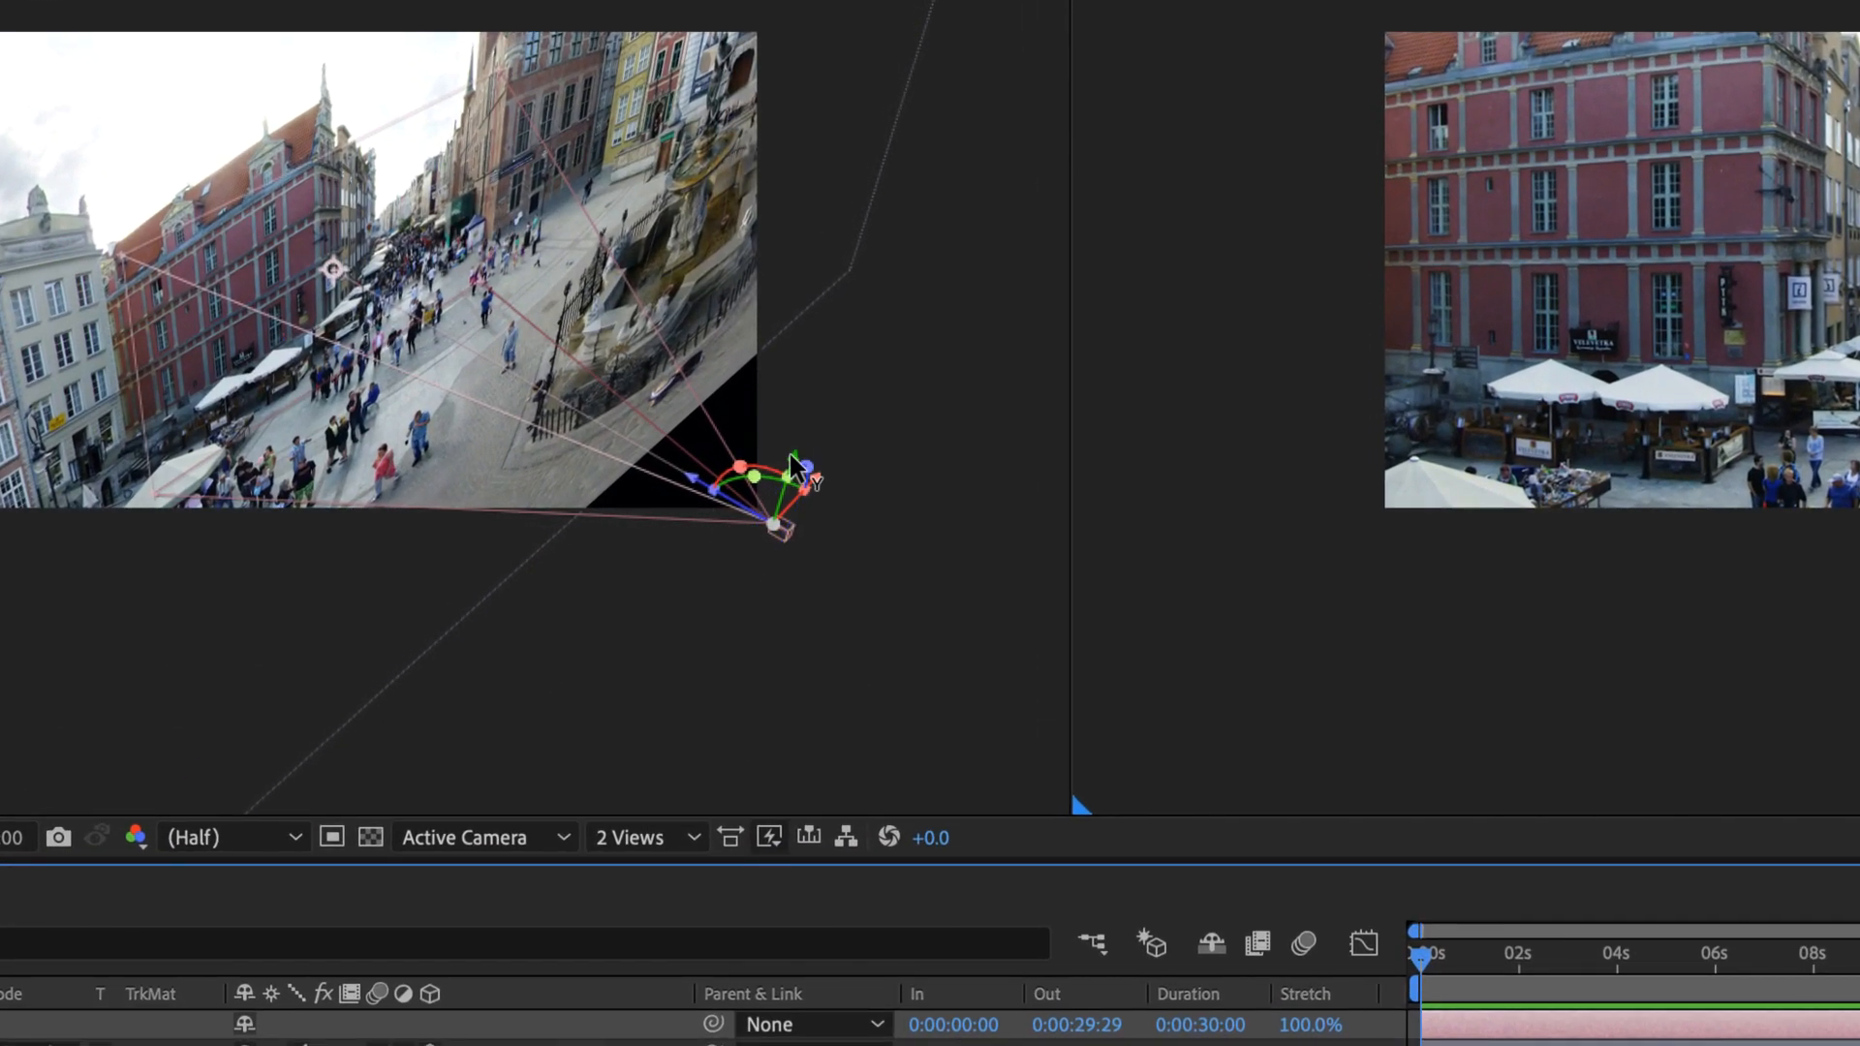
- Try moving Camera 1 with its axis handles in Custom View 1 and undo the moves
{"action": "left_click_drag", "start_coordinate": [792, 469], "coordinate": [772, 504]}
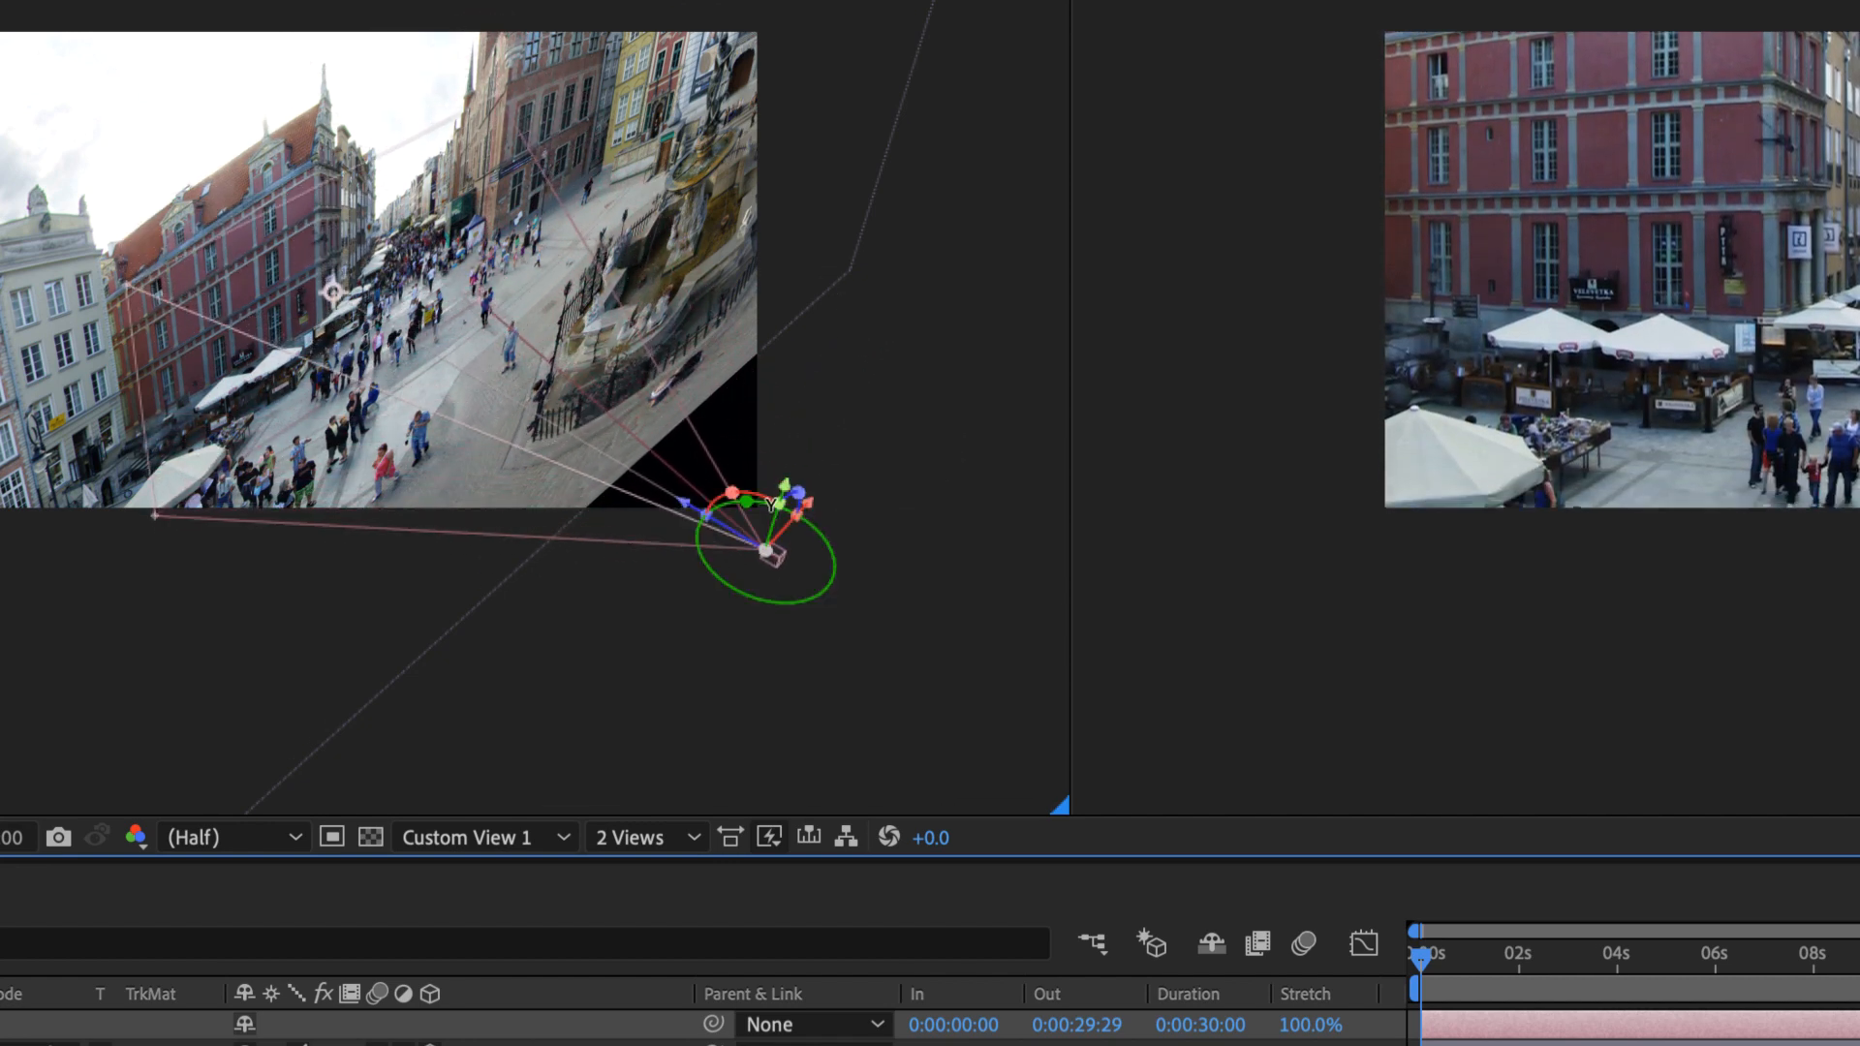
{"action": "key", "text": "super+z"}
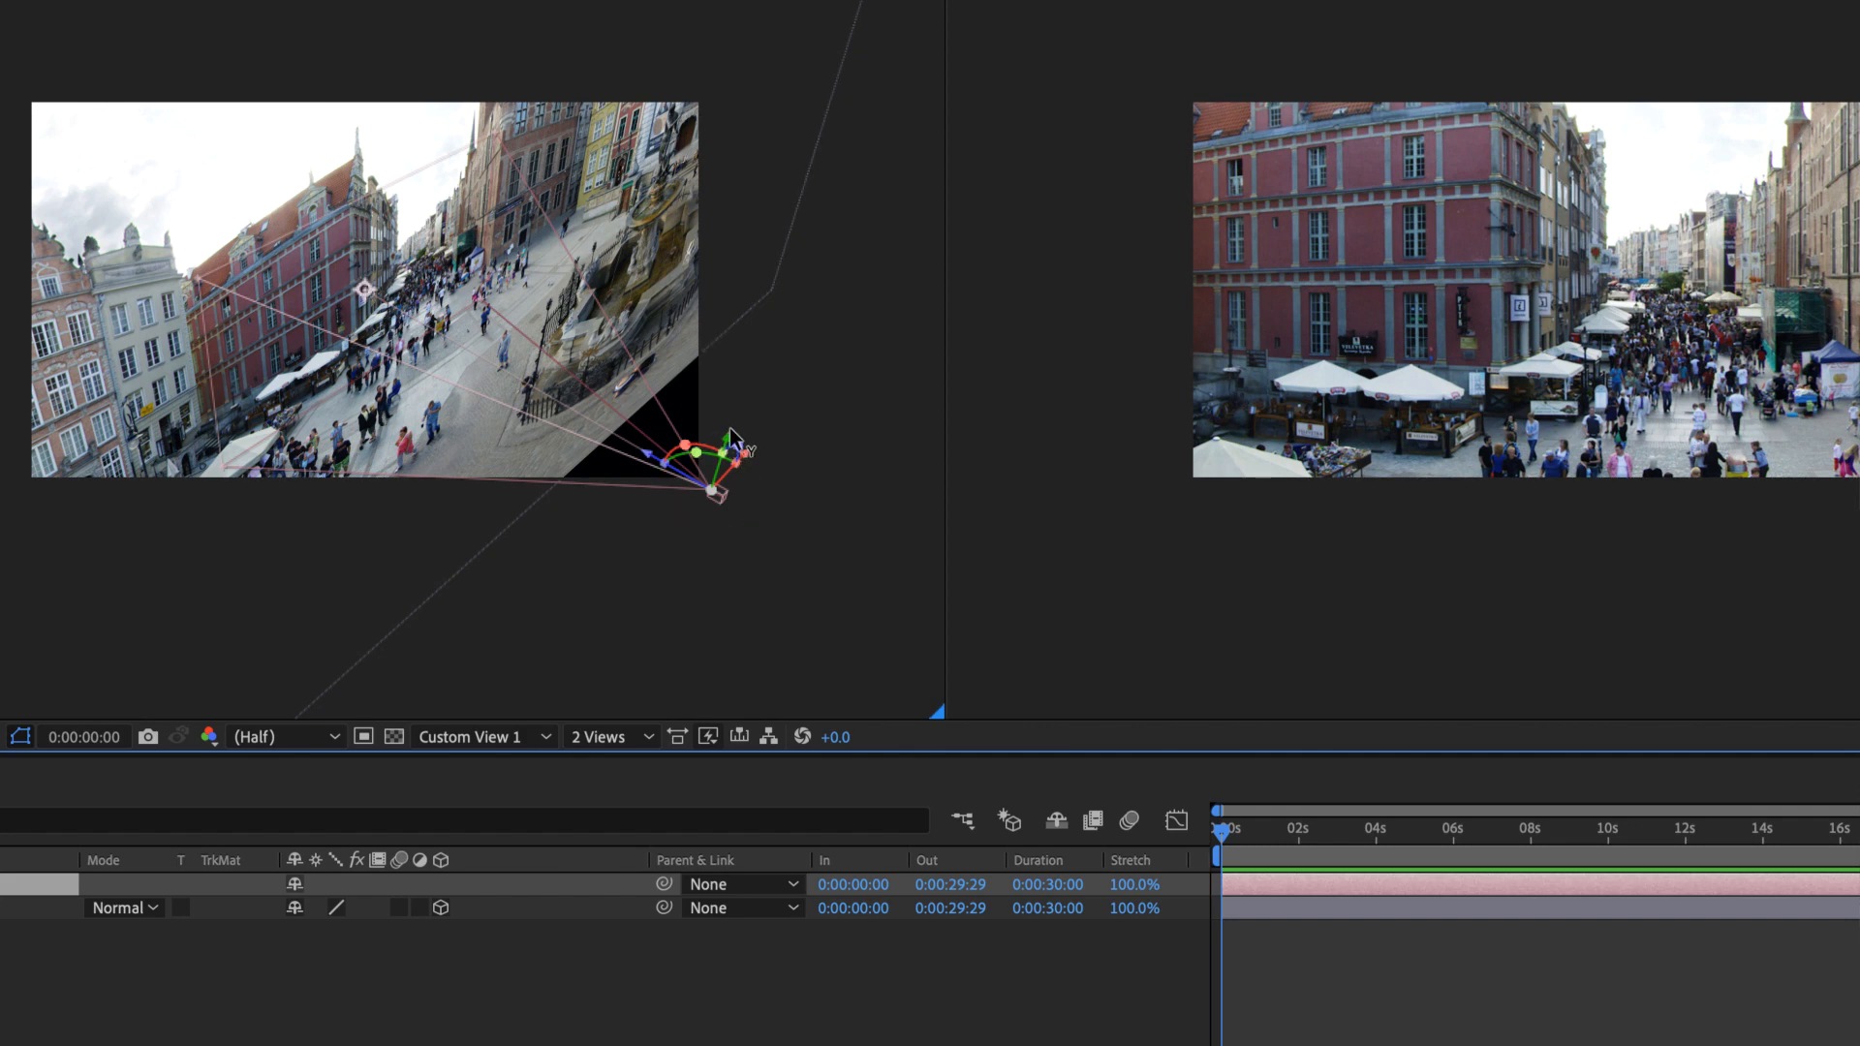
{"action": "left_click_drag", "start_coordinate": [733, 438], "coordinate": [680, 492]}
{"action": "left_click_drag", "start_coordinate": [729, 446], "coordinate": [725, 353]}
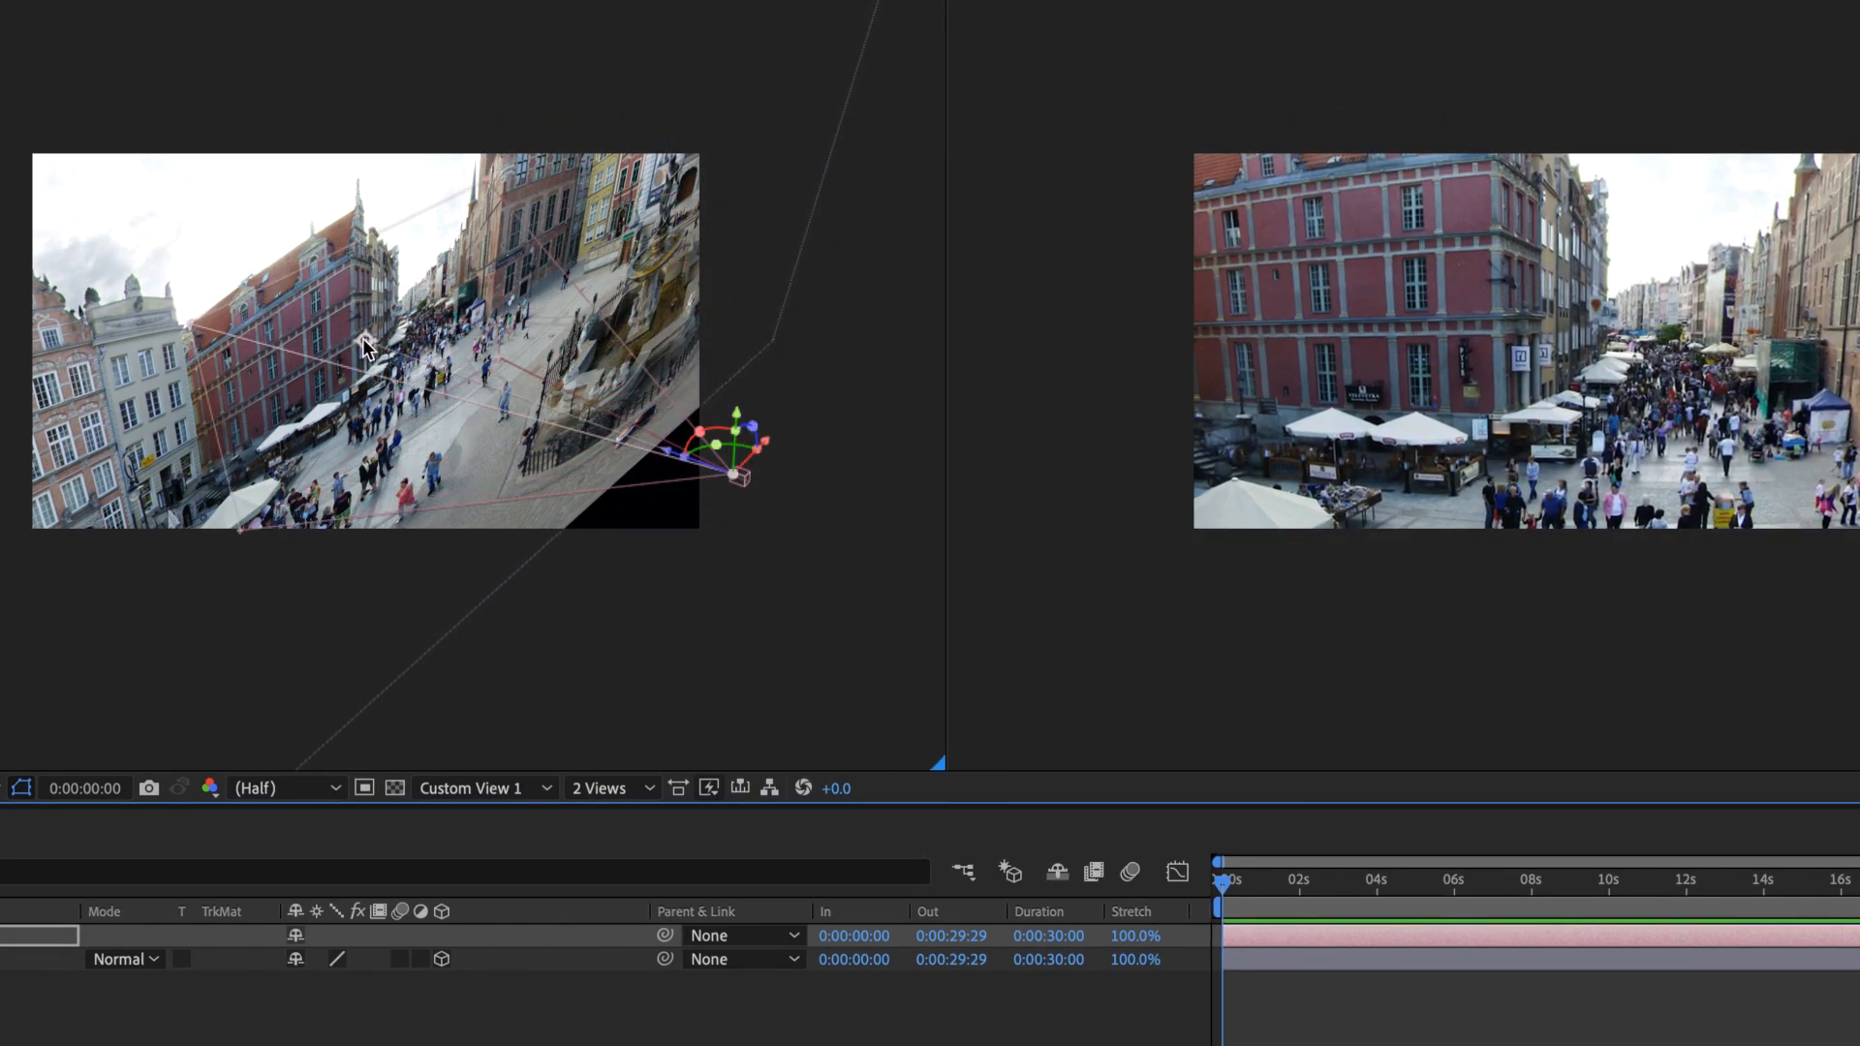
{"action": "key", "text": "ctrl+z"}
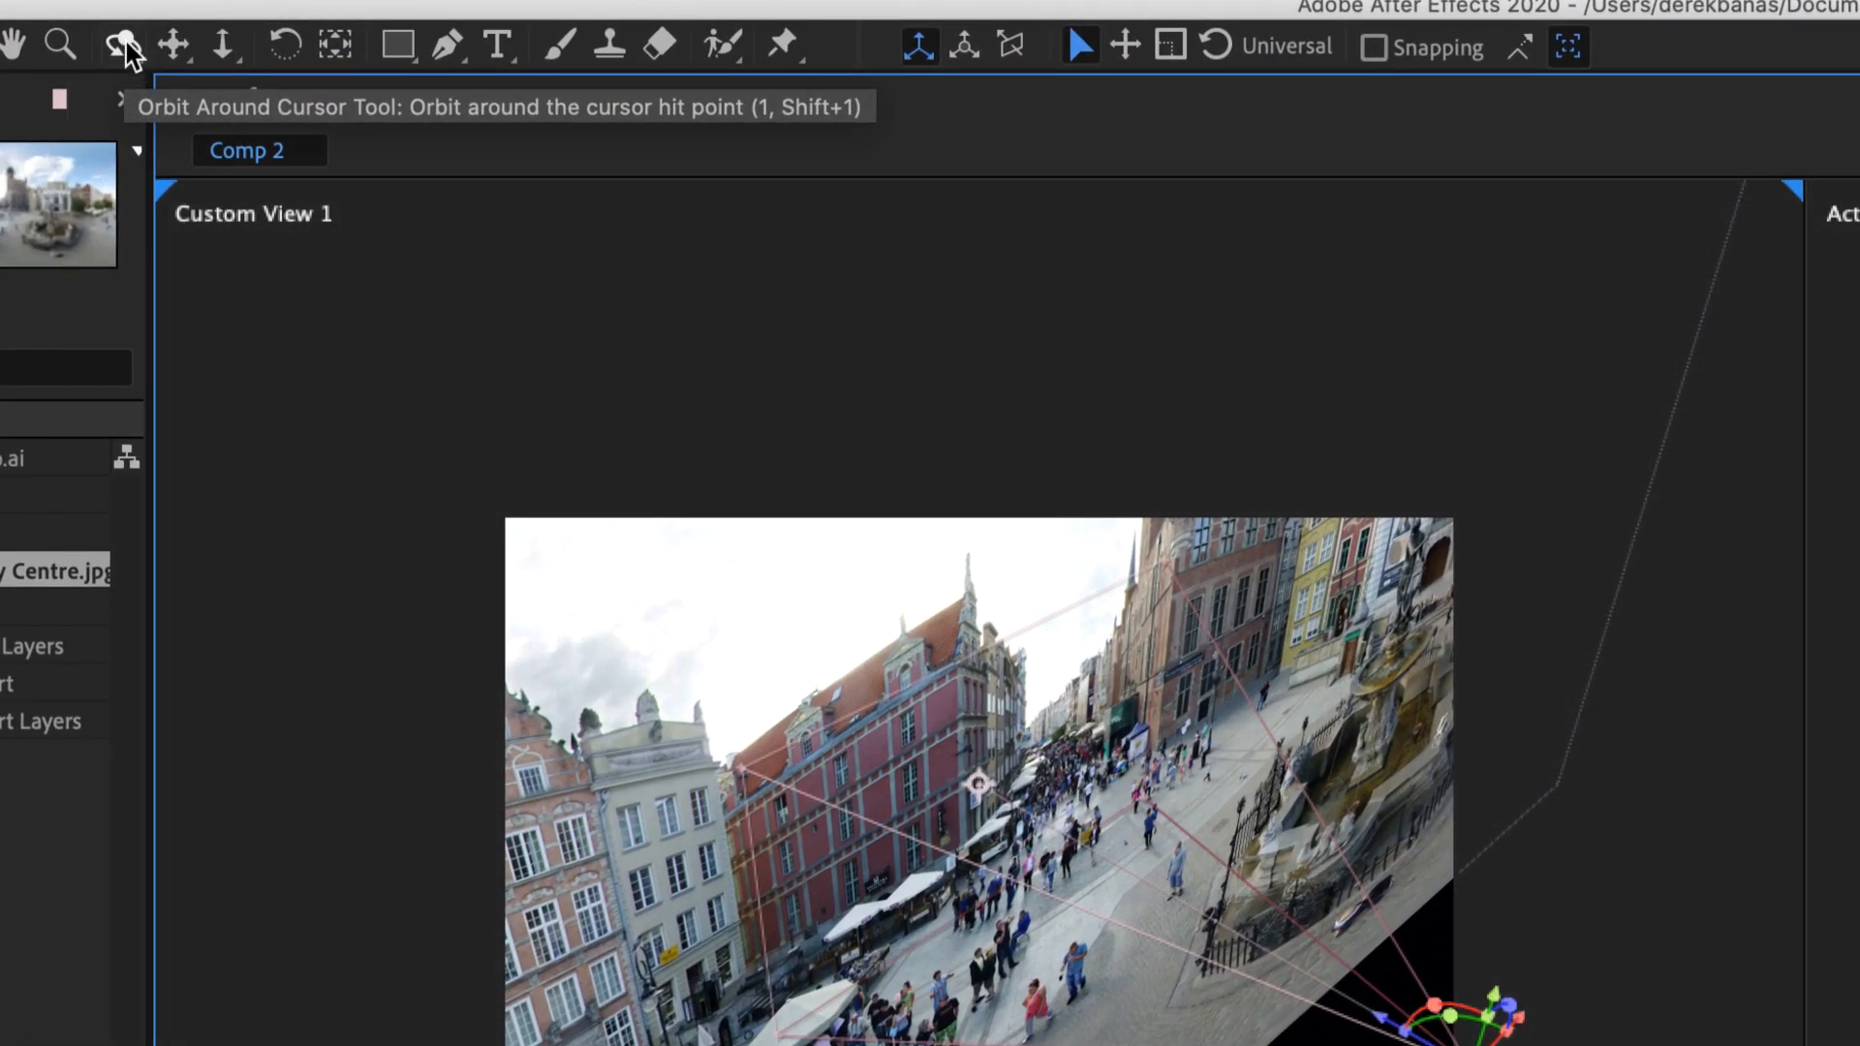
- Dolly Camera 1 in and out and orbit it slightly with the Orbit Around Cursor tool, and orbit Custom View 1 to a more frontal angle
{"action": "left_click", "coordinate": [126, 43]}
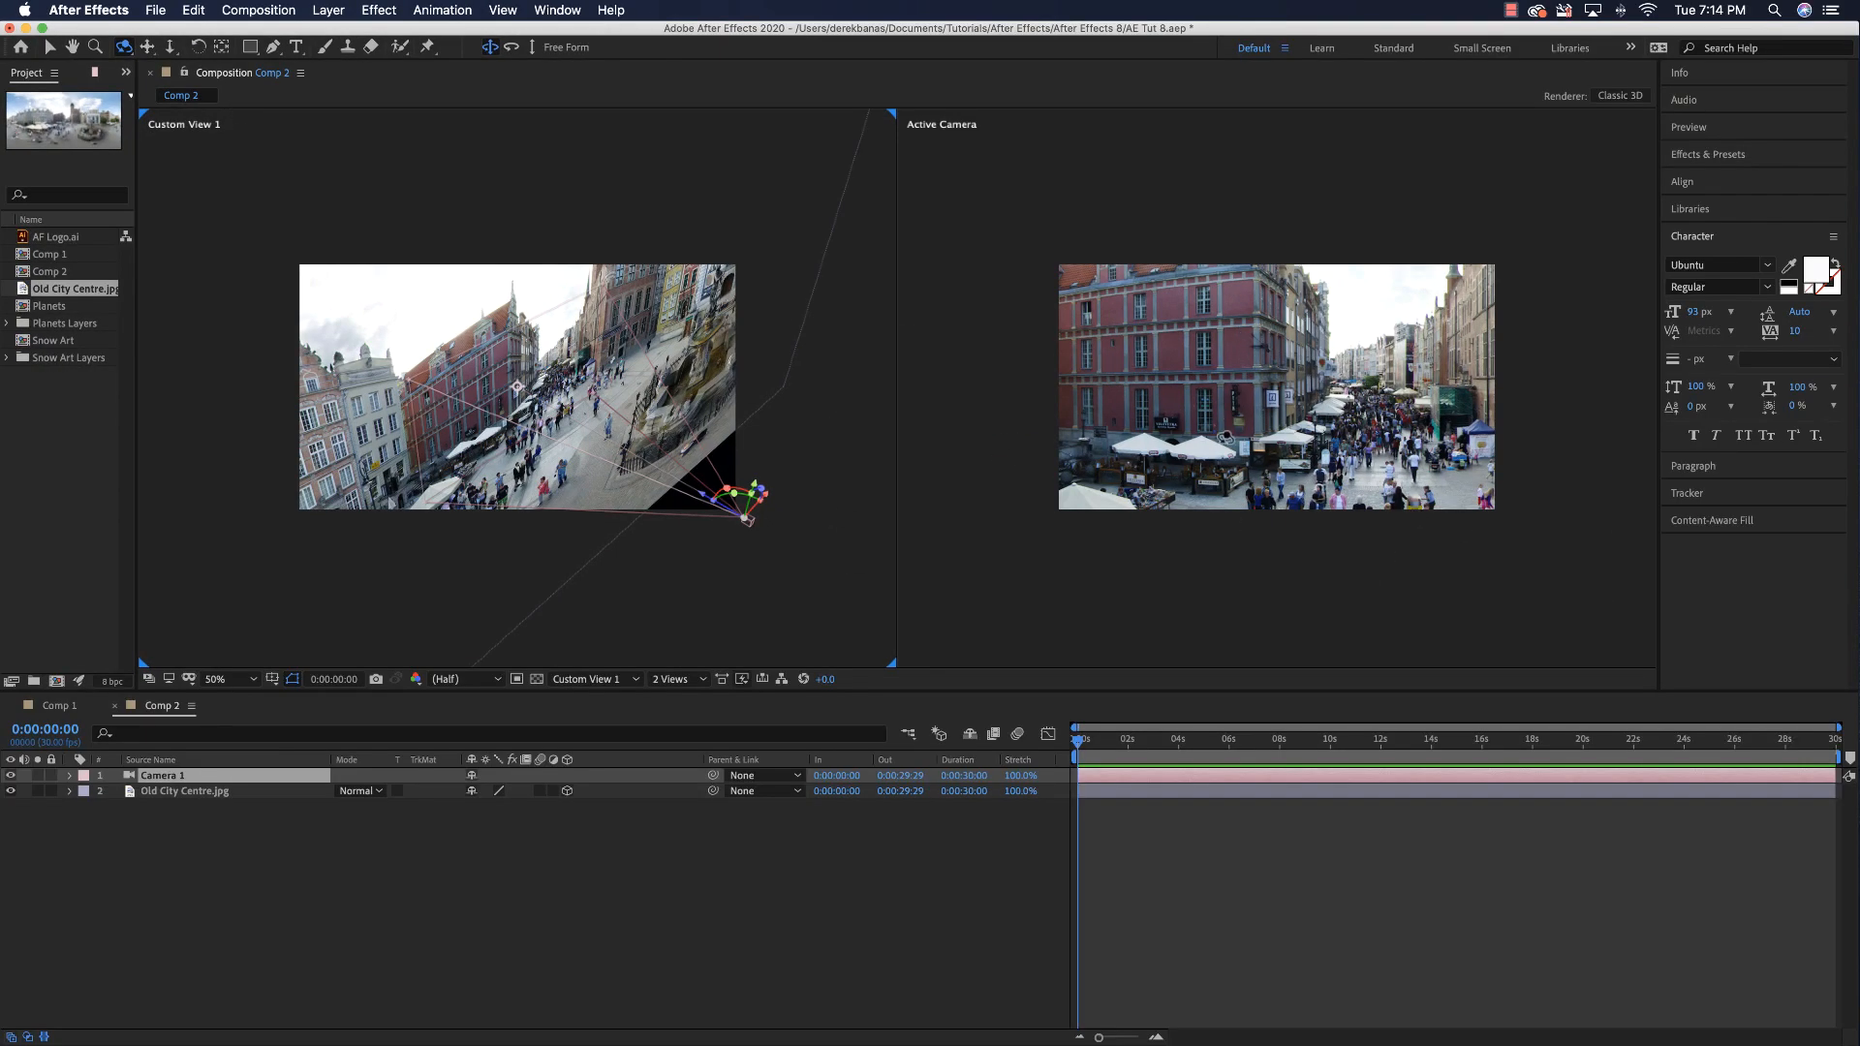
{"action": "scroll", "coordinate": [1293, 390], "scroll_direction": "down", "scroll_amount": 3}
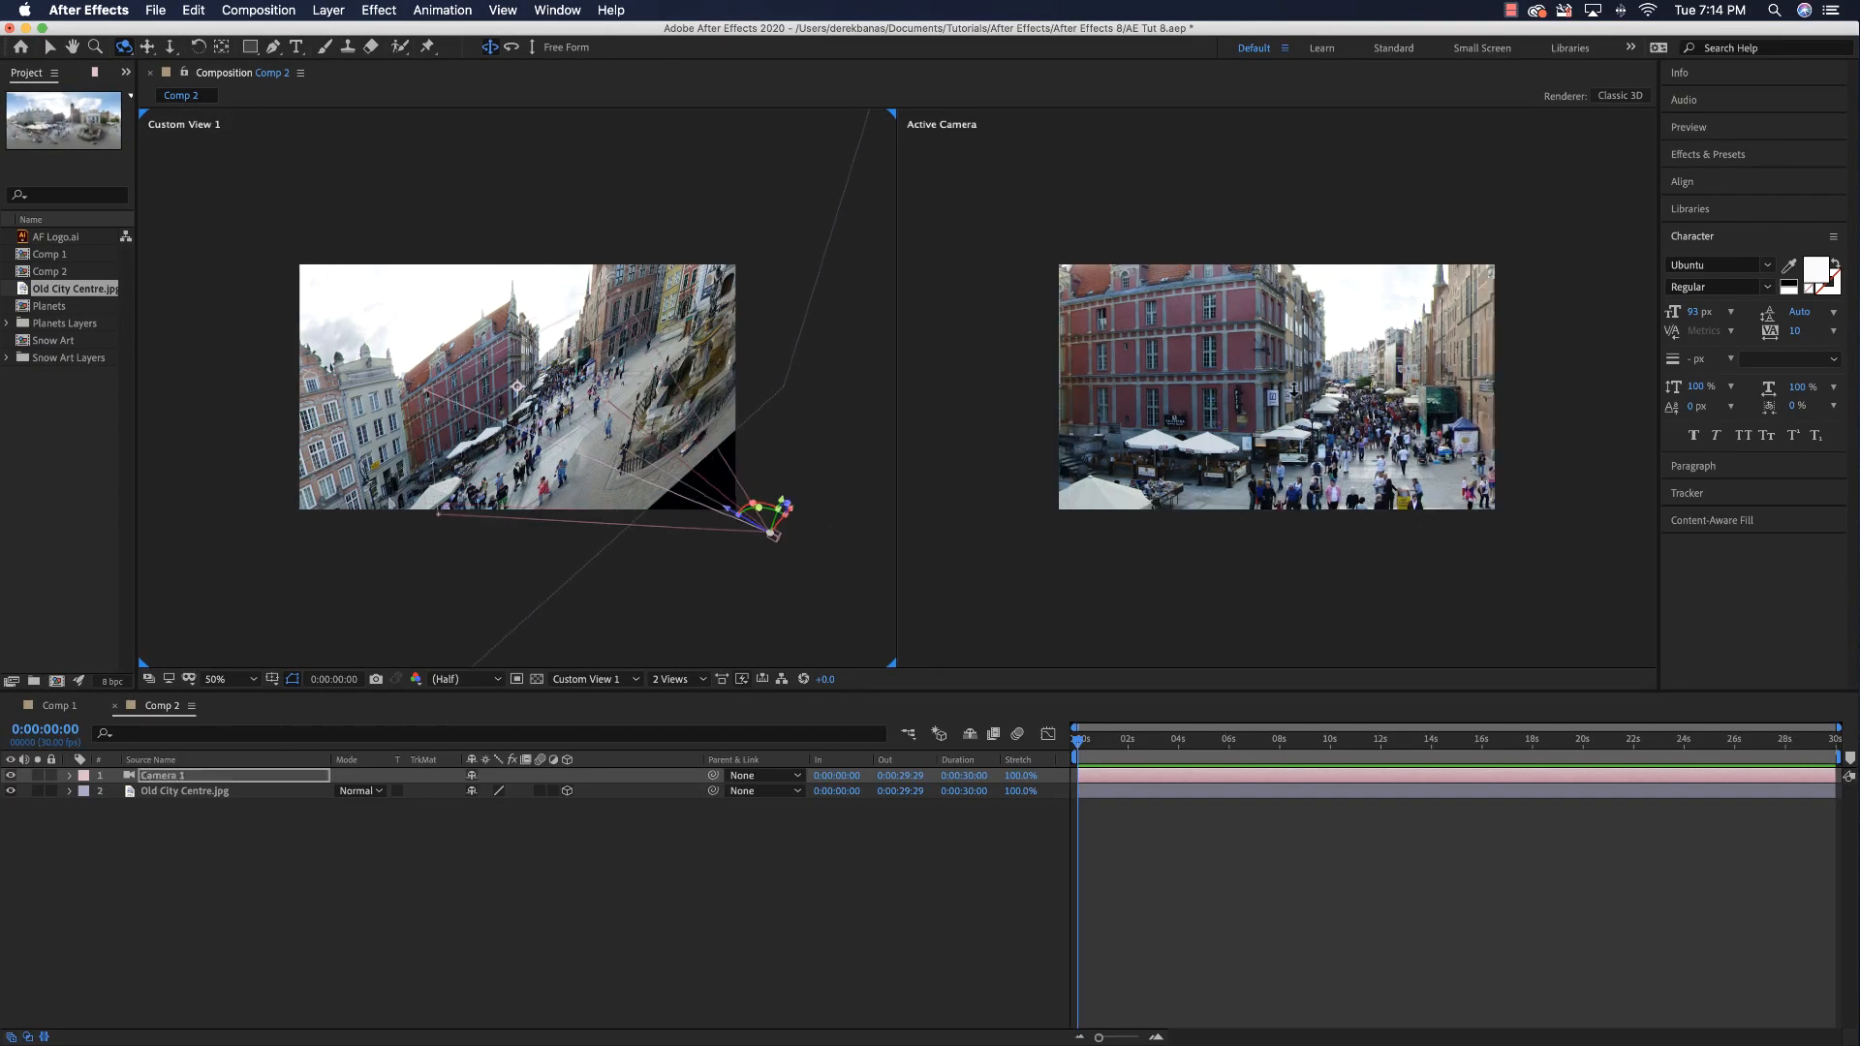
{"action": "scroll", "coordinate": [1293, 390], "scroll_direction": "up", "scroll_amount": 5}
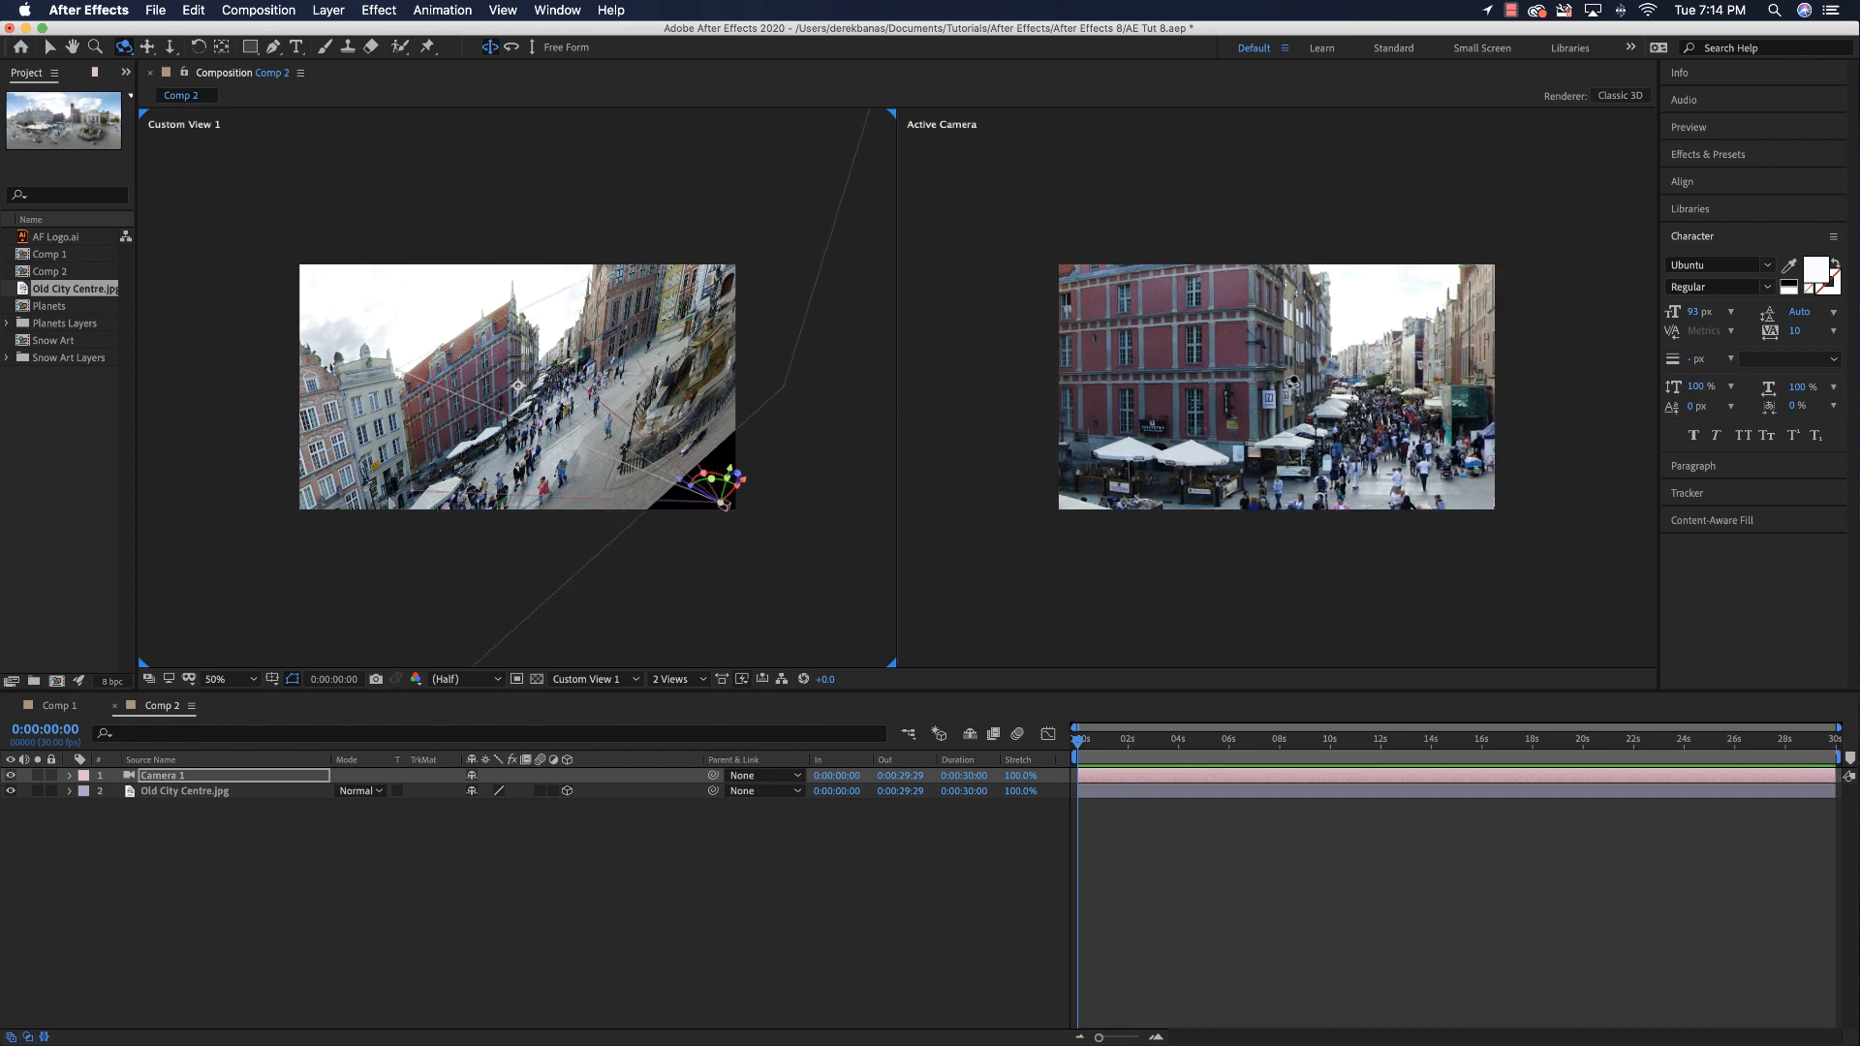
{"action": "scroll", "coordinate": [1294, 383], "scroll_direction": "down", "scroll_amount": 8}
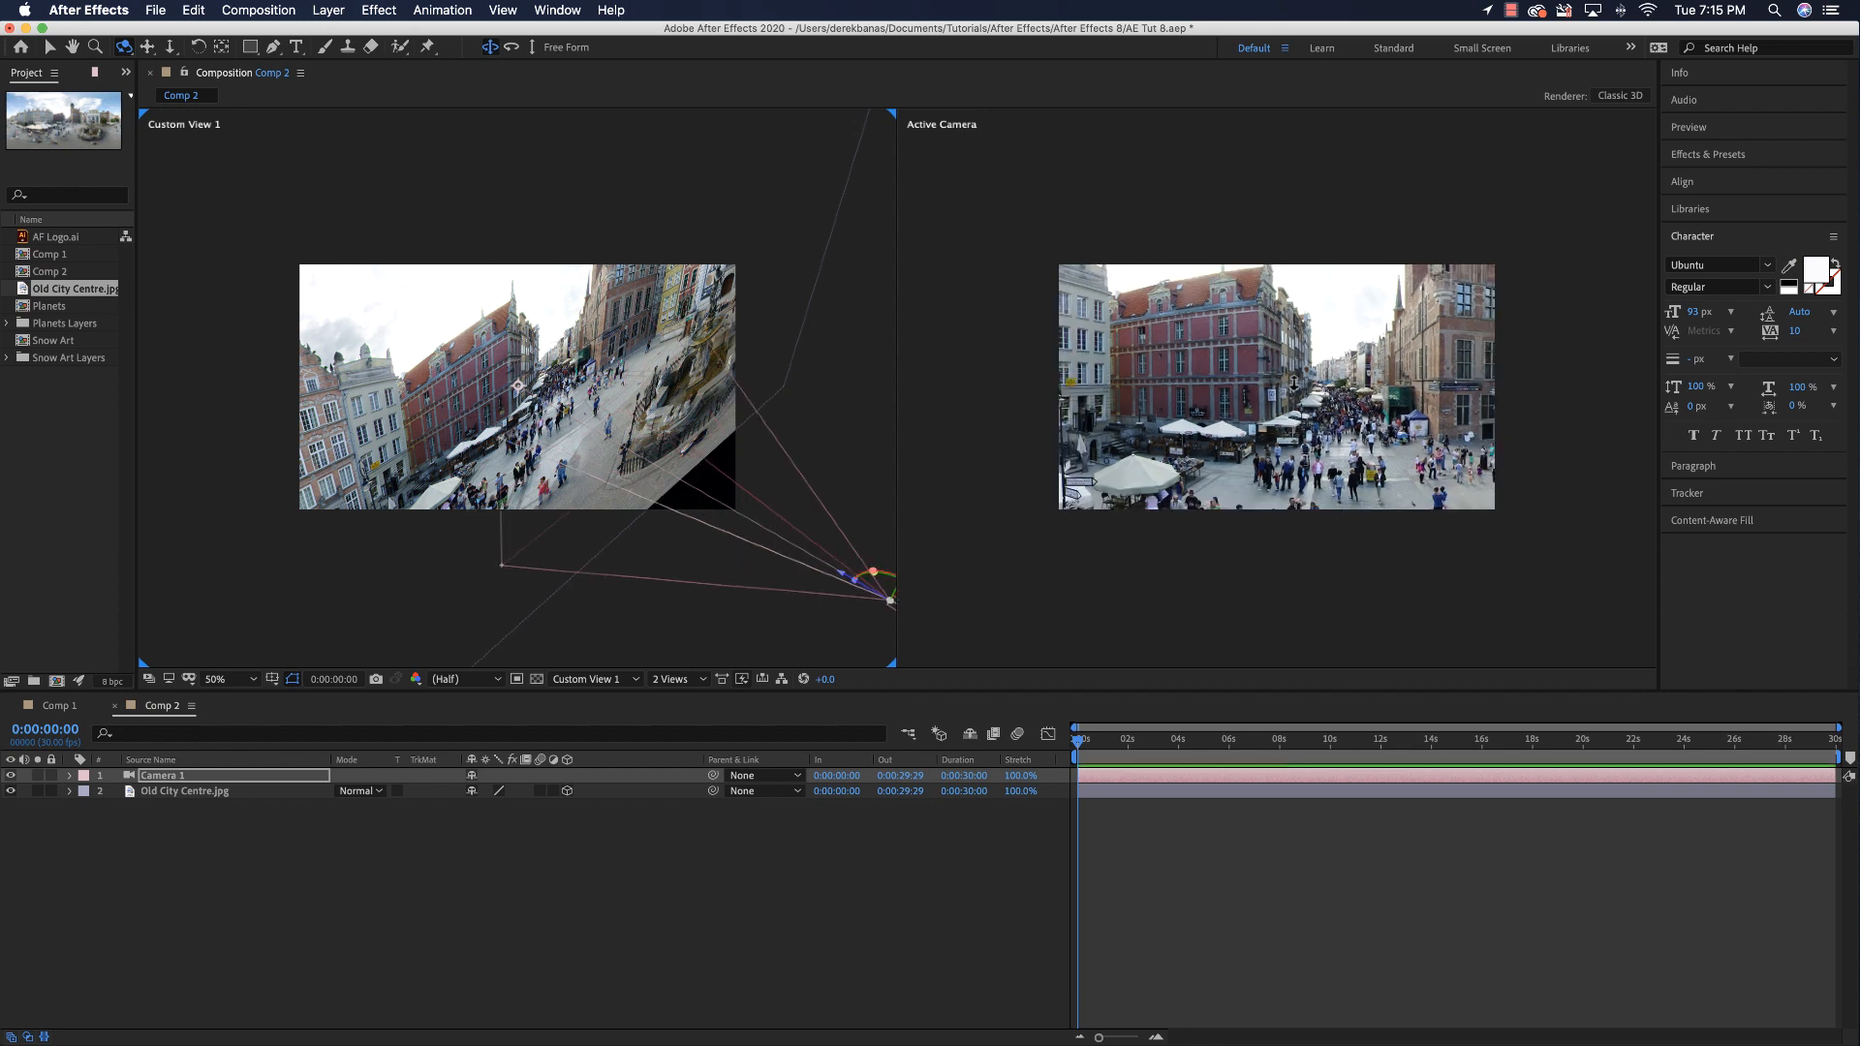
{"action": "scroll", "coordinate": [1293, 382], "scroll_direction": "up", "scroll_amount": 10}
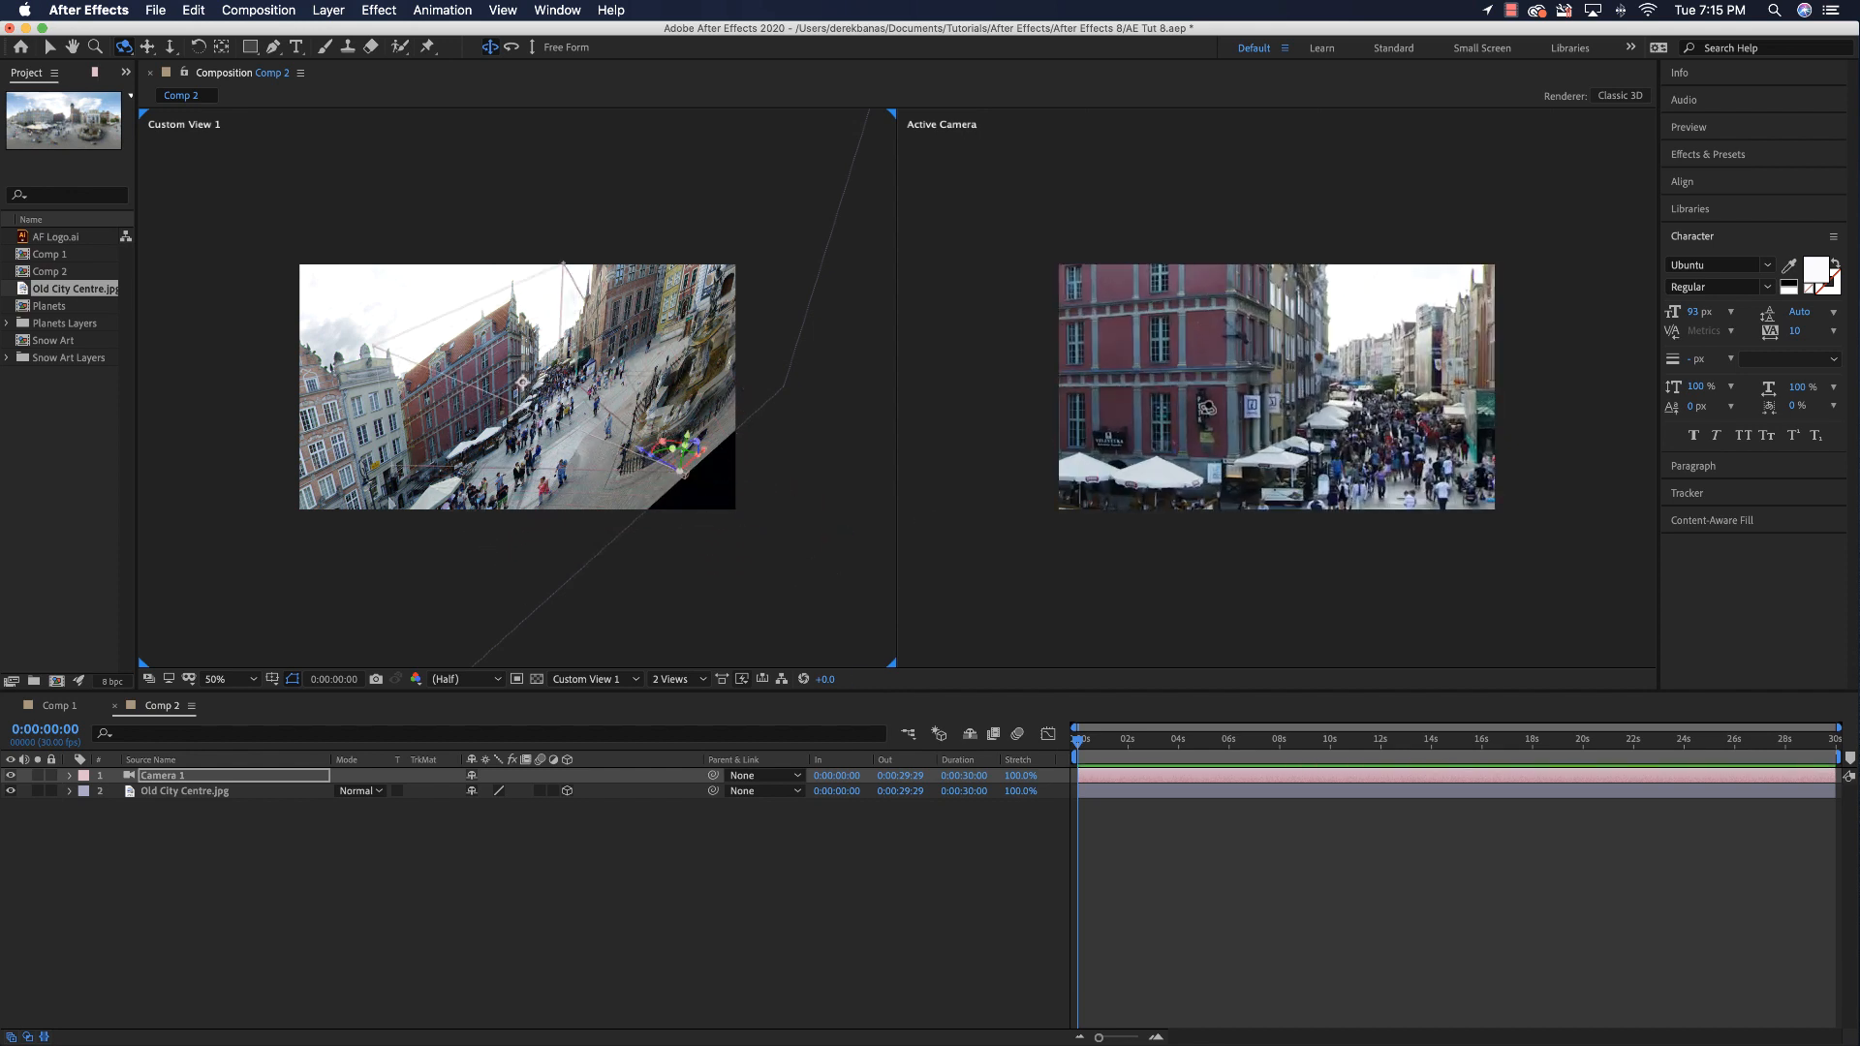
{"action": "scroll", "coordinate": [1240, 403], "scroll_direction": "up", "scroll_amount": 5}
{"action": "scroll", "coordinate": [1240, 403], "scroll_direction": "down", "scroll_amount": 3}
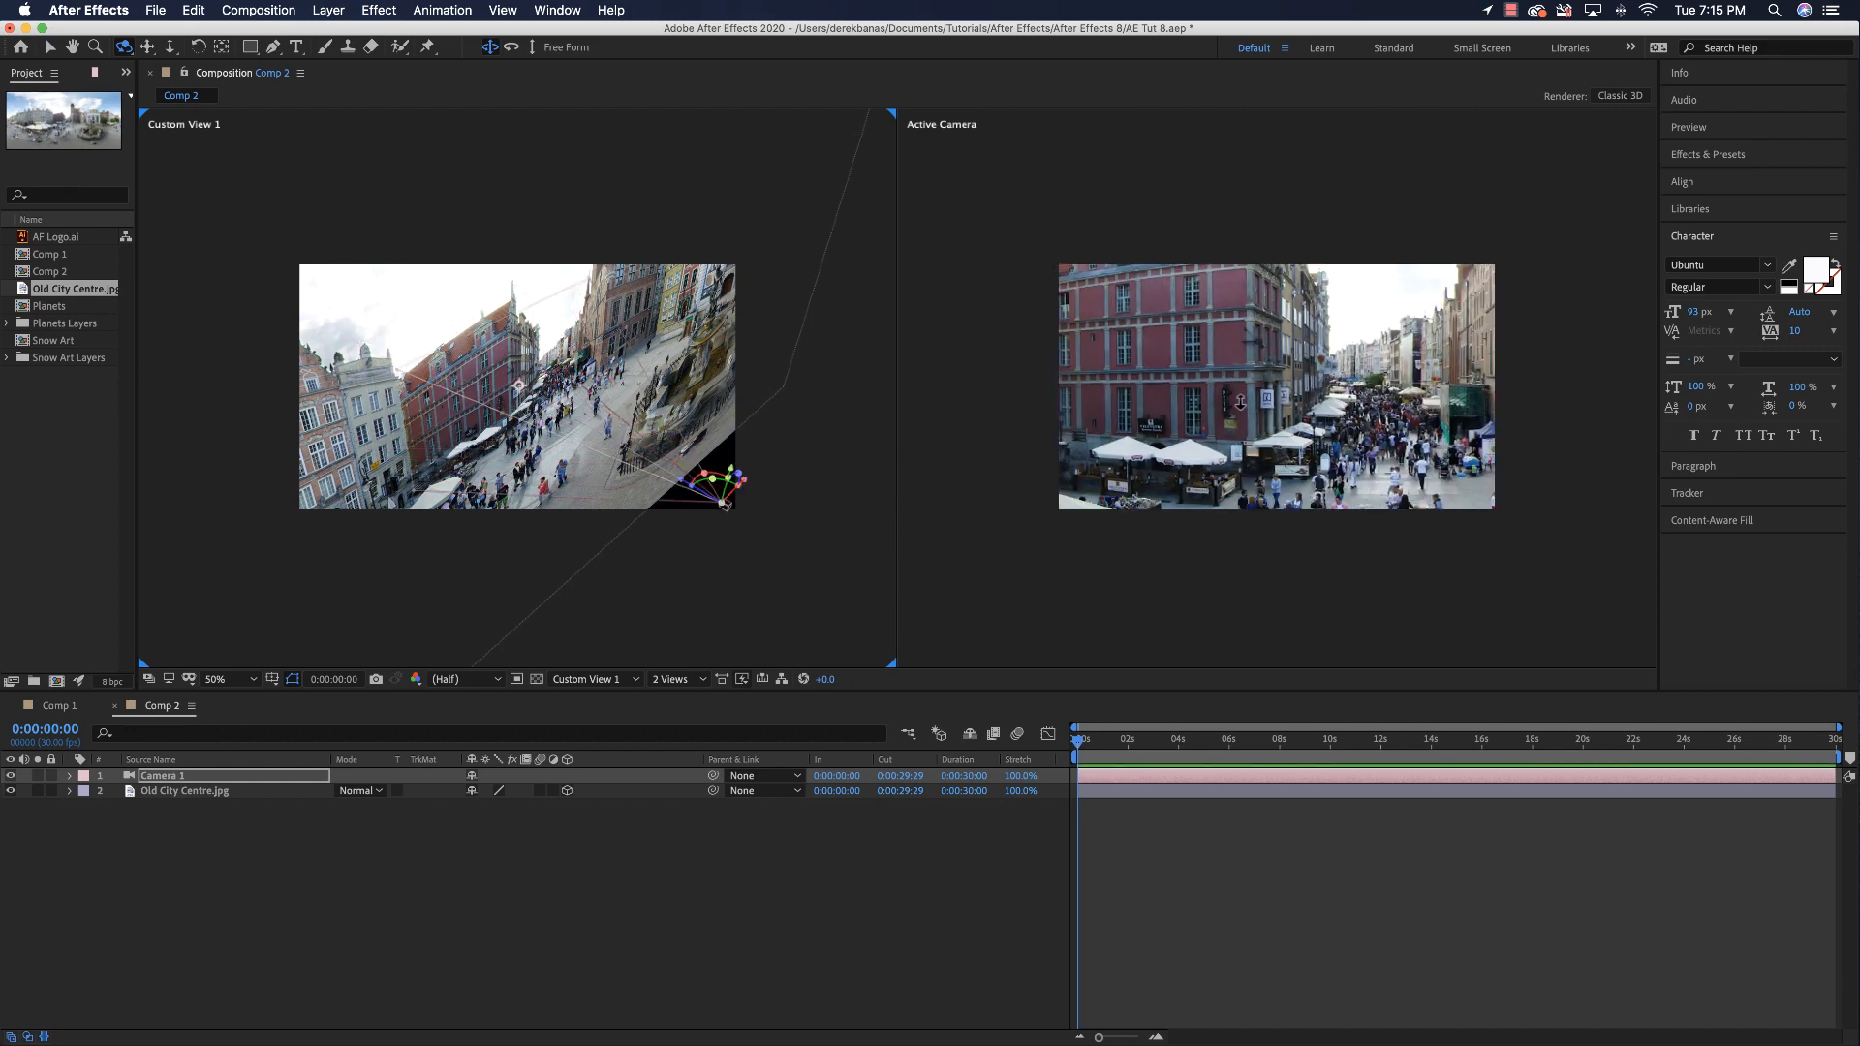
{"action": "mouse_move", "coordinate": [1240, 401]}
{"action": "left_mouse_down"}
{"action": "mouse_move", "coordinate": [1194, 403]}
{"action": "mouse_move", "coordinate": [1258, 401]}
{"action": "left_mouse_up"}
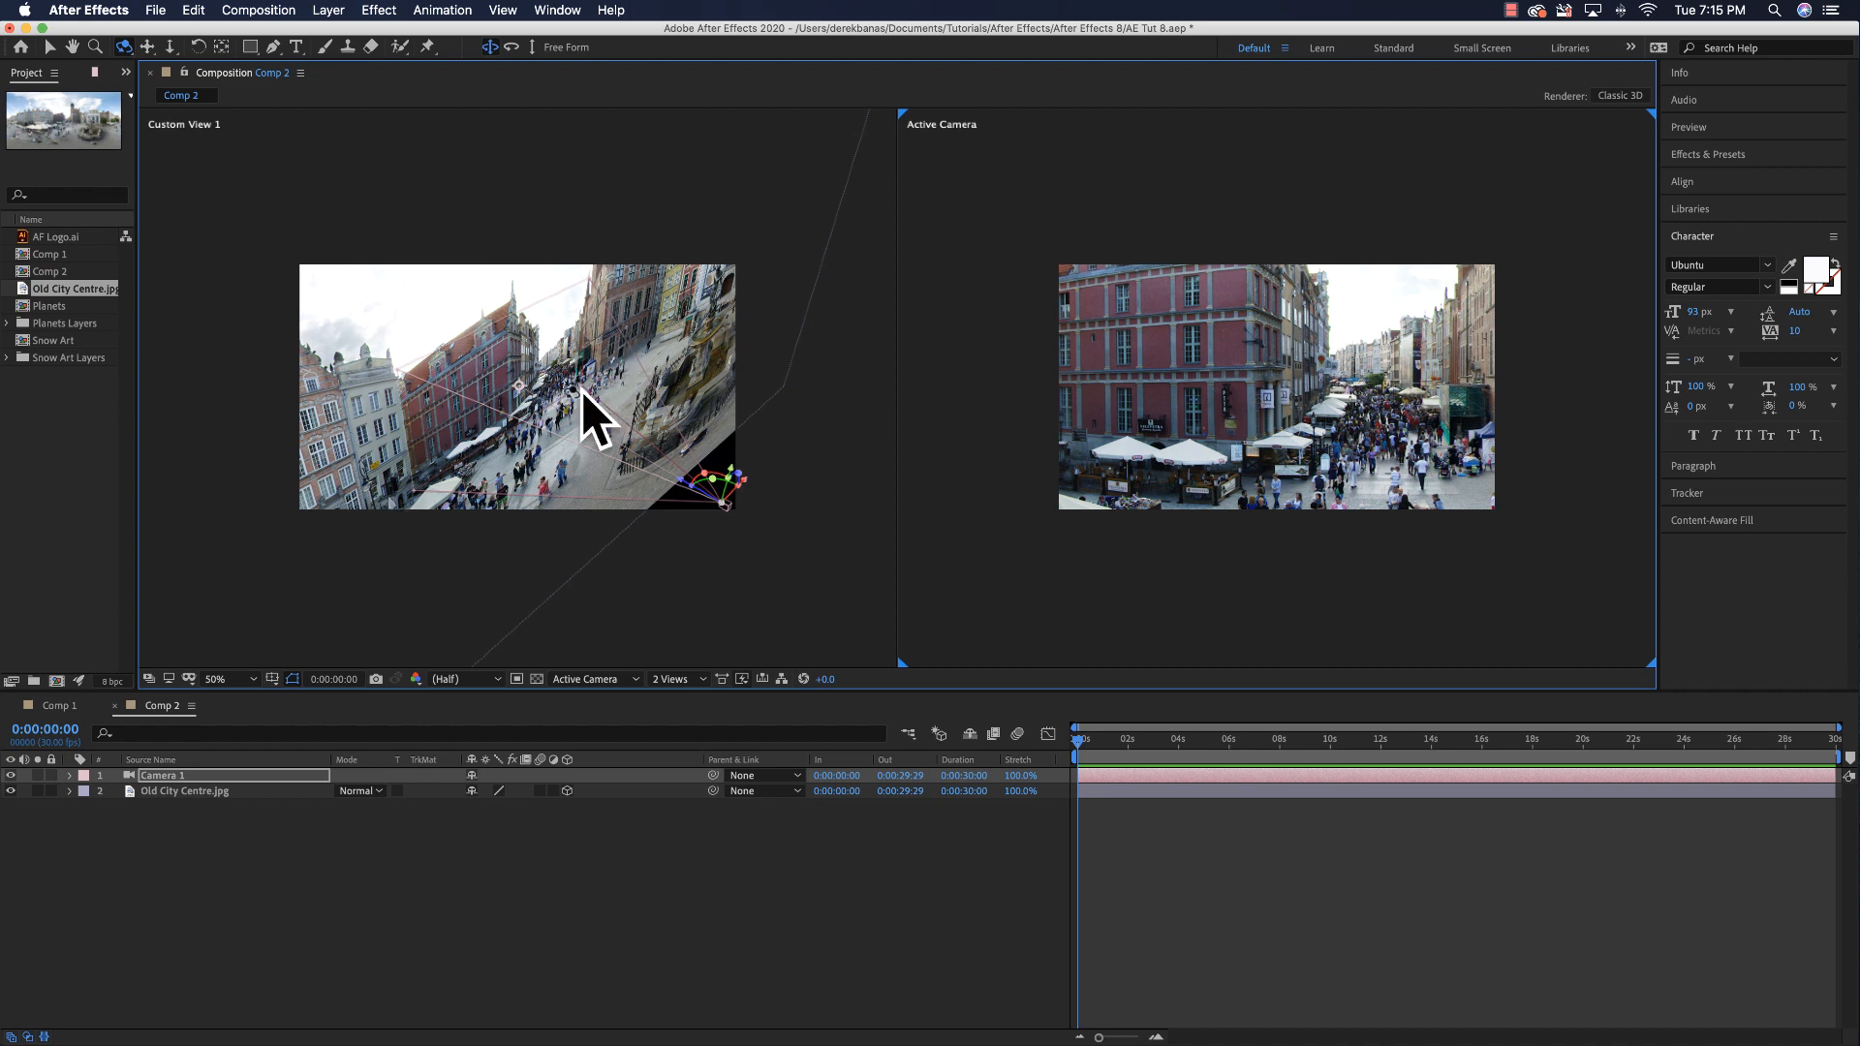
{"action": "mouse_move", "coordinate": [452, 413]}
{"action": "left_mouse_down"}
{"action": "mouse_move", "coordinate": [457, 389]}
{"action": "mouse_move", "coordinate": [424, 426]}
{"action": "mouse_move", "coordinate": [392, 373]}
{"action": "mouse_move", "coordinate": [439, 394]}
{"action": "left_mouse_up"}
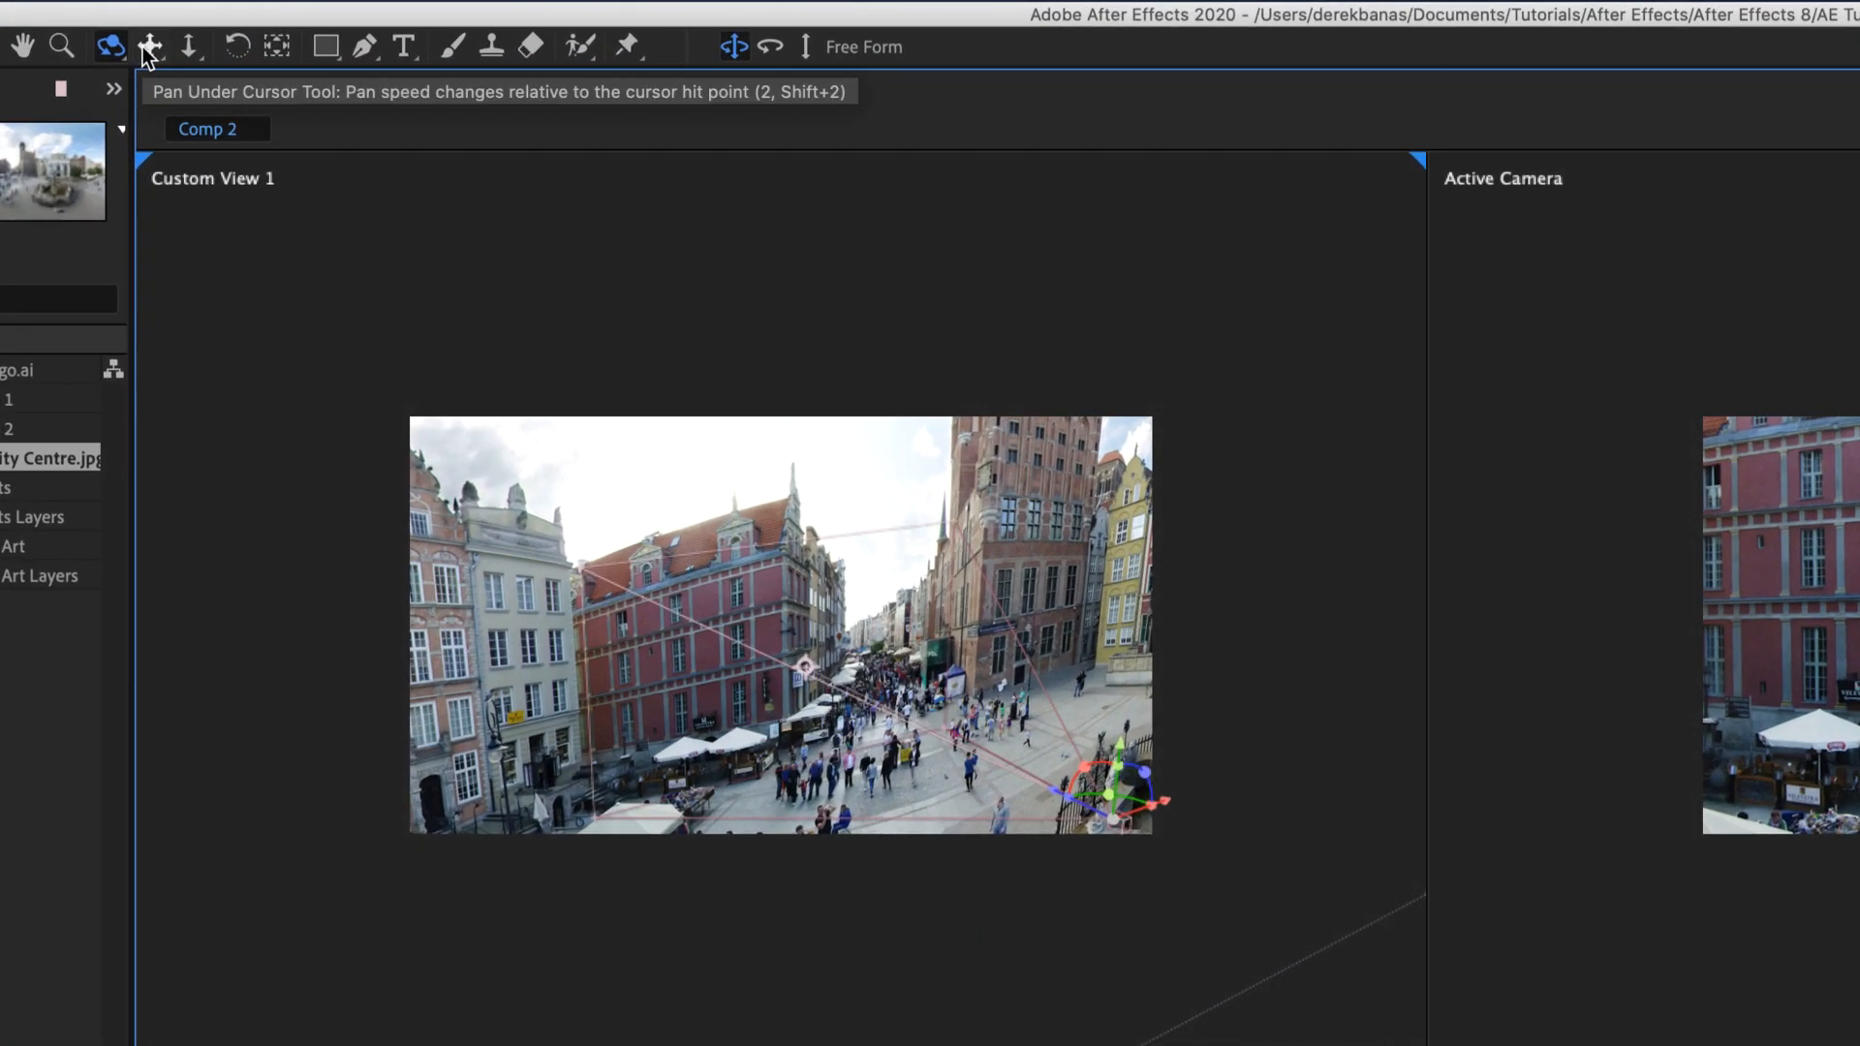
- Pan Camera 1 toward the red building with the Pan Under Cursor tool and move it slightly closer with the Dolly tool
{"action": "left_click", "coordinate": [148, 46]}
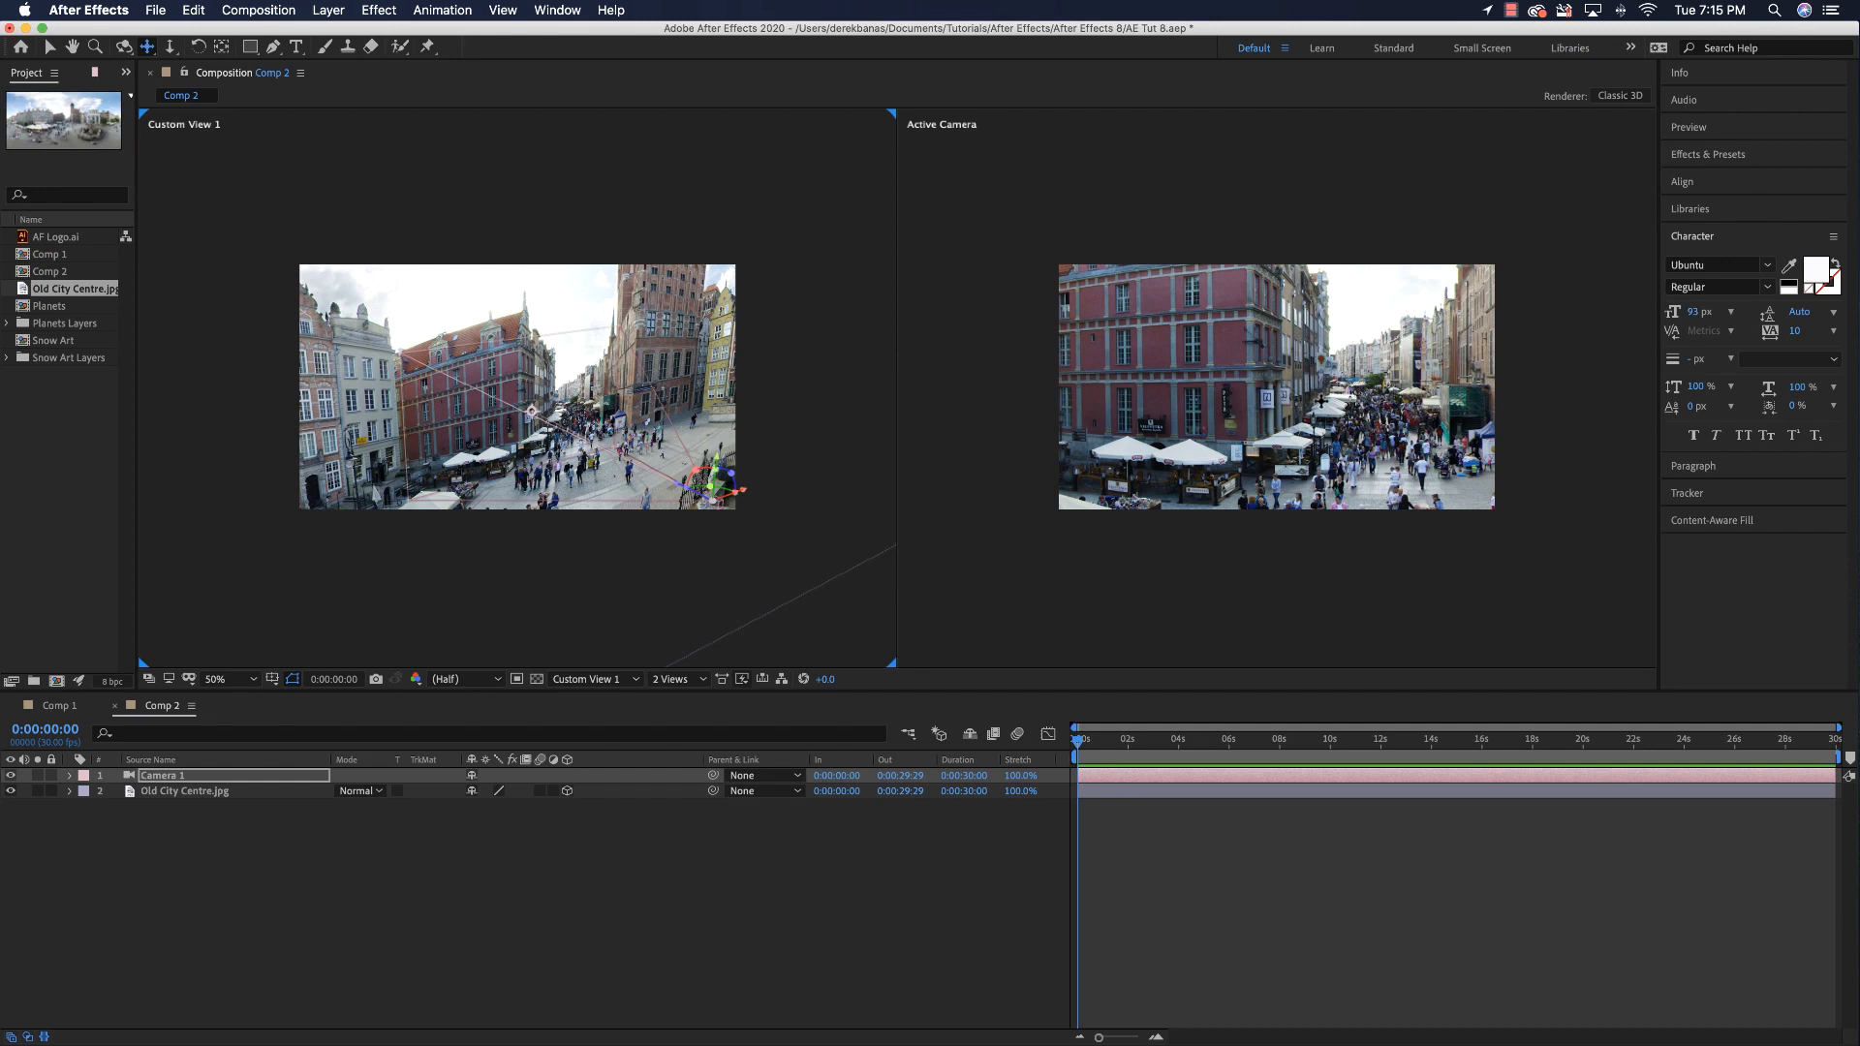
{"action": "left_click_drag", "start_coordinate": [1370, 402], "coordinate": [1235, 426]}
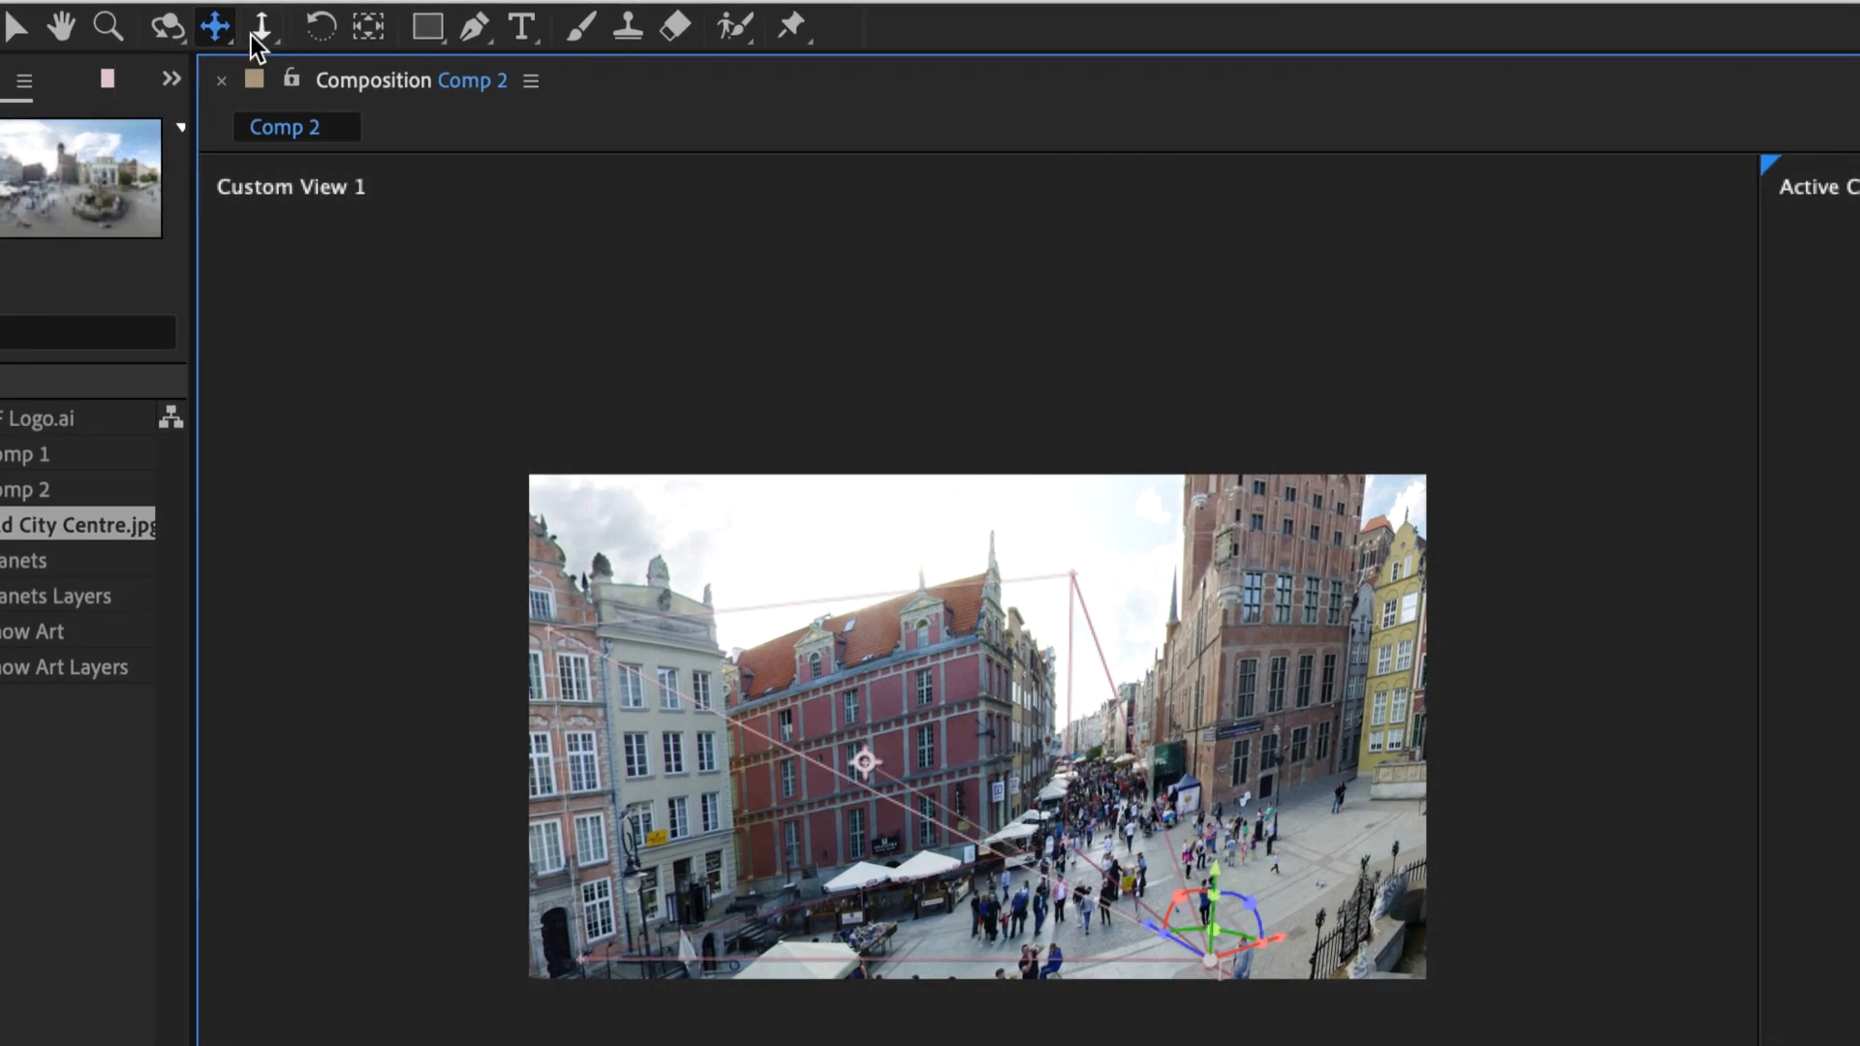
{"action": "left_click", "coordinate": [169, 46]}
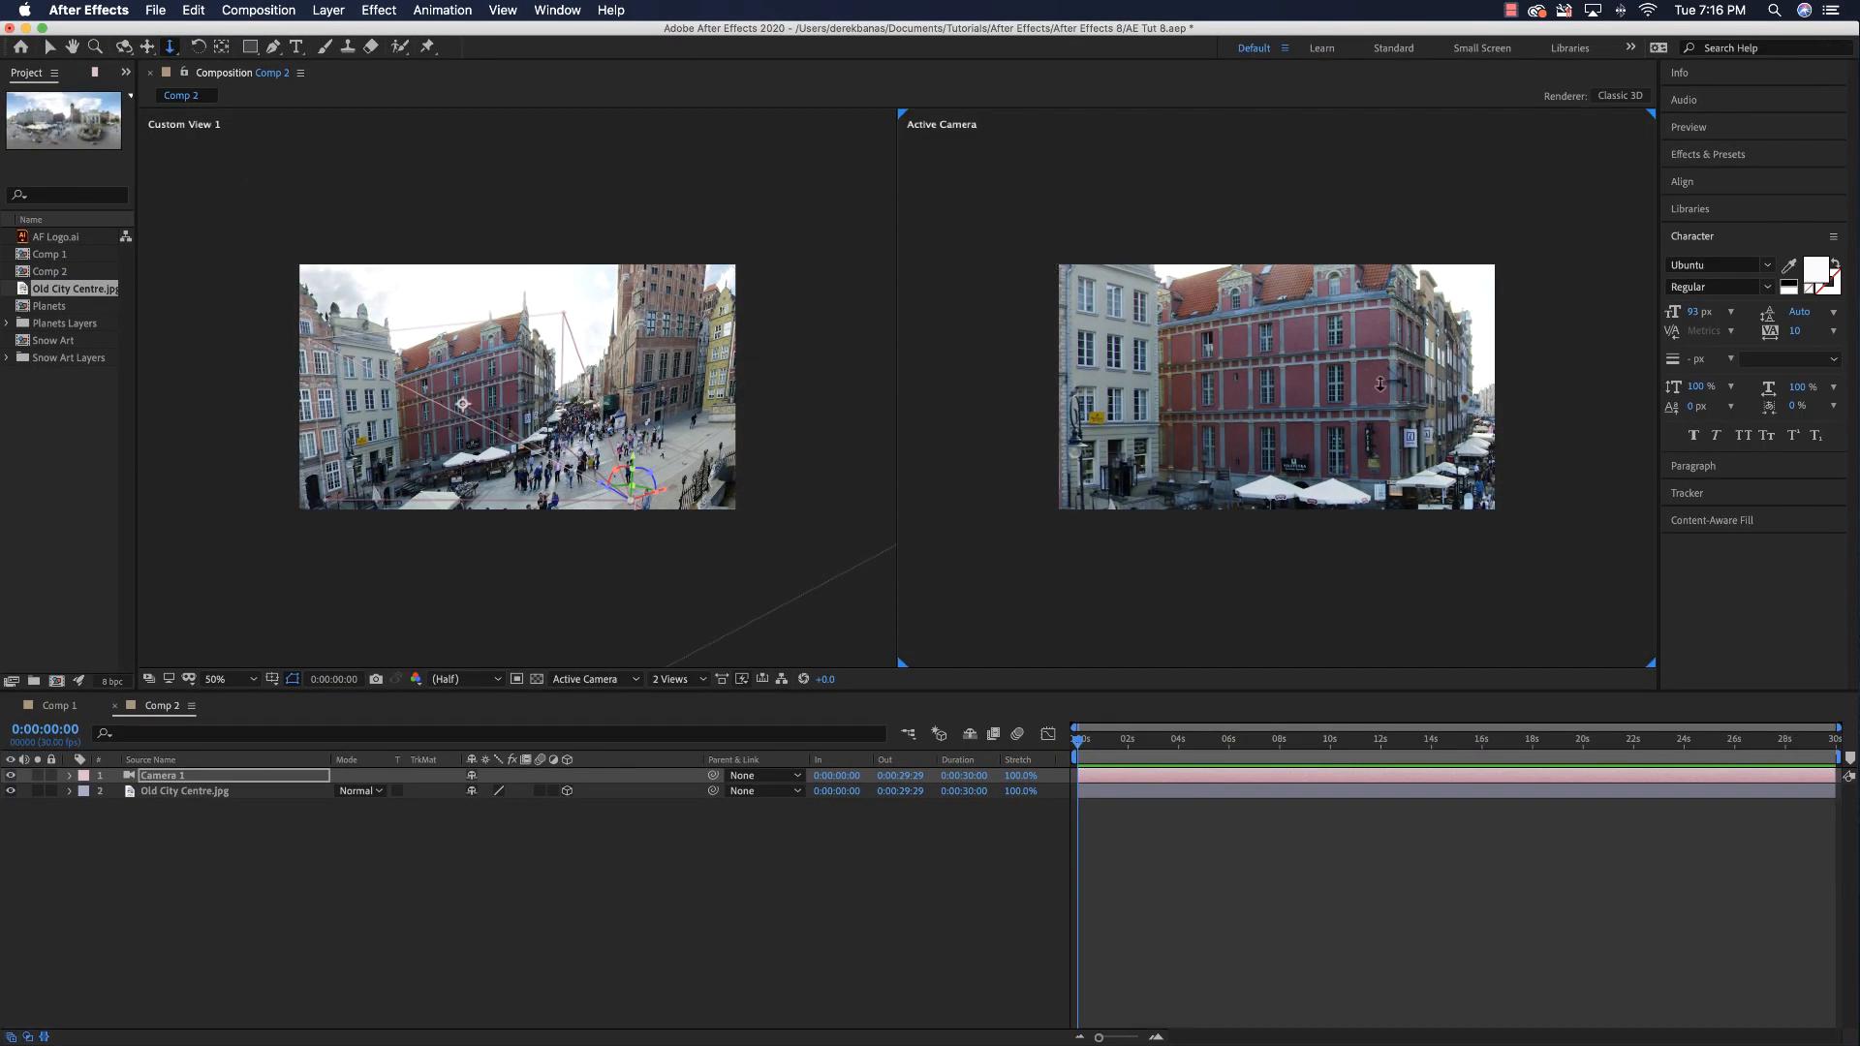
{"action": "mouse_move", "coordinate": [1319, 416]}
{"action": "left_mouse_down"}
{"action": "mouse_move", "coordinate": [1328, 456]}
{"action": "mouse_move", "coordinate": [1326, 424]}
{"action": "left_mouse_up"}
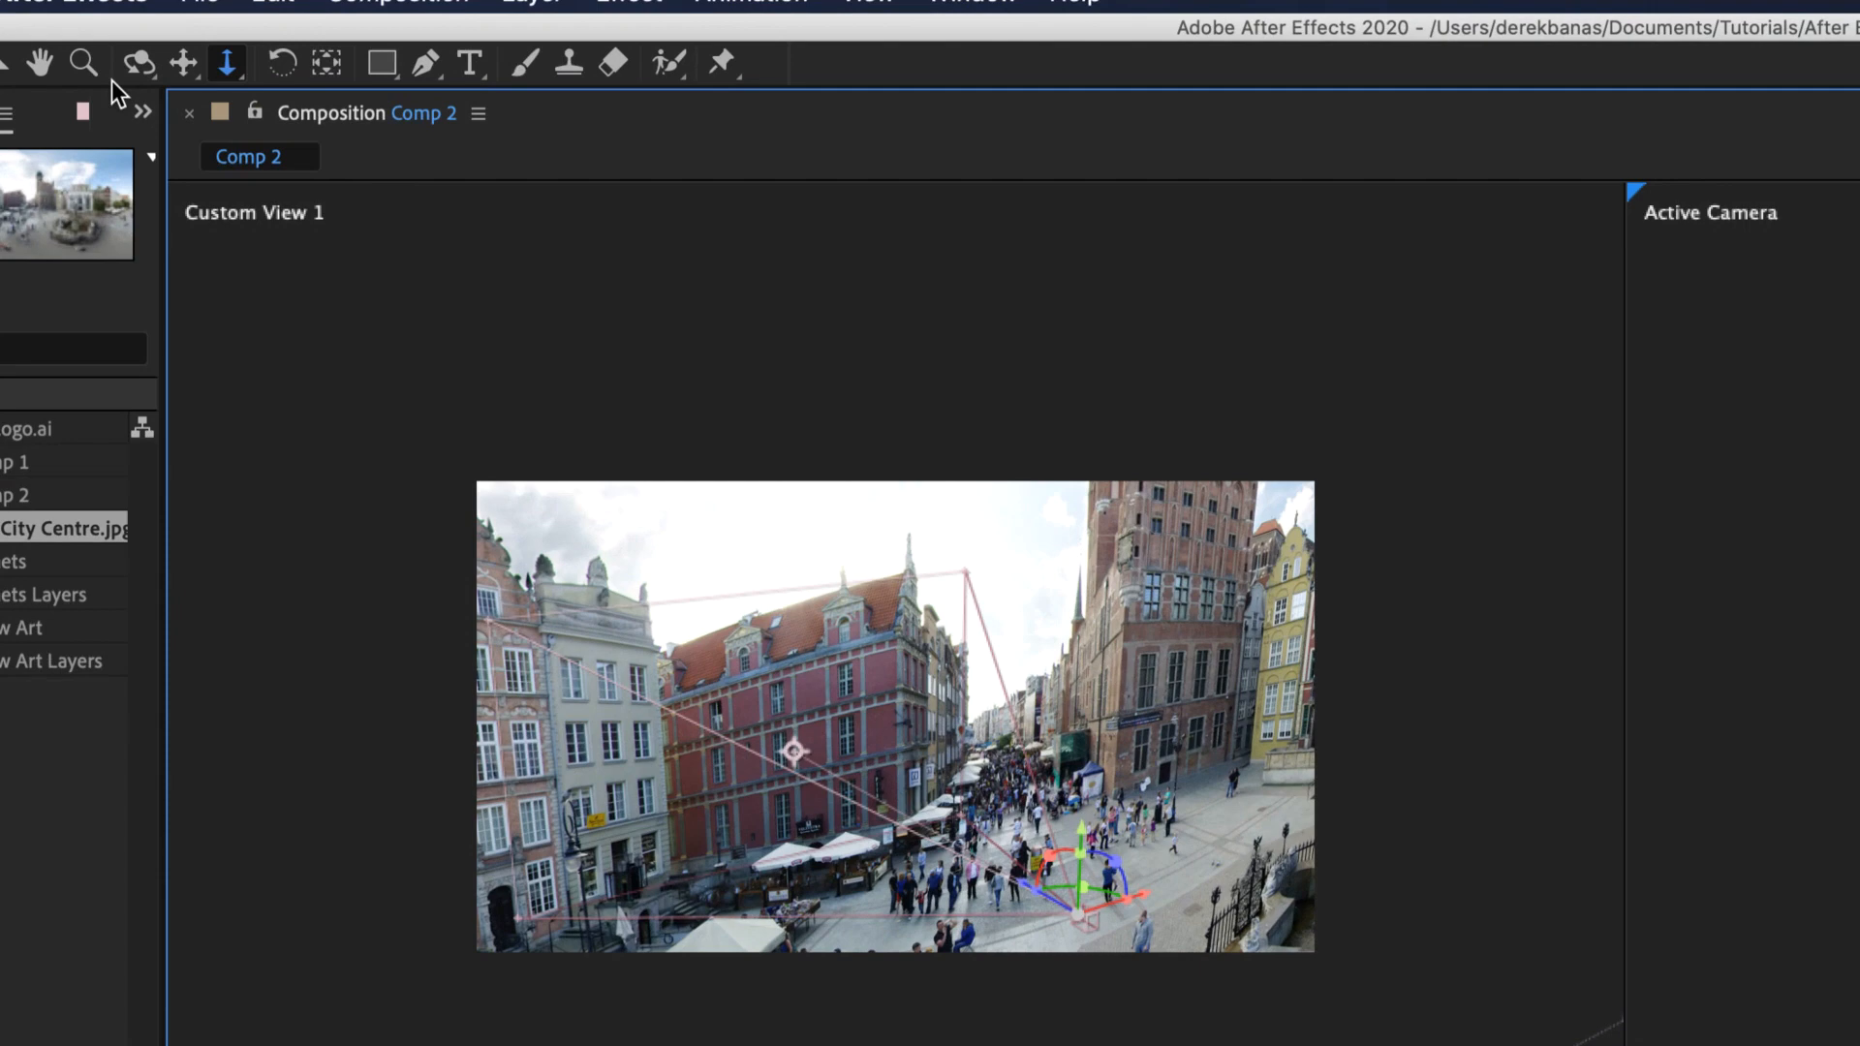
- Select the orbit tool and dolly Camera 1 far back until the Active Camera view shows the wide city square inside the layer's outline
{"action": "left_click", "coordinate": [137, 63]}
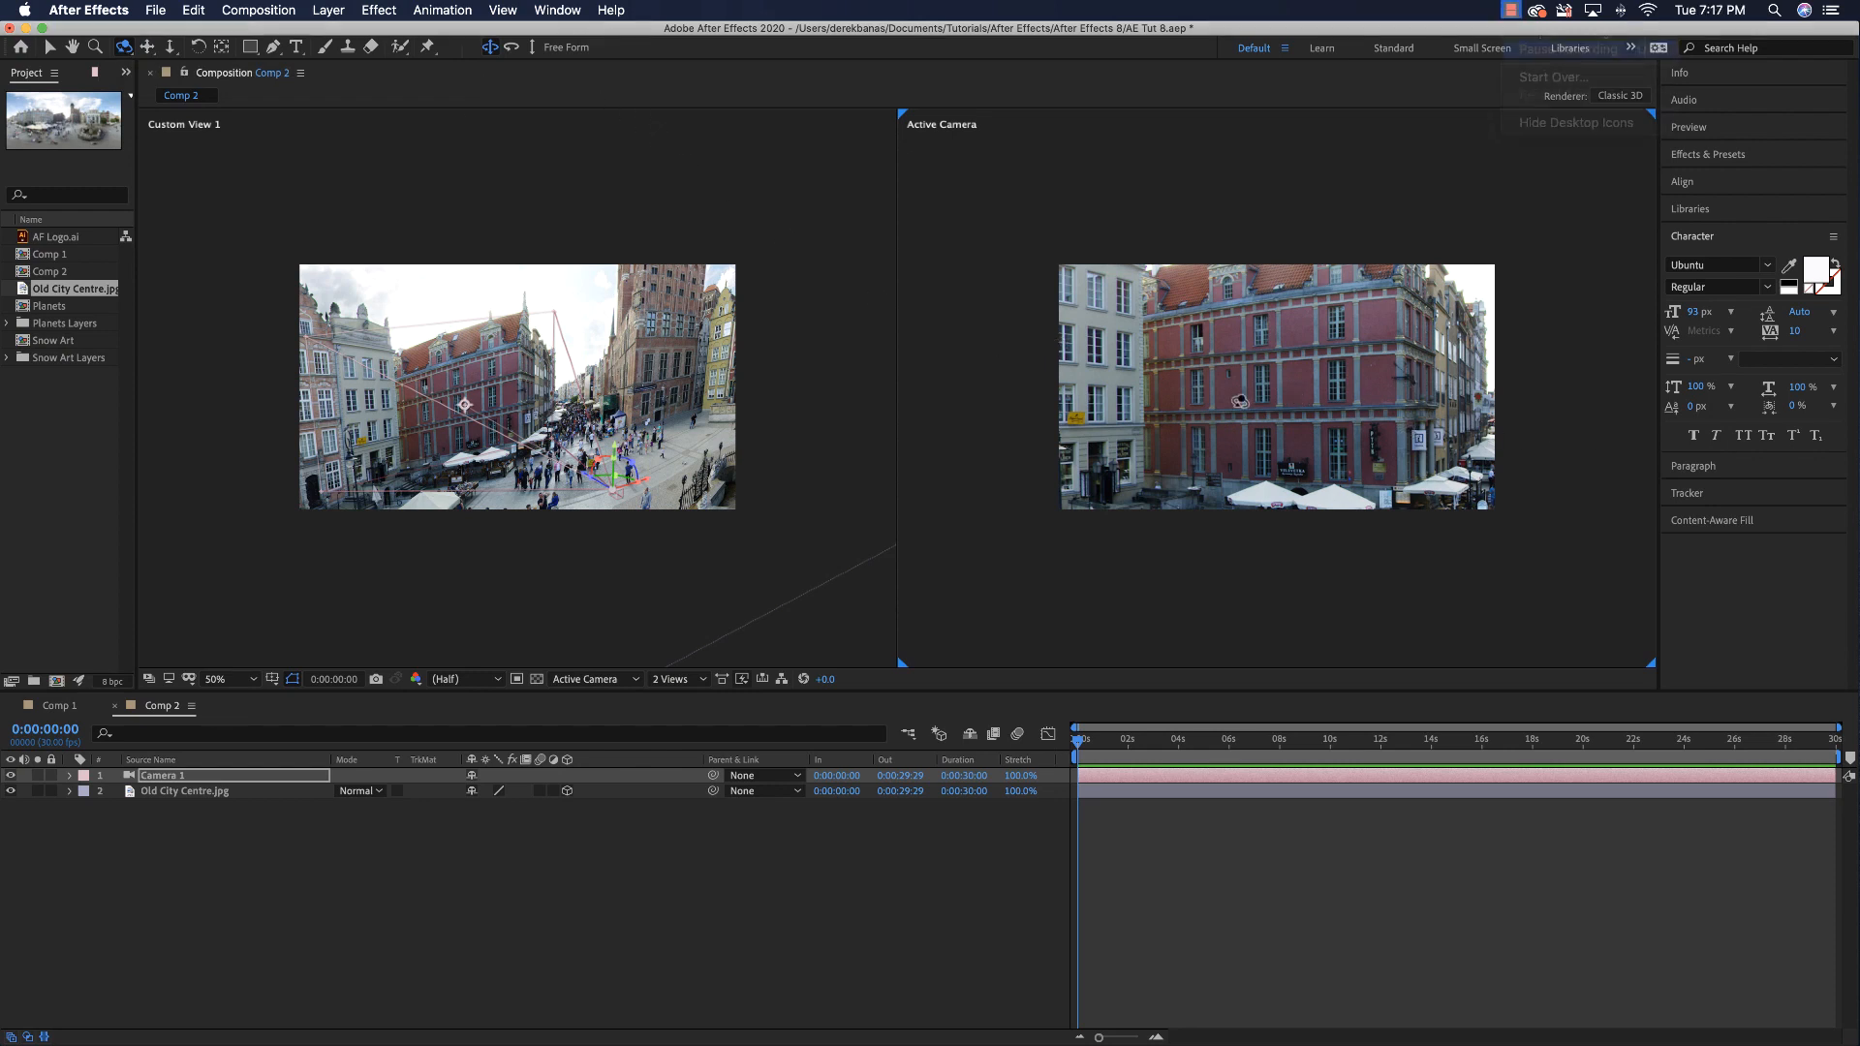
{"action": "scroll", "coordinate": [1243, 401], "scroll_direction": "up", "scroll_amount": 5}
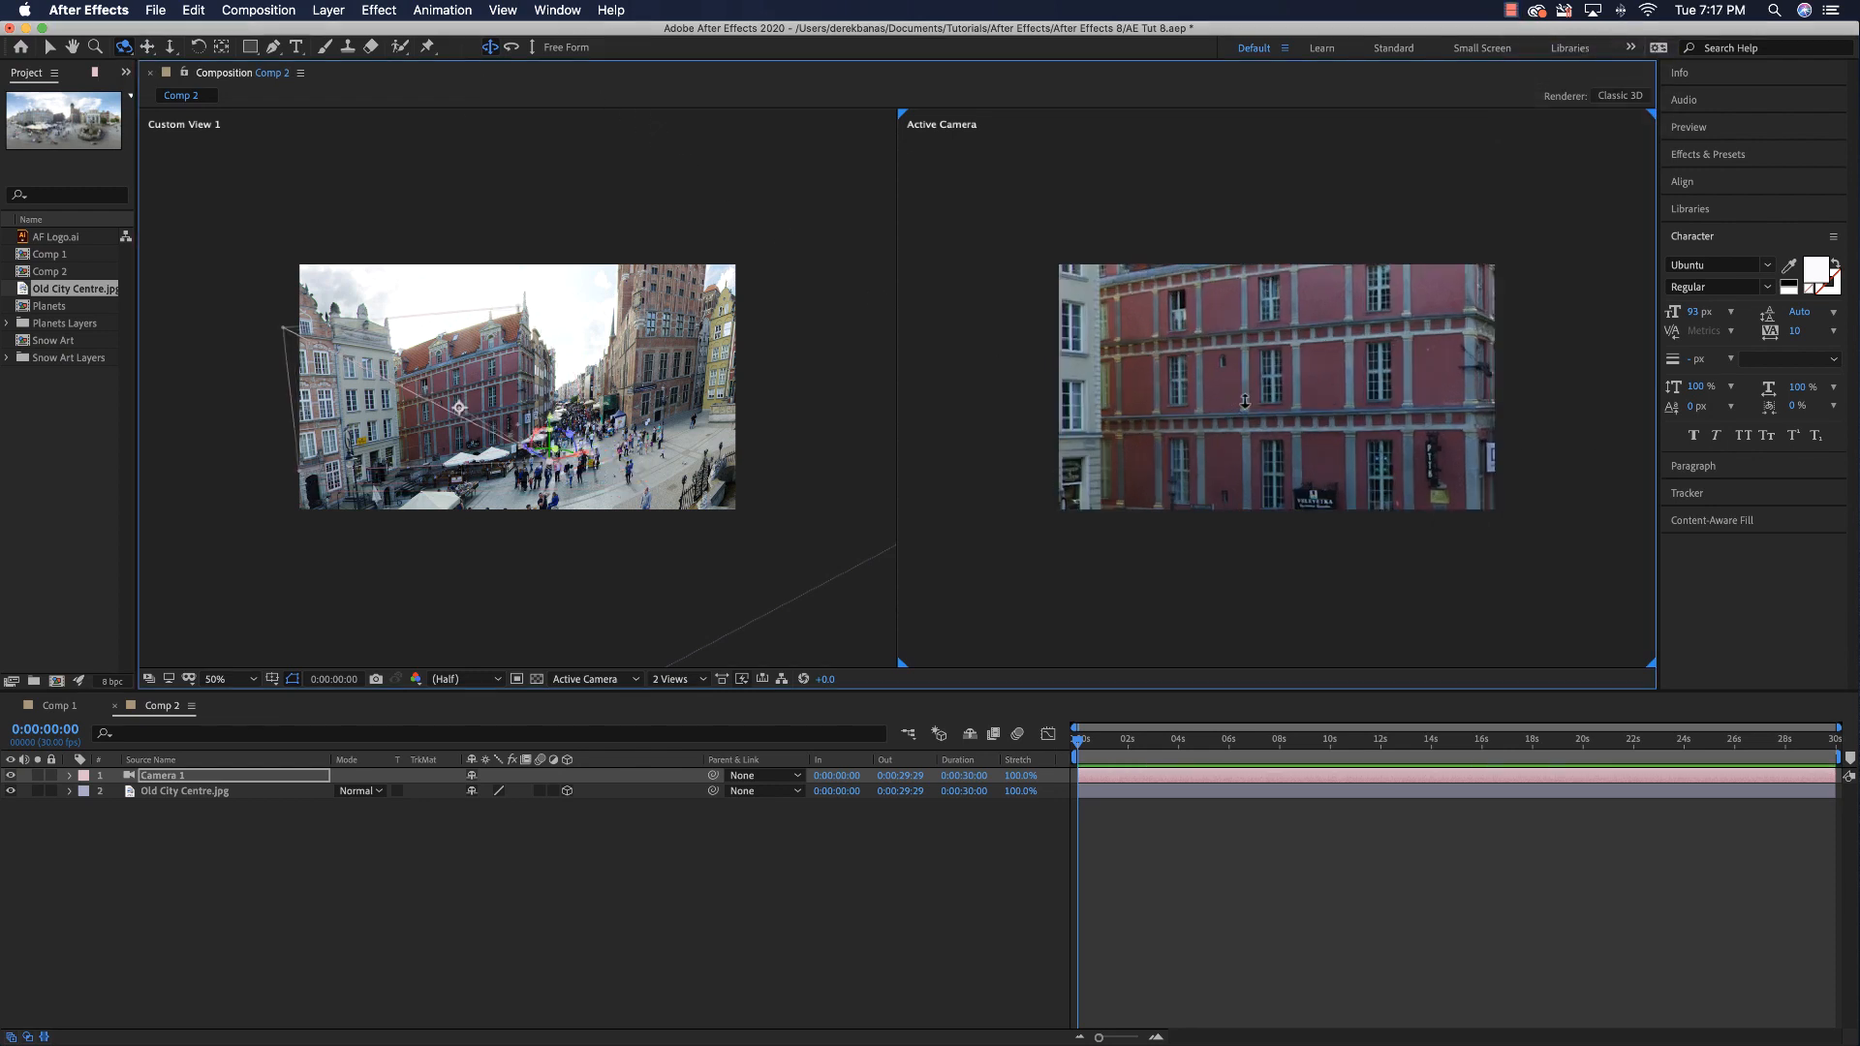
{"action": "scroll", "coordinate": [1245, 401], "scroll_direction": "down", "scroll_amount": 8}
{"action": "scroll", "coordinate": [1245, 401], "scroll_direction": "down", "scroll_amount": 10}
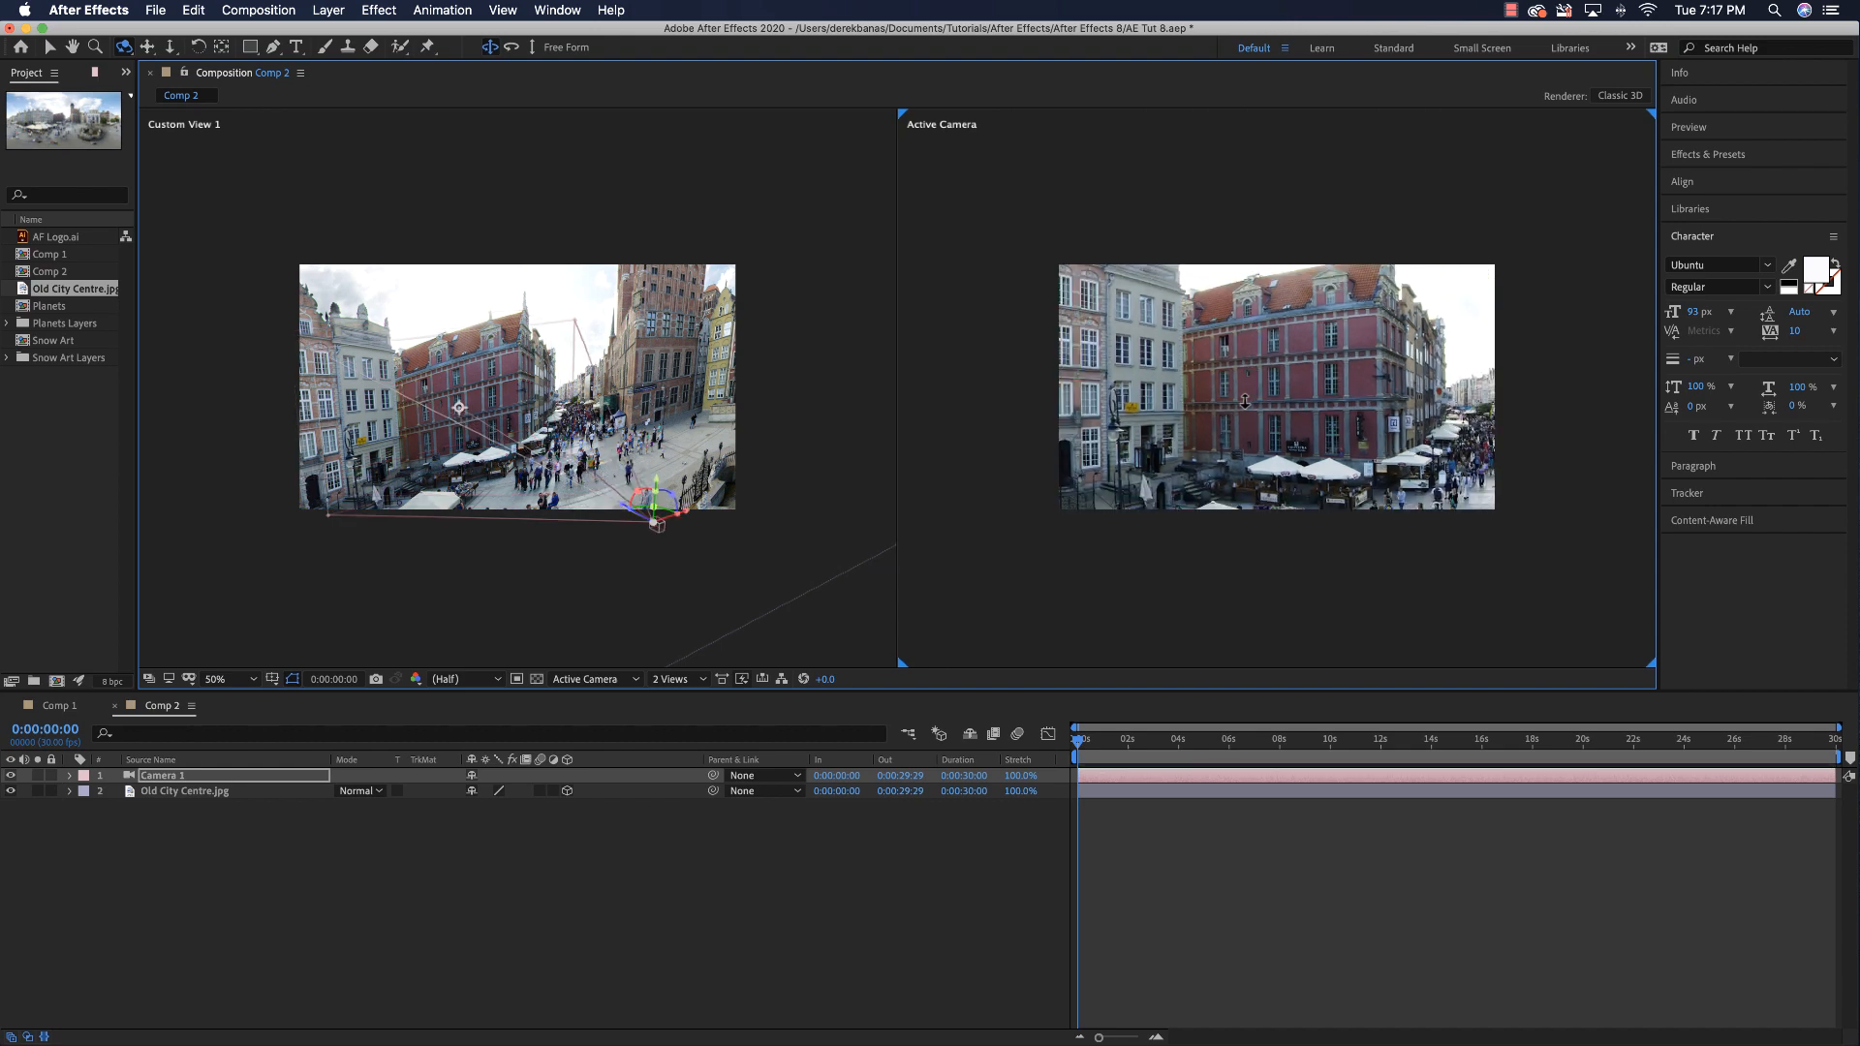
{"action": "scroll", "coordinate": [1245, 401], "scroll_direction": "down", "scroll_amount": 4}
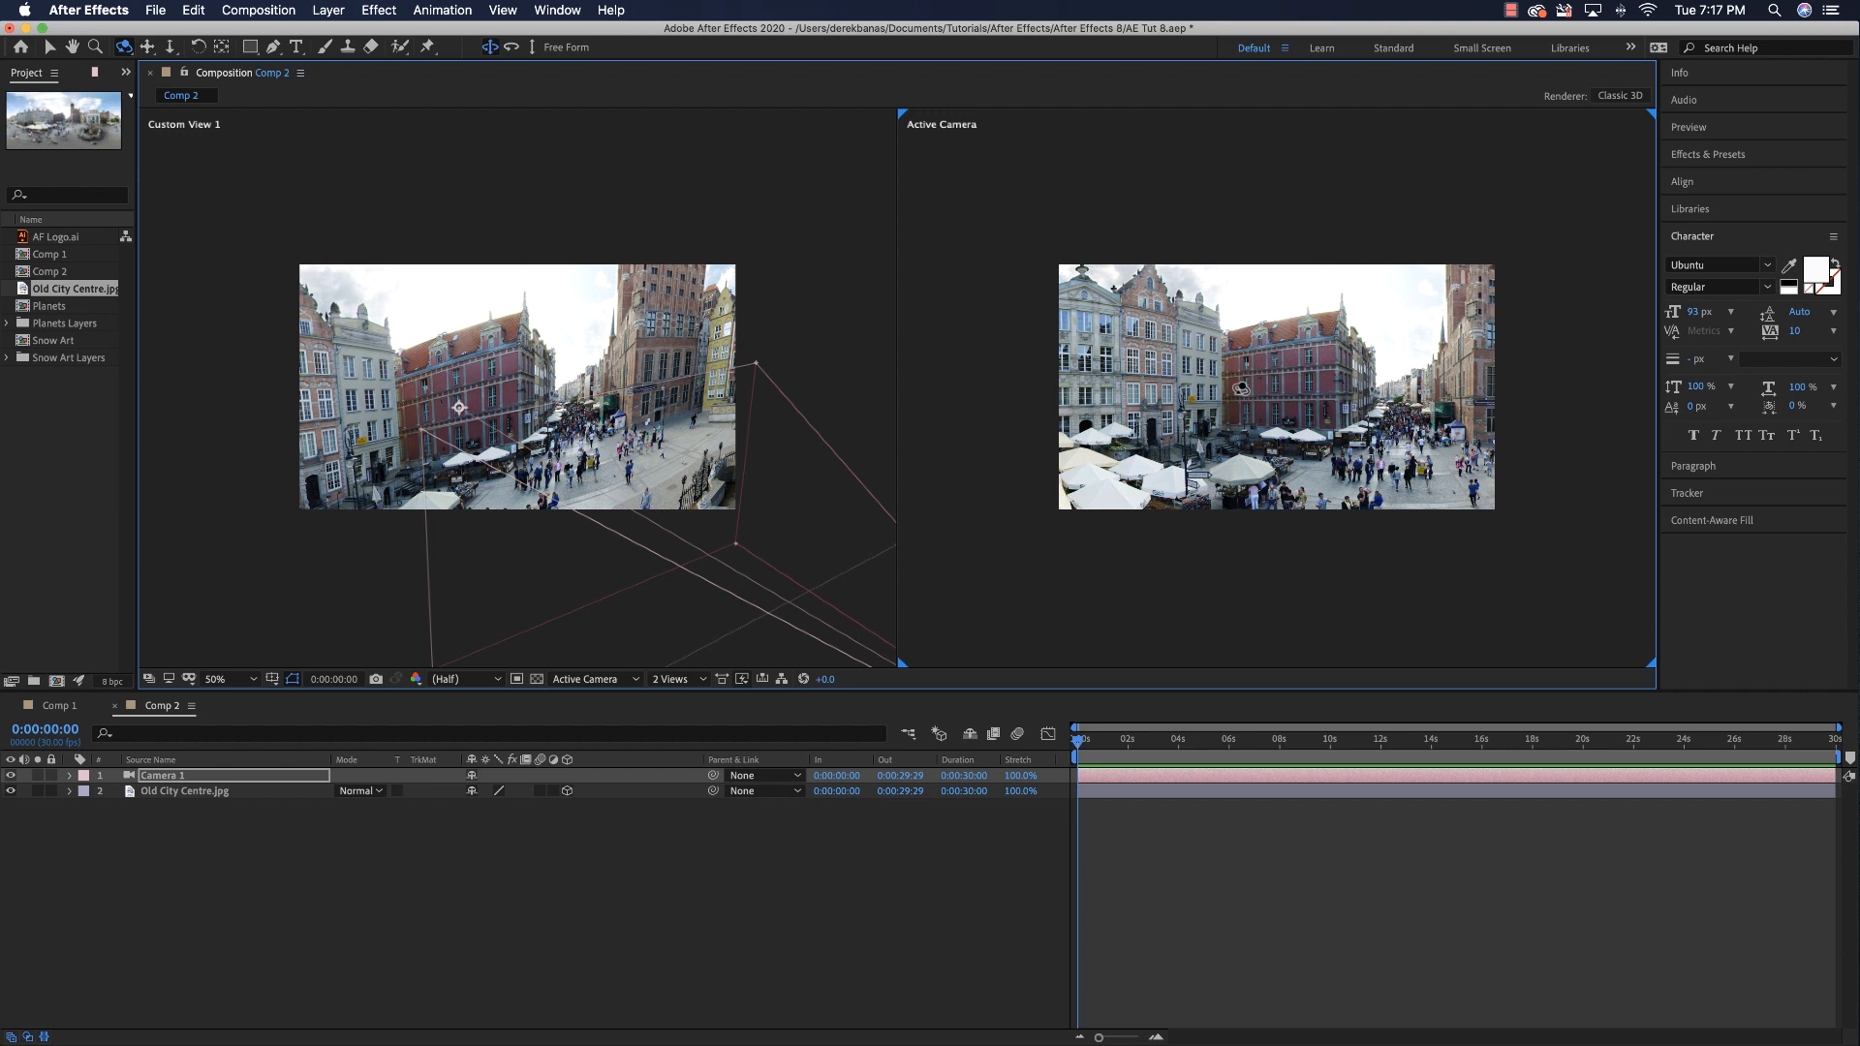
{"action": "scroll", "coordinate": [1243, 389], "scroll_direction": "down", "scroll_amount": 3}
{"action": "scroll", "coordinate": [1243, 389], "scroll_direction": "down", "scroll_amount": 6}
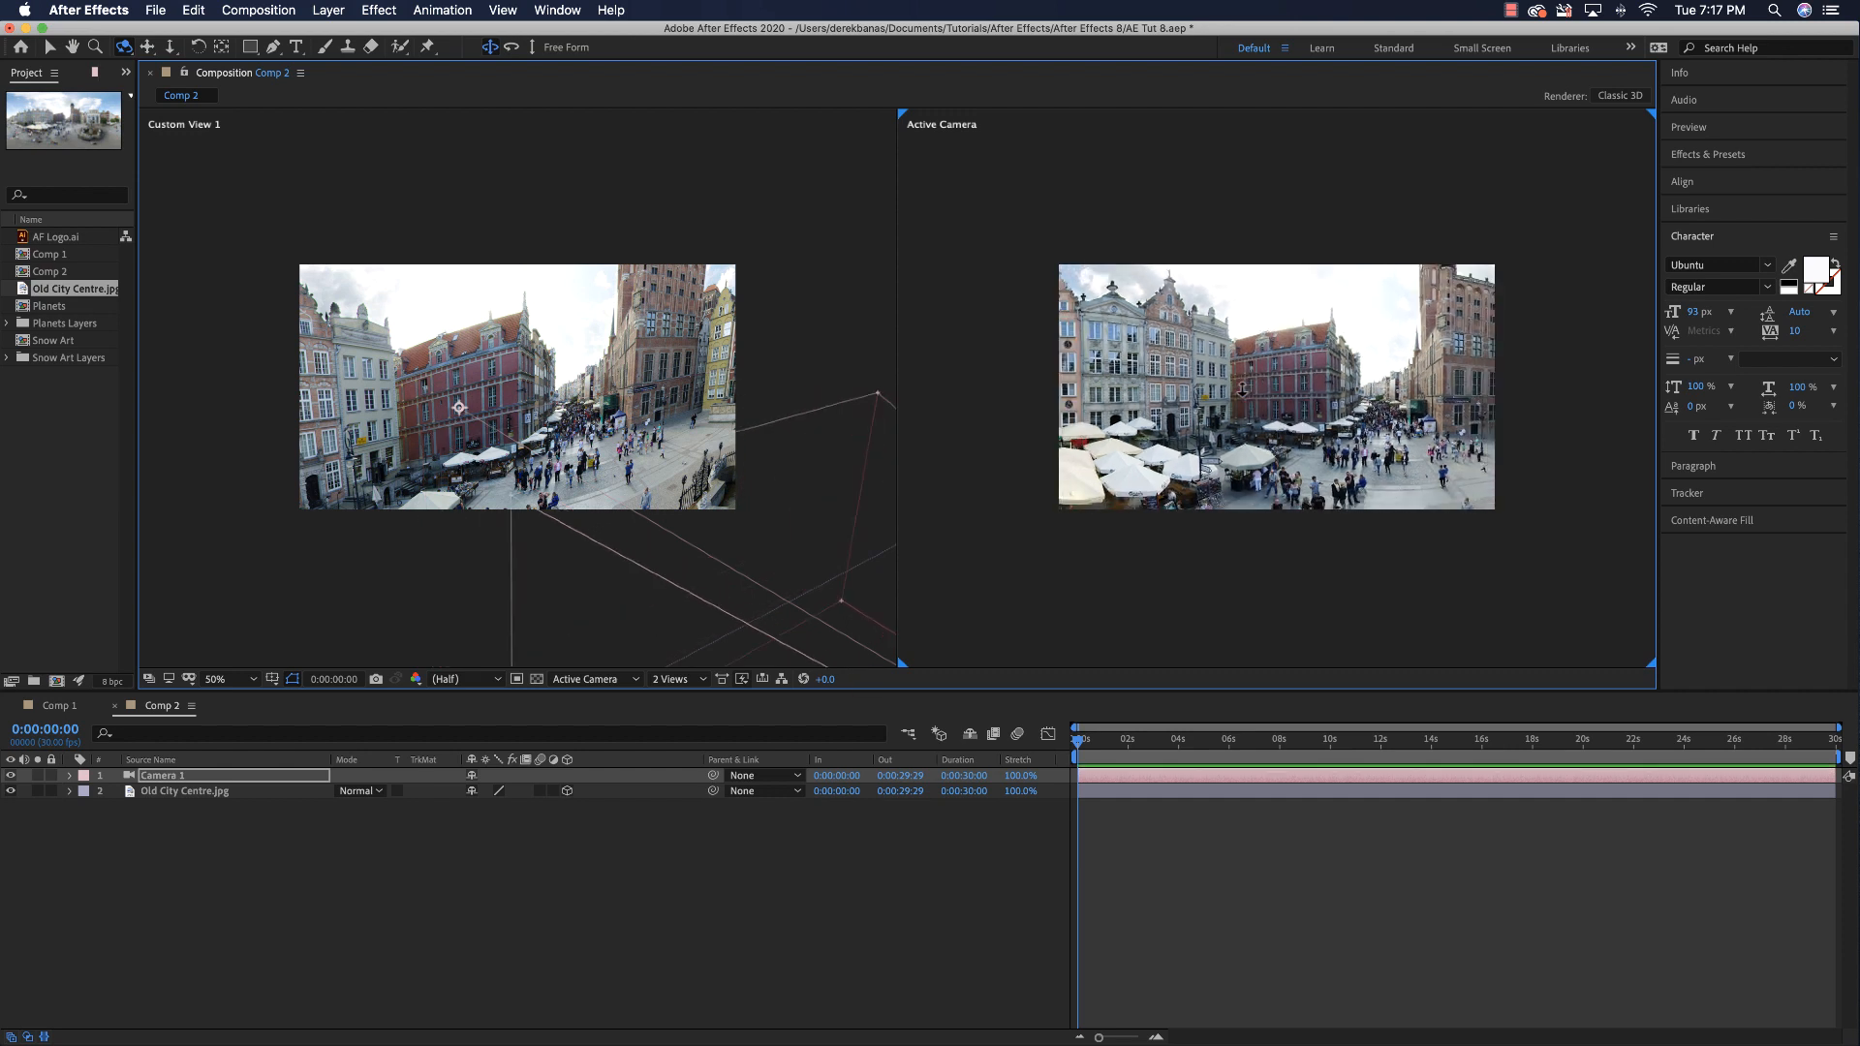
{"action": "scroll", "coordinate": [1244, 389], "scroll_direction": "down", "scroll_amount": 6}
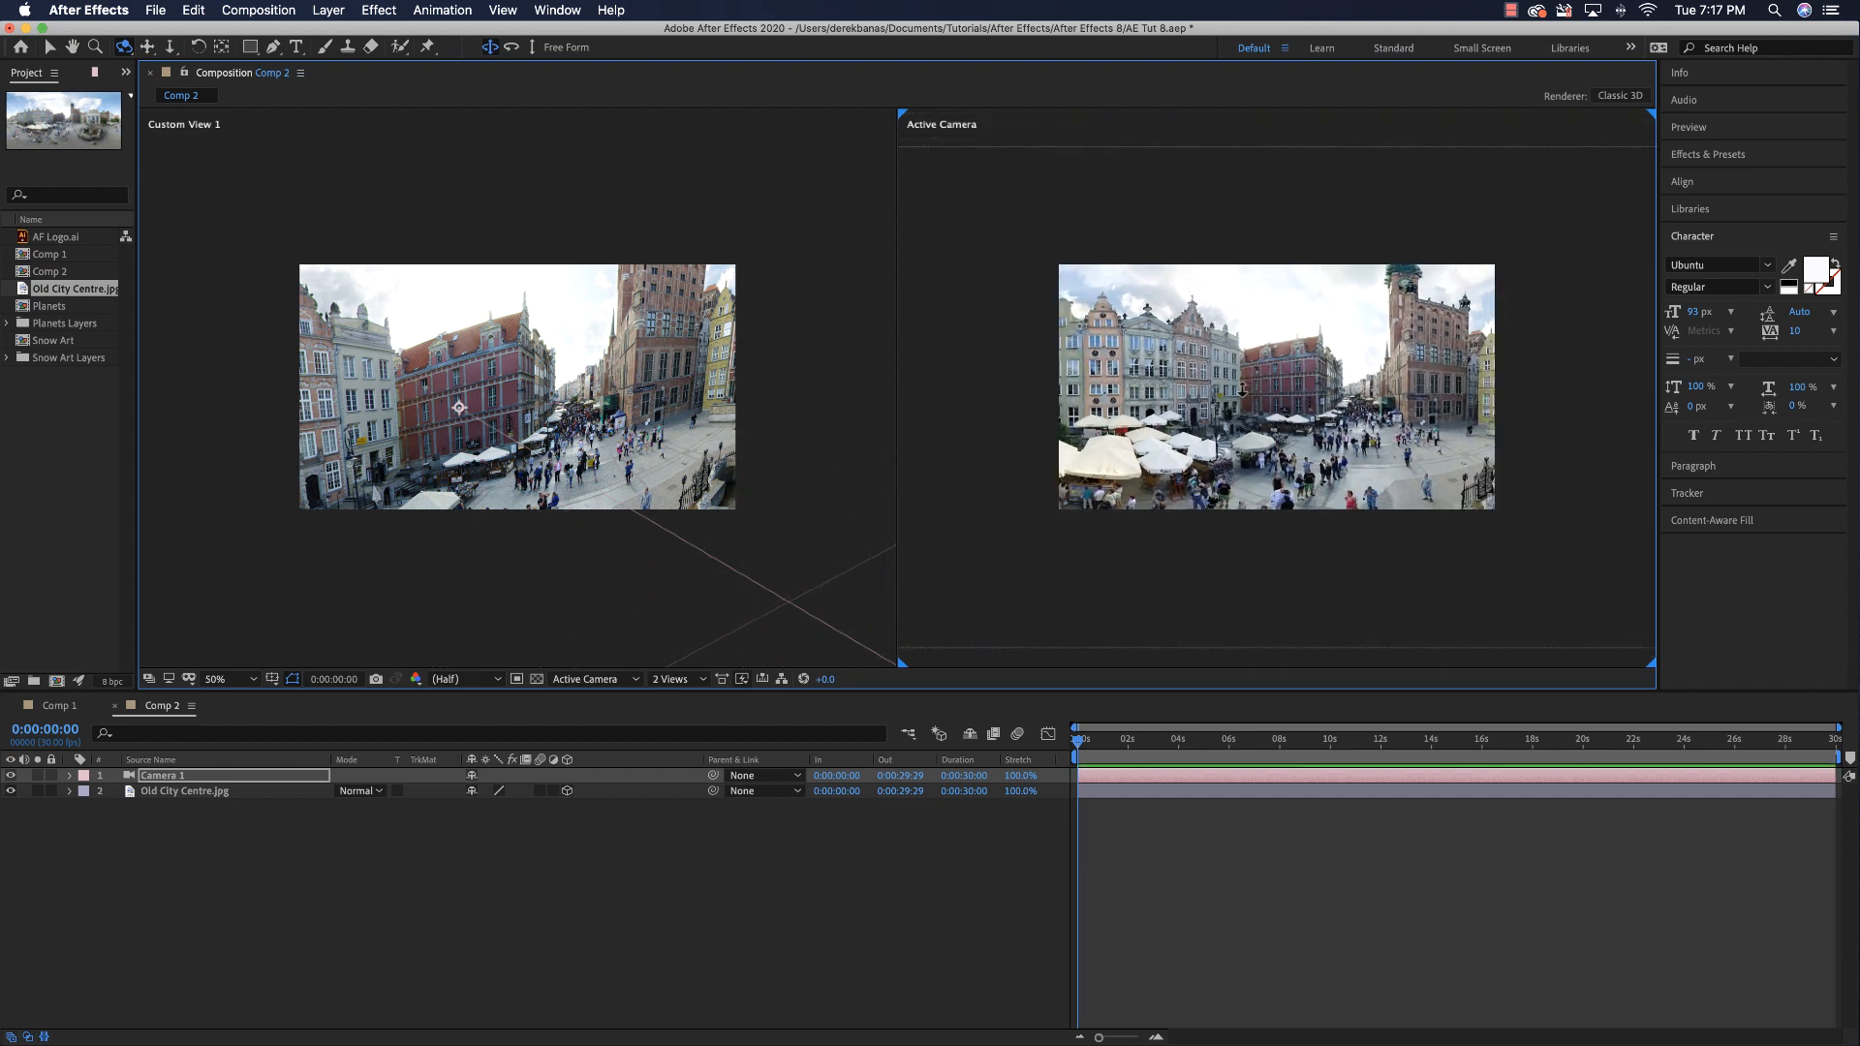
{"action": "scroll", "coordinate": [1243, 390], "scroll_direction": "down", "scroll_amount": 6}
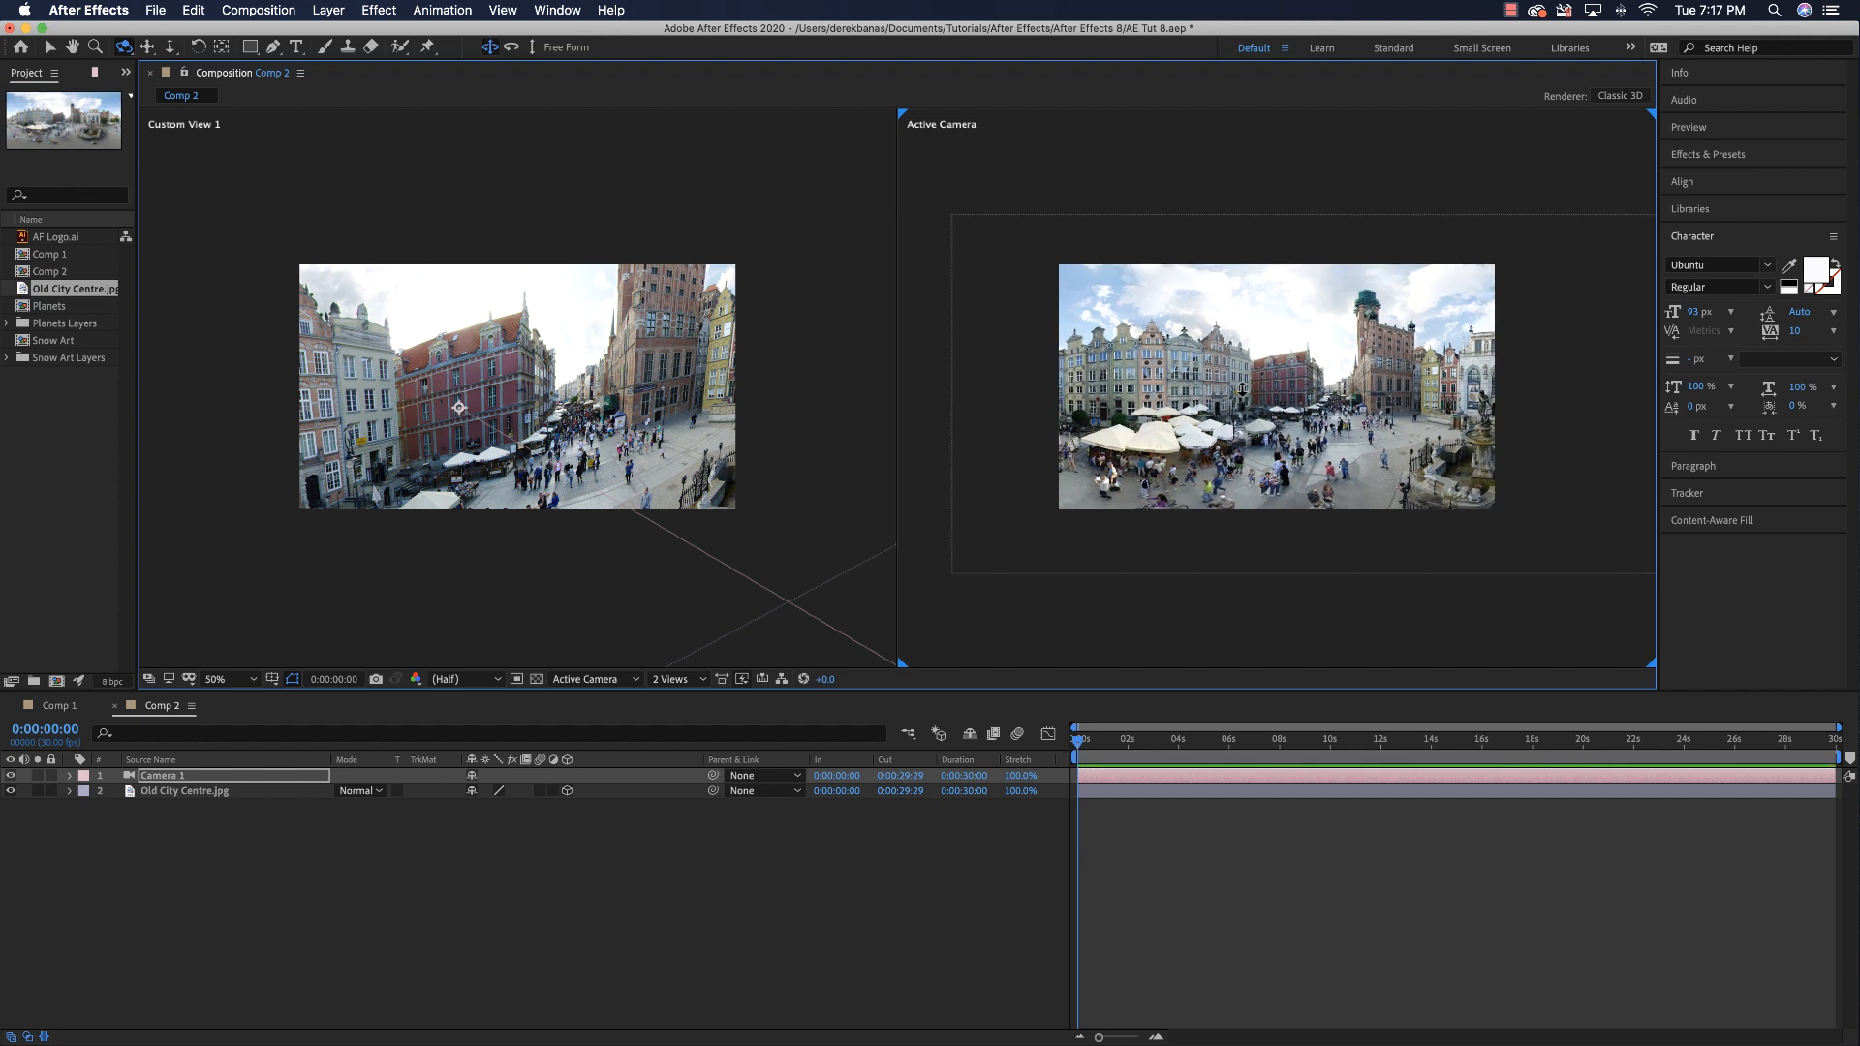
{"action": "scroll", "coordinate": [1243, 389], "scroll_direction": "down", "scroll_amount": 6}
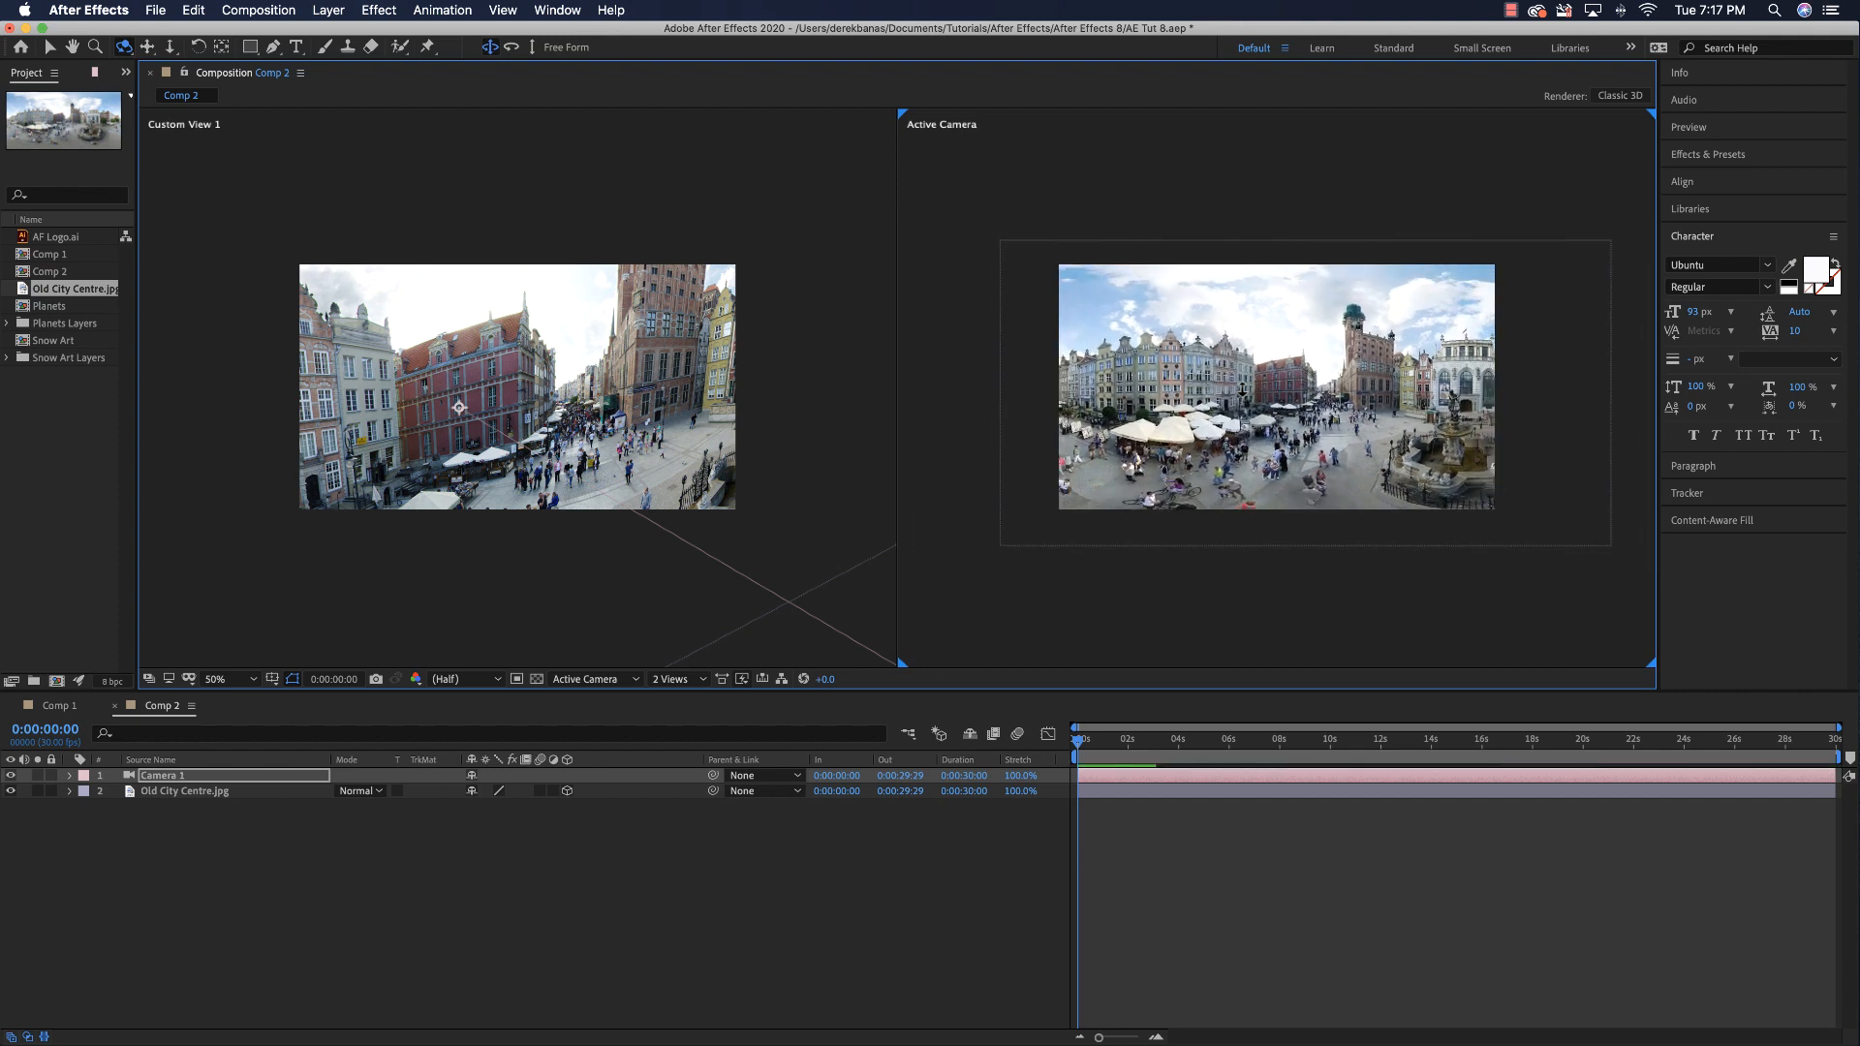
{"action": "scroll", "coordinate": [1244, 390], "scroll_direction": "down", "scroll_amount": 3}
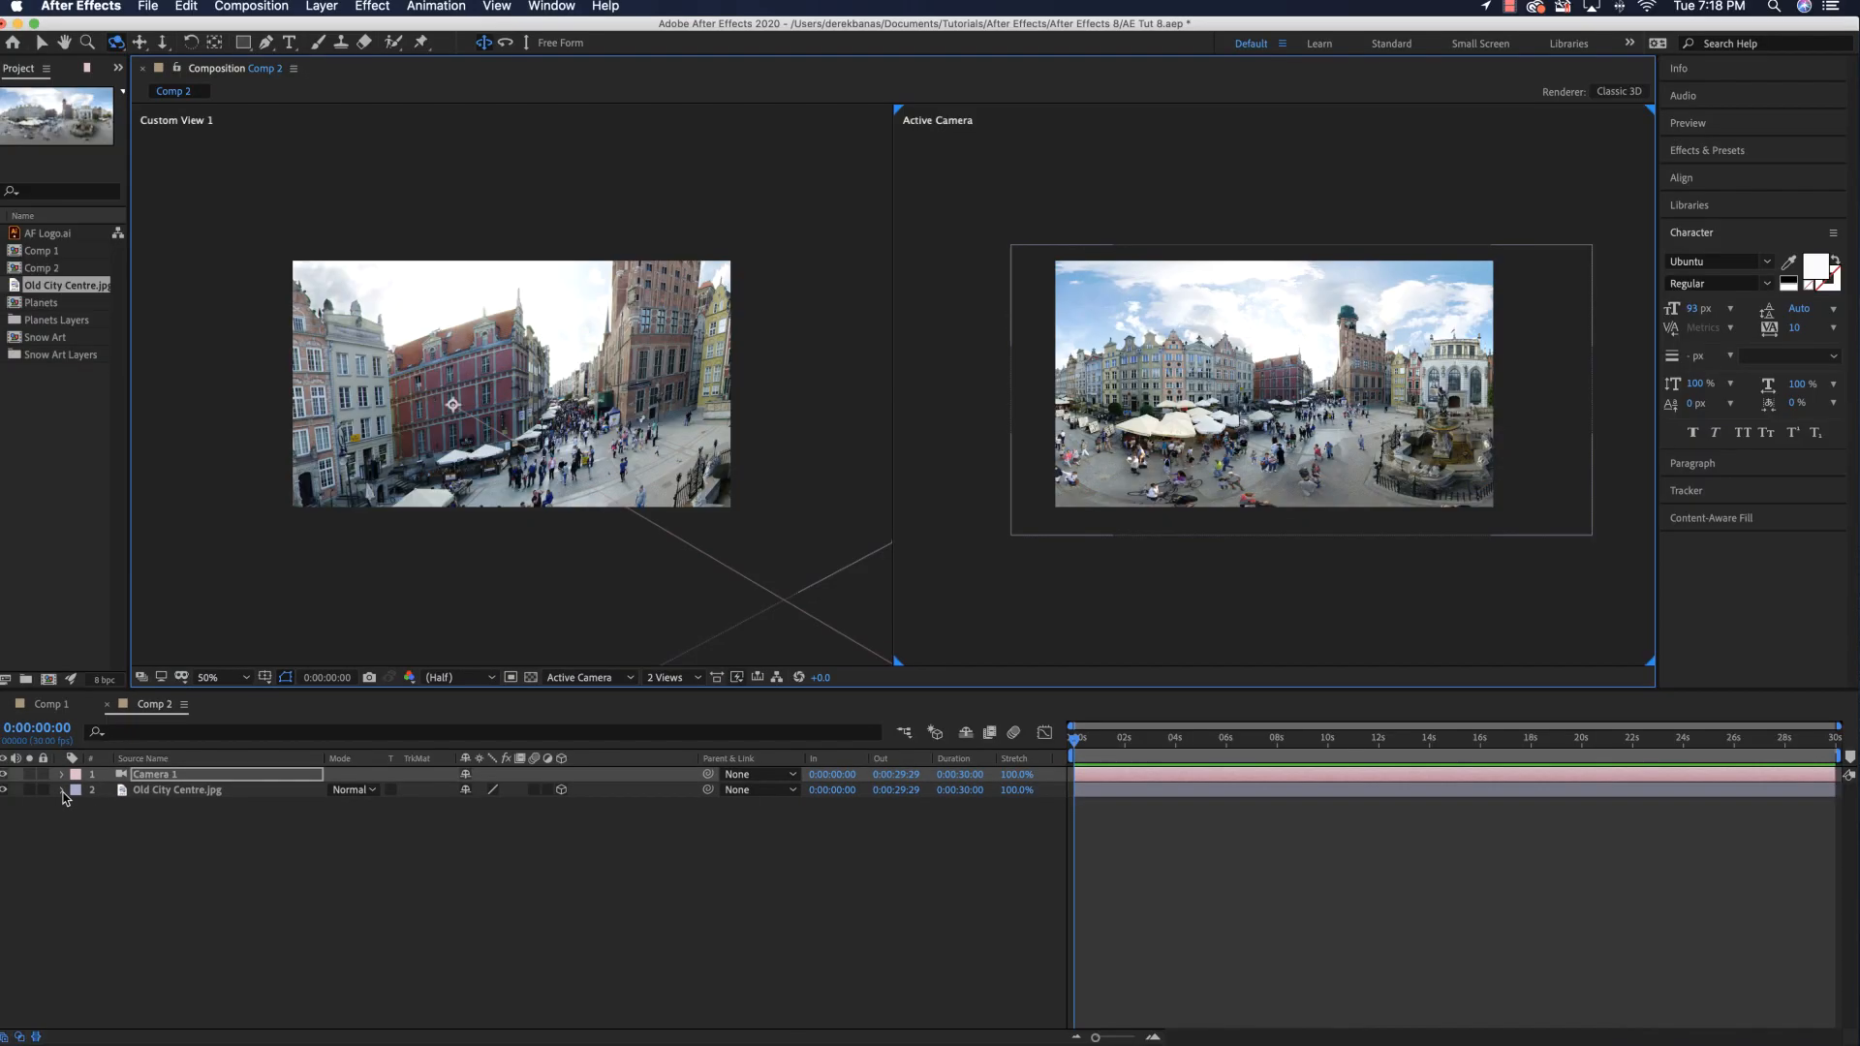
- Adjust Camera 1 slightly and set Position and Orientation keyframes for the Old City Centre.jpg layer at 0:00:00:00
{"action": "left_click", "coordinate": [63, 790]}
{"action": "left_click", "coordinate": [79, 807]}
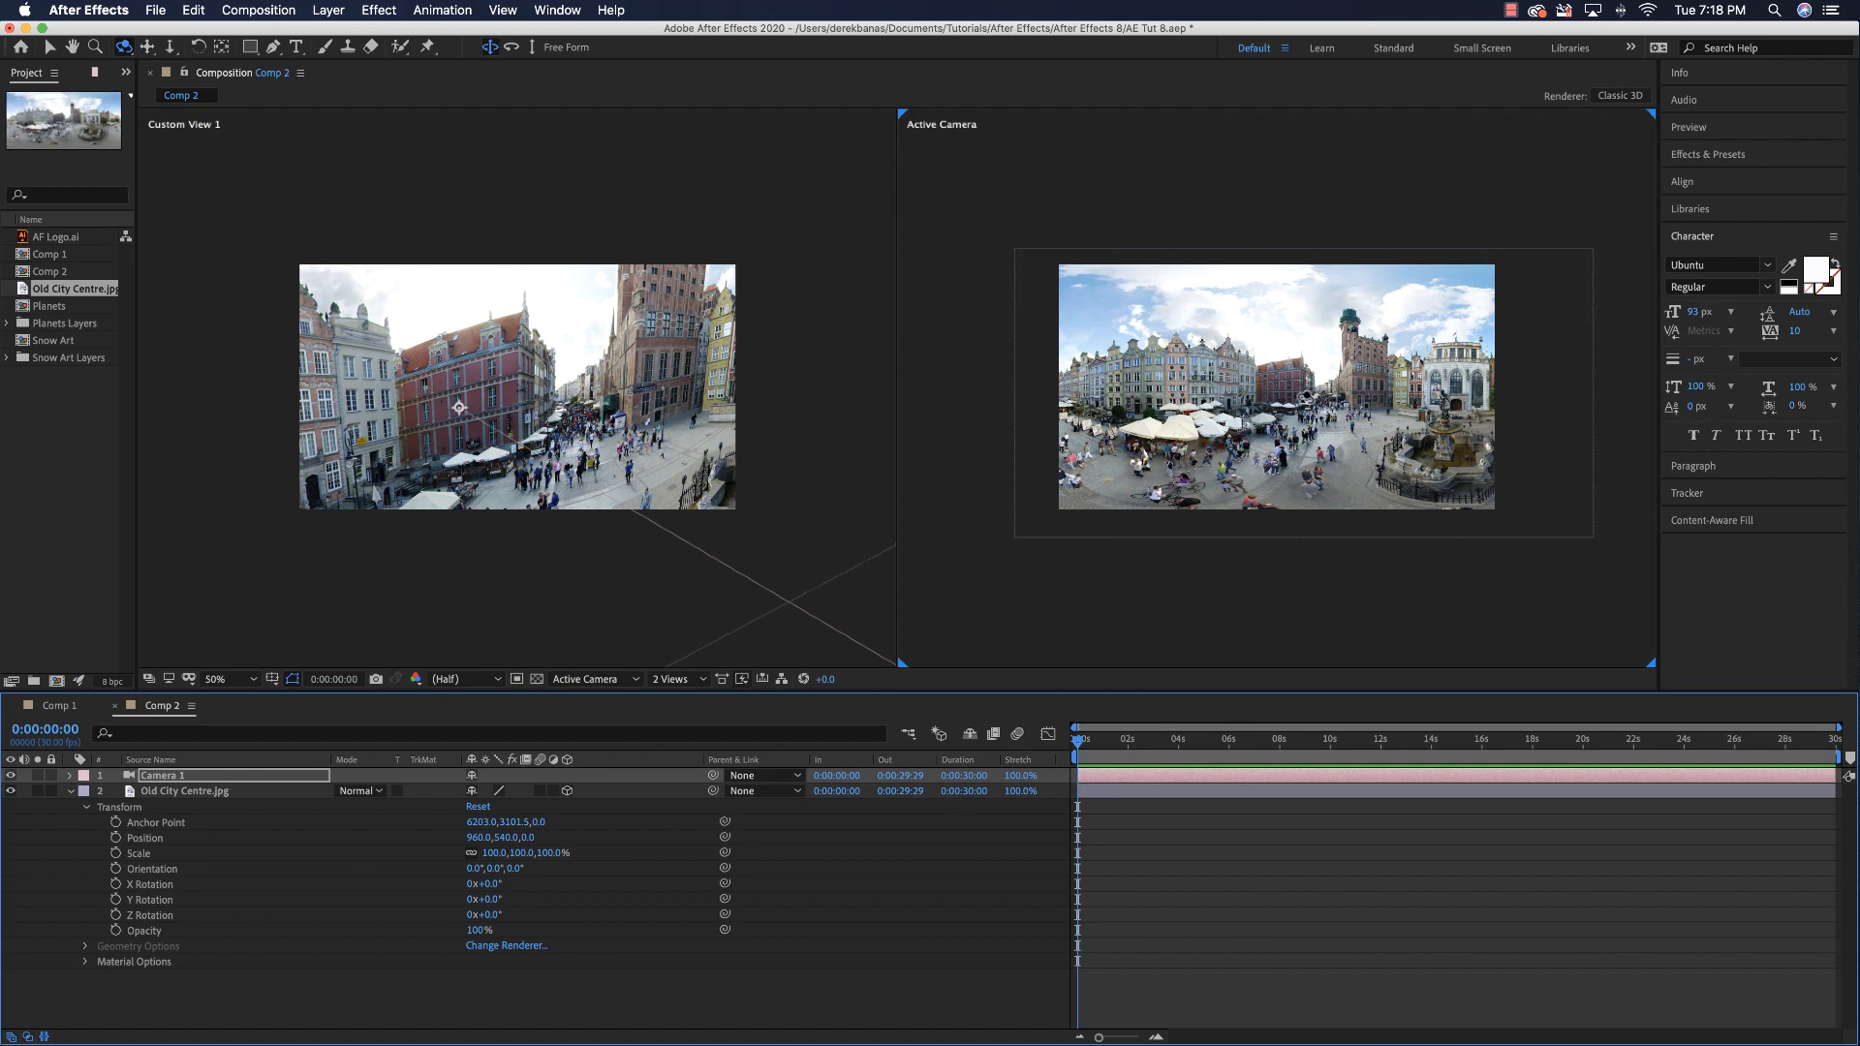
{"action": "left_click_drag", "start_coordinate": [1304, 396], "coordinate": [1306, 397]}
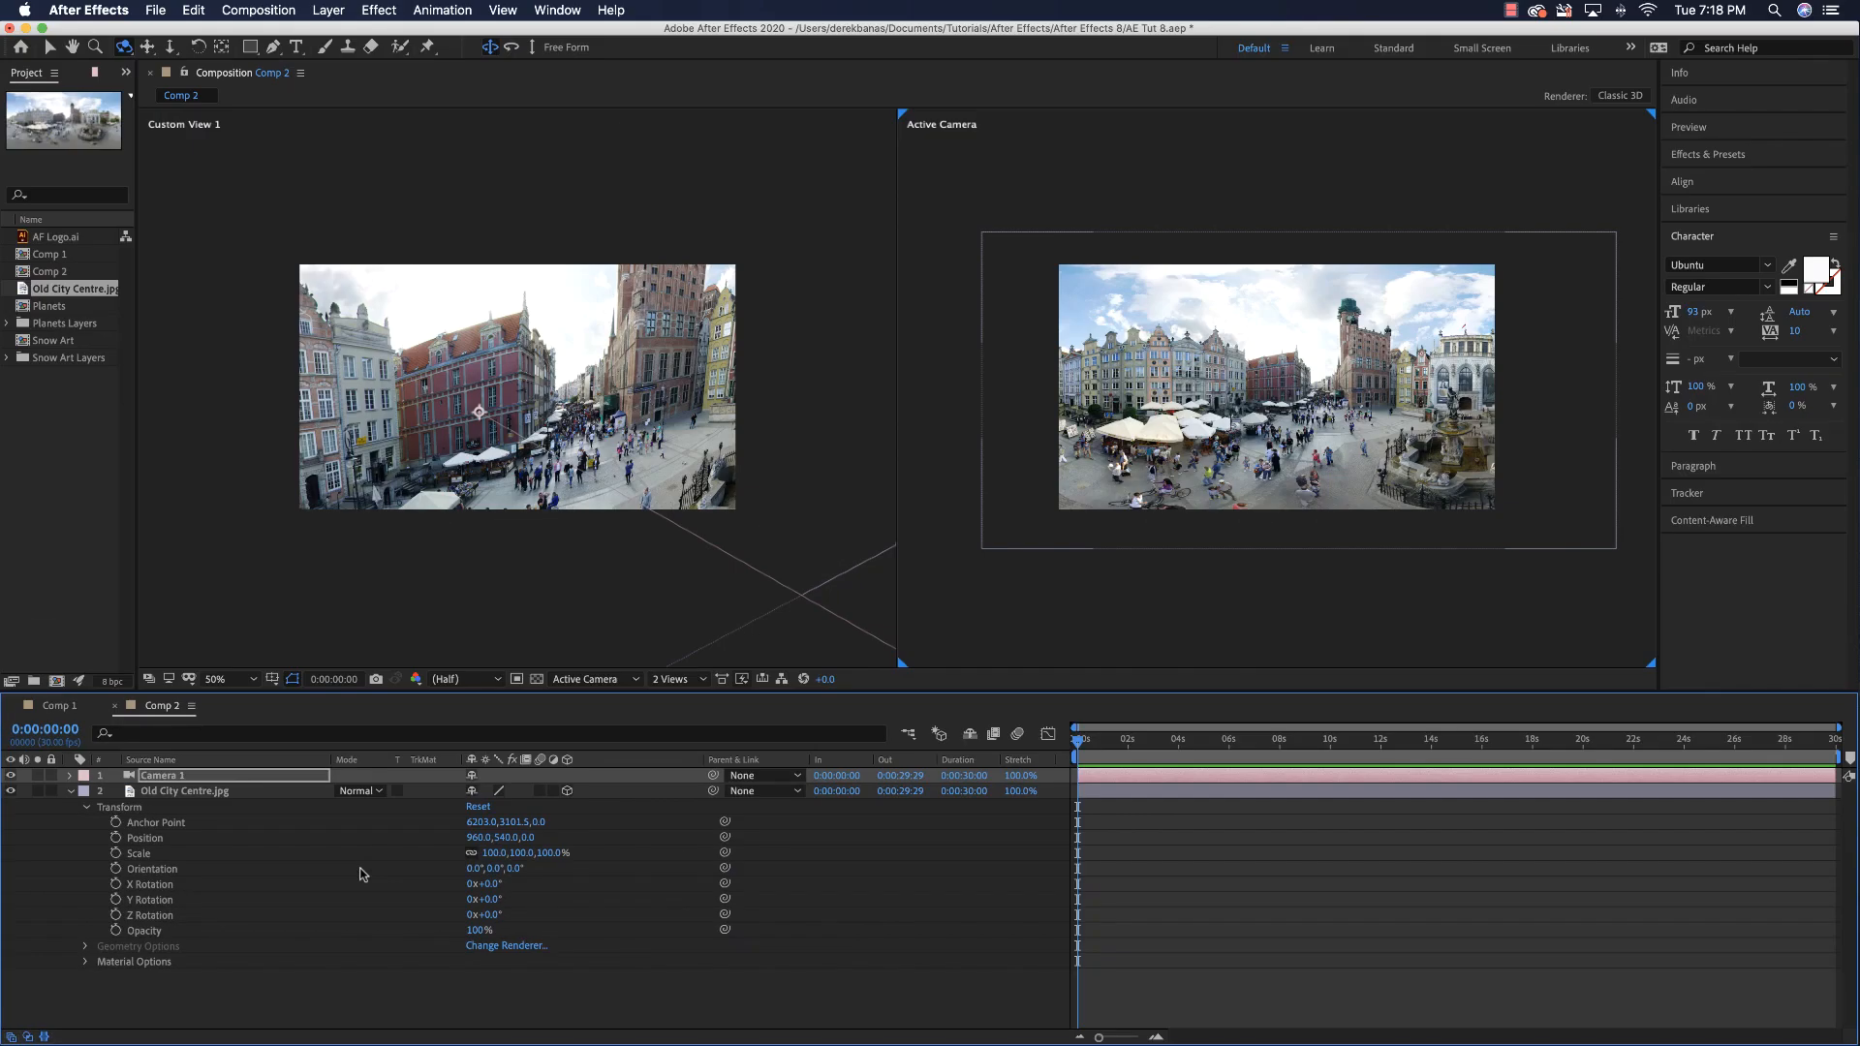
{"action": "left_click", "coordinate": [116, 839]}
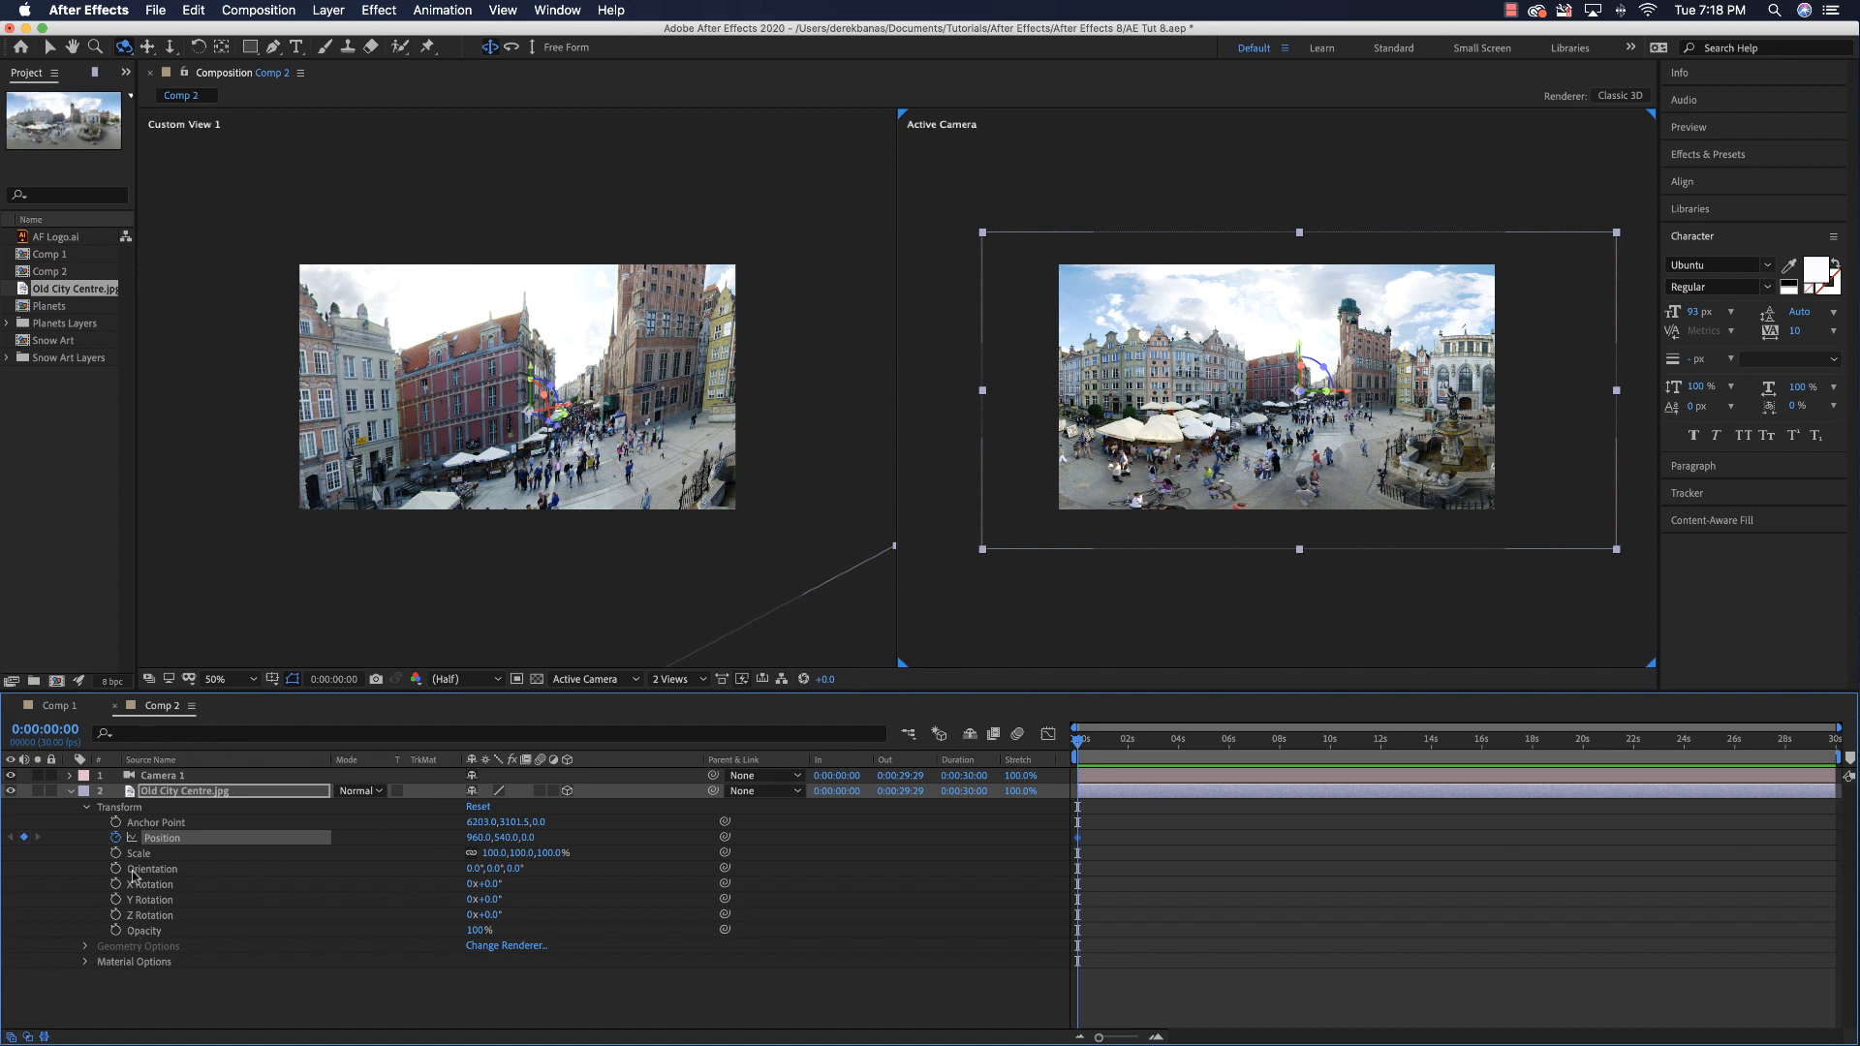
{"action": "left_click", "coordinate": [115, 869]}
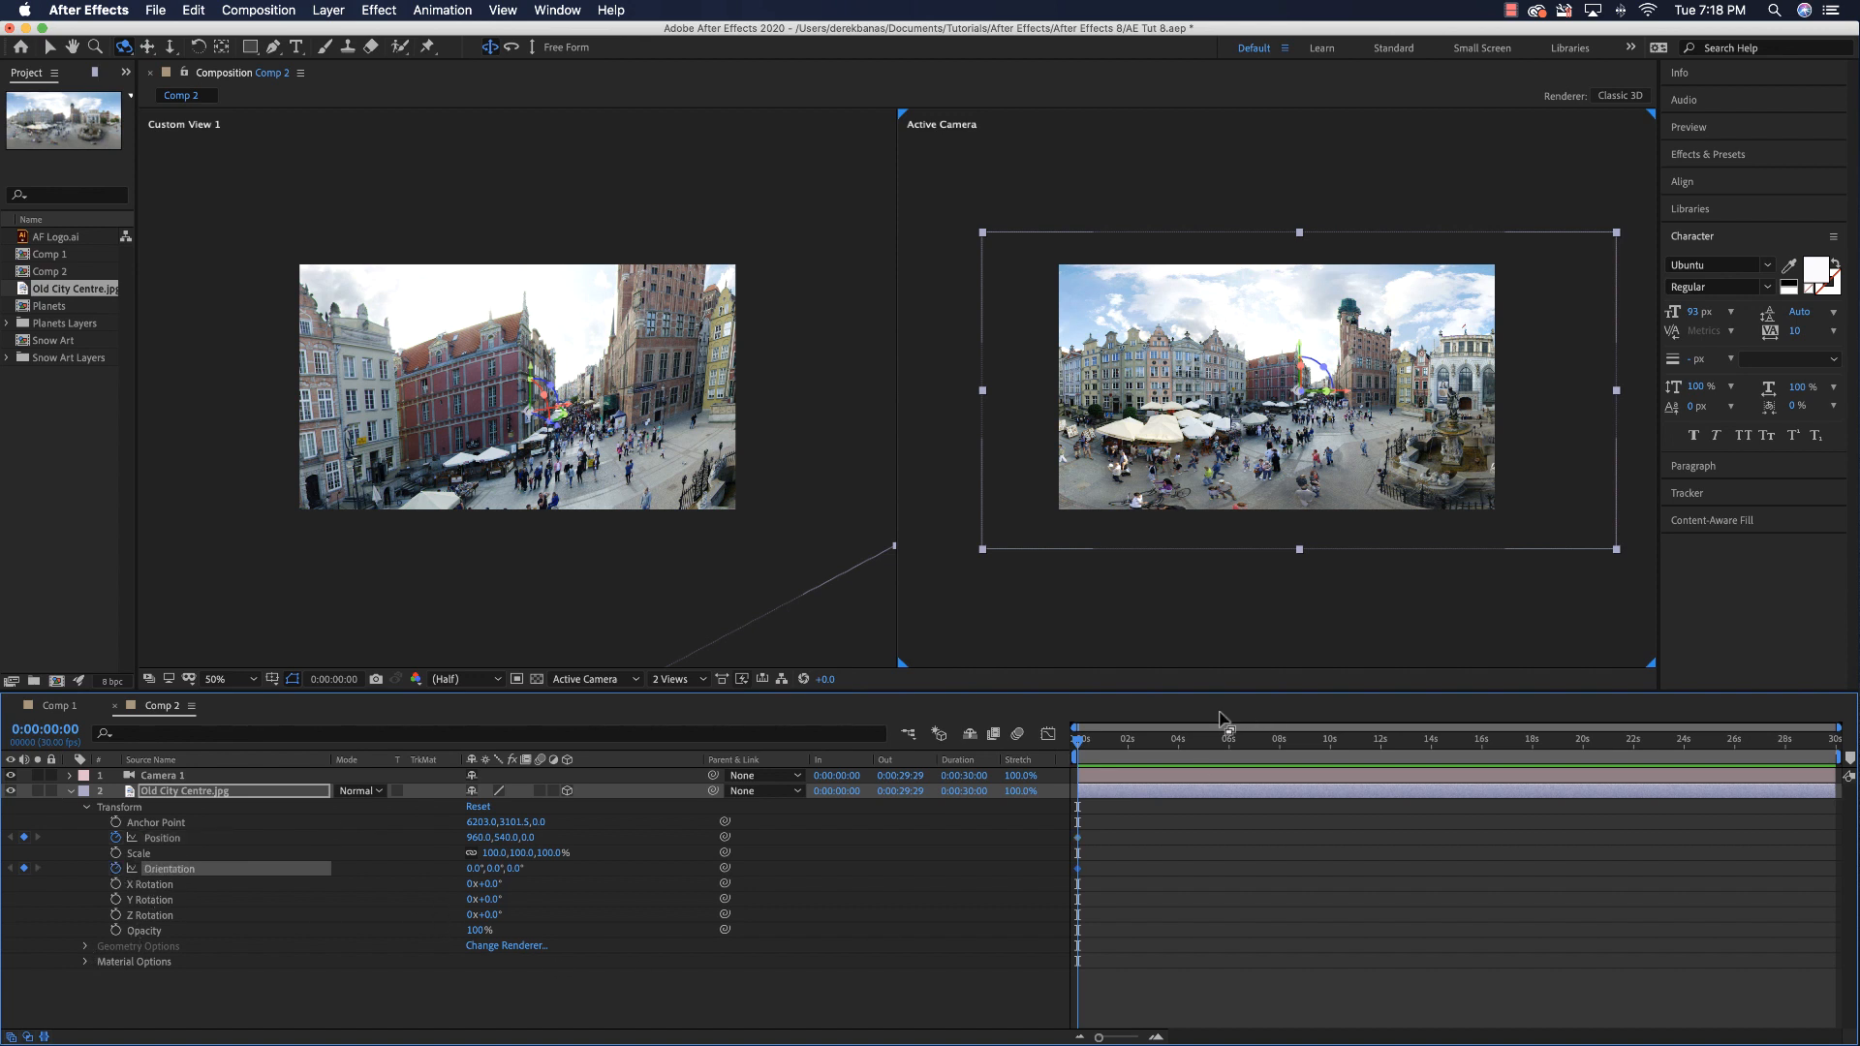
- At 0:00:02:29, move the Old City Centre.jpg layer along its X and Z axes to Position -48.0, 540.0, -3987.5
{"action": "left_click_drag", "start_coordinate": [1079, 743], "coordinate": [1153, 745]}
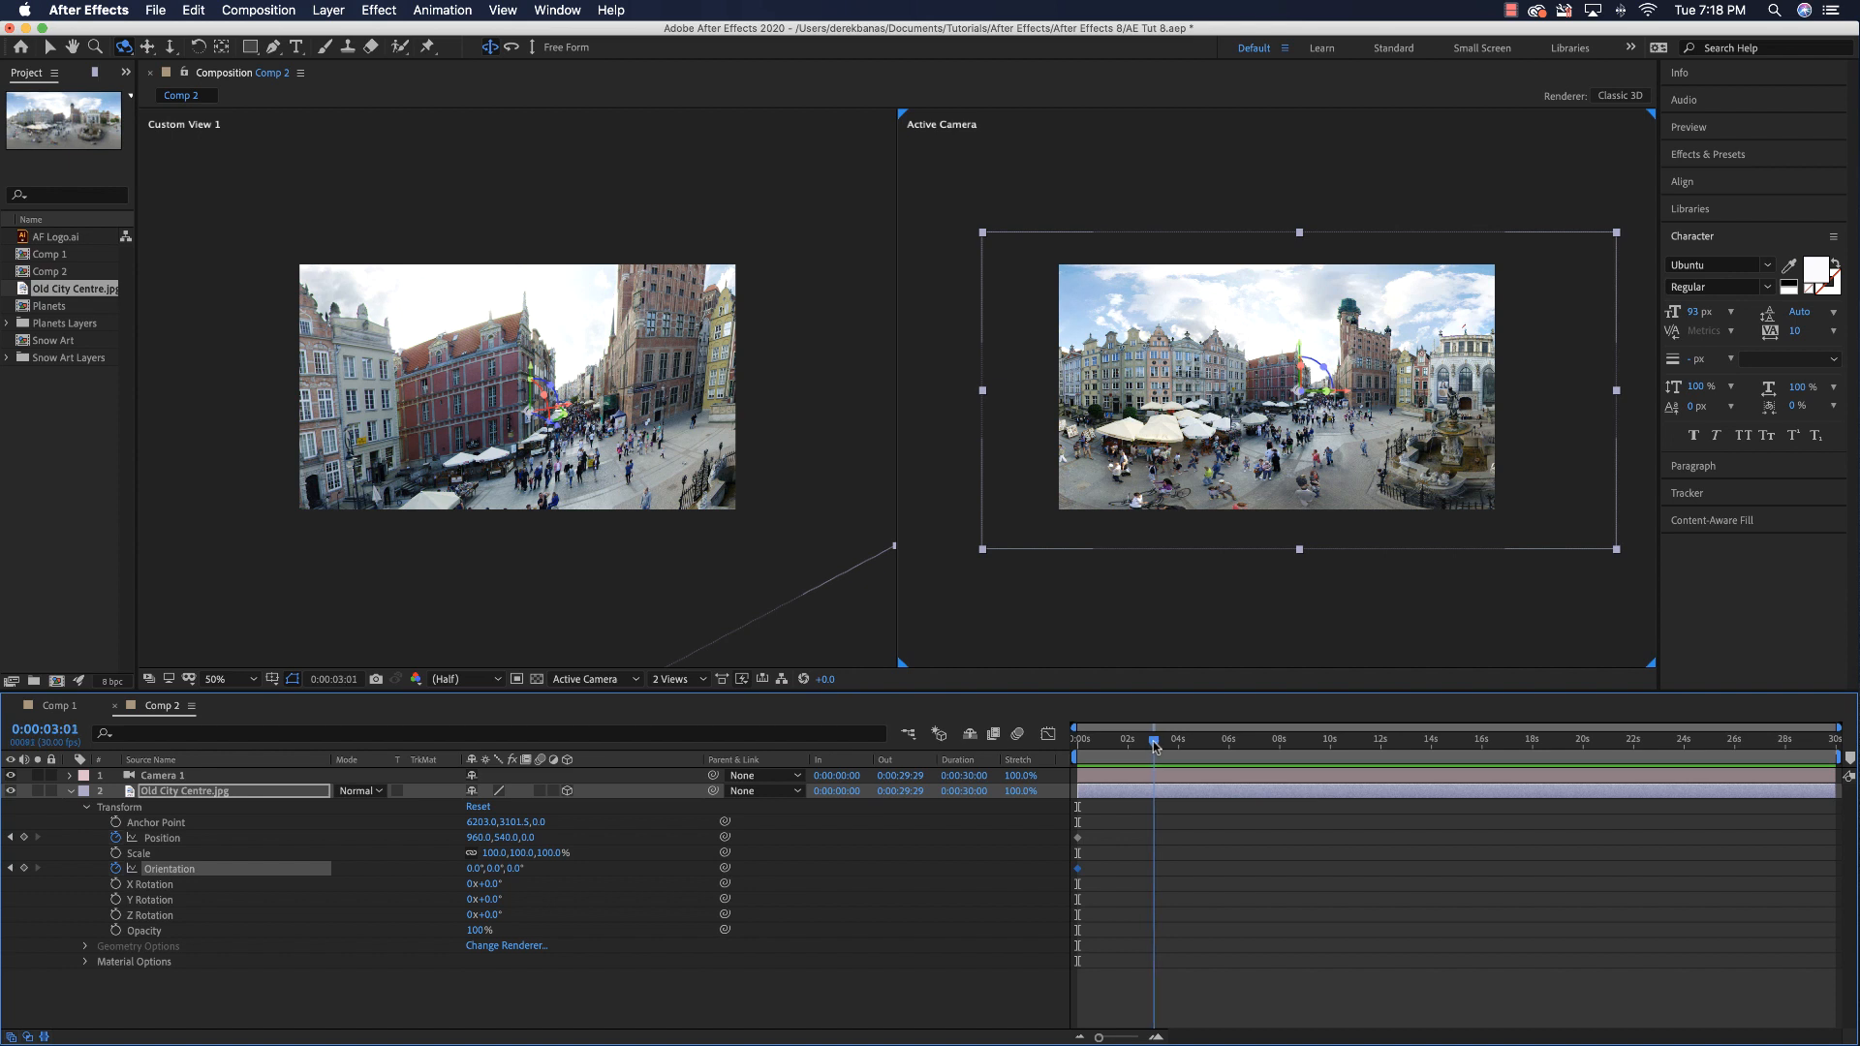
{"action": "left_click_drag", "start_coordinate": [1155, 746], "coordinate": [1152, 746]}
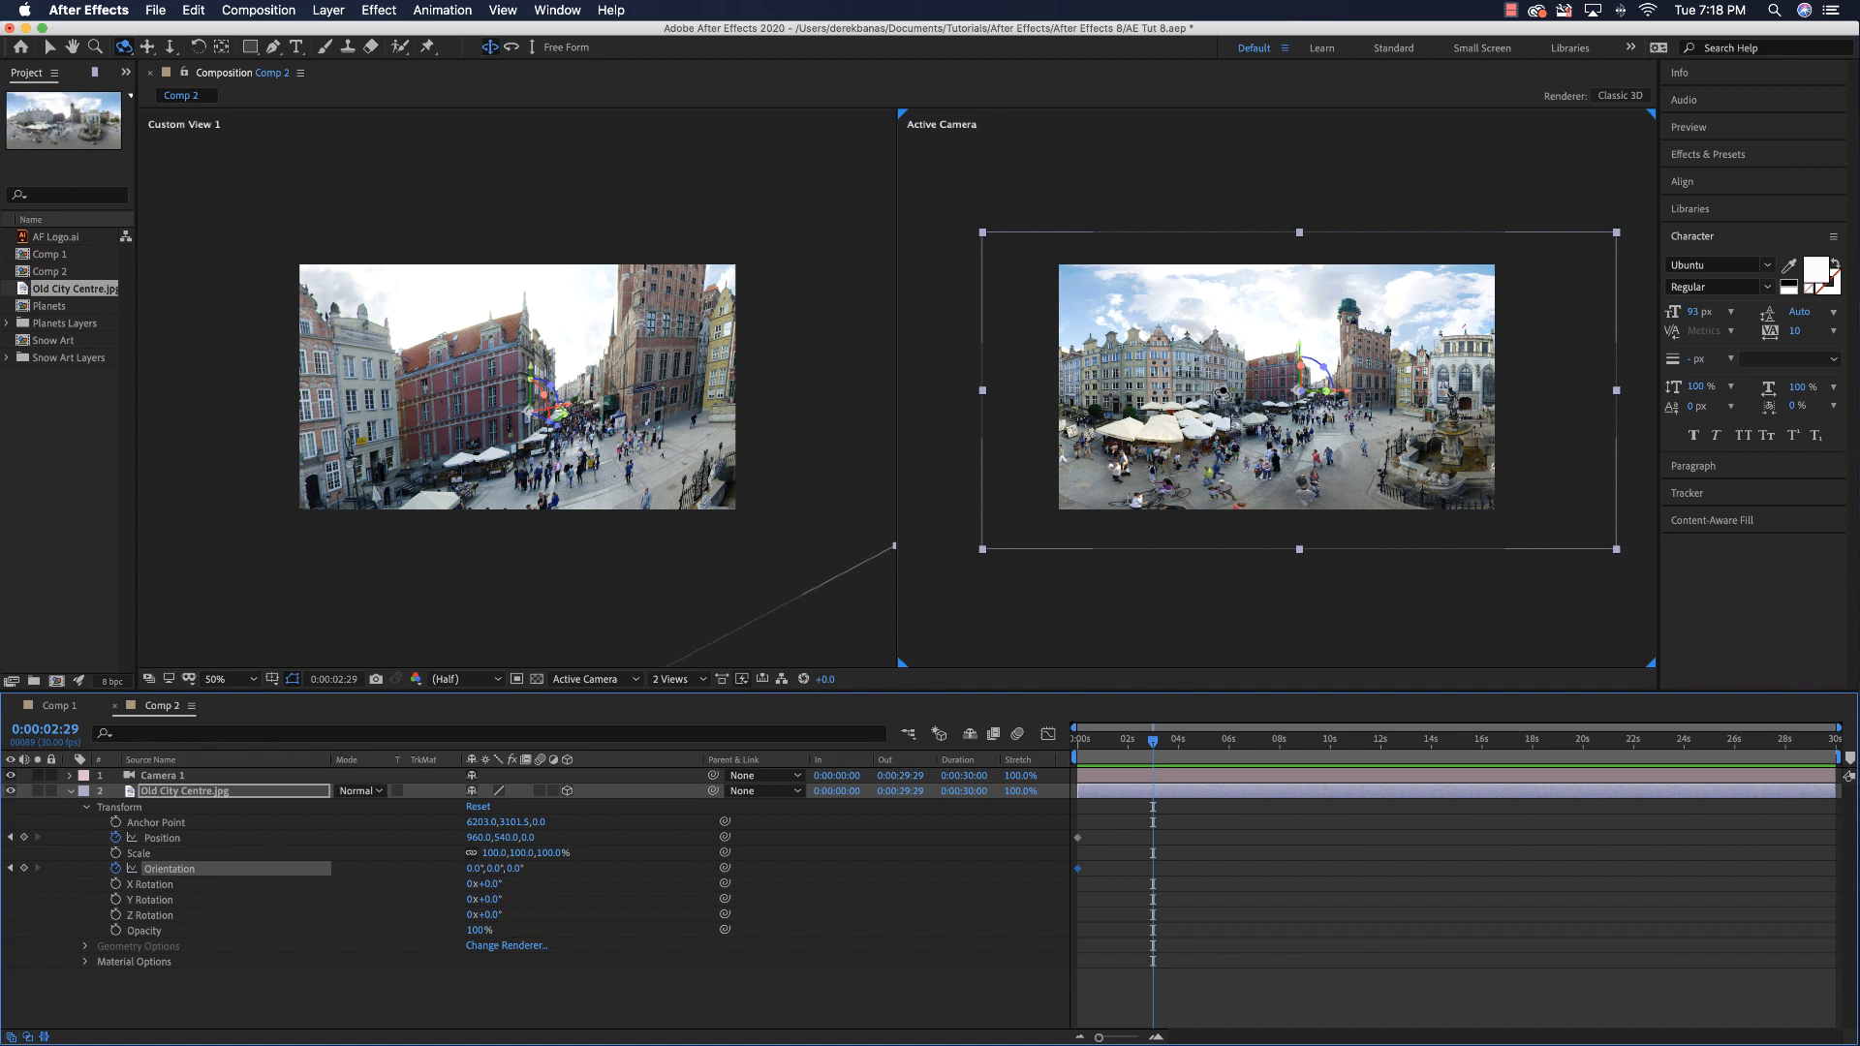
{"action": "left_click_drag", "start_coordinate": [1223, 393], "coordinate": [1223, 394]}
{"action": "key", "text": "v"}
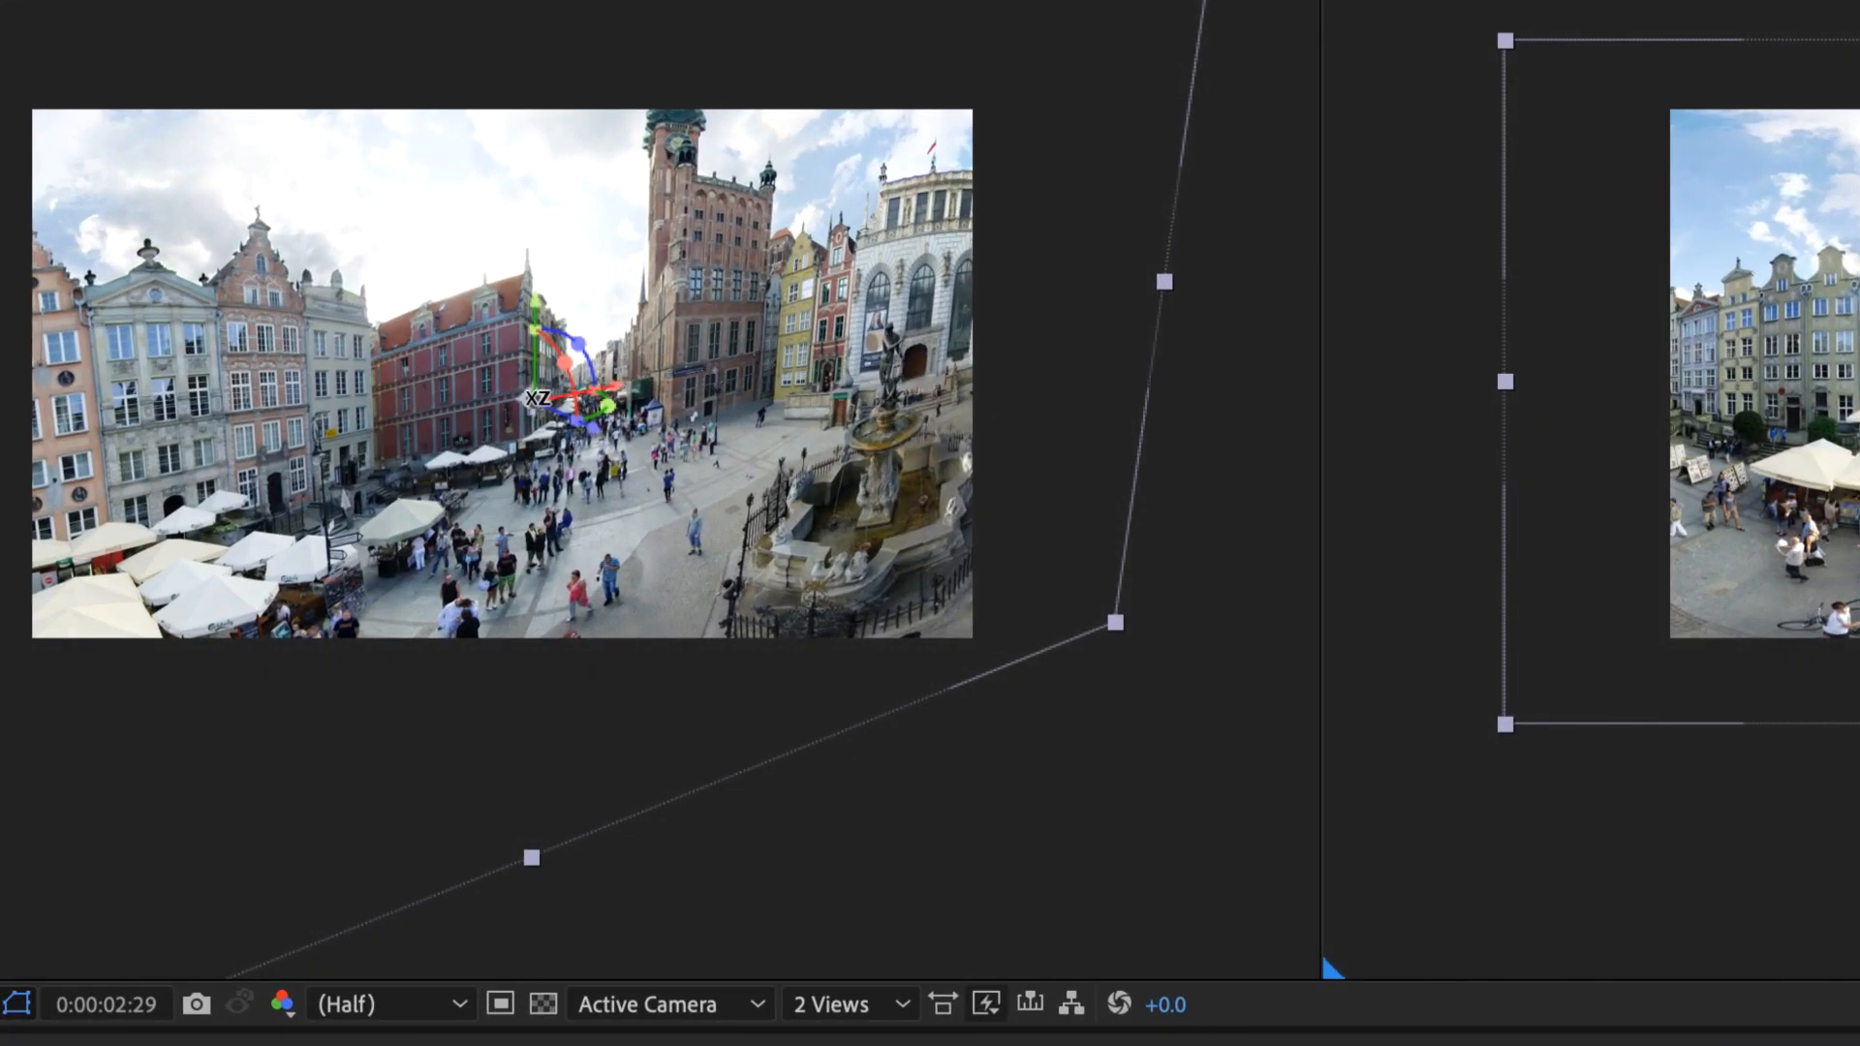
{"action": "left_click_drag", "start_coordinate": [543, 397], "coordinate": [758, 379]}
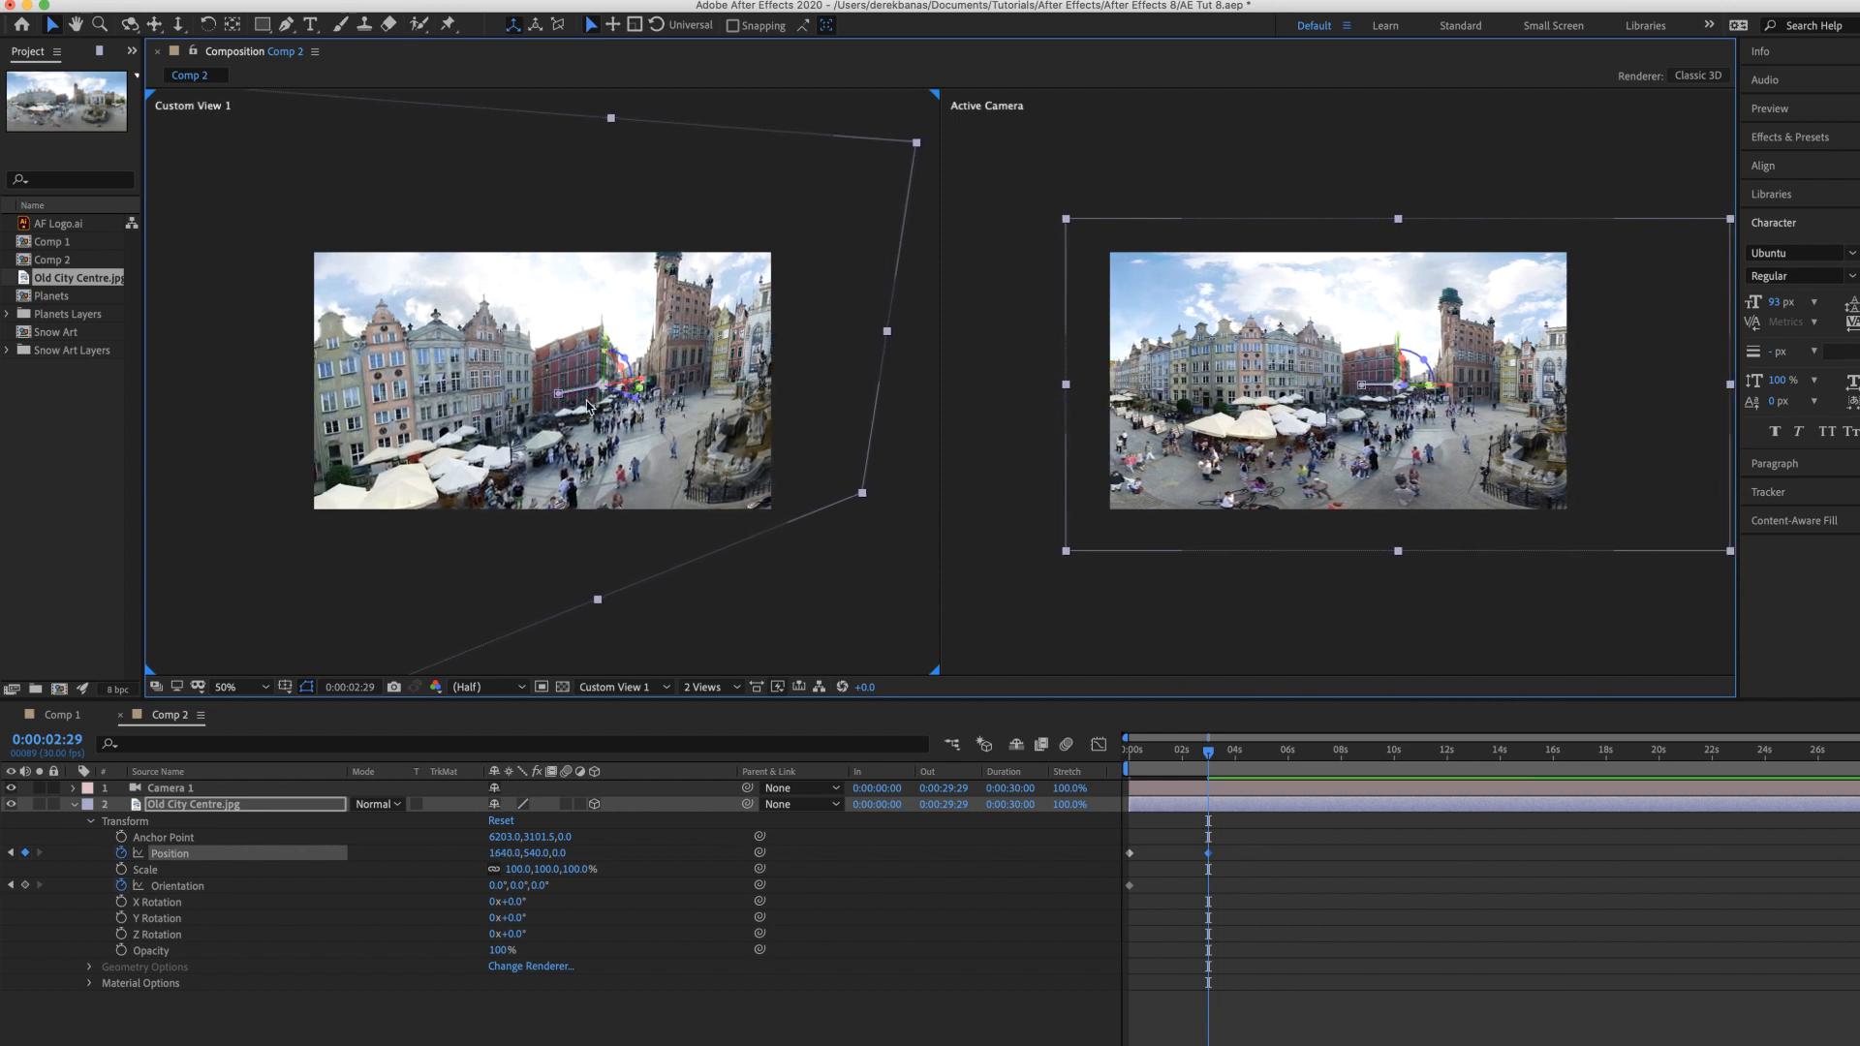
{"action": "left_click_drag", "start_coordinate": [641, 380], "coordinate": [216, 422]}
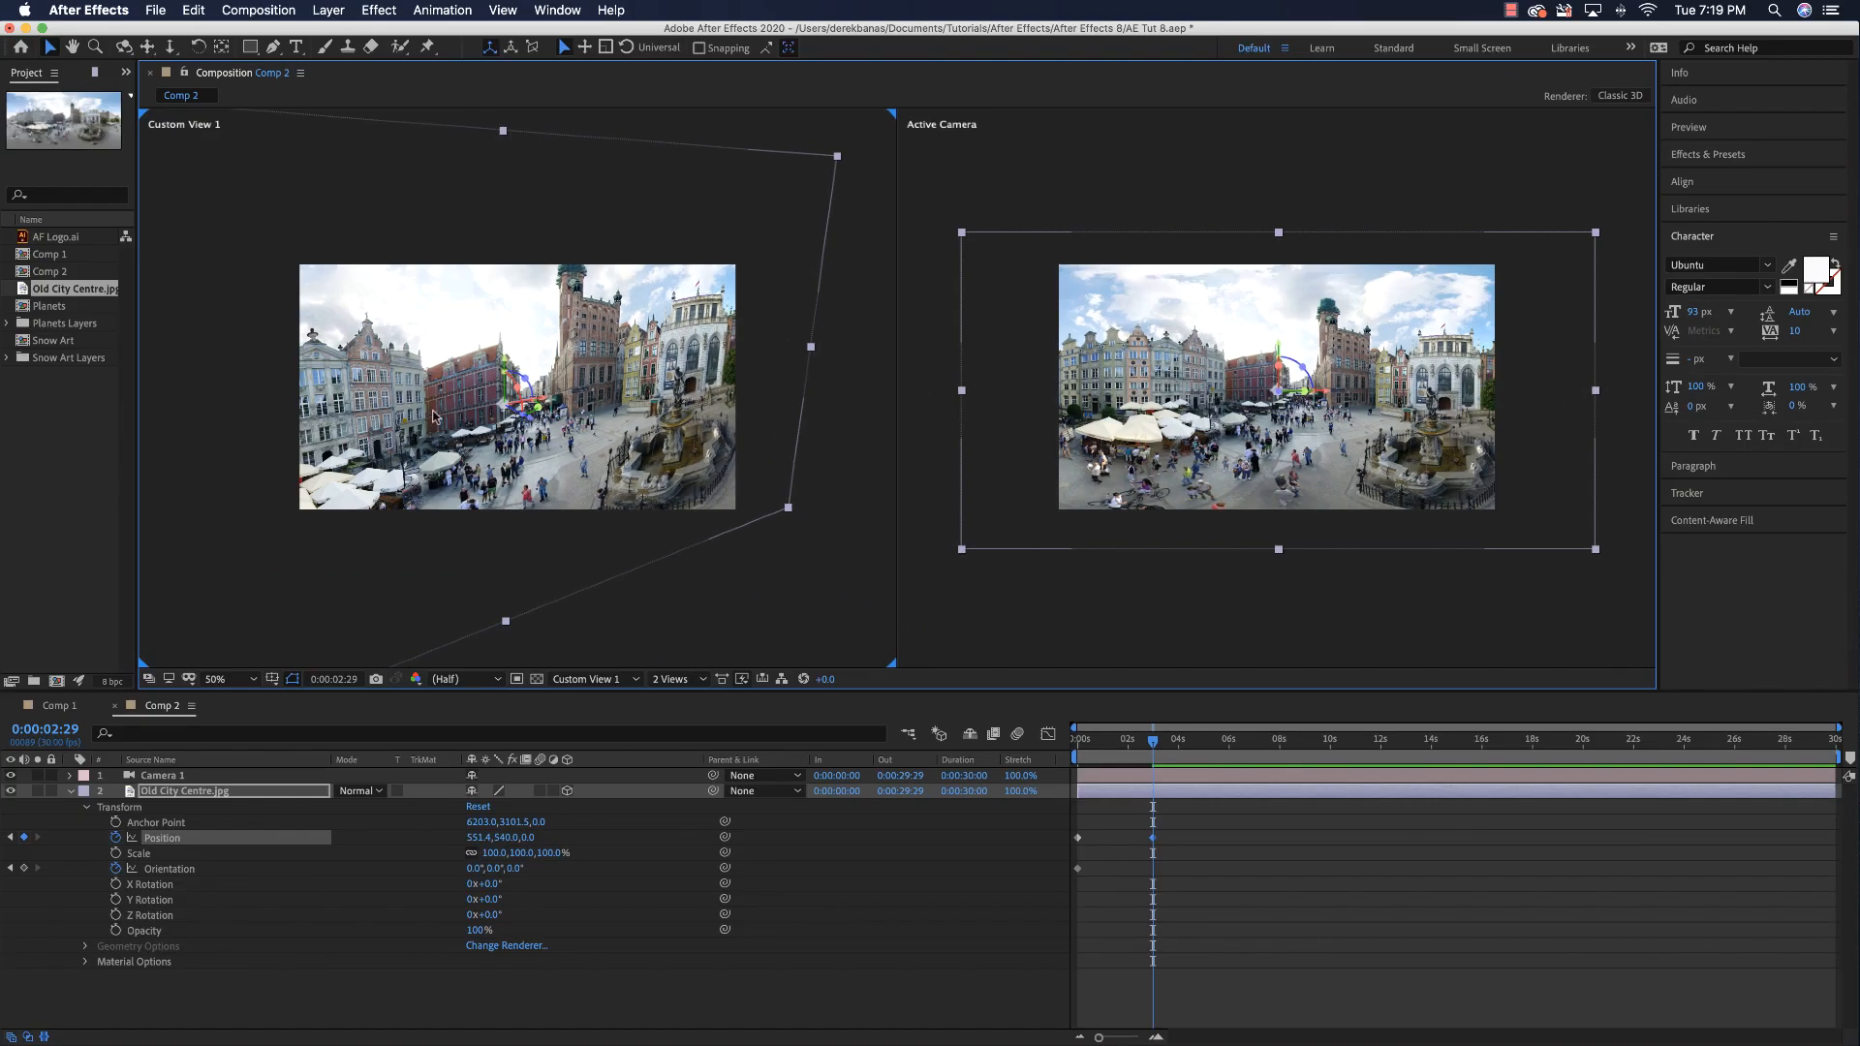
{"action": "left_click_drag", "start_coordinate": [433, 417], "coordinate": [405, 410]}
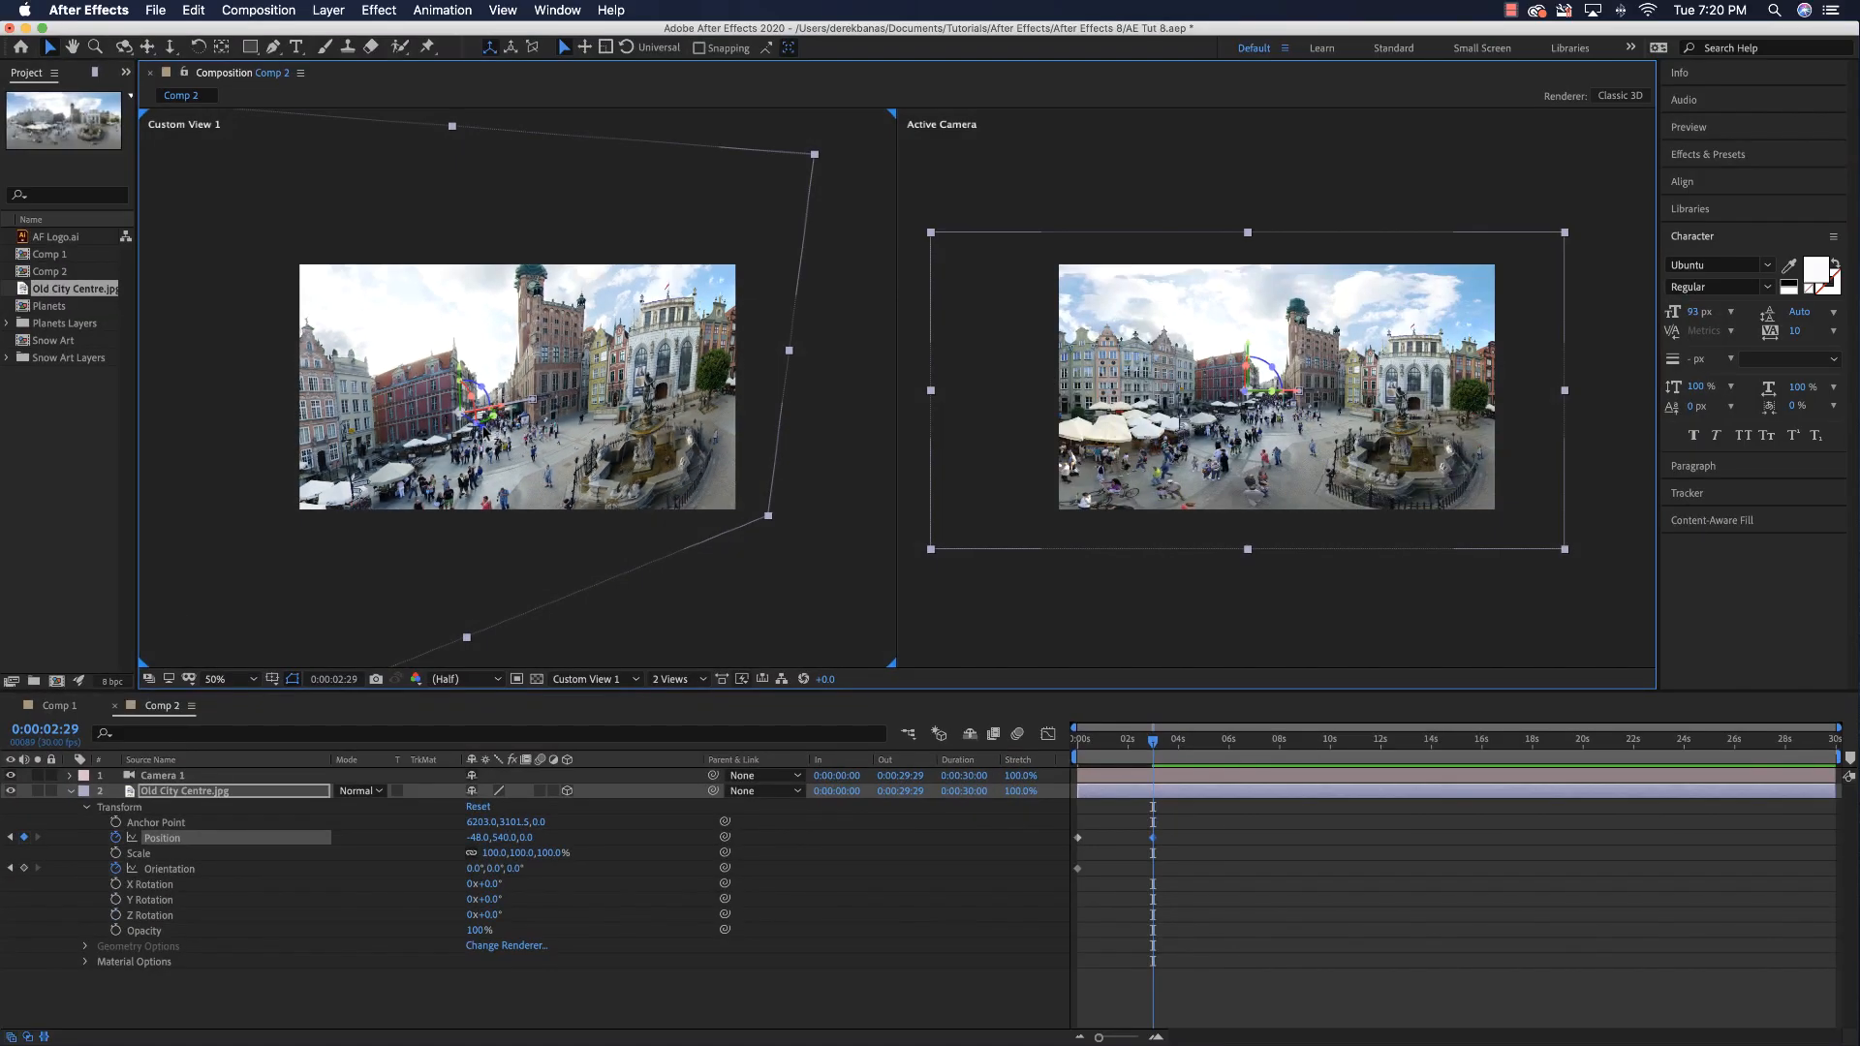
{"action": "left_click_drag", "start_coordinate": [485, 432], "coordinate": [965, 770]}
- Preview the city photo's position animation from the start of Comp 2
{"action": "left_click_drag", "start_coordinate": [1182, 749], "coordinate": [1055, 753]}
{"action": "key", "text": "space"}
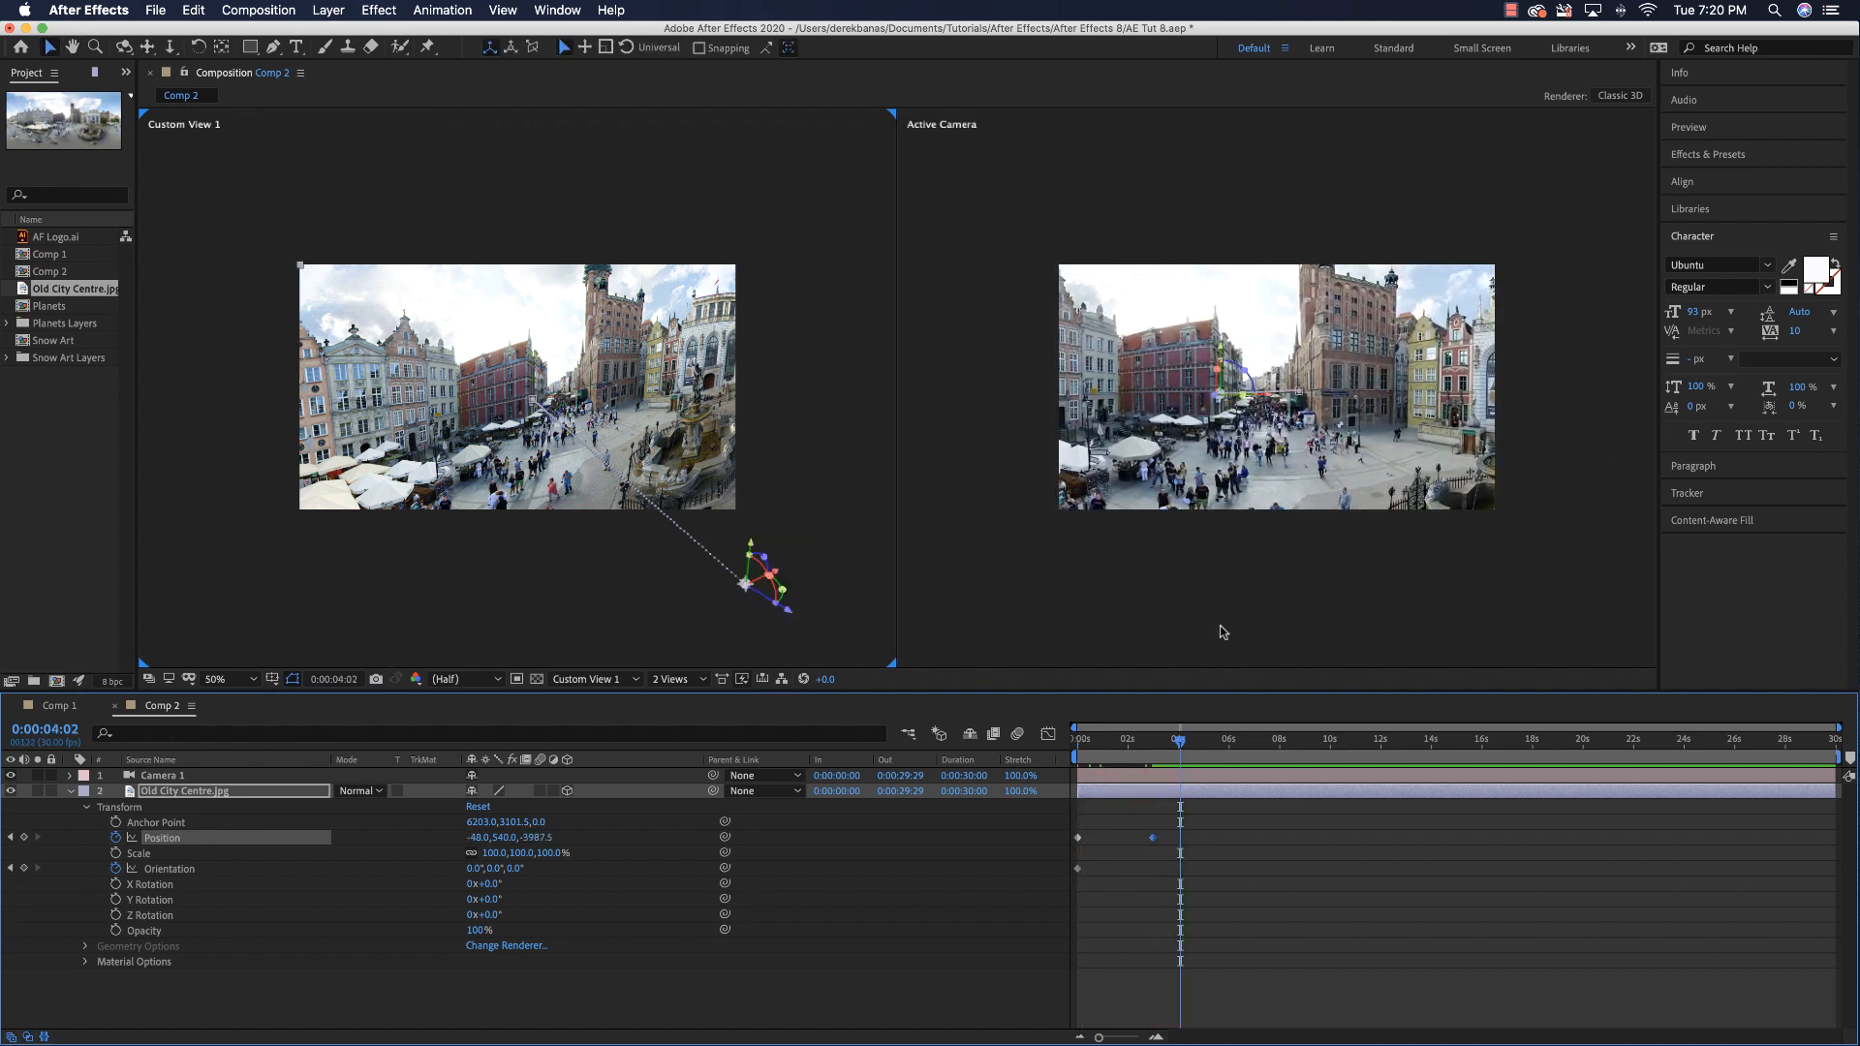
{"action": "key", "text": "space"}
- At 0:00:05:28, move the Old City Centre.jpg layer along its Y and Z axes to Position -48.0, -532.7, -7018.1
{"action": "key", "text": "c"}
{"action": "left_click", "coordinate": [169, 46]}
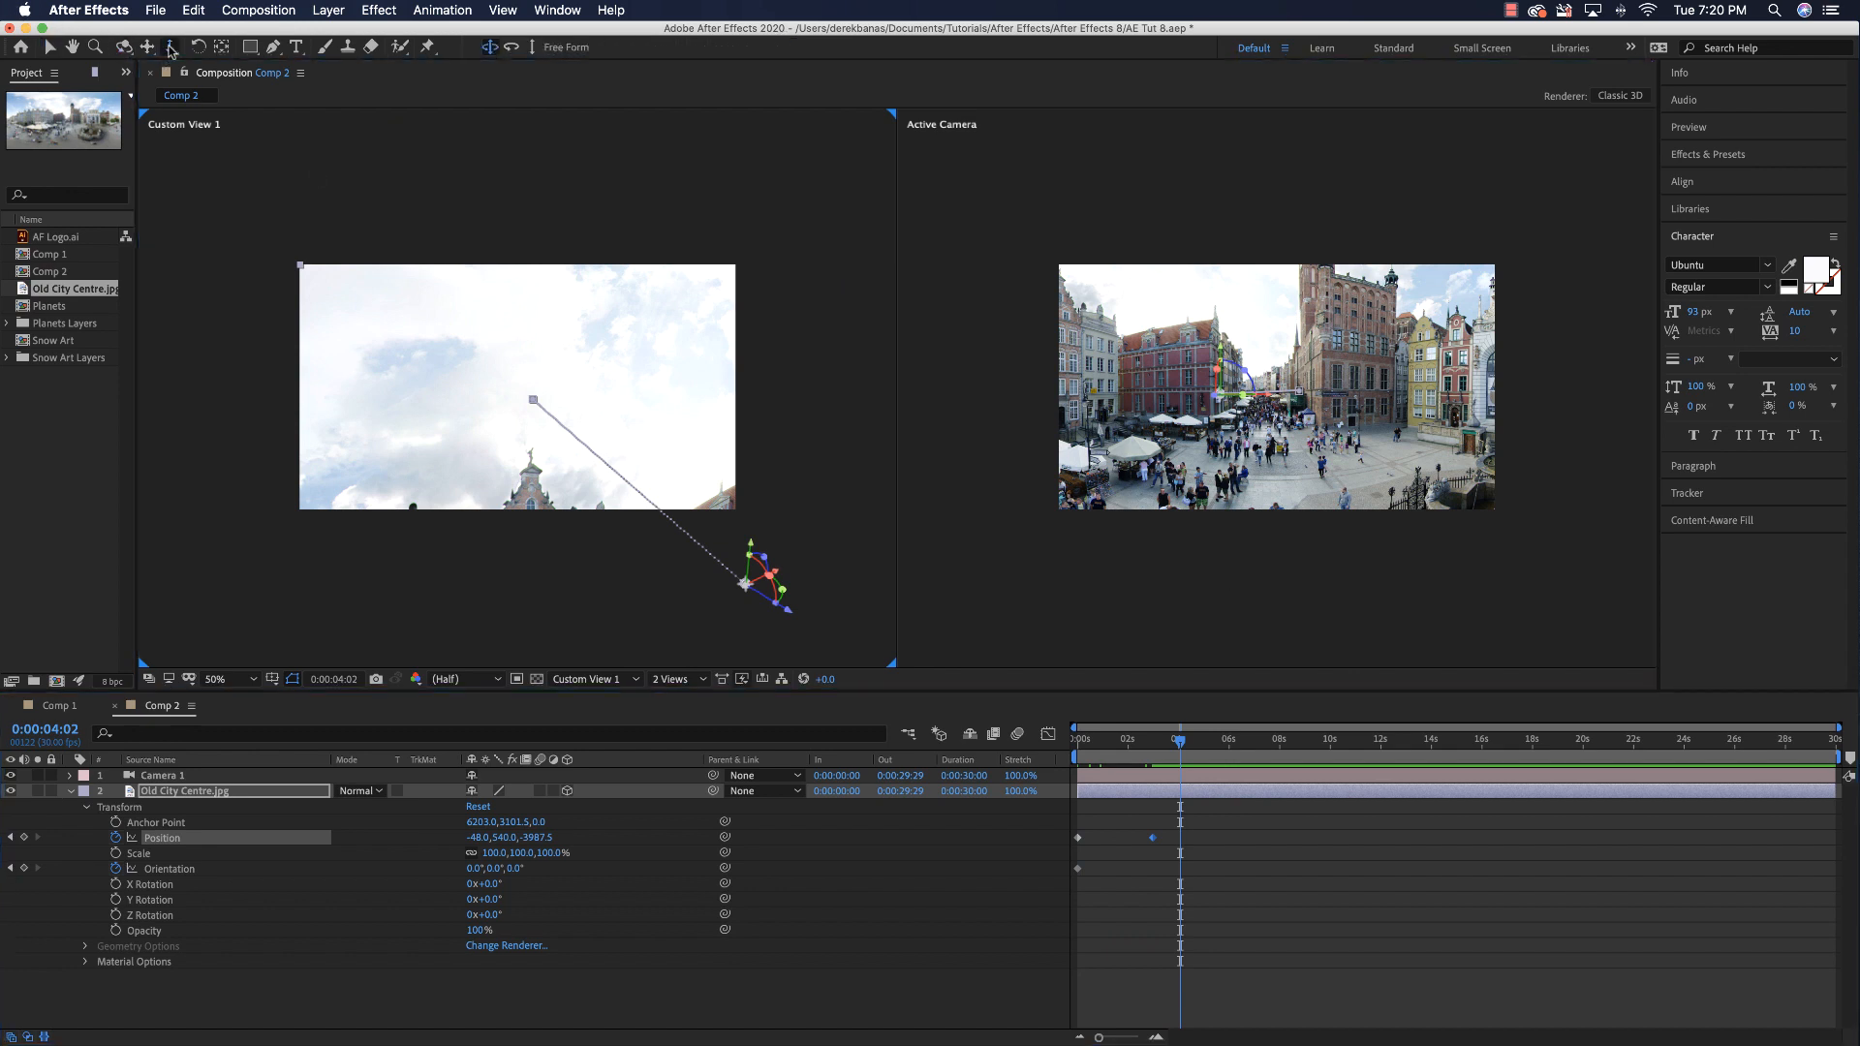
{"action": "left_click_drag", "start_coordinate": [555, 426], "coordinate": [621, 746]}
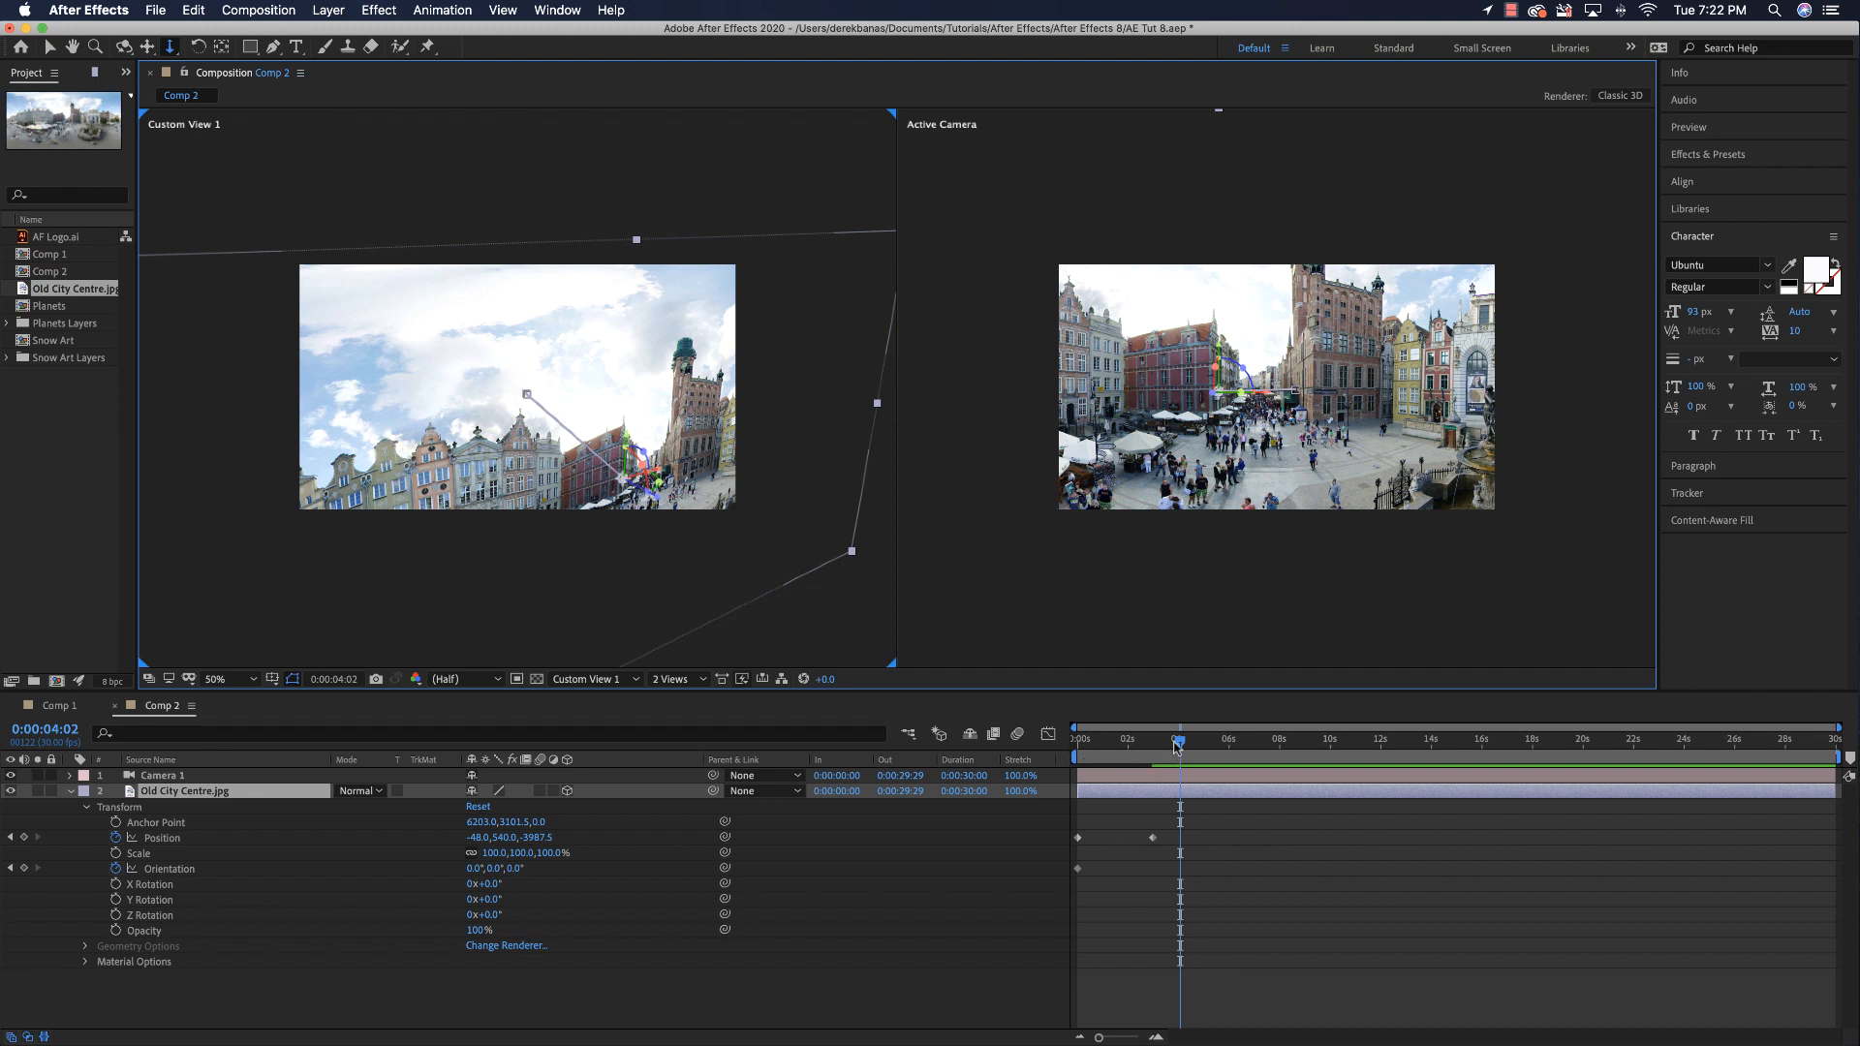
{"action": "left_click_drag", "start_coordinate": [1180, 745], "coordinate": [1228, 742]}
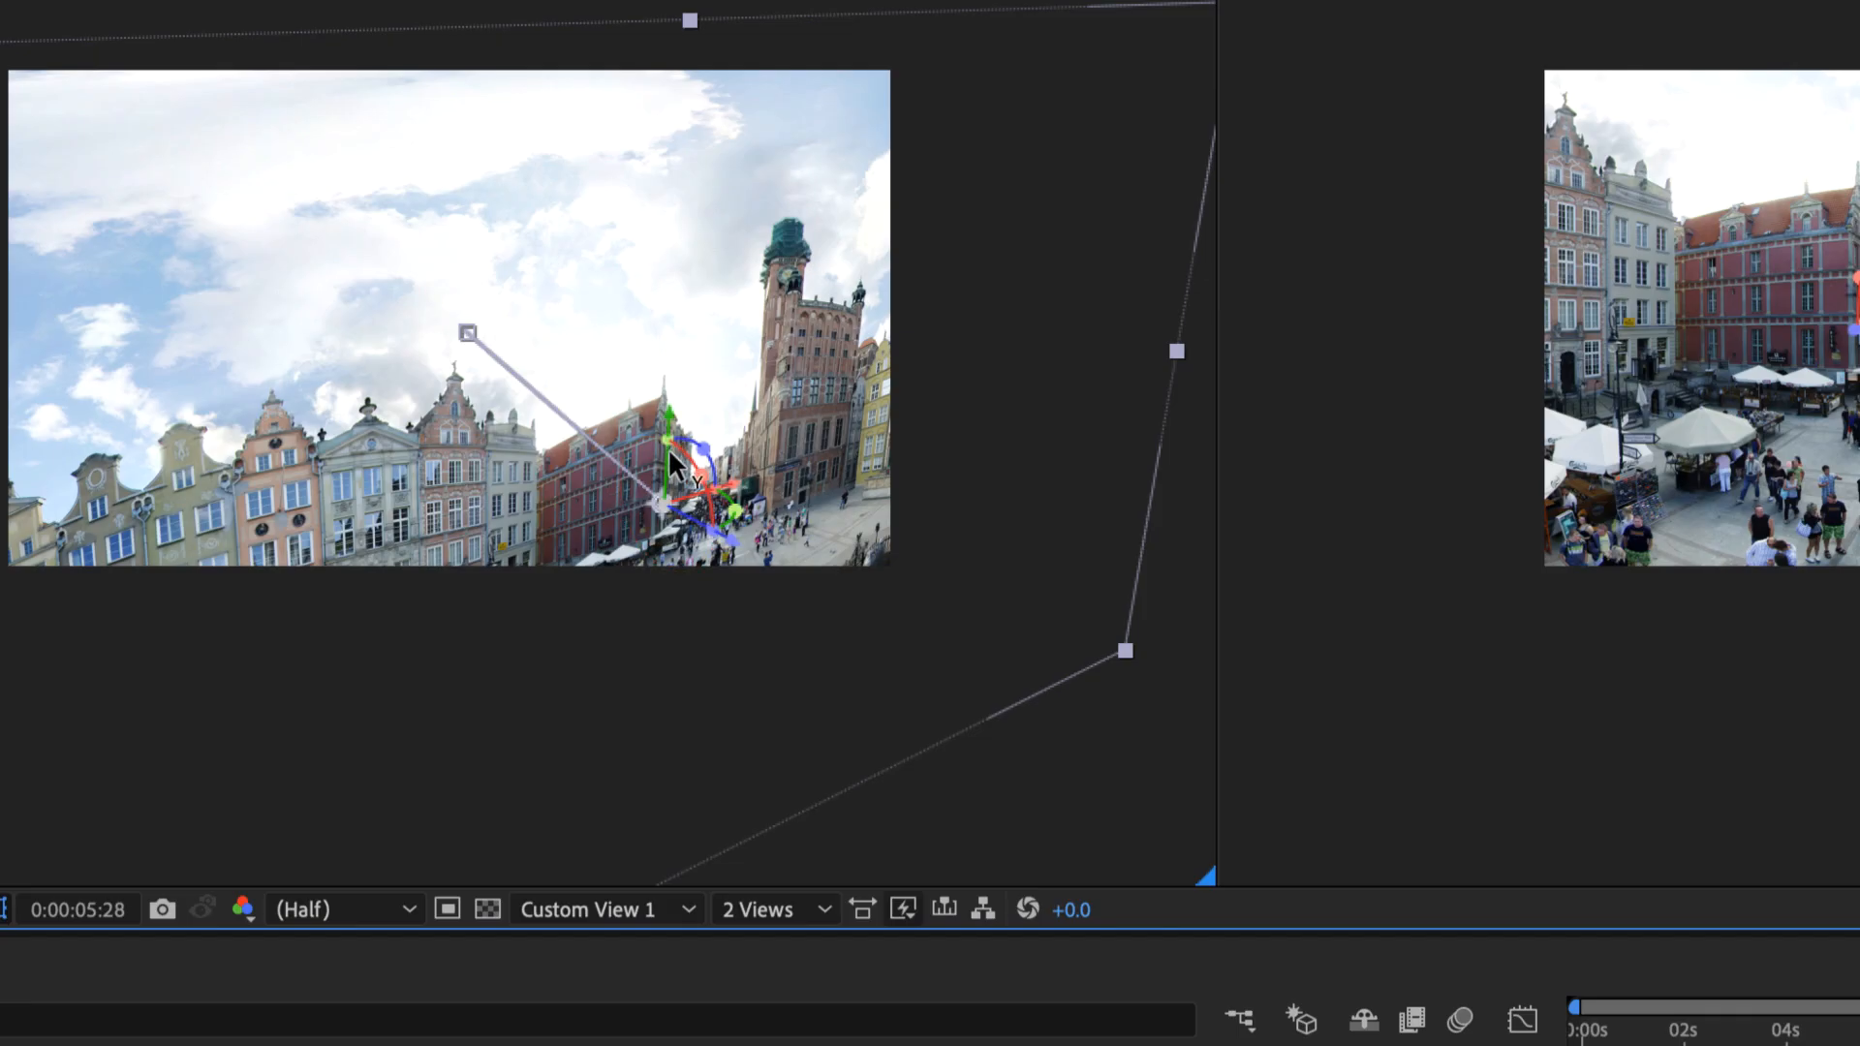
{"action": "left_click_drag", "start_coordinate": [671, 418], "coordinate": [615, 0]}
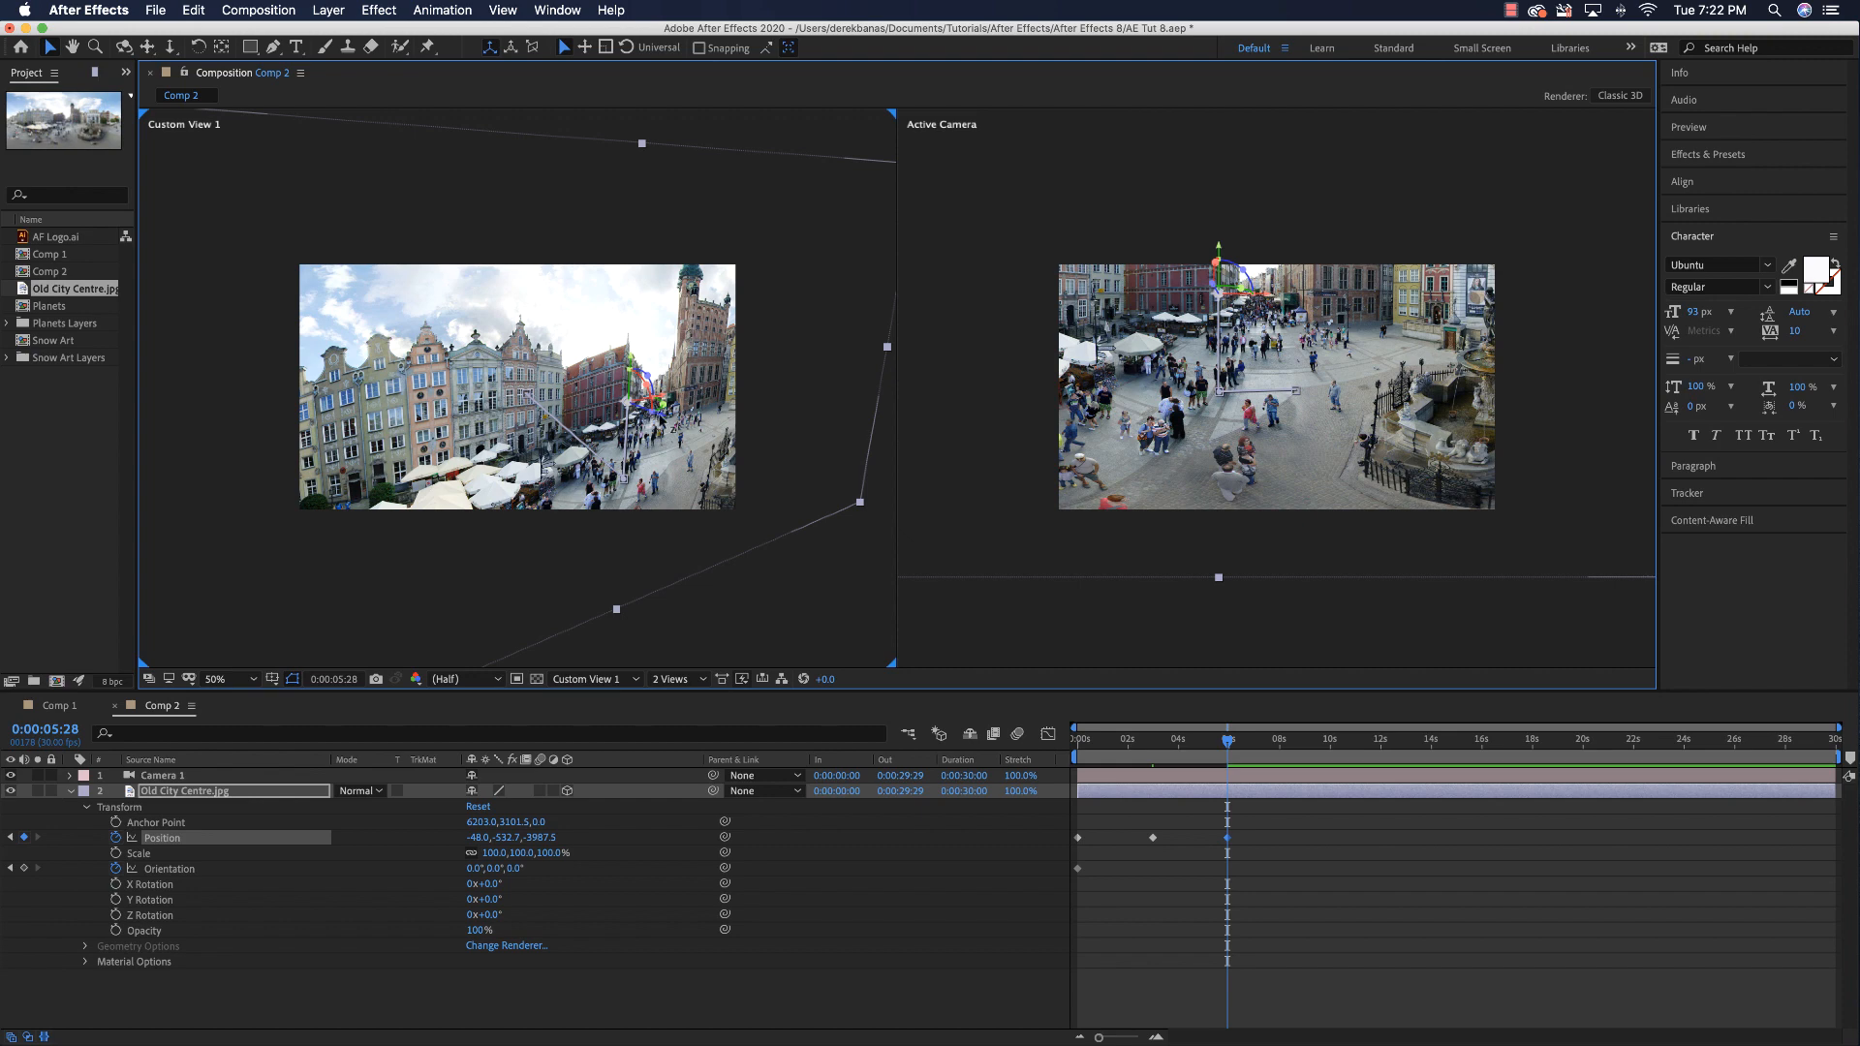
{"action": "left_click_drag", "start_coordinate": [640, 395], "coordinate": [1318, 554]}
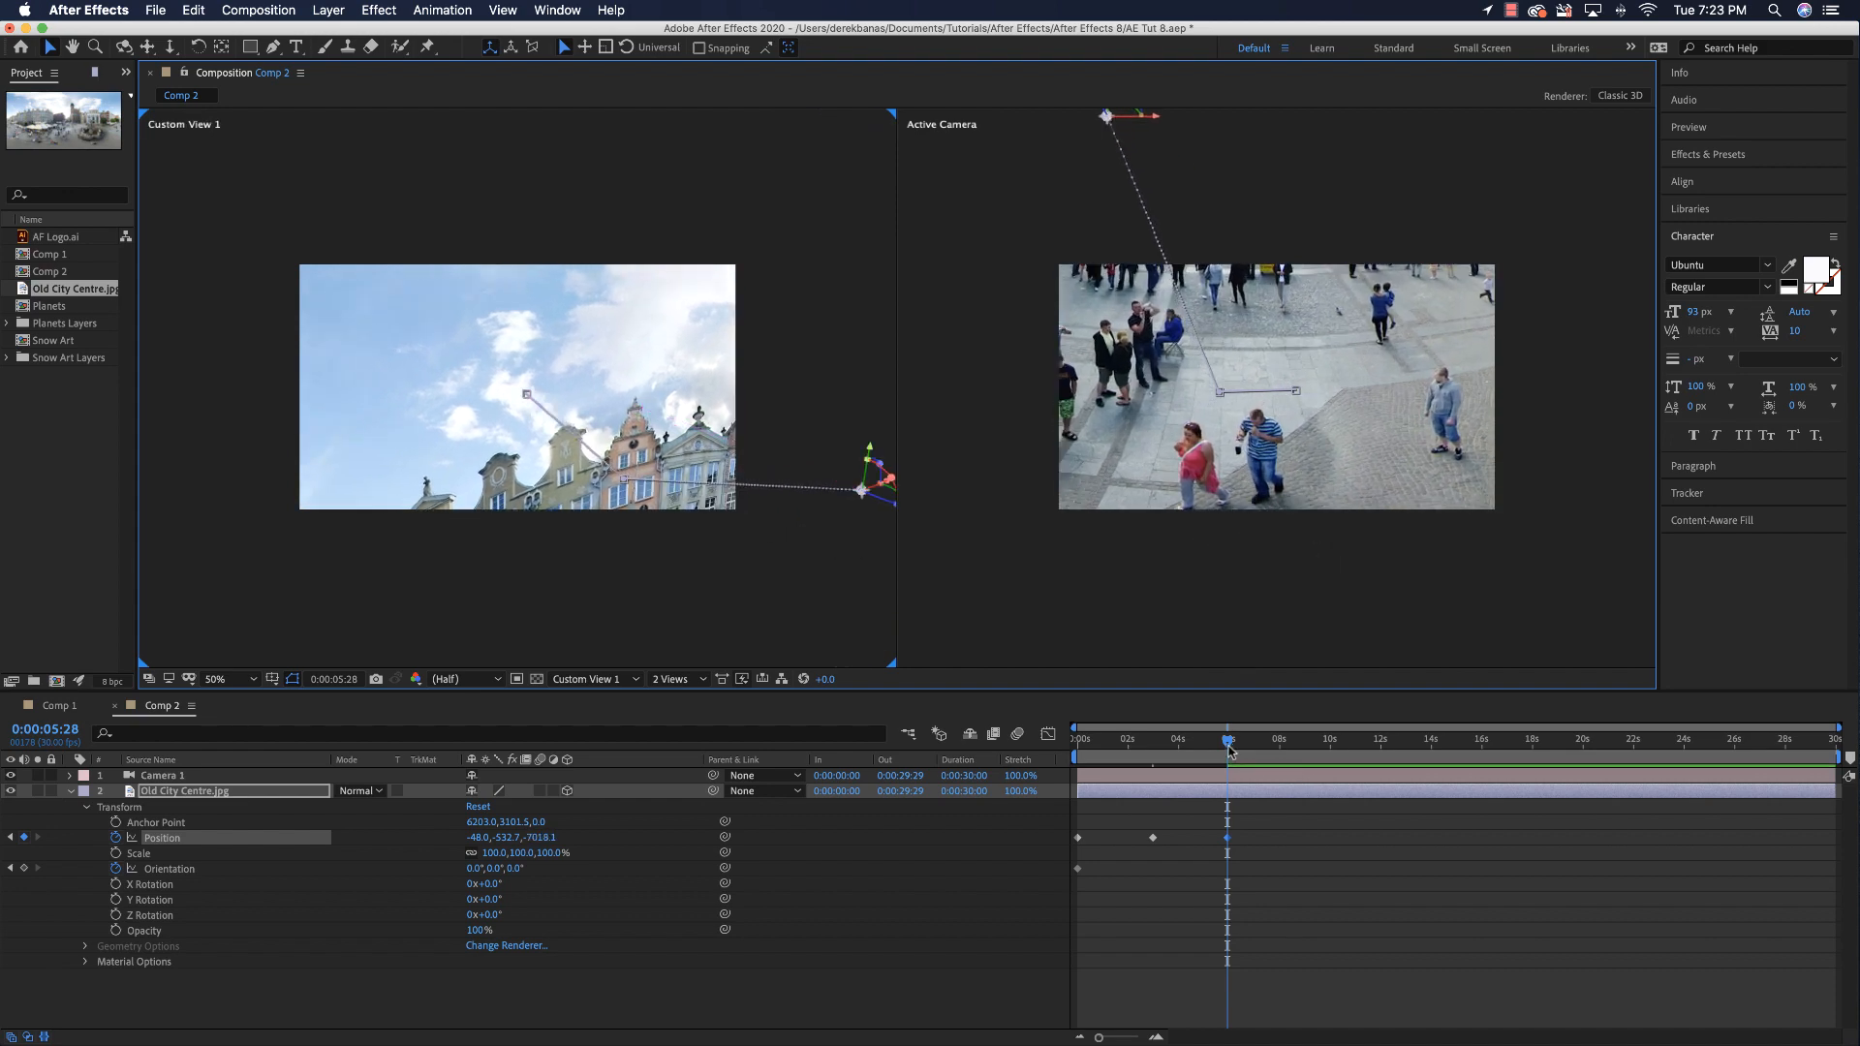
- Preview the extended city photo animation from the start of Comp 2
{"action": "key", "text": "Home"}
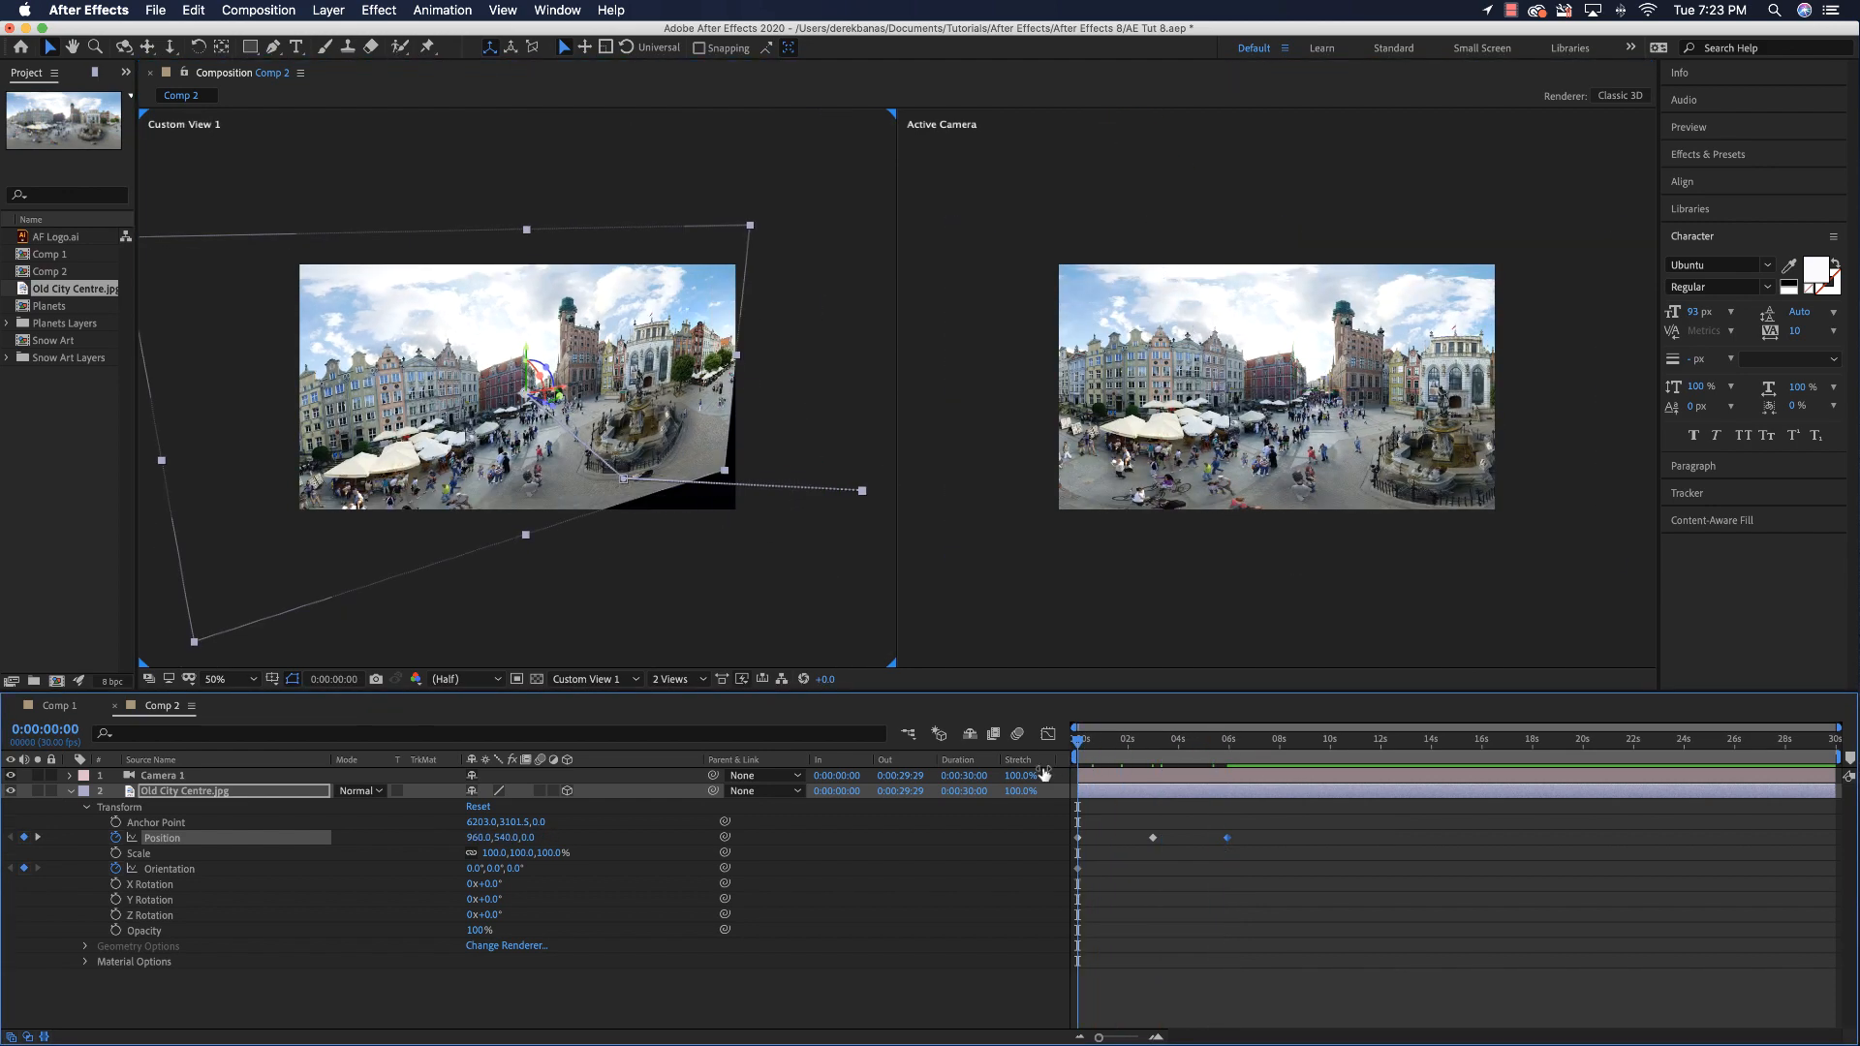
{"action": "key", "text": "space"}
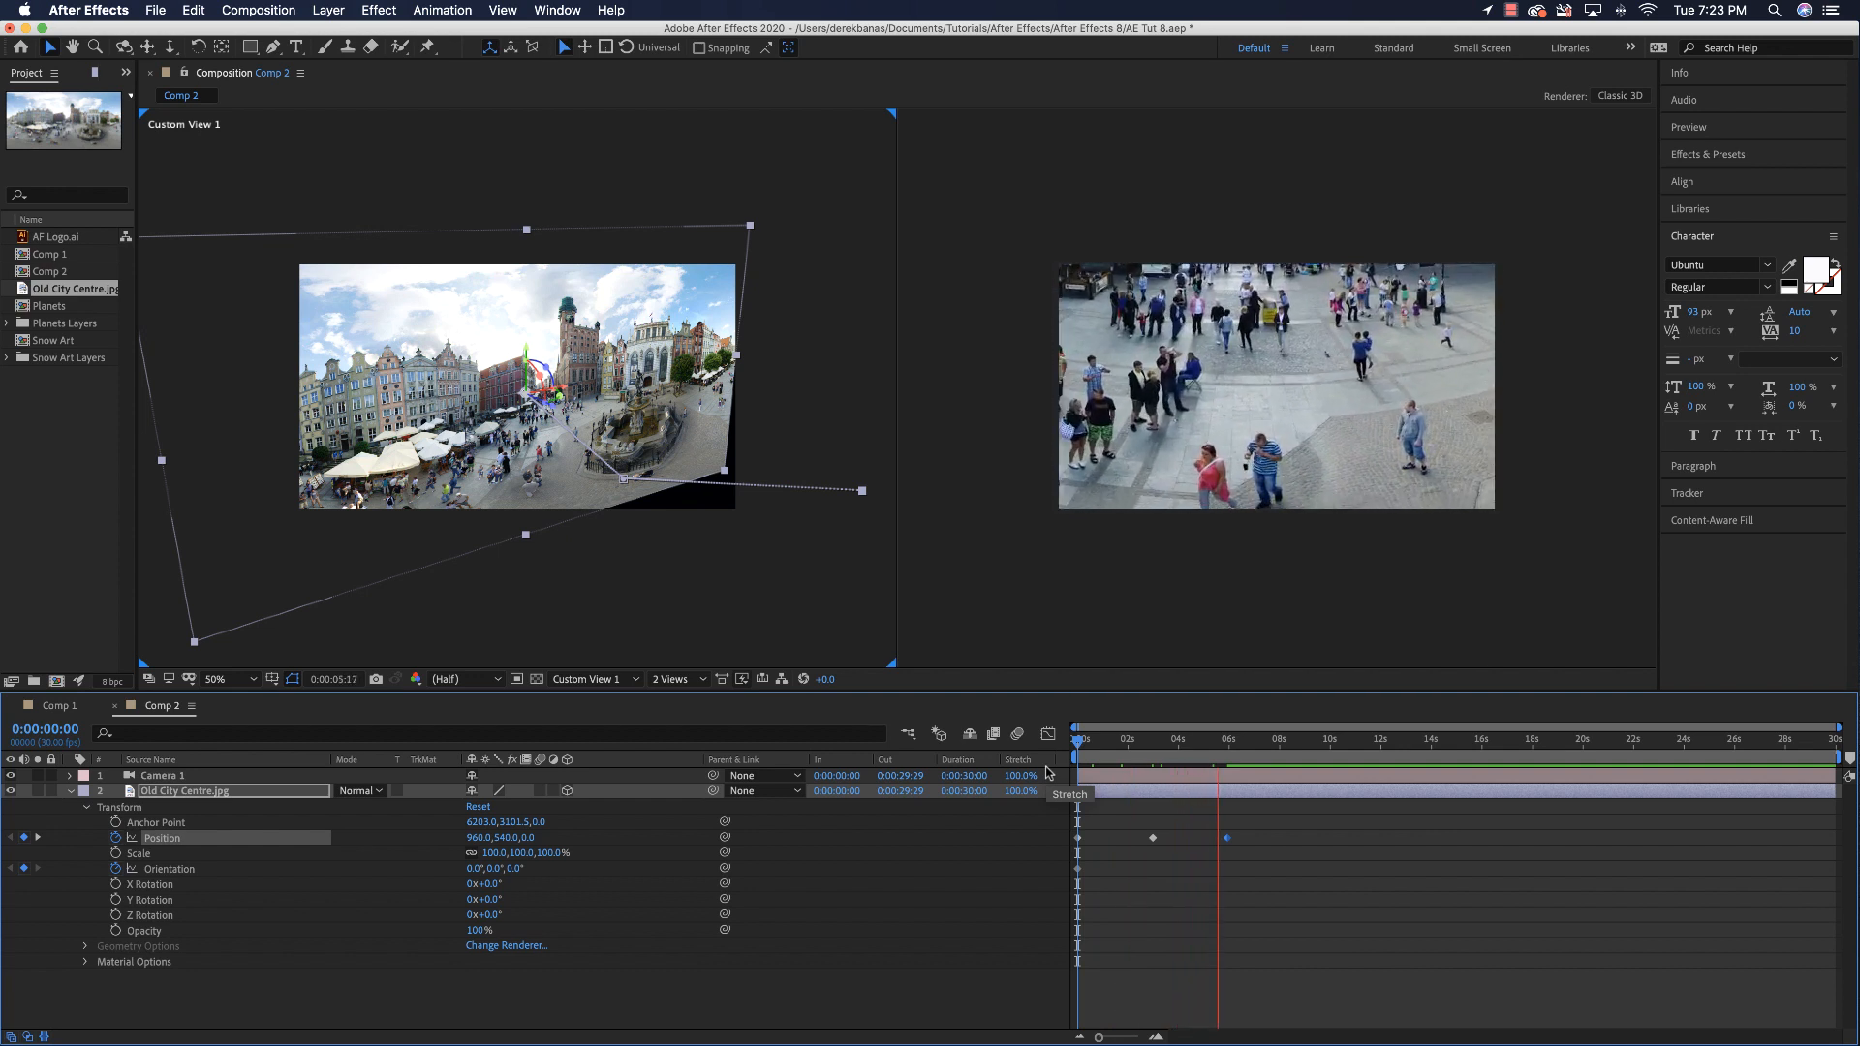
{"action": "key", "text": "space"}
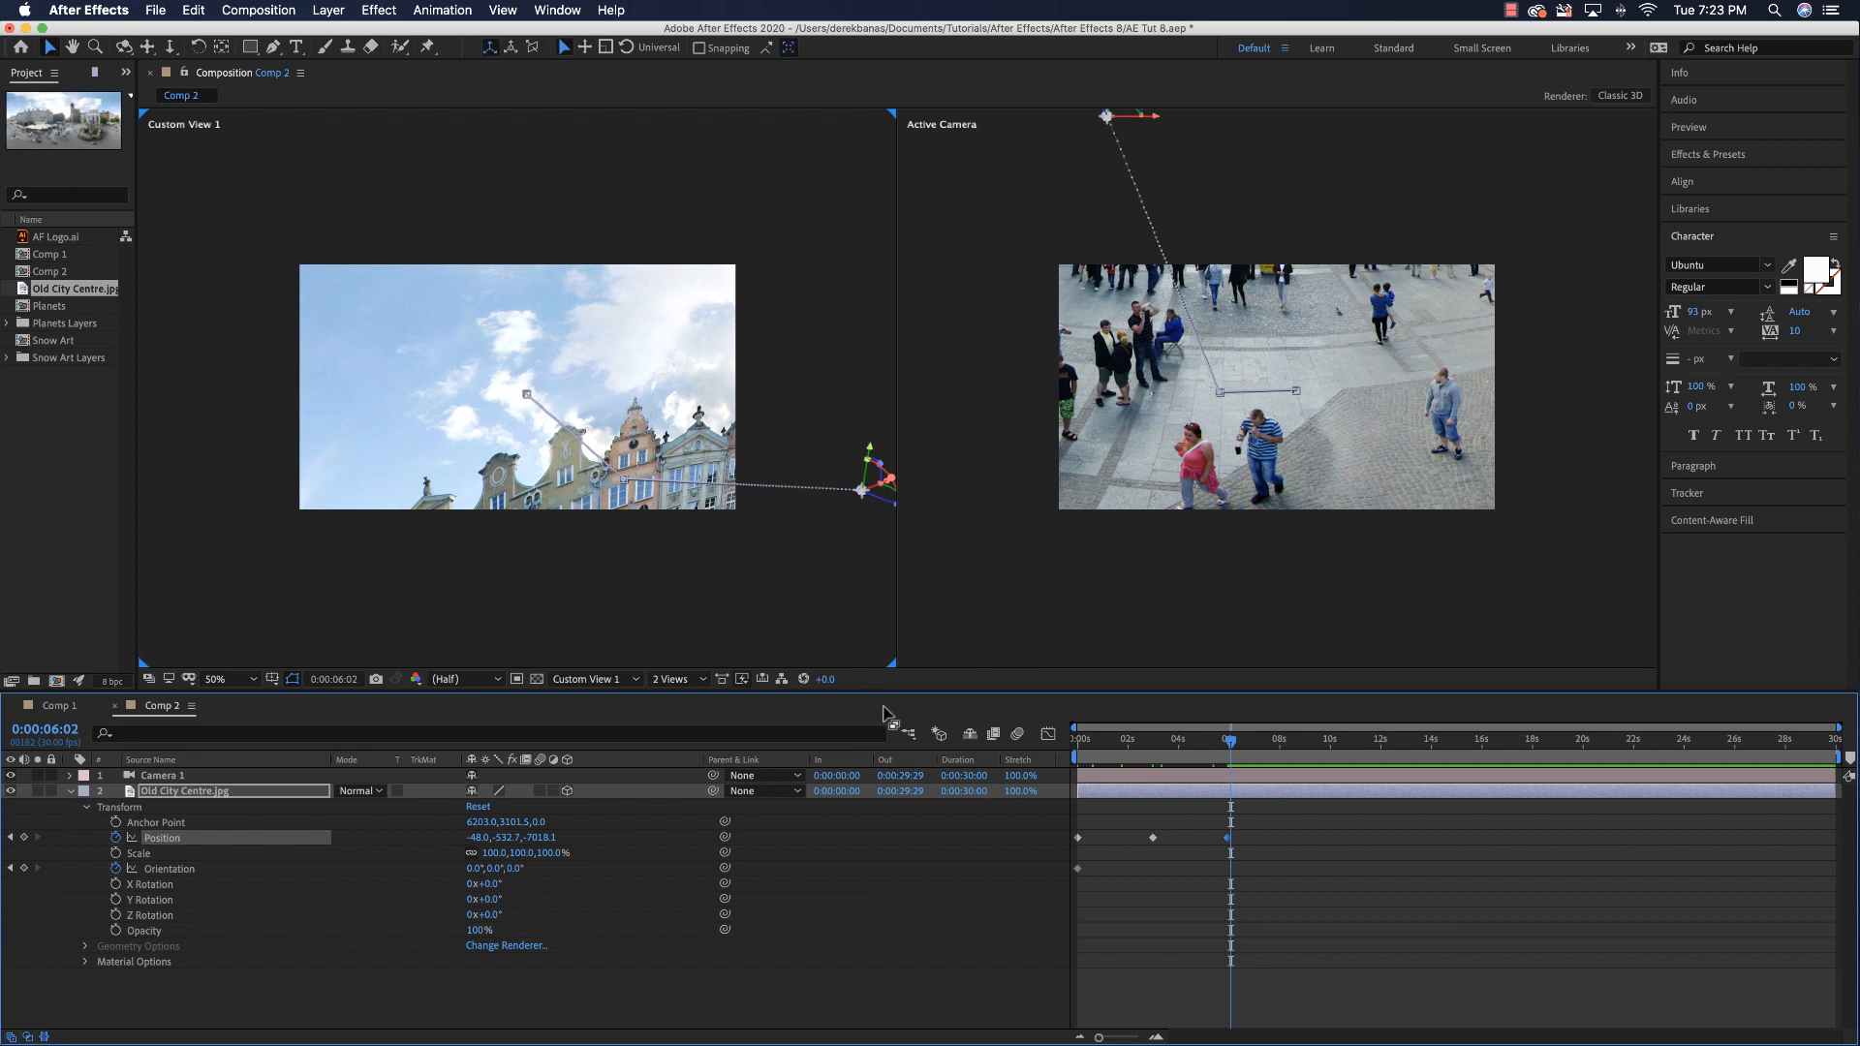
- Apply Easy Ease to all Position and Orientation keyframes of the Old City Centre.jpg layer and show them in the Graph Editor
{"action": "left_click", "coordinate": [1285, 880]}
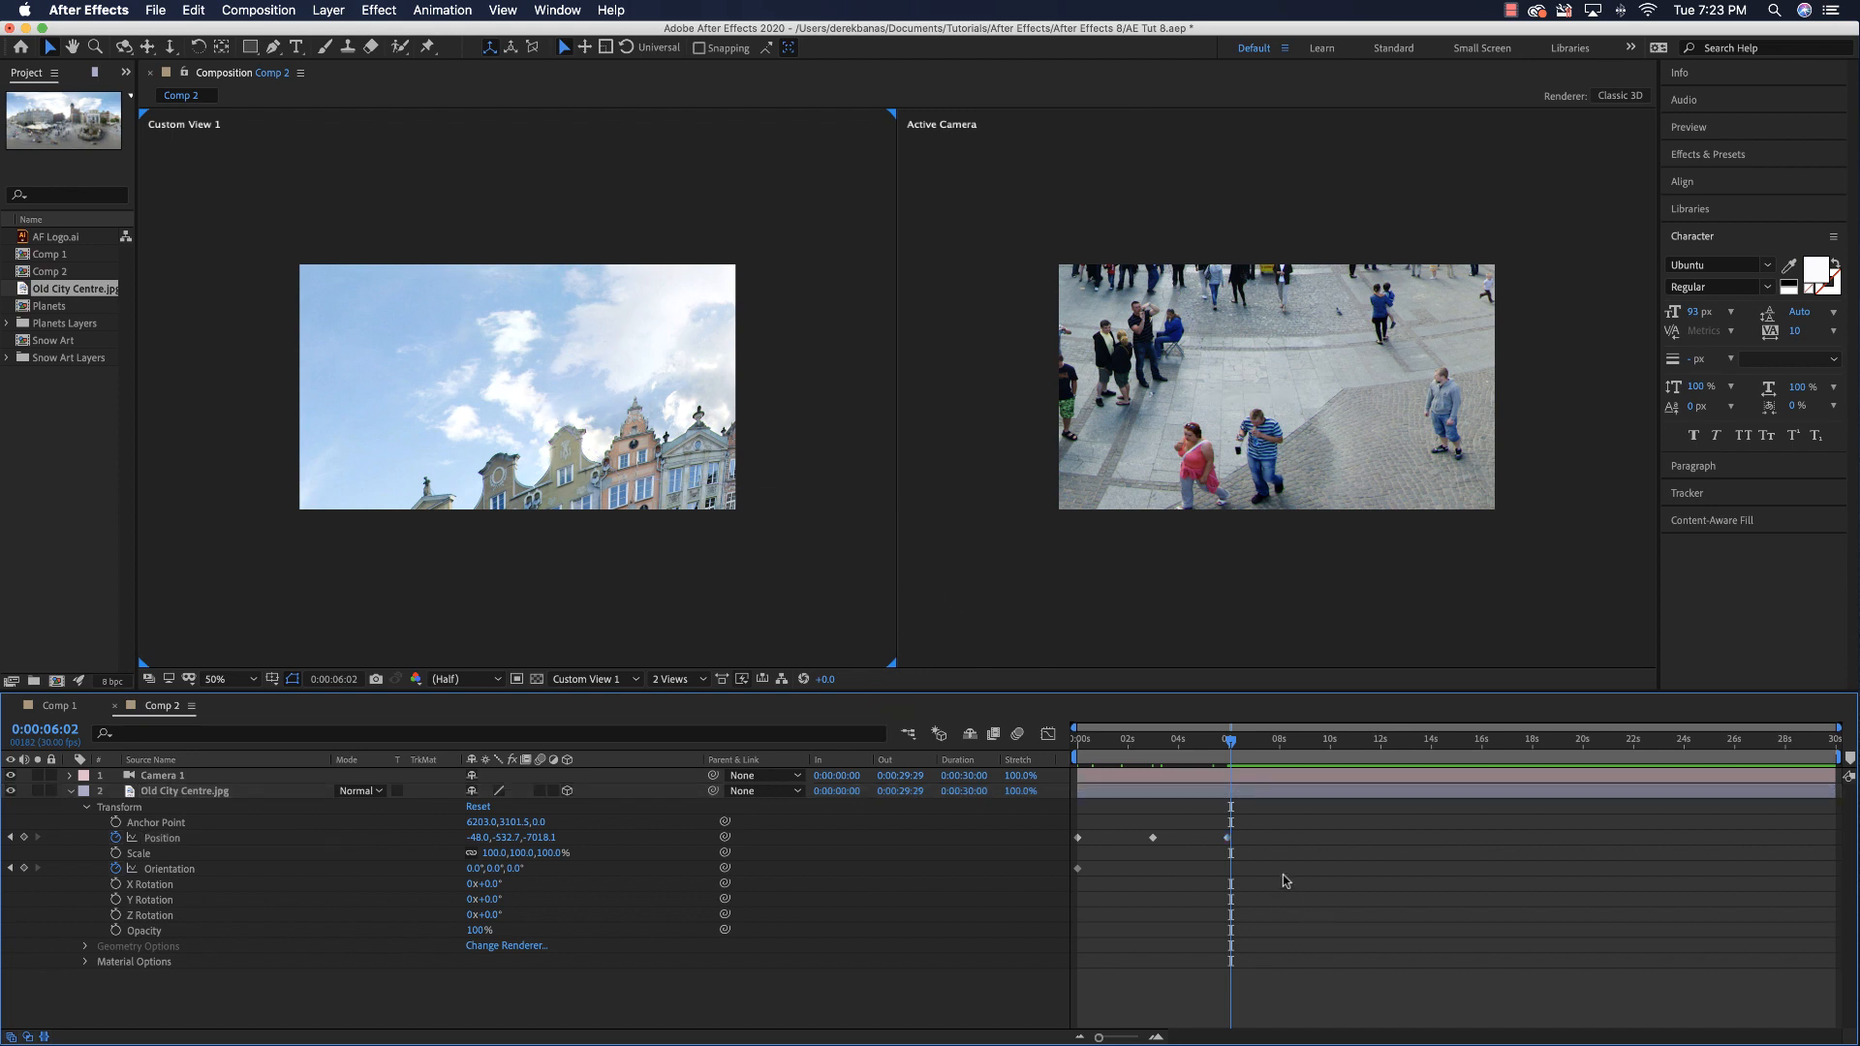
{"action": "left_click_drag", "start_coordinate": [1289, 901], "coordinate": [1078, 827]}
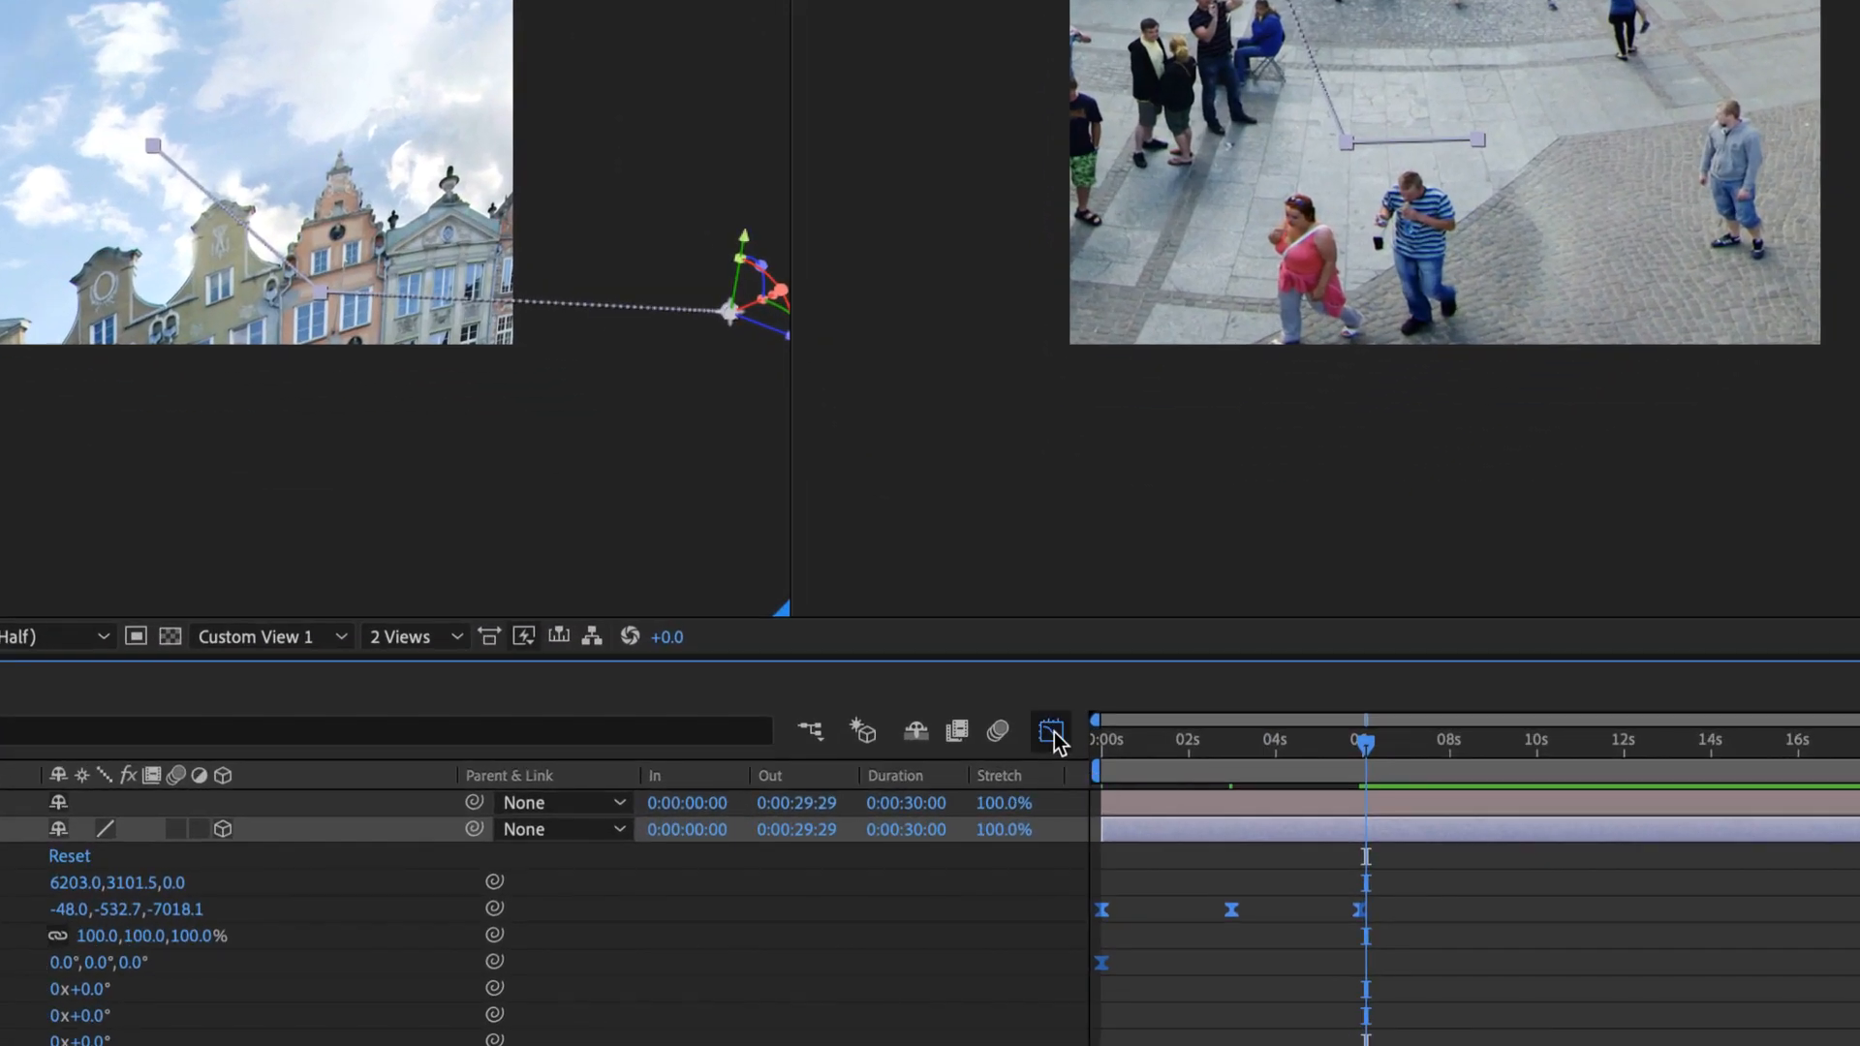
{"action": "left_click", "coordinate": [1048, 733]}
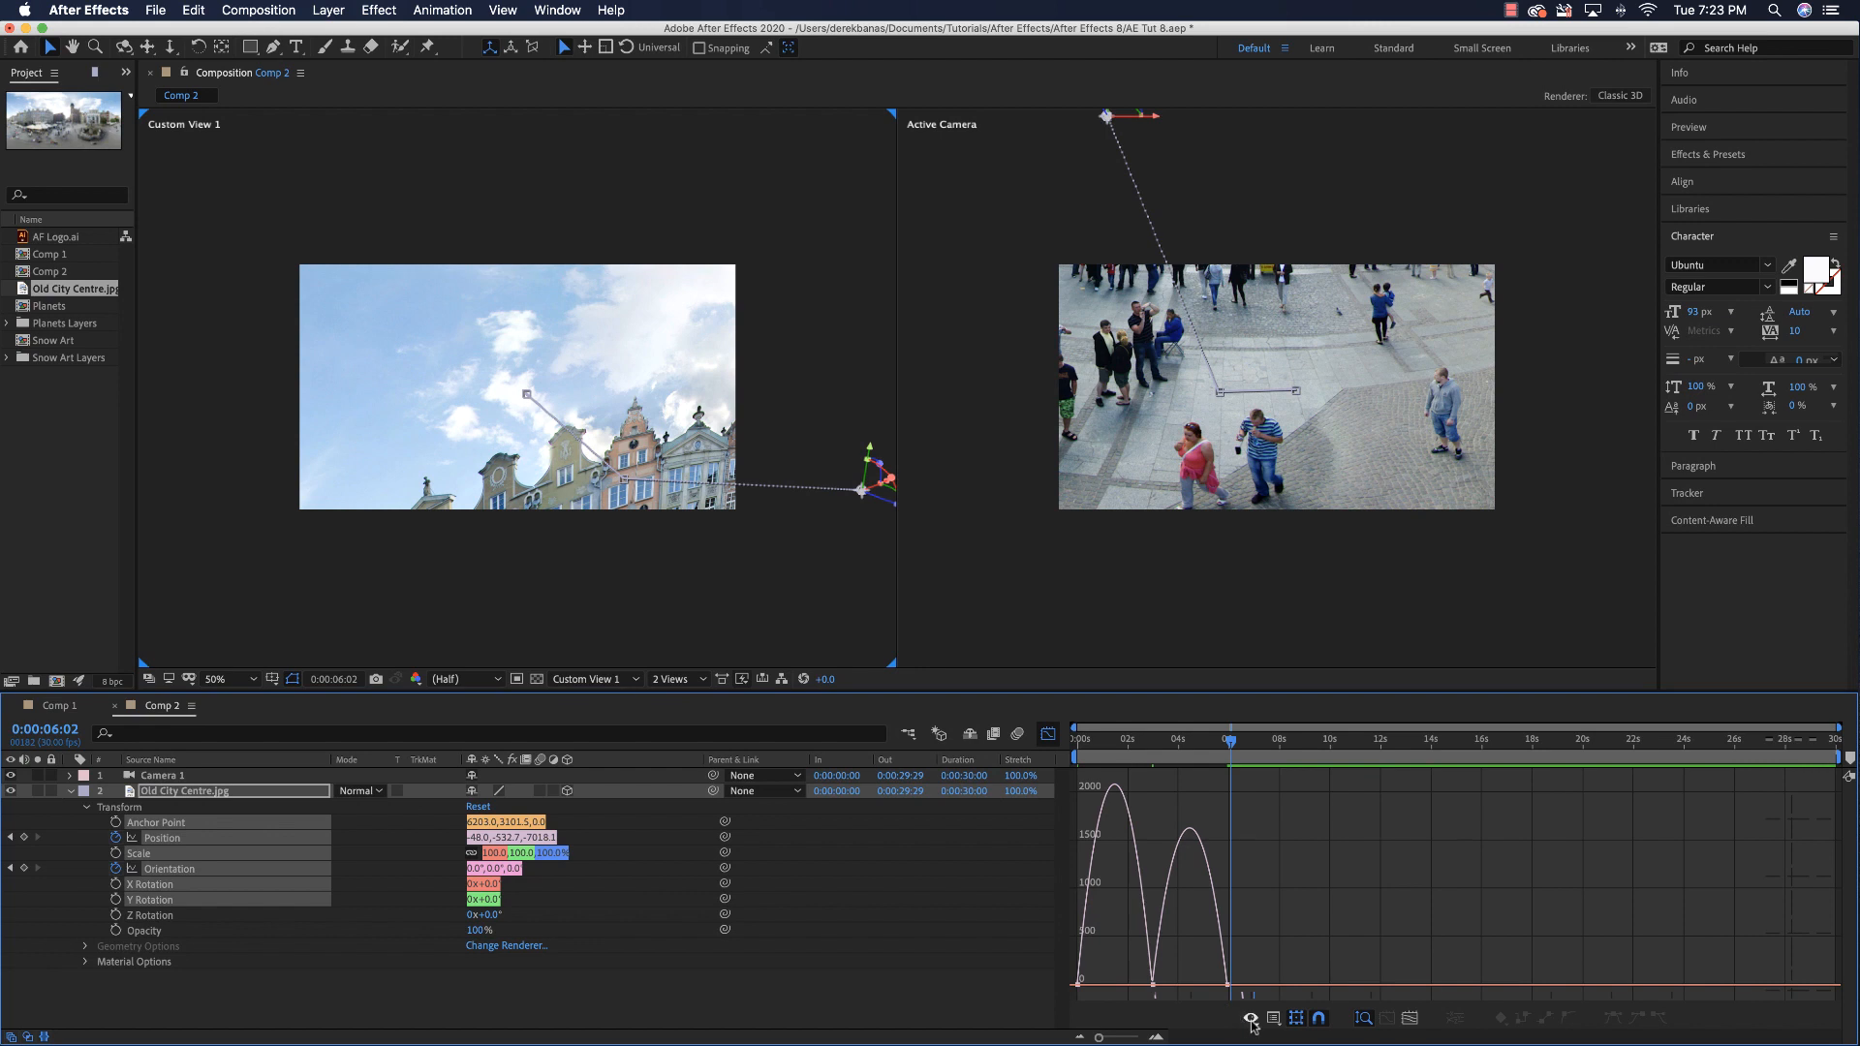
- In the Position speed graph, extend the last keyframe's incoming influence back to about 4.5 seconds so the second move peaks early
{"action": "left_click", "coordinate": [1250, 1018]}
{"action": "left_click", "coordinate": [1288, 845]}
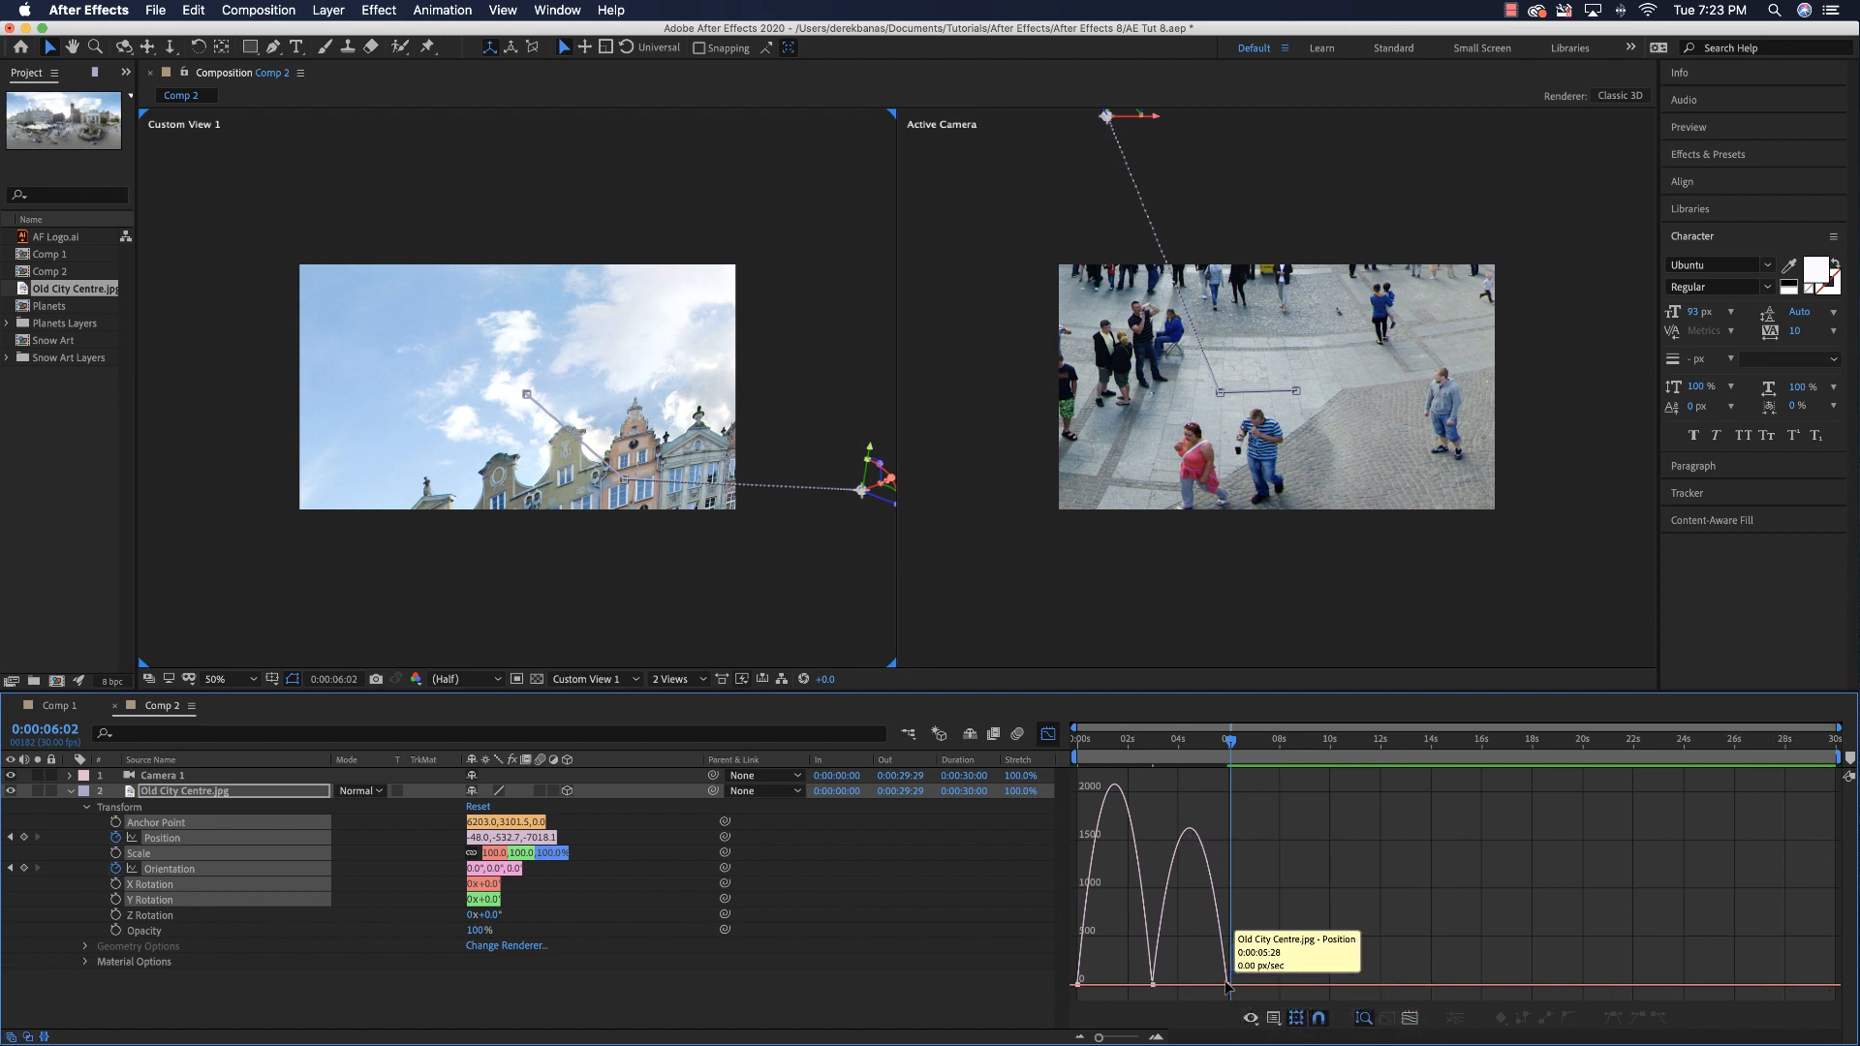
{"action": "left_click_drag", "start_coordinate": [1217, 981], "coordinate": [1192, 990]}
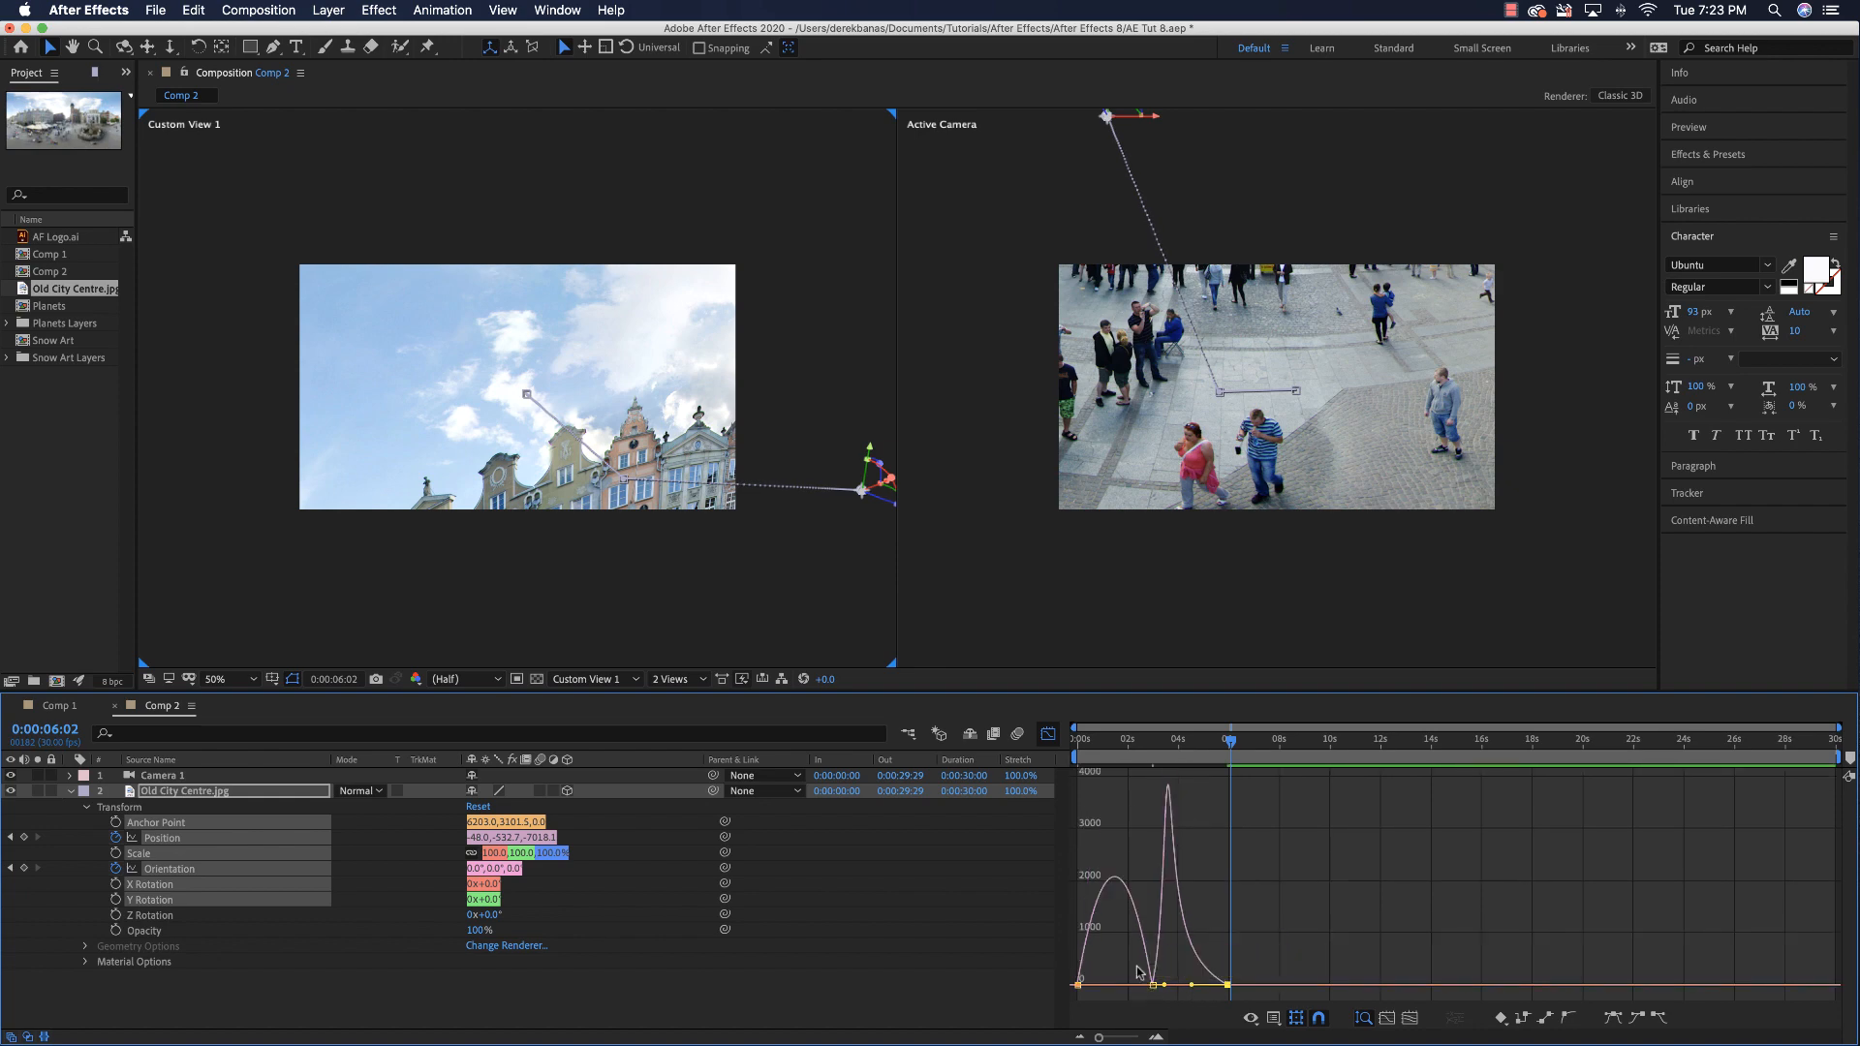
- Preview the eased city photo animation from the start and close the Graph Editor
{"action": "left_click_drag", "start_coordinate": [1231, 742], "coordinate": [1073, 754]}
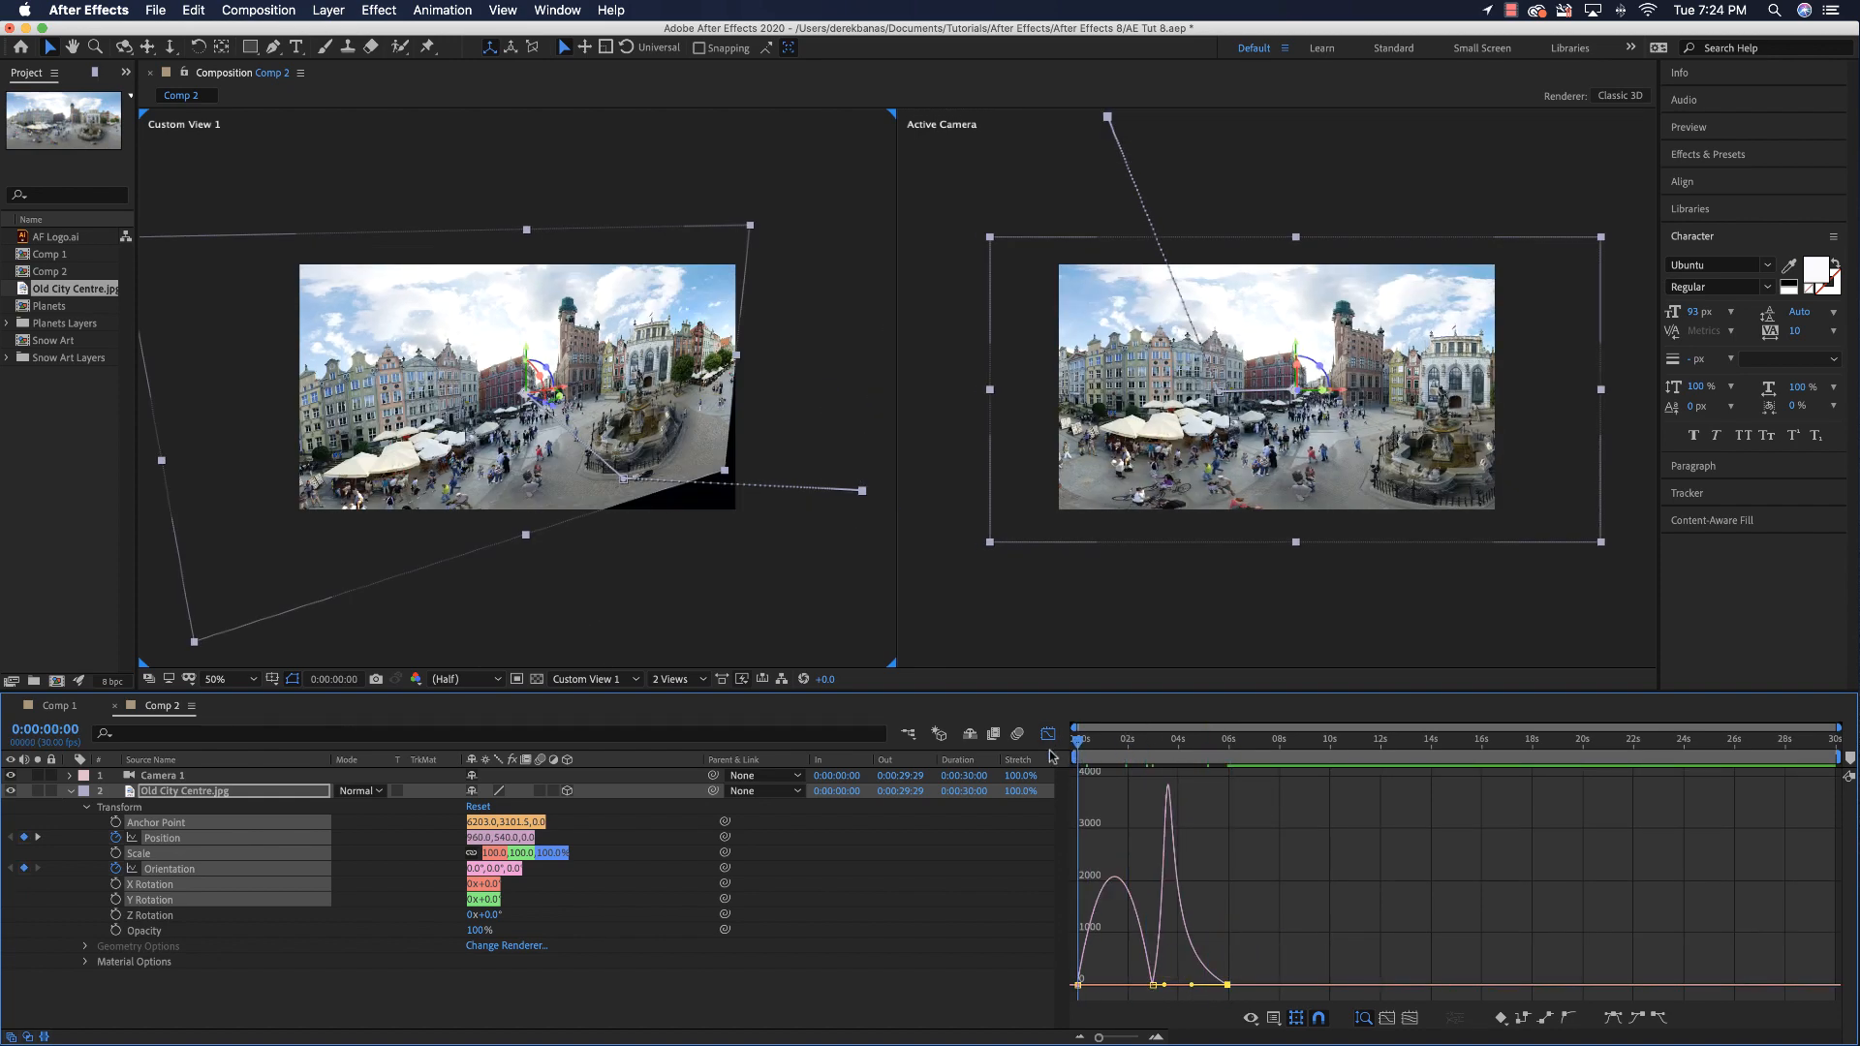
{"action": "key", "text": "space"}
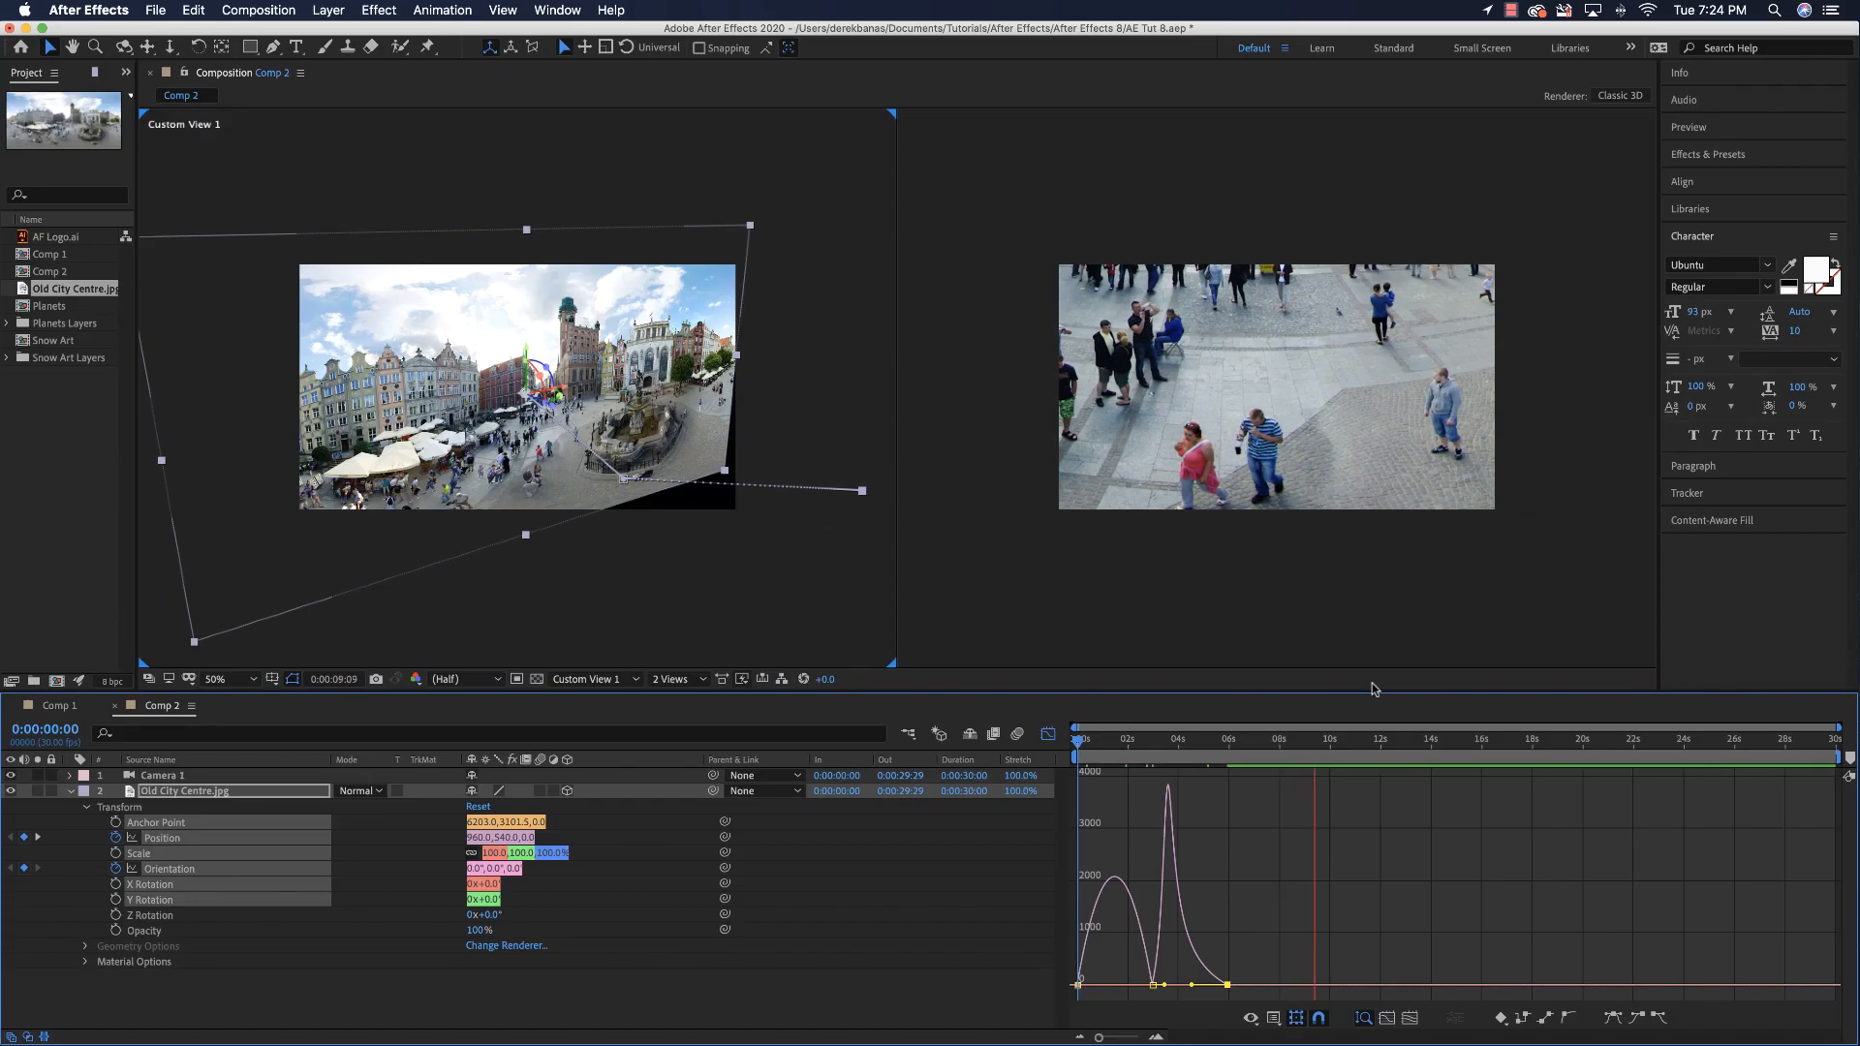
{"action": "key", "text": "space"}
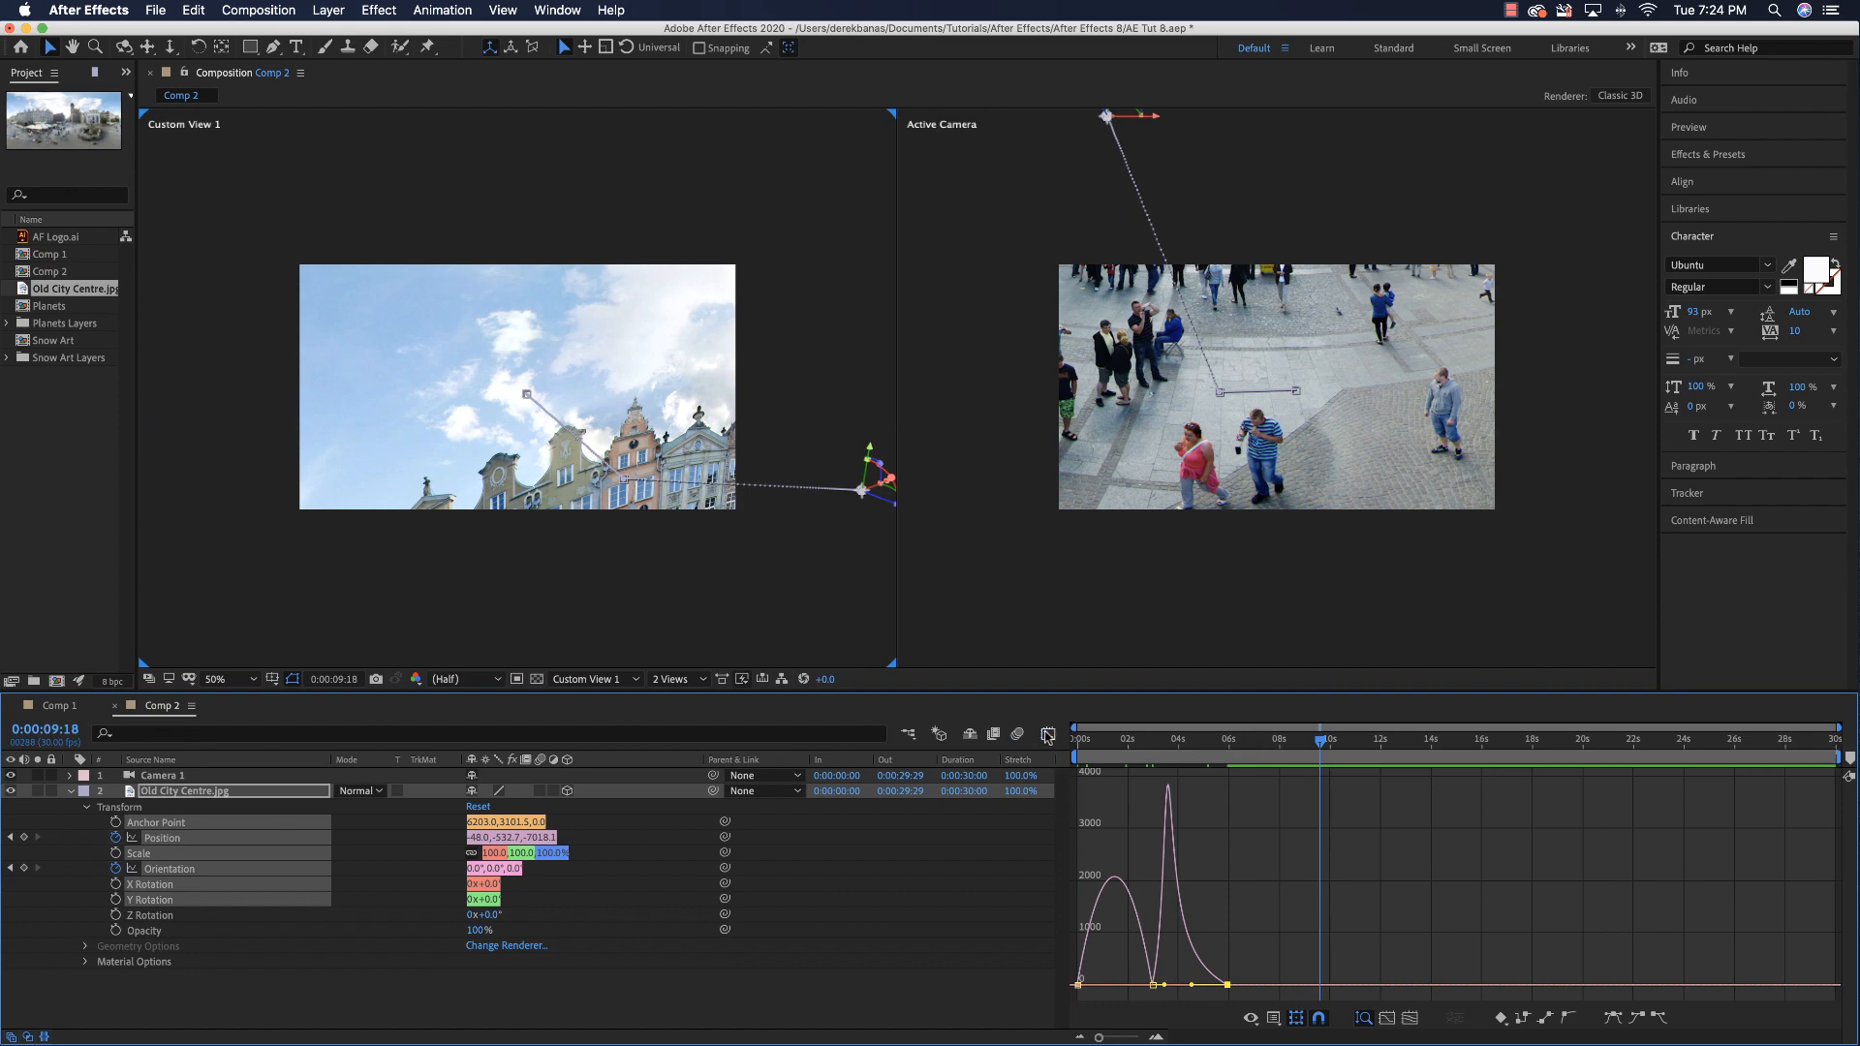
{"action": "left_click", "coordinate": [1048, 734]}
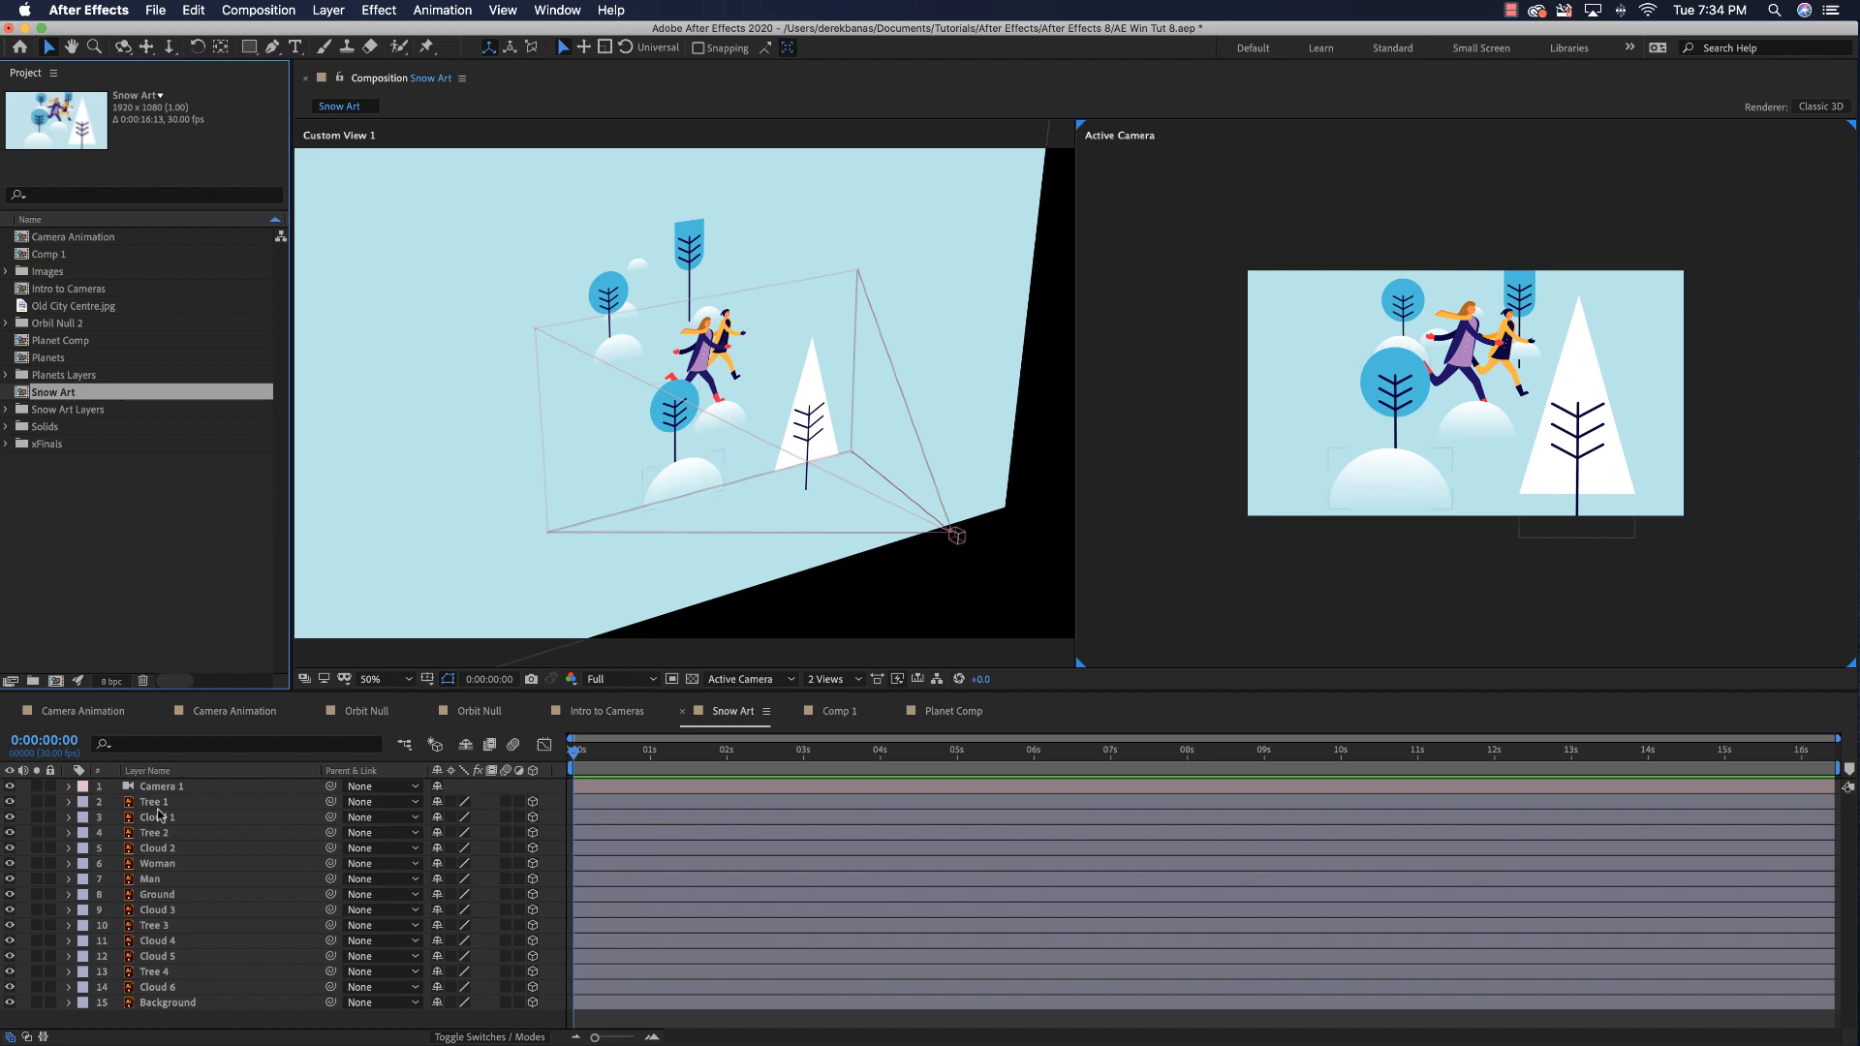
- In the Snow Art composition, inspect the transform values of the Tree 1 and Cloud 1 layers to compare their Z positions
{"action": "left_click", "coordinate": [69, 802]}
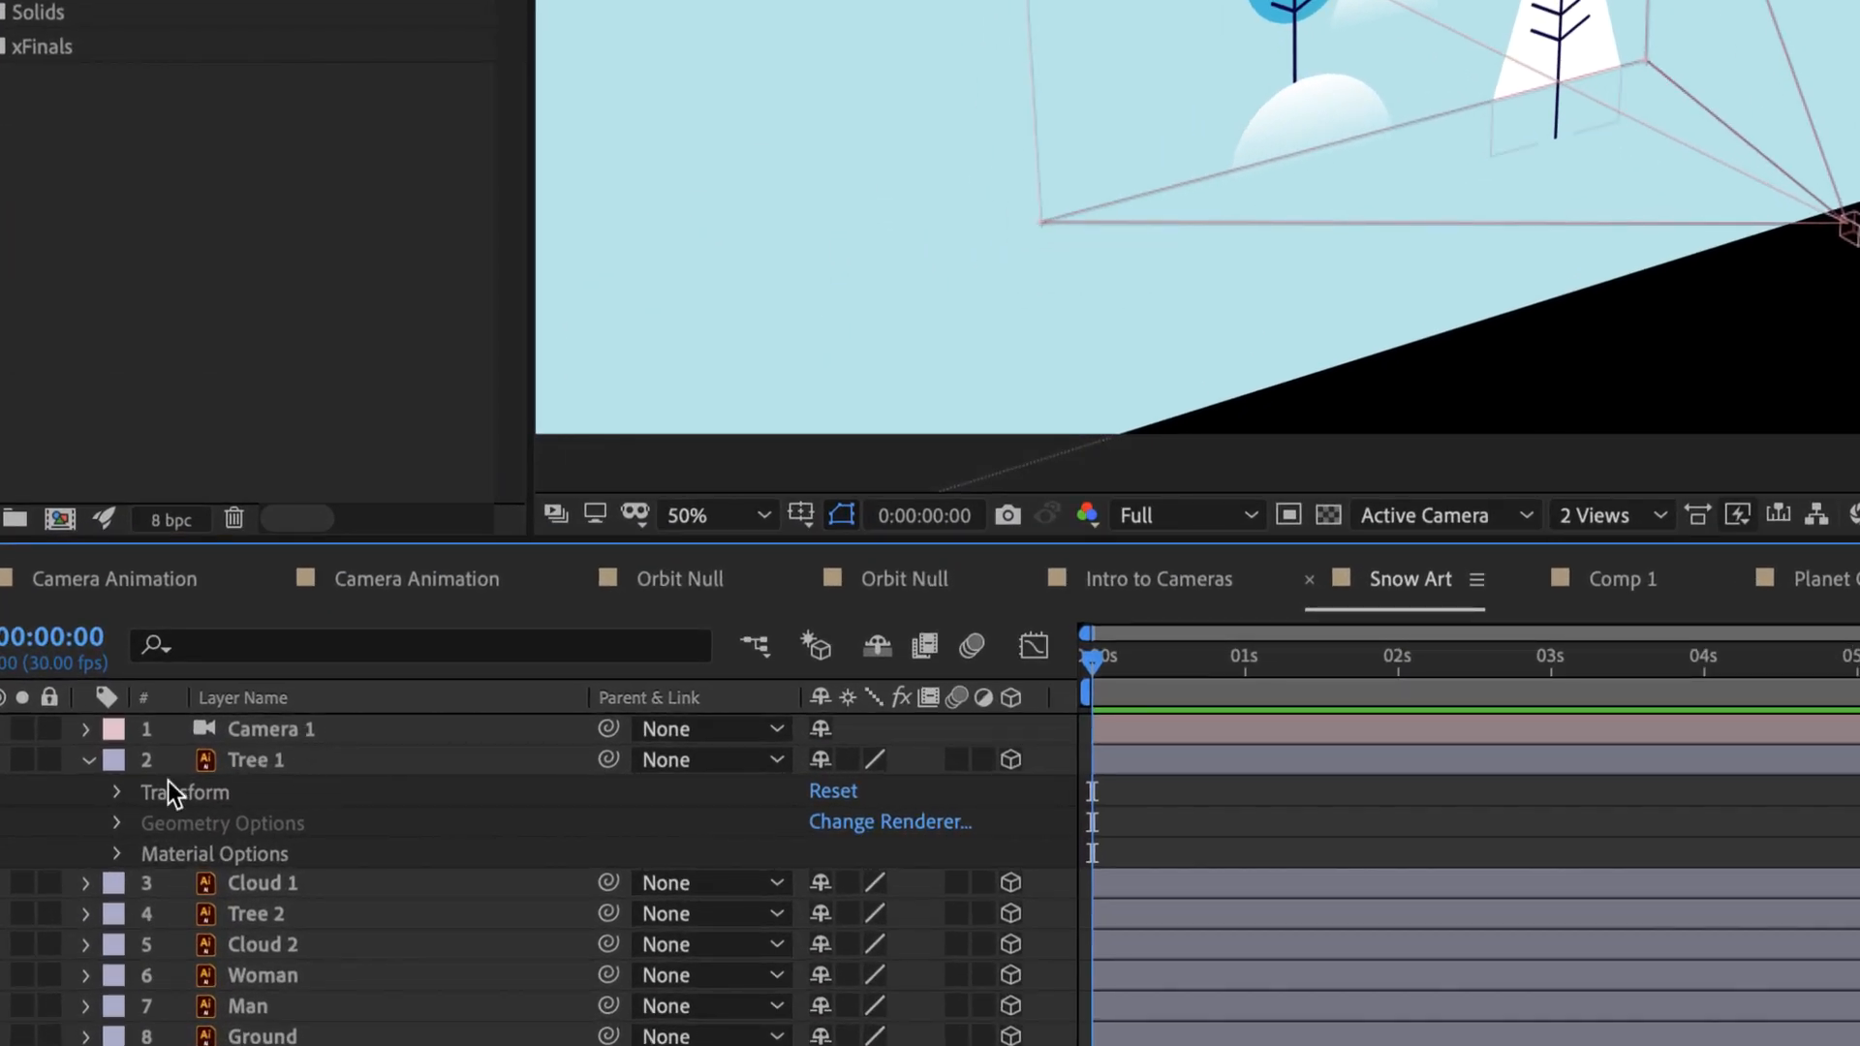
{"action": "left_click", "coordinate": [118, 792]}
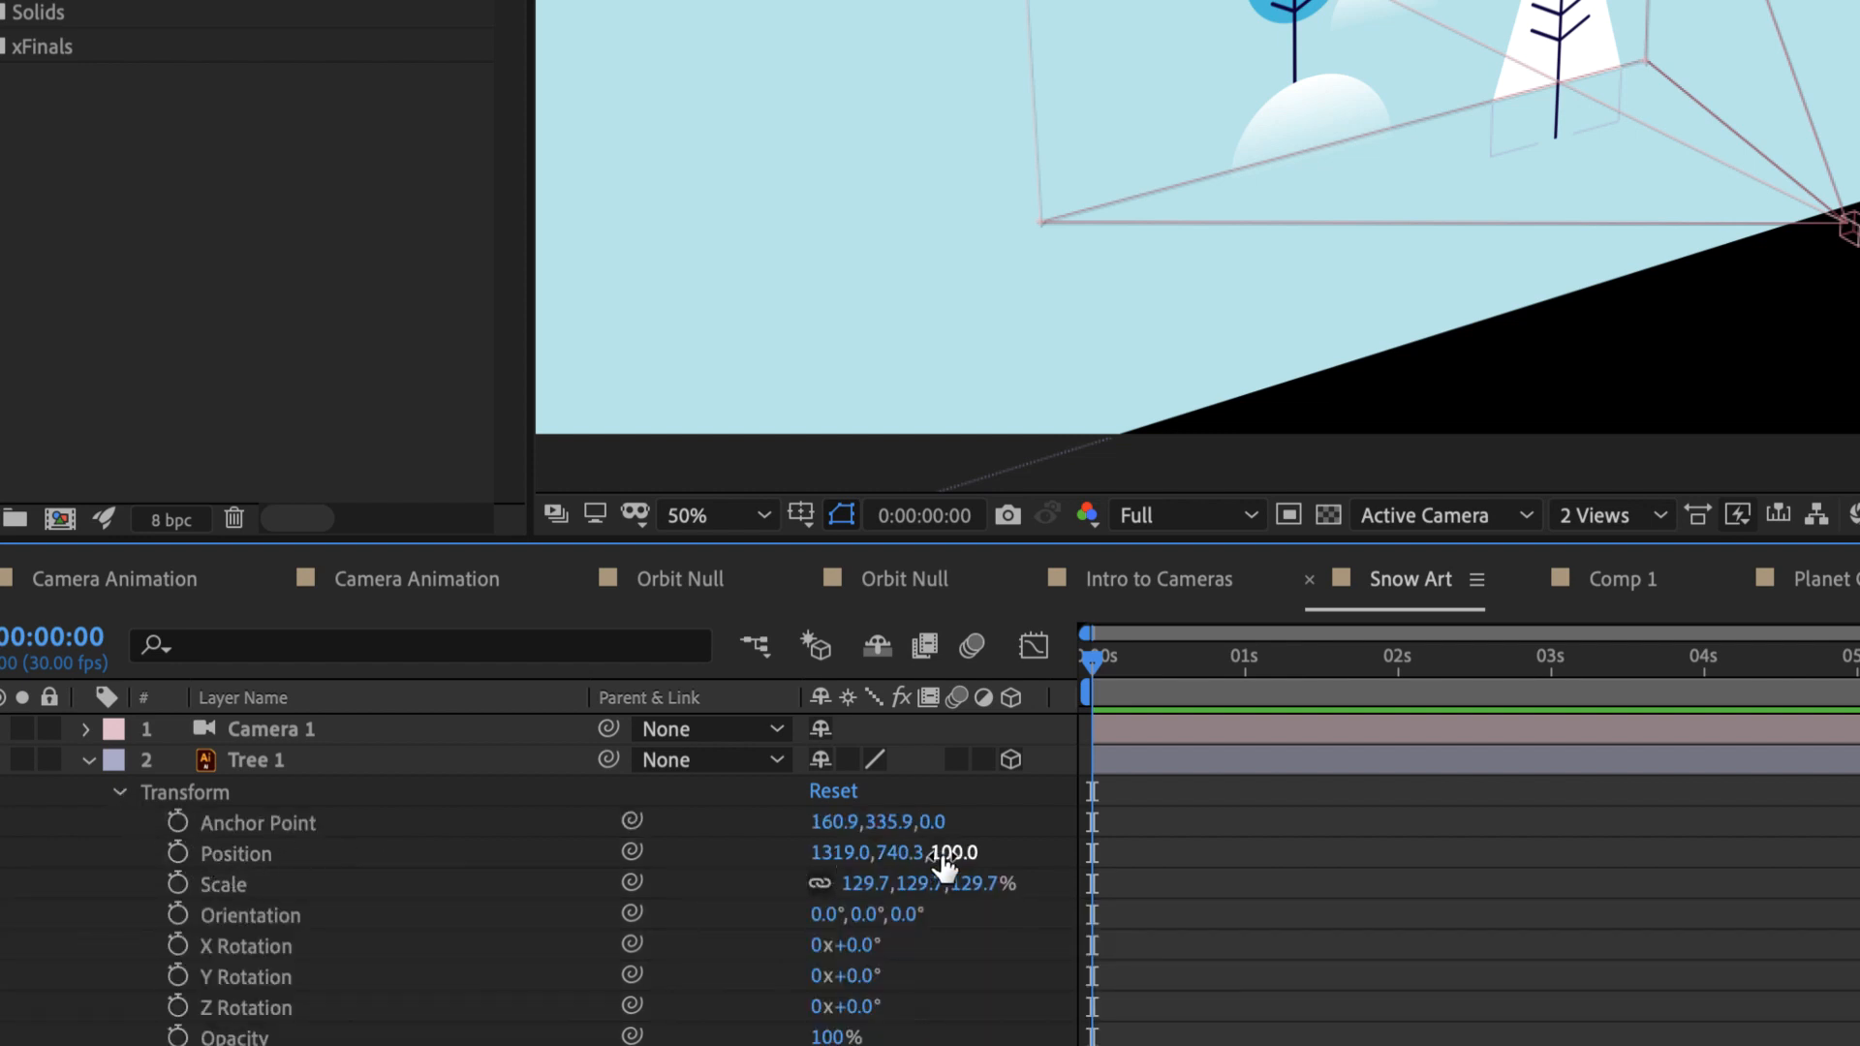
{"action": "left_click", "coordinate": [88, 760]}
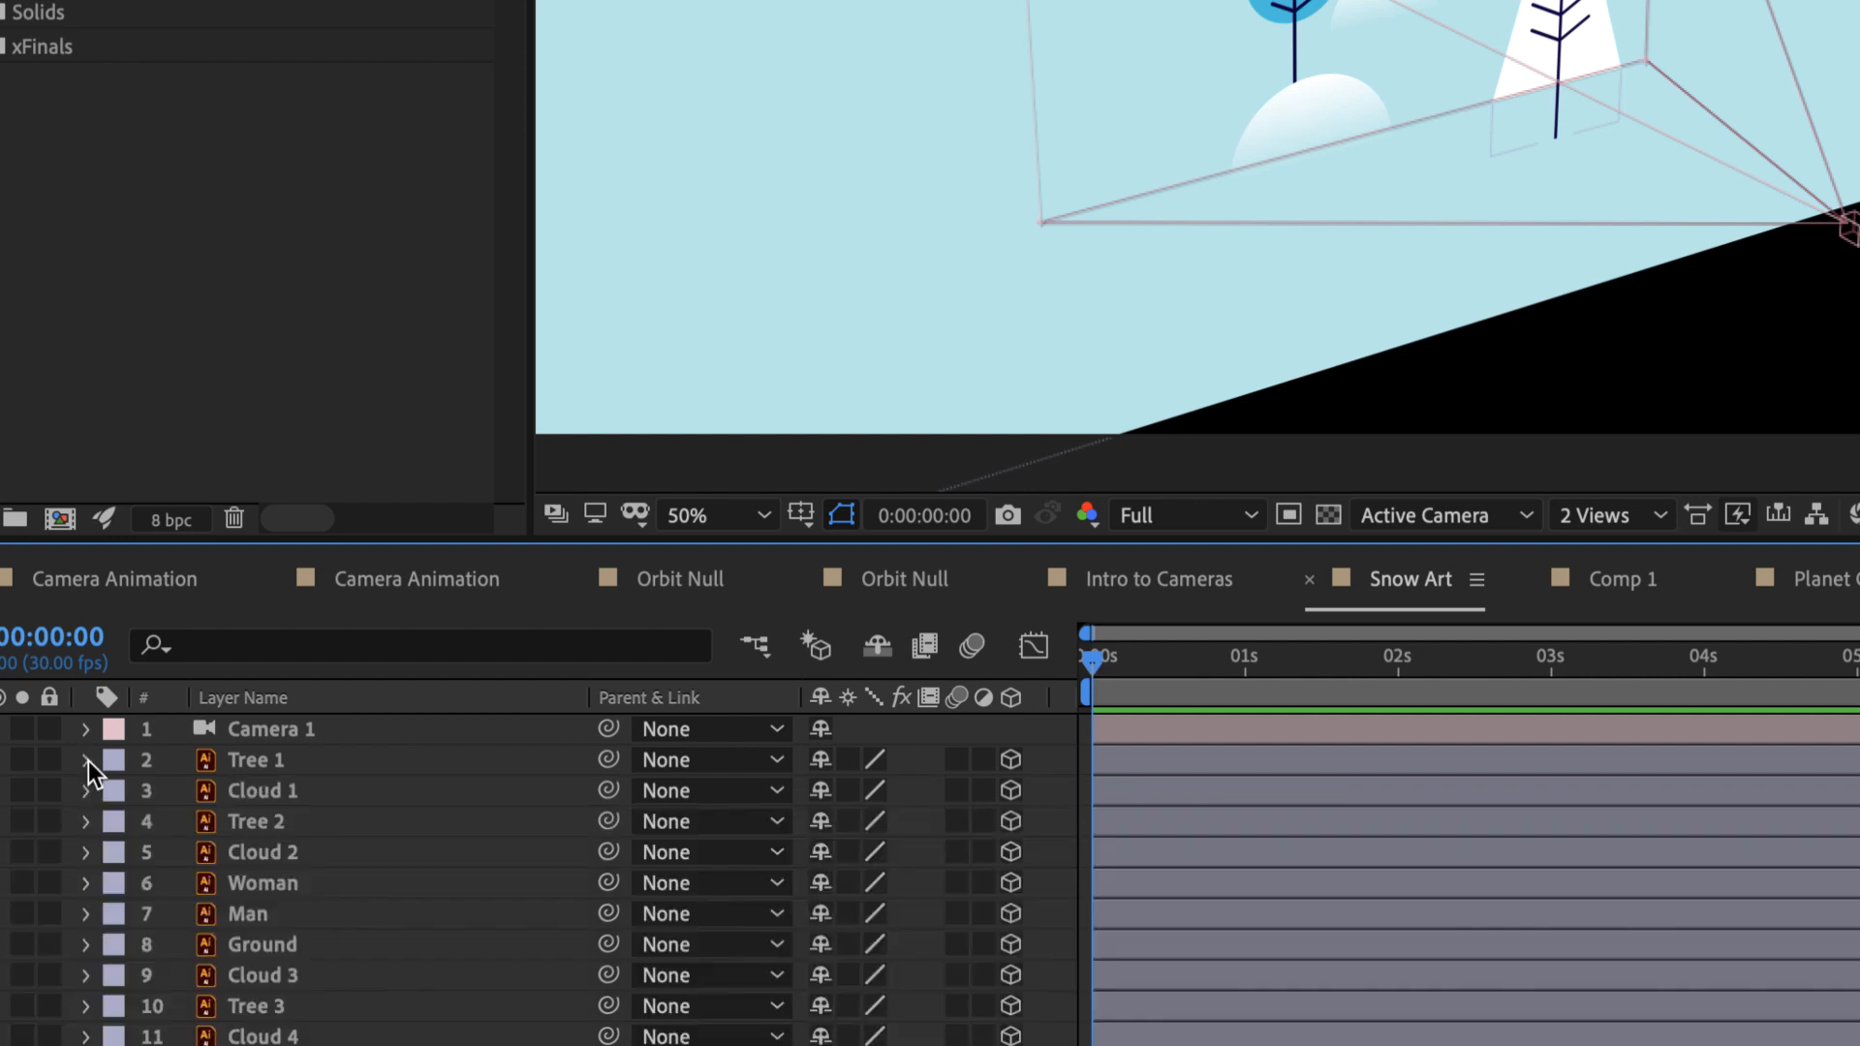
{"action": "left_click", "coordinate": [88, 791]}
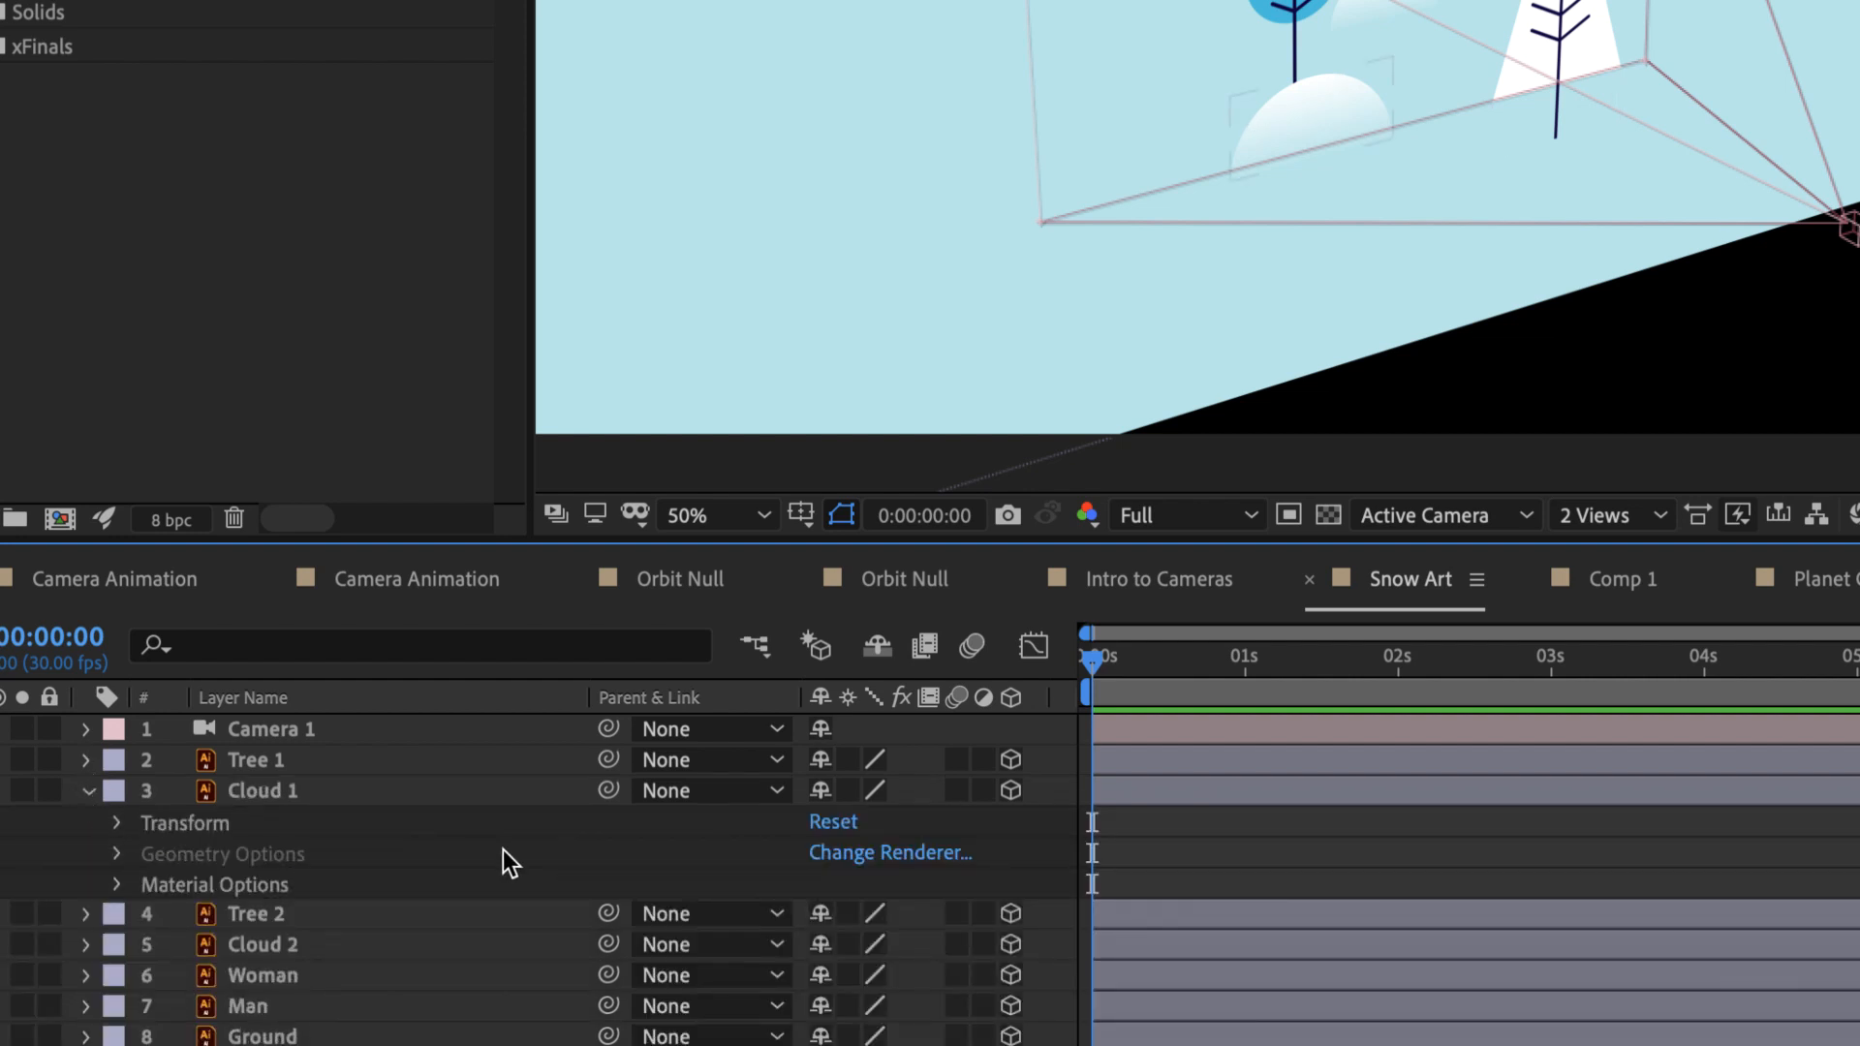
{"action": "left_click", "coordinate": [118, 822]}
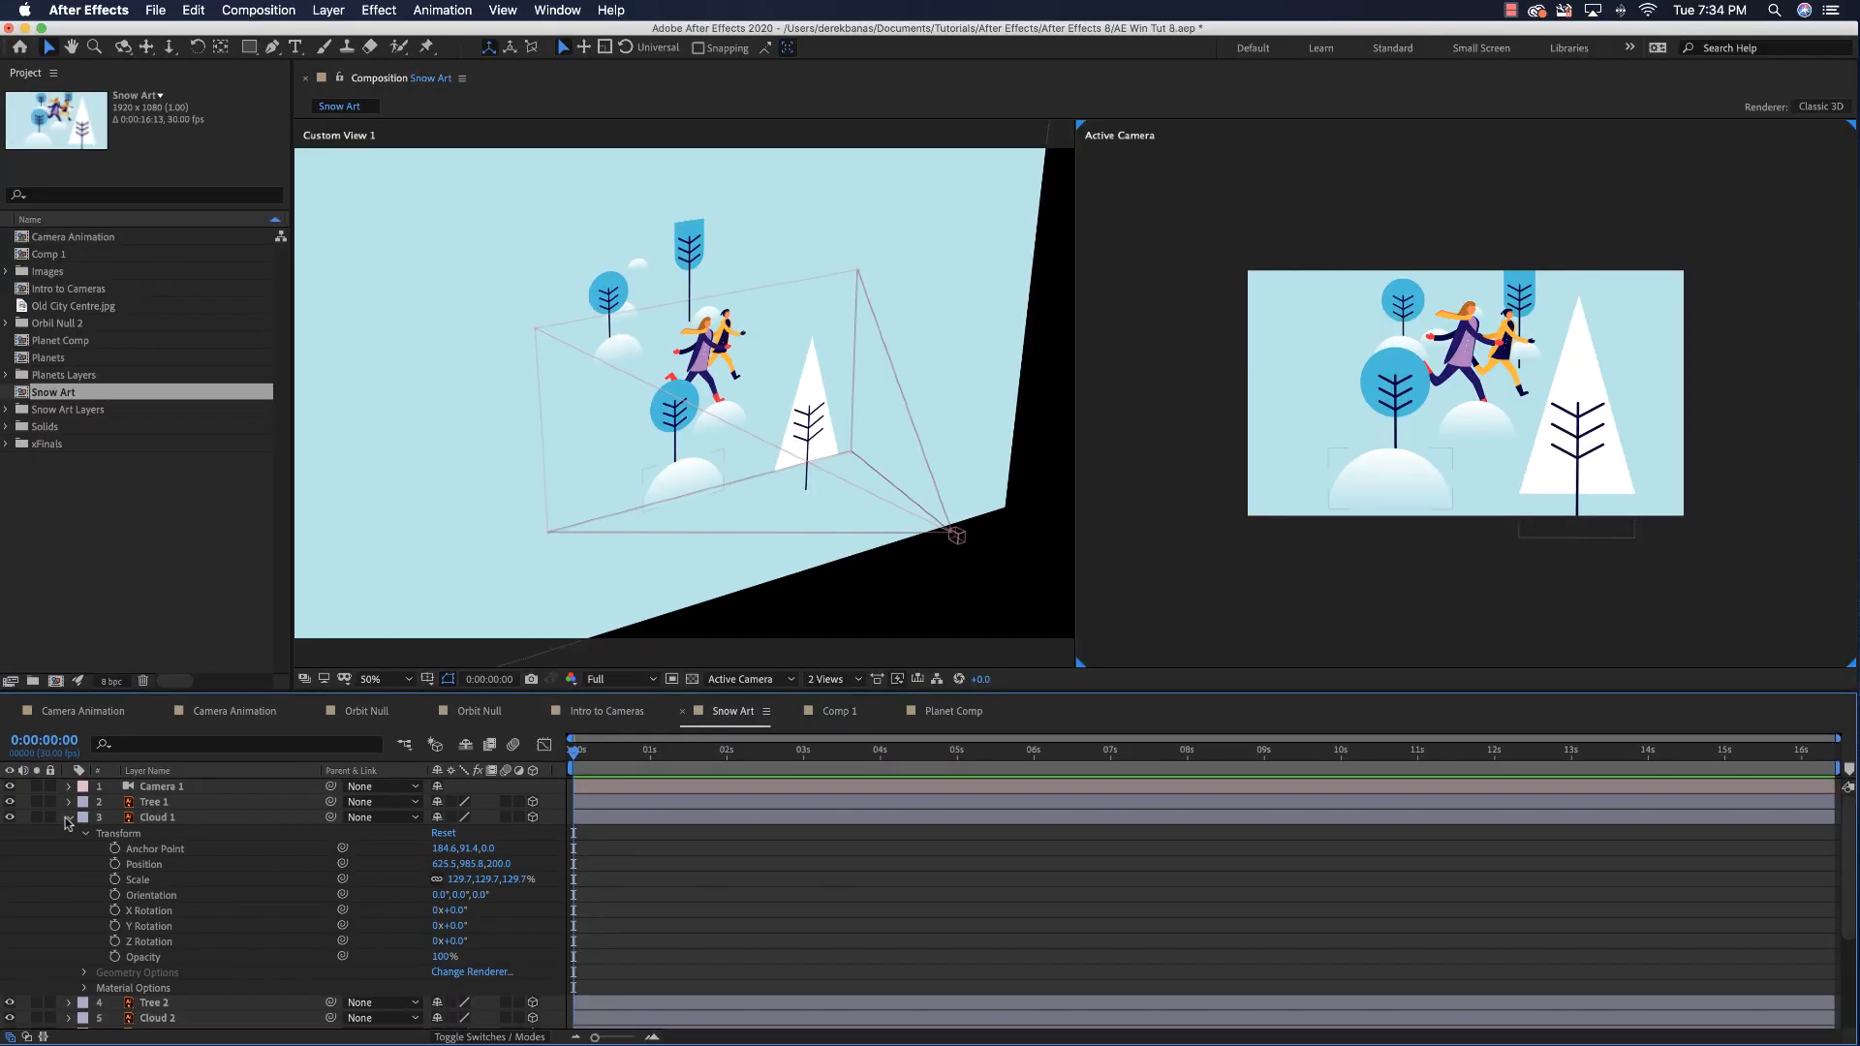
{"action": "left_click", "coordinate": [68, 819]}
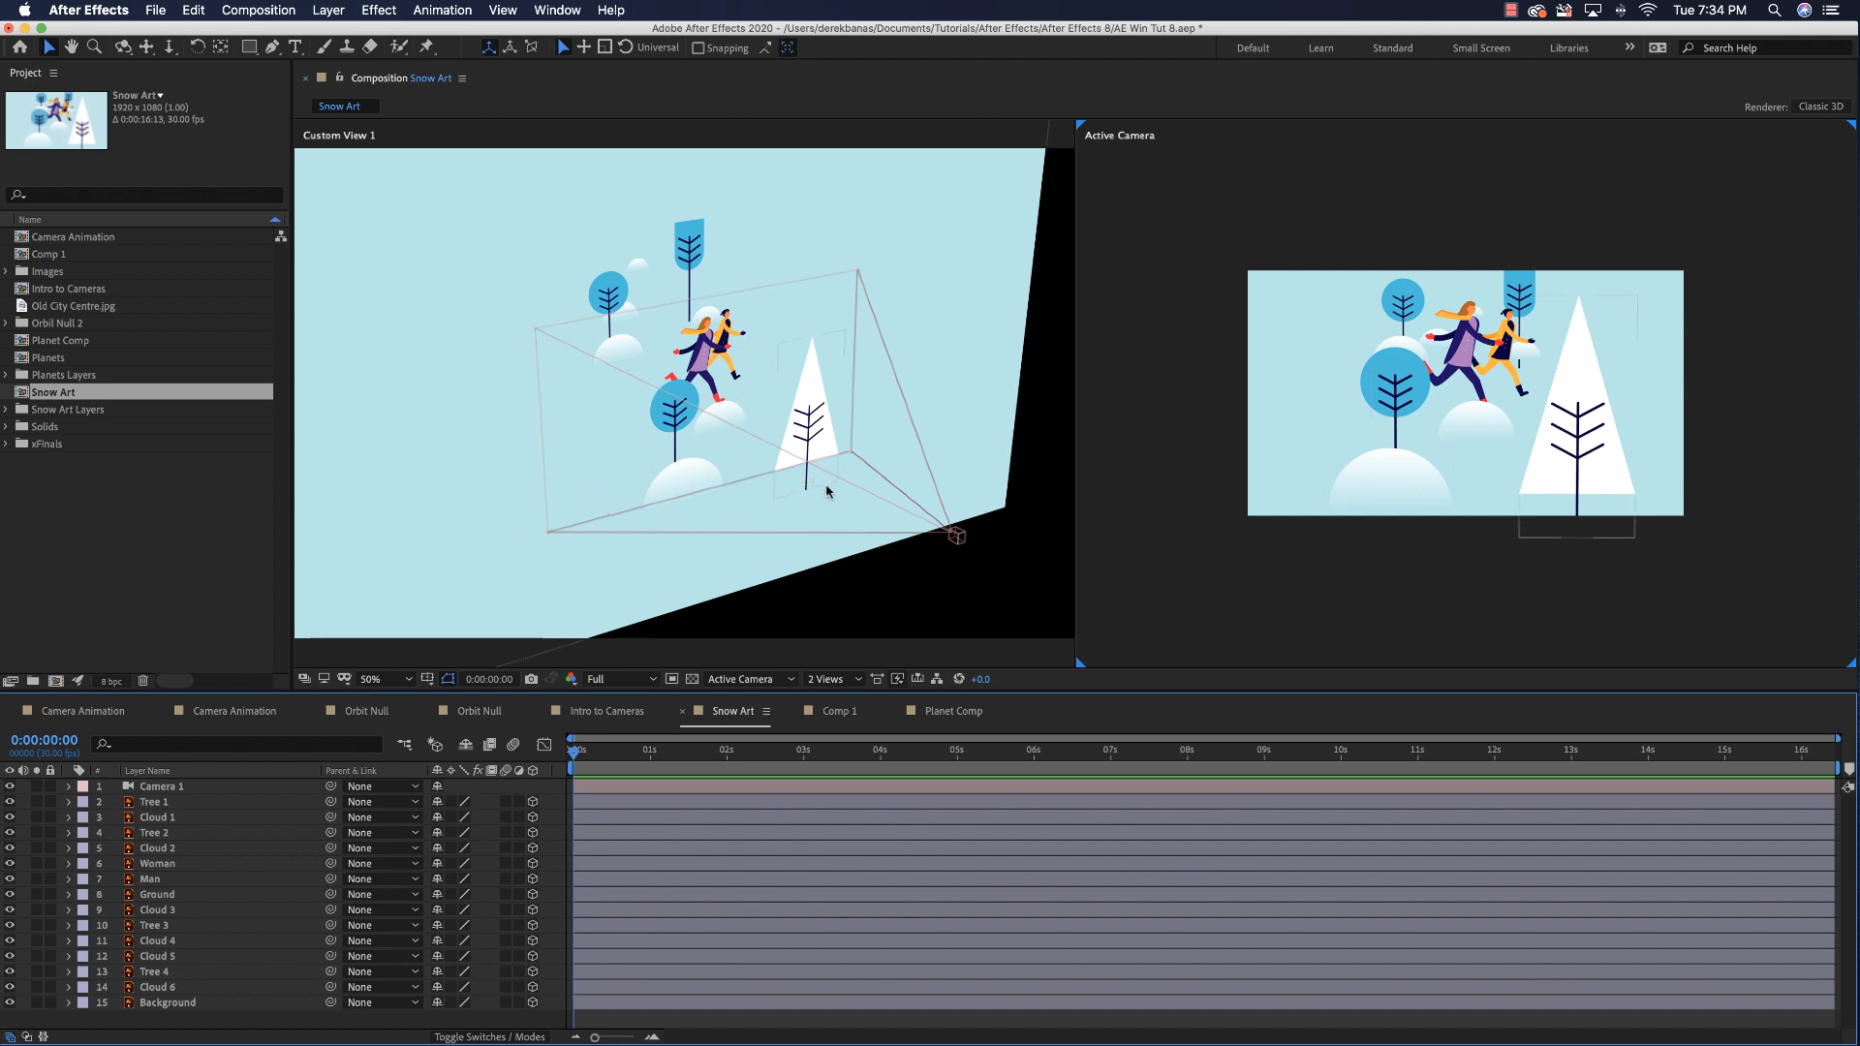
- Select Camera 1 in the Snow Art composition's Custom View 1 and move it by its axis handles
{"action": "left_click", "coordinate": [957, 536]}
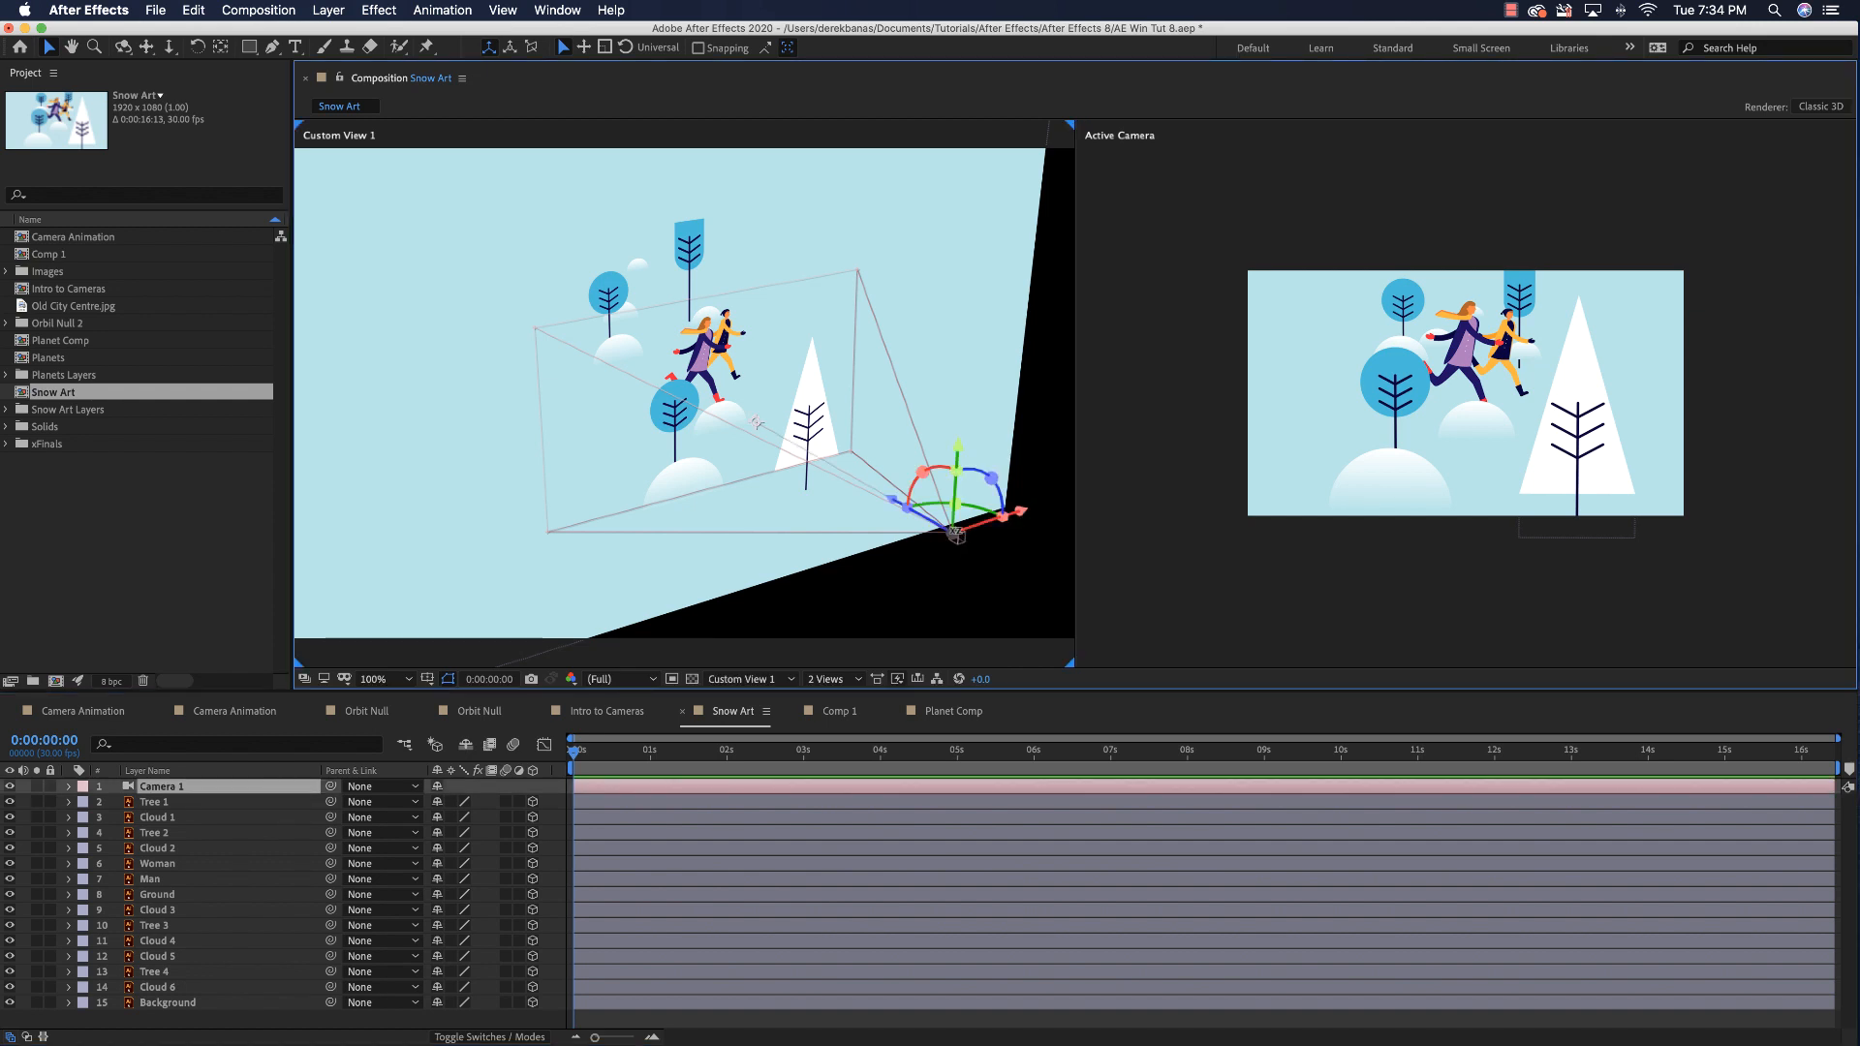
{"action": "left_click_drag", "start_coordinate": [957, 536], "coordinate": [886, 584]}
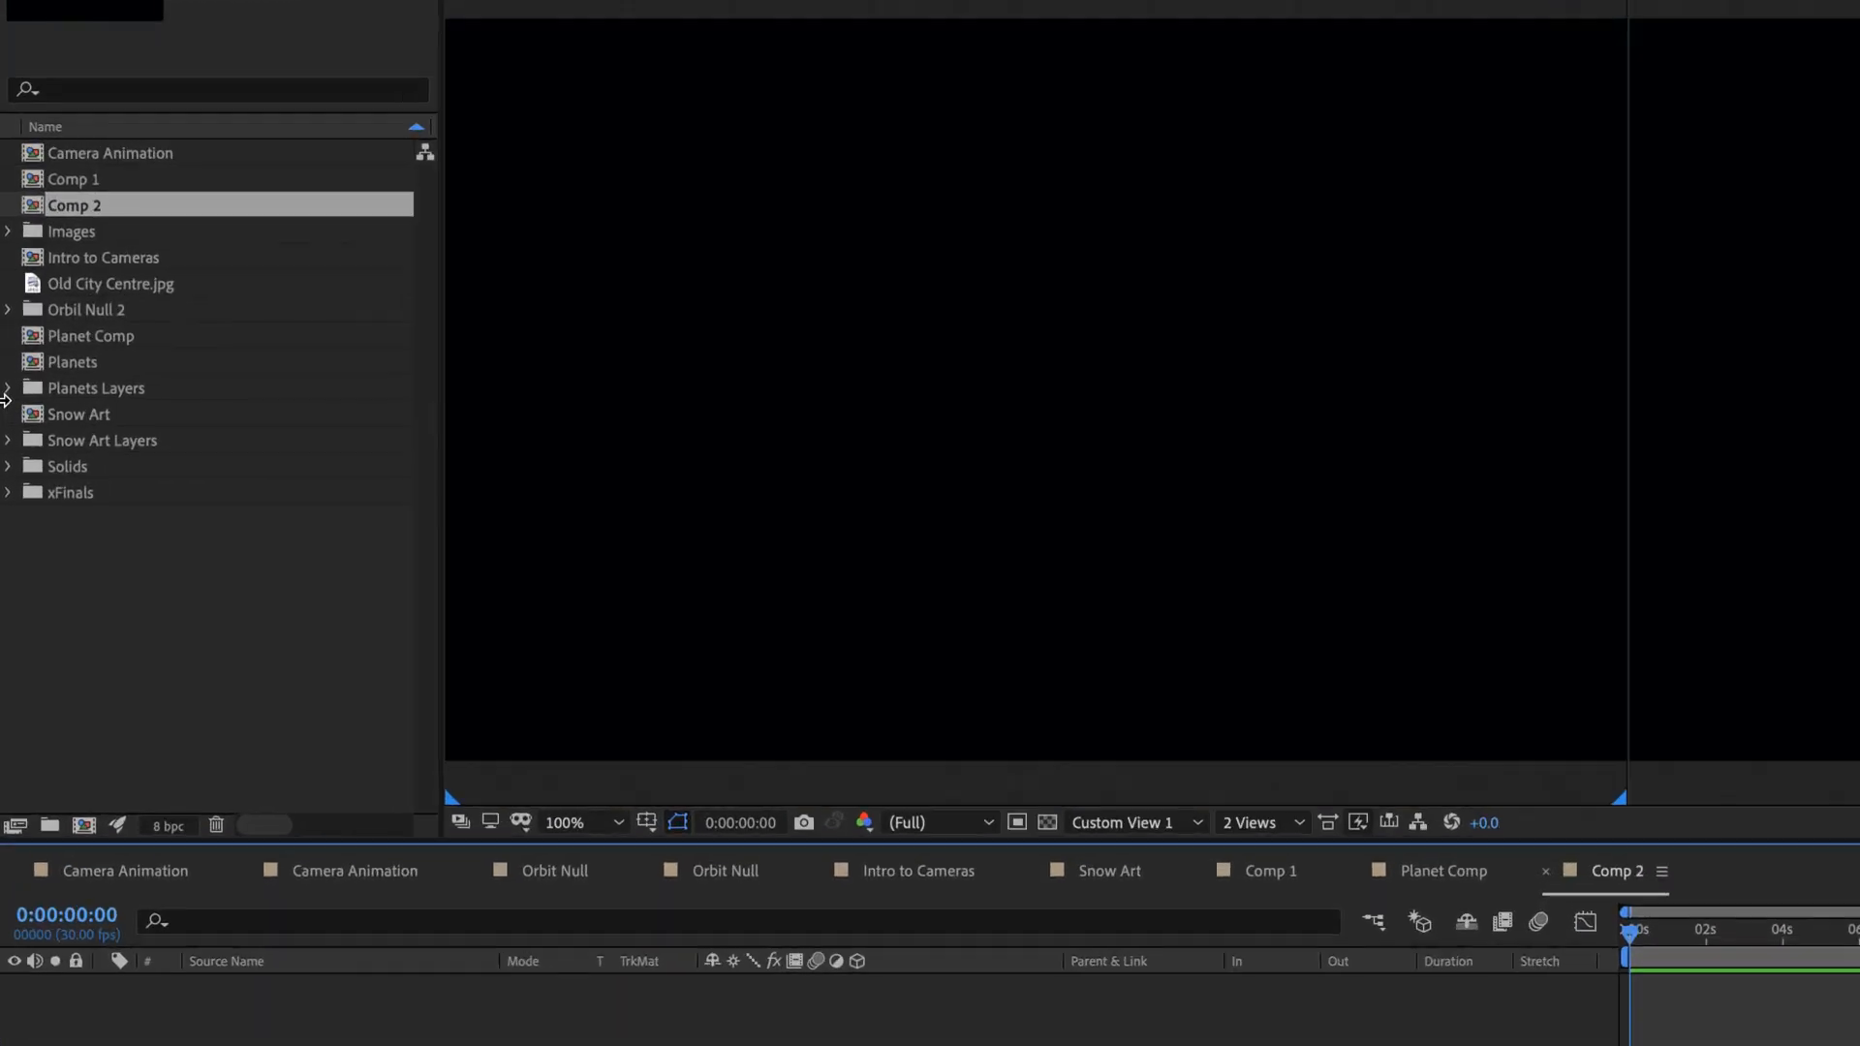
- Add Sun/Planets.ai from the Planets Layers folder to the empty Comp 2 and scale it to 299%
{"action": "left_click", "coordinate": [6, 392]}
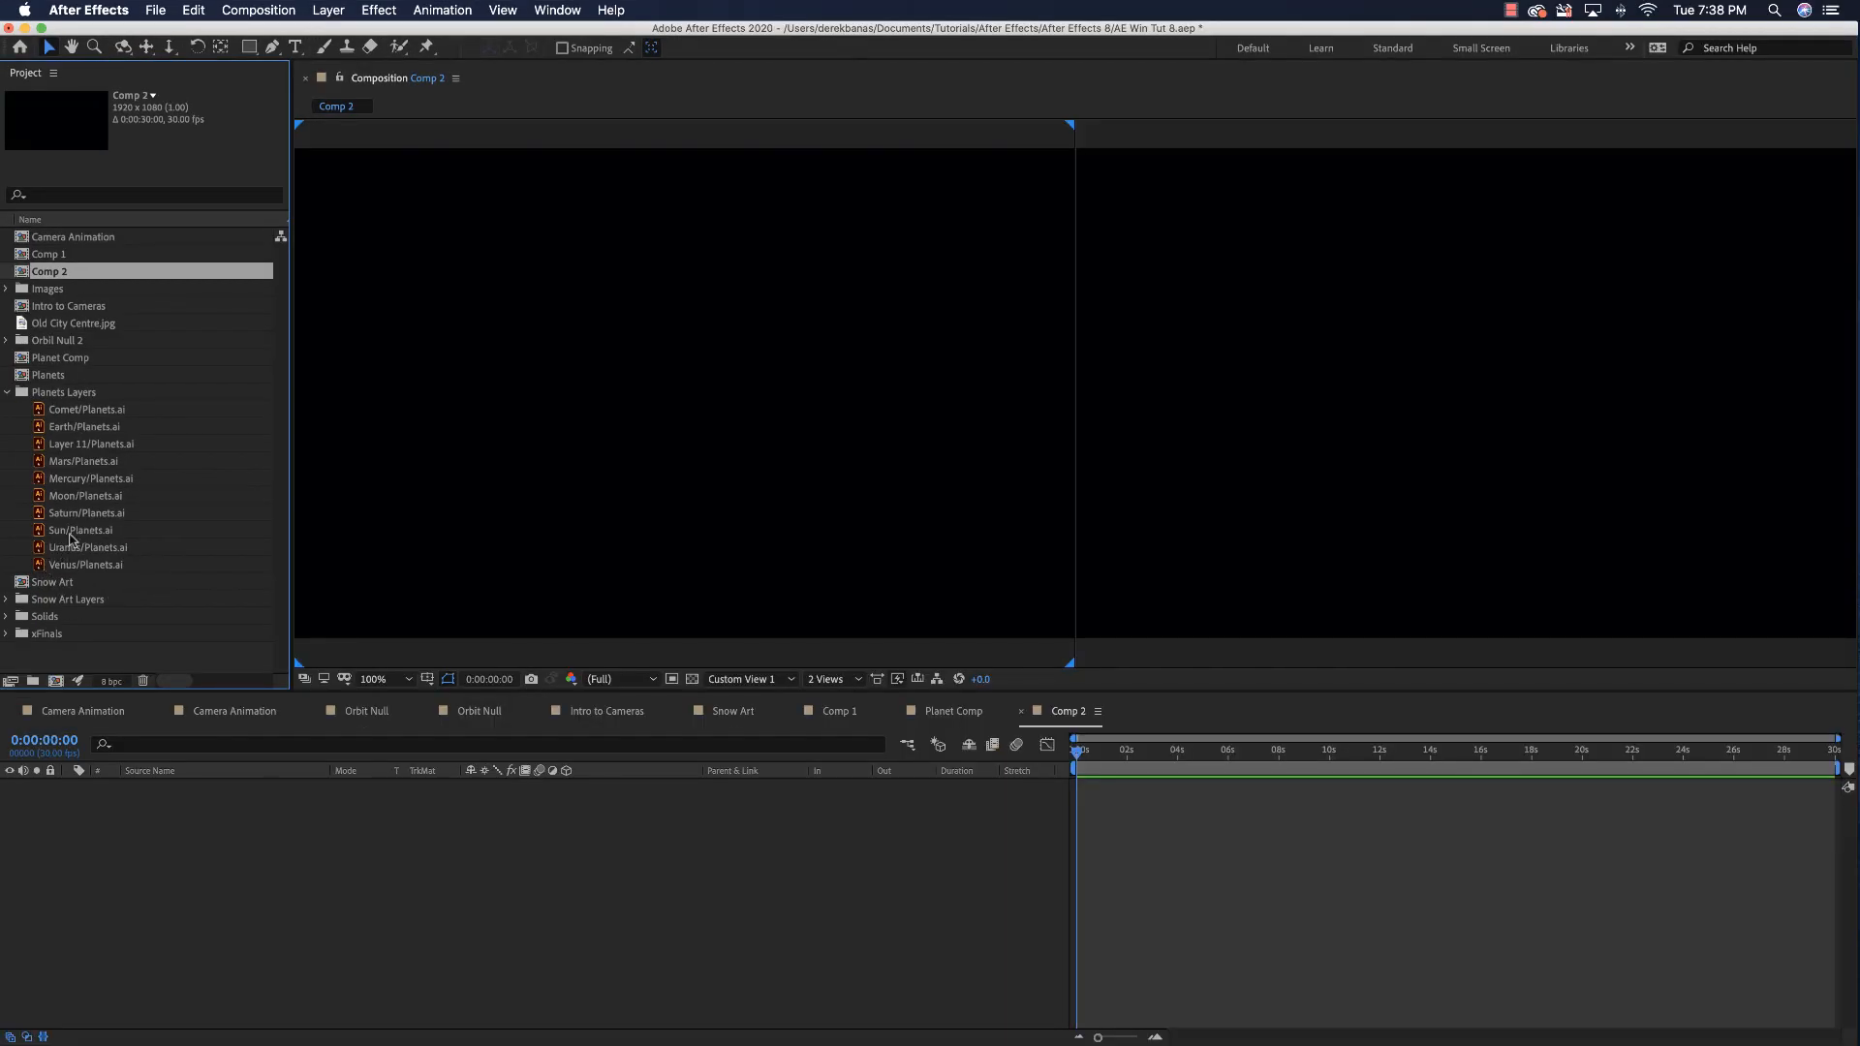
{"action": "left_click_drag", "start_coordinate": [70, 534], "coordinate": [300, 848]}
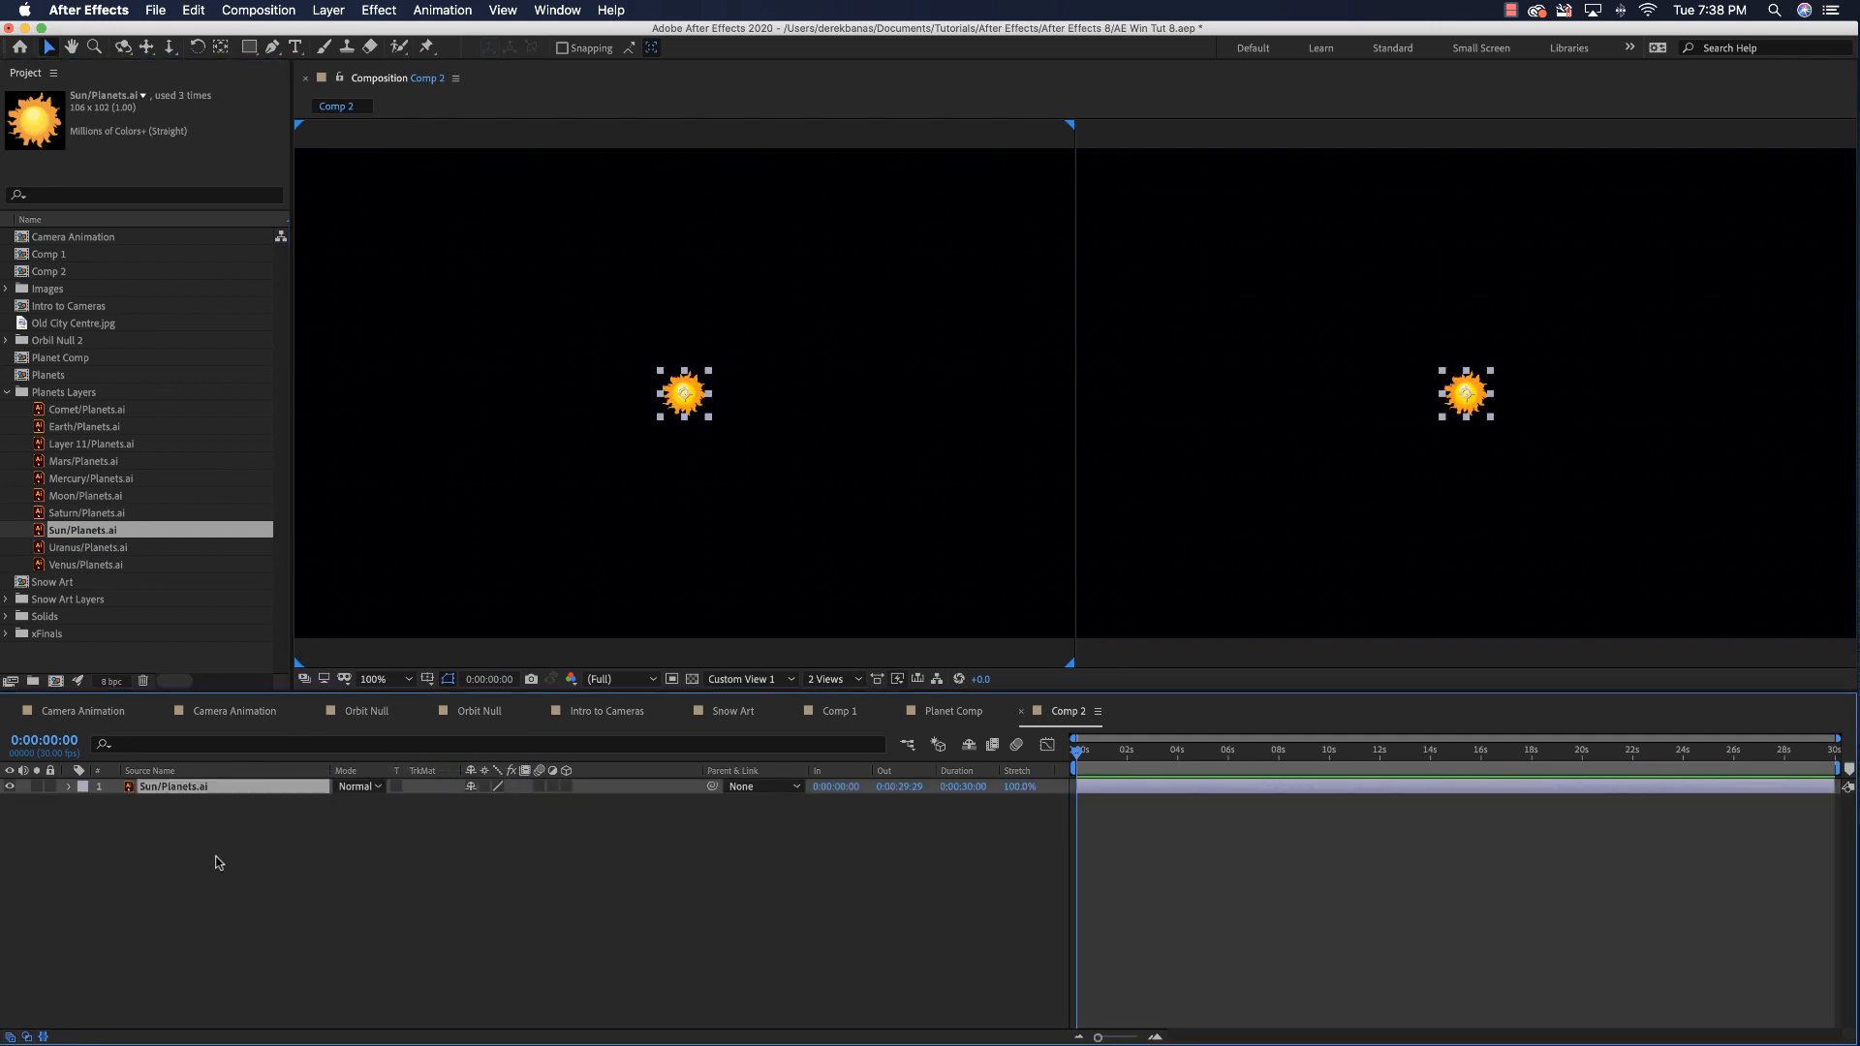
{"action": "left_click", "coordinate": [68, 787]}
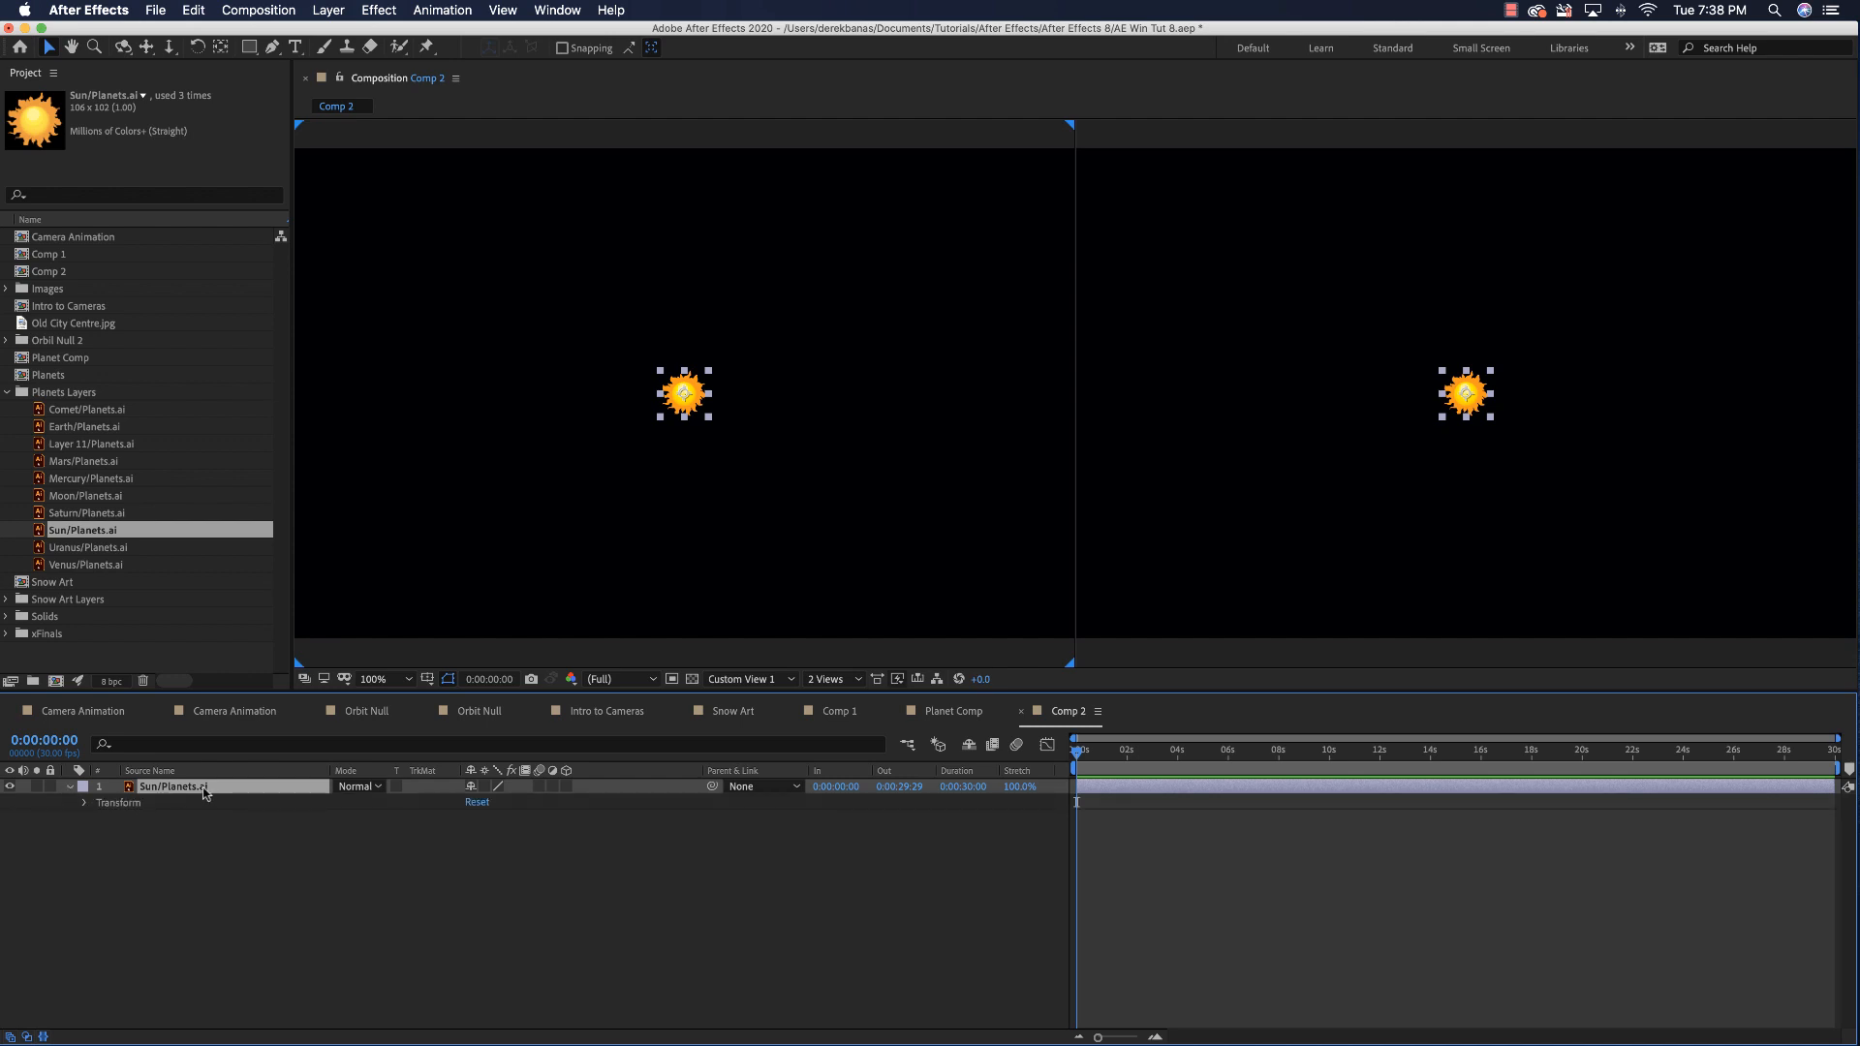
{"action": "key", "text": "s"}
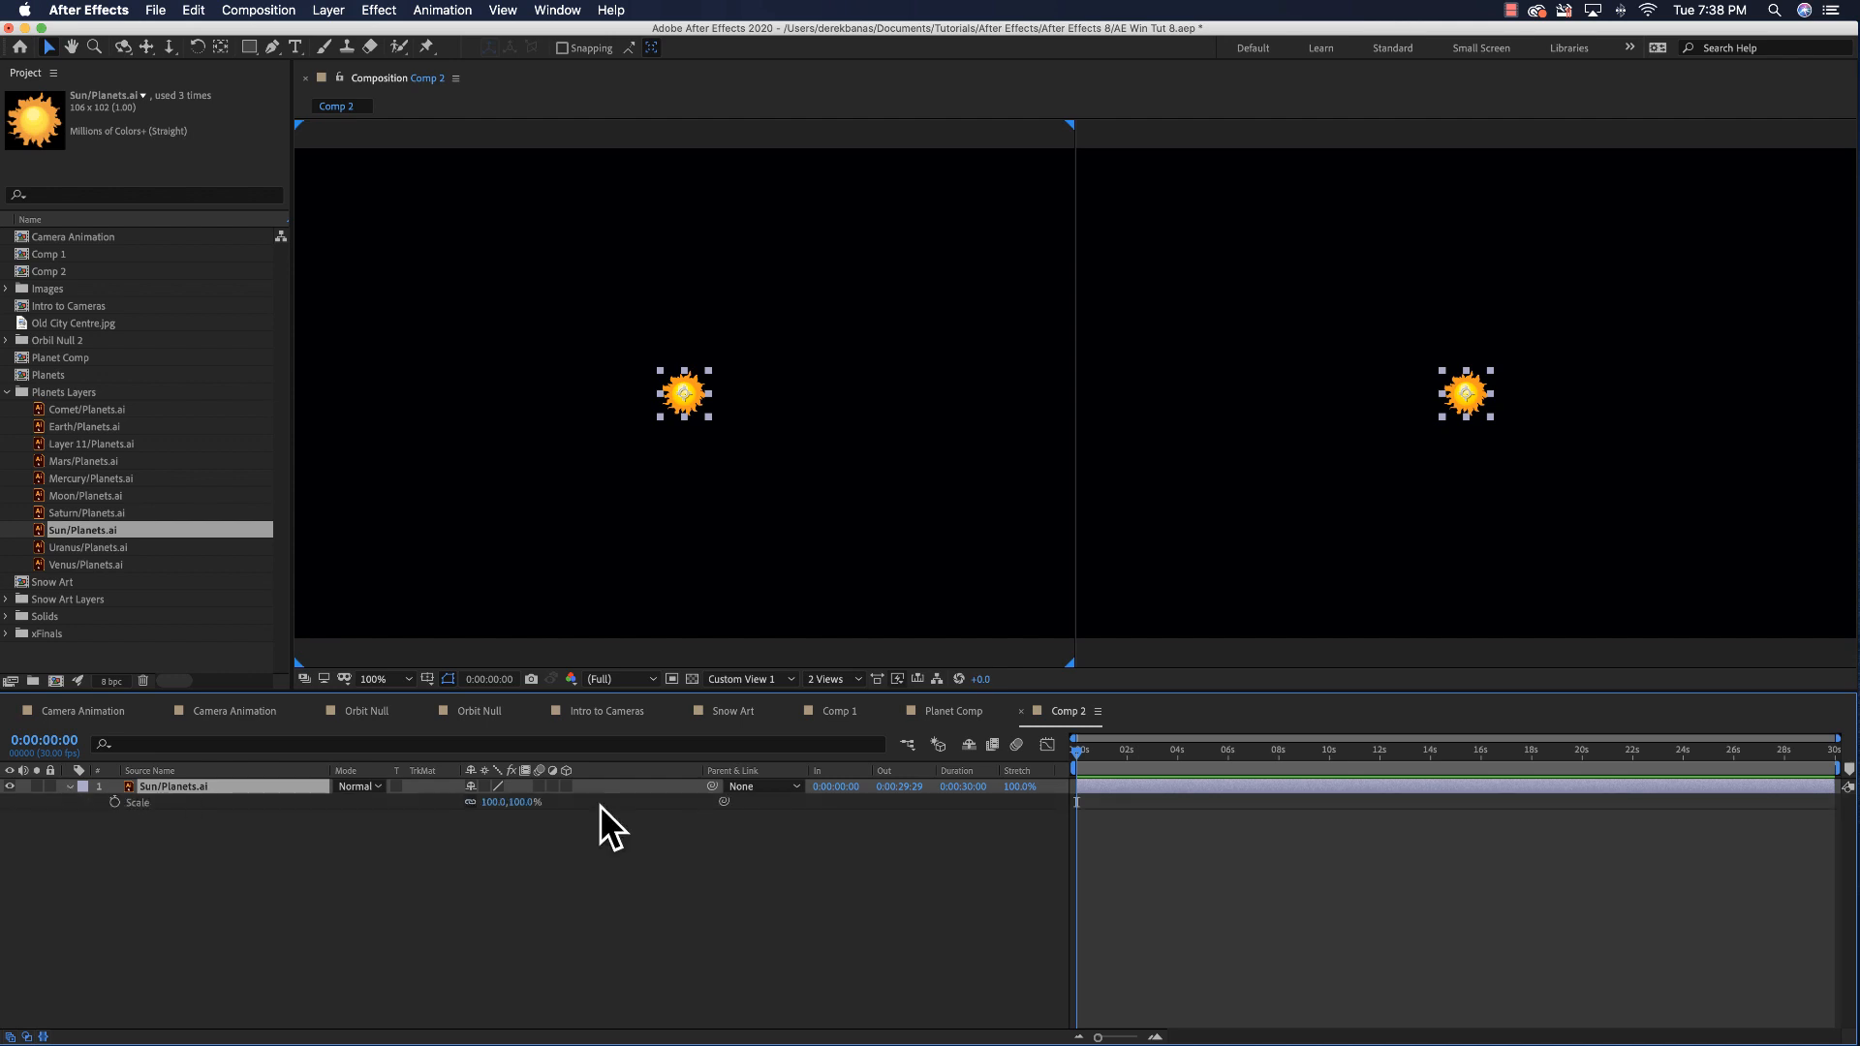
{"action": "left_click_drag", "start_coordinate": [508, 812], "coordinate": [693, 810]}
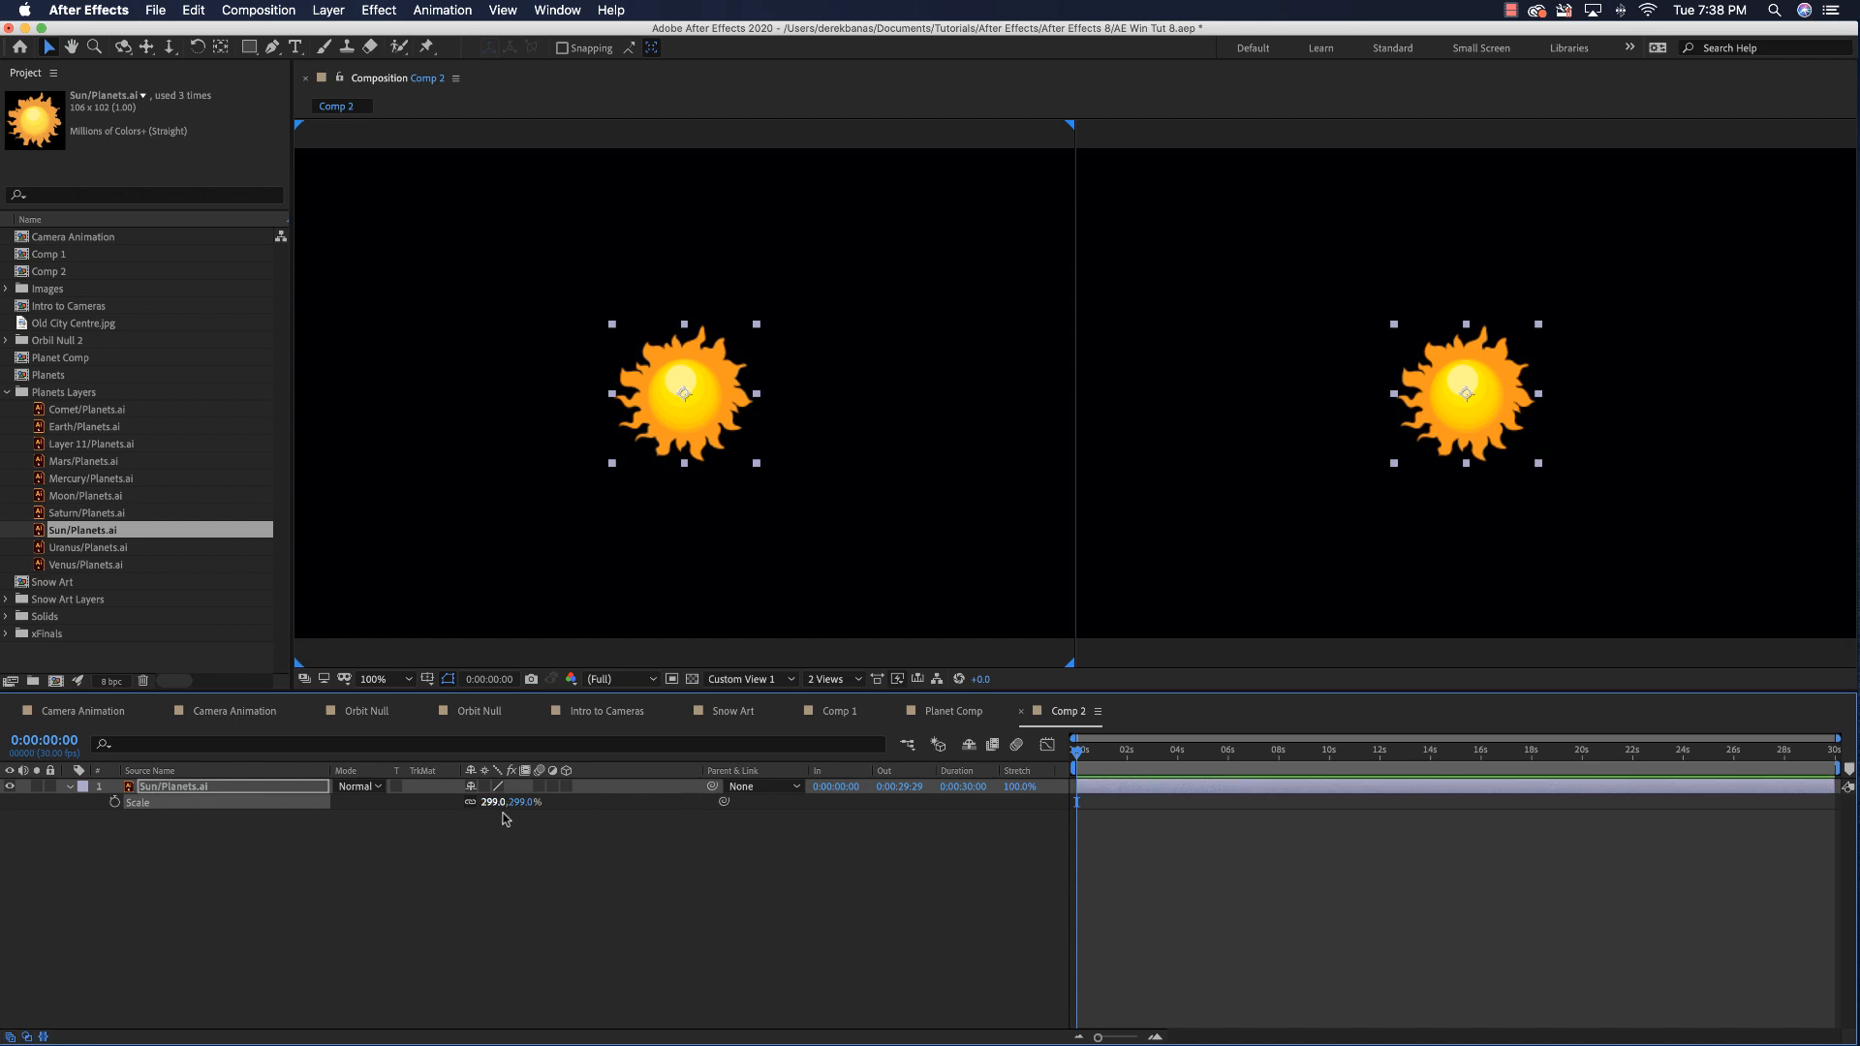
- Switch the Comp 2 viewer from two views to 1 View showing the Active Camera
{"action": "key", "text": "comma"}
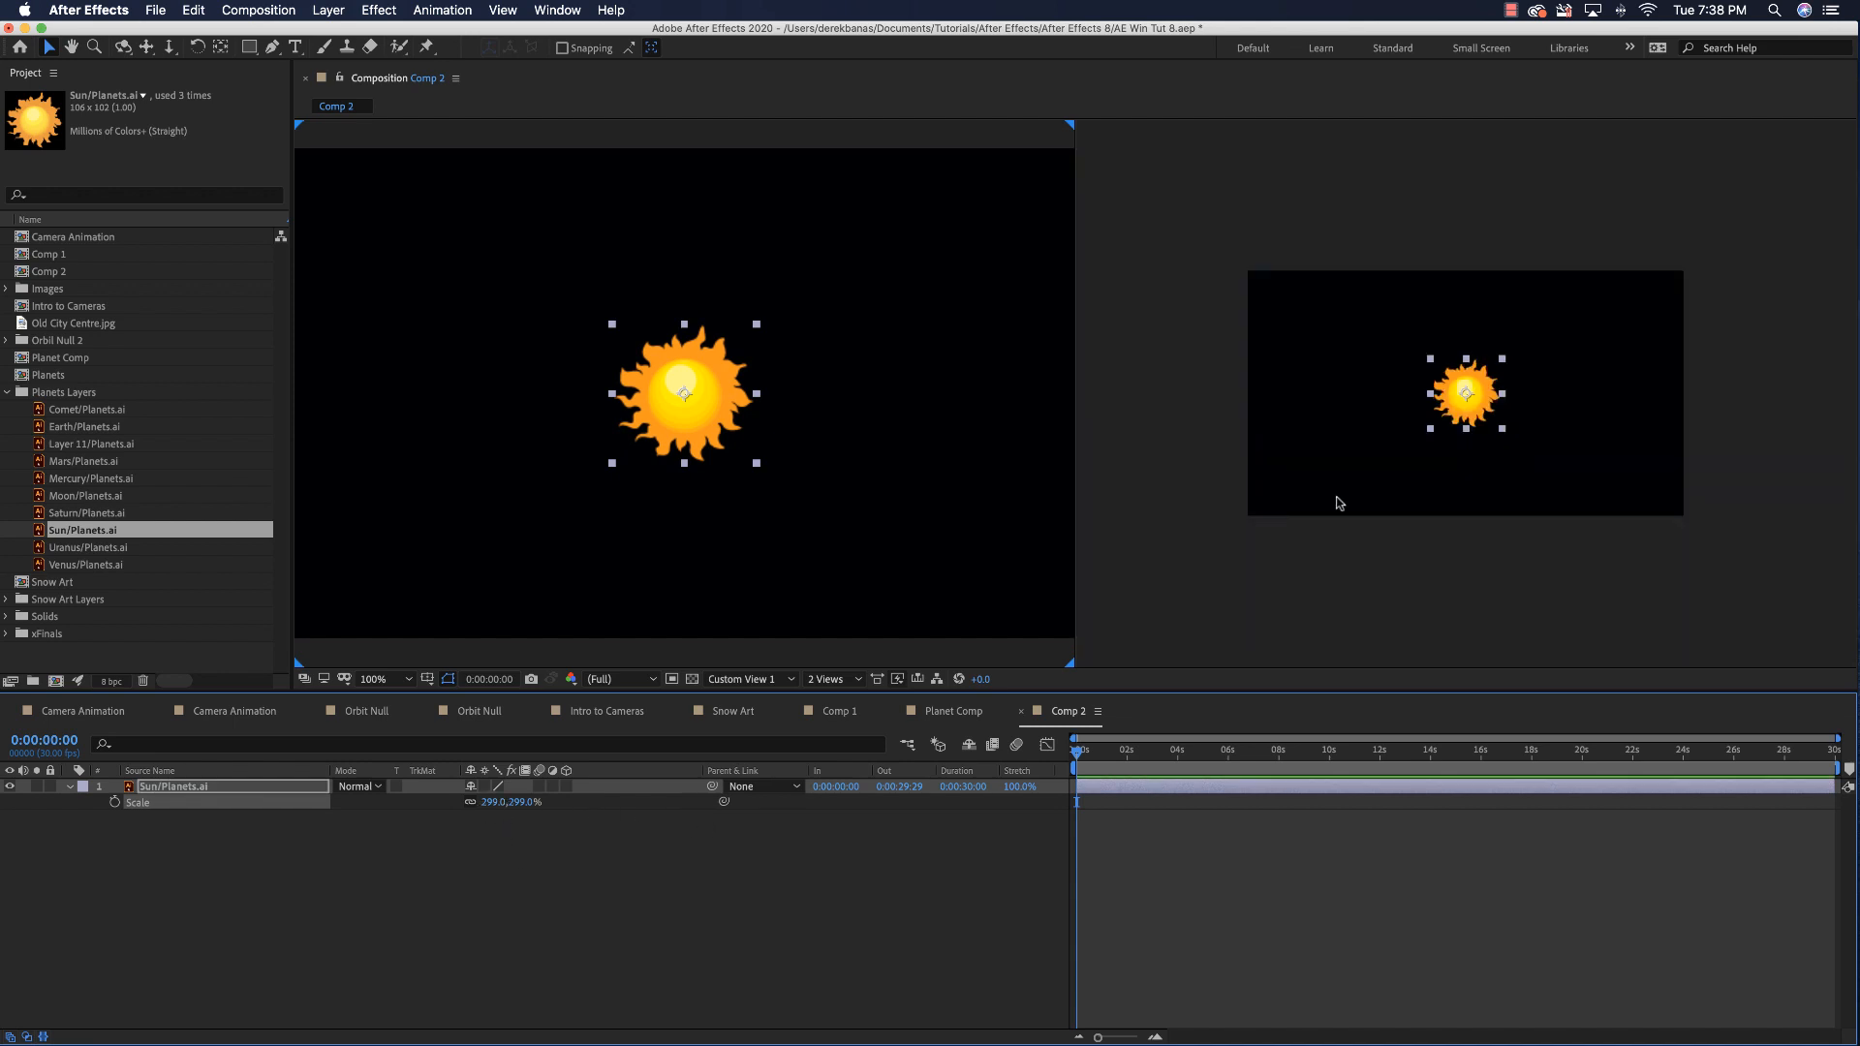
{"action": "key", "text": "period"}
{"action": "key", "text": "comma"}
{"action": "key", "text": "period"}
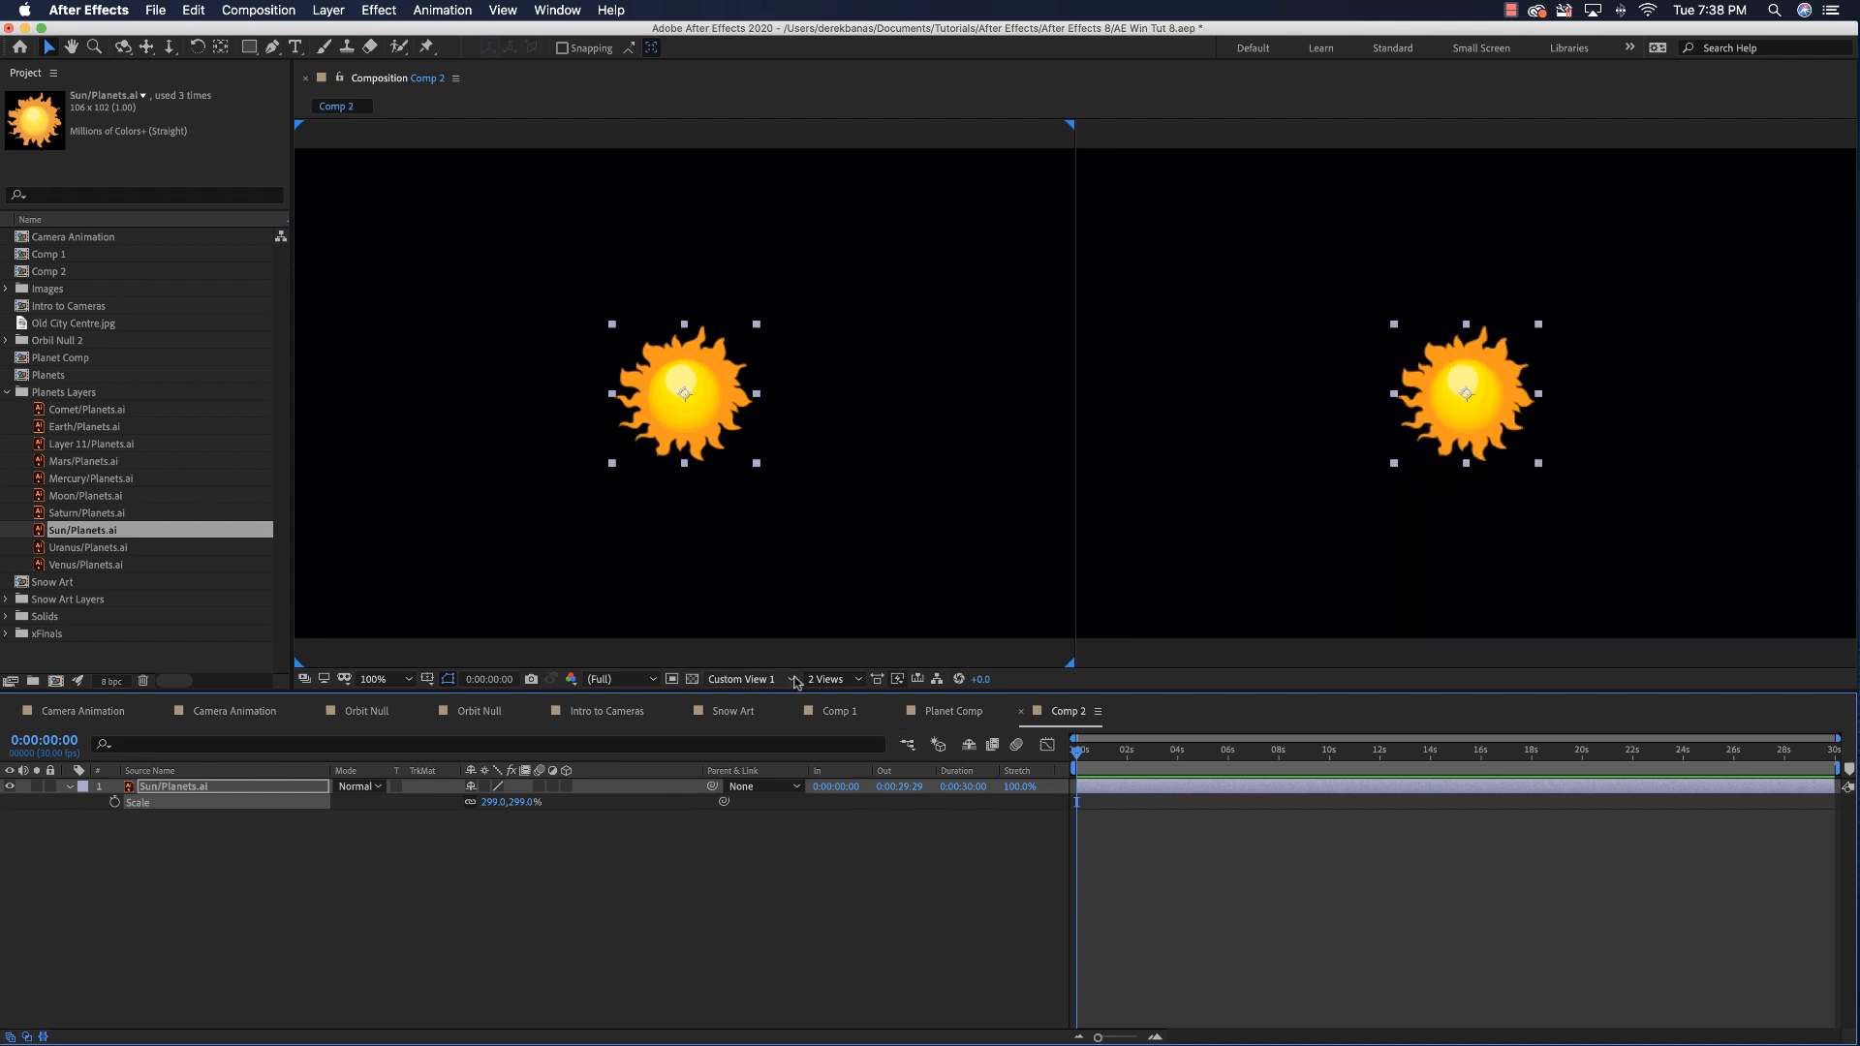
{"action": "left_click", "coordinate": [858, 680]}
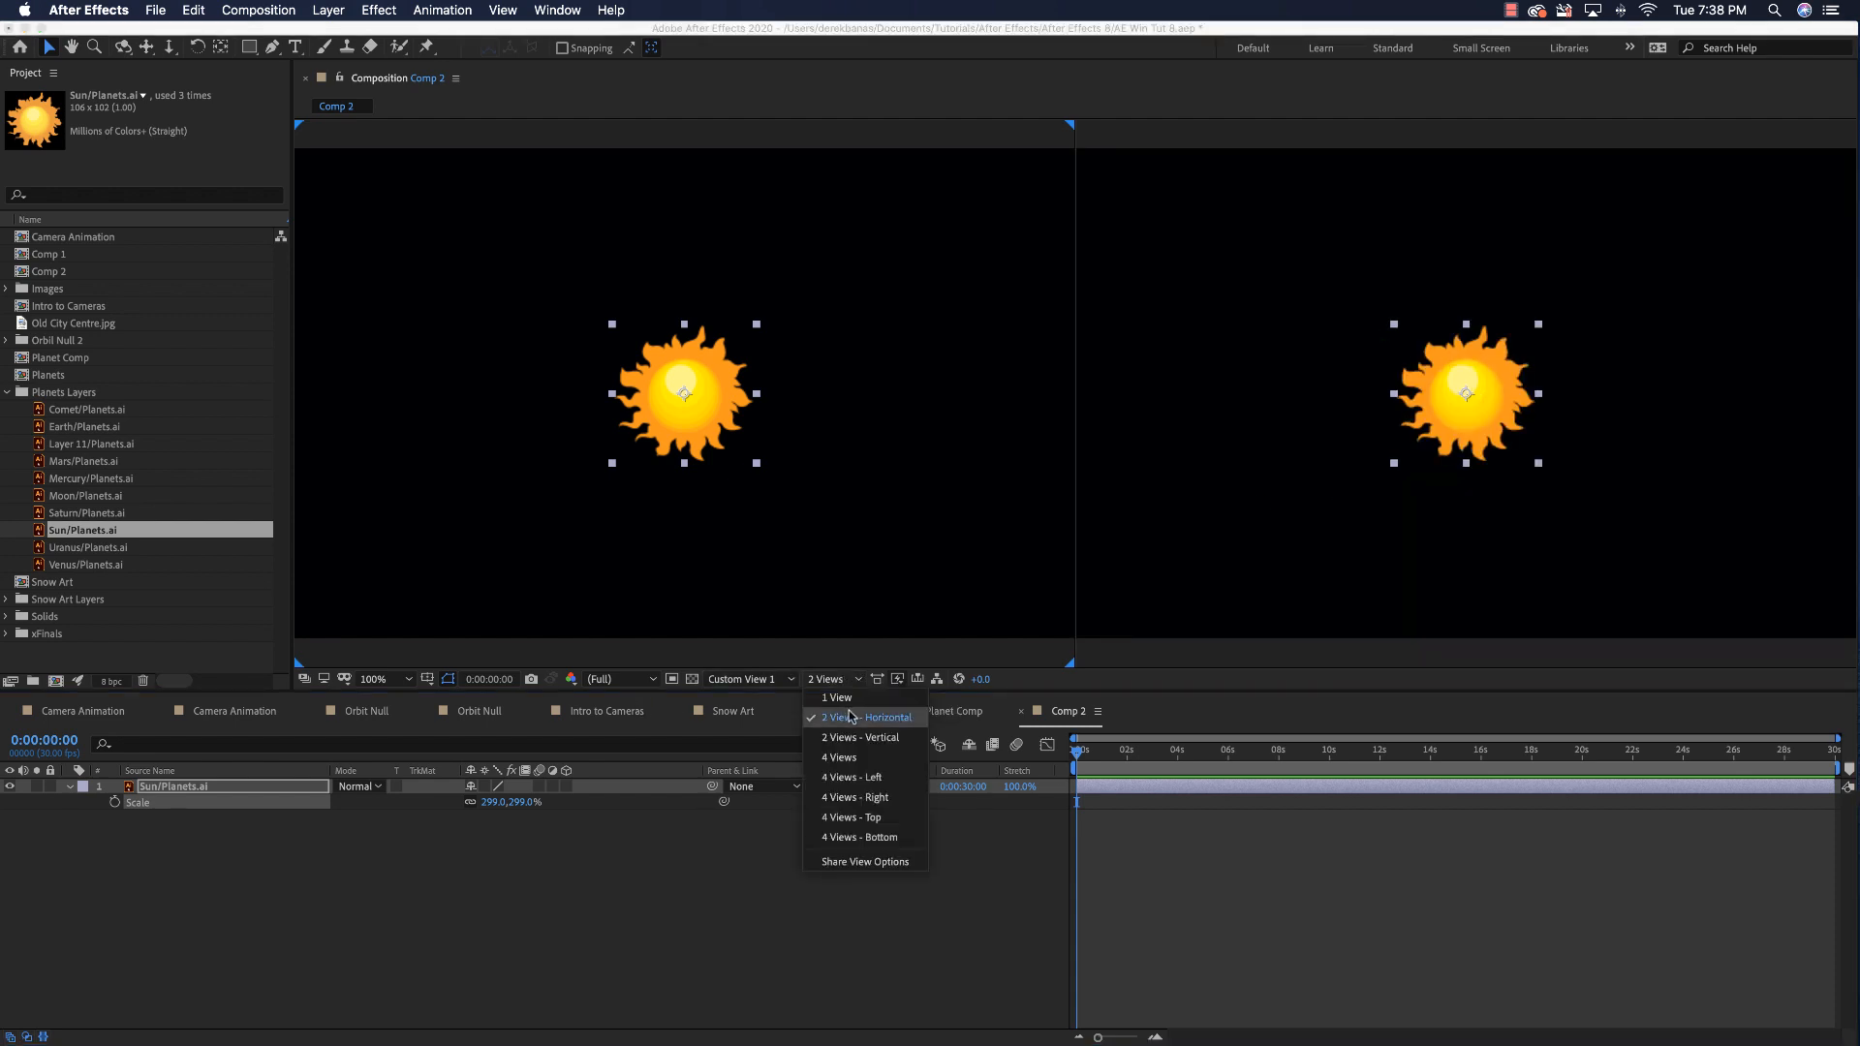
{"action": "left_click", "coordinate": [858, 701]}
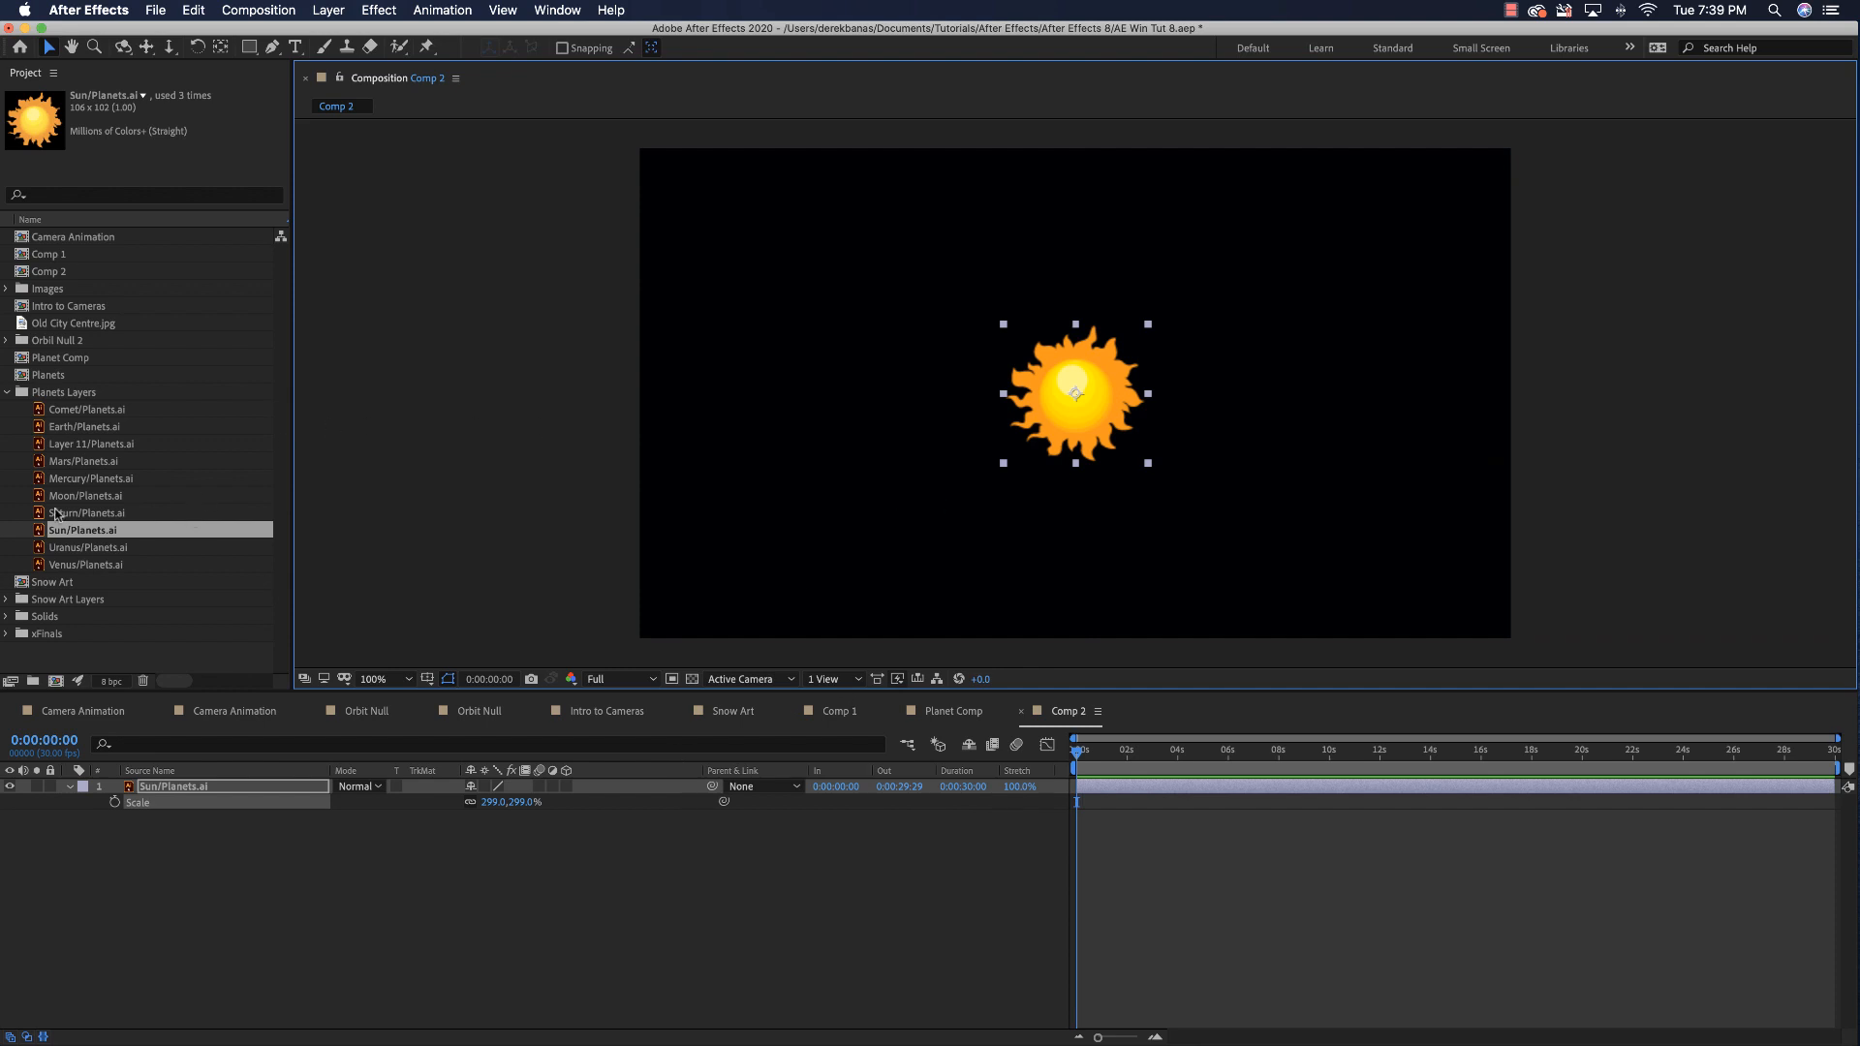
- Add Mercury/Planets.ai to Comp 2 as a layer beneath the Sun layer
{"action": "left_click_drag", "start_coordinate": [126, 479], "coordinate": [507, 884]}
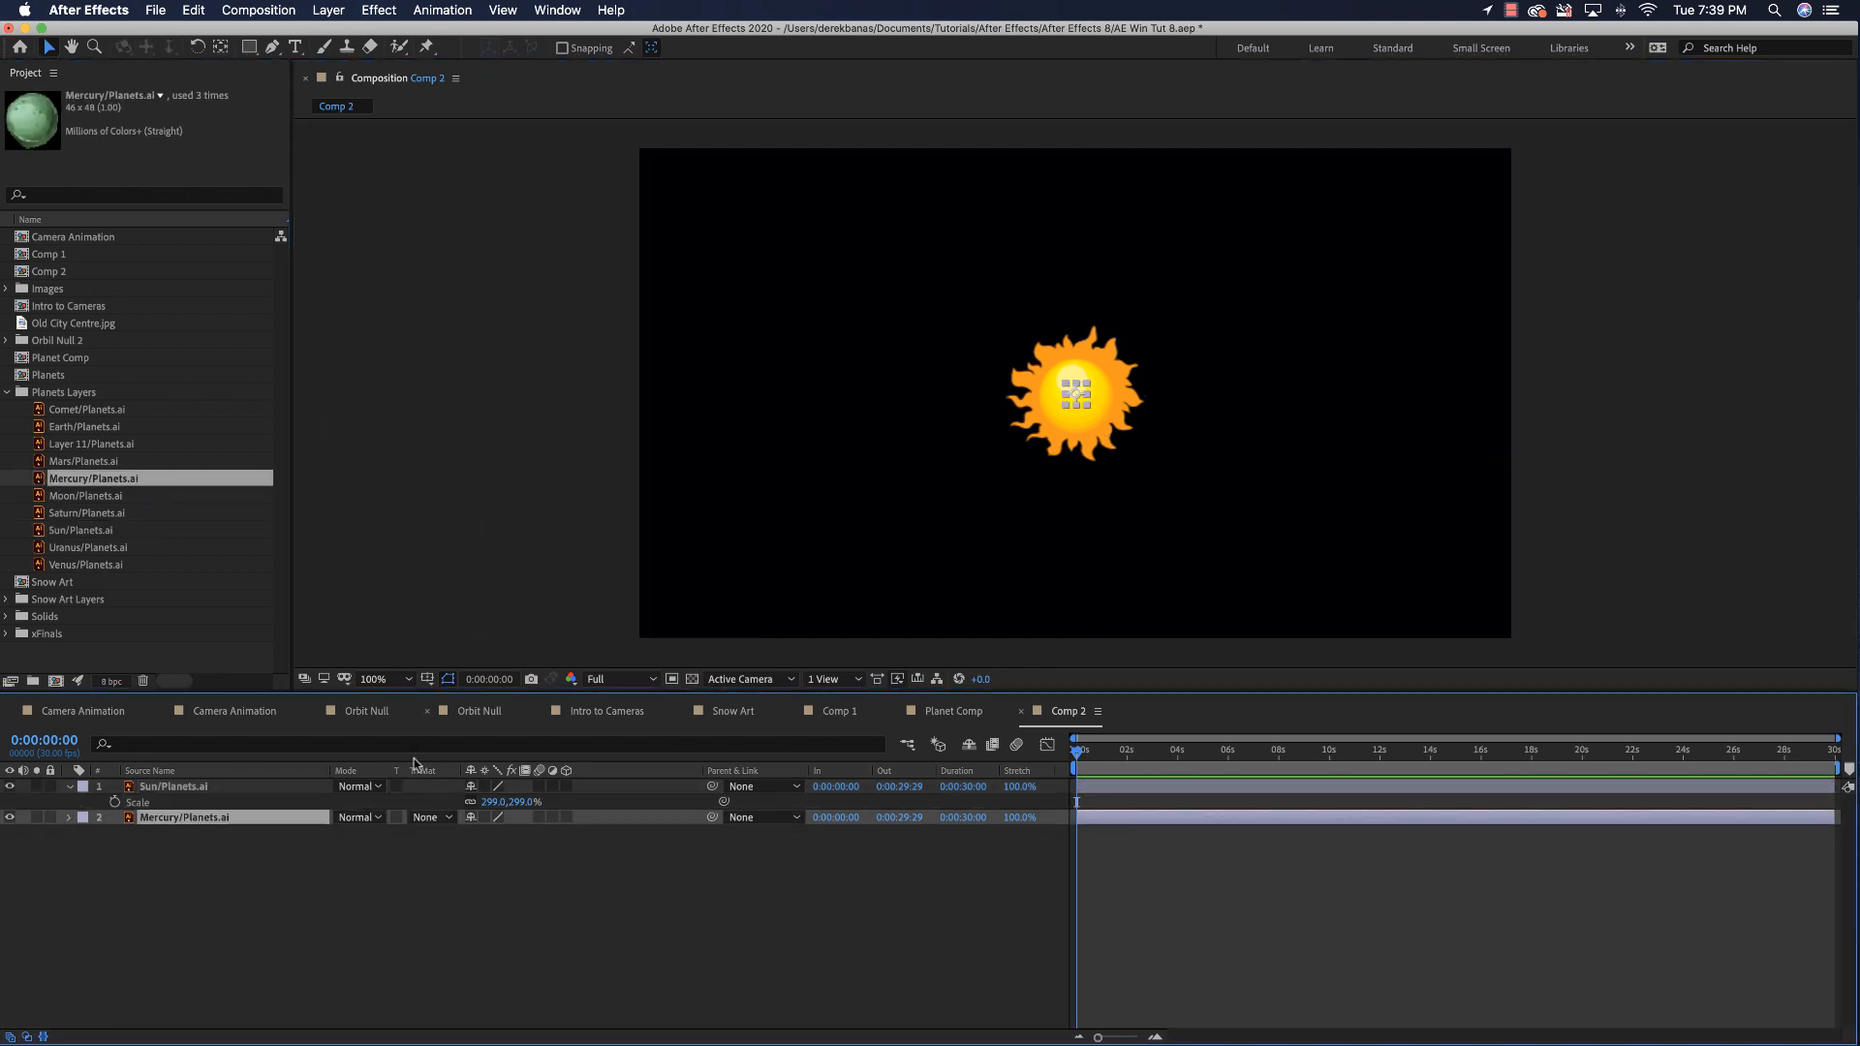
- Move the Mercury layer above the Sun layer in Comp 2 and scale Mercury to 150%
{"action": "left_click_drag", "start_coordinate": [153, 821], "coordinate": [173, 787]}
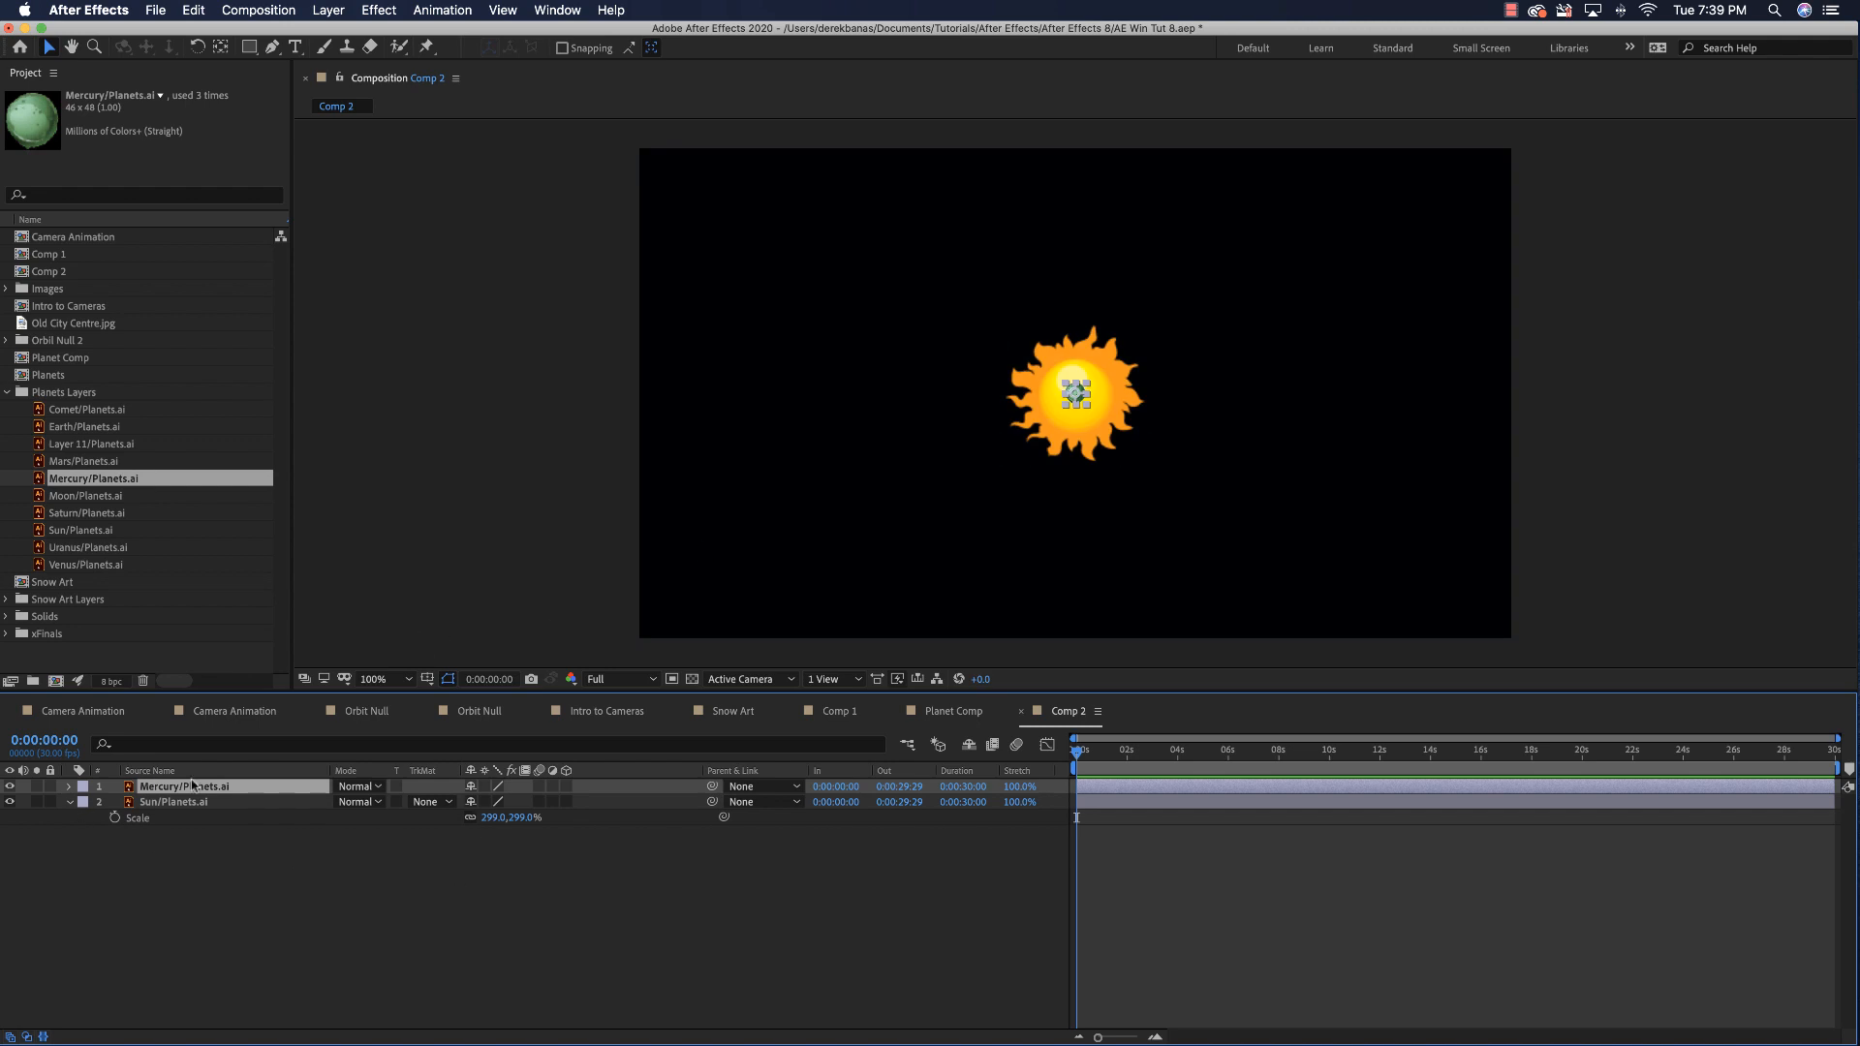
{"action": "key", "text": "s"}
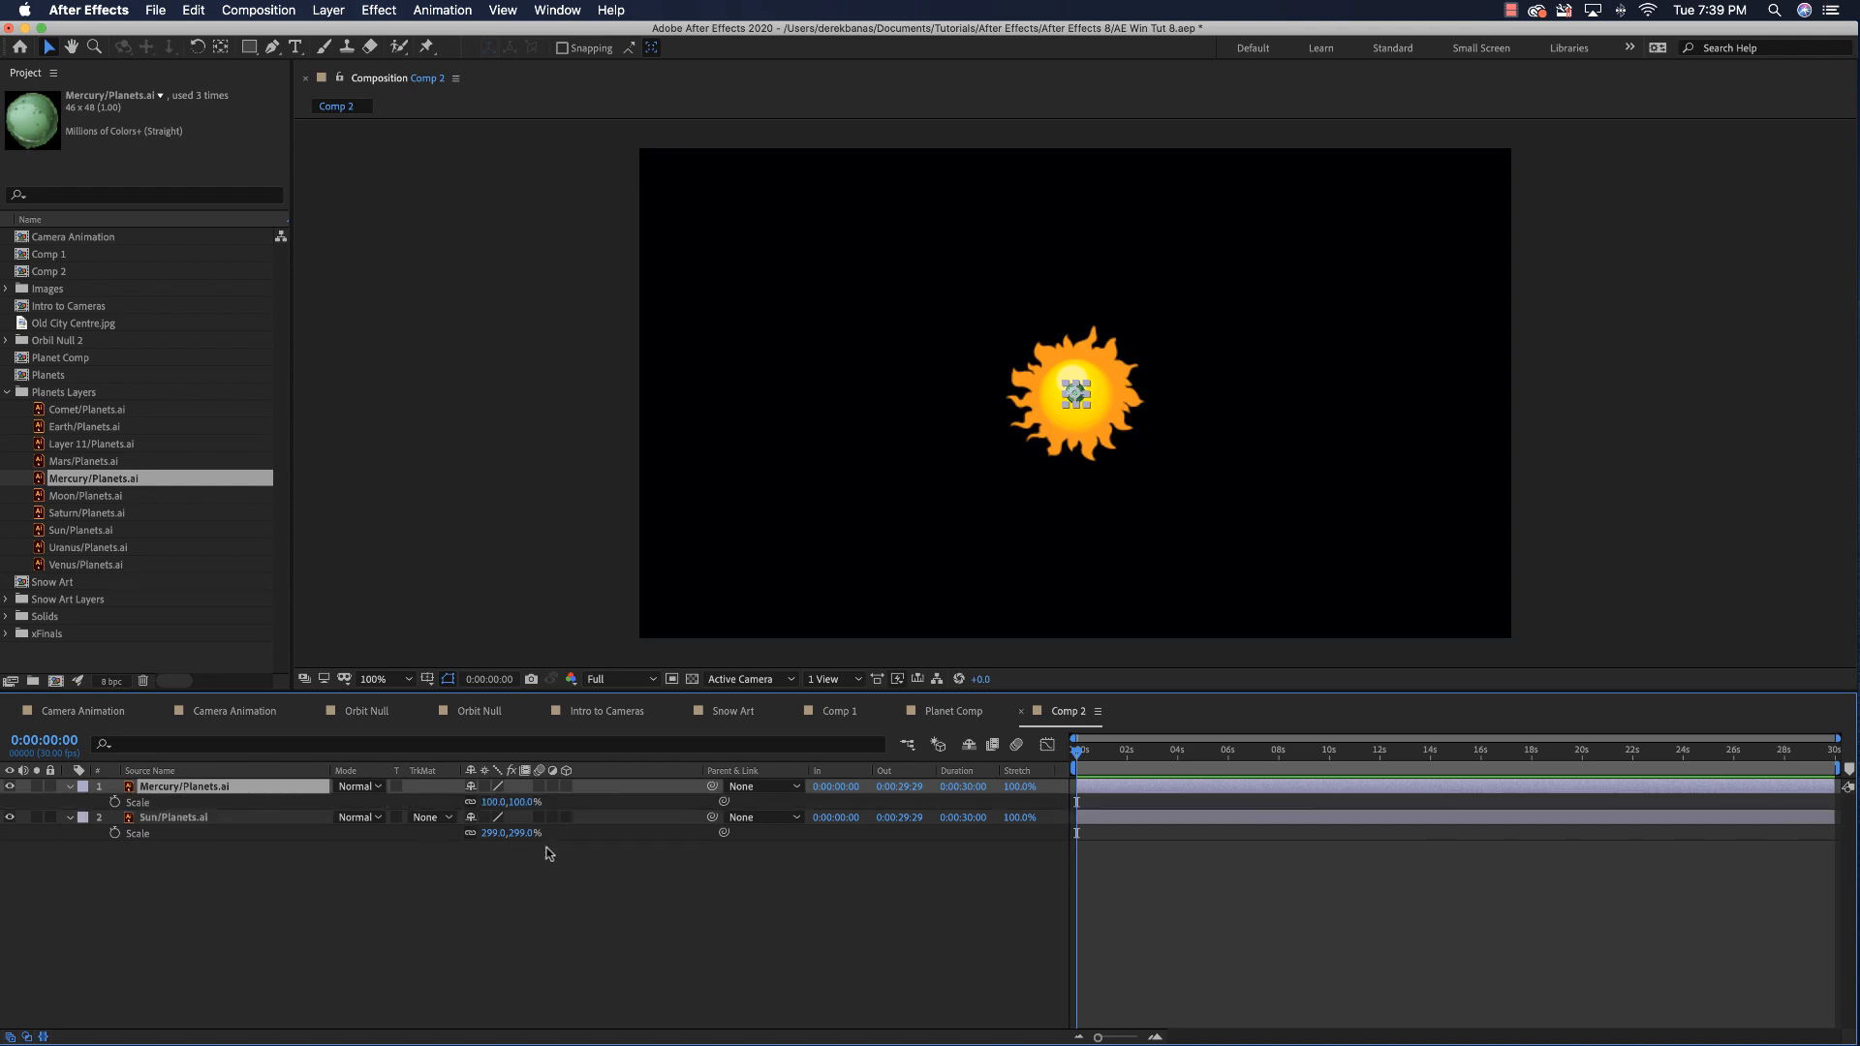
{"action": "left_click_drag", "start_coordinate": [513, 802], "coordinate": [547, 802]}
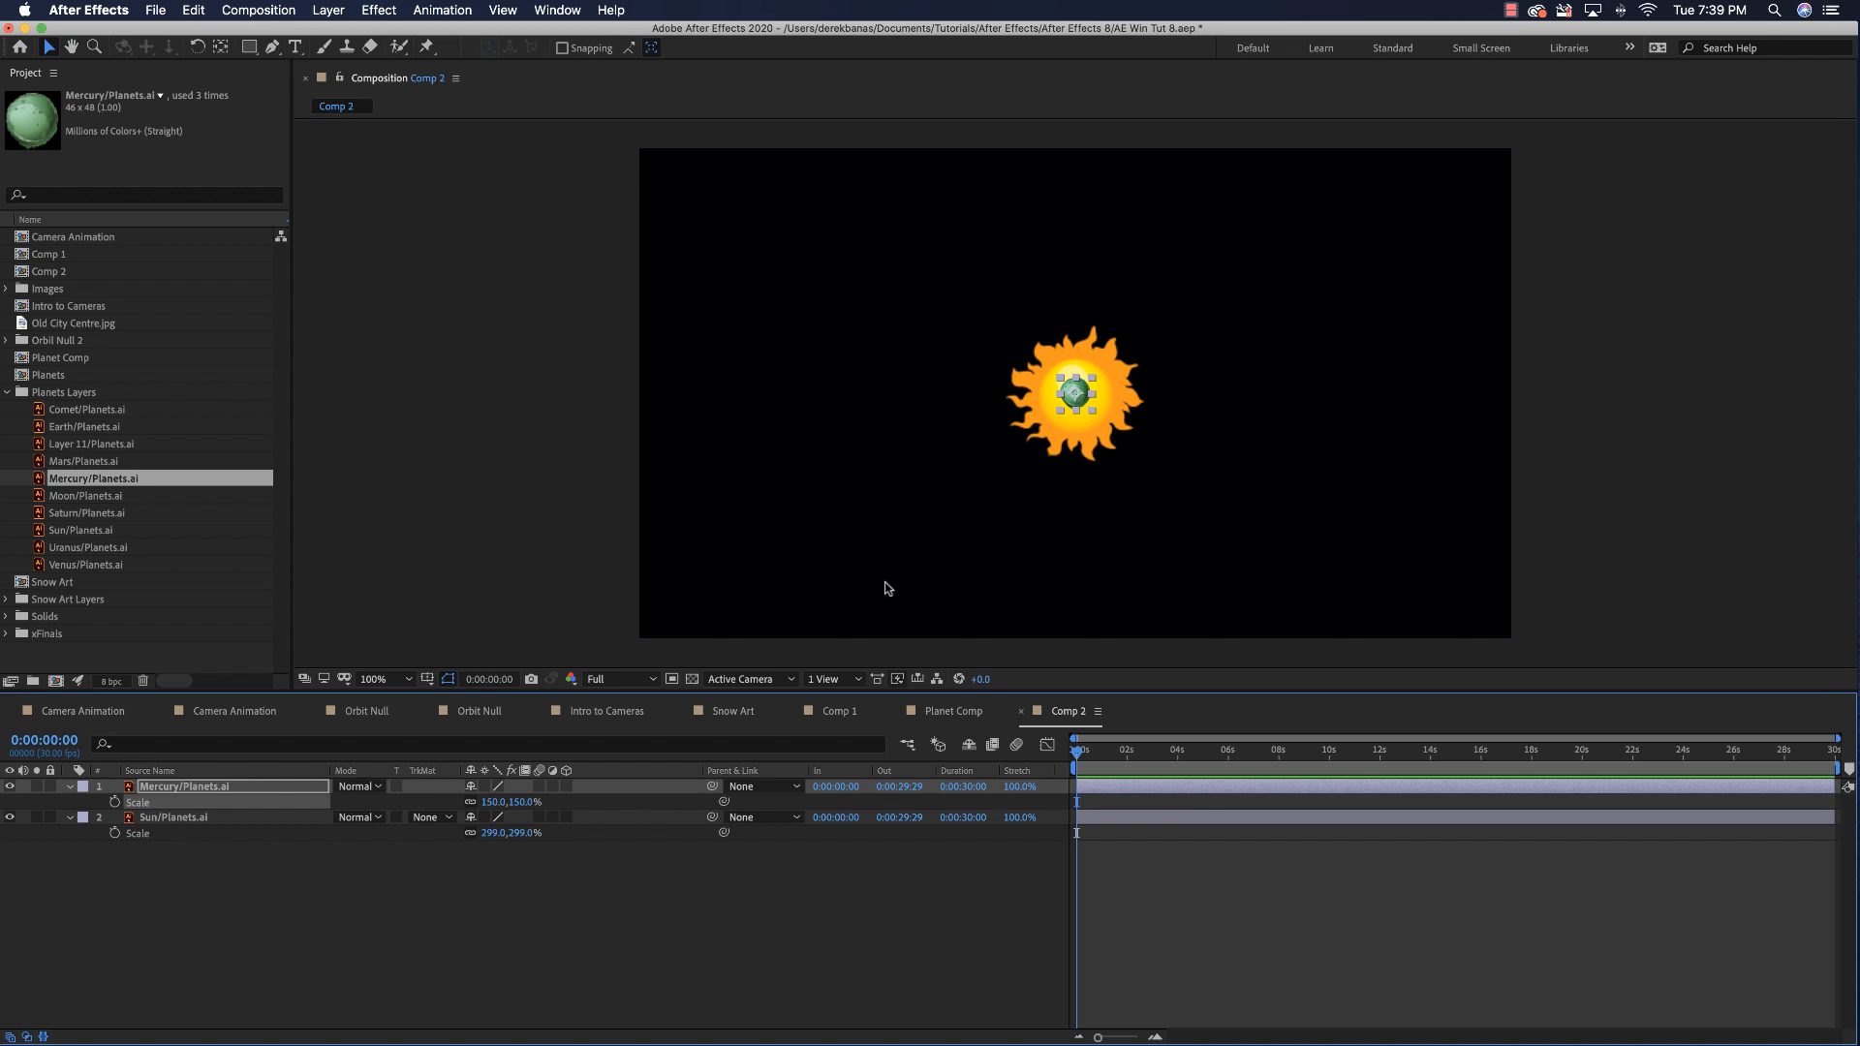
- Add a new two-node camera named Camera 1 to Comp 2 using the 35mm preset
{"action": "left_click", "coordinate": [561, 916]}
{"action": "right_click", "coordinate": [536, 918]}
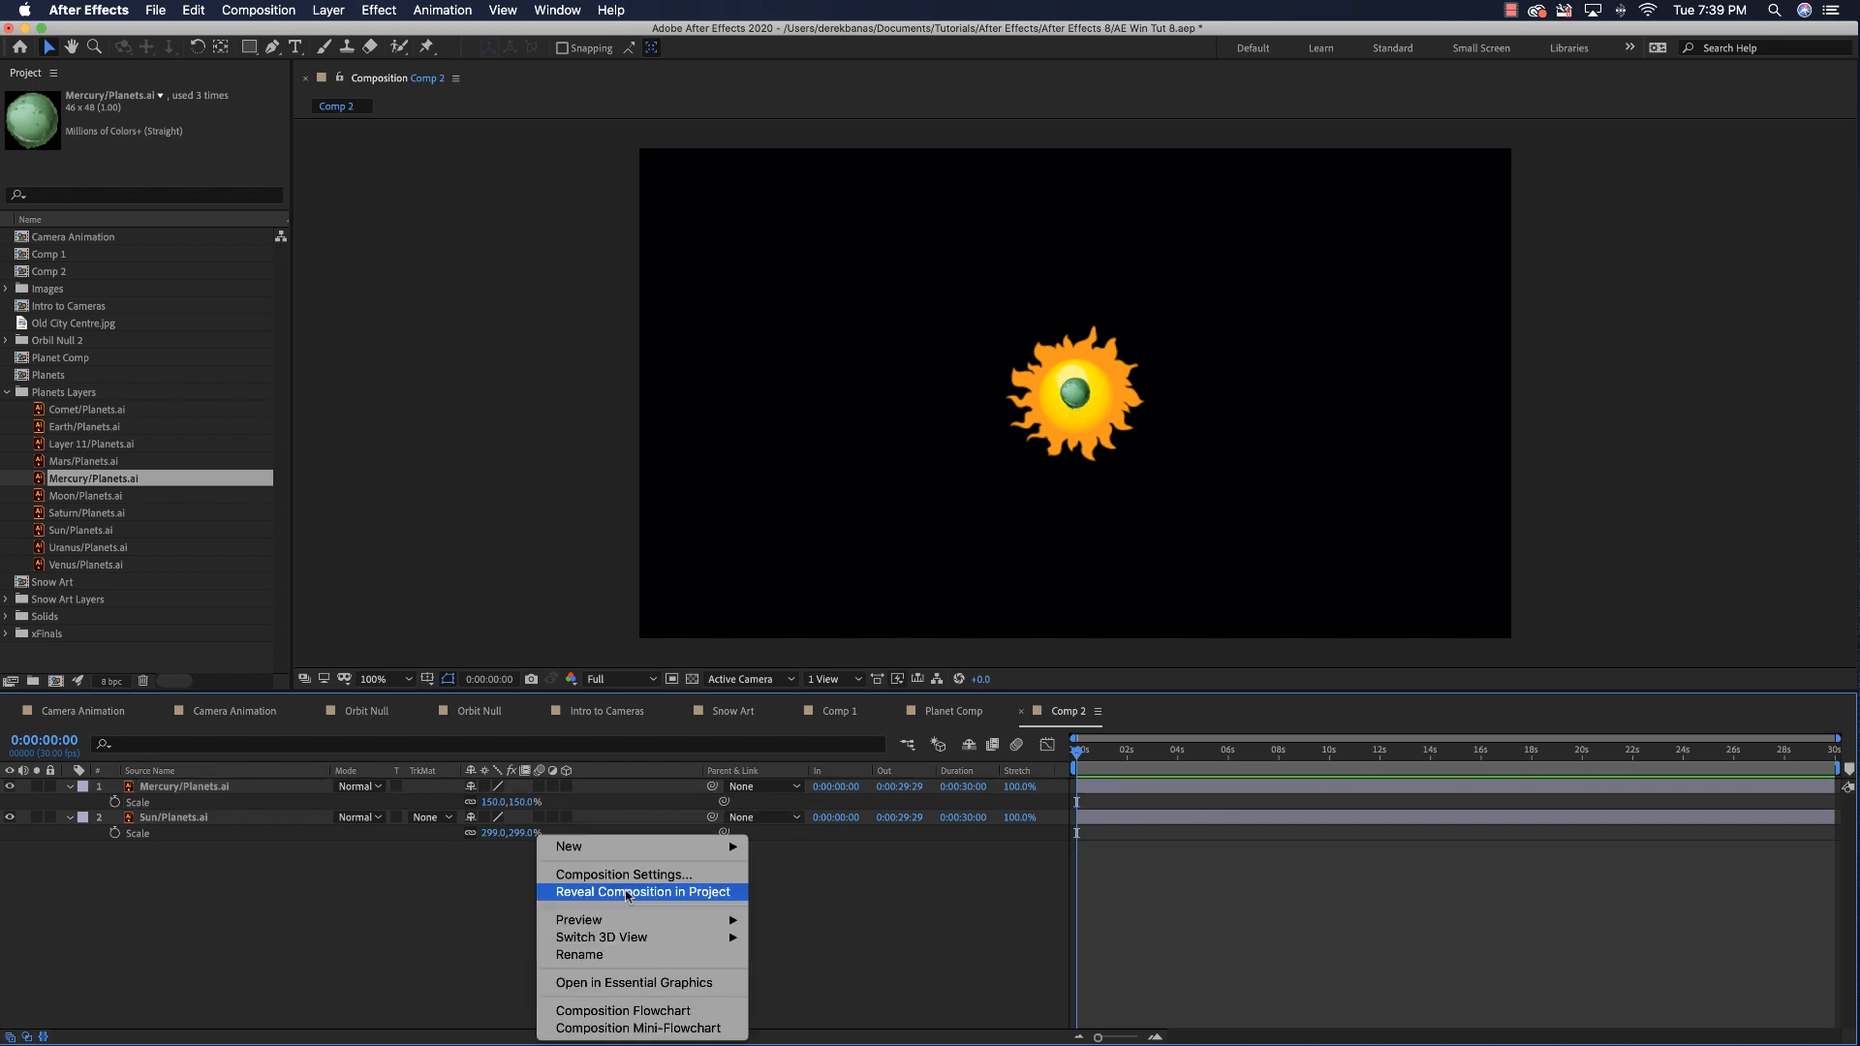
{"action": "mouse_move", "coordinate": [647, 851]}
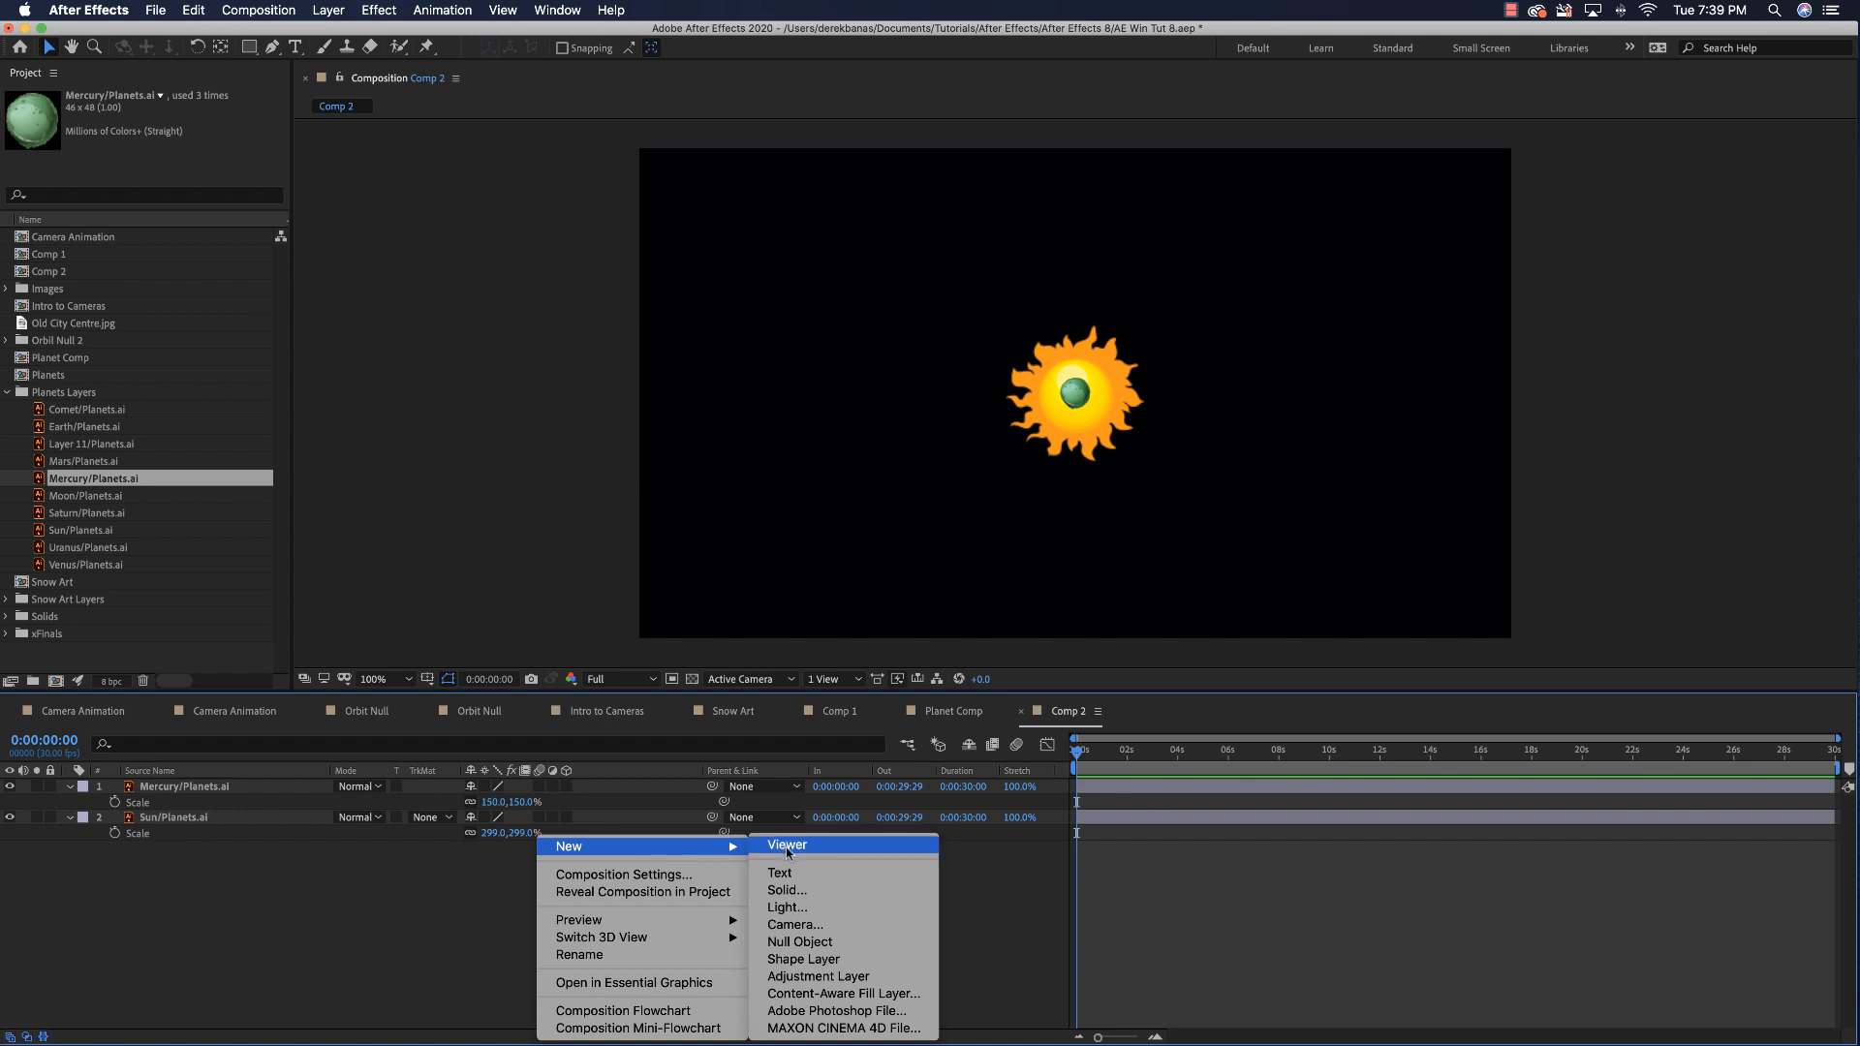
{"action": "left_click", "coordinate": [790, 926]}
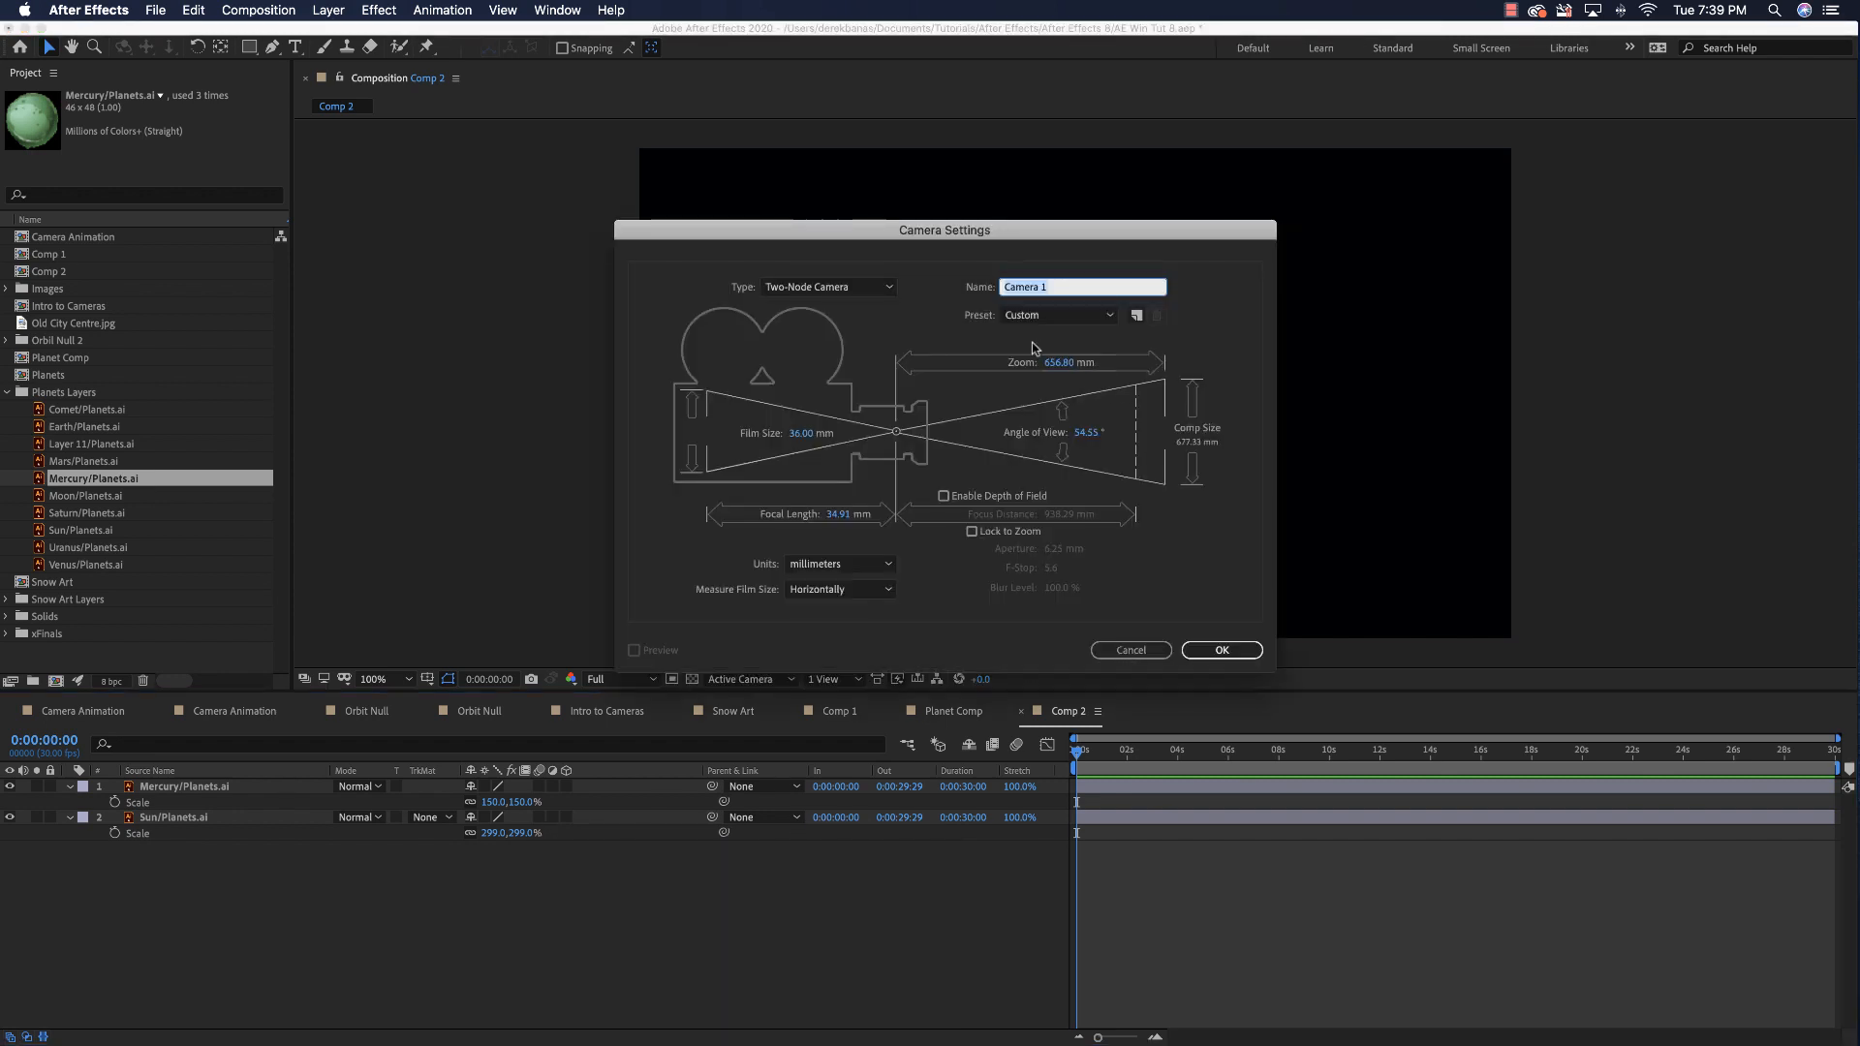
{"action": "left_click", "coordinate": [1064, 316]}
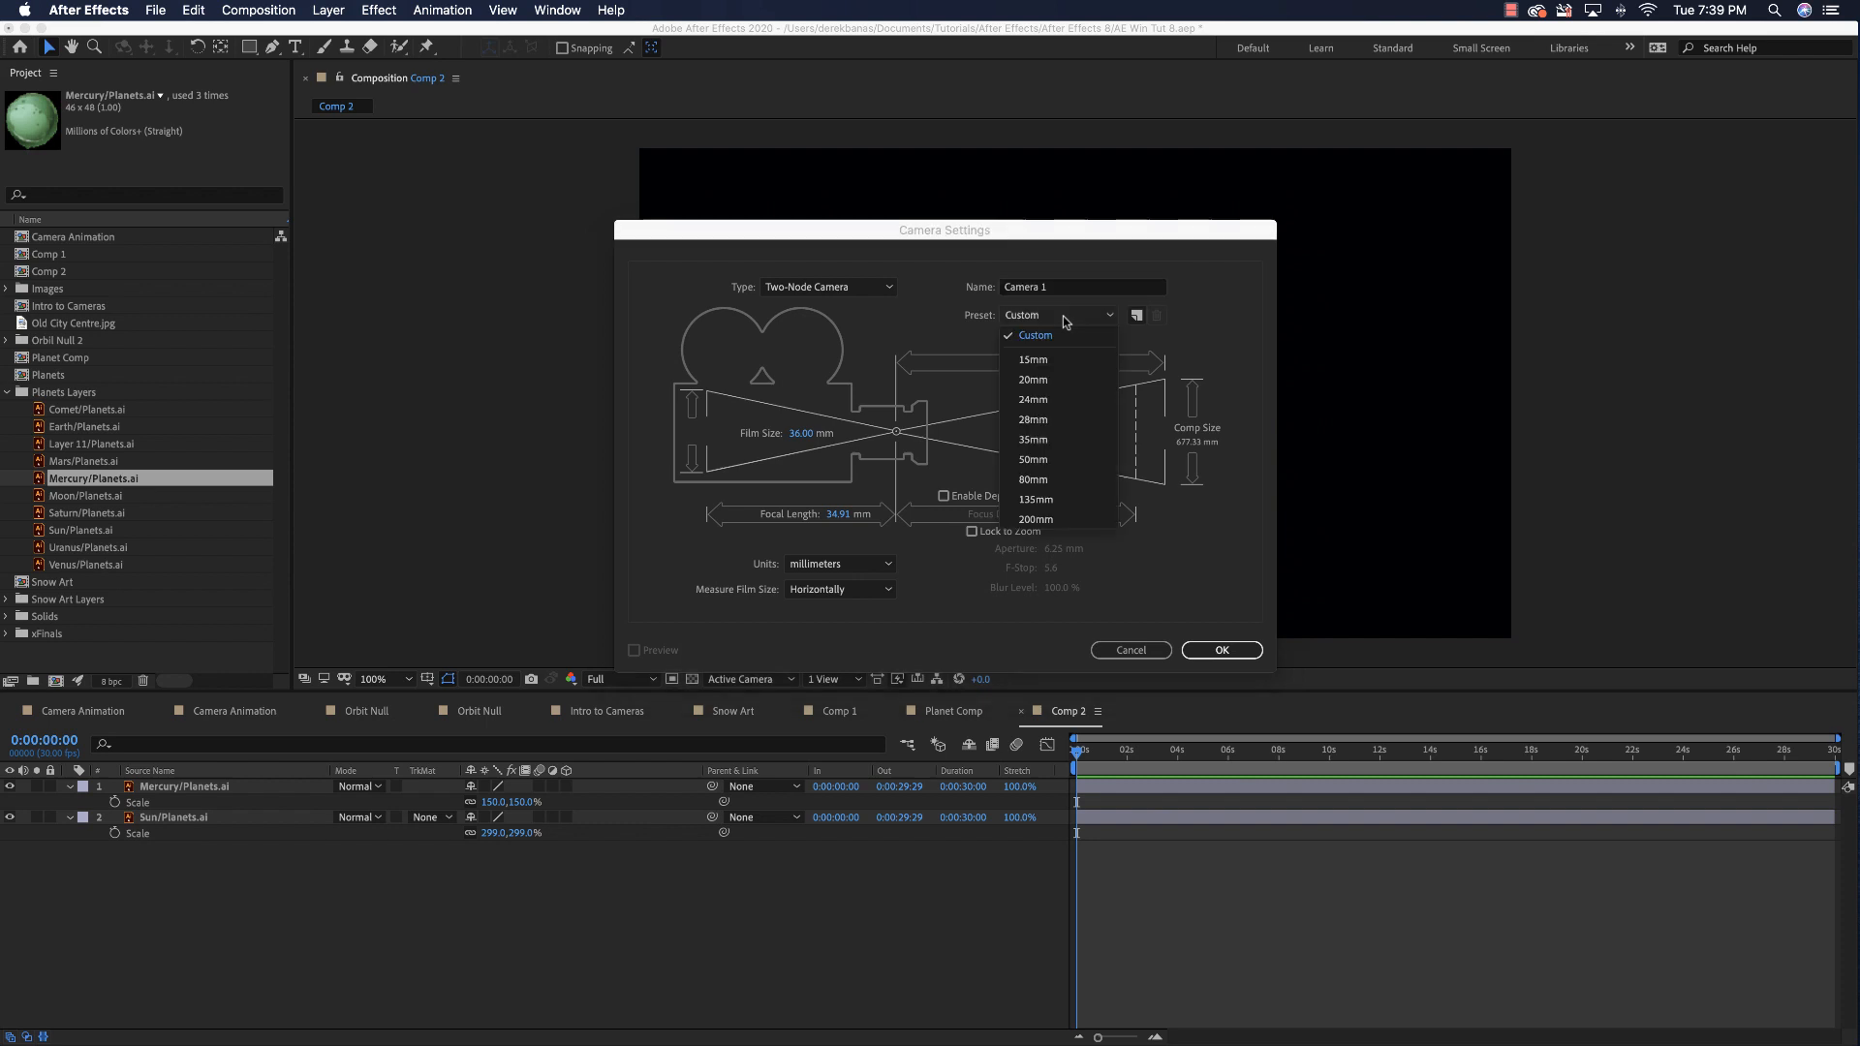
{"action": "left_click", "coordinate": [1063, 439]}
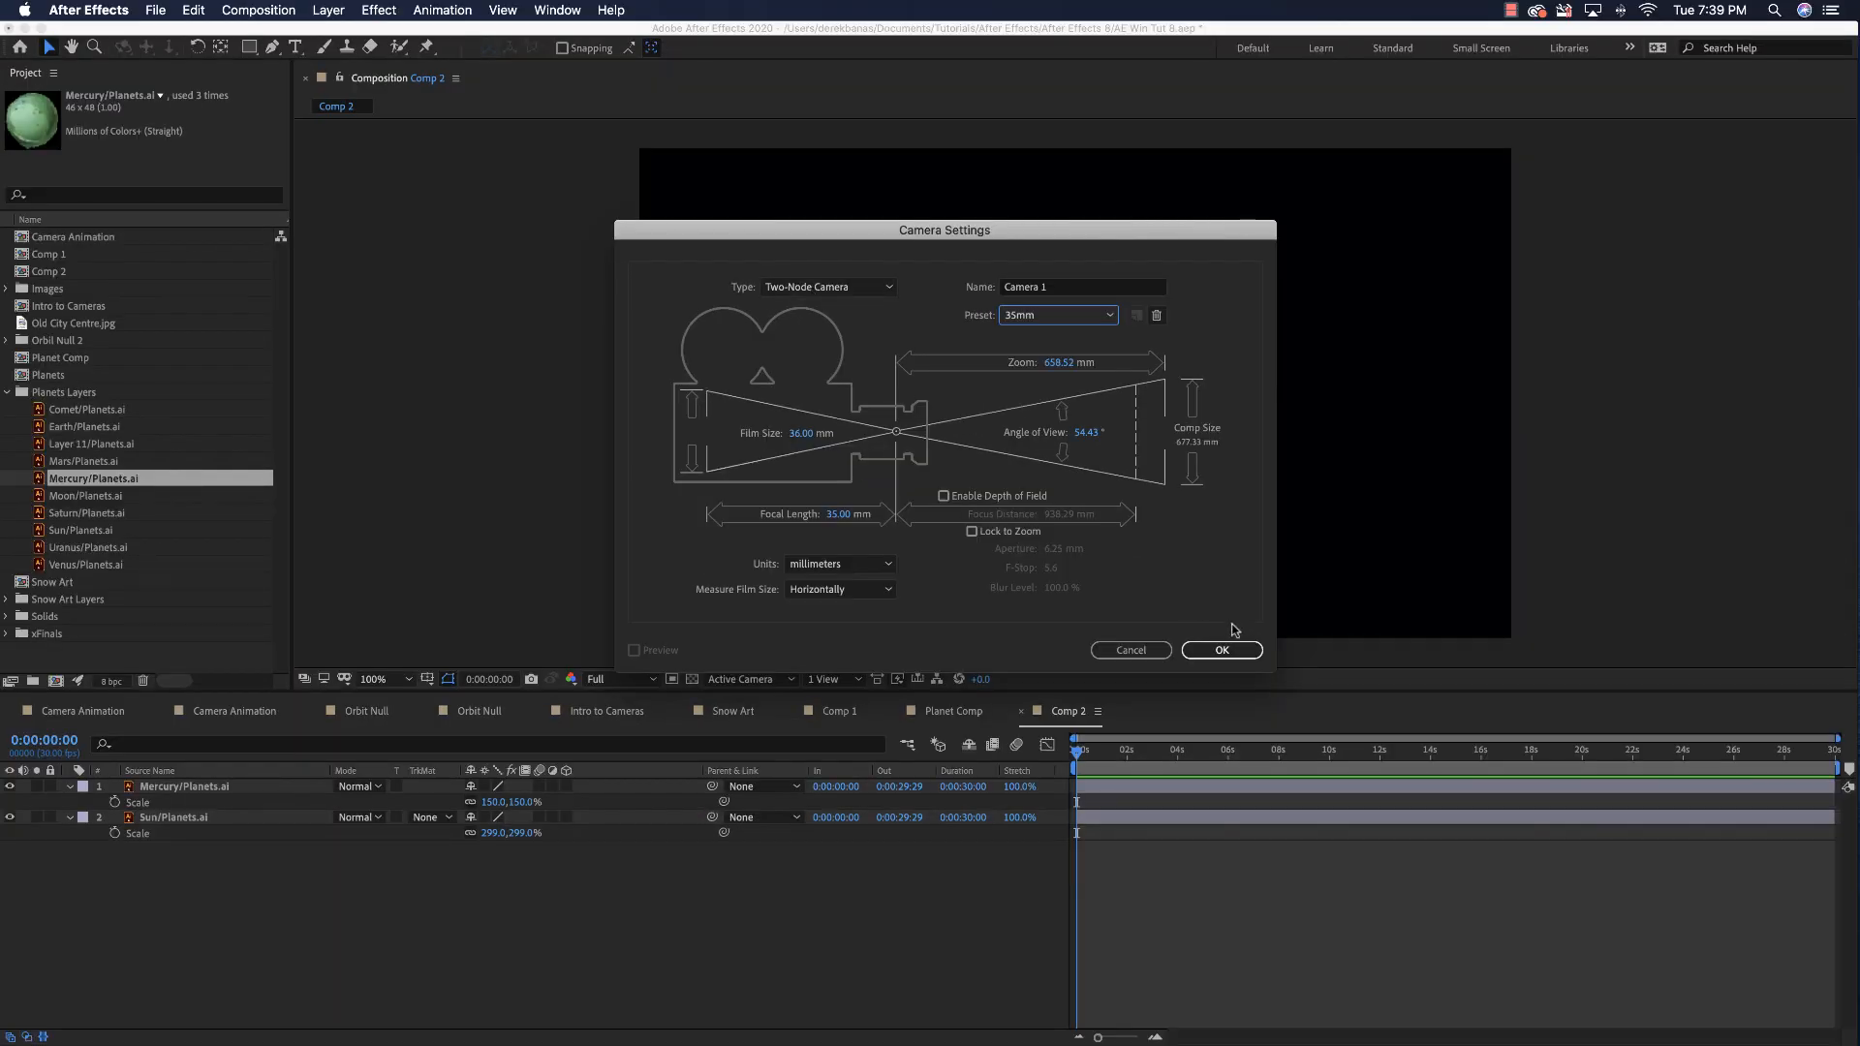
{"action": "left_click", "coordinate": [1223, 650]}
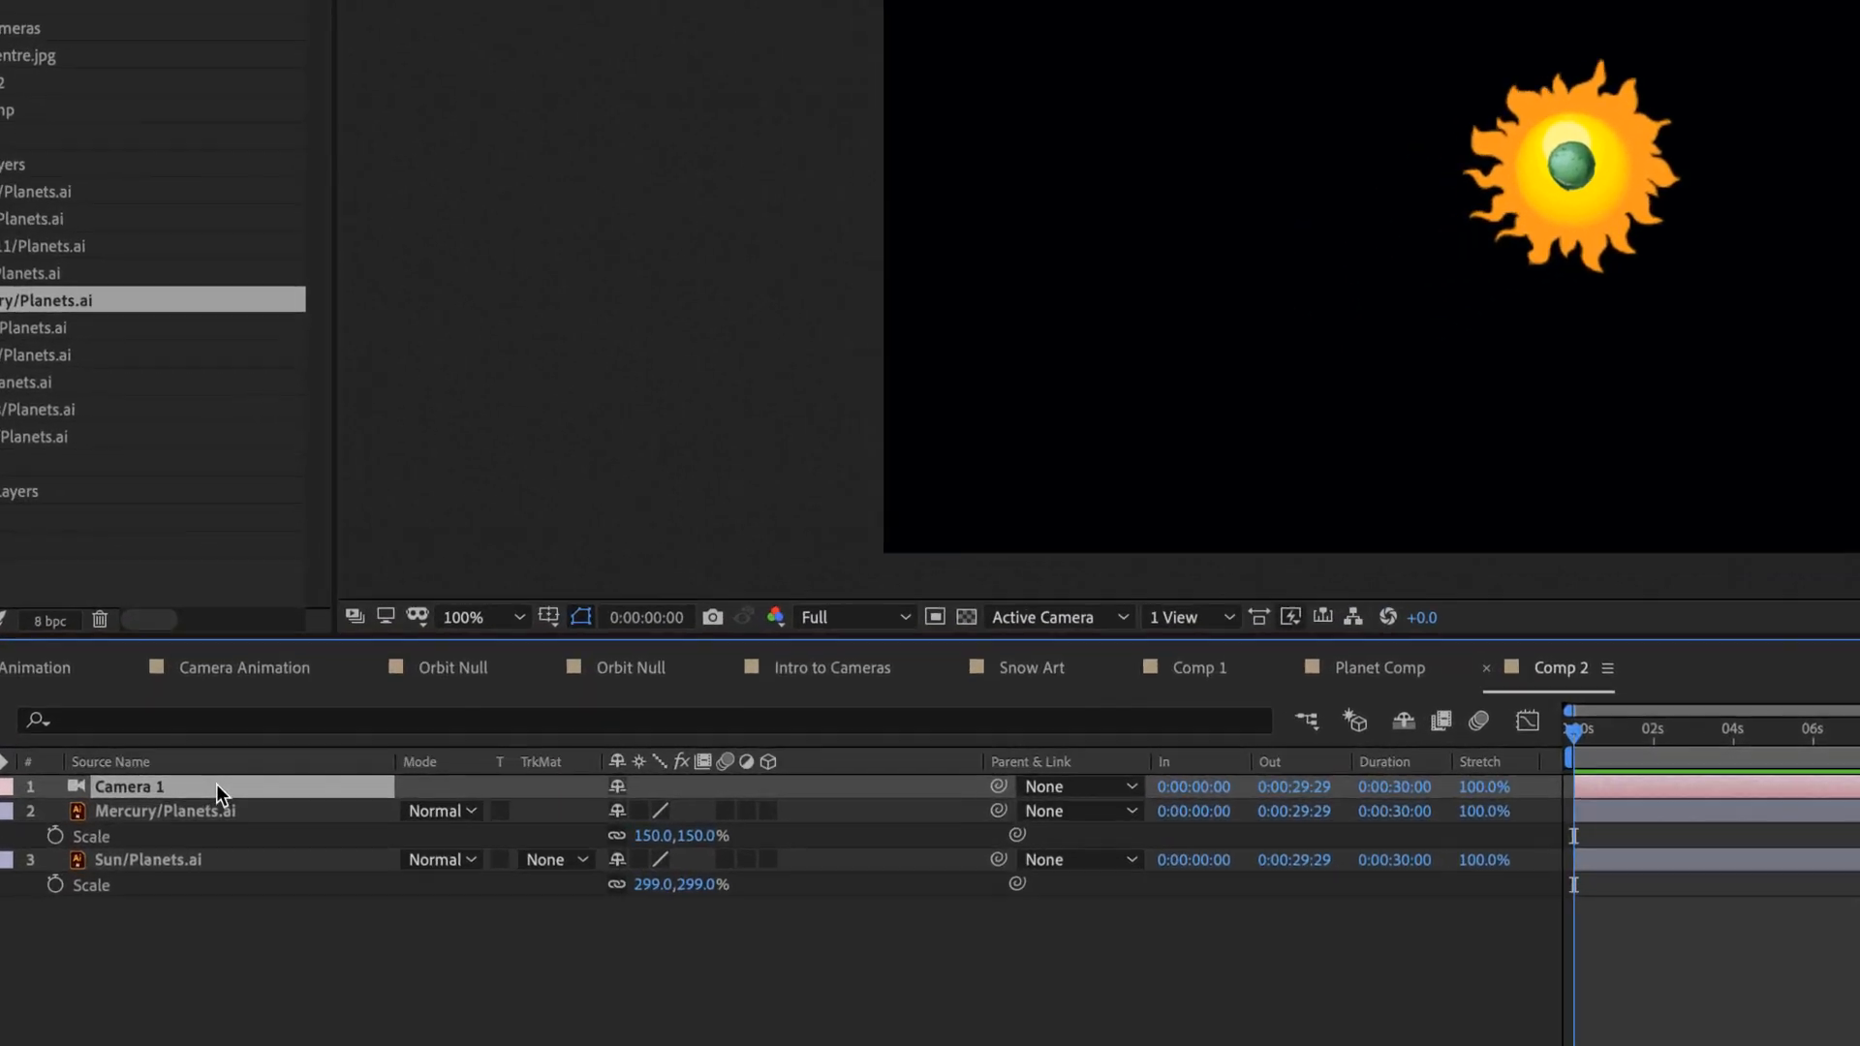
- Create an orbit null for Camera 1
{"action": "right_click", "coordinate": [217, 785]}
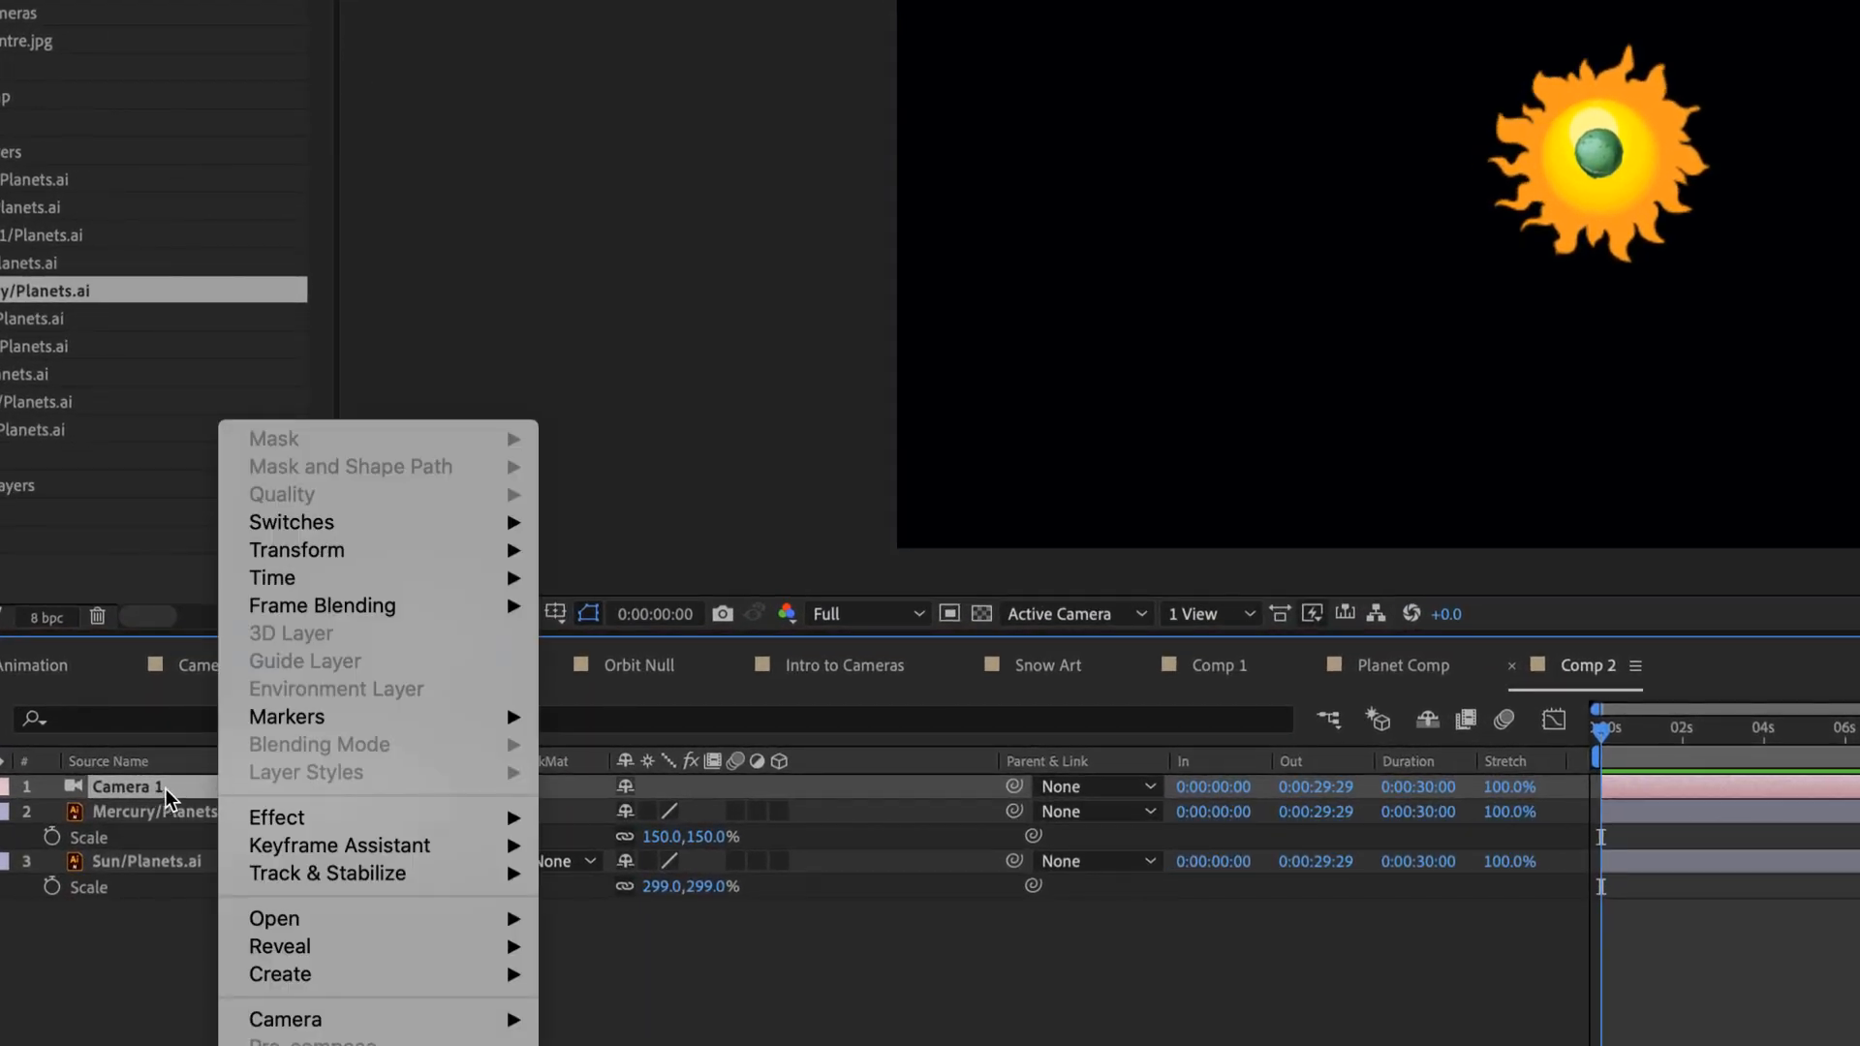
{"action": "mouse_move", "coordinate": [344, 1019]}
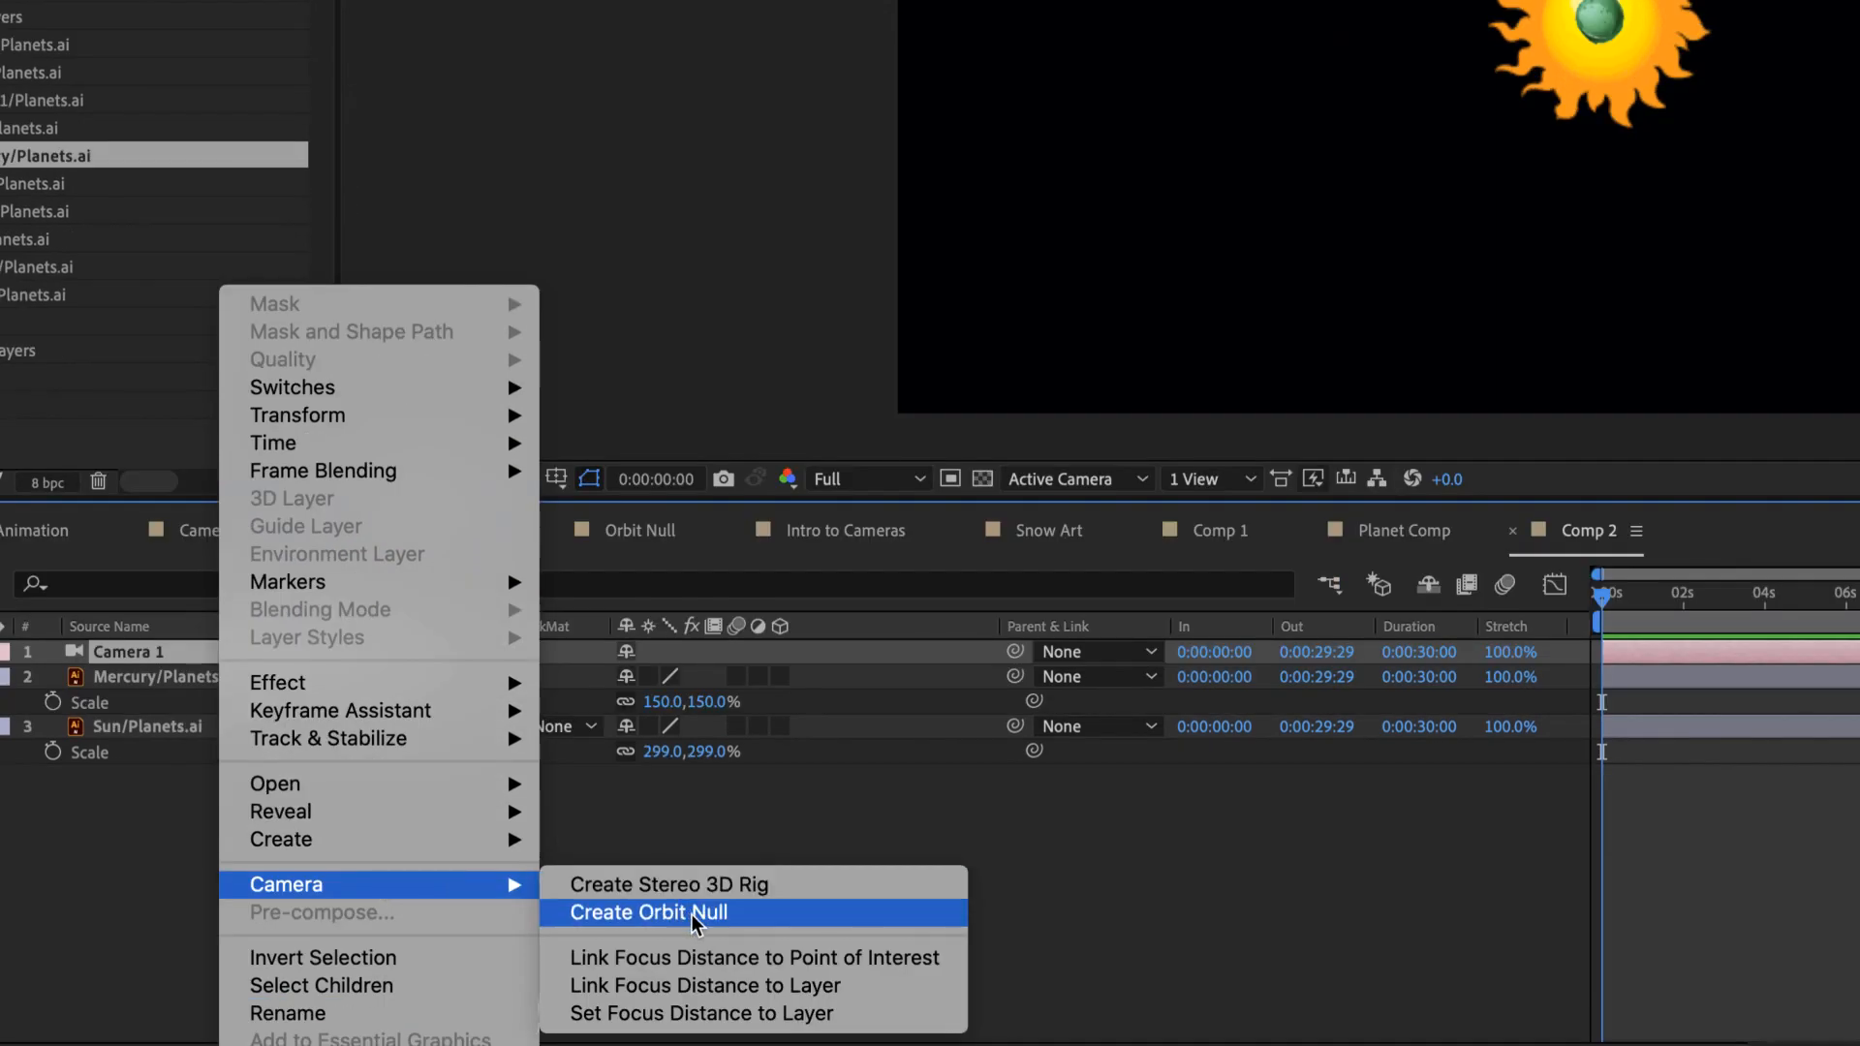
{"action": "left_click", "coordinate": [765, 922]}
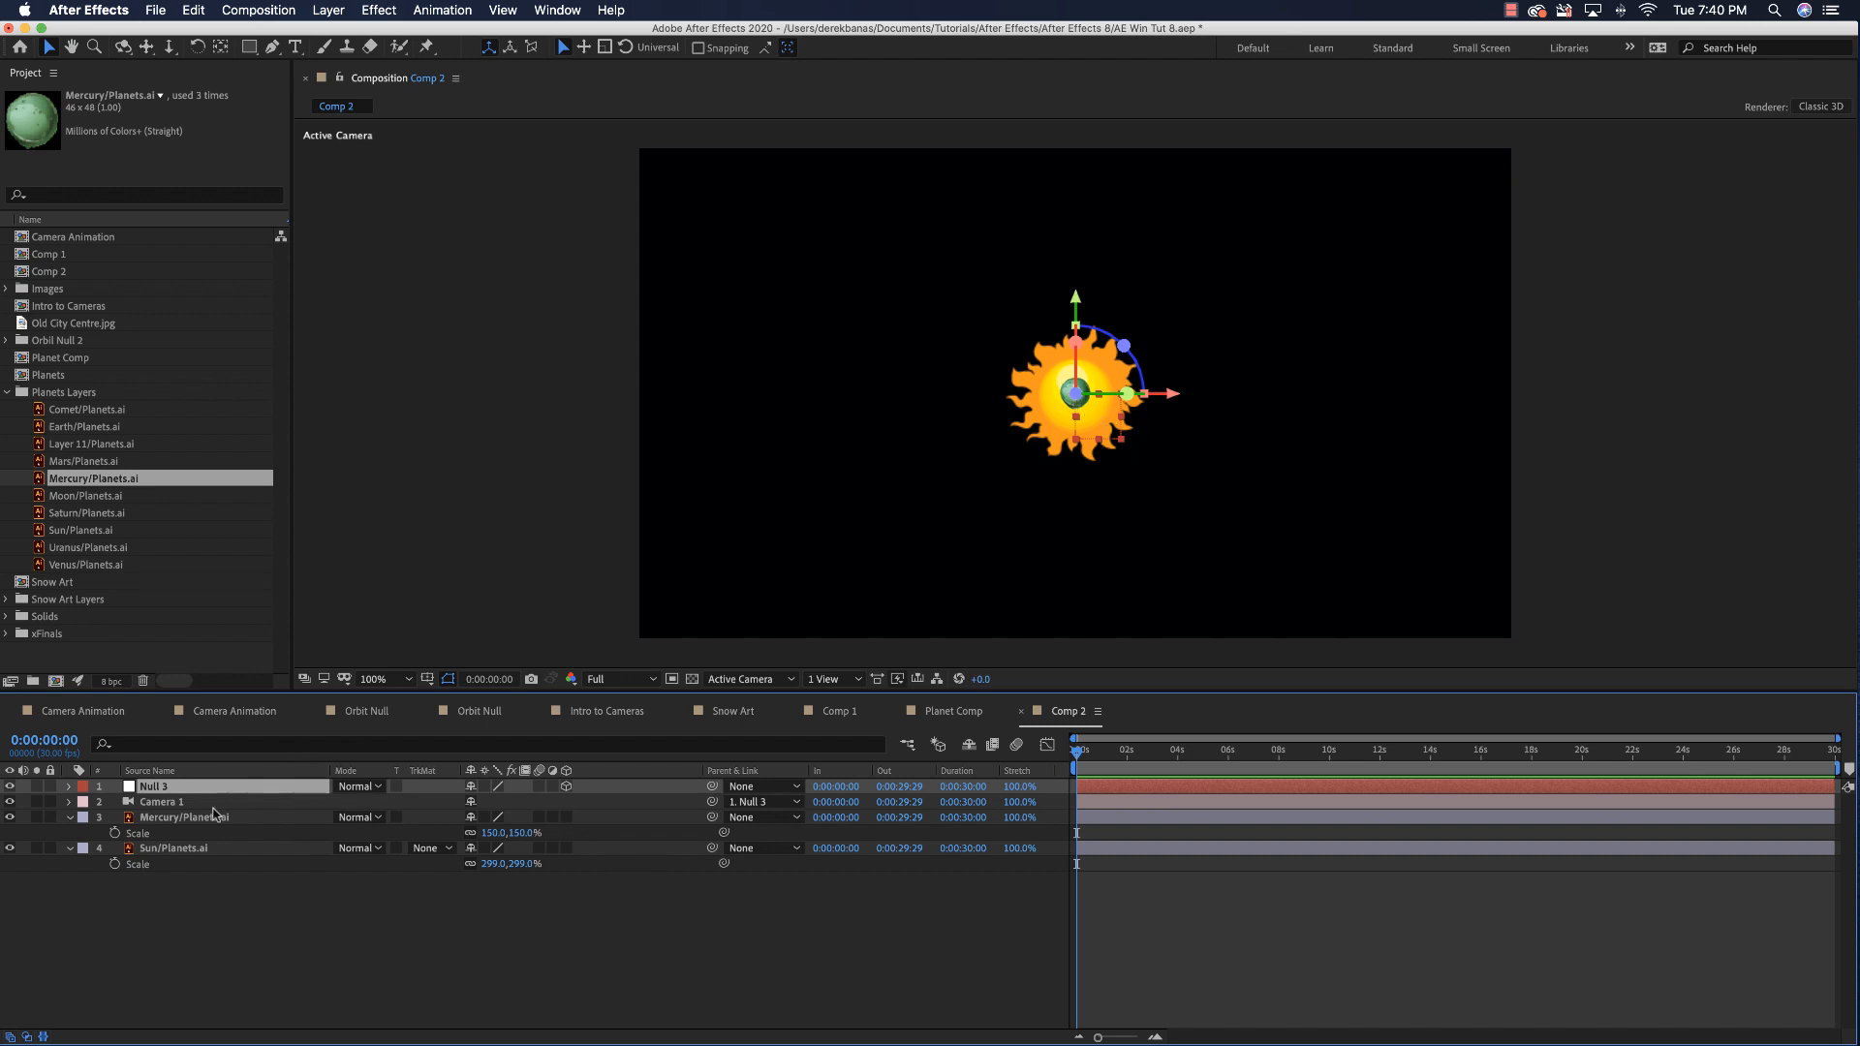
- Move Mercury horizontally out of the Sun's centre to just beyond the Sun's right edge
{"action": "left_click", "coordinate": [170, 820]}
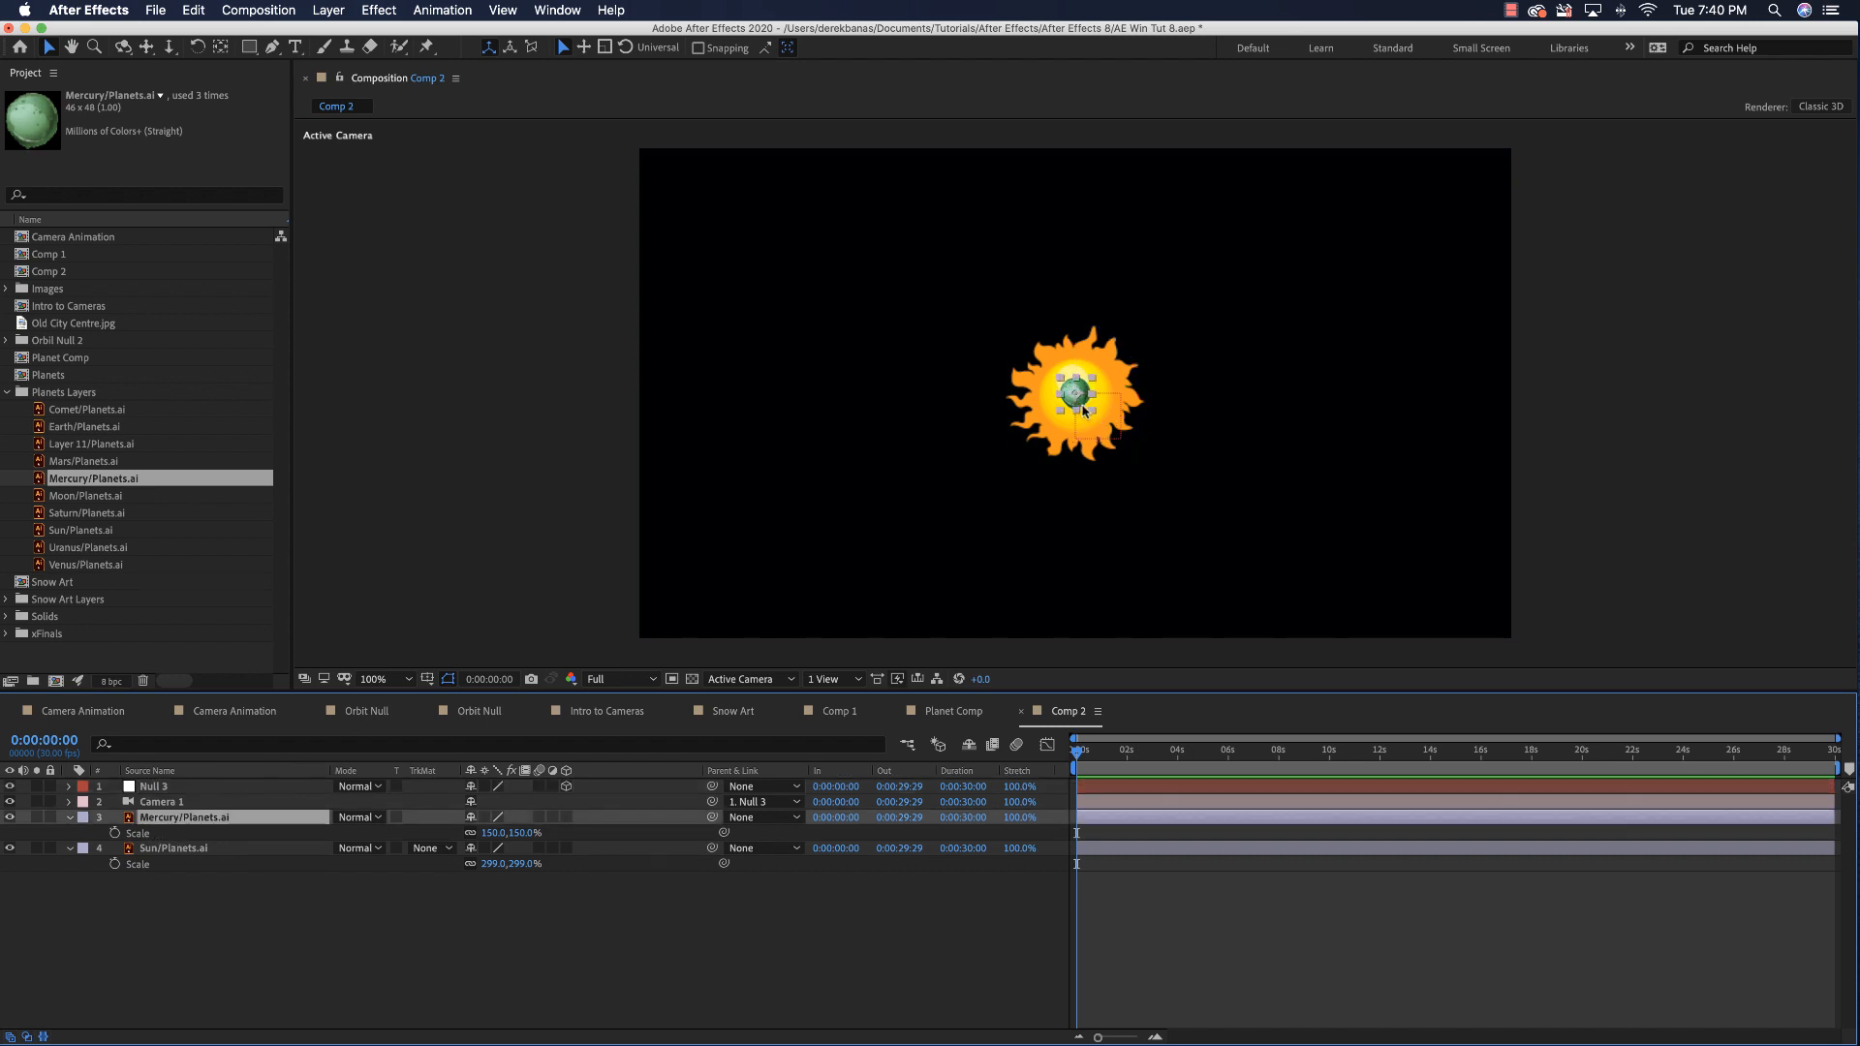
{"action": "left_click_drag", "start_coordinate": [1076, 398], "coordinate": [1160, 397]}
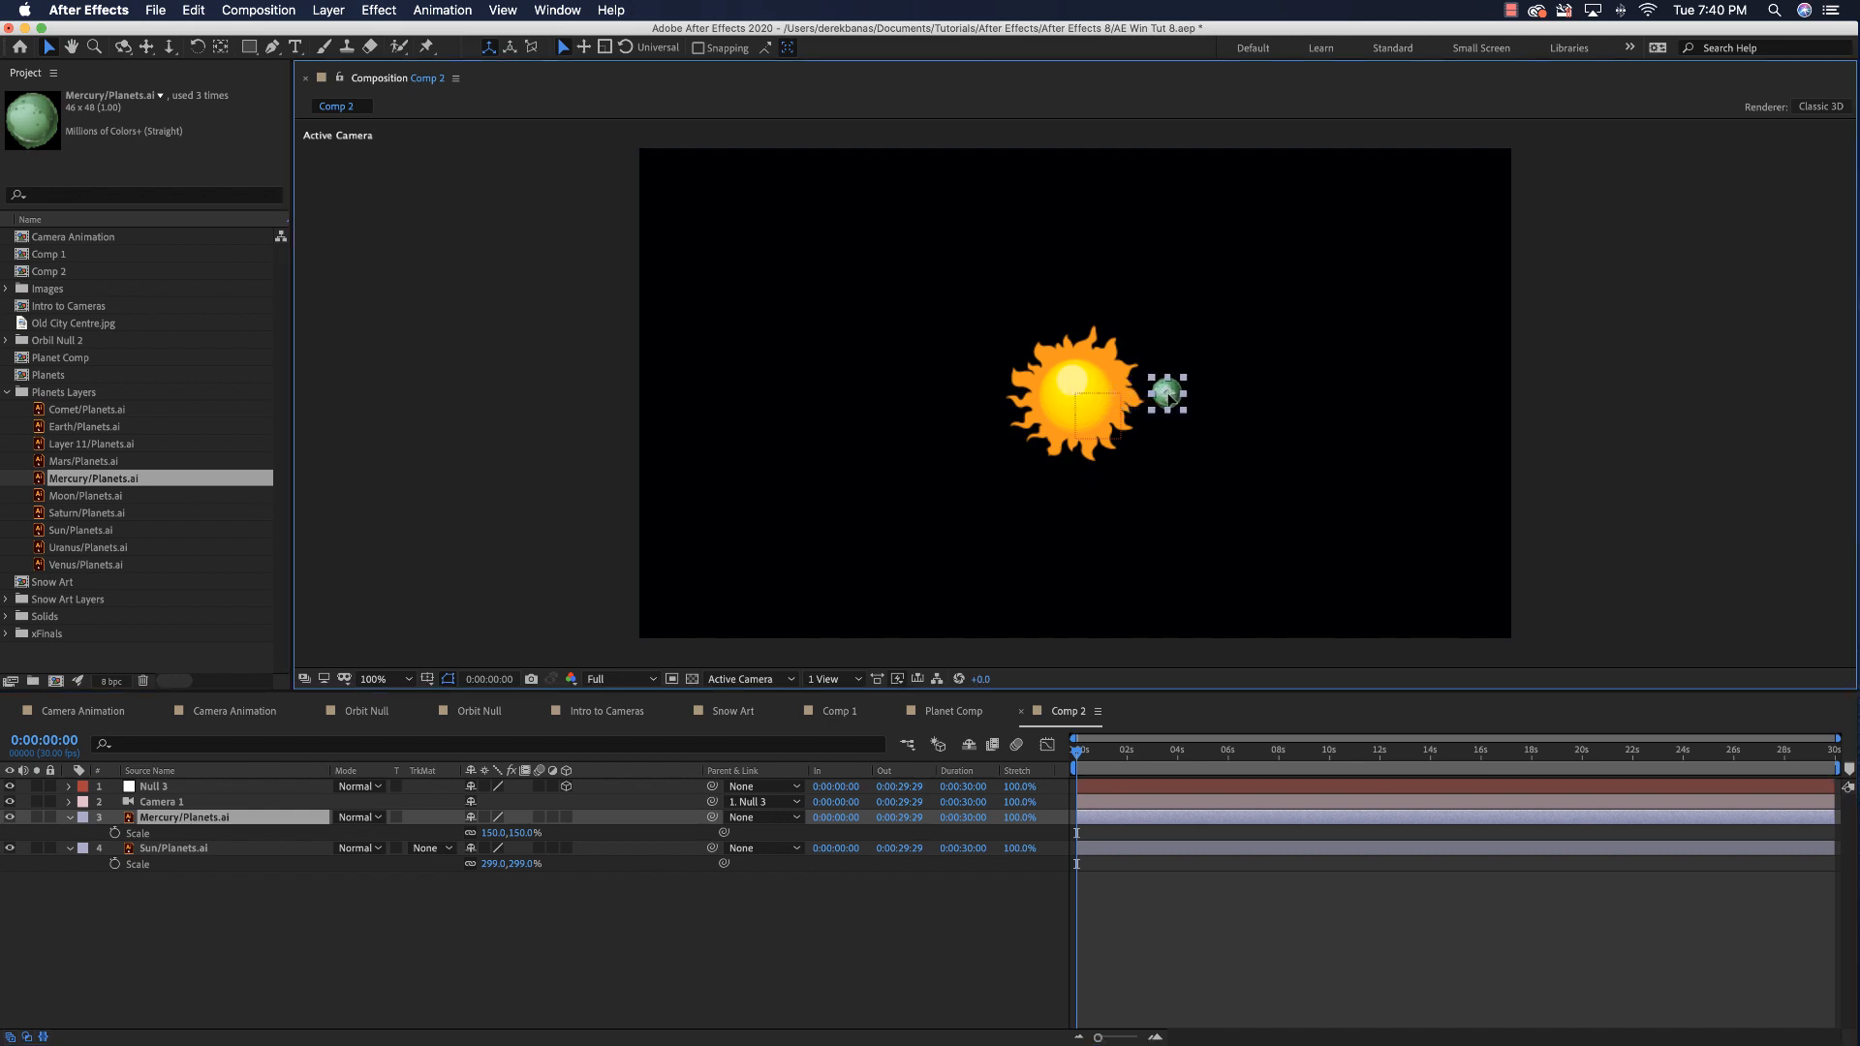
{"action": "left_click_drag", "start_coordinate": [1170, 398], "coordinate": [1189, 396]}
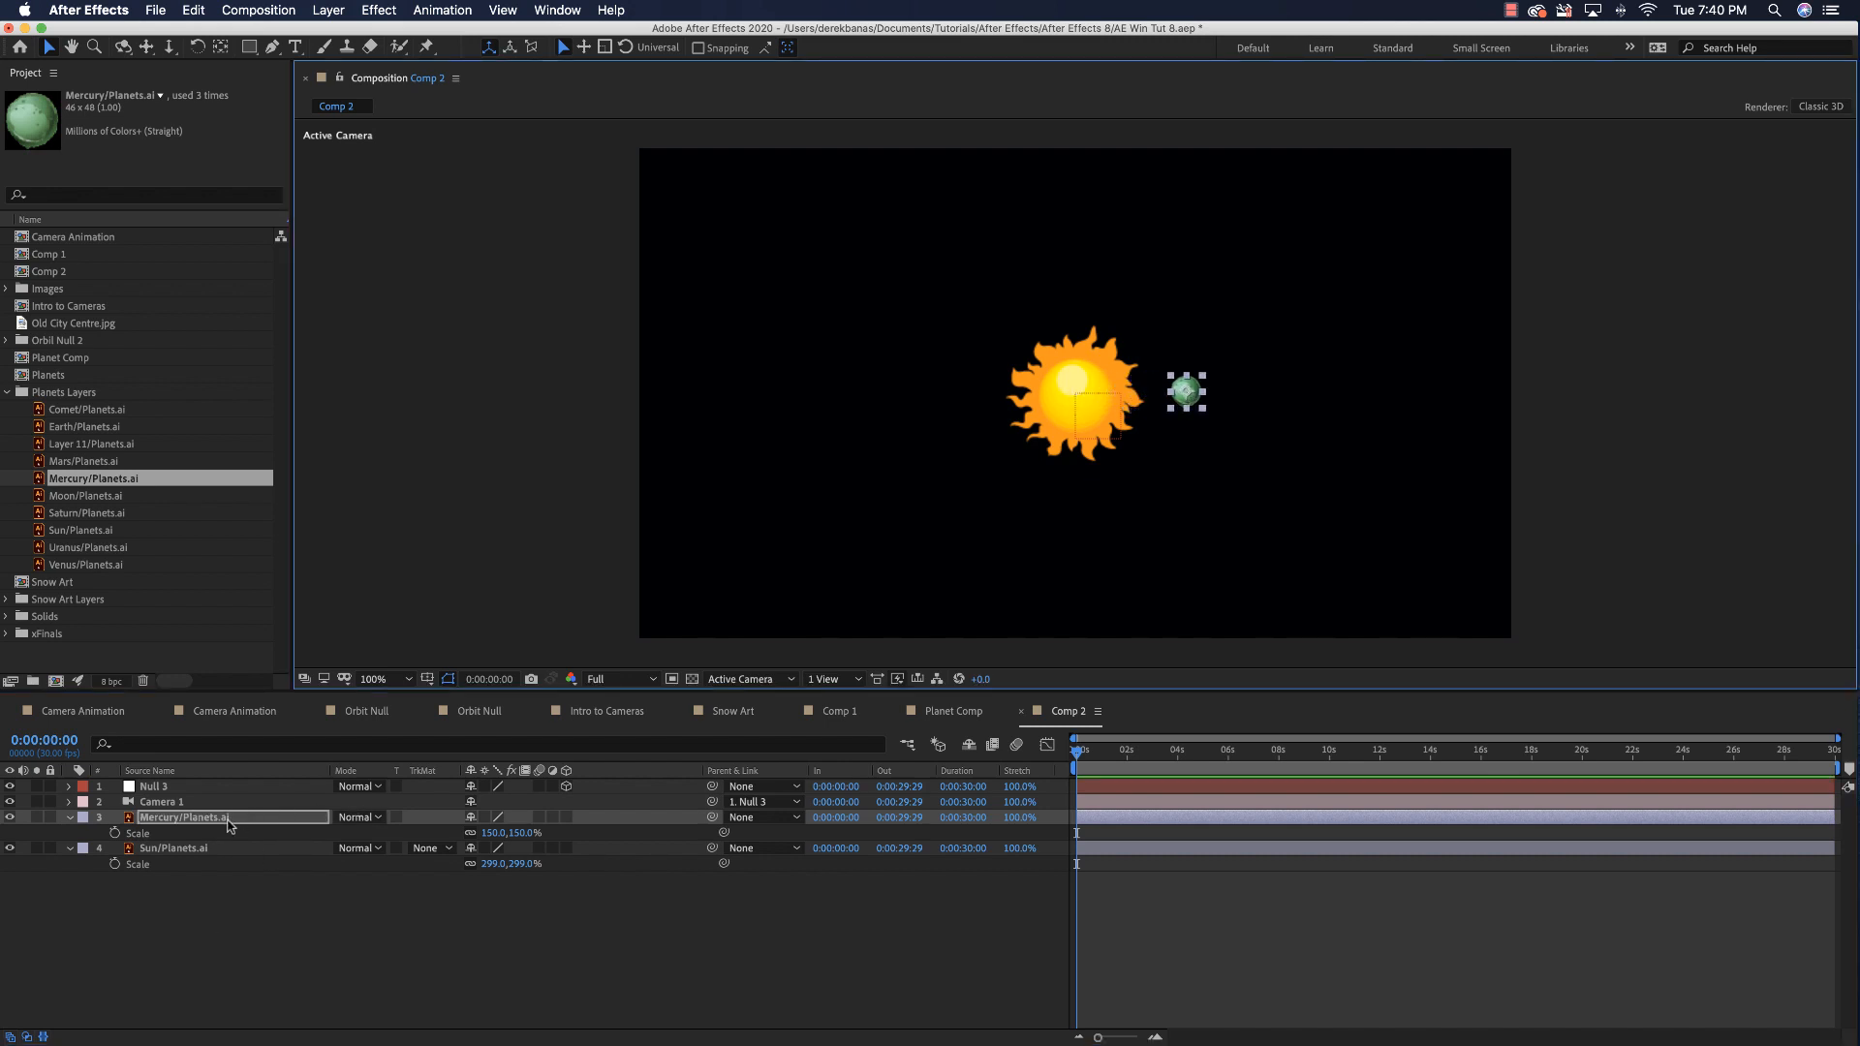
- Make the Mercury and Sun layers 3D and collapse their properties
{"action": "left_click", "coordinate": [567, 817]}
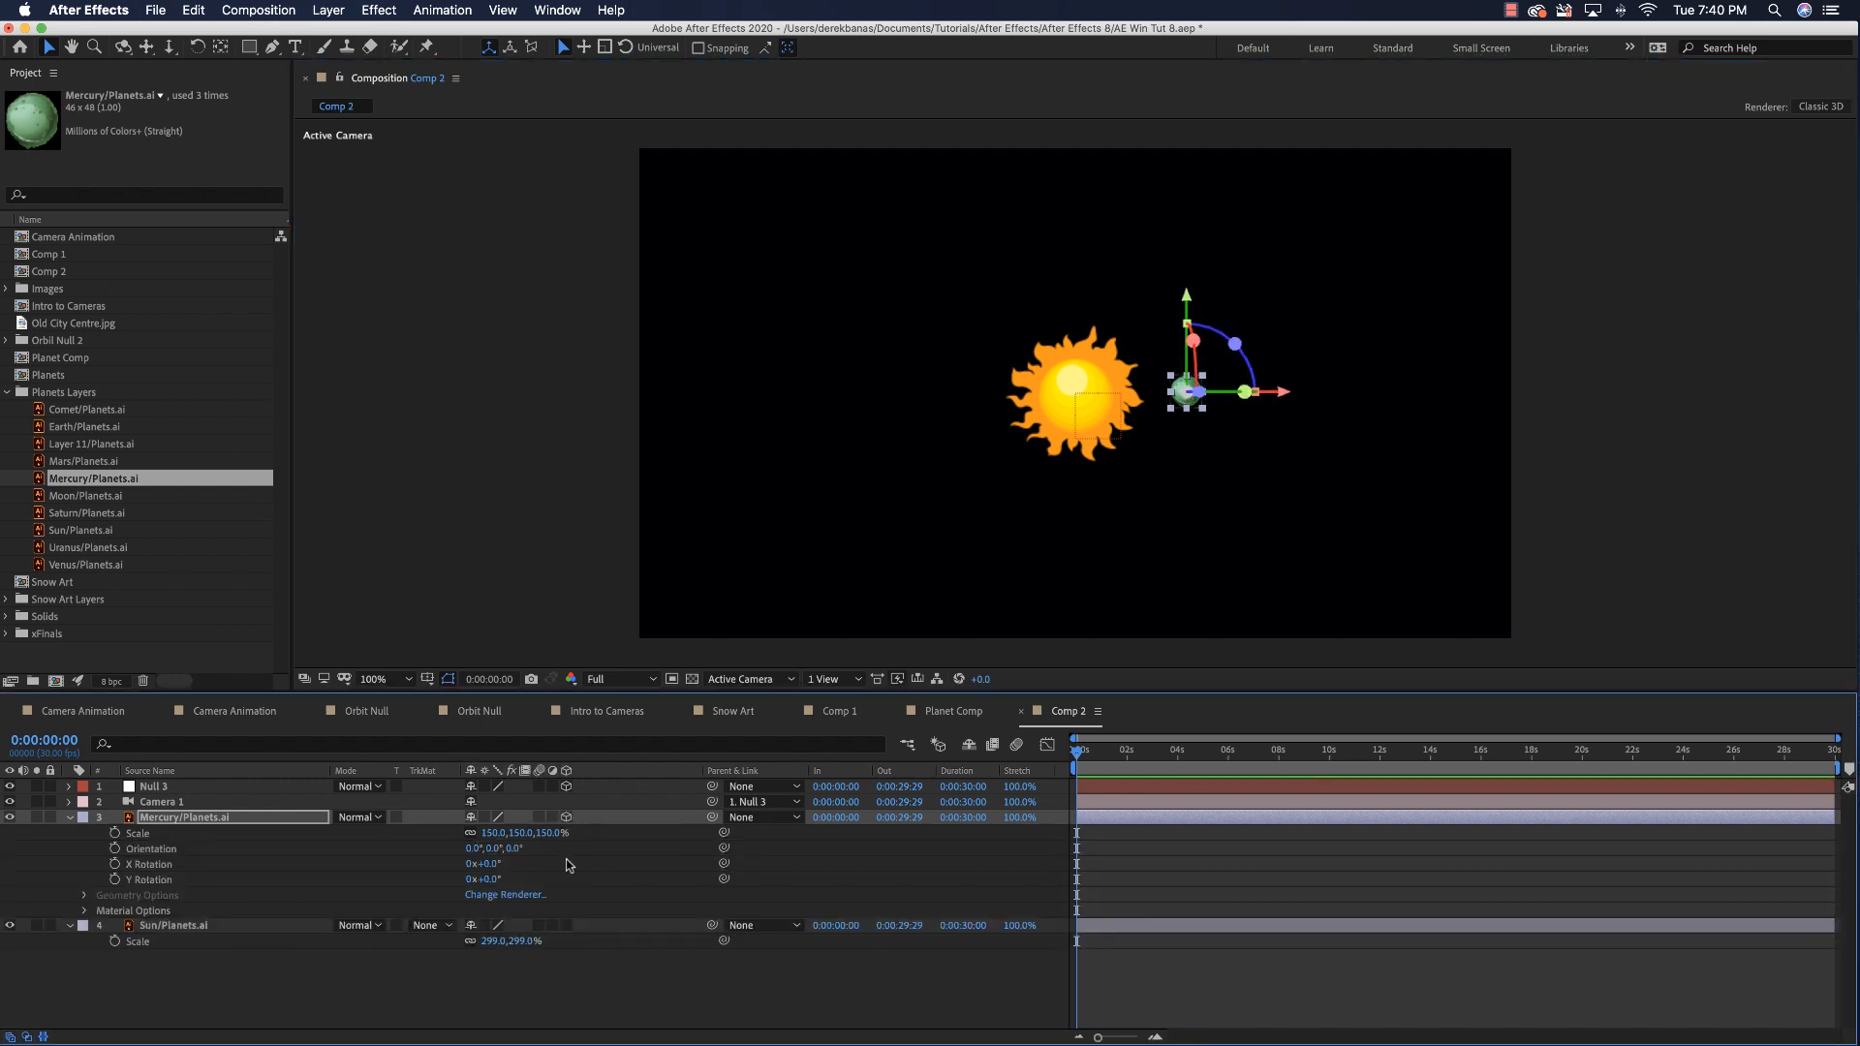
{"action": "left_click", "coordinate": [567, 926]}
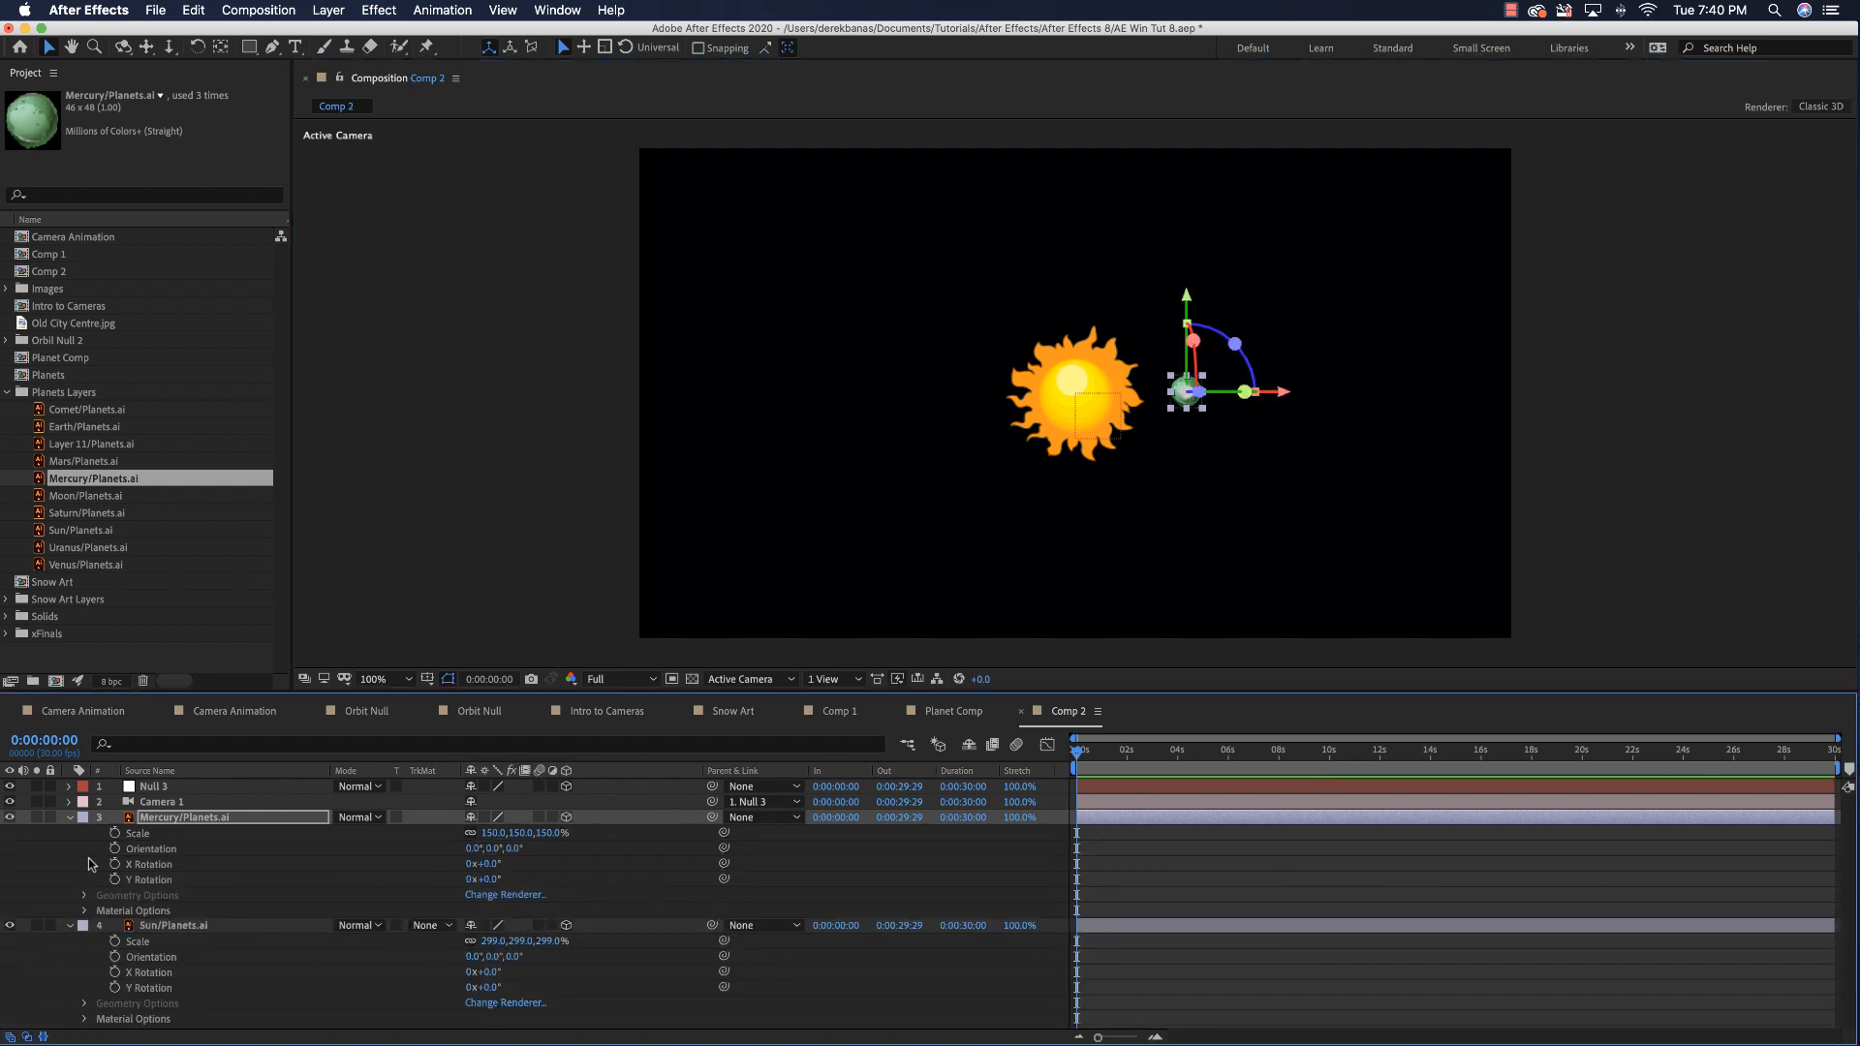
{"action": "left_click", "coordinate": [69, 817]}
{"action": "left_click", "coordinate": [69, 835]}
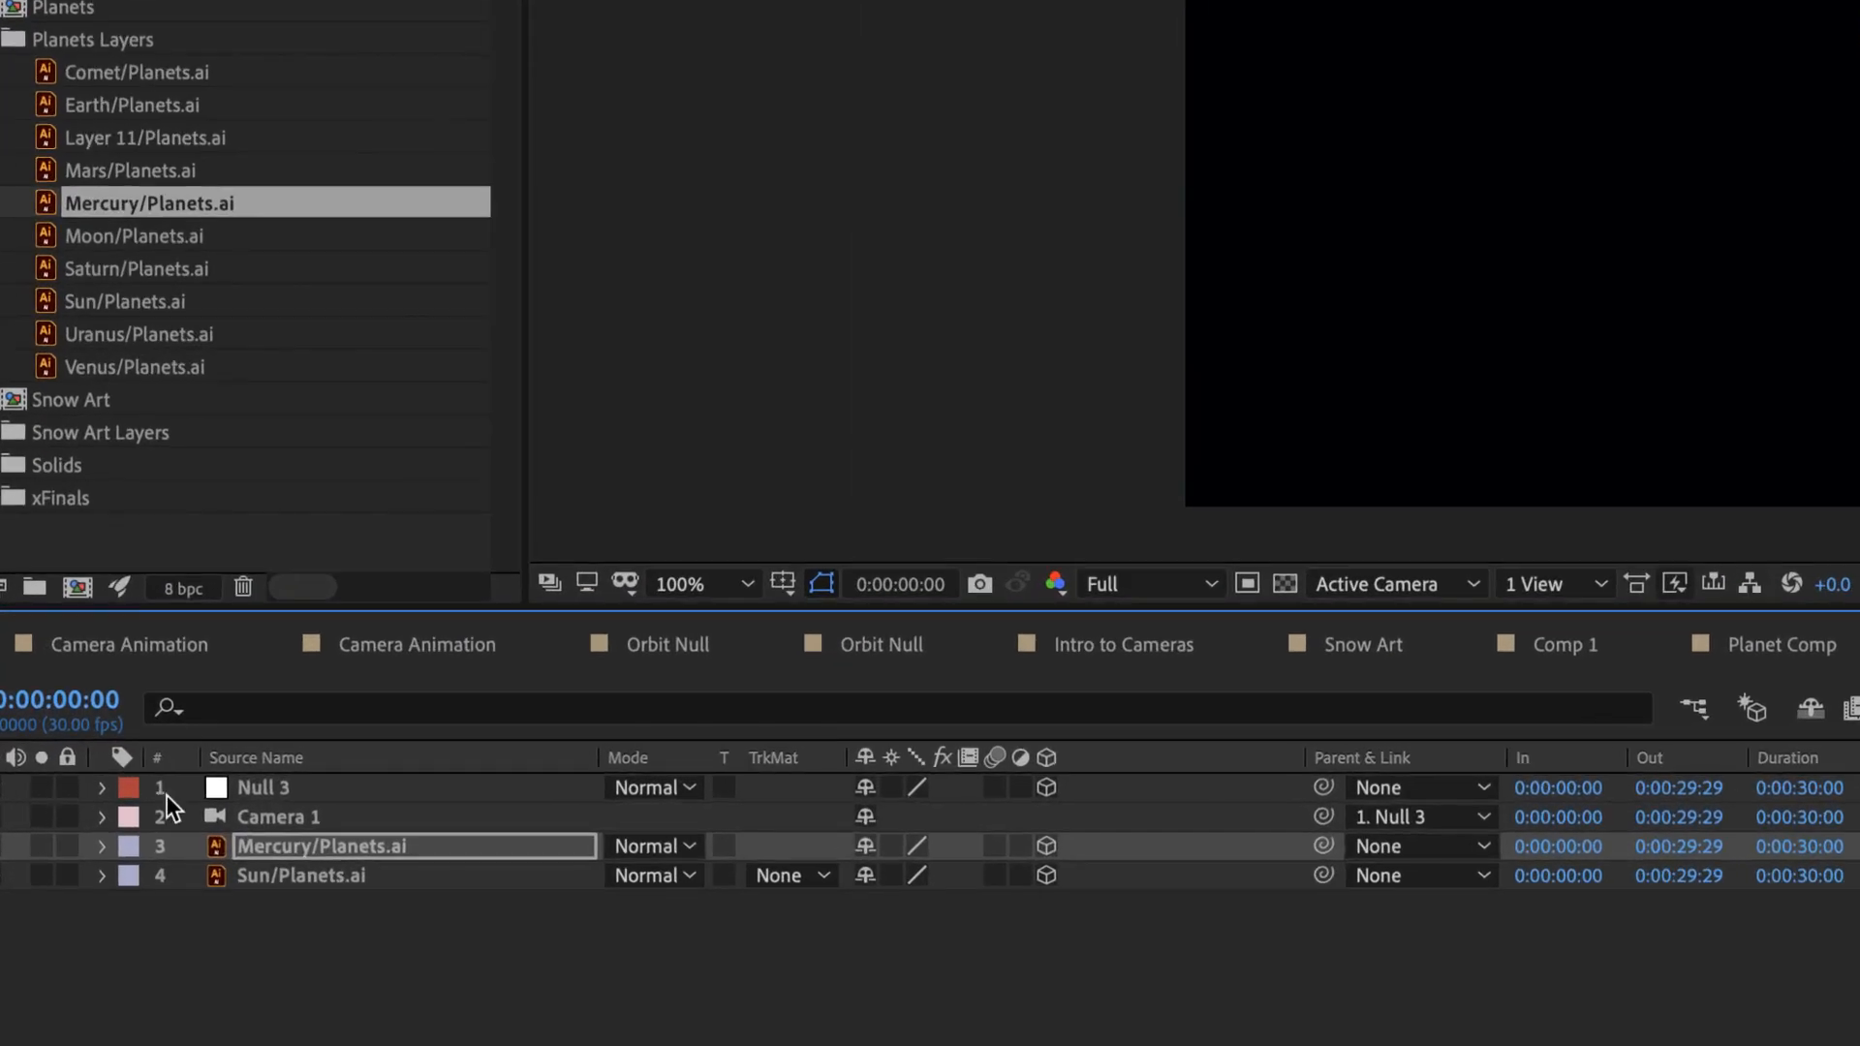
- Keyframe Null 3's Y Rotation from 0 at the start to 6 full revolutions at 12 seconds, and return to the start
{"action": "left_click", "coordinate": [102, 789]}
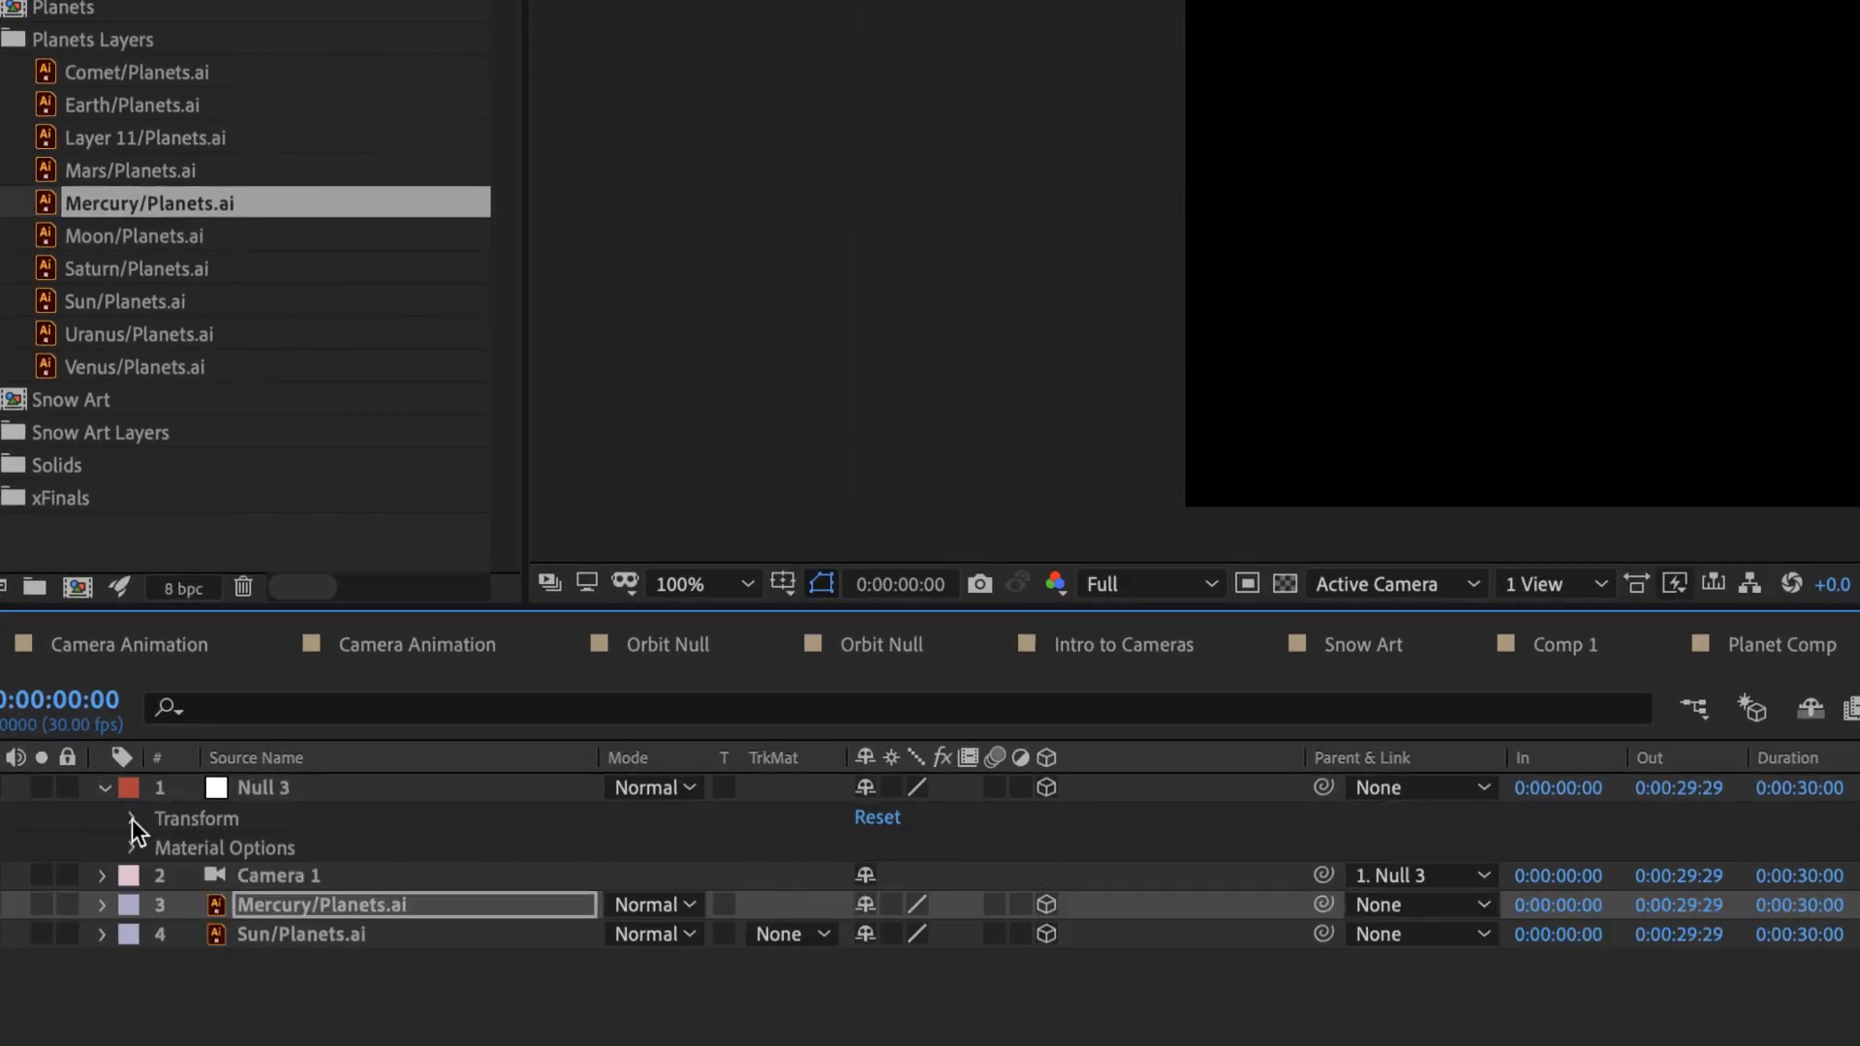
{"action": "left_click", "coordinate": [133, 818]}
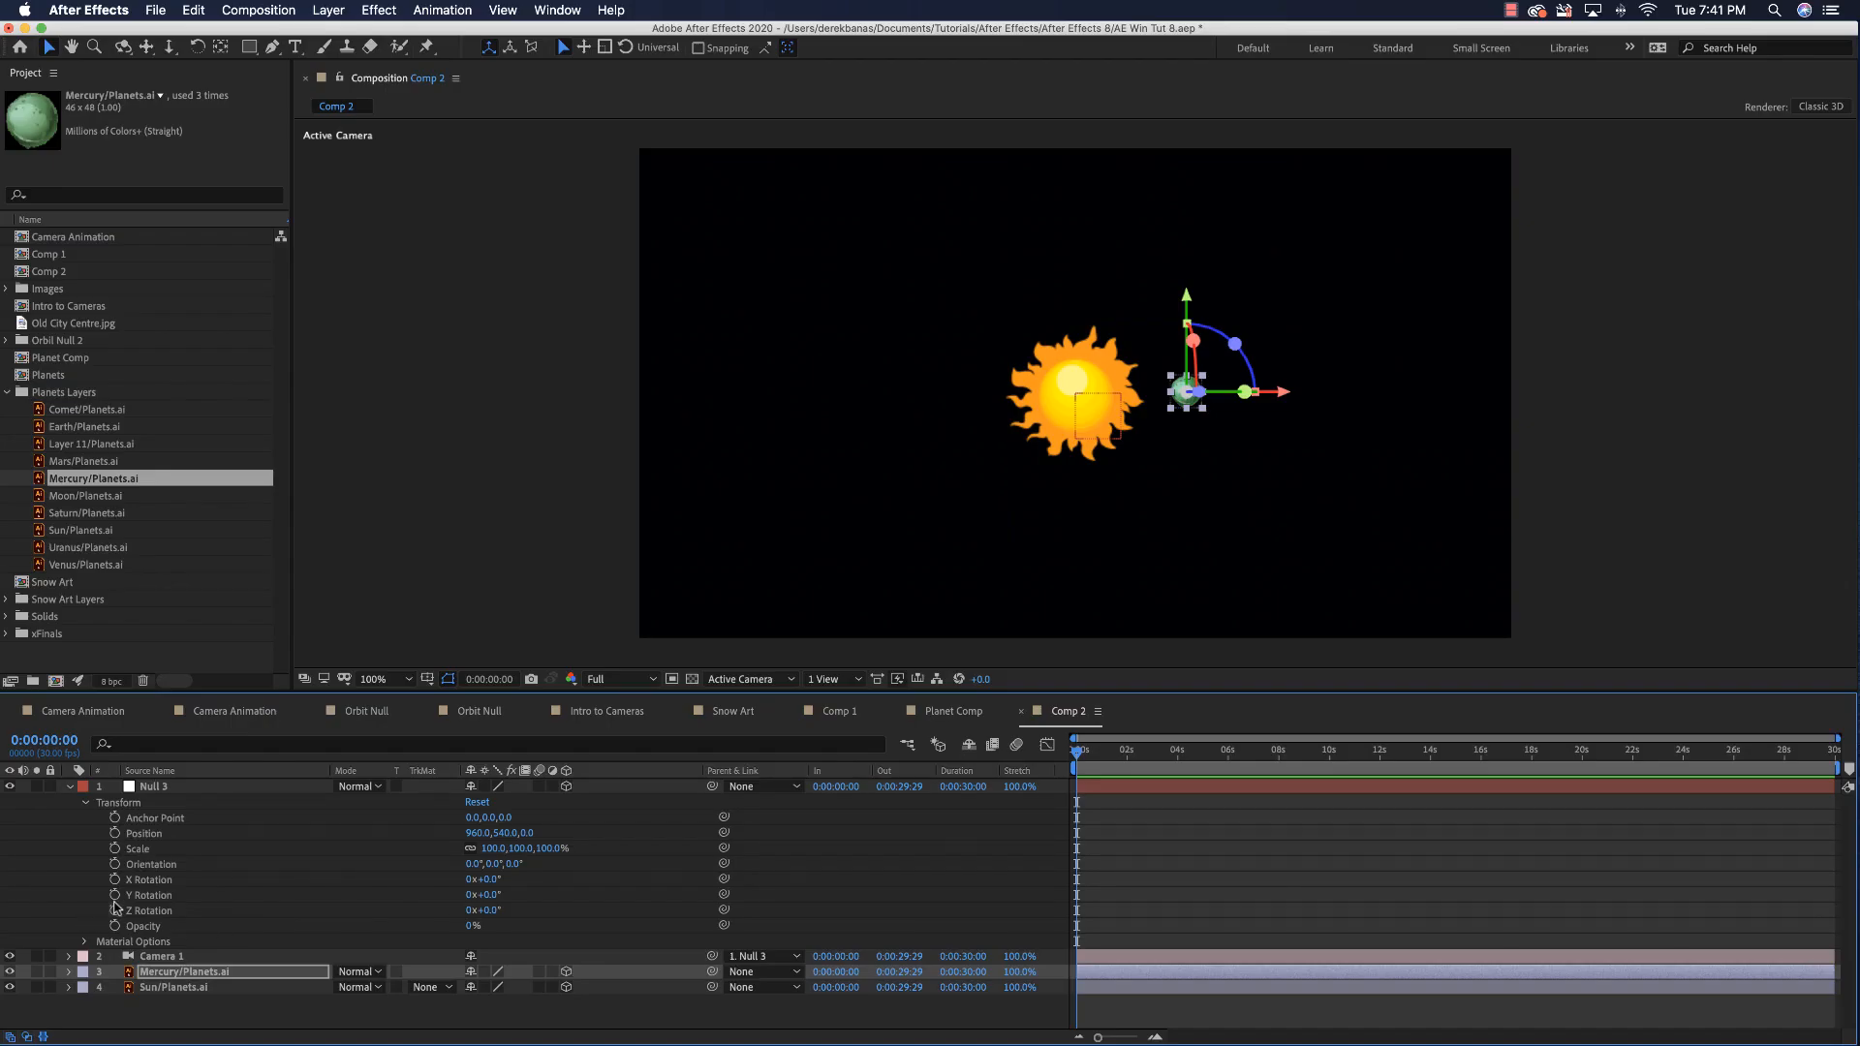
{"action": "left_click", "coordinate": [115, 894]}
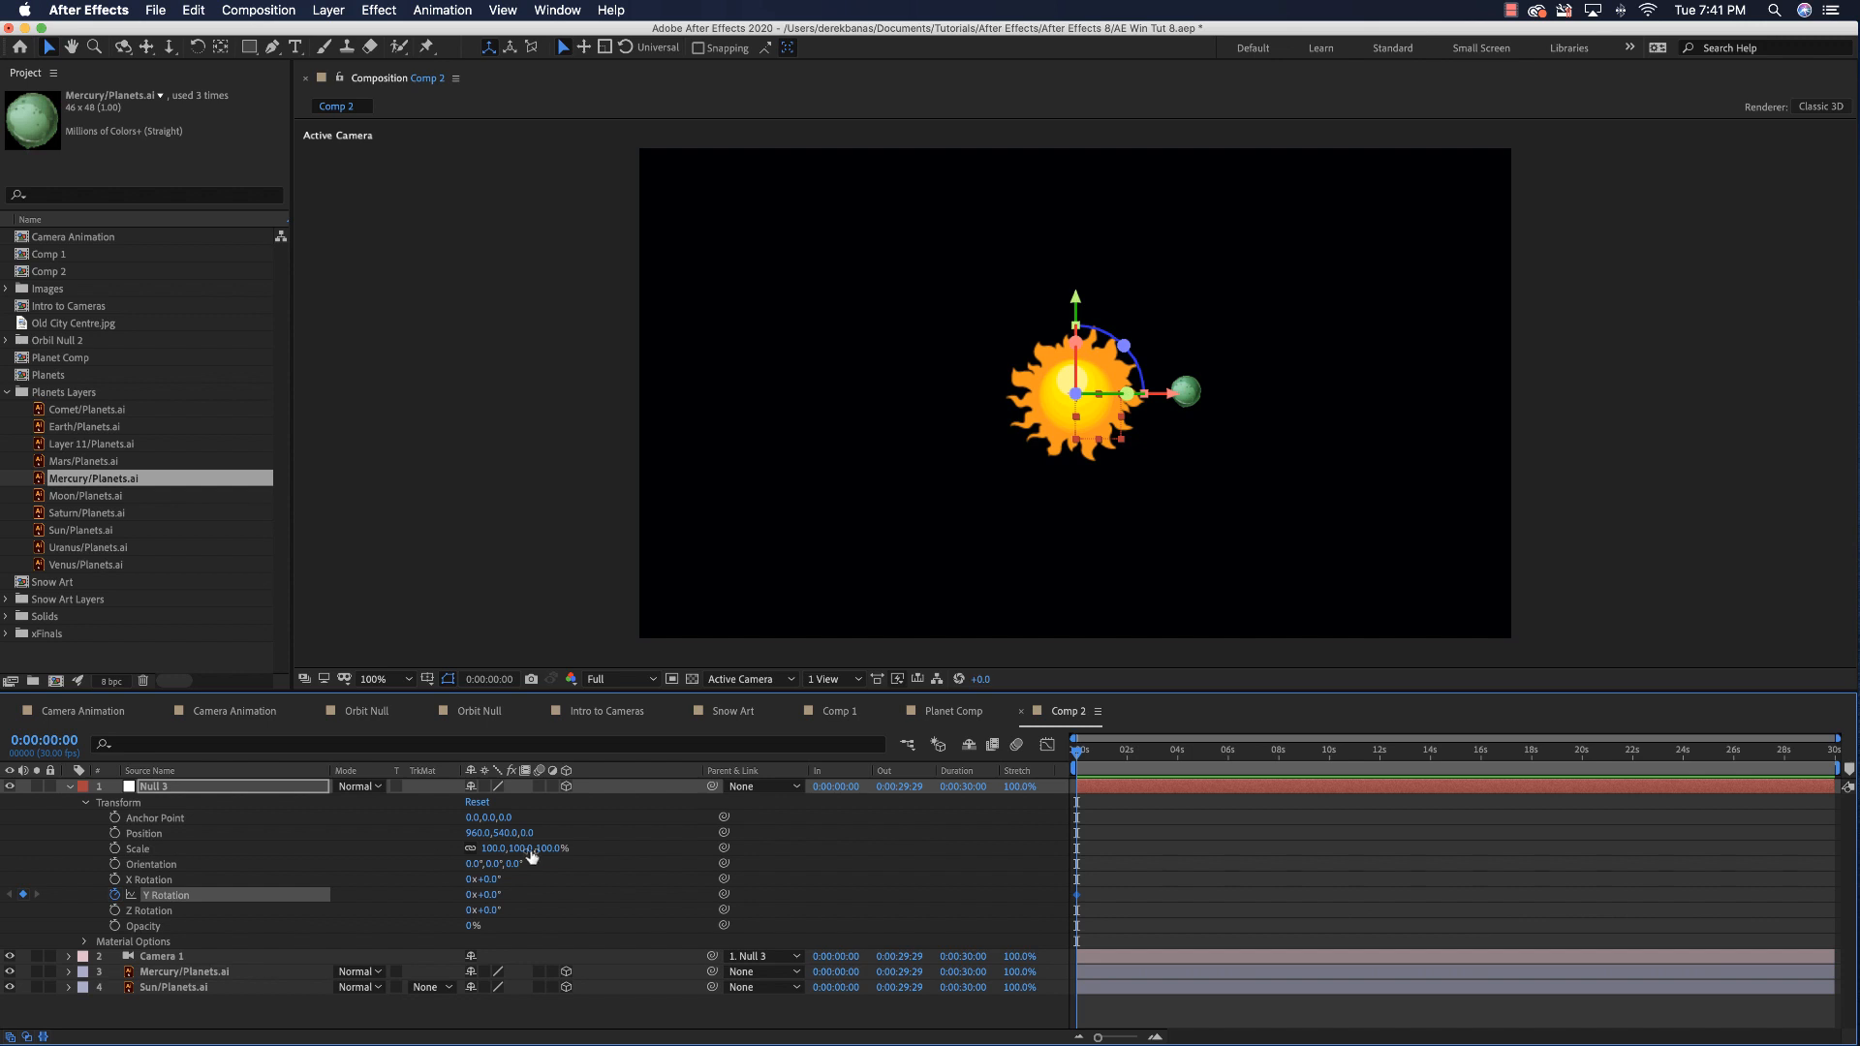
{"action": "left_click_drag", "start_coordinate": [1077, 756], "coordinate": [1381, 749]}
{"action": "left_click", "coordinate": [23, 894]}
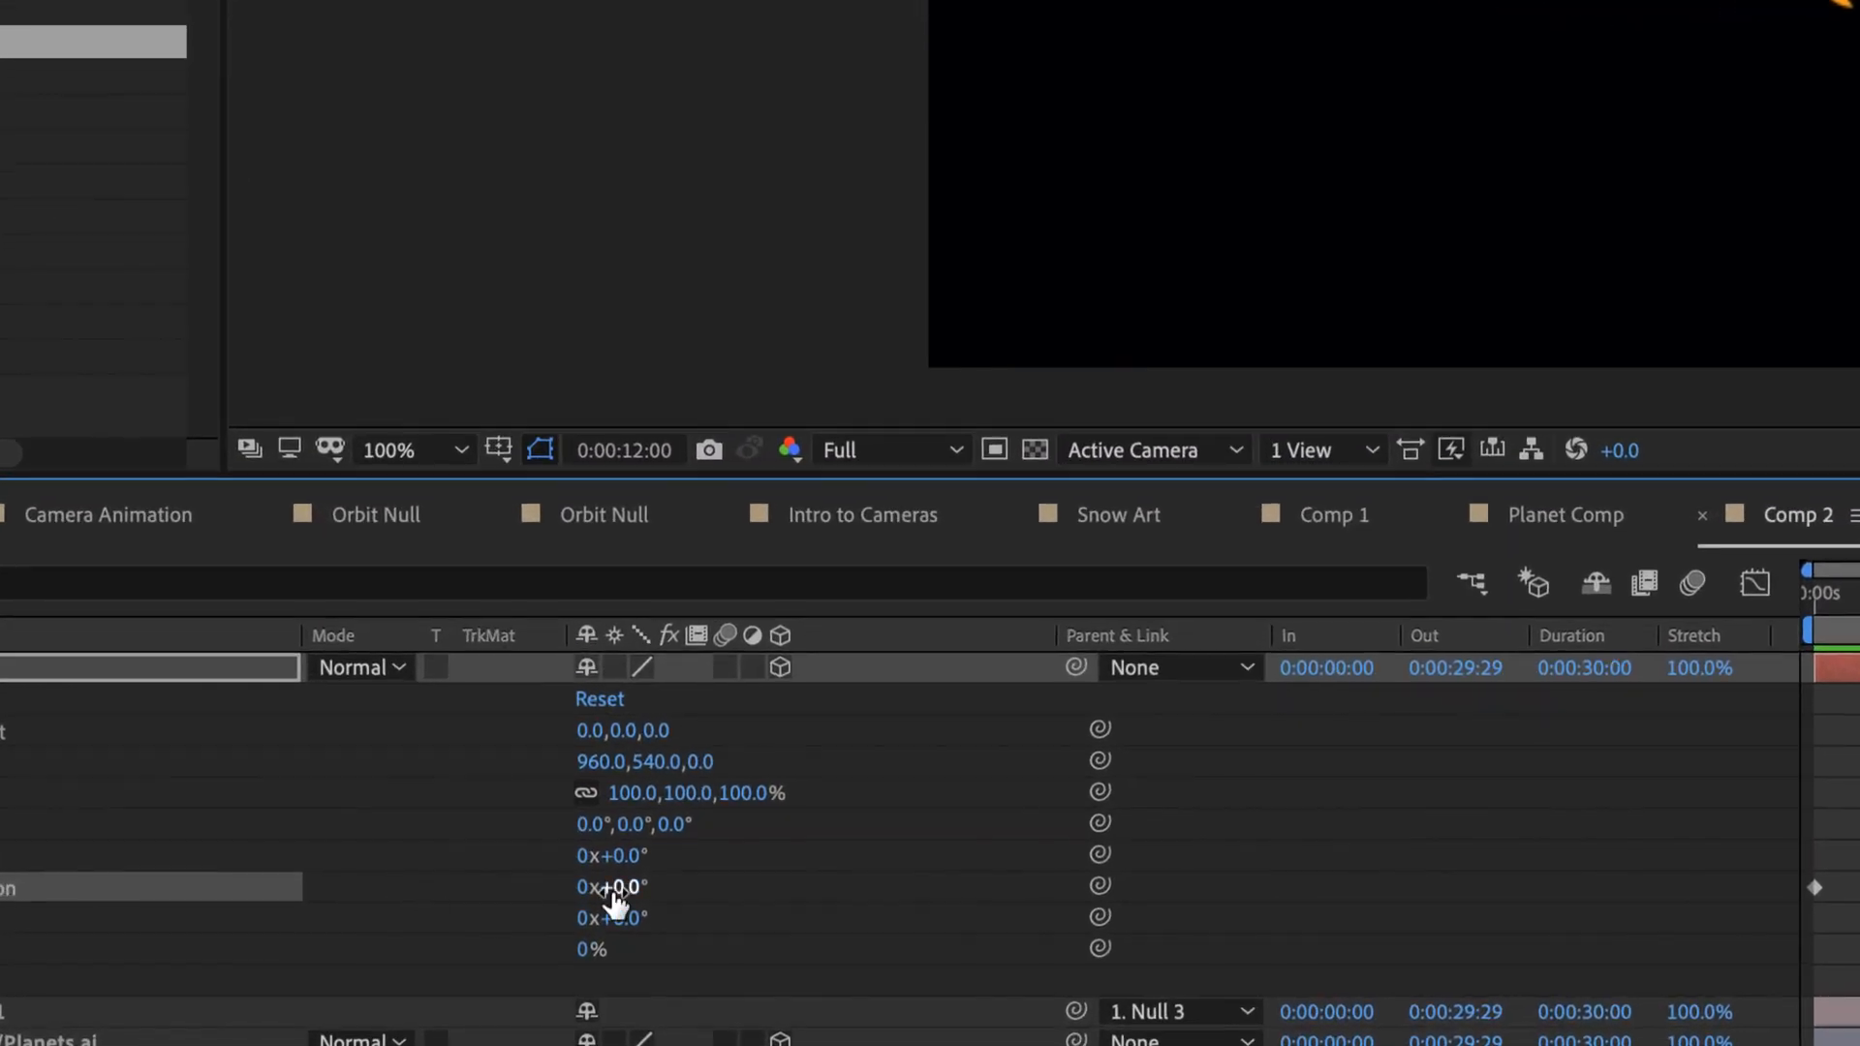
{"action": "left_click_drag", "start_coordinate": [580, 893], "coordinate": [589, 889]}
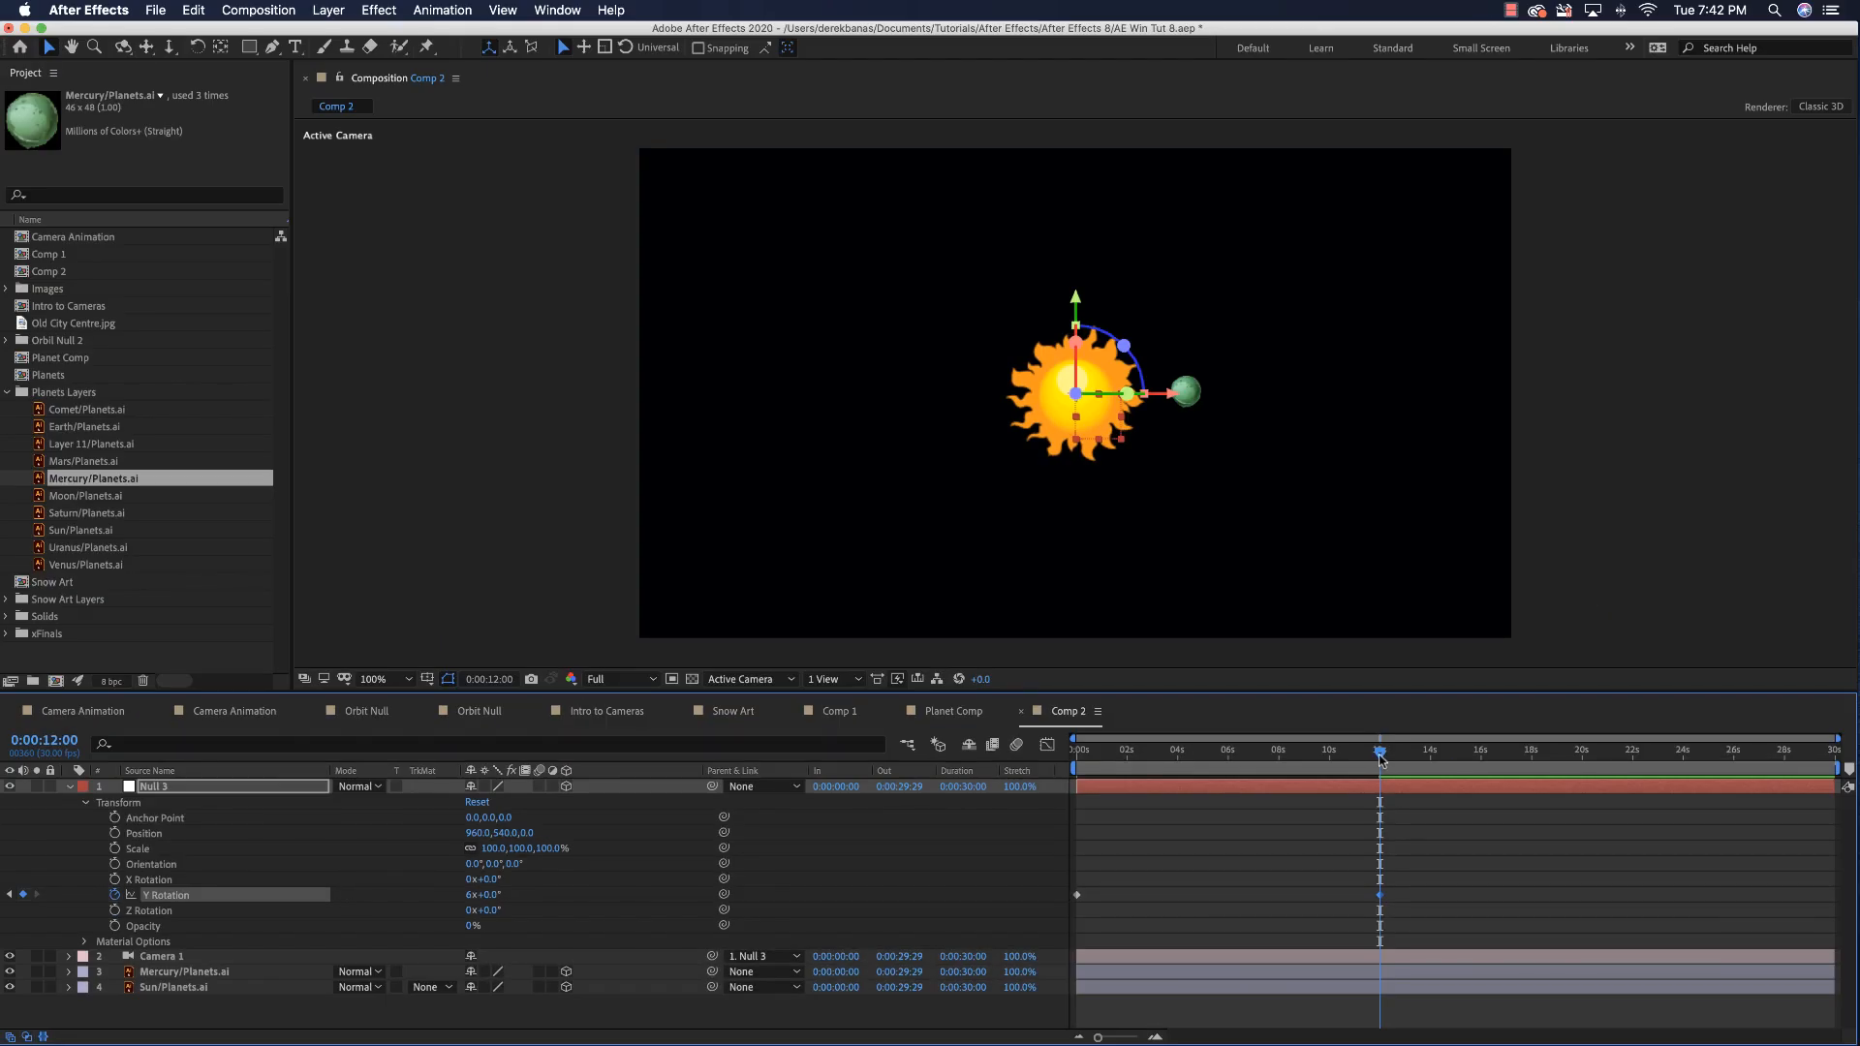
{"action": "left_click_drag", "start_coordinate": [1381, 759], "coordinate": [1029, 788]}
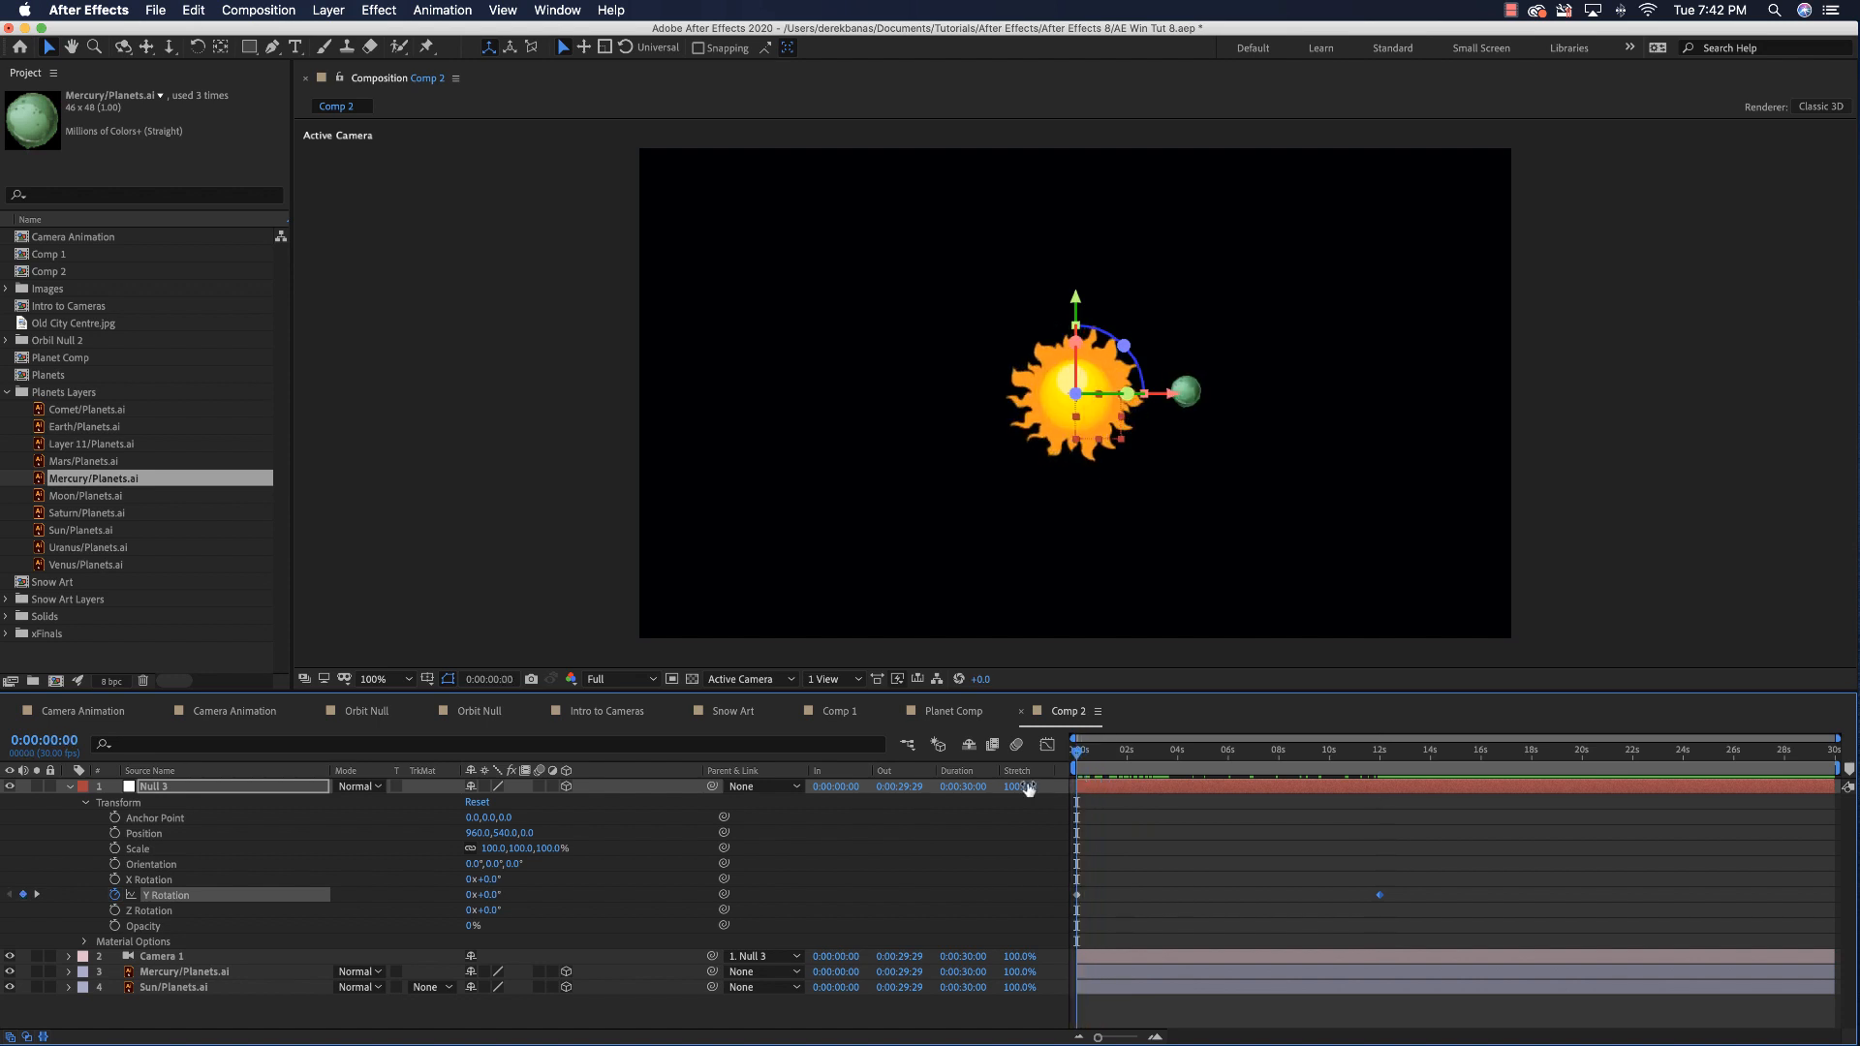
- Place the Sun layer above Mercury, parent the Sun to Null 3, and scrub the first four seconds to check the orbit
{"action": "left_click", "coordinate": [68, 788]}
{"action": "left_click_drag", "start_coordinate": [144, 839], "coordinate": [219, 830]}
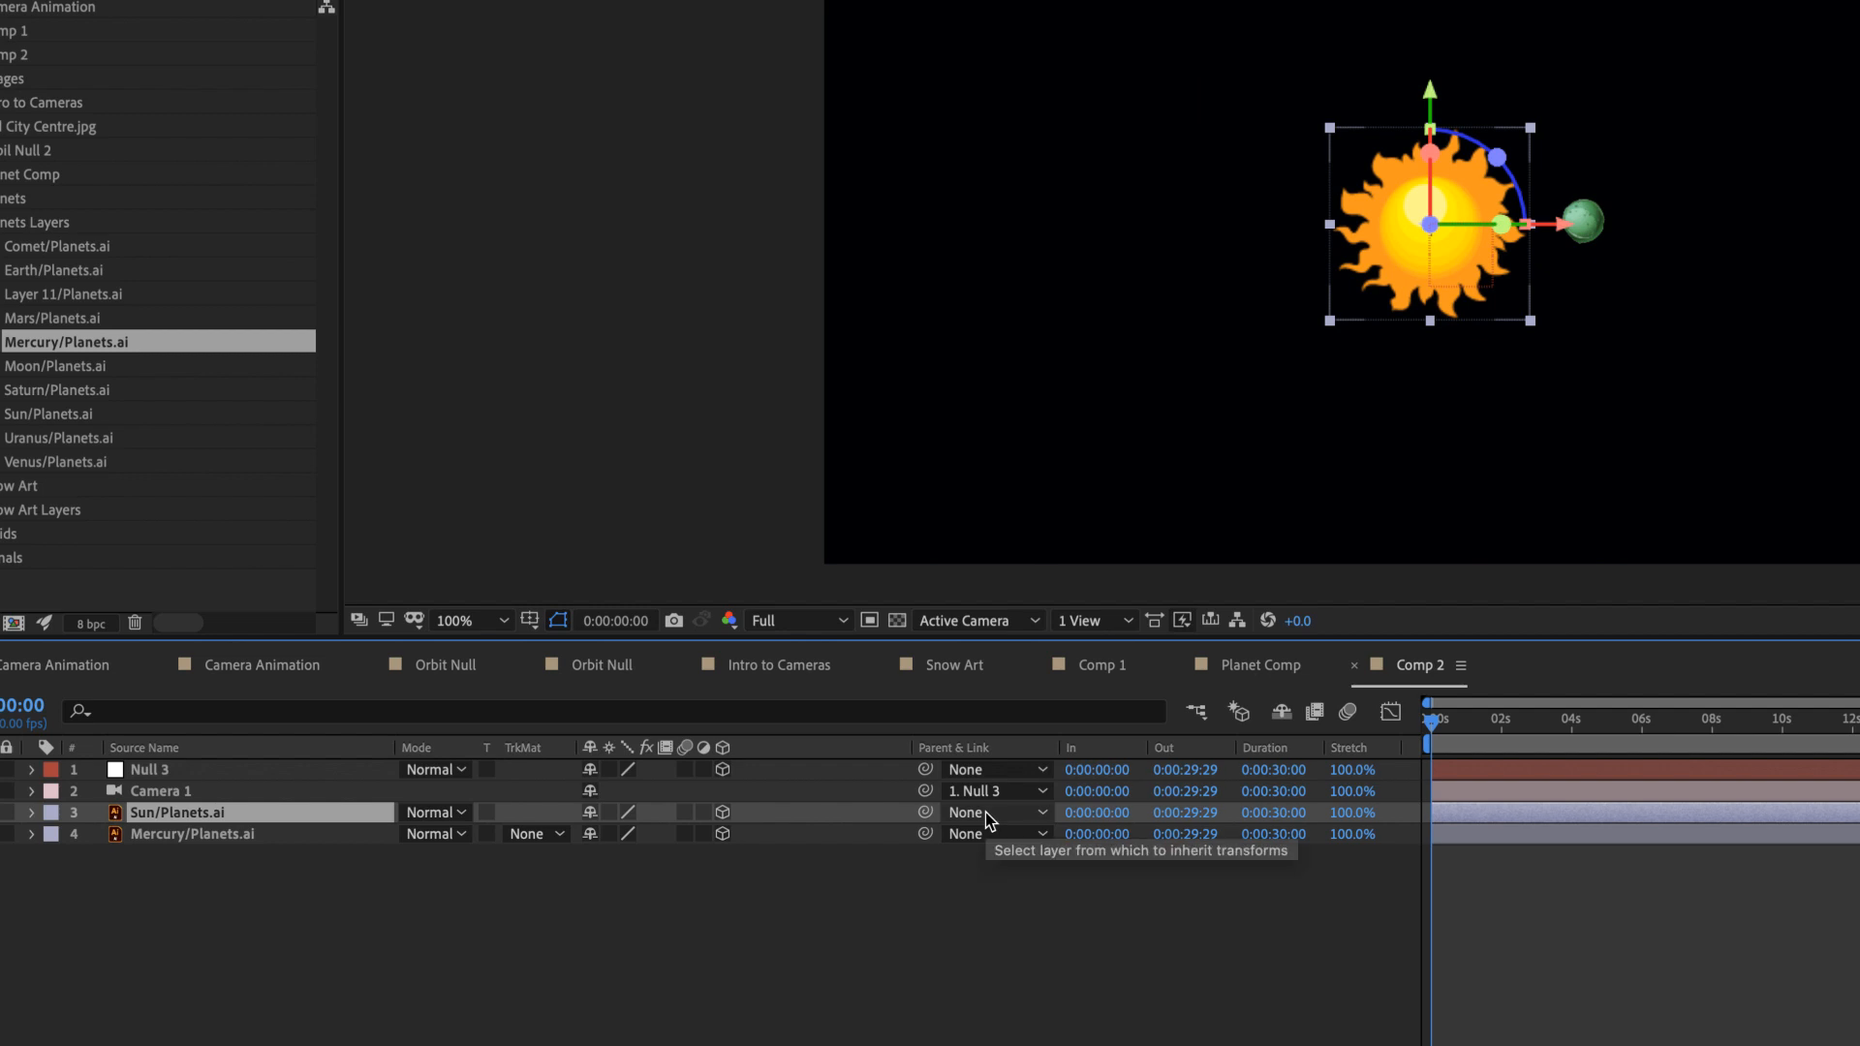
{"action": "left_click", "coordinate": [988, 821]}
{"action": "left_click", "coordinate": [998, 880]}
{"action": "left_click", "coordinate": [1443, 722]}
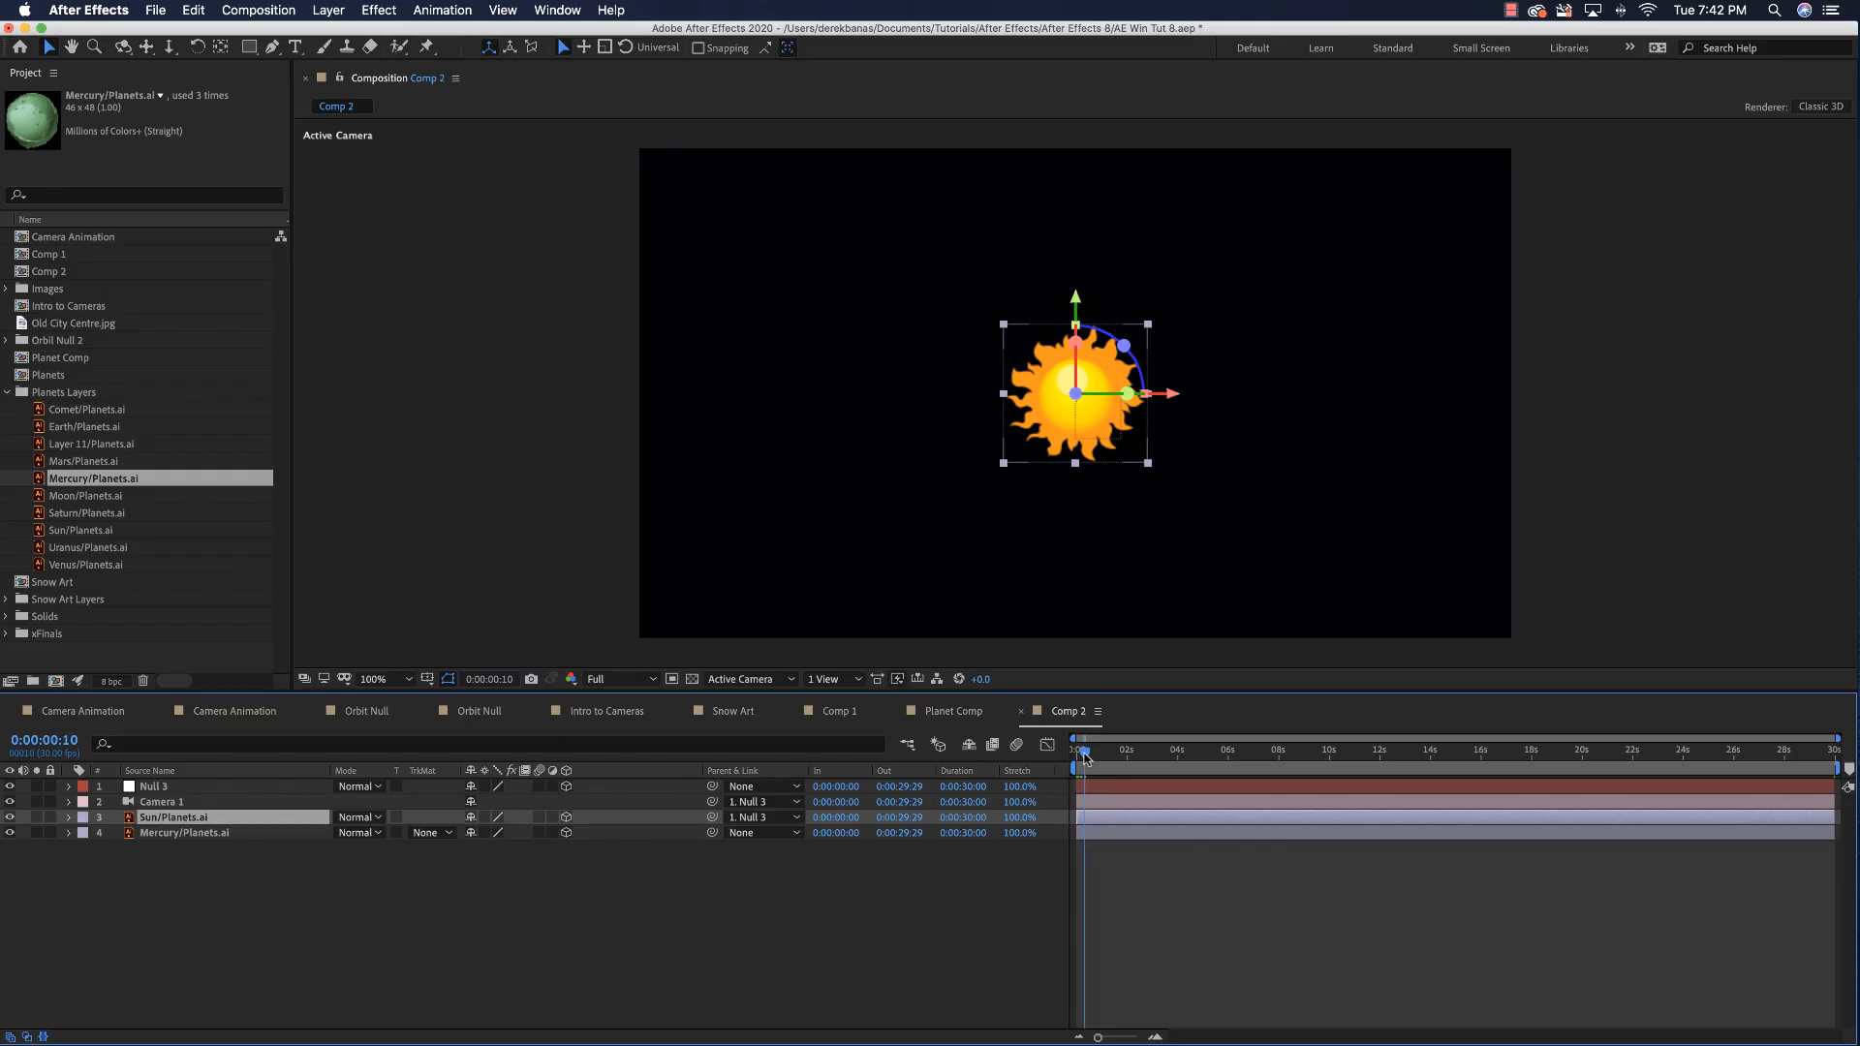
{"action": "left_click_drag", "start_coordinate": [1085, 758], "coordinate": [1176, 756]}
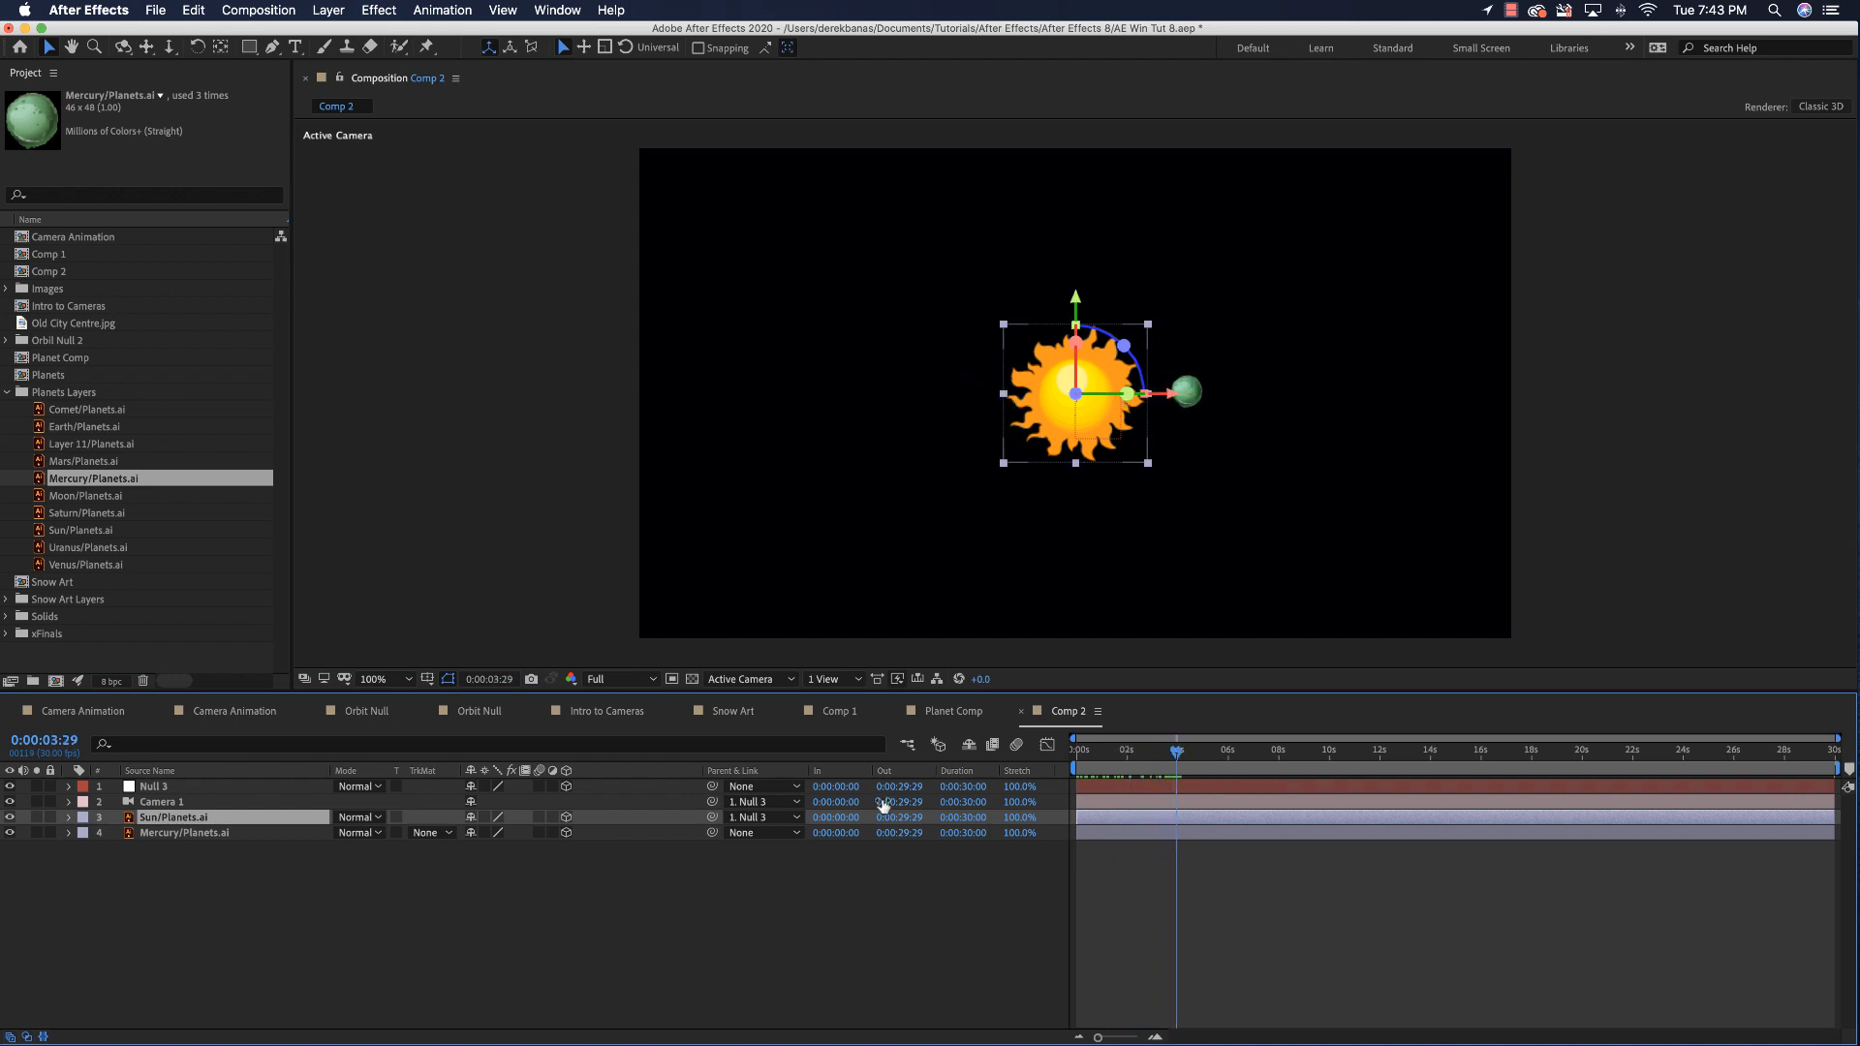
- Set Mercury's Auto-Orientation to Orient Towards Camera and scrub the timeline to check it
{"action": "left_click", "coordinate": [198, 839]}
{"action": "right_click", "coordinate": [195, 839]}
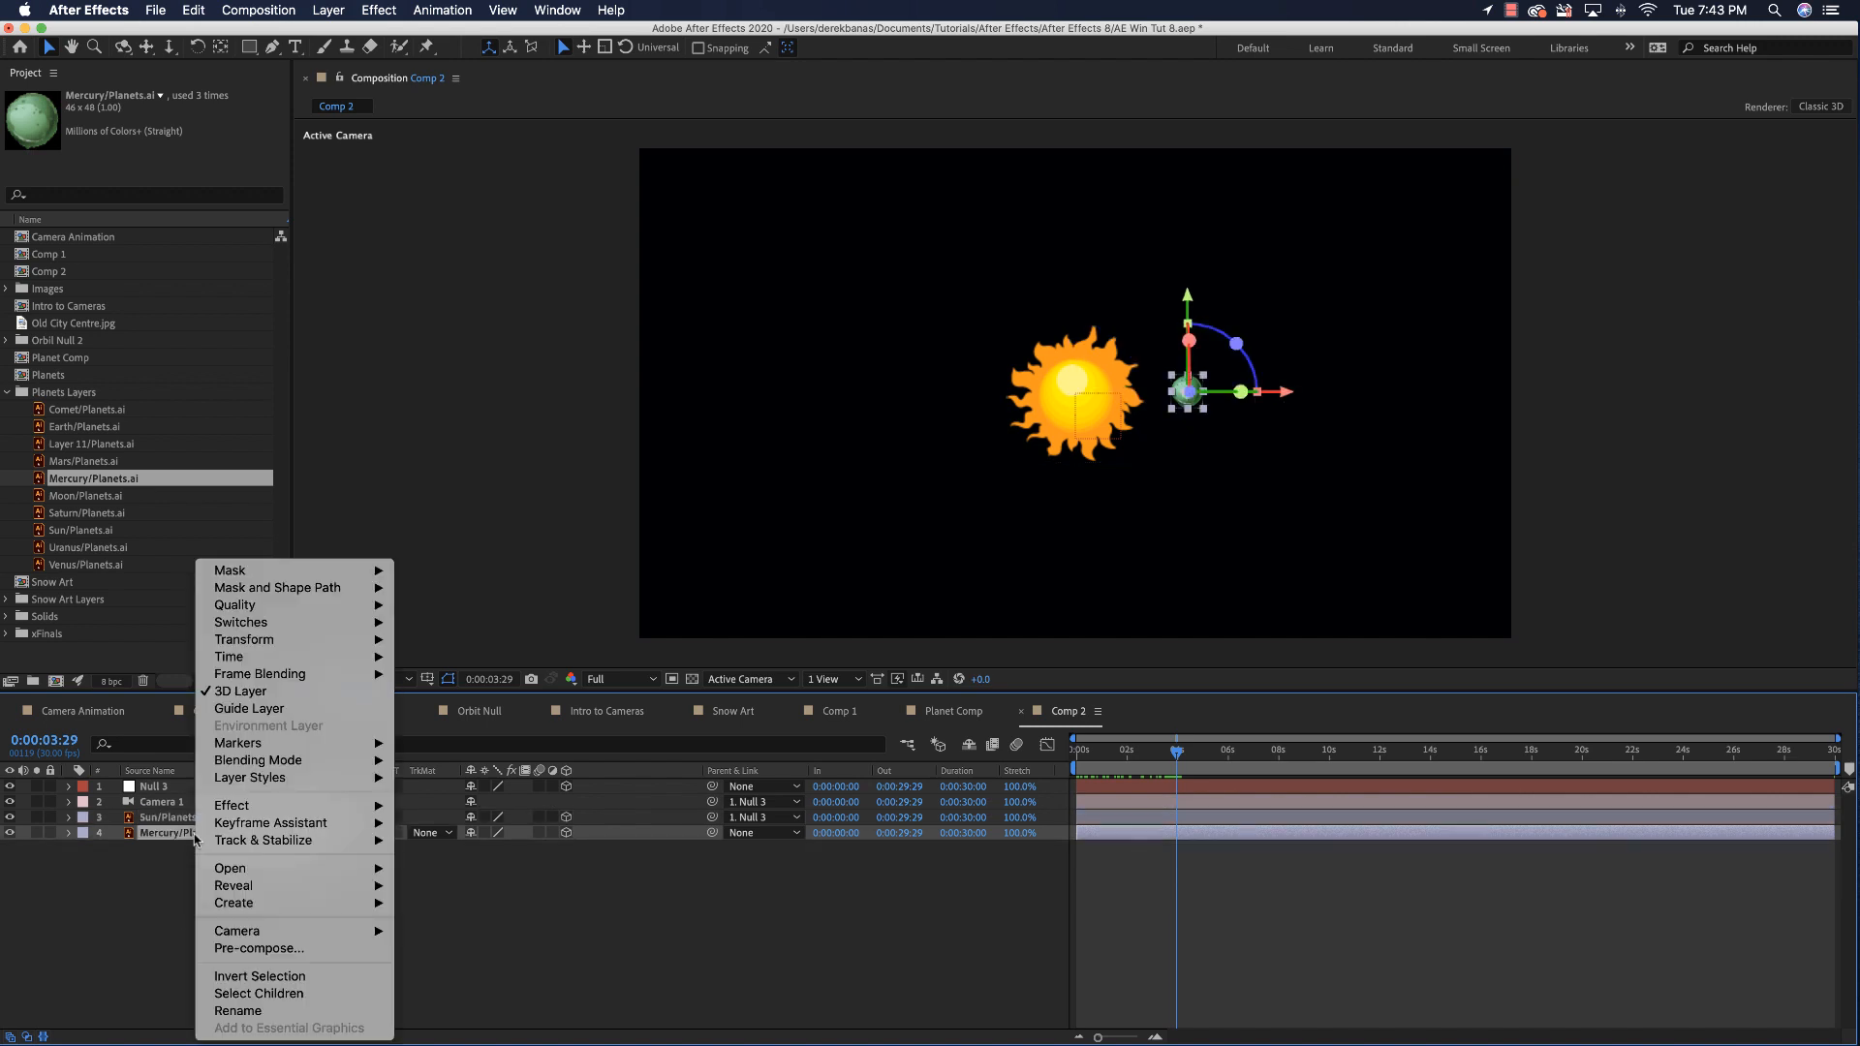
{"action": "mouse_move", "coordinate": [267, 825]}
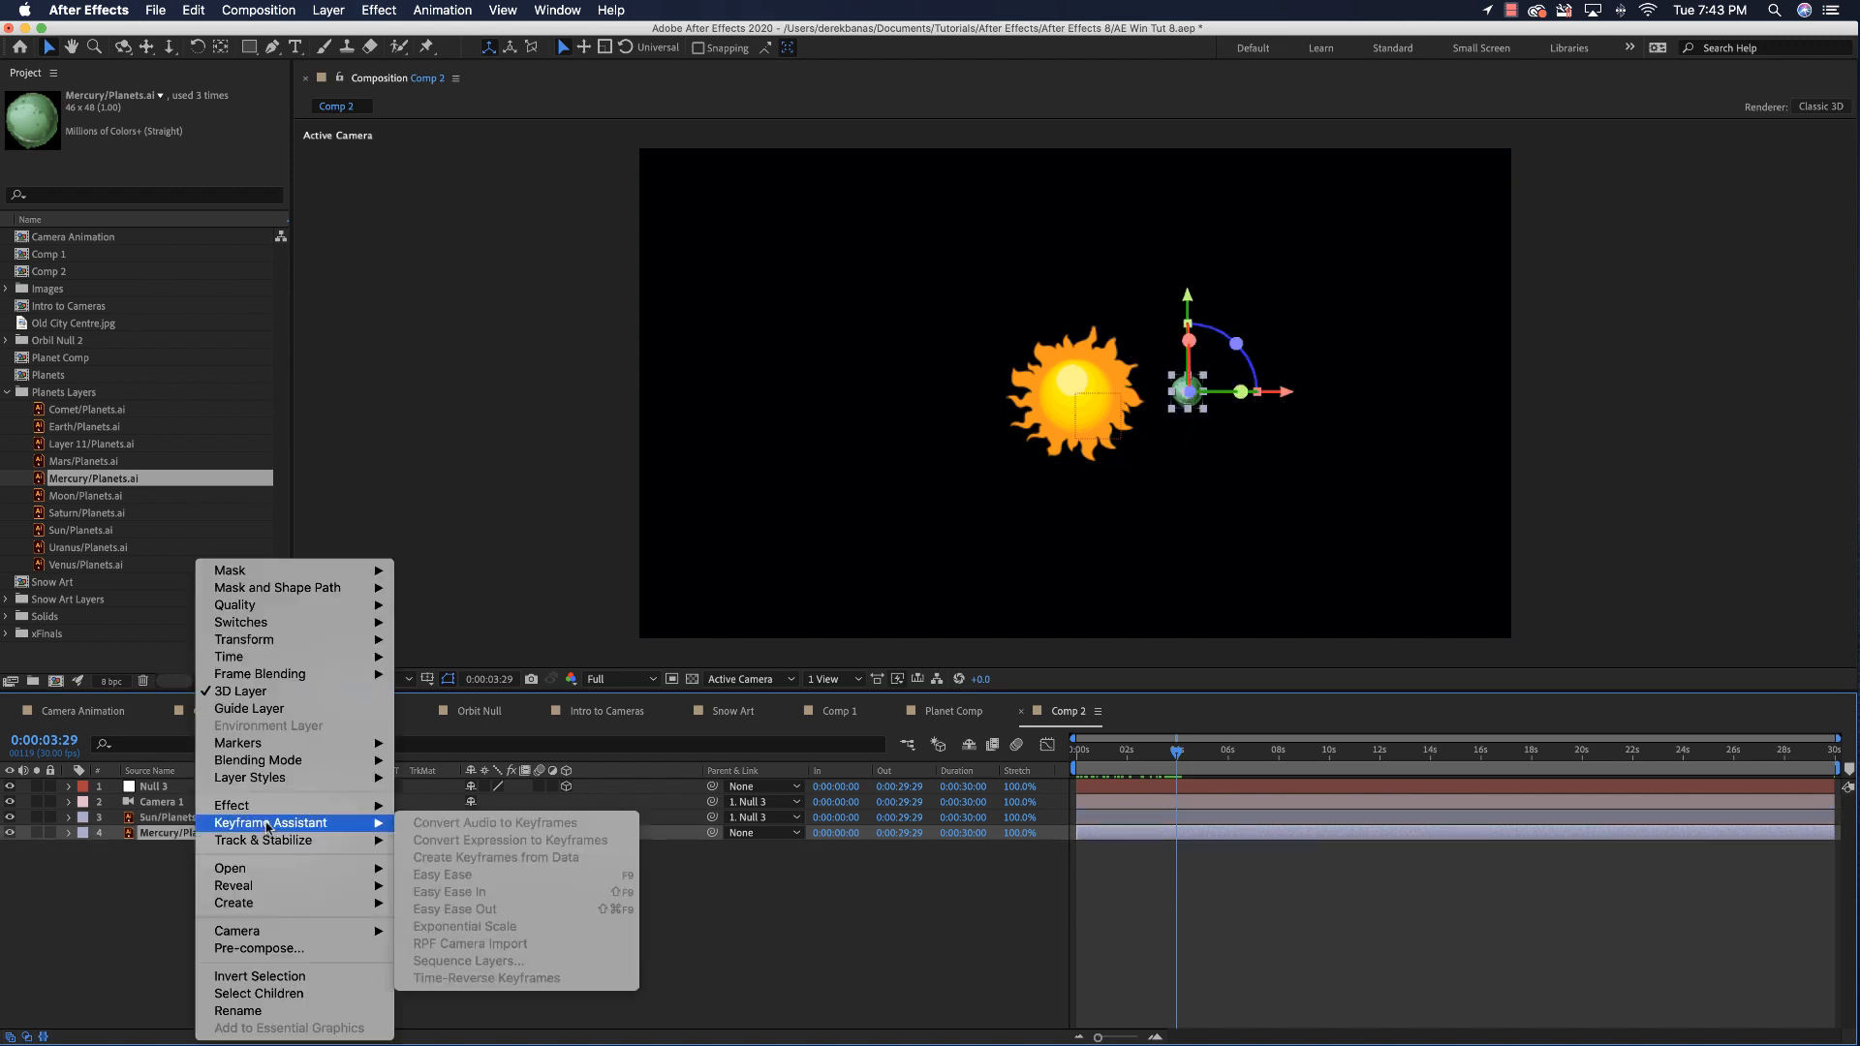
{"action": "mouse_move", "coordinate": [322, 642]}
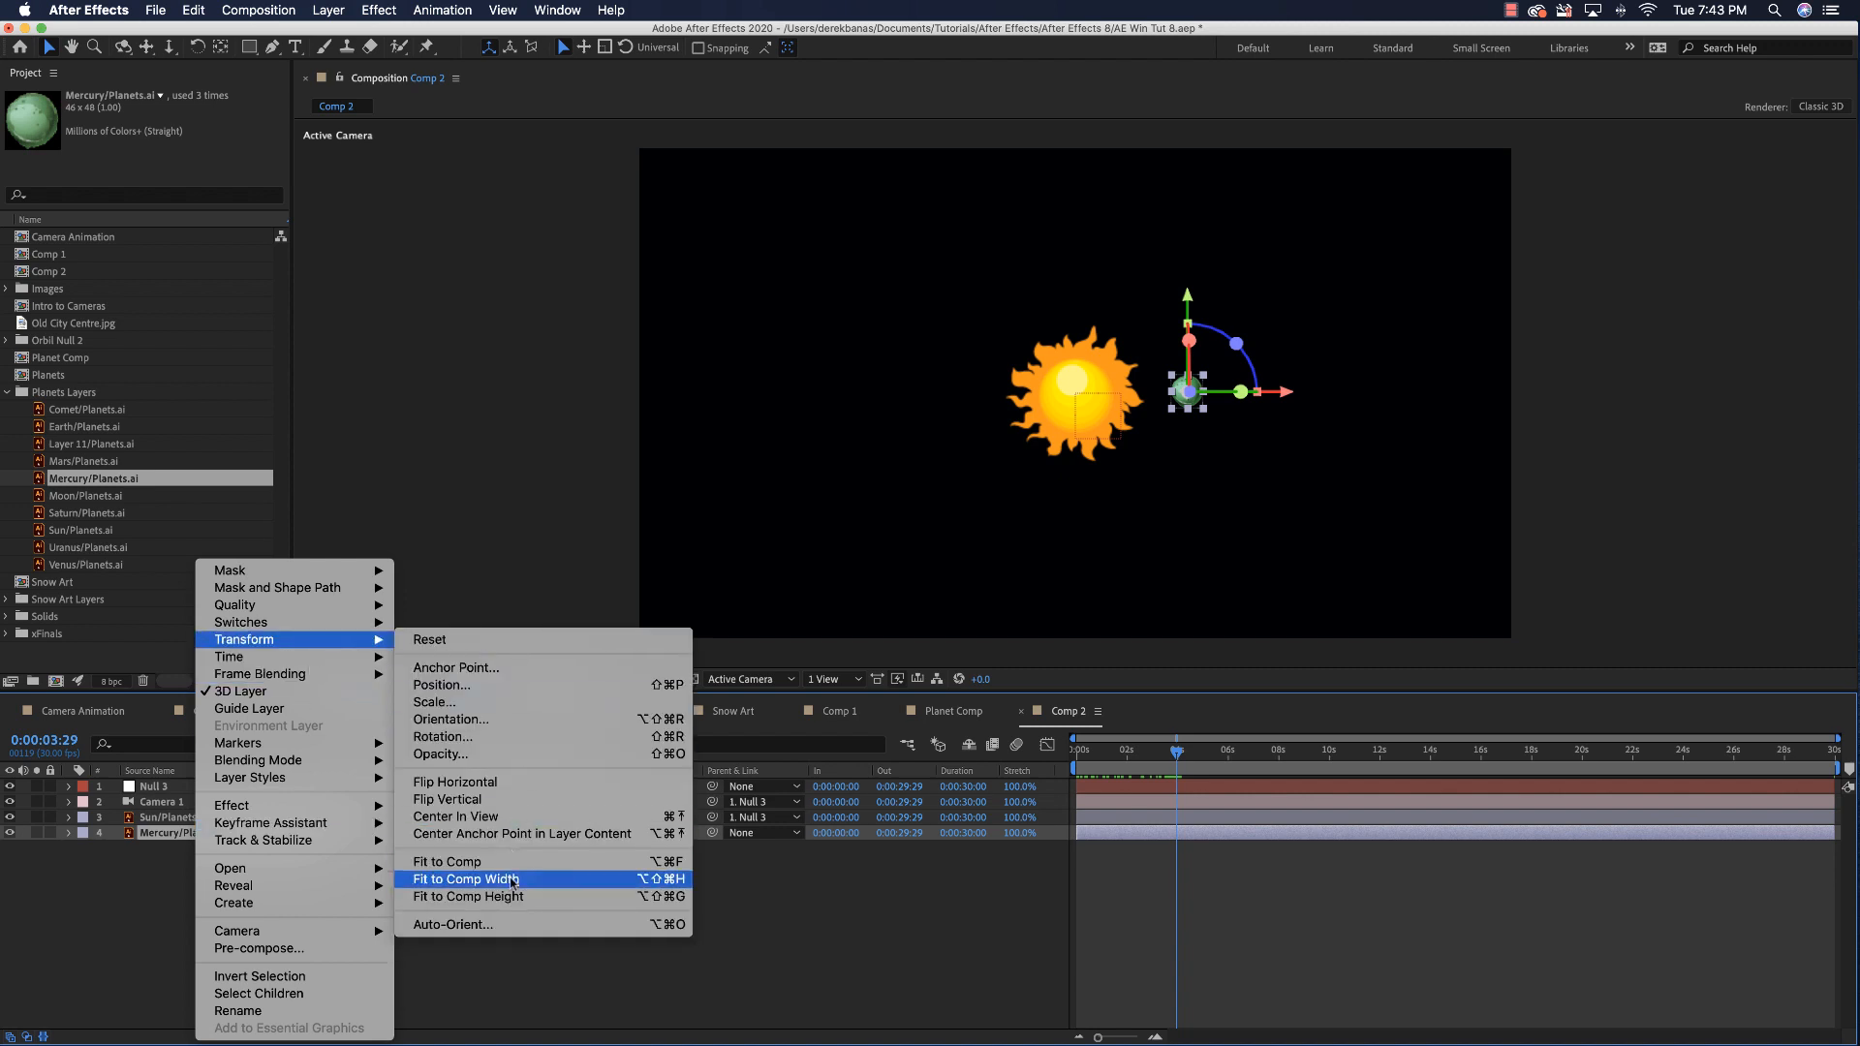
{"action": "left_click", "coordinate": [509, 925]}
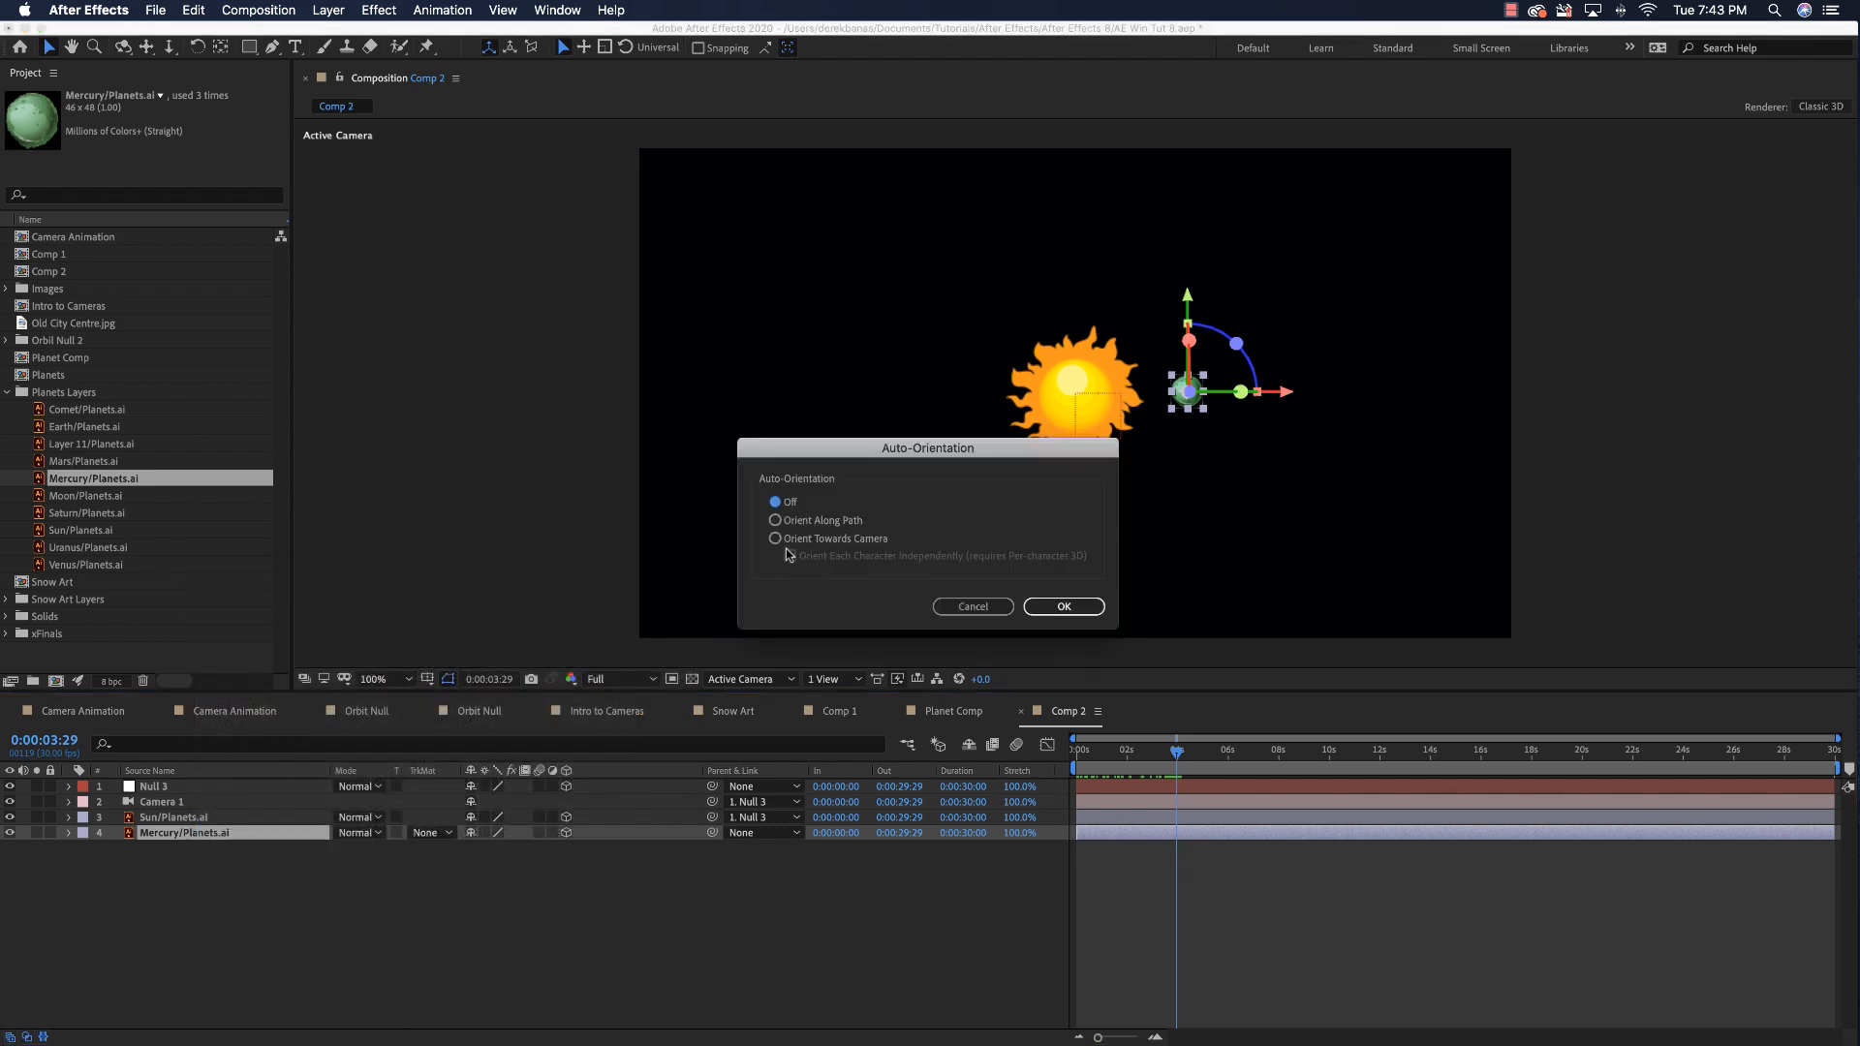
{"action": "left_click", "coordinate": [776, 540]}
{"action": "left_click", "coordinate": [1064, 608]}
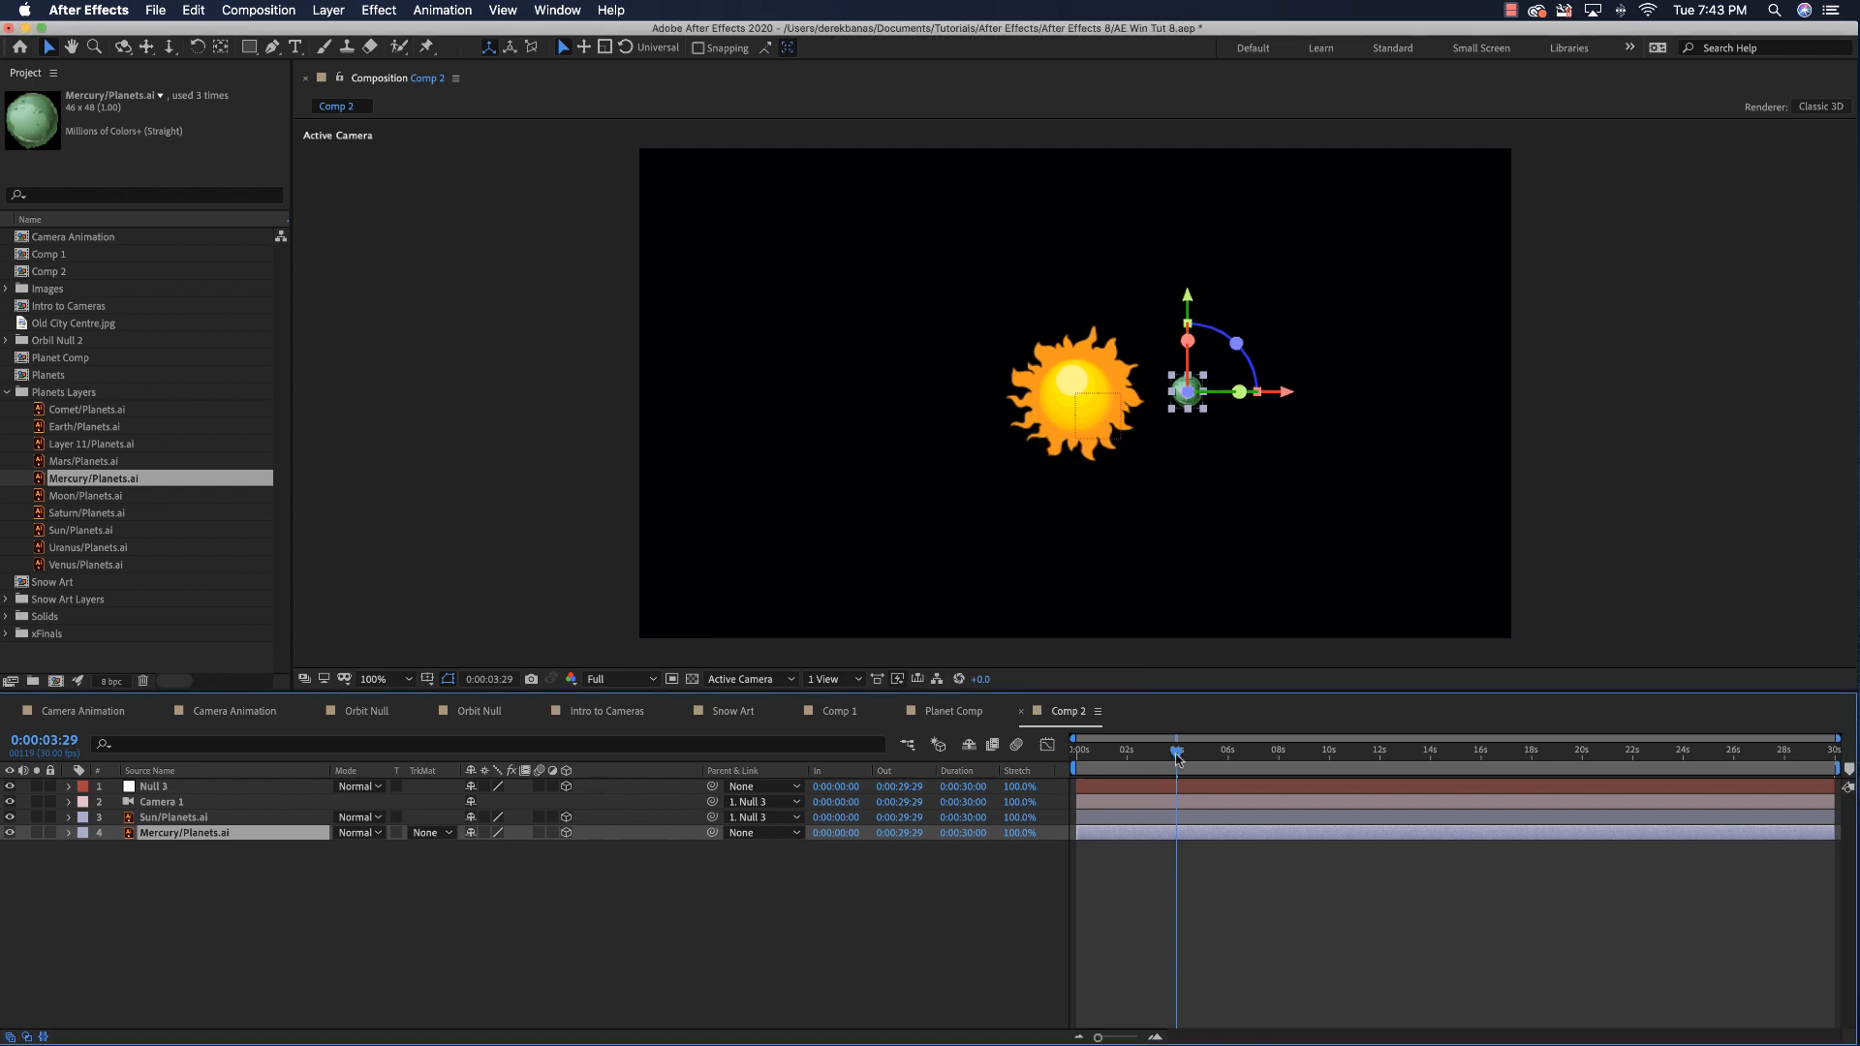
{"action": "mouse_move", "coordinate": [1178, 756]}
{"action": "left_mouse_down"}
{"action": "mouse_move", "coordinate": [1074, 768]}
{"action": "mouse_move", "coordinate": [1180, 755]}
{"action": "left_mouse_up"}
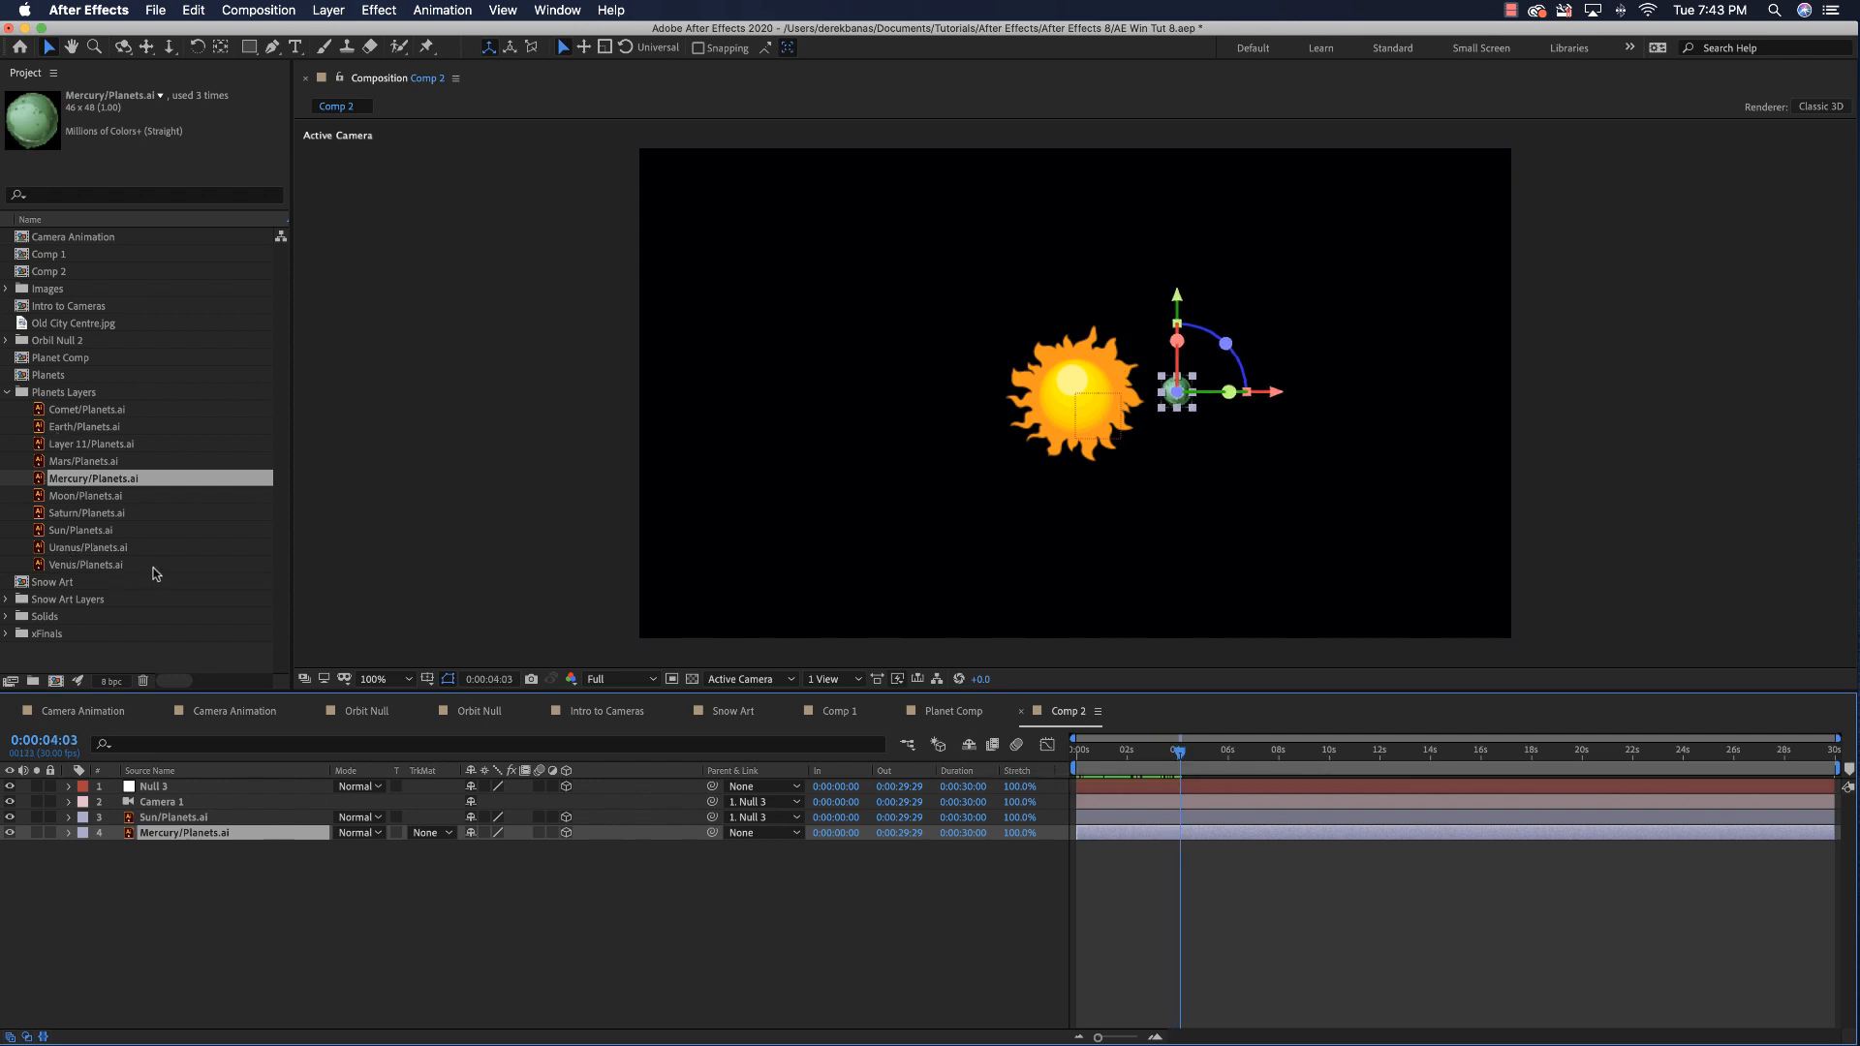
- Add the Venus layer below Mercury in Comp 2, with X position 745 and scale 274%
{"action": "left_click_drag", "start_coordinate": [42, 570], "coordinate": [198, 853]}
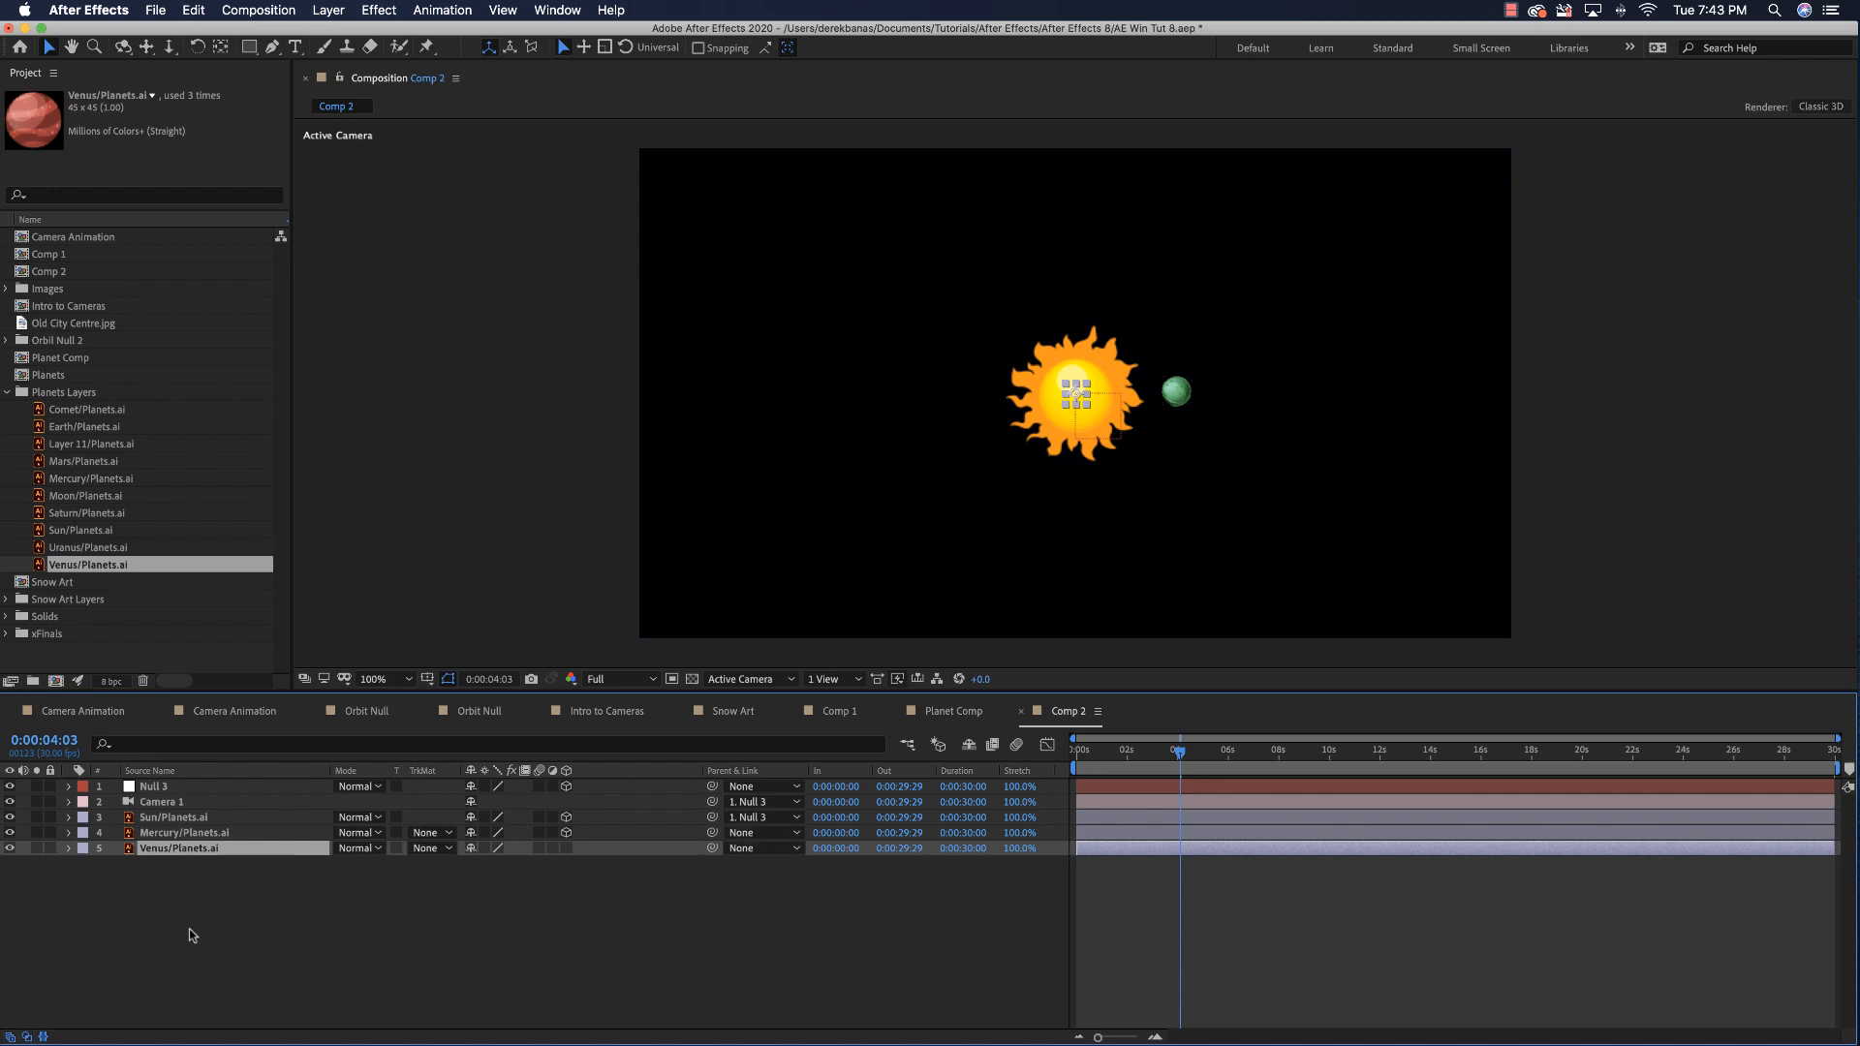
{"action": "left_click", "coordinate": [69, 849]}
{"action": "left_click", "coordinate": [85, 864]}
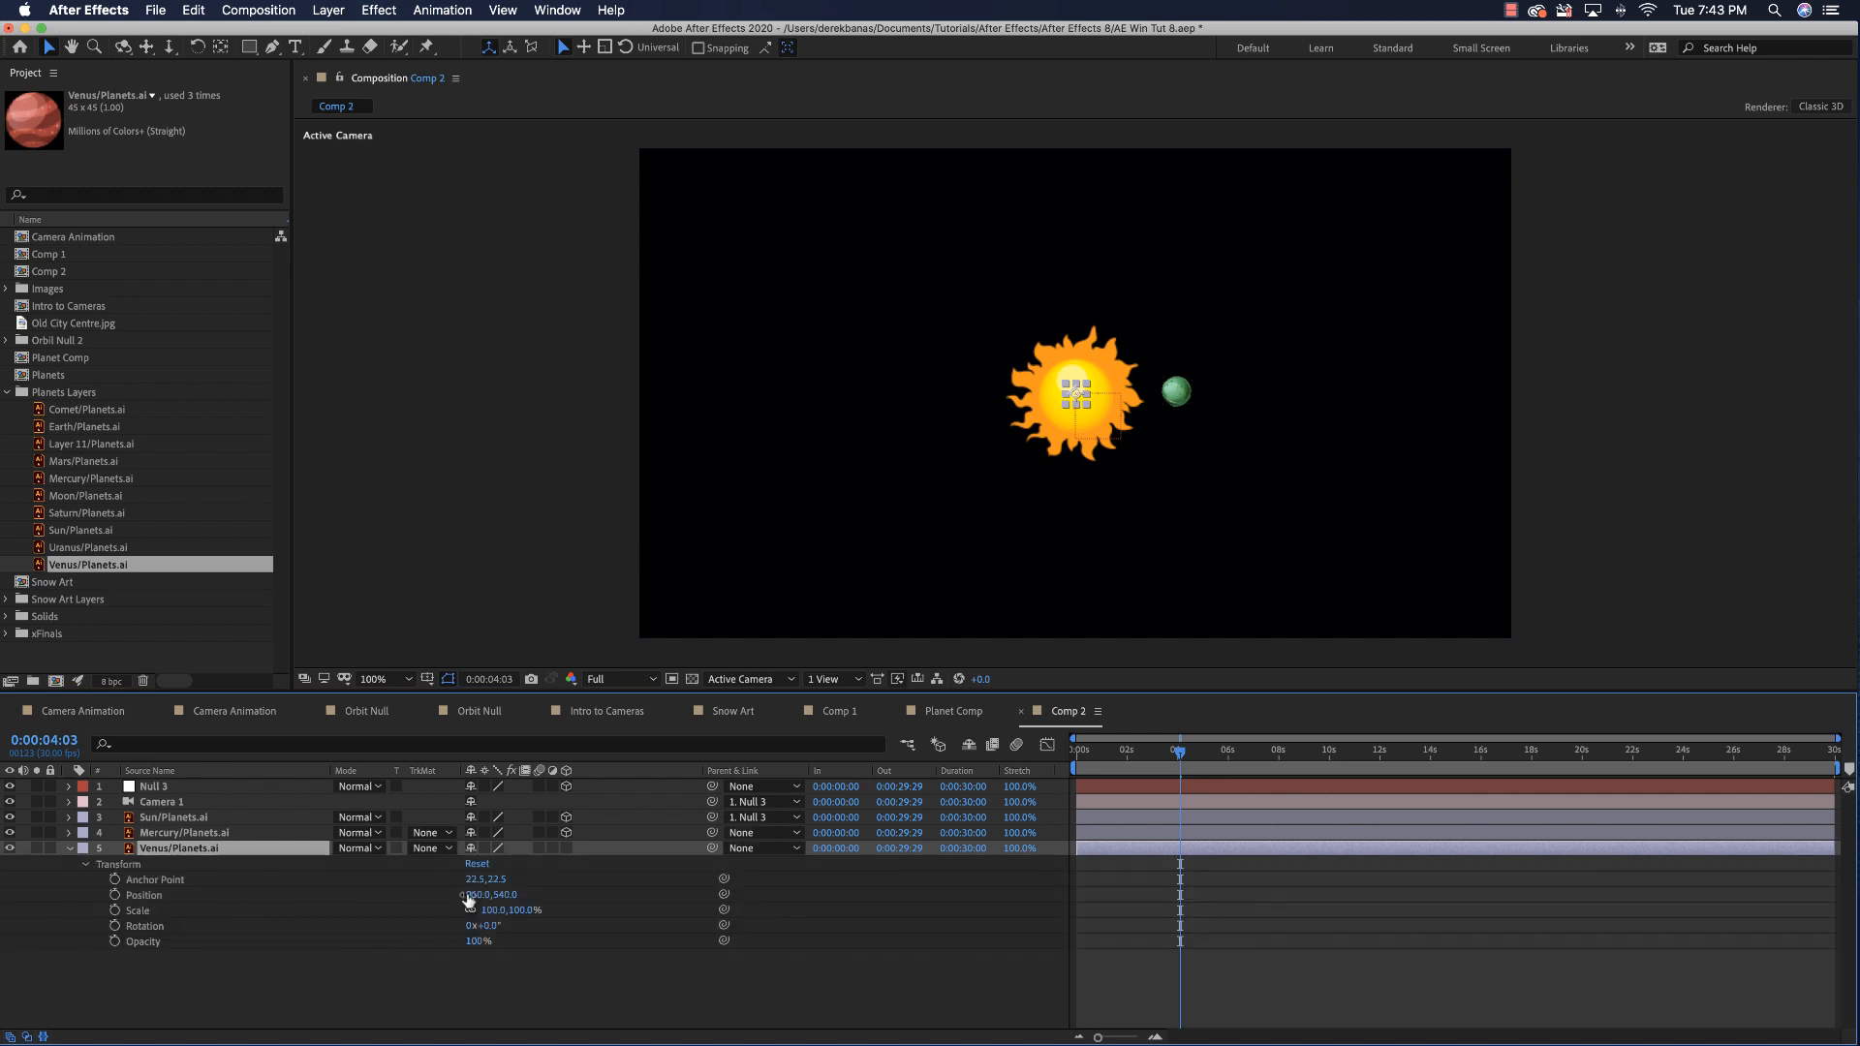
{"action": "left_click_drag", "start_coordinate": [468, 897], "coordinate": [287, 906]}
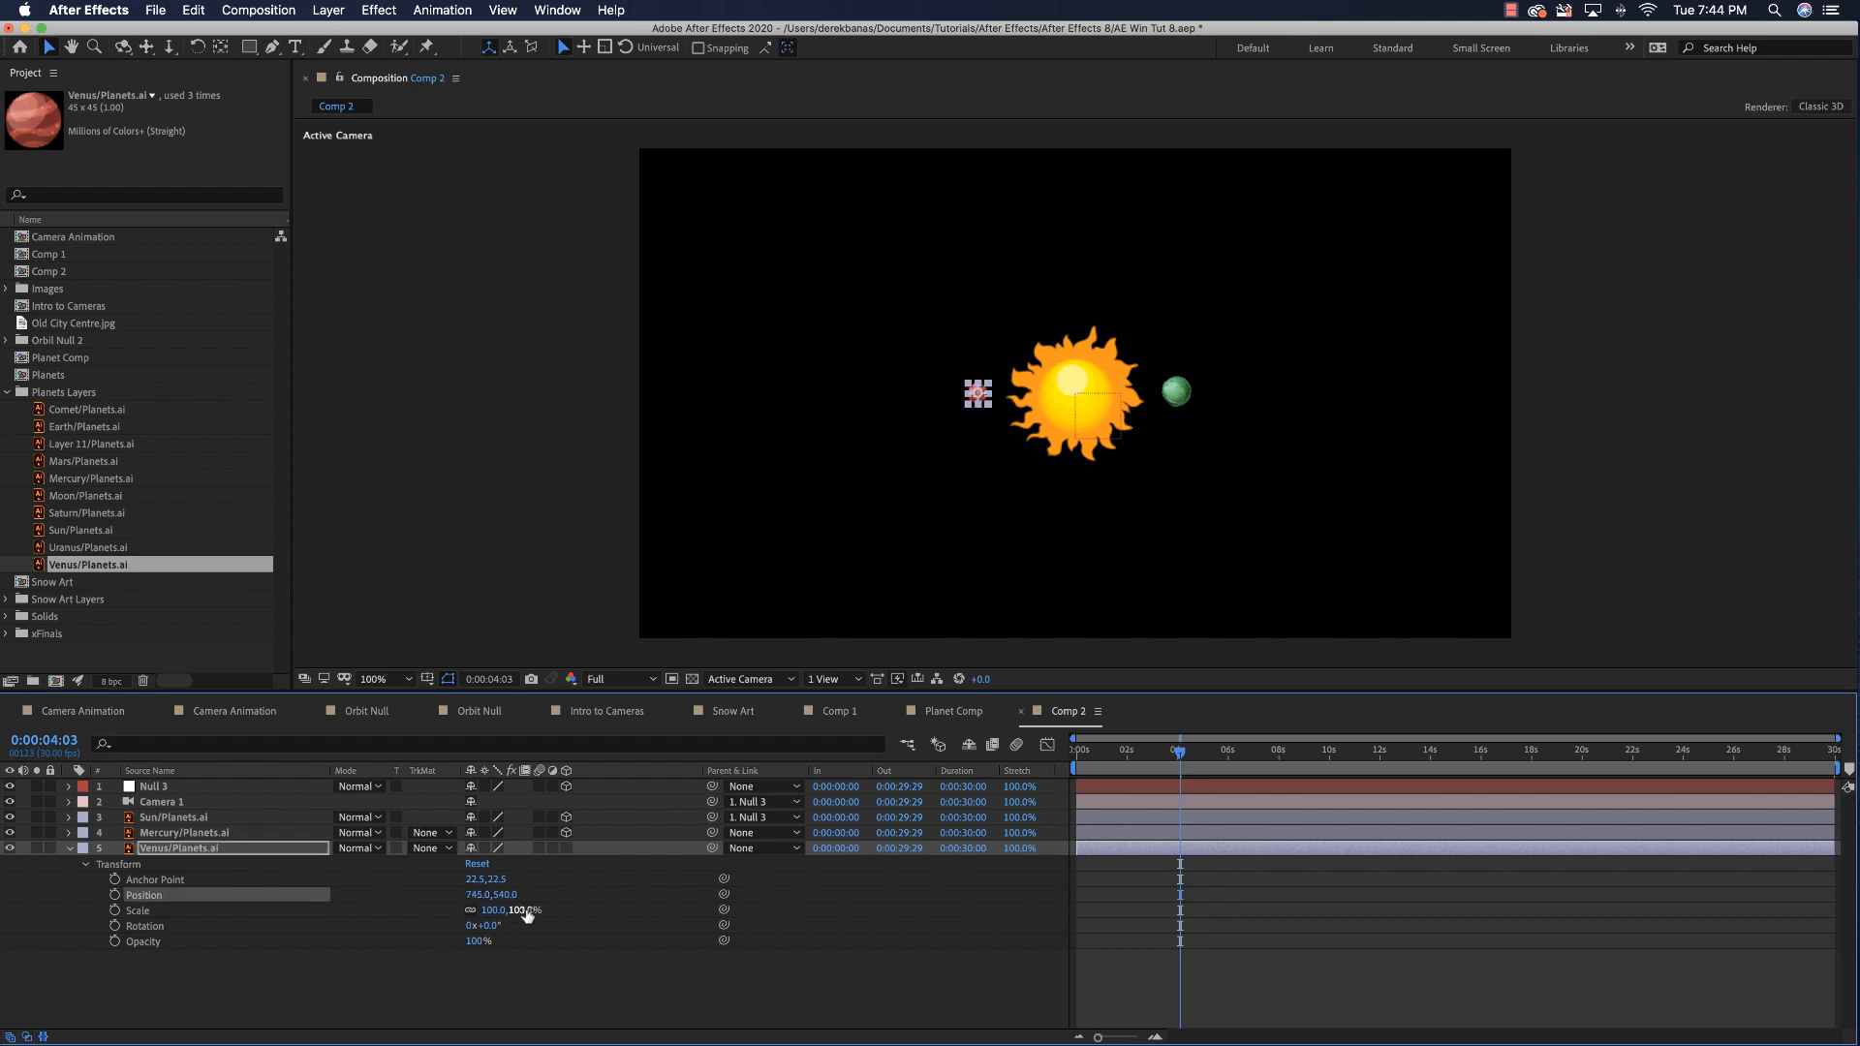
{"action": "left_click_drag", "start_coordinate": [524, 910], "coordinate": [658, 891]}
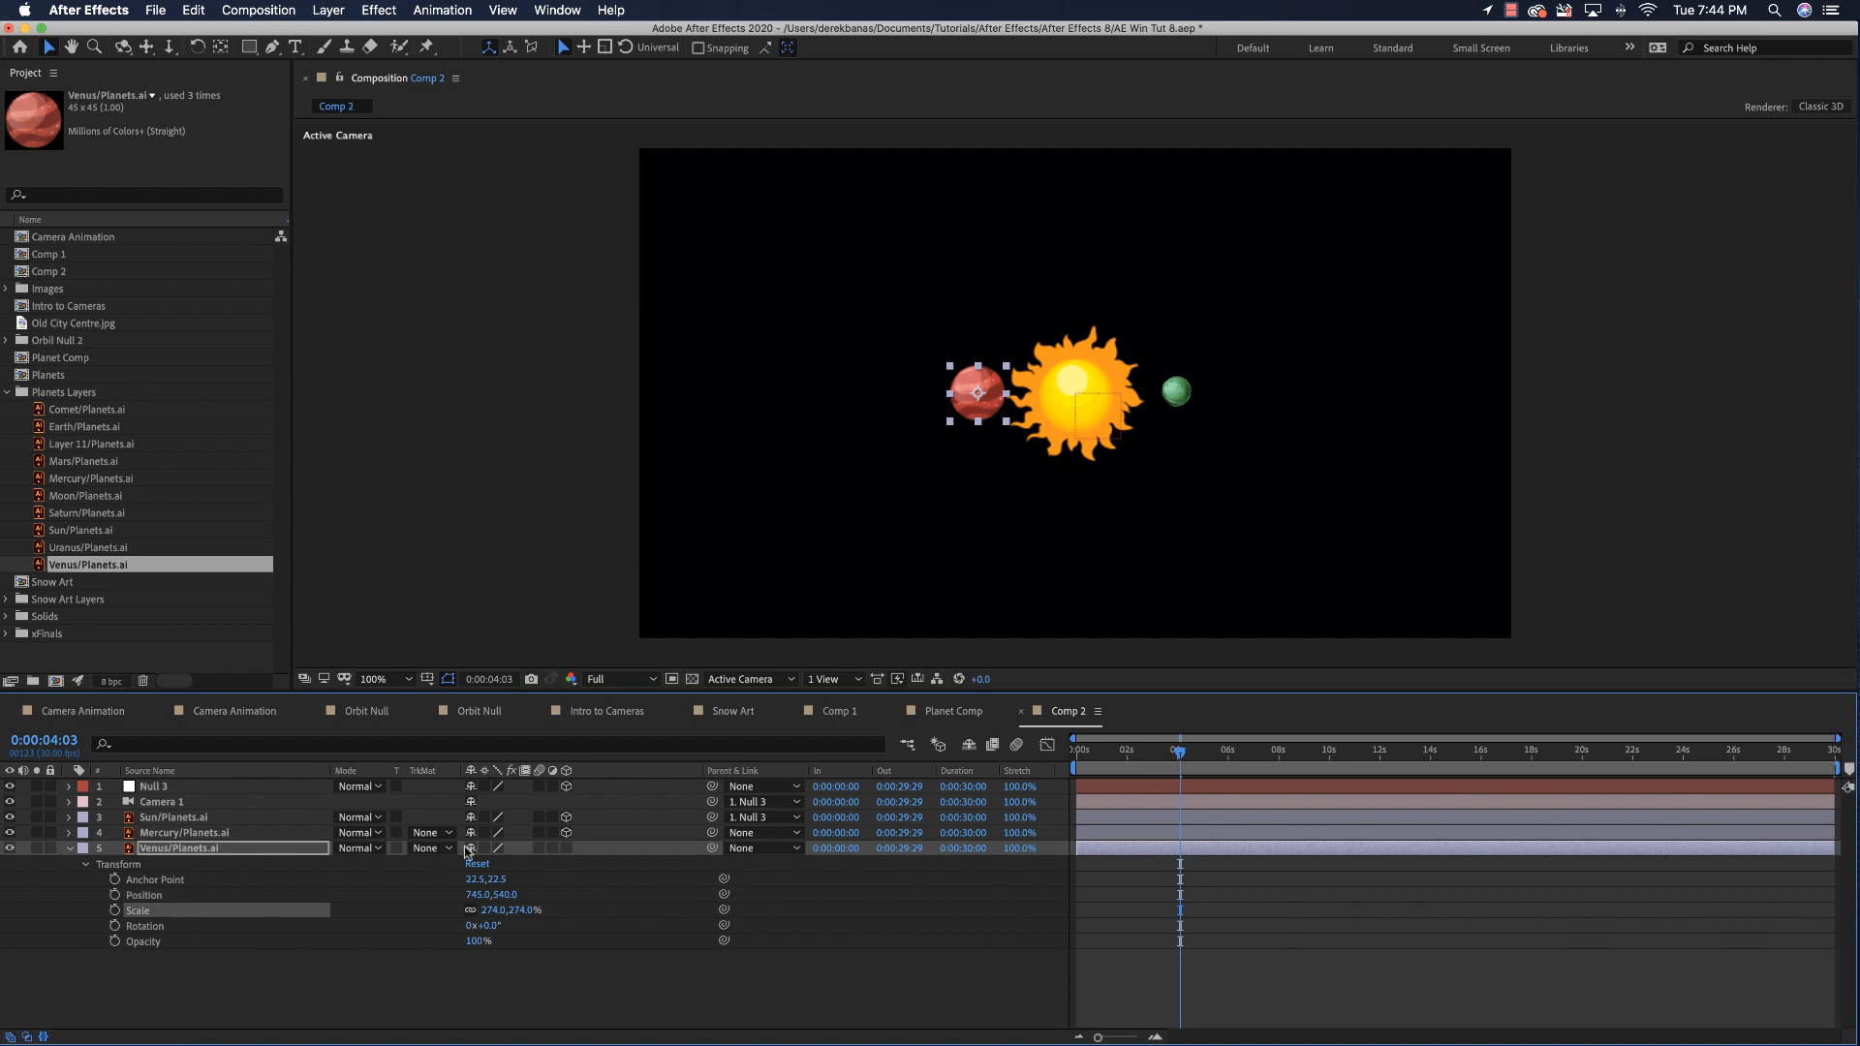
- Set the Venus layer's Auto-Orientation to Orient Along Path
{"action": "right_click", "coordinate": [235, 848]}
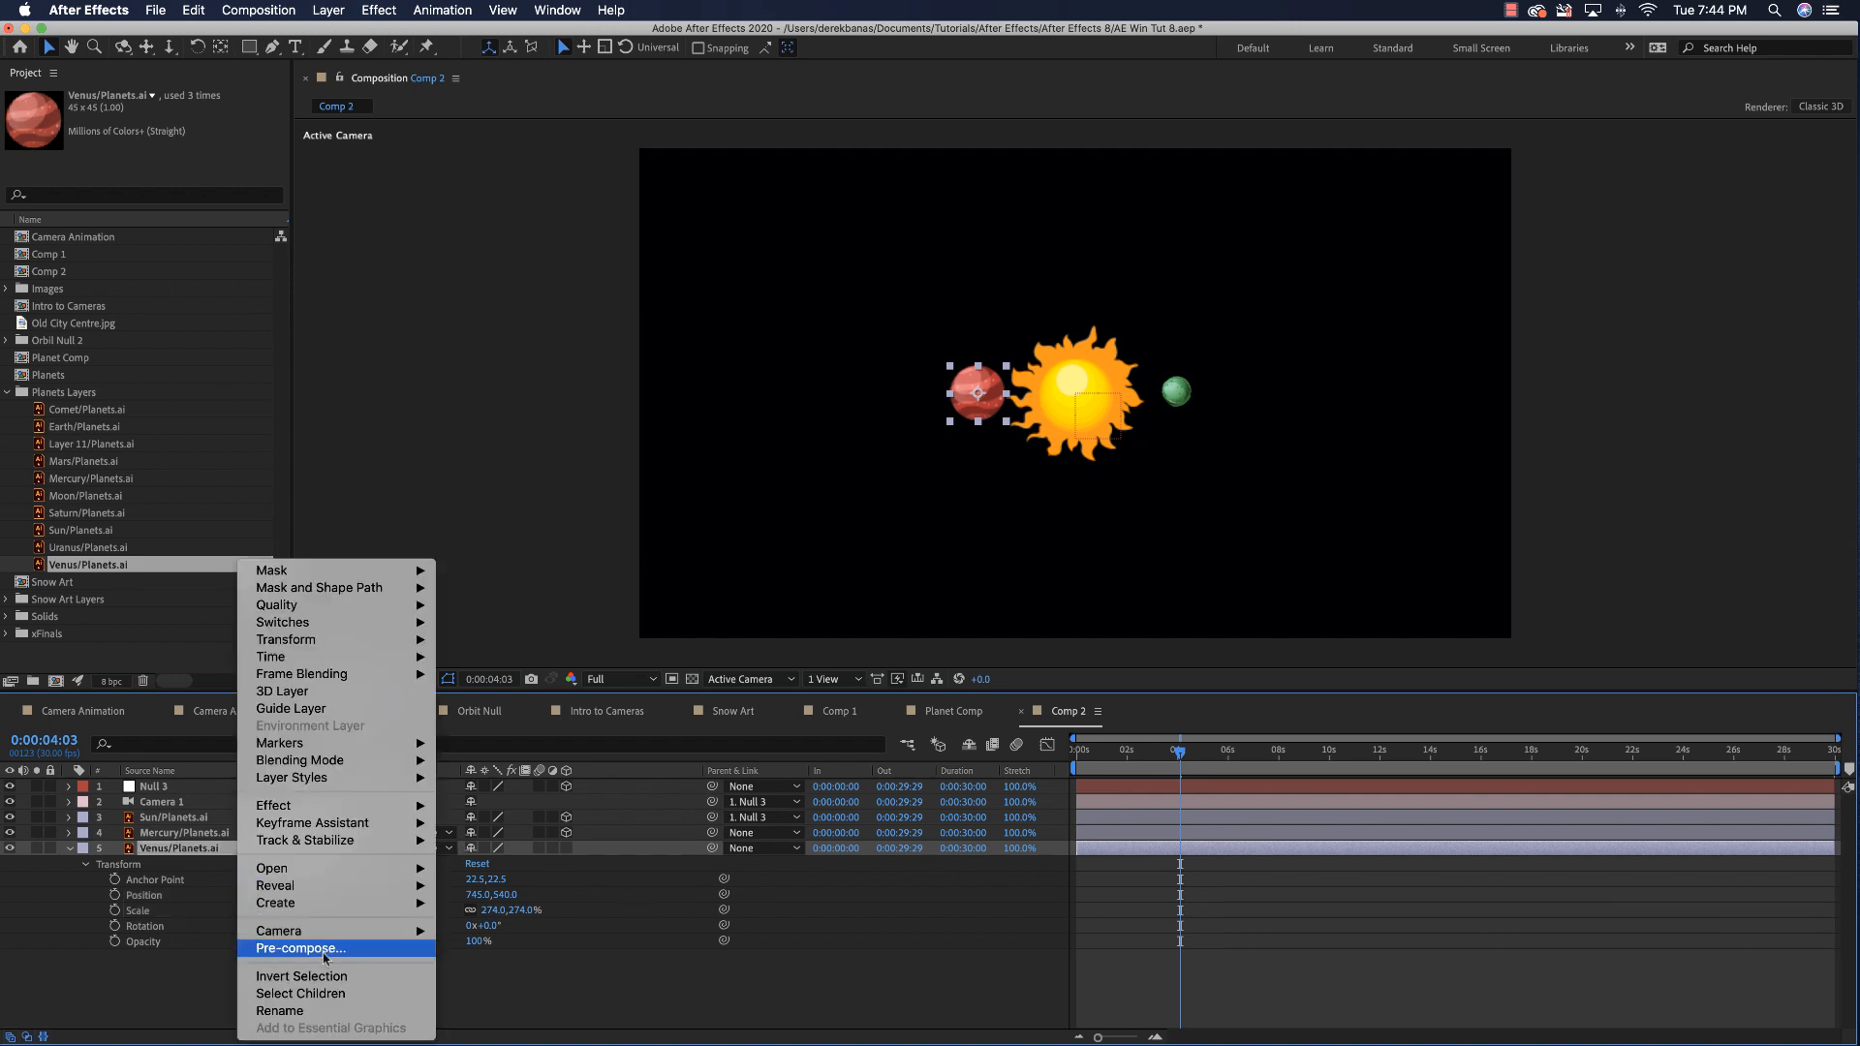
{"action": "mouse_move", "coordinate": [369, 637]}
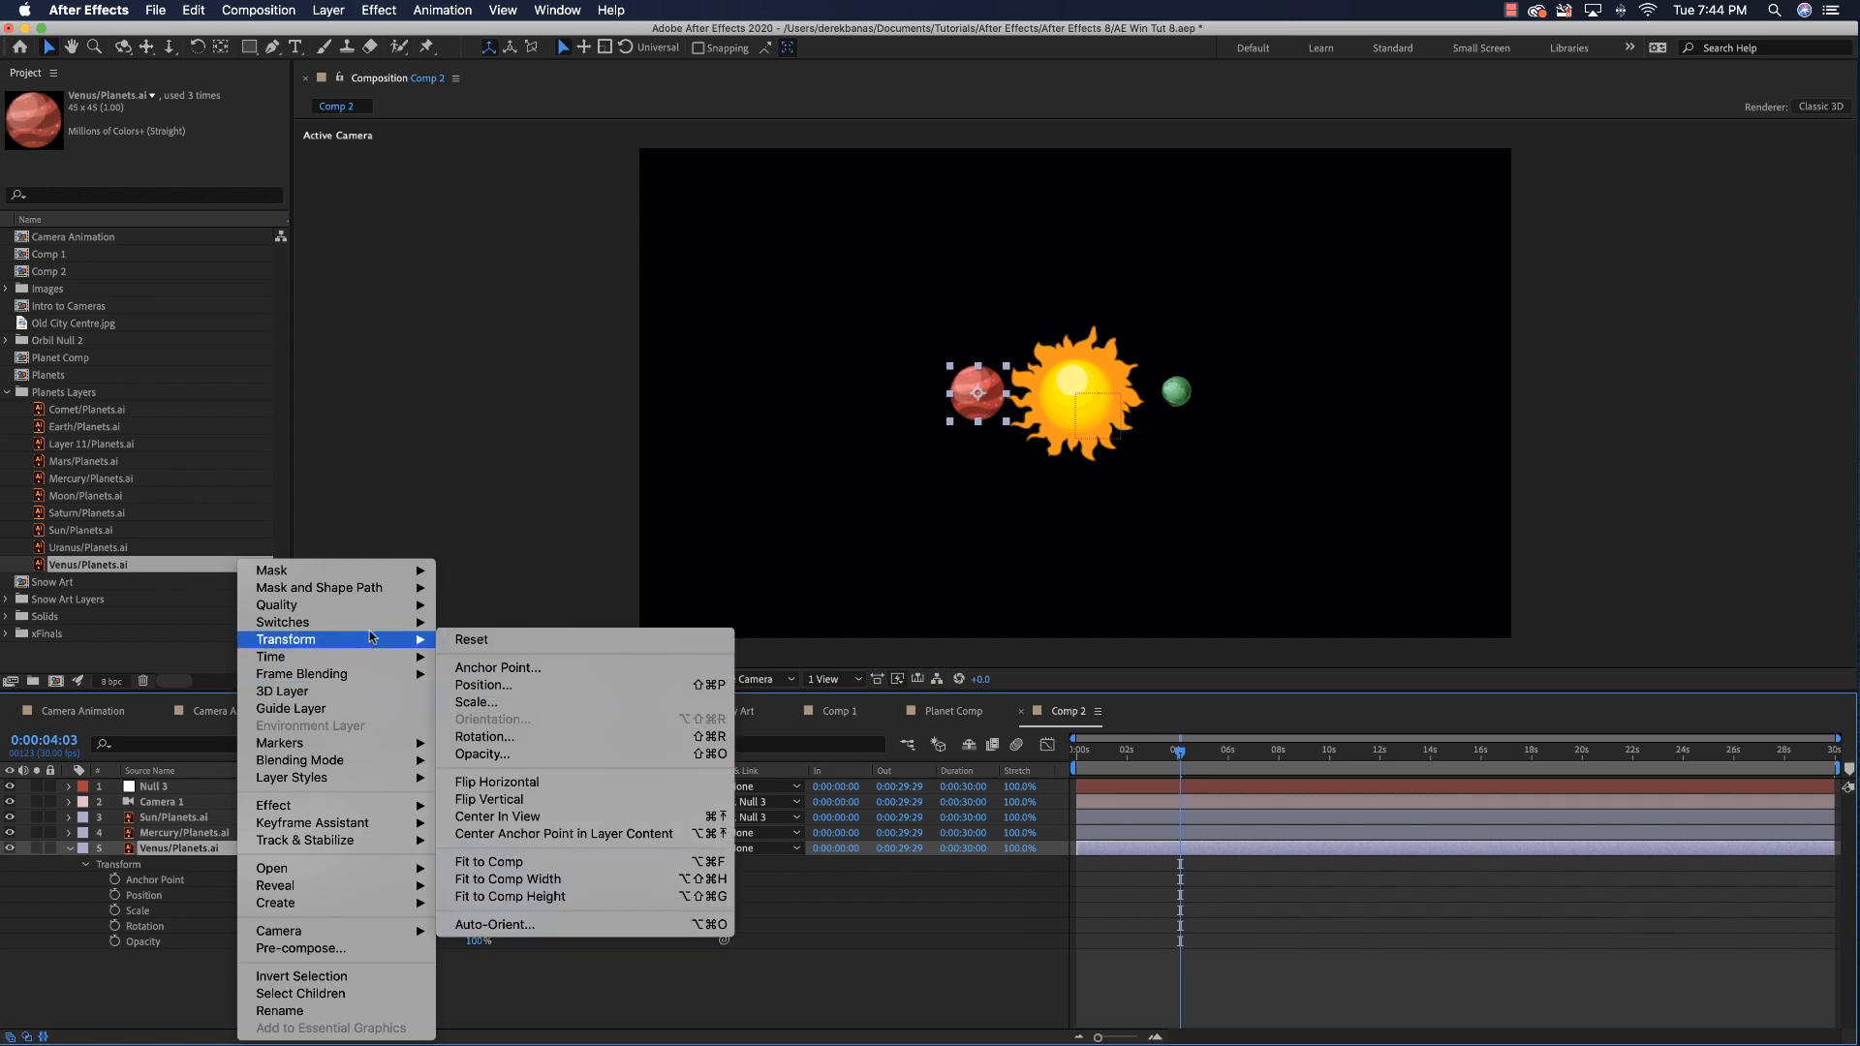
{"action": "left_click", "coordinate": [527, 927]}
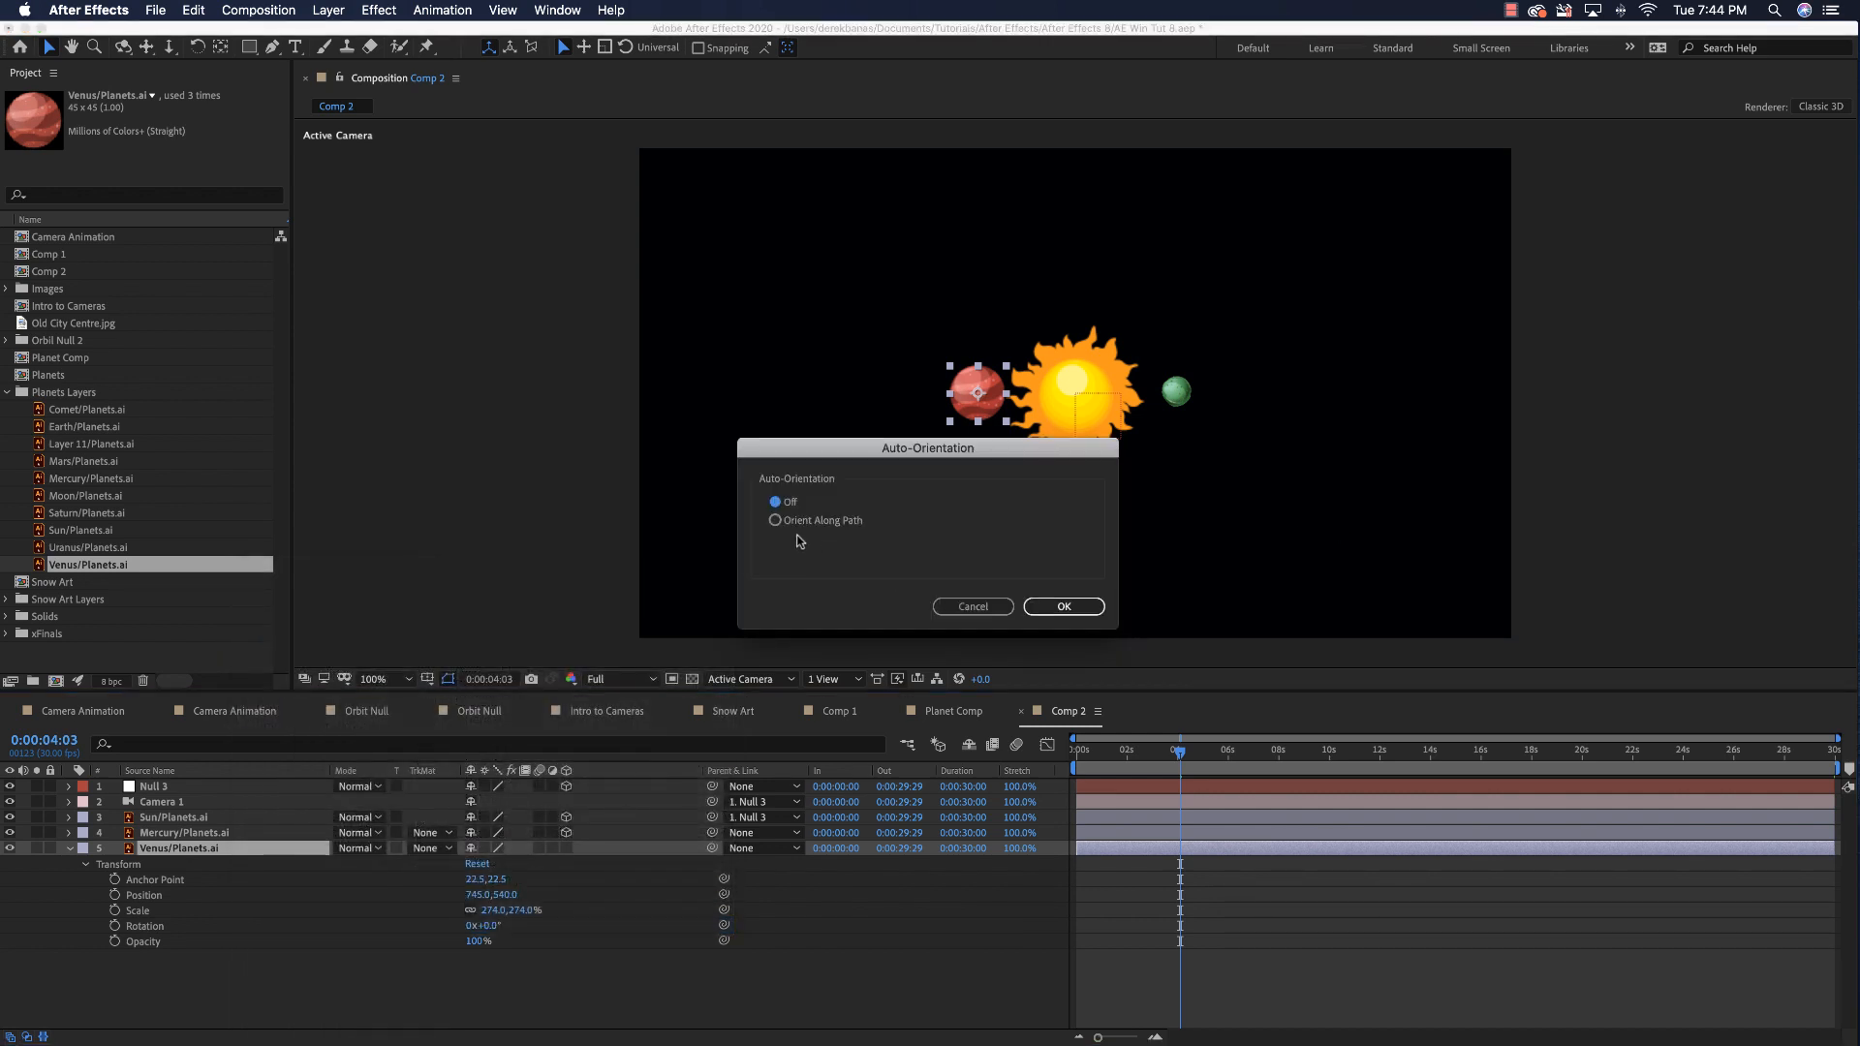
{"action": "left_click", "coordinate": [776, 522]}
{"action": "left_click", "coordinate": [1064, 606]}
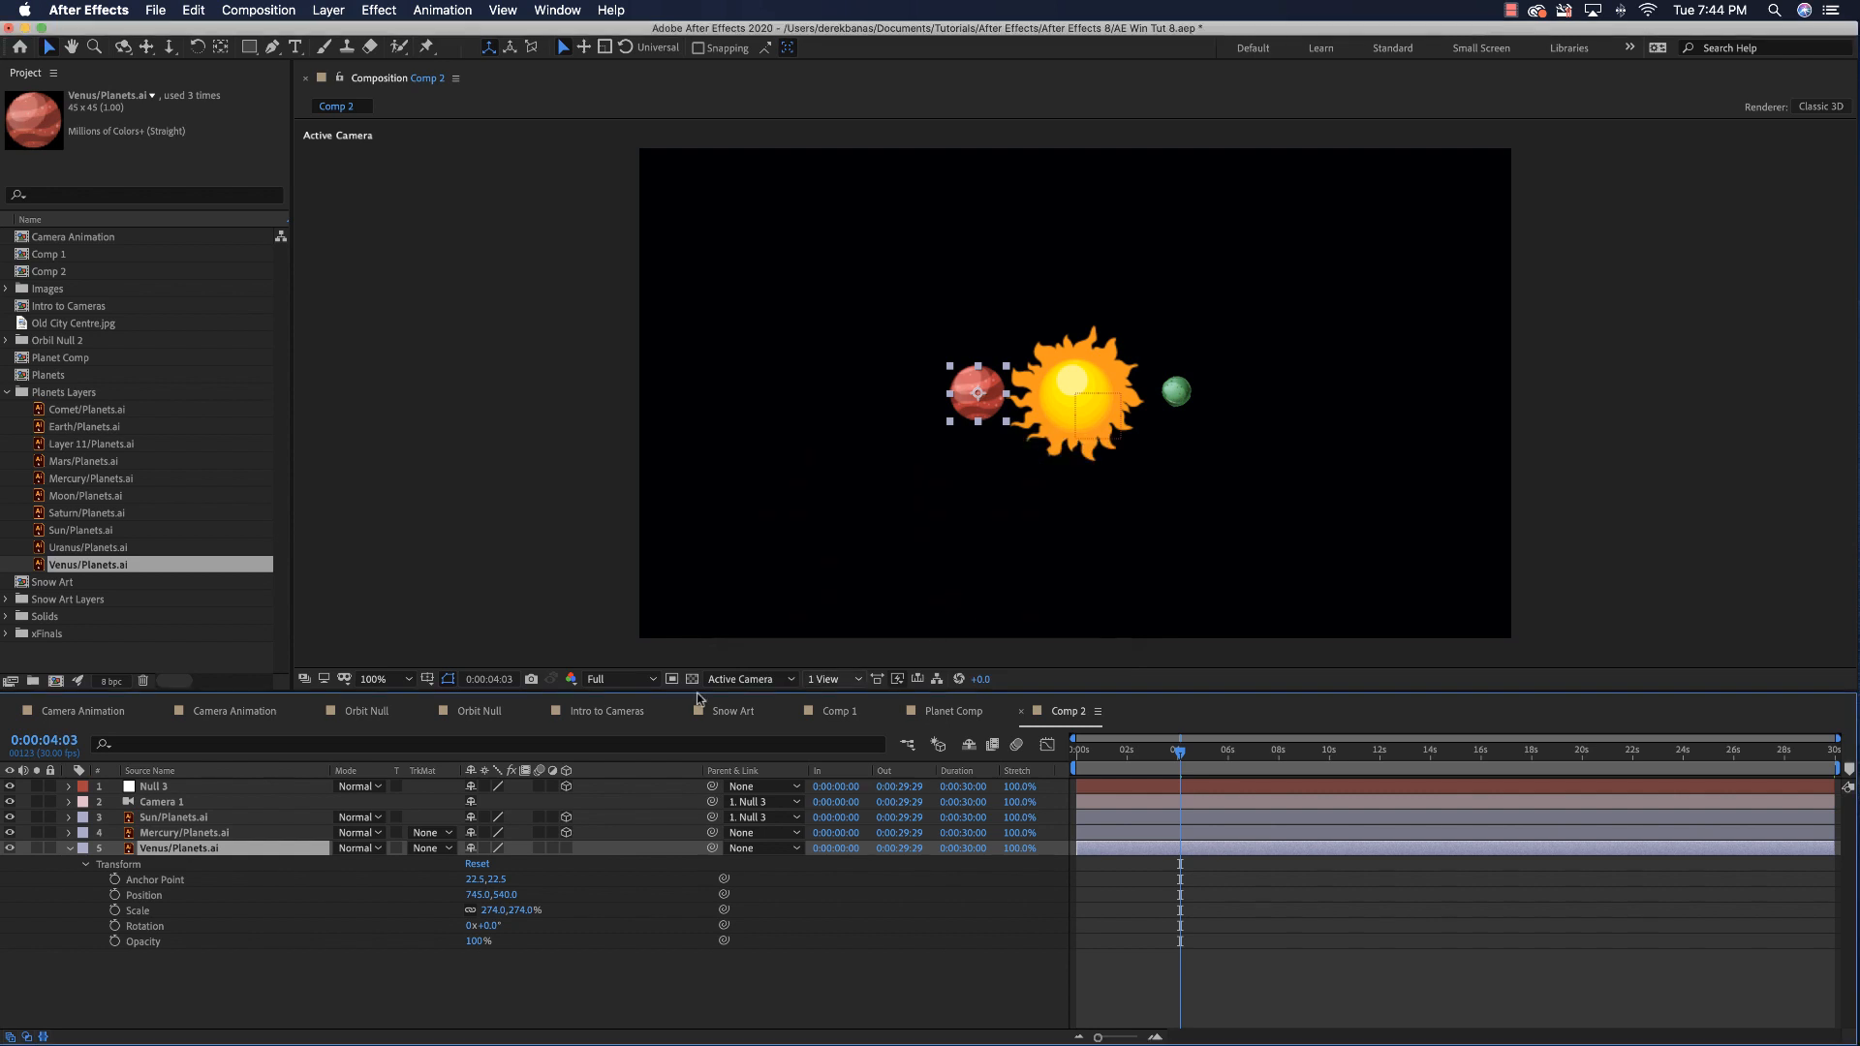
- Make the Venus layer 3D, set its Auto-Orientation to Orient Towards Camera, and scrub to about 5 seconds to check it
{"action": "left_click", "coordinate": [567, 848]}
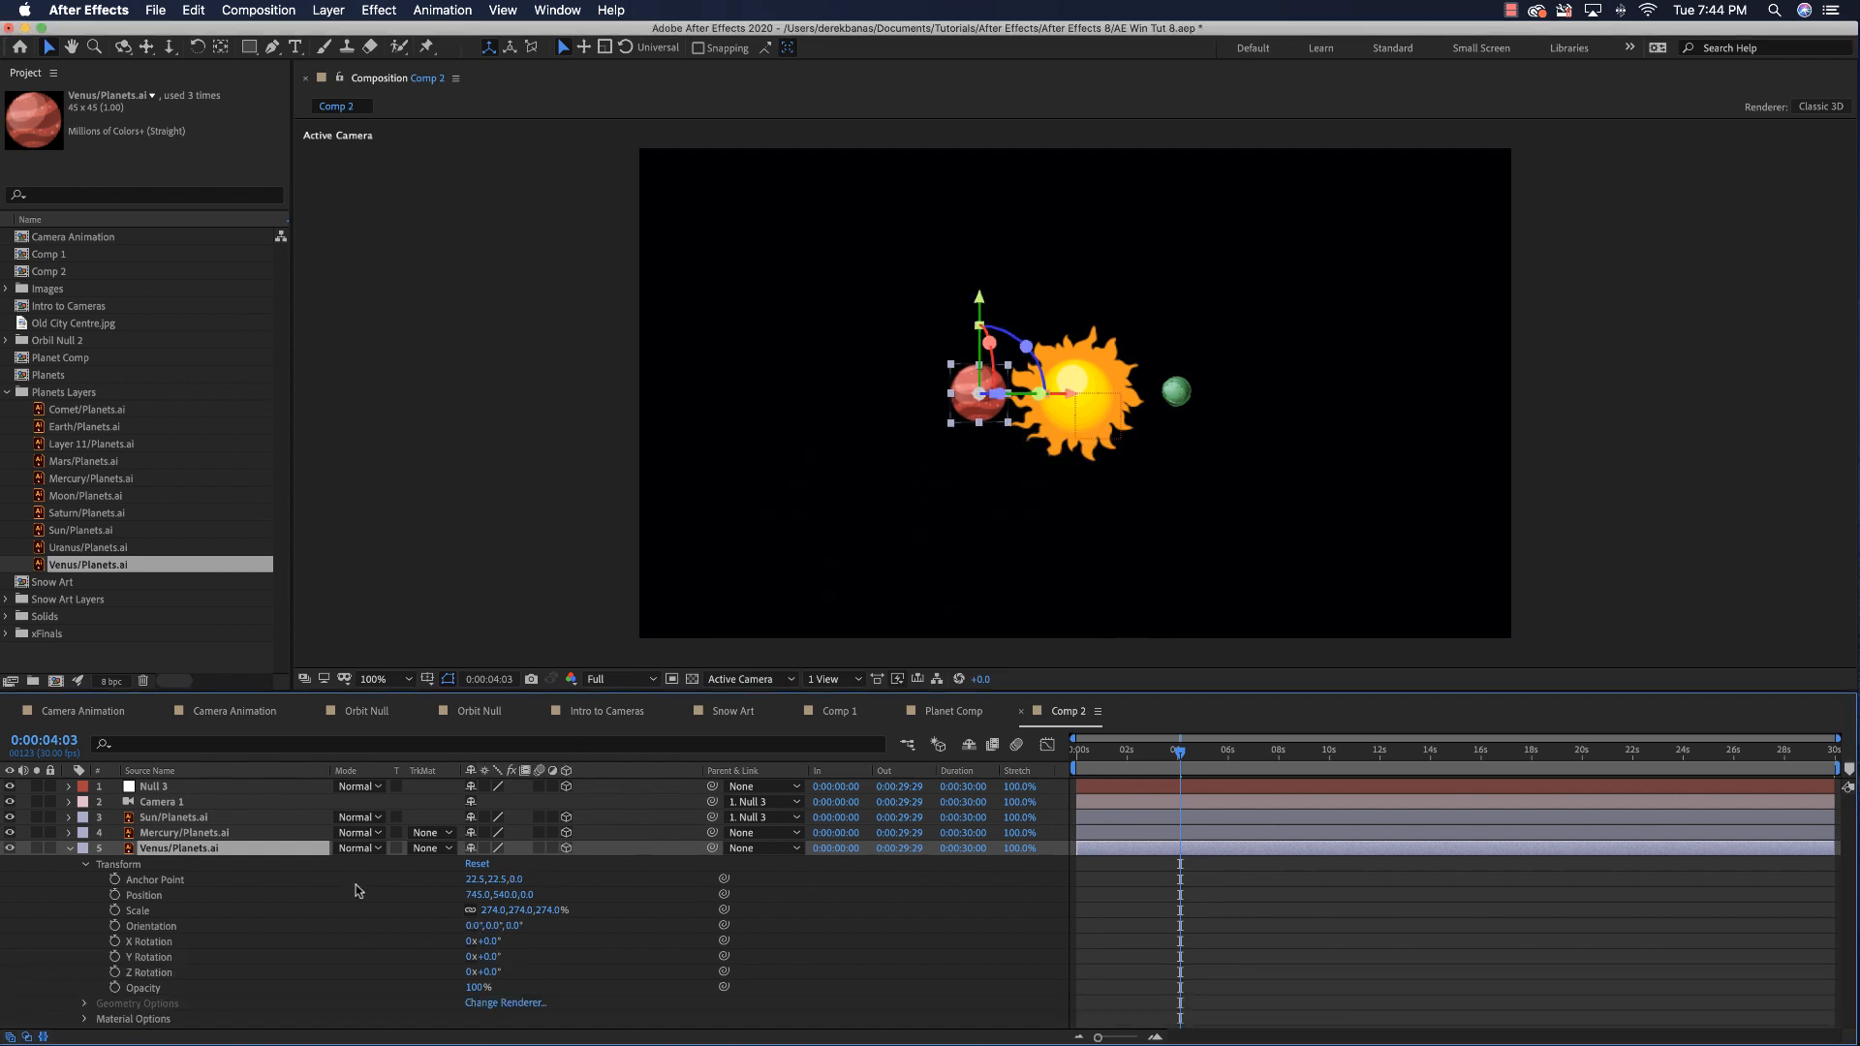
{"action": "right_click", "coordinate": [215, 851]}
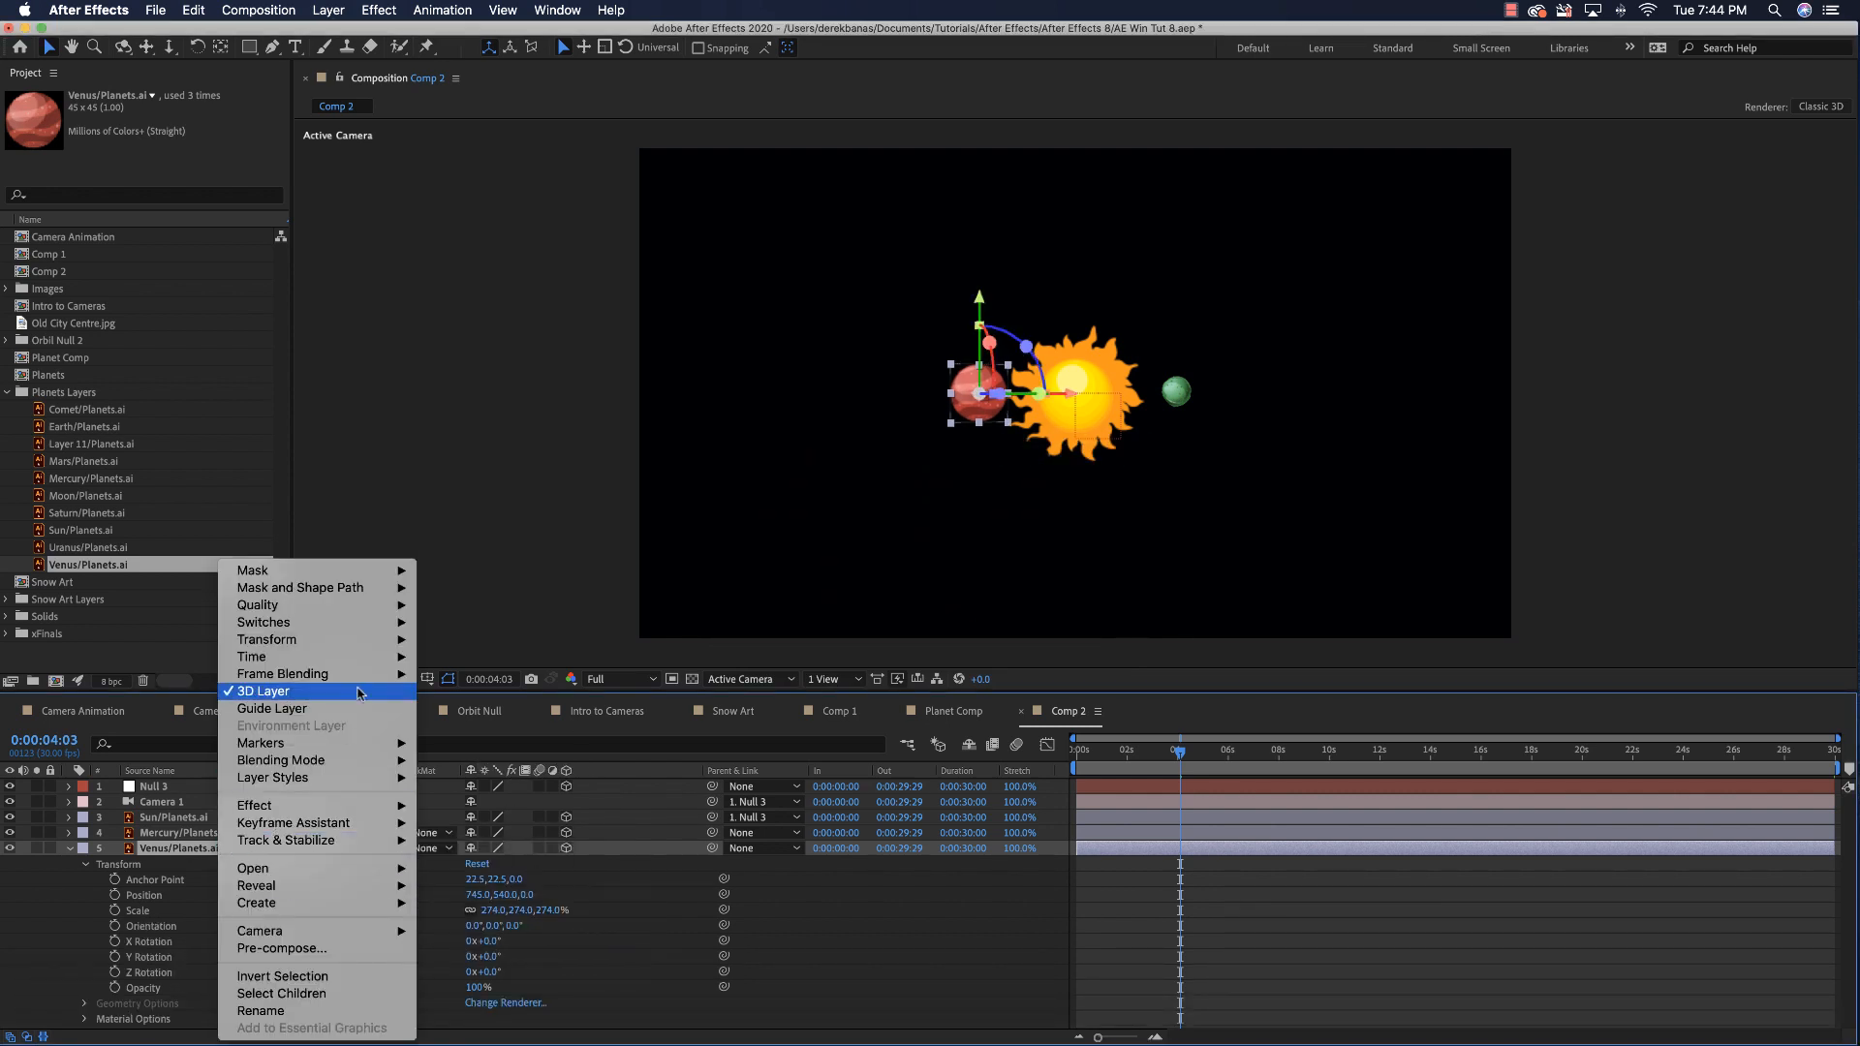
{"action": "mouse_move", "coordinate": [366, 638]}
{"action": "left_click", "coordinate": [475, 925]}
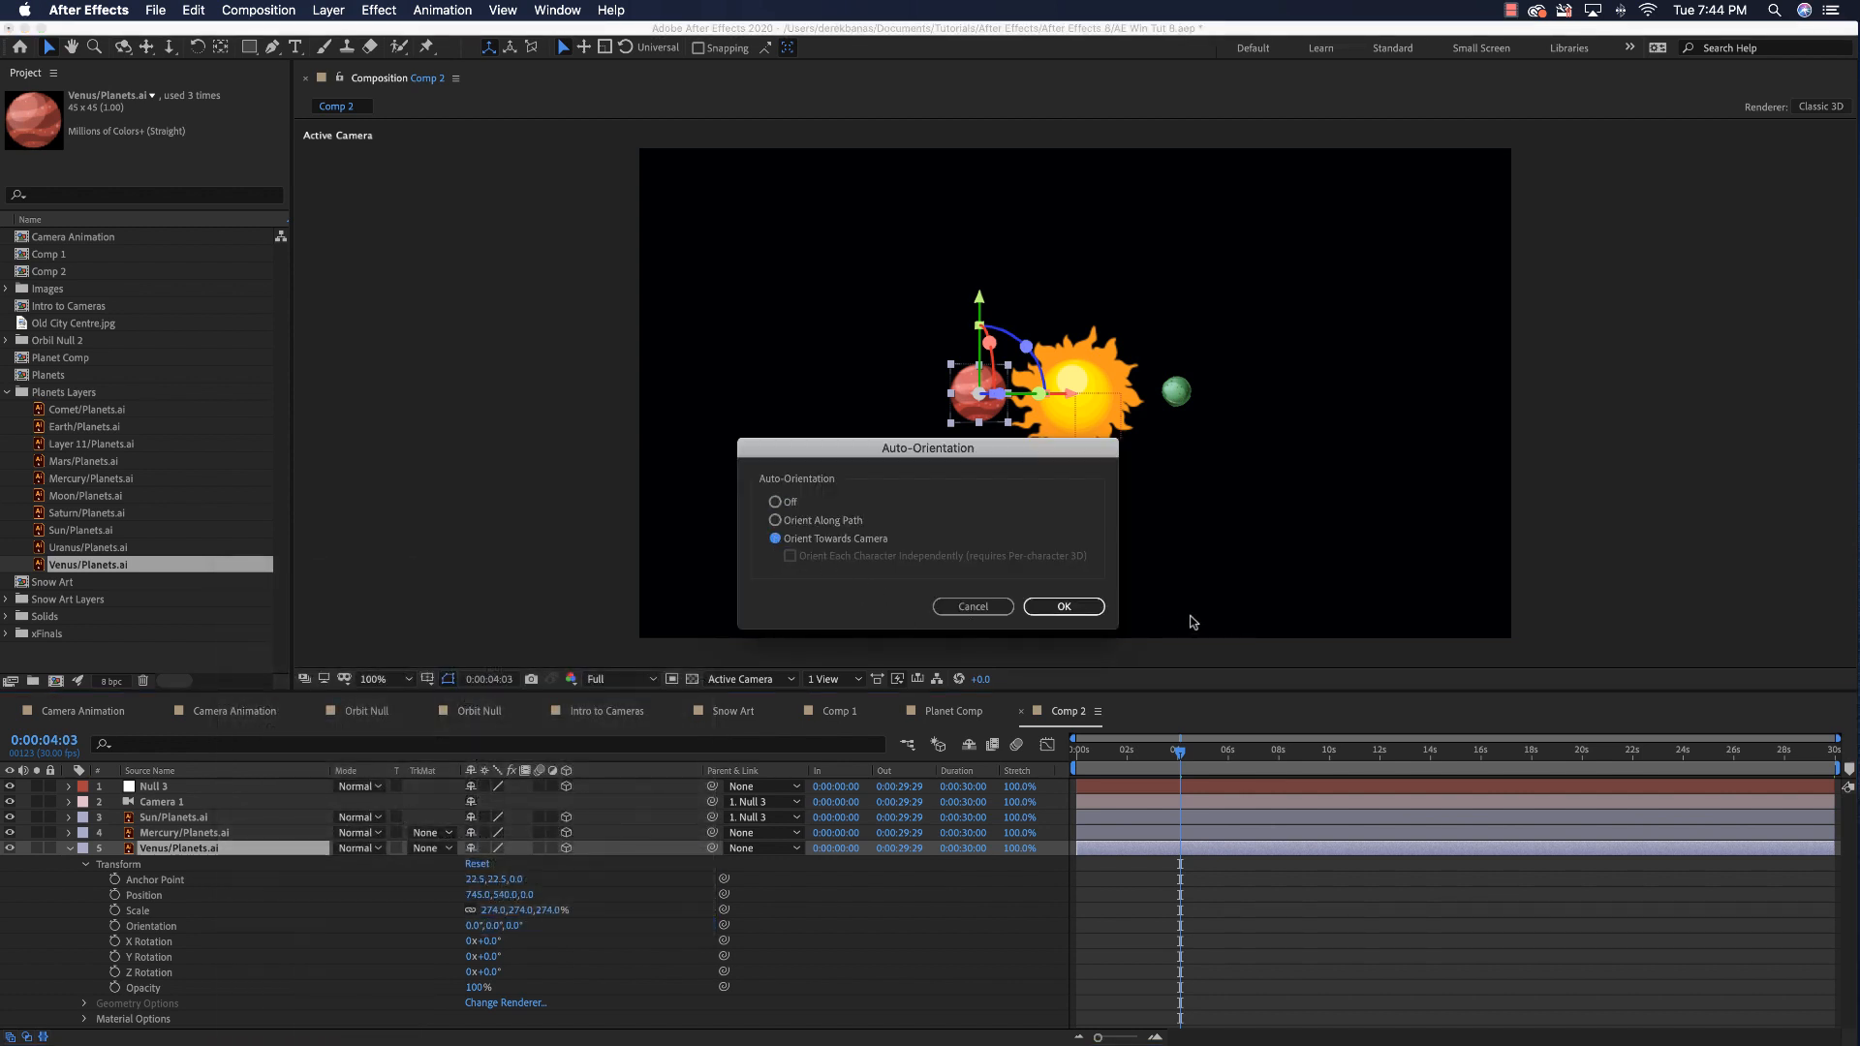
{"action": "left_click", "coordinate": [1064, 607]}
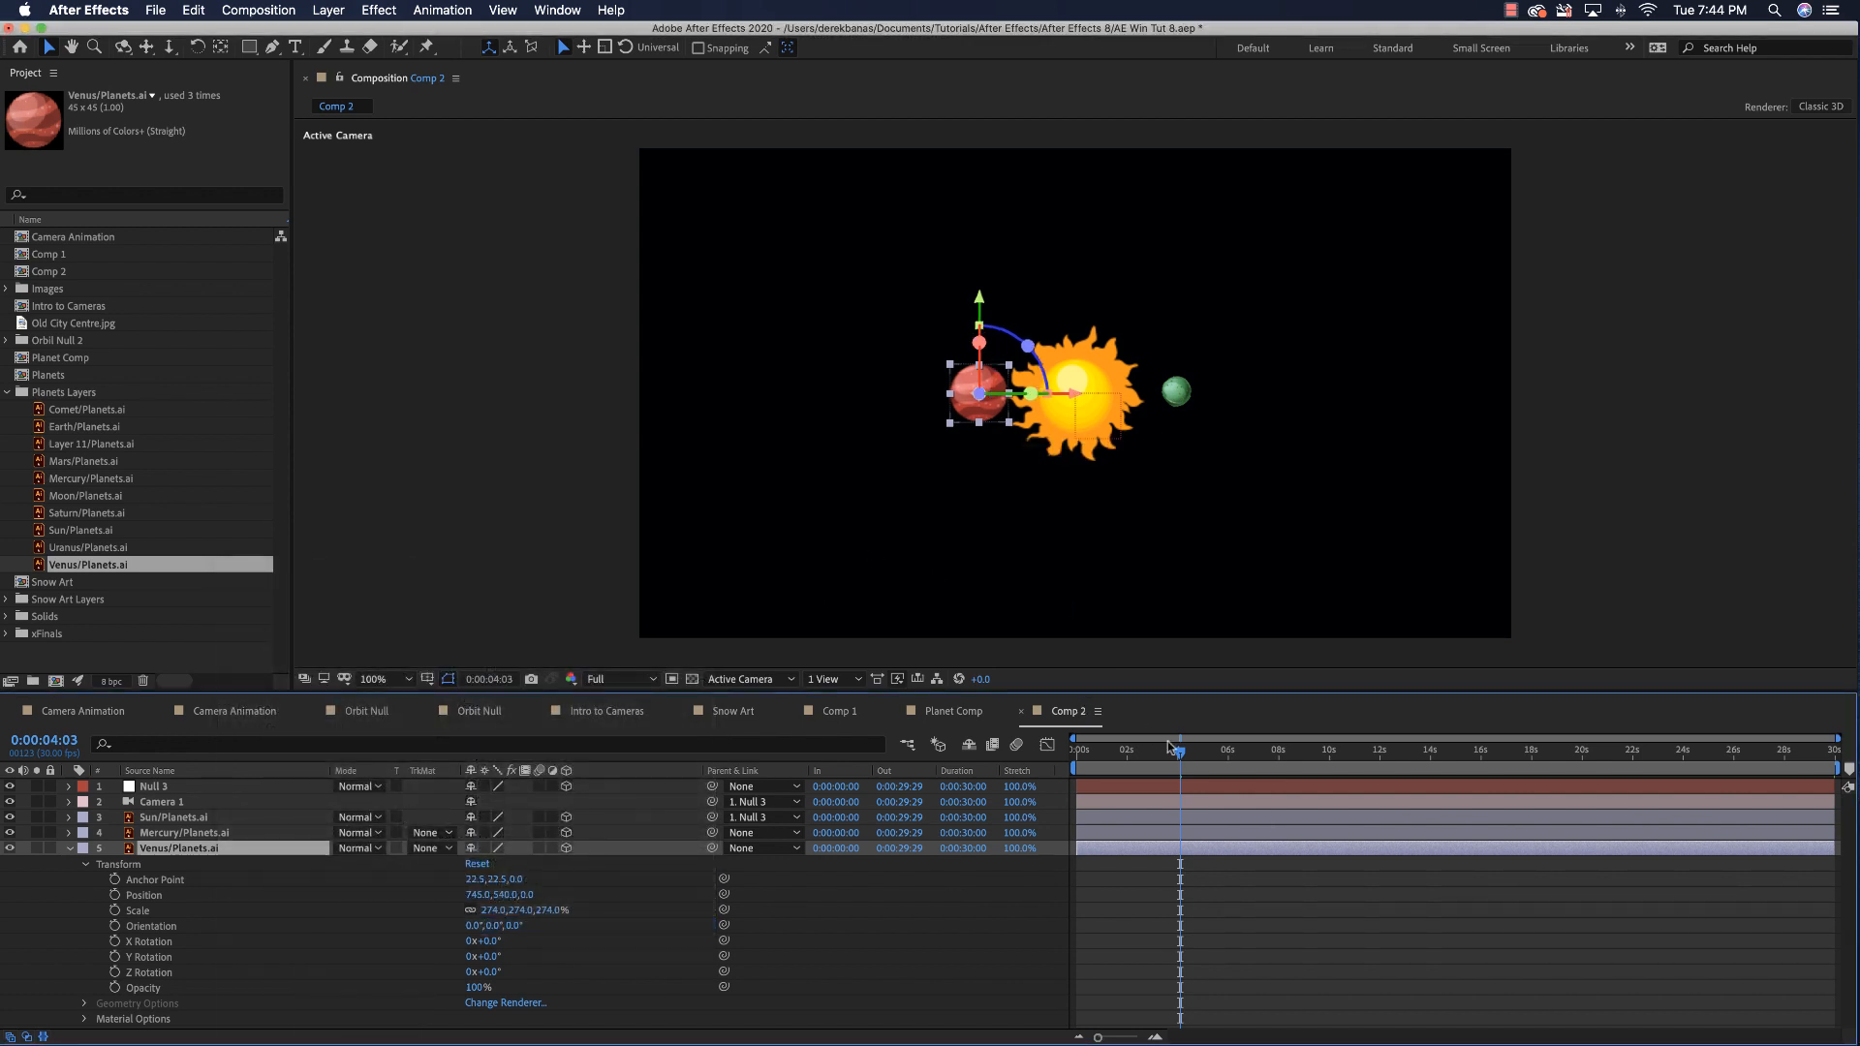
{"action": "mouse_move", "coordinate": [1182, 754]}
{"action": "left_mouse_down"}
{"action": "mouse_move", "coordinate": [1076, 761]}
{"action": "mouse_move", "coordinate": [1233, 764]}
{"action": "mouse_move", "coordinate": [1203, 765]}
{"action": "left_mouse_up"}
- Keyframe the Sun's Z Rotation from 0 at the start to 3 full revolutions at 0:00:12:02, and preview from the start
{"action": "left_click", "coordinate": [1081, 398]}
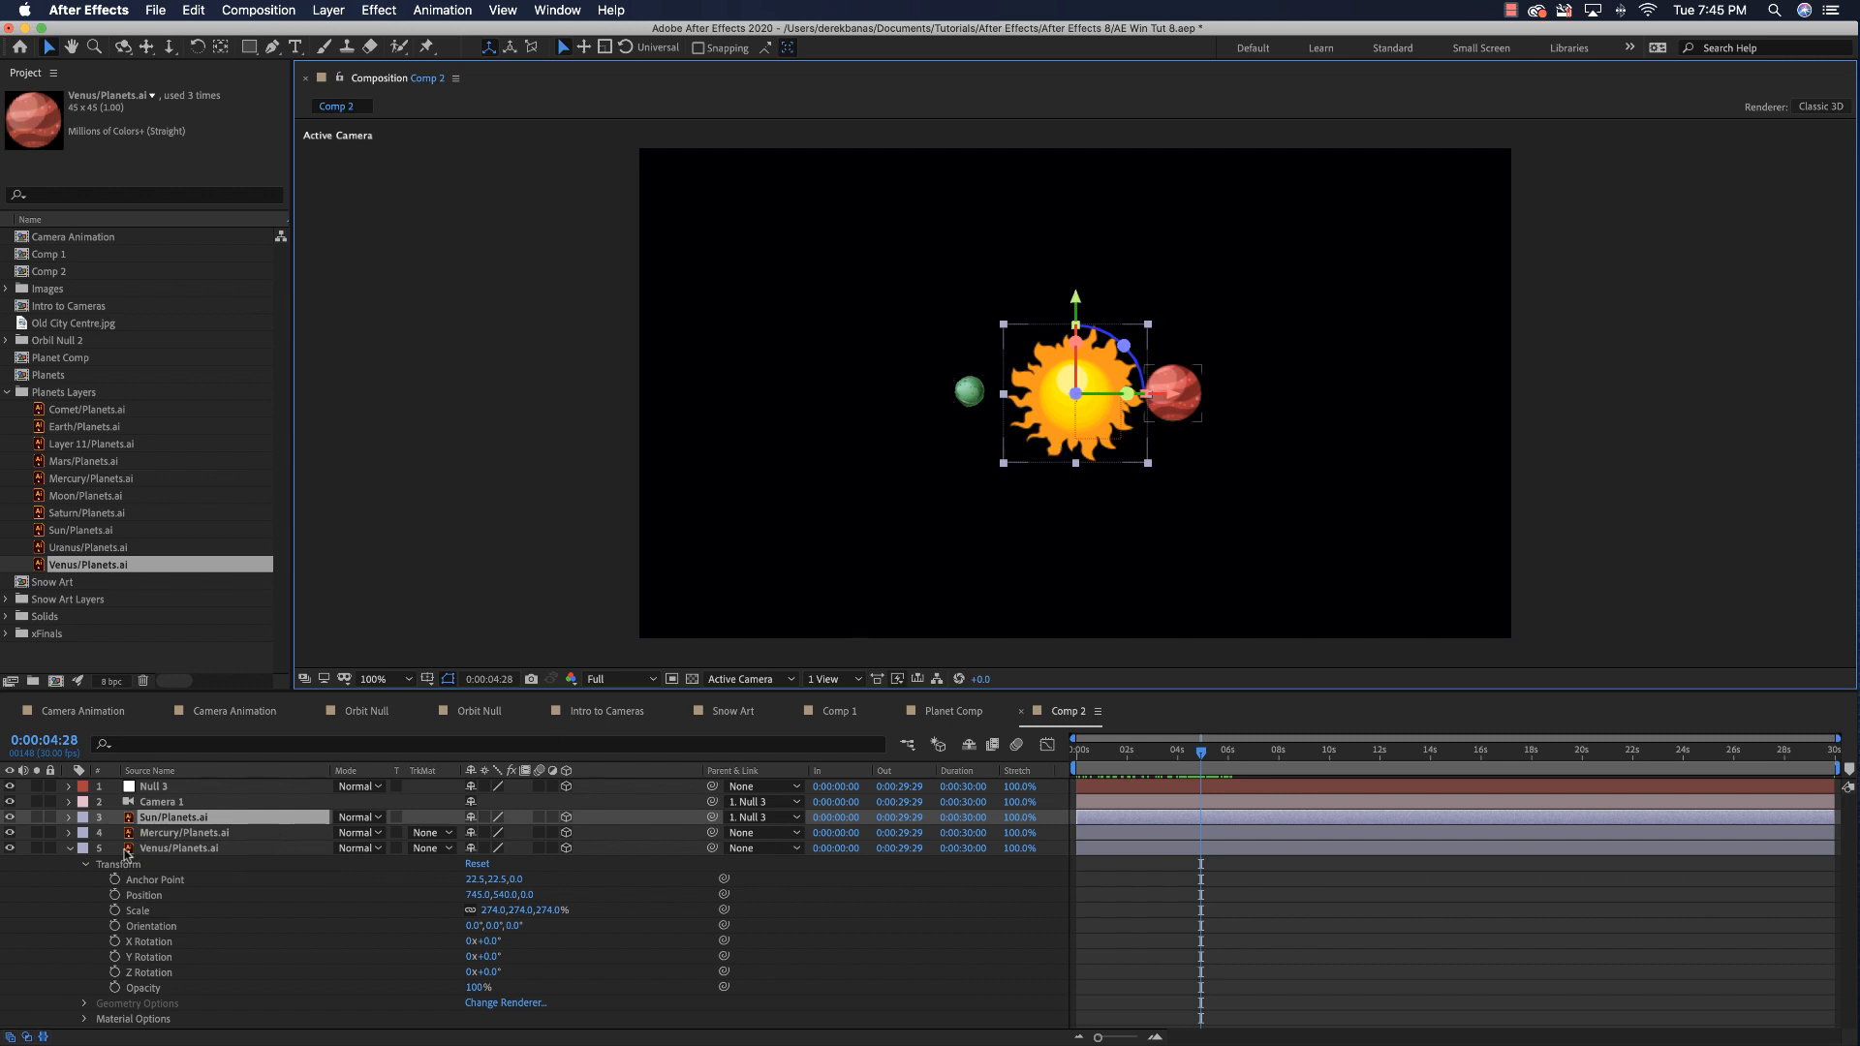
{"action": "left_click", "coordinate": [70, 818]}
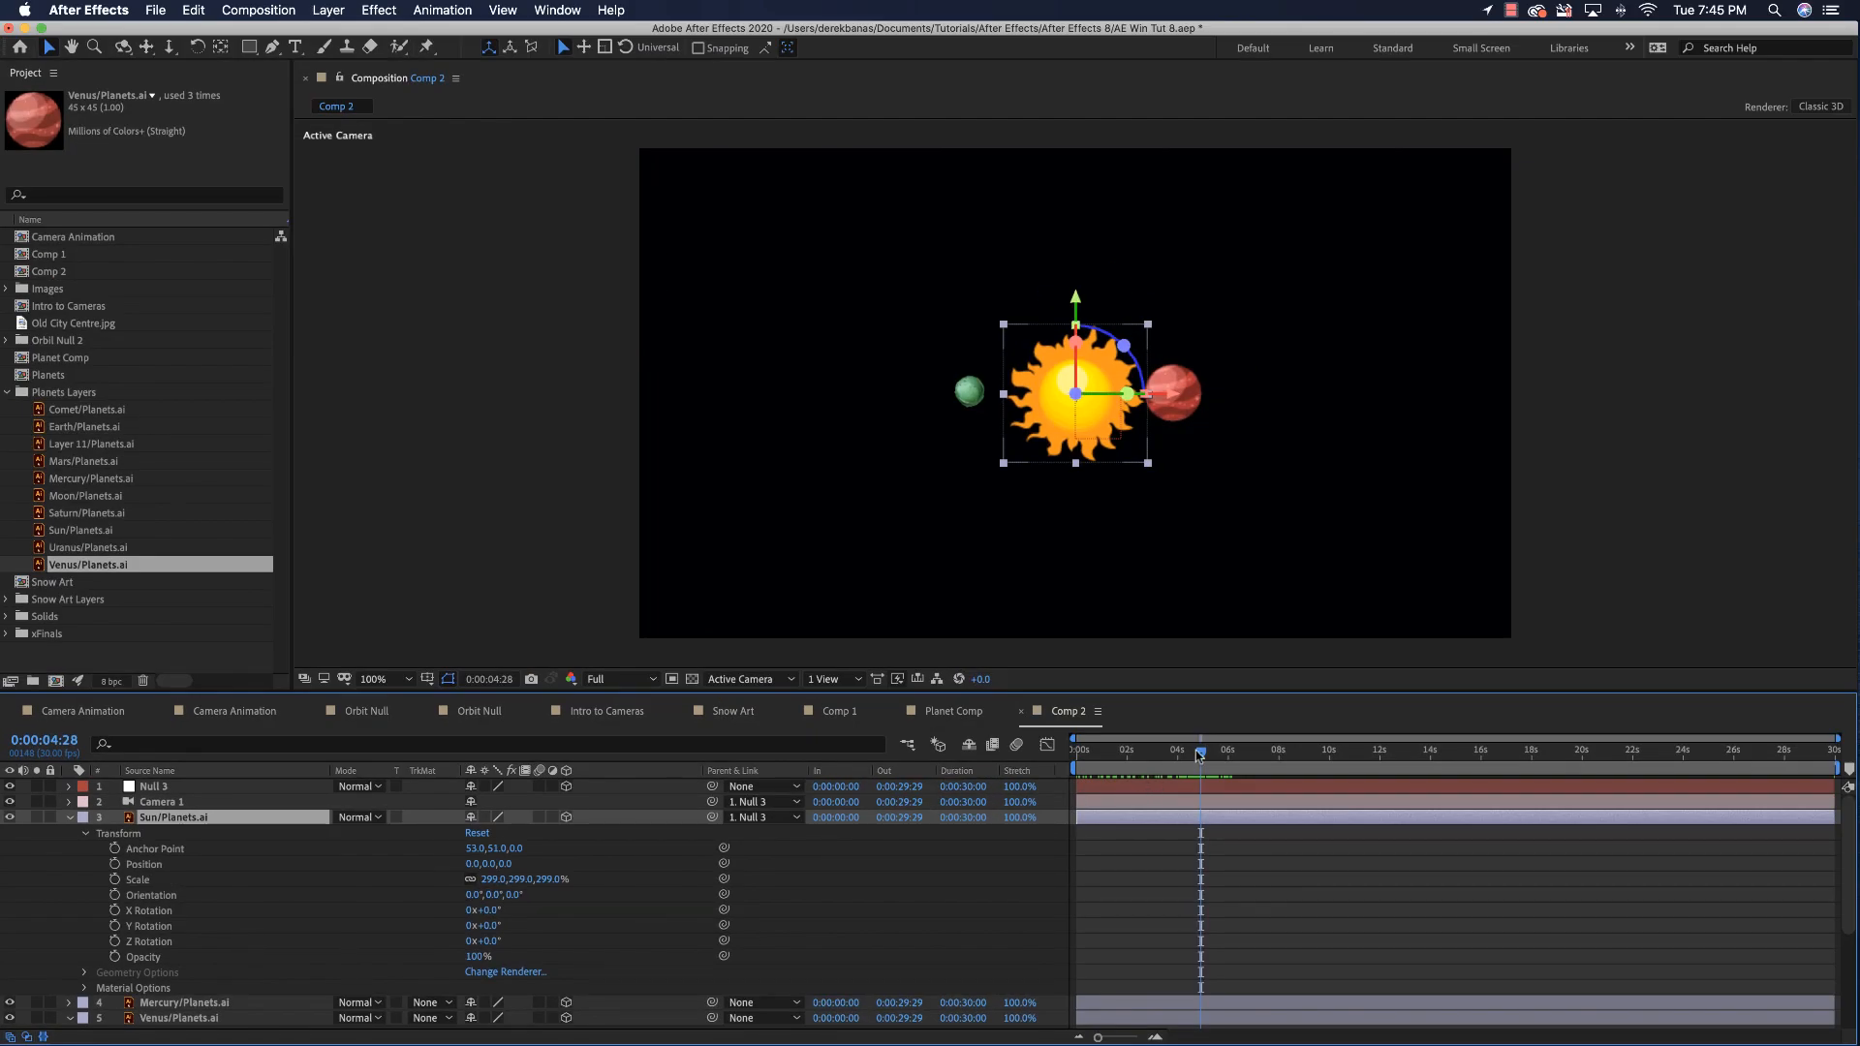
{"action": "left_click_drag", "start_coordinate": [1176, 761], "coordinate": [1073, 768]}
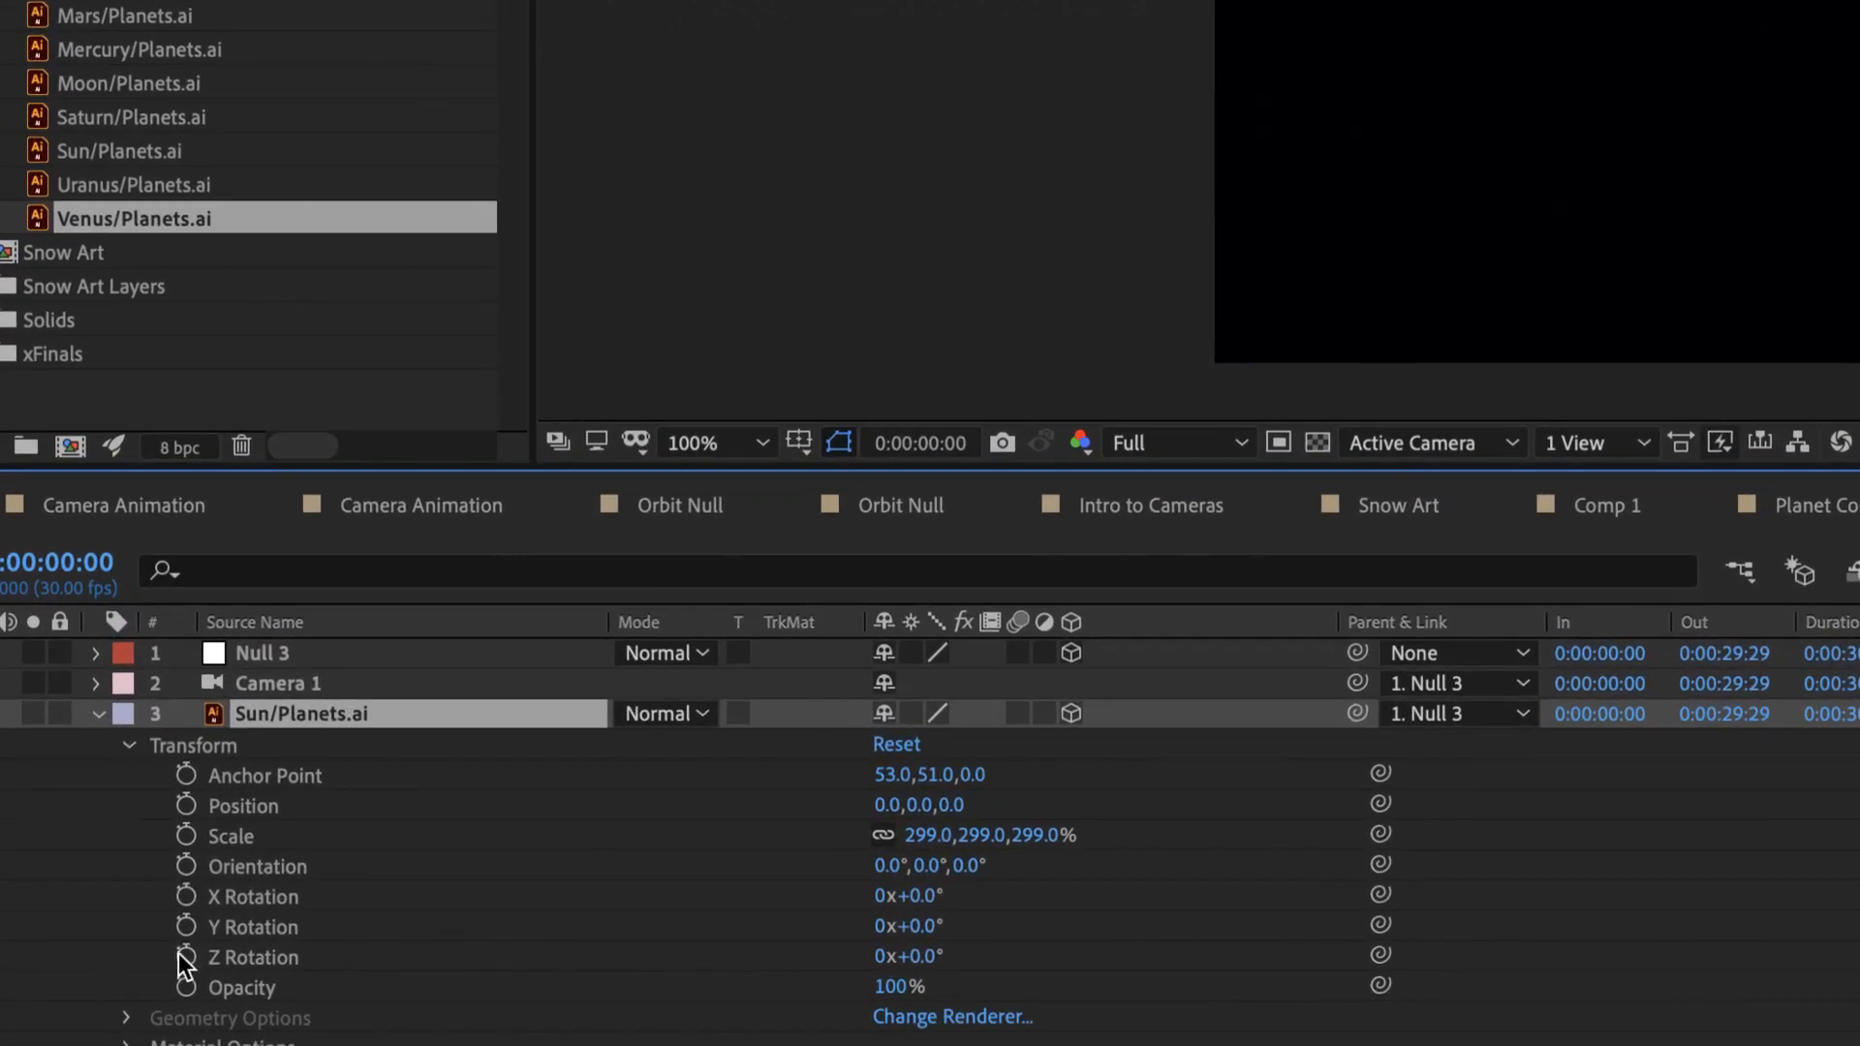
{"action": "left_click", "coordinate": [114, 941]}
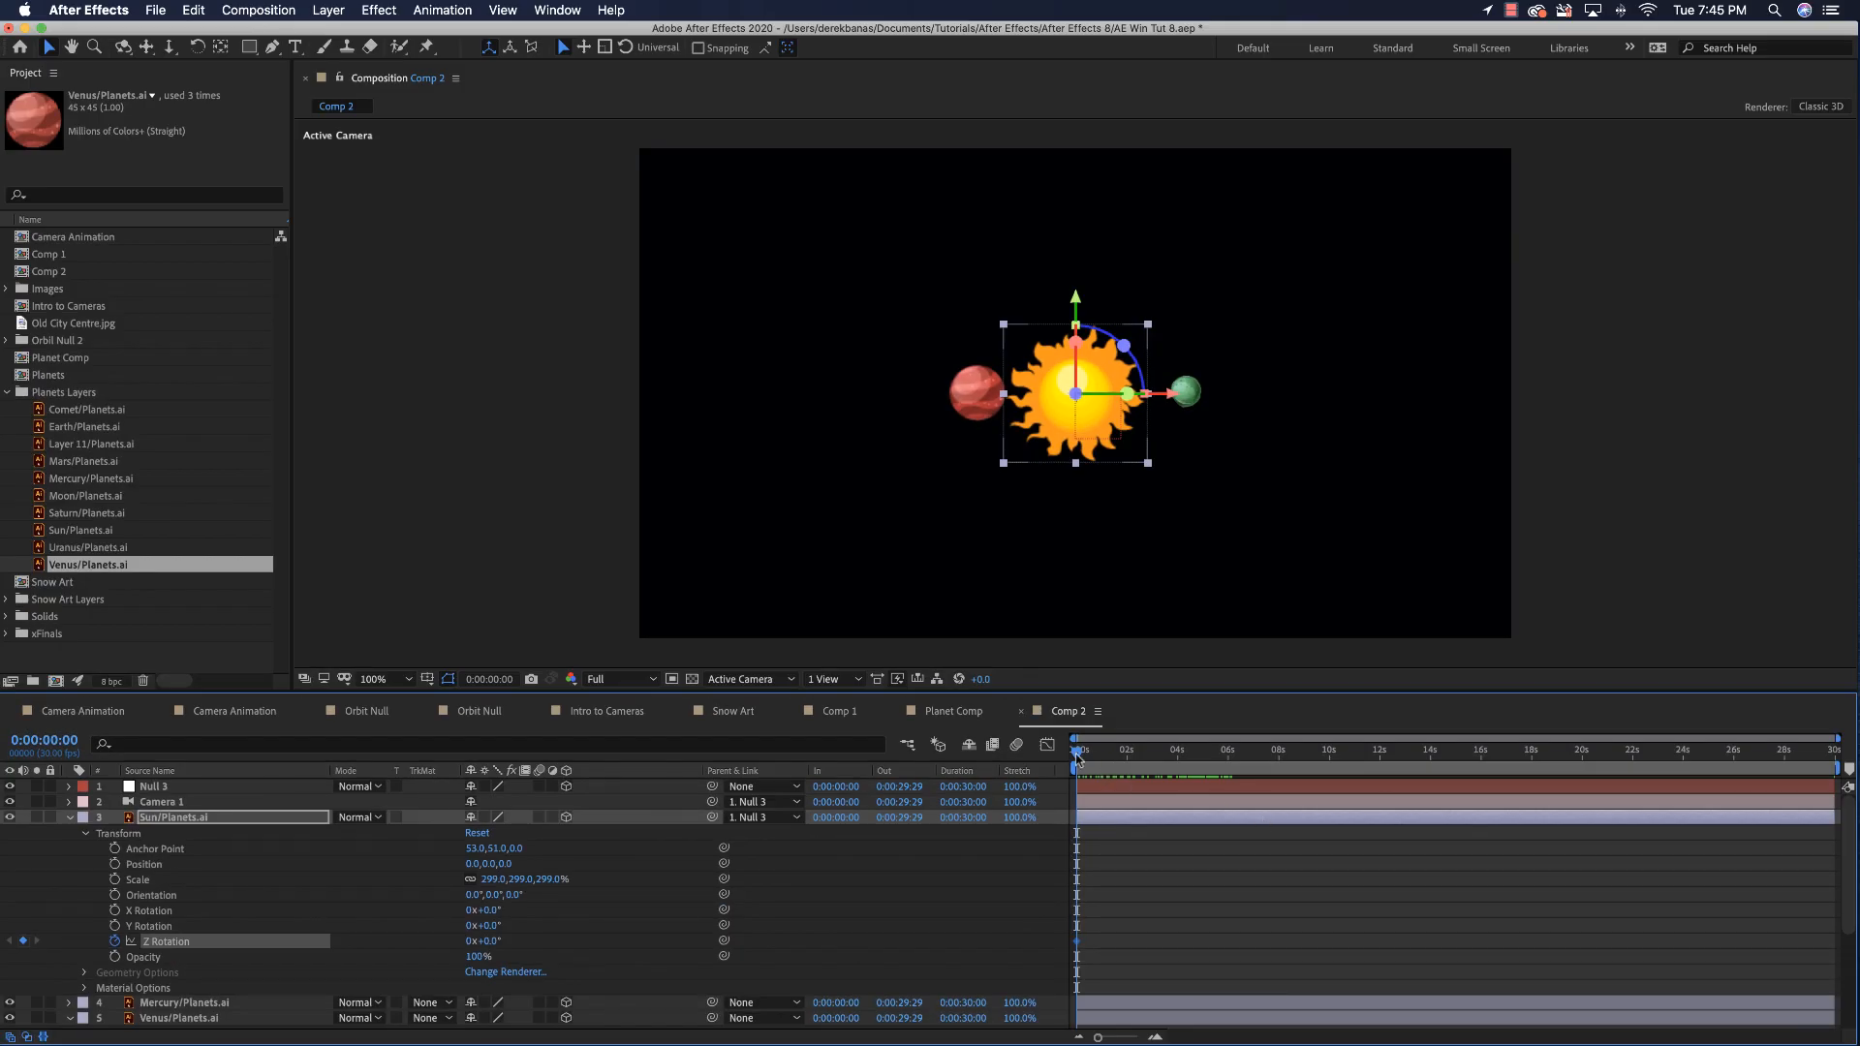
{"action": "left_click_drag", "start_coordinate": [1076, 759], "coordinate": [1383, 775]}
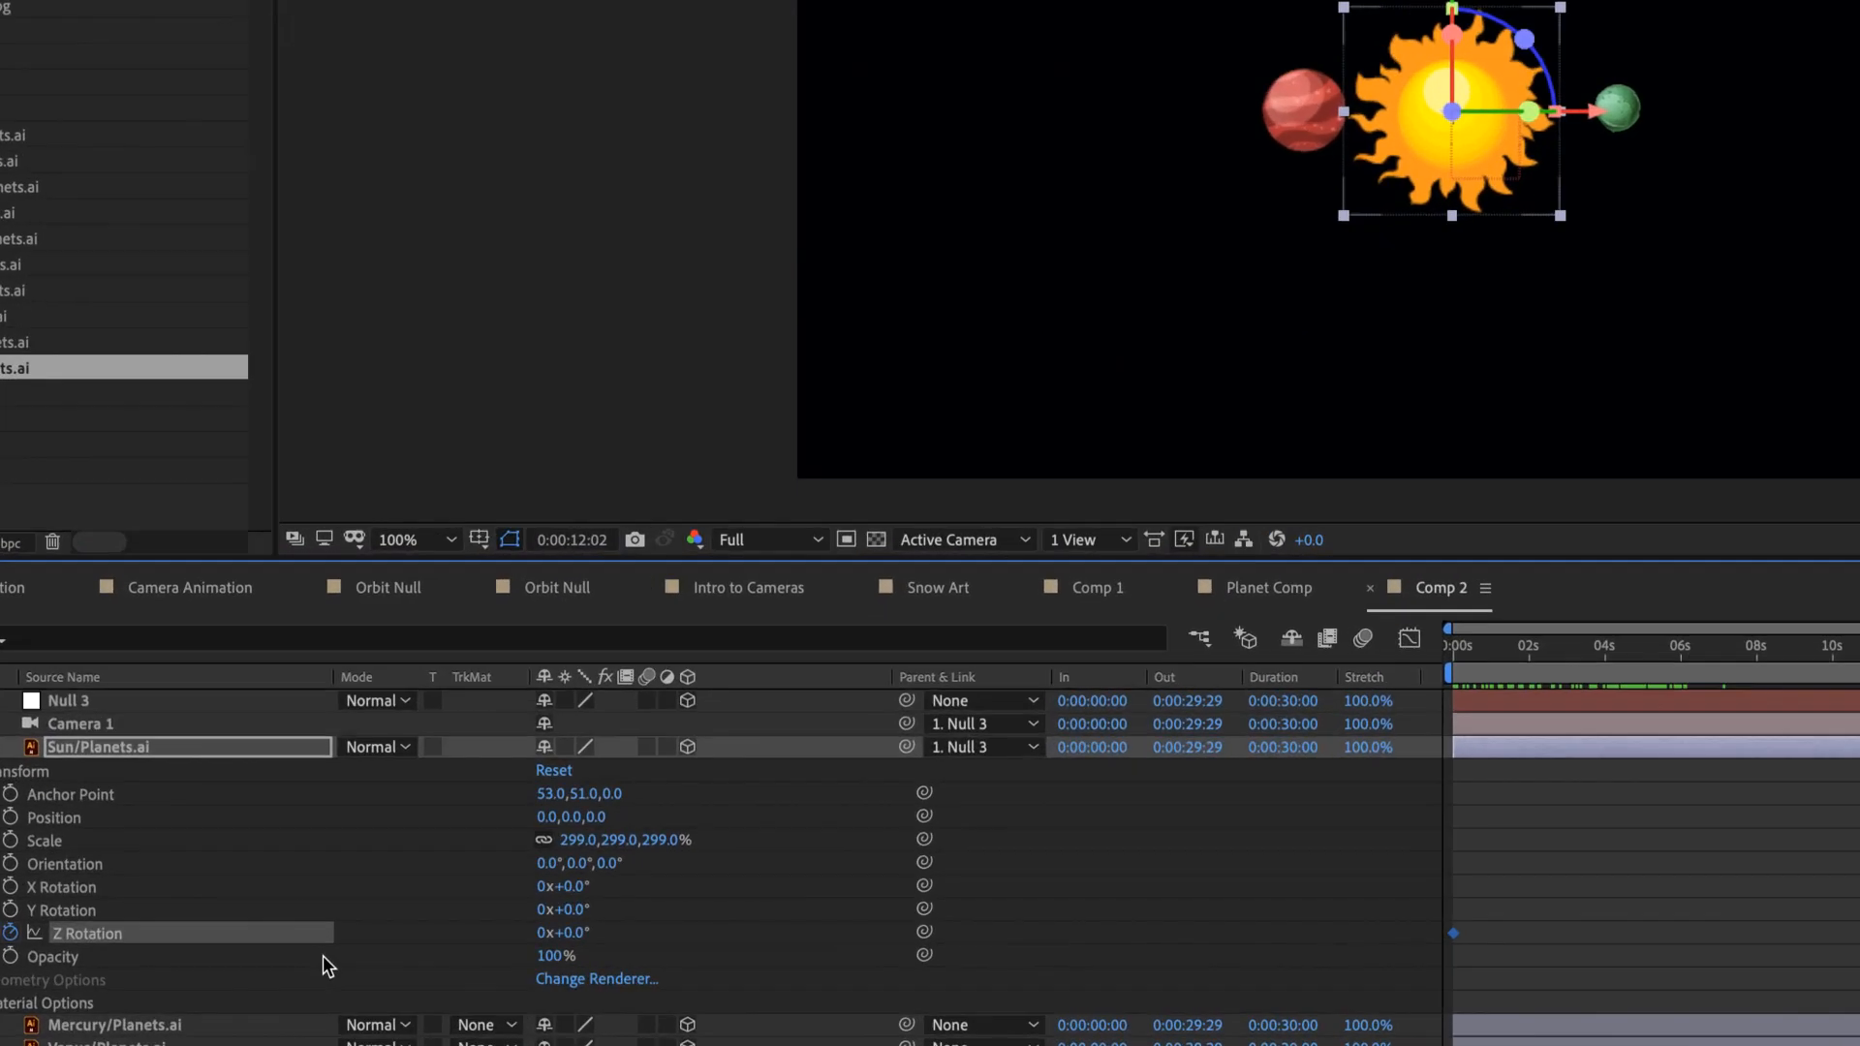
{"action": "left_click_drag", "start_coordinate": [544, 935], "coordinate": [550, 935]}
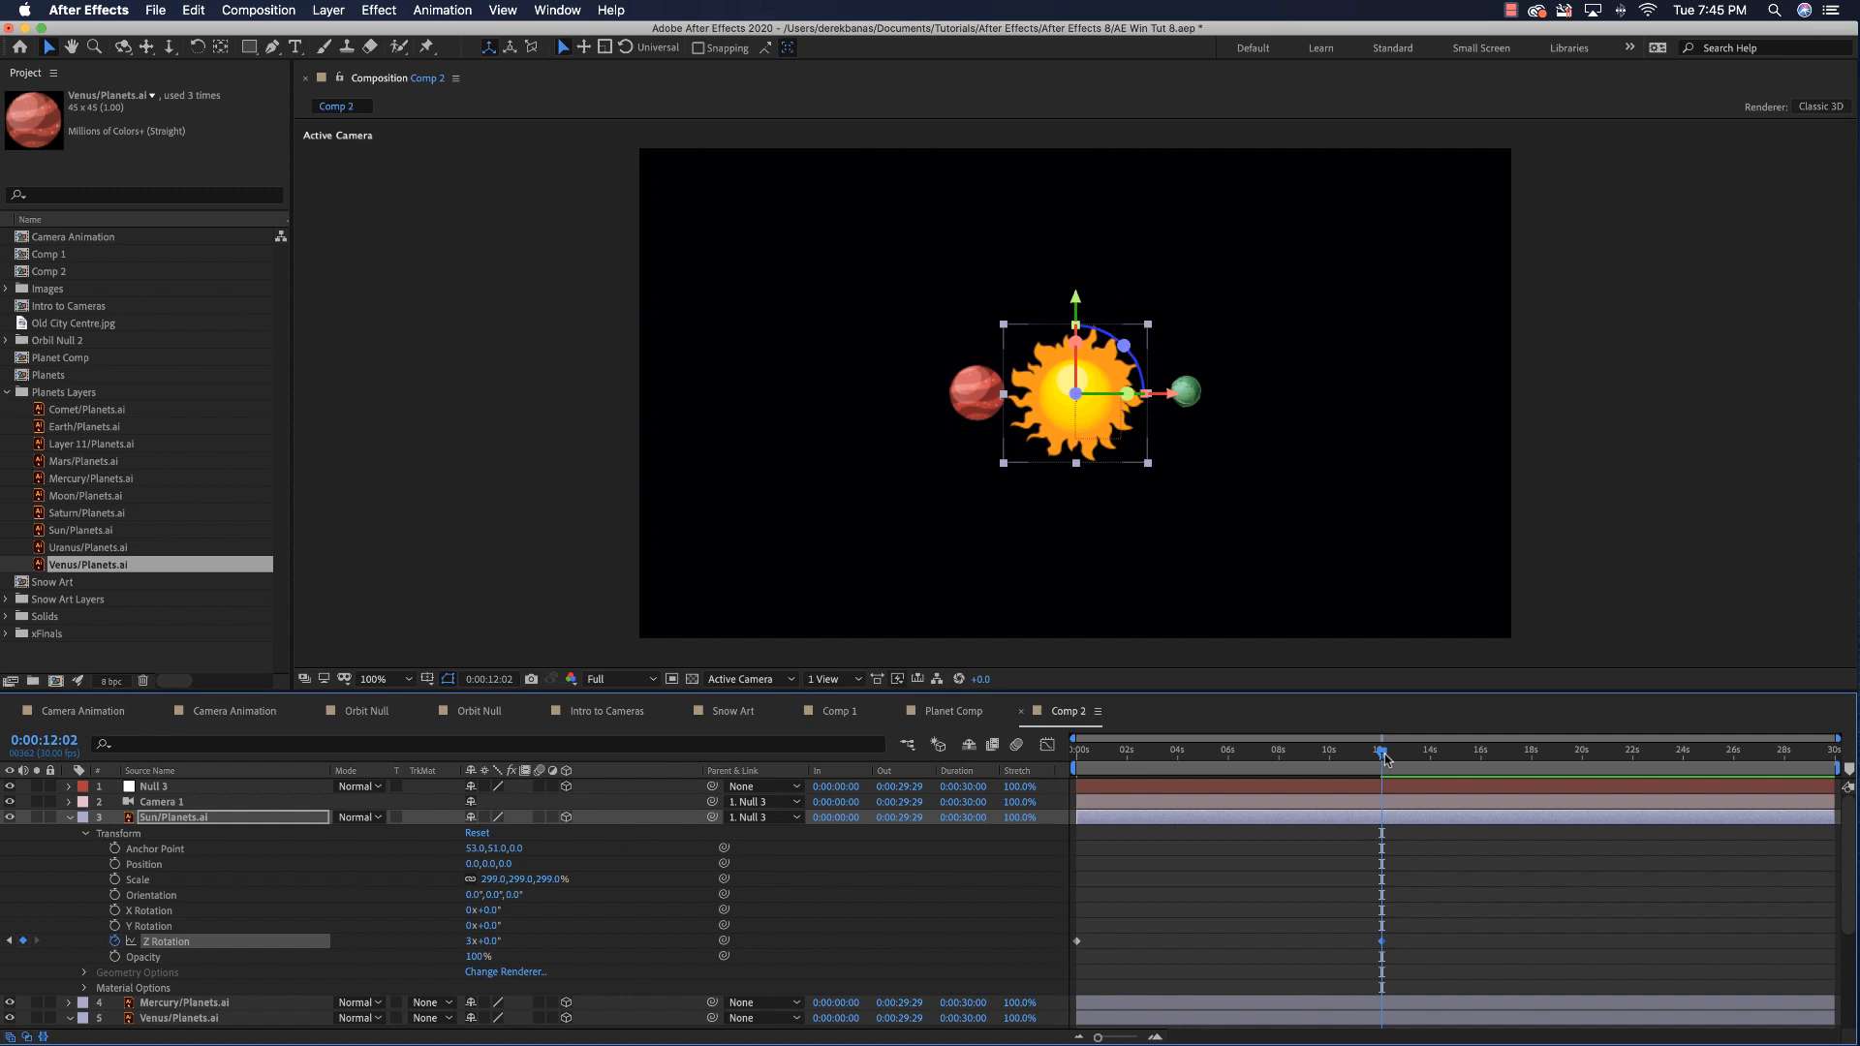
{"action": "left_click_drag", "start_coordinate": [1385, 760], "coordinate": [1076, 768]}
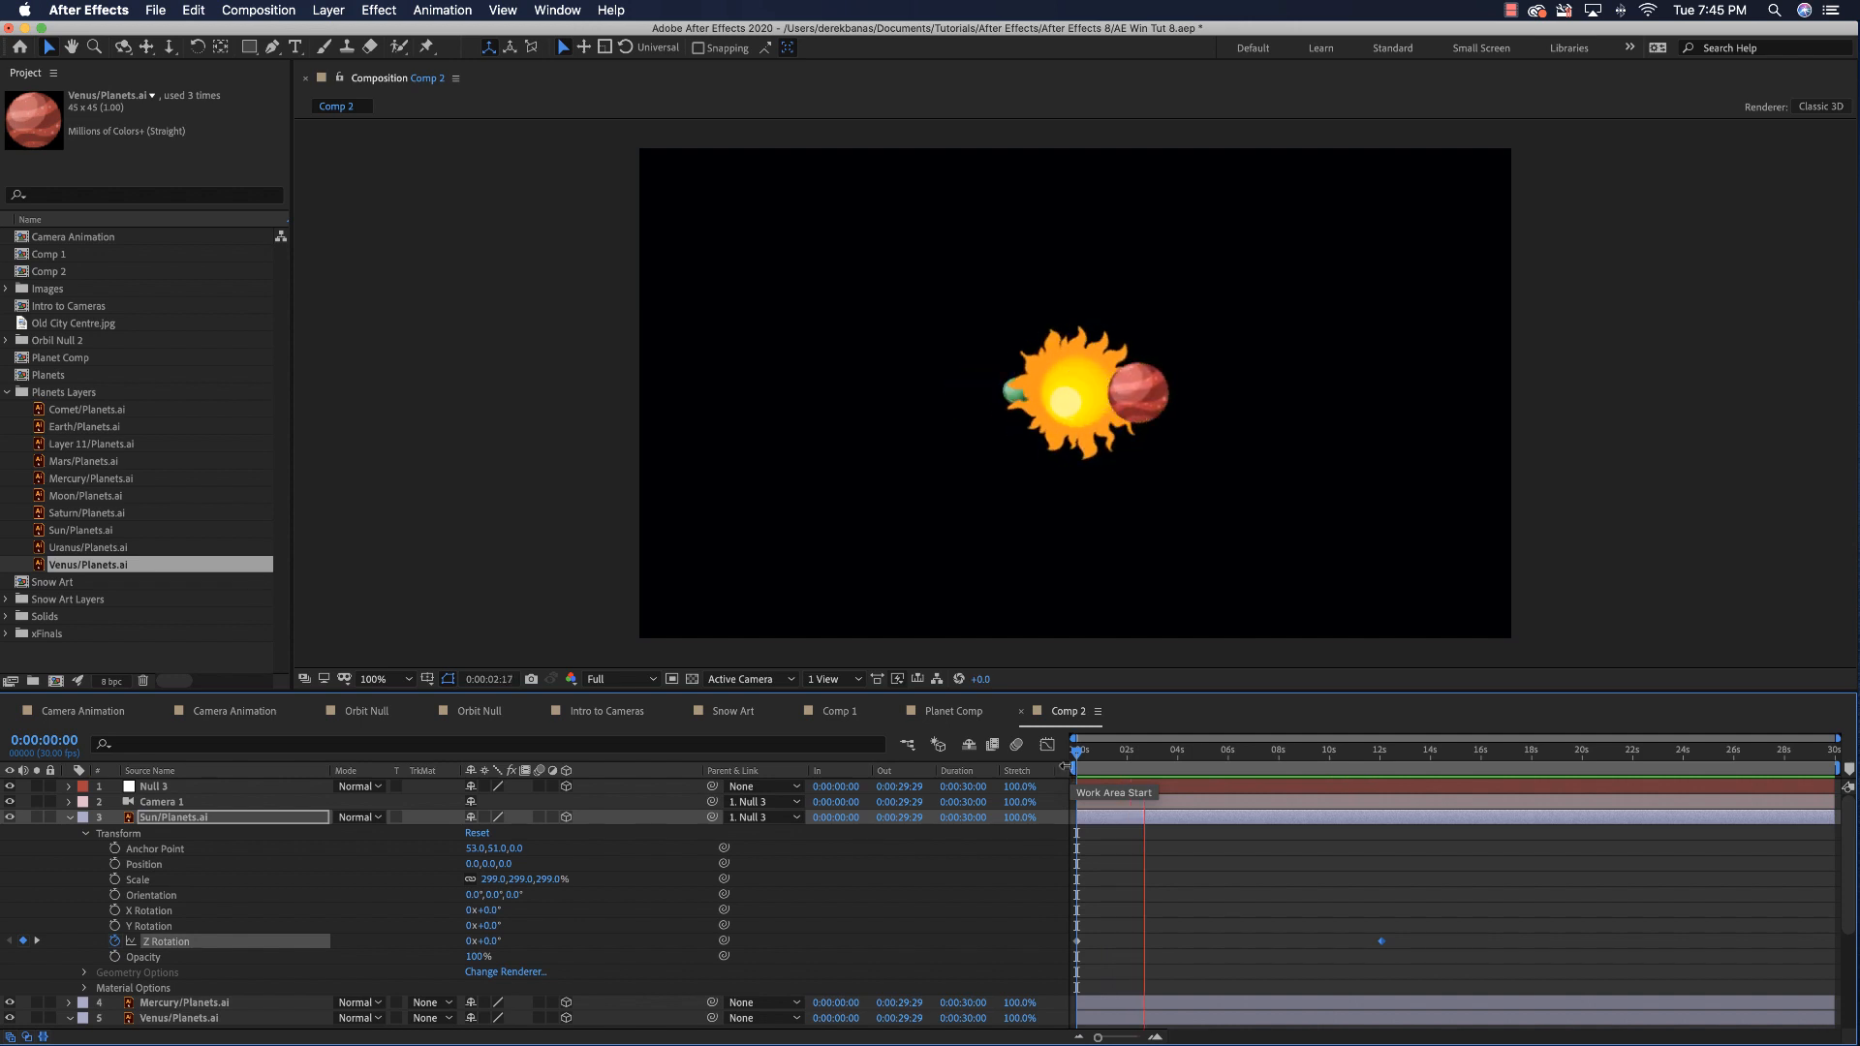
{"action": "key", "text": "space"}
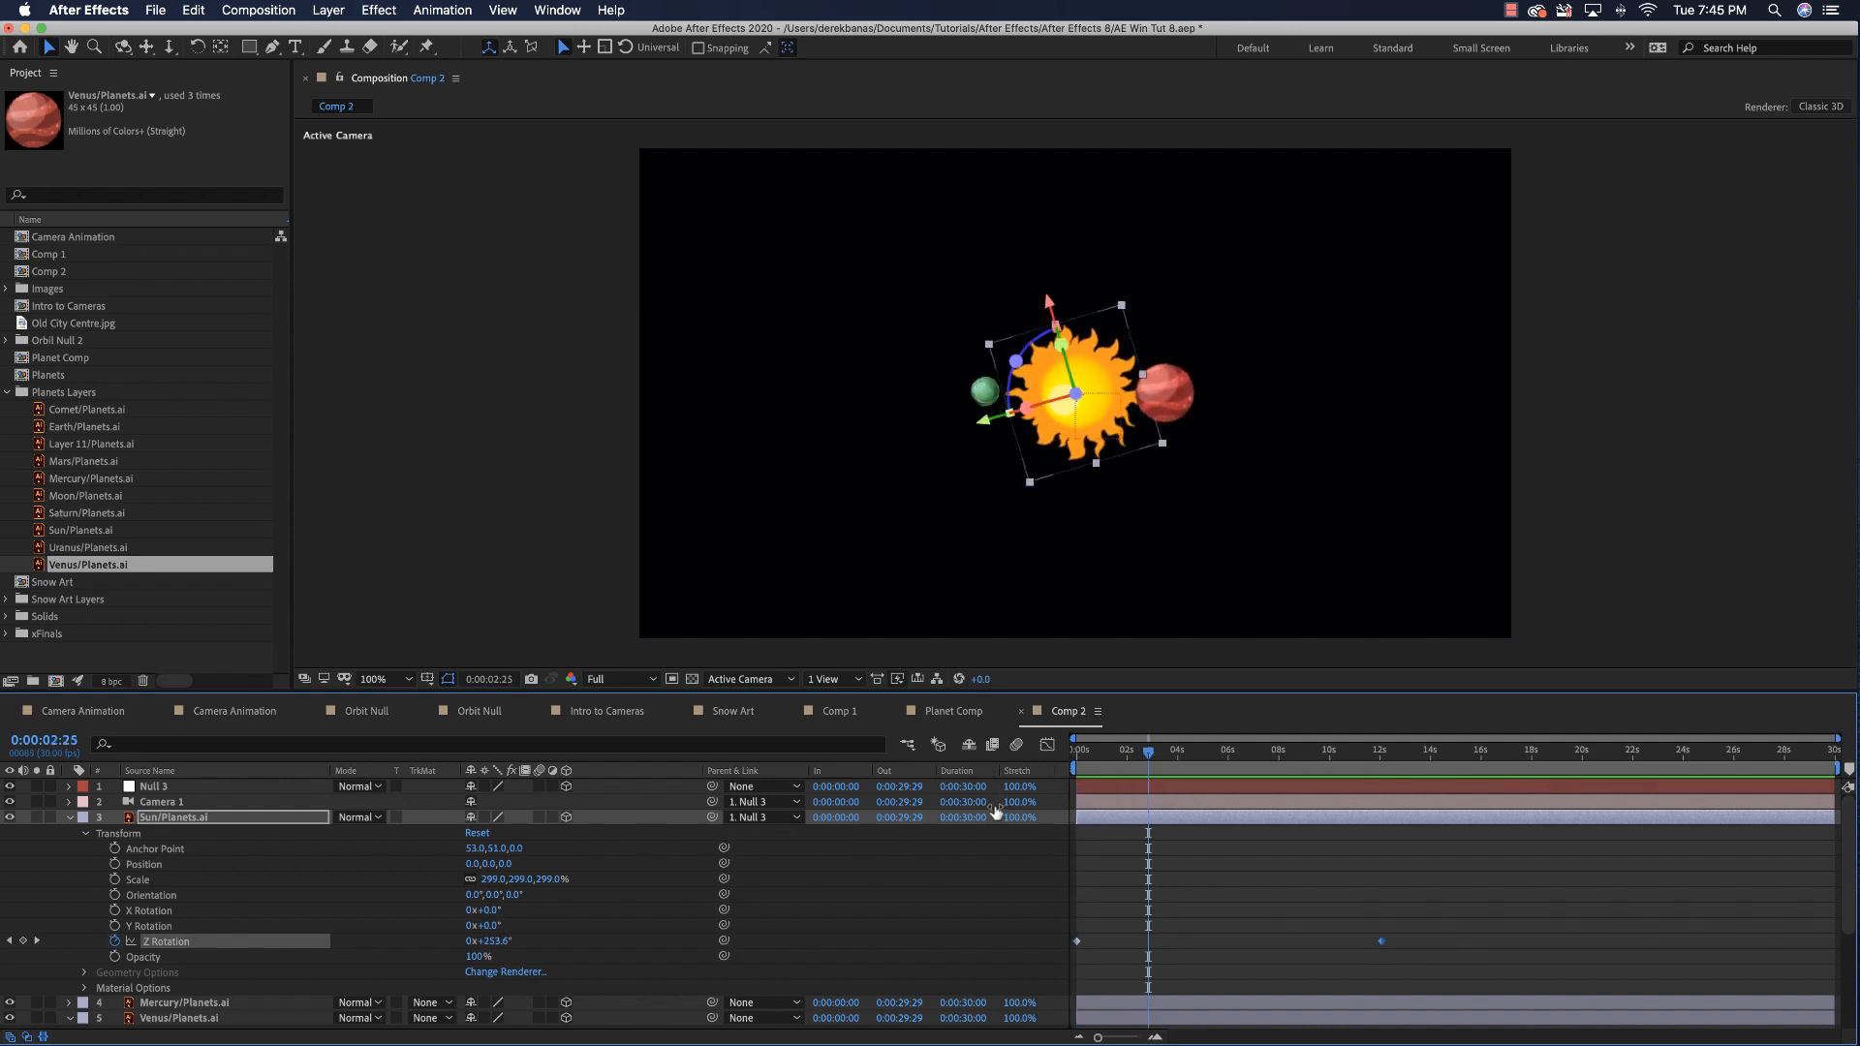